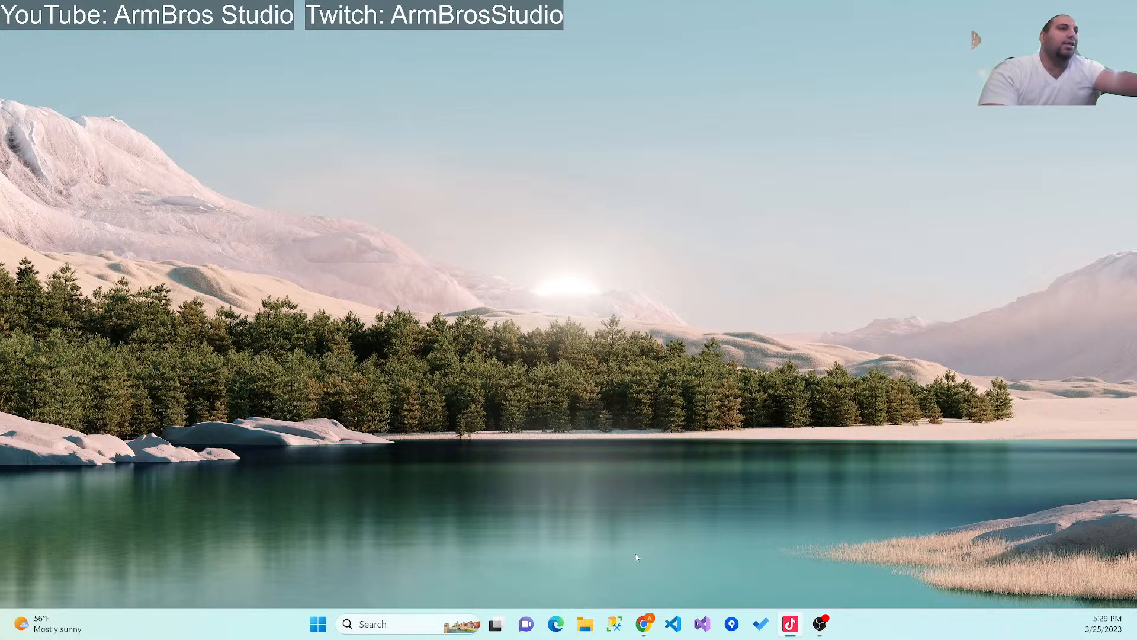
mouse_move(649, 611)
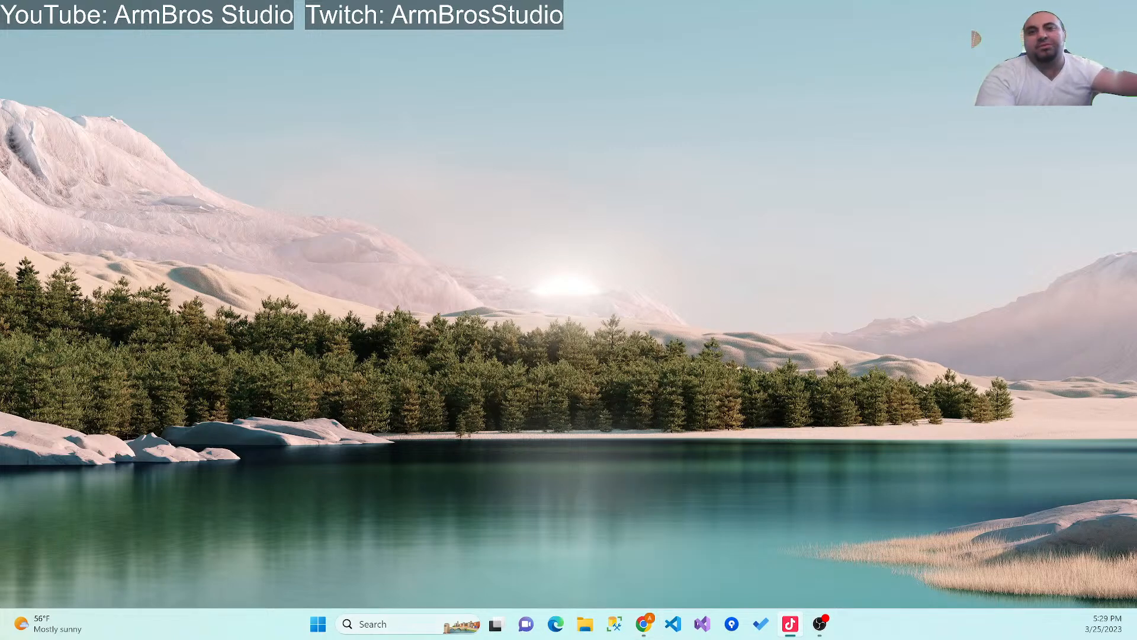
left_click(356, 623)
type("m")
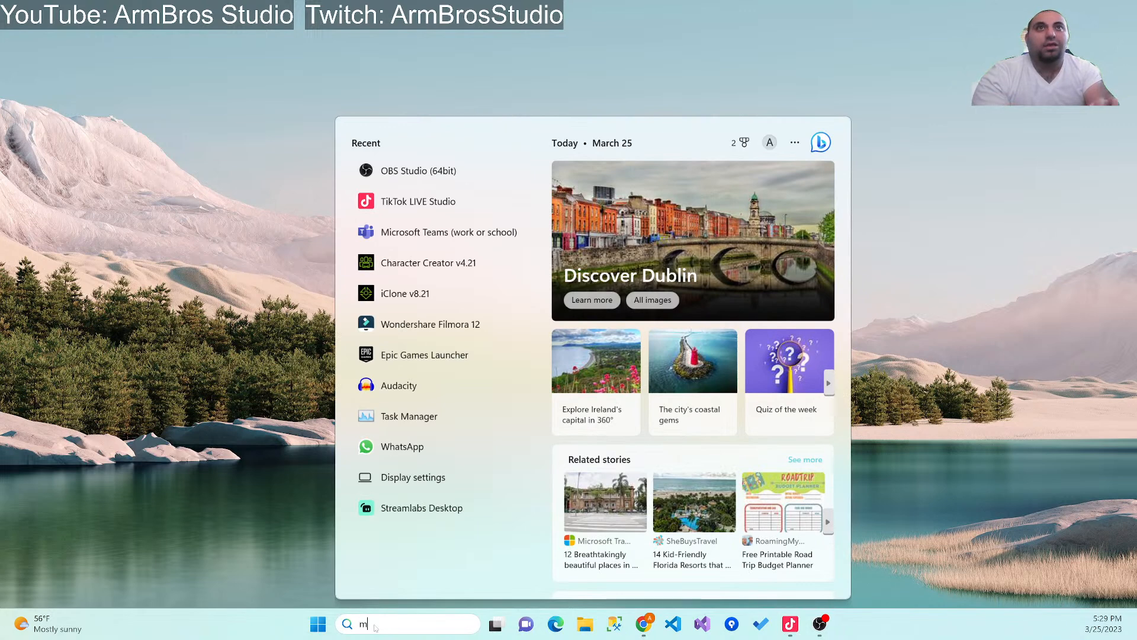
type("ed")
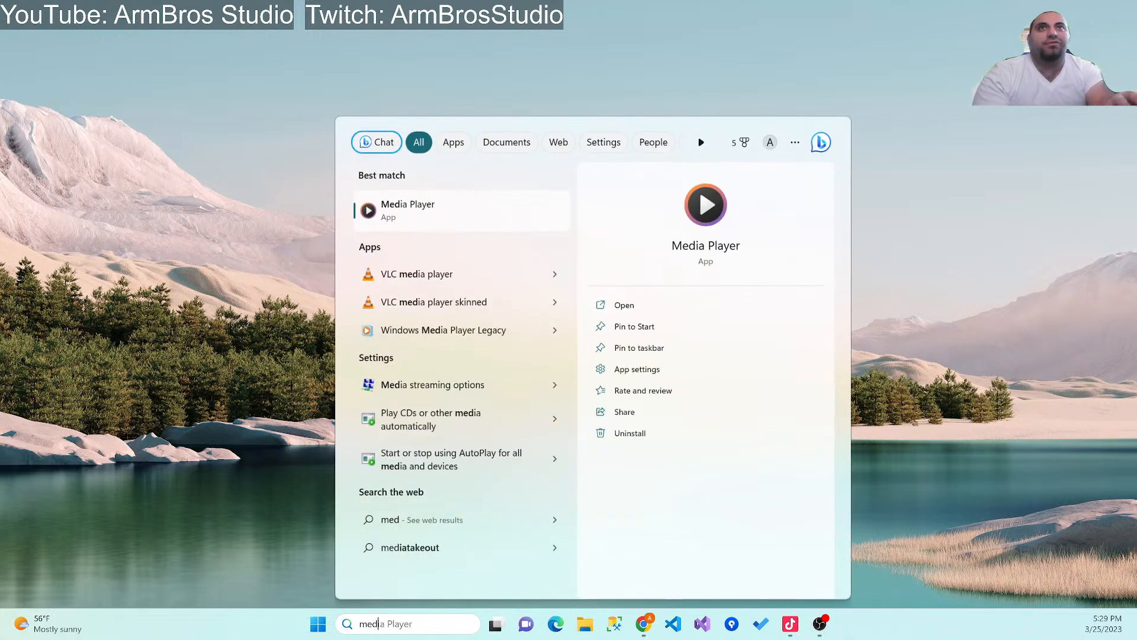
key("BackSpace")
key("BackSpace")
type("me")
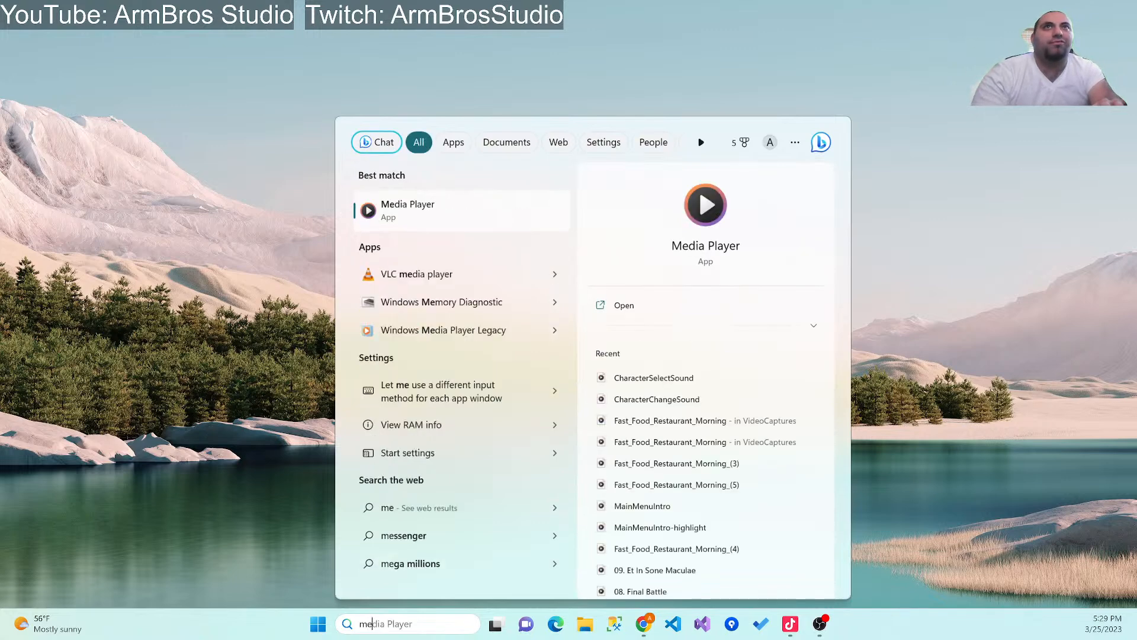
key("Down")
key("Down")
key("Down")
key("Down")
key("BackSpace")
key("BackSpace")
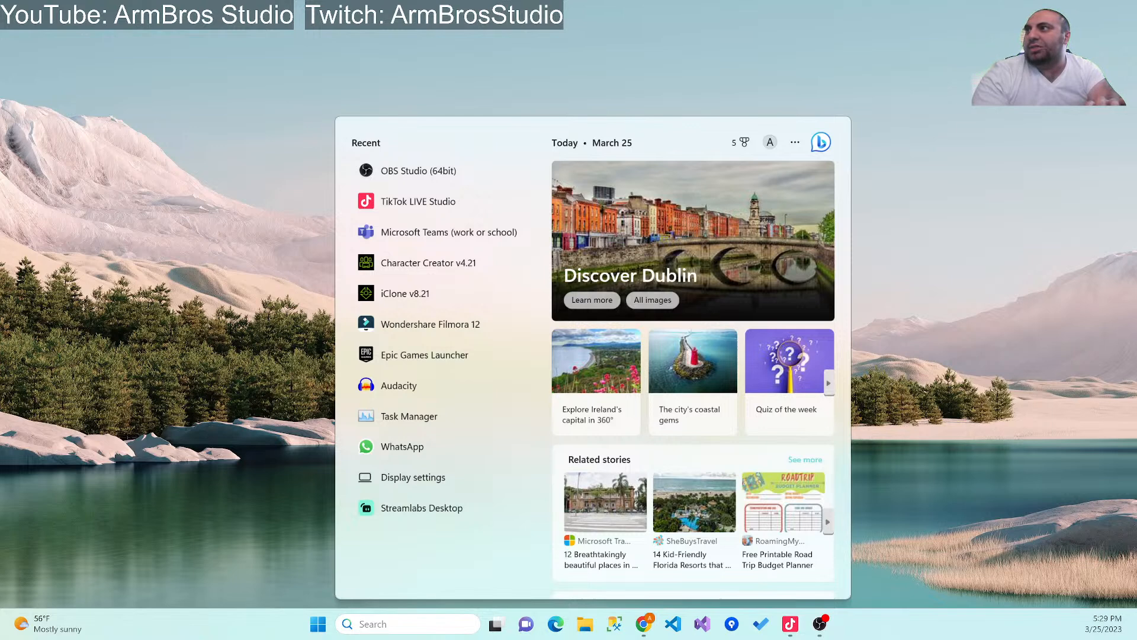
type("m")
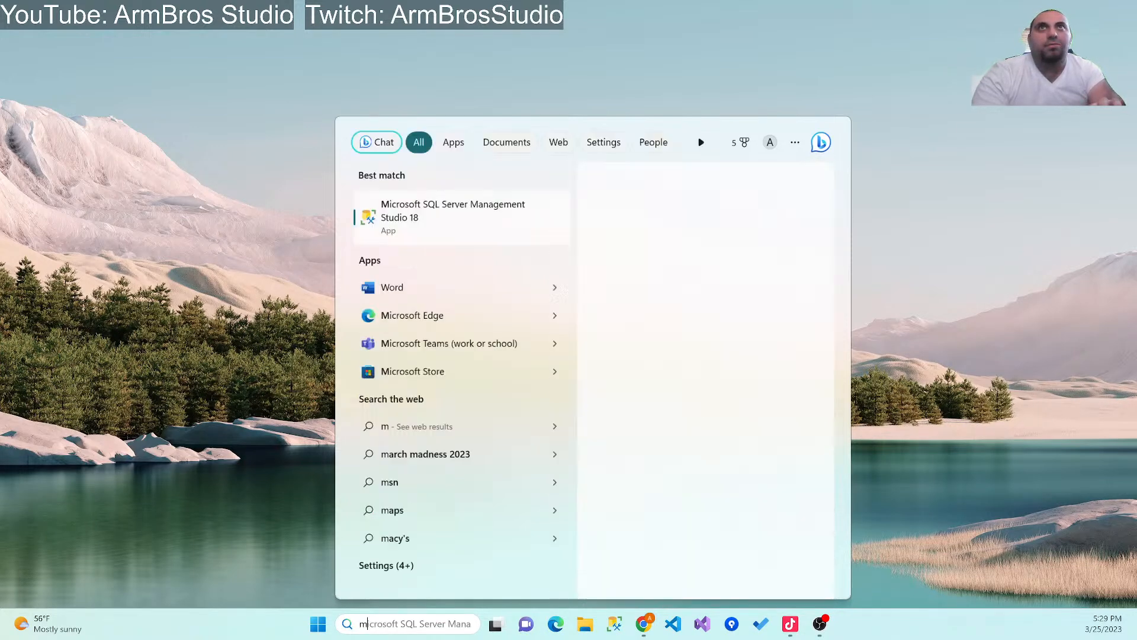
key("BackSpace")
type("M")
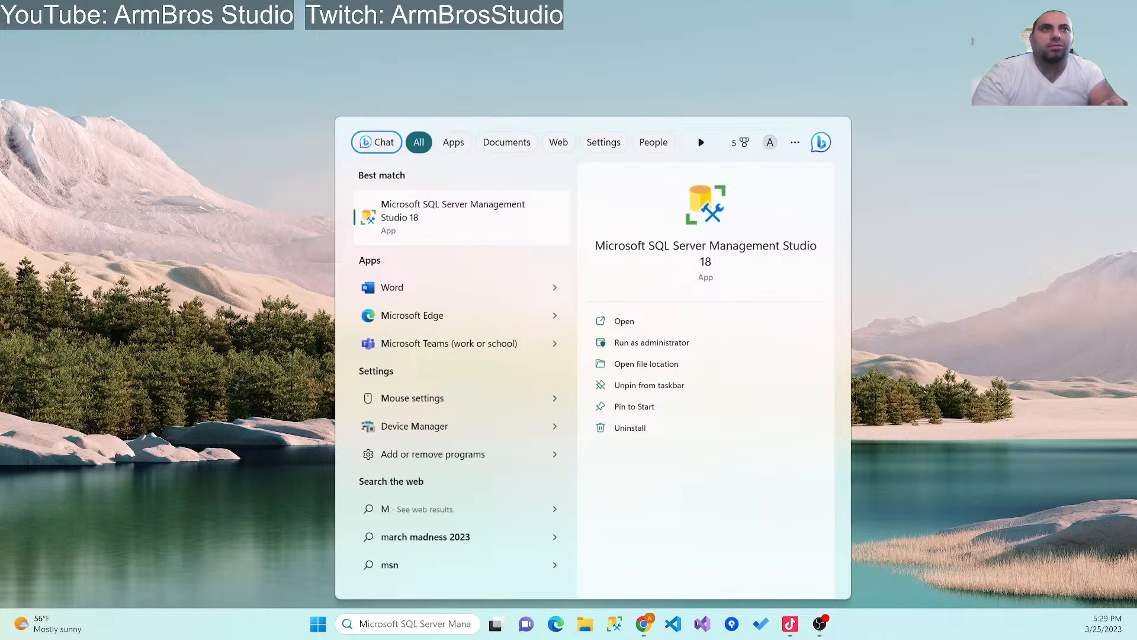
type("e")
key("BackSpace")
key("BackSpace")
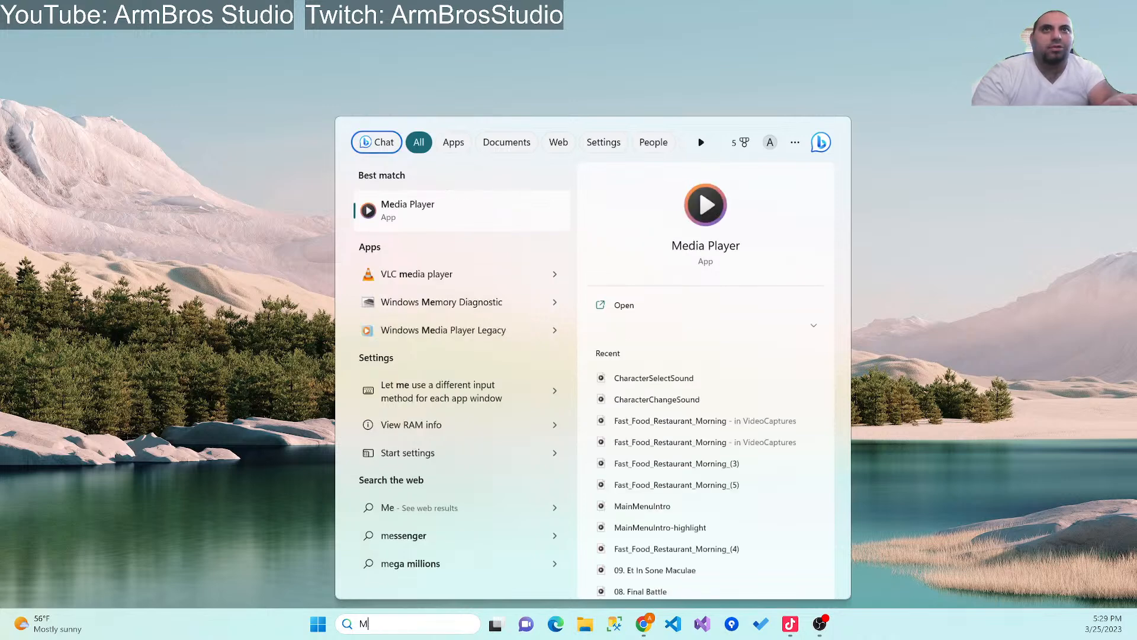
Step: Launch Marvelous Designer 12 Personal with the saved login and decline recovery of the autosave file
type("Mar")
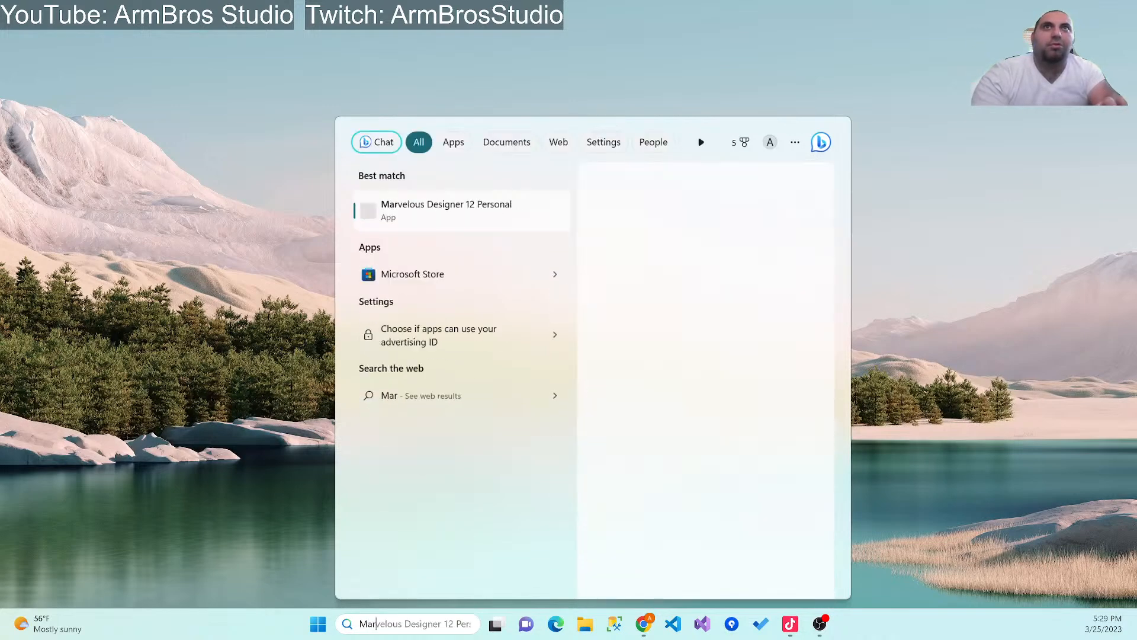
left_click(479, 214)
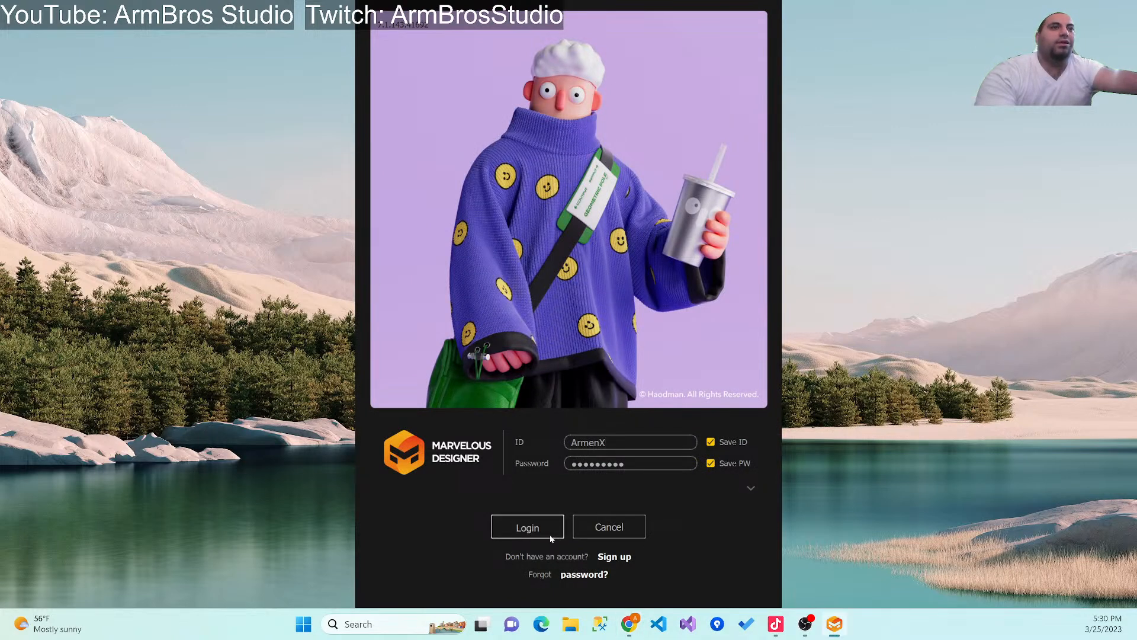
left_click(519, 526)
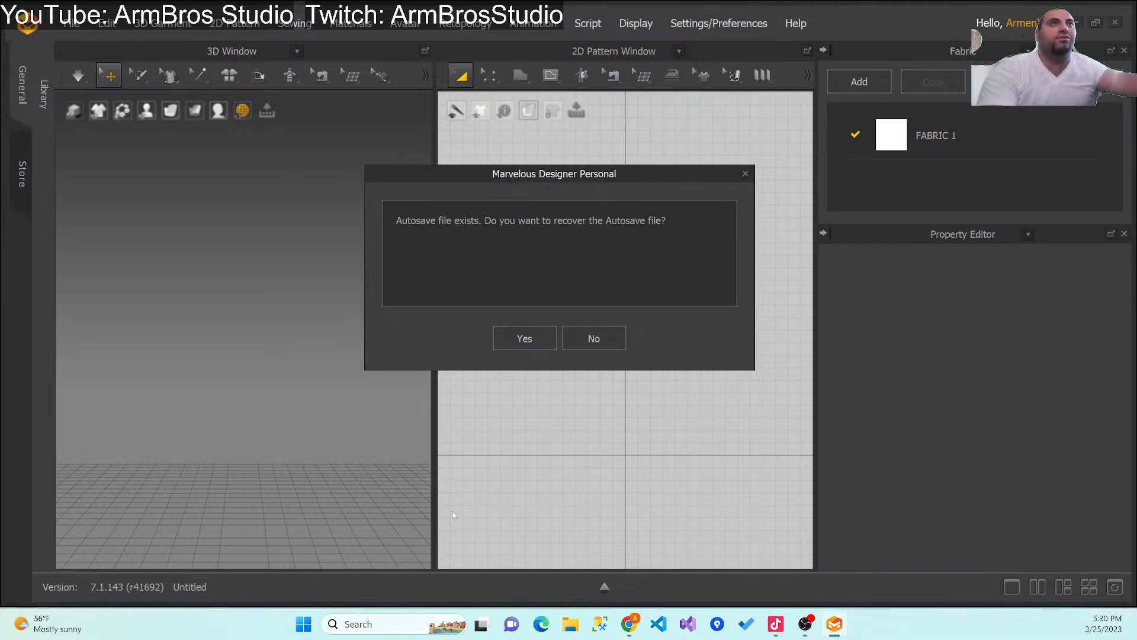
left_click(605, 338)
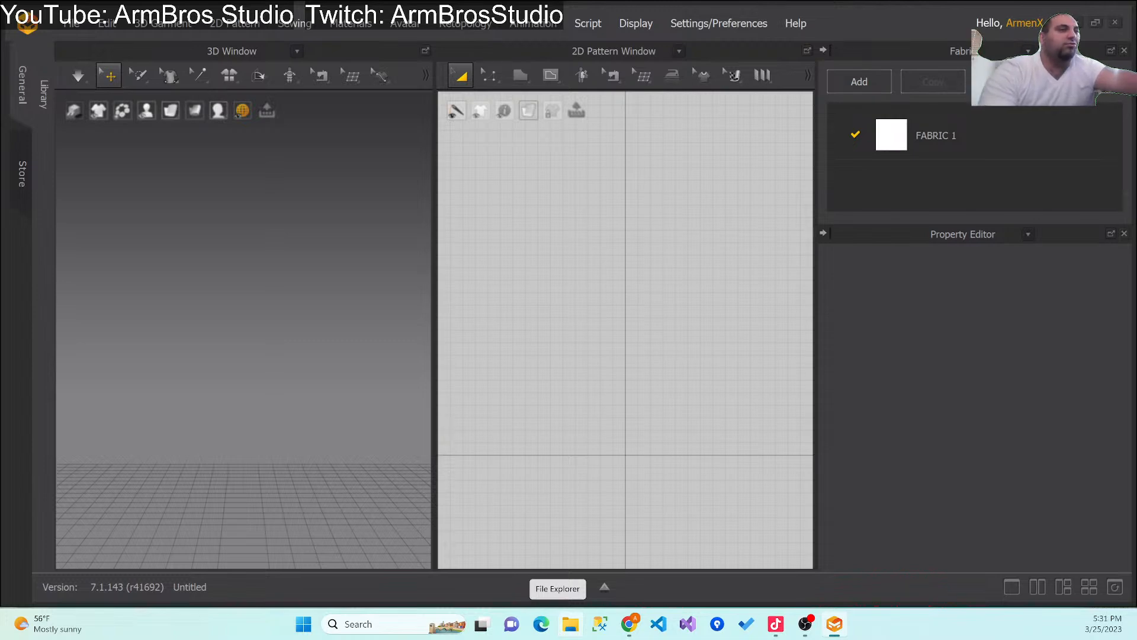
mouse_move(636, 620)
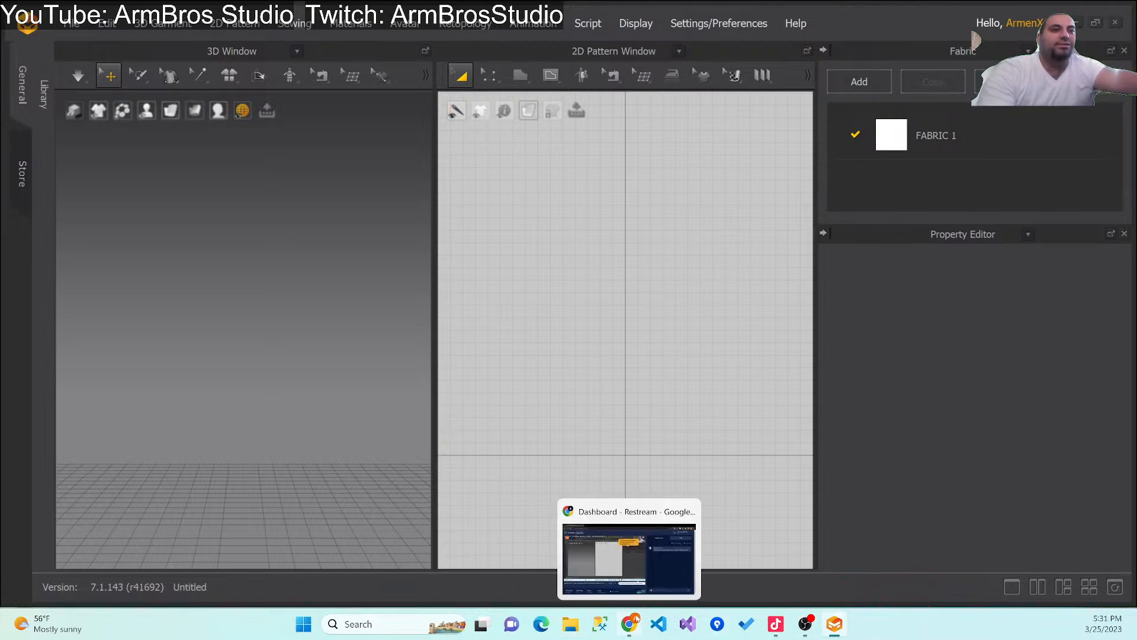
left_click(74, 23)
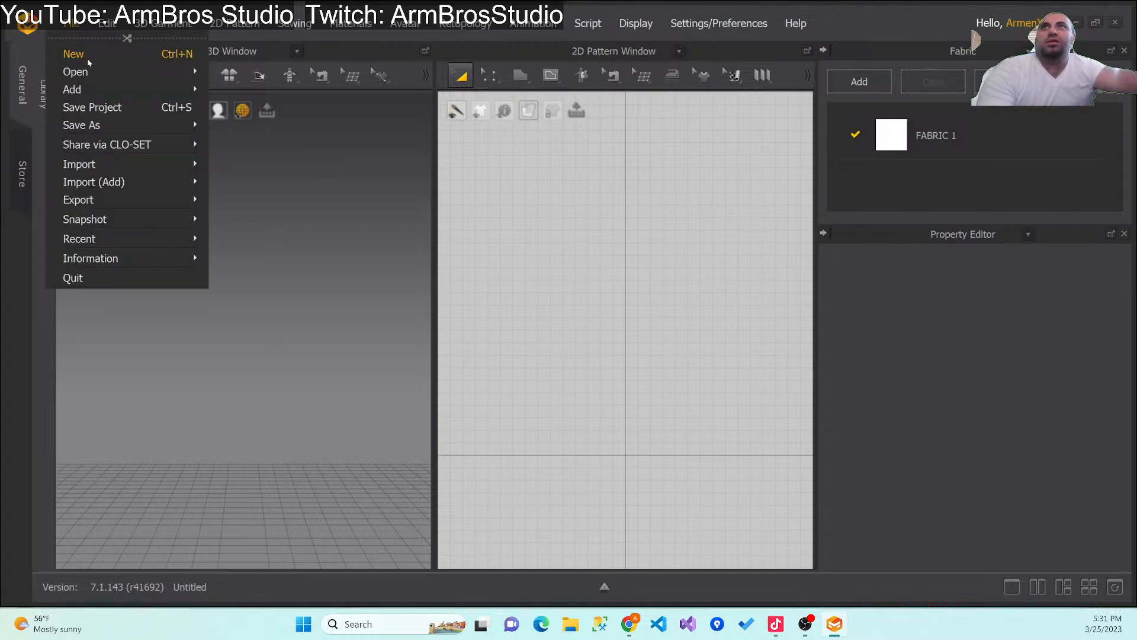
mouse_move(89, 66)
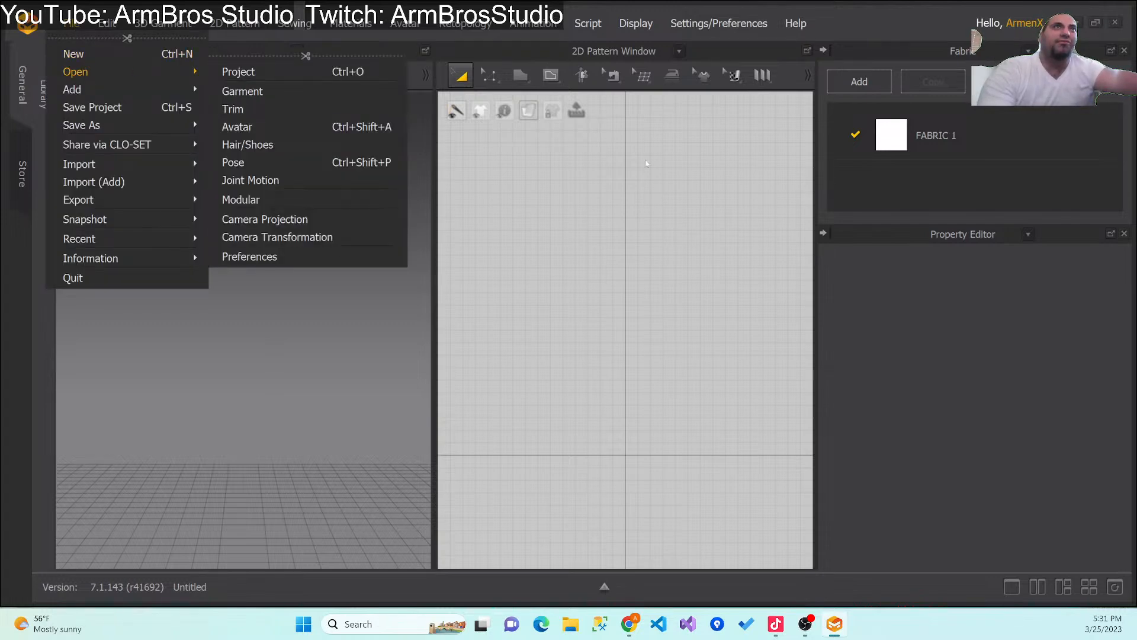
left_click(409, 475)
left_click(319, 401)
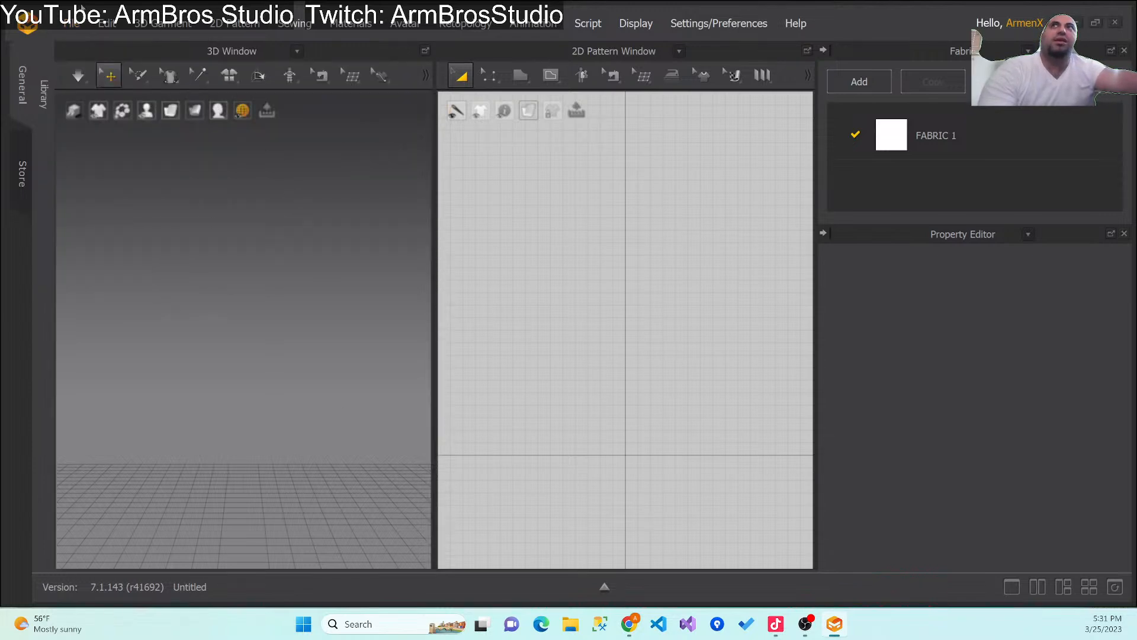
Step: Import Johnny_Authority.Fbx from Documents as an avatar, keeping the mm scale at 100%, the auto-created fitting suit and automatic arrangement points
left_click(71, 23)
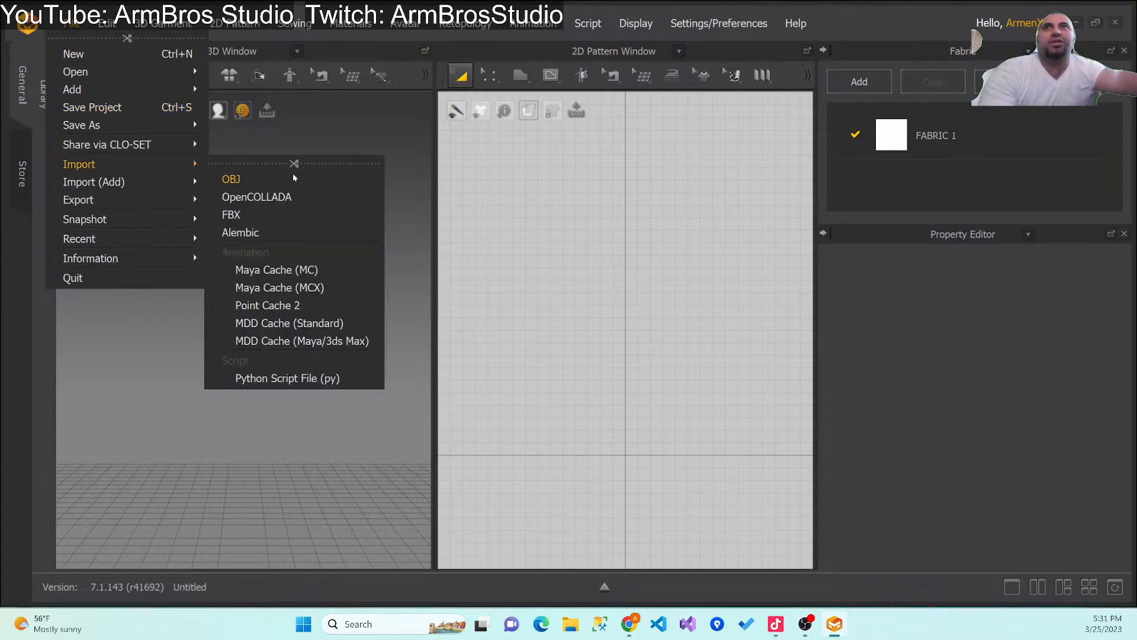
left_click(270, 213)
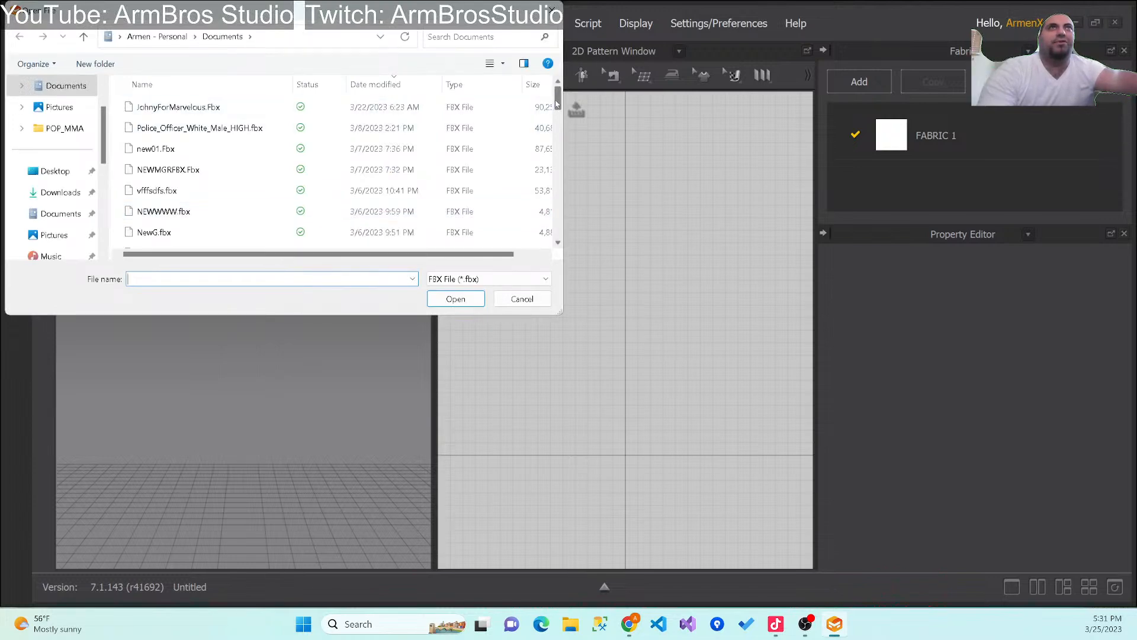
left_click_drag(557, 104, 547, 156)
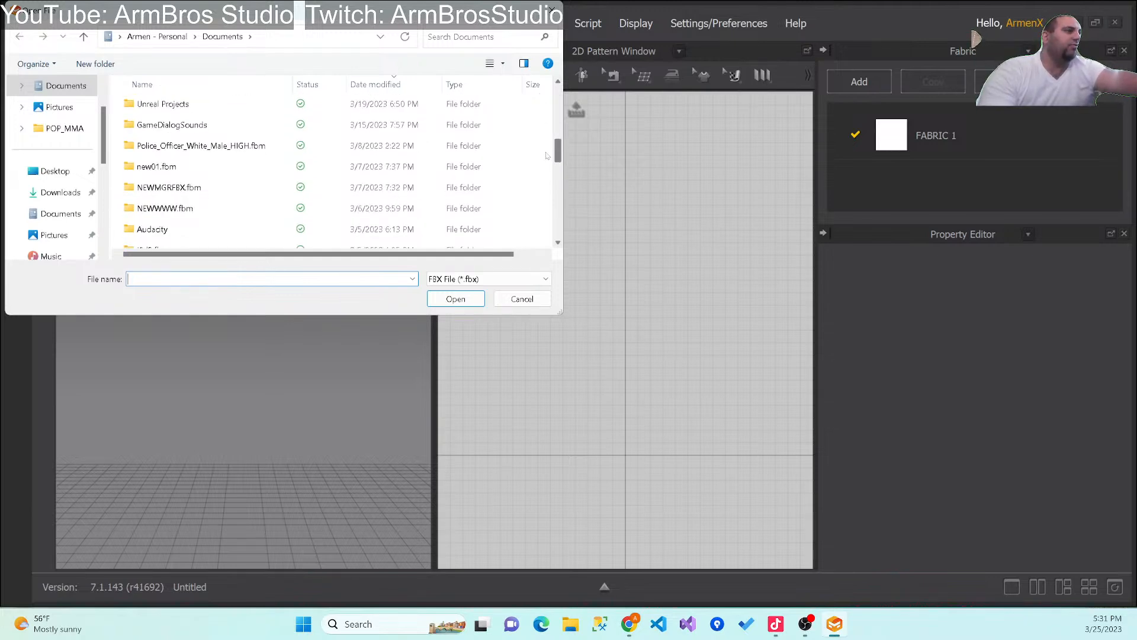
left_click_drag(547, 155, 541, 90)
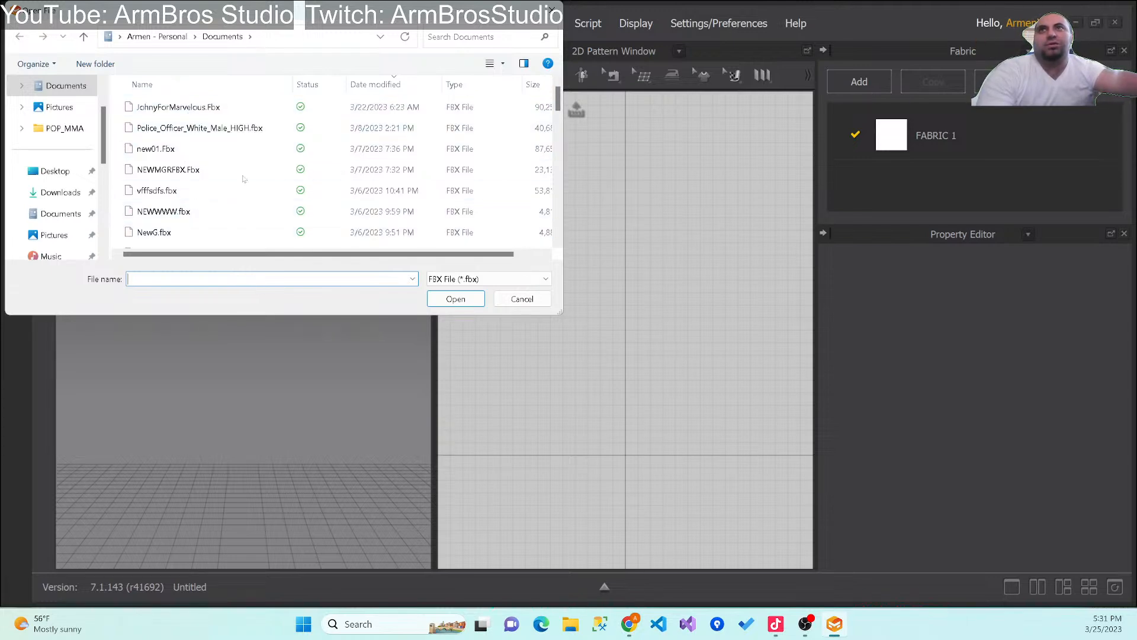
scroll(554, 130, "down", 5)
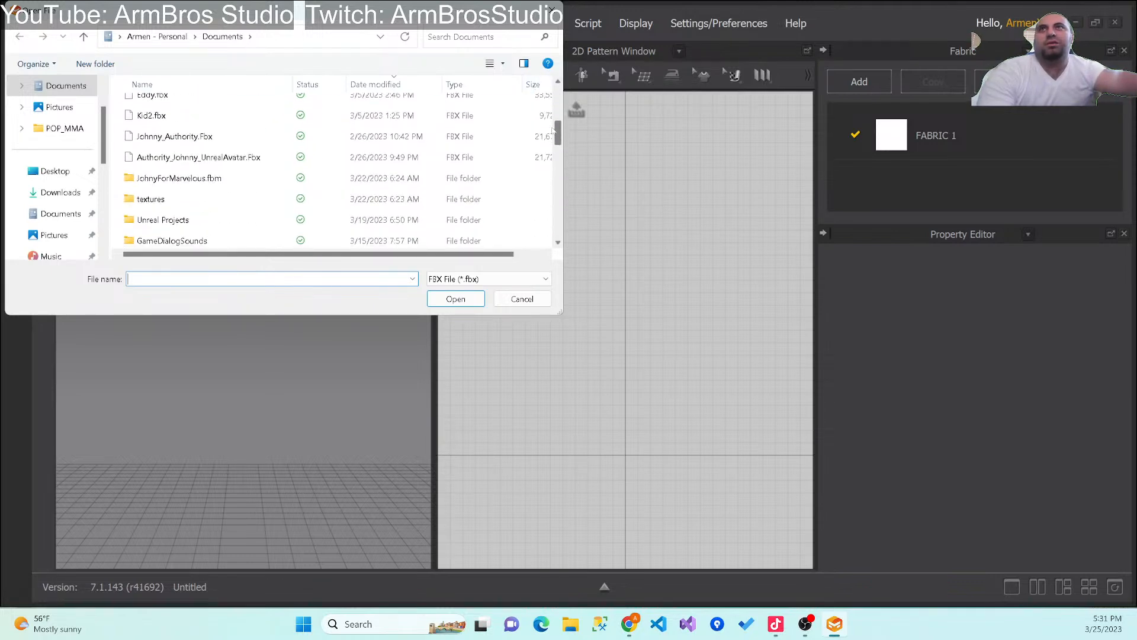
left_click(177, 157)
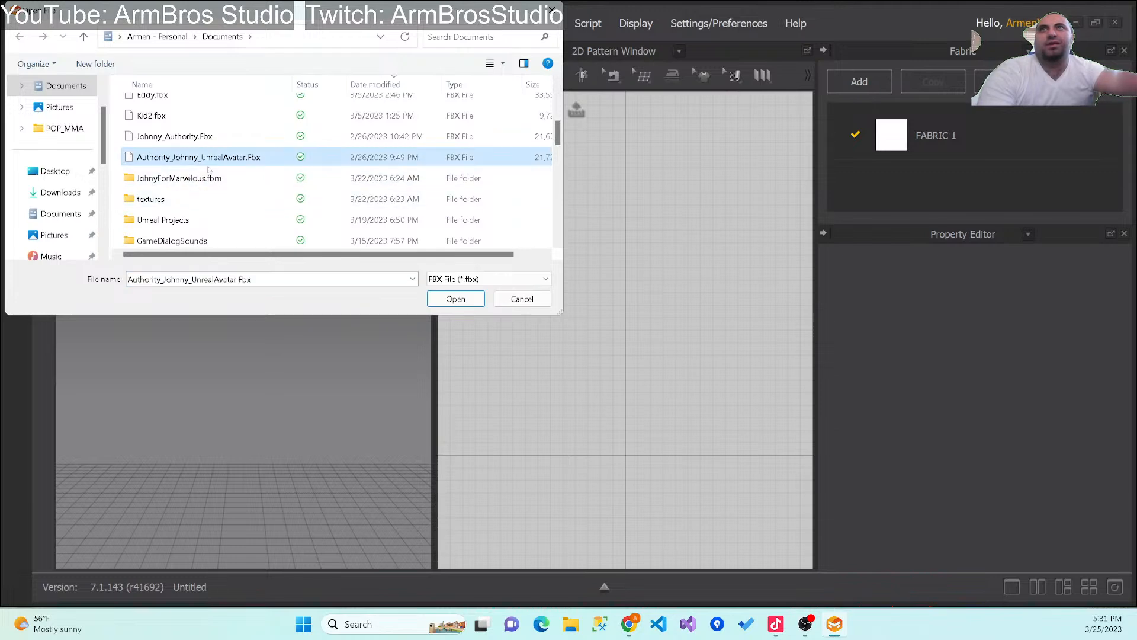
left_click(212, 139)
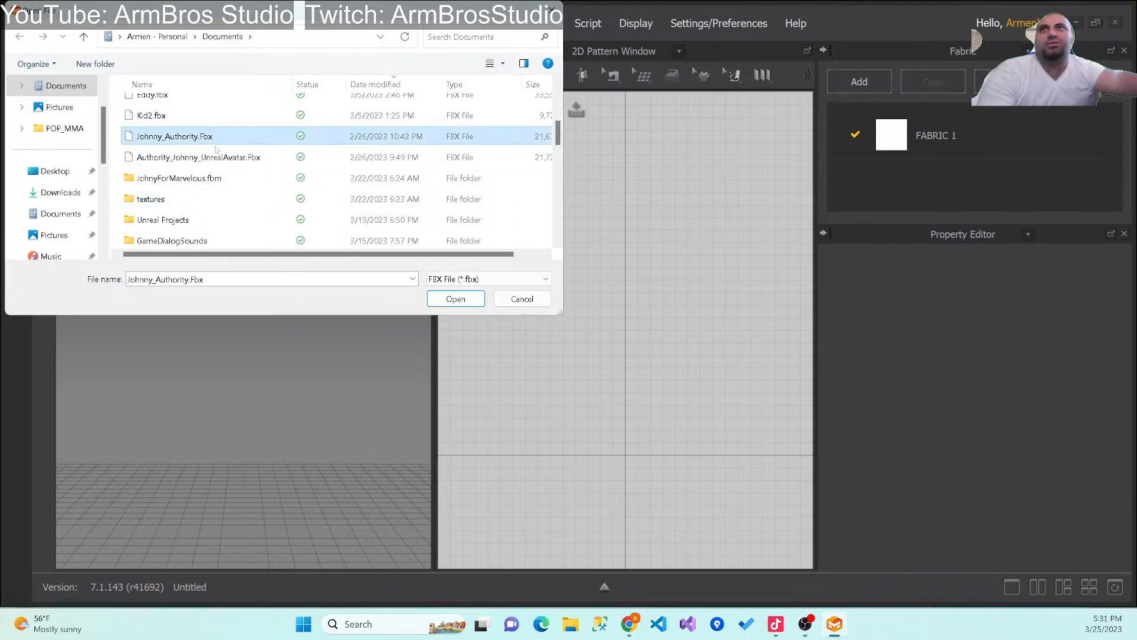
left_click(441, 298)
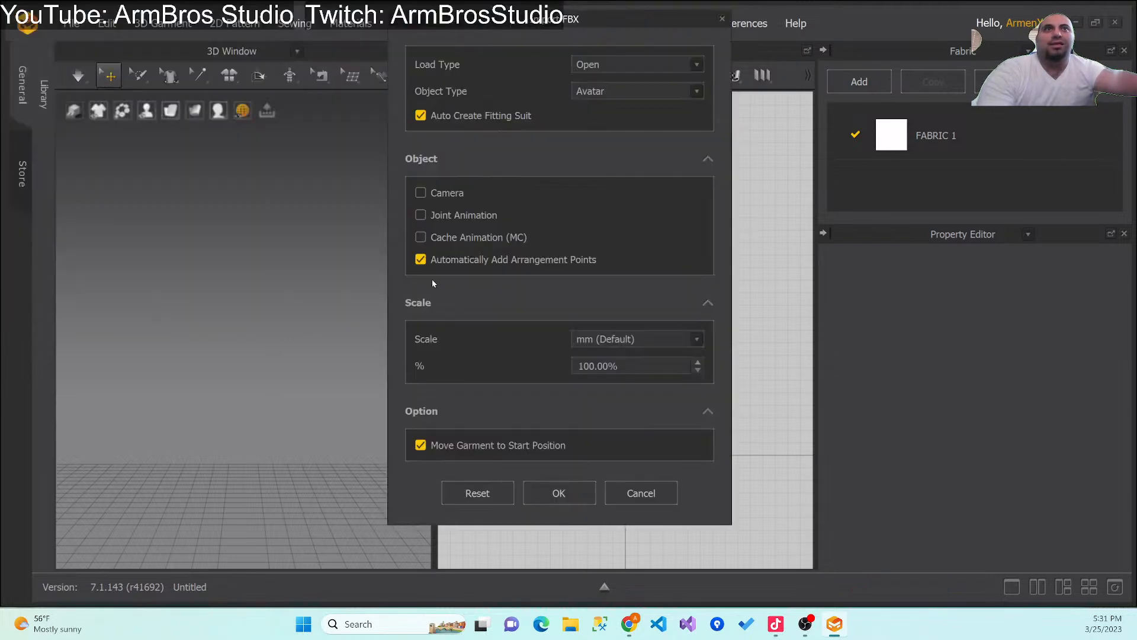
left_click(562, 497)
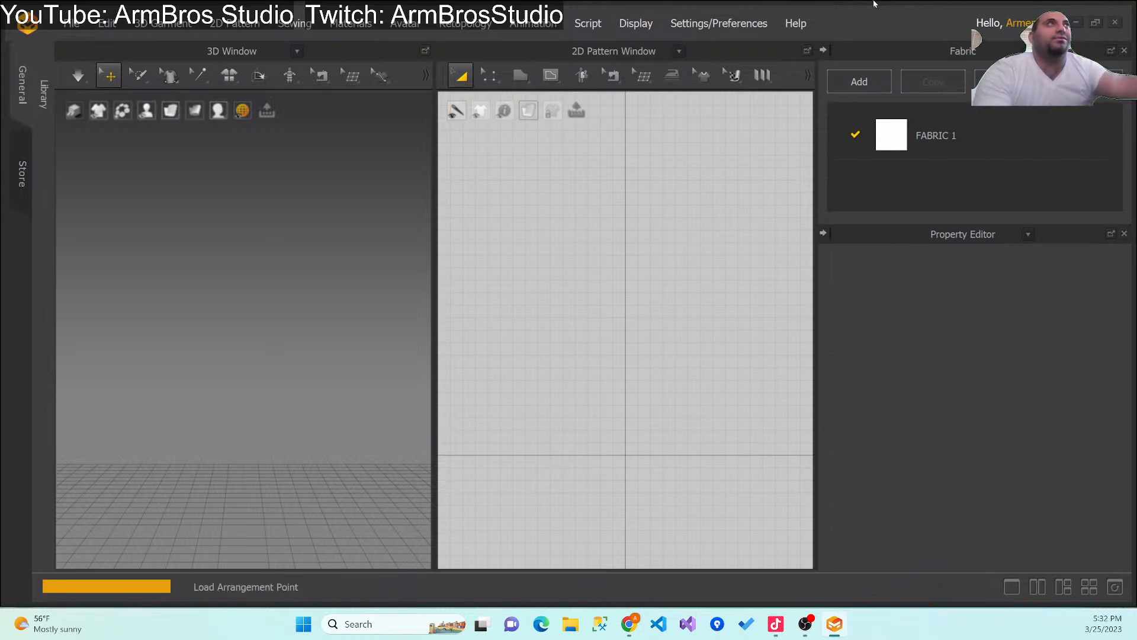
left_click(559, 338)
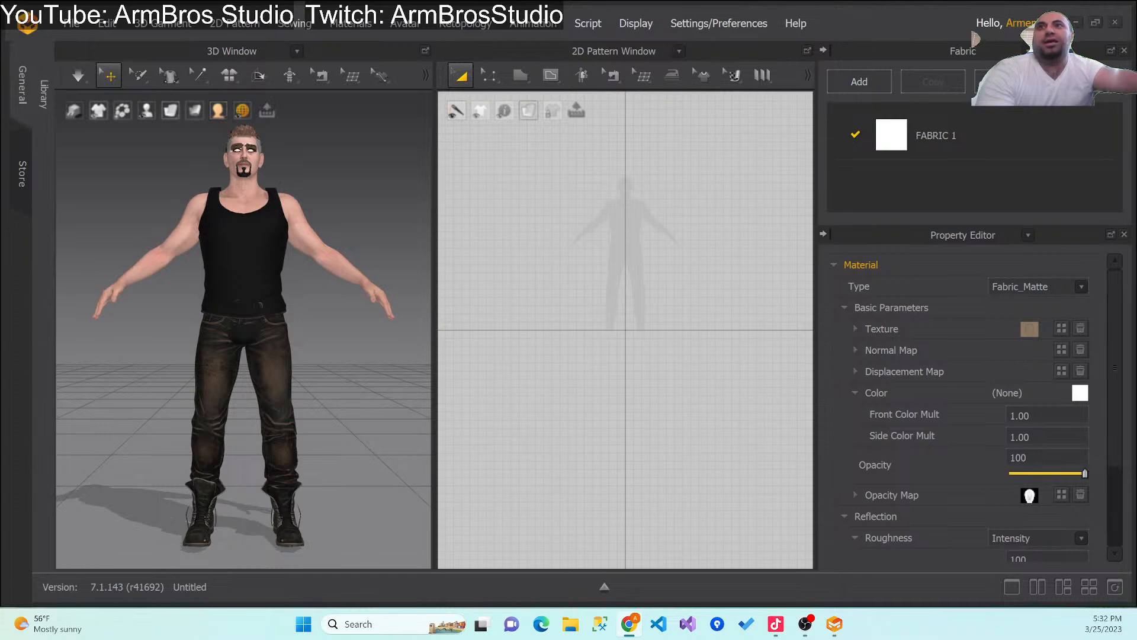
Step: Draw a roughly square Rectangle pattern over the upper body of the avatar's silhouette in the 2D Pattern Window
right_click_drag(344, 220, 334, 250)
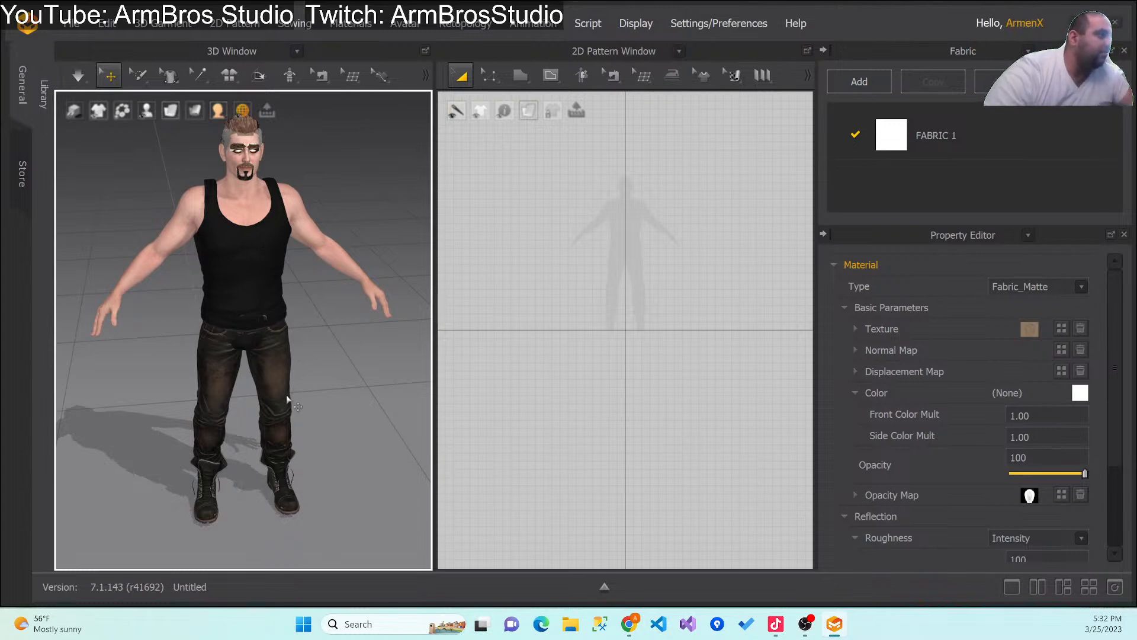
scroll(640, 249, "up", 5)
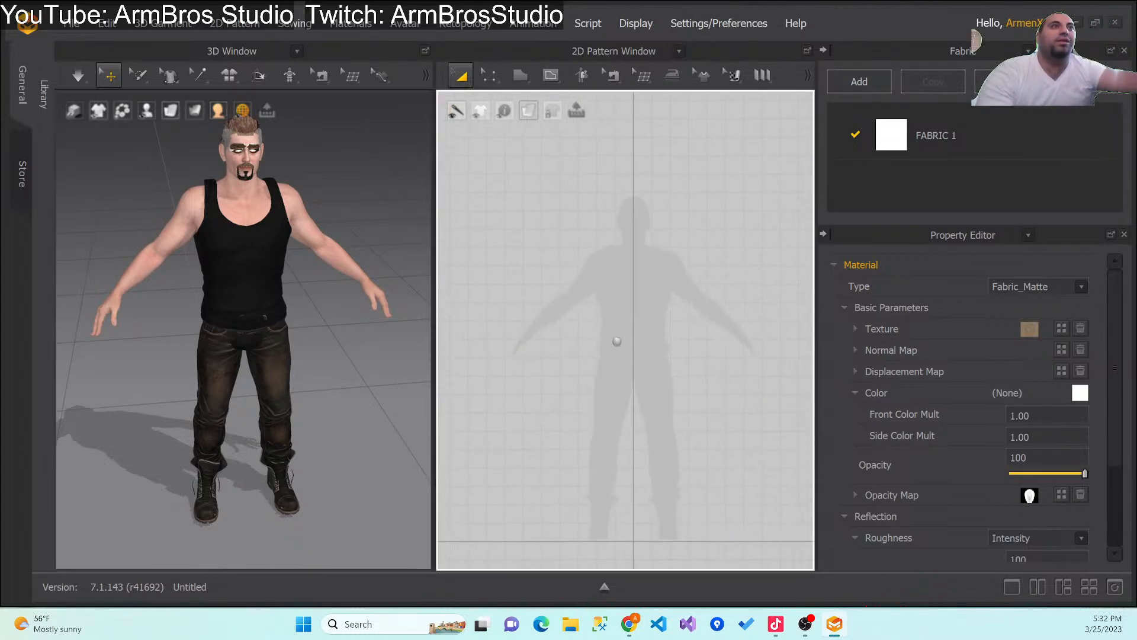
middle_click_drag(619, 340, 617, 341)
right_click_drag(339, 308, 323, 296)
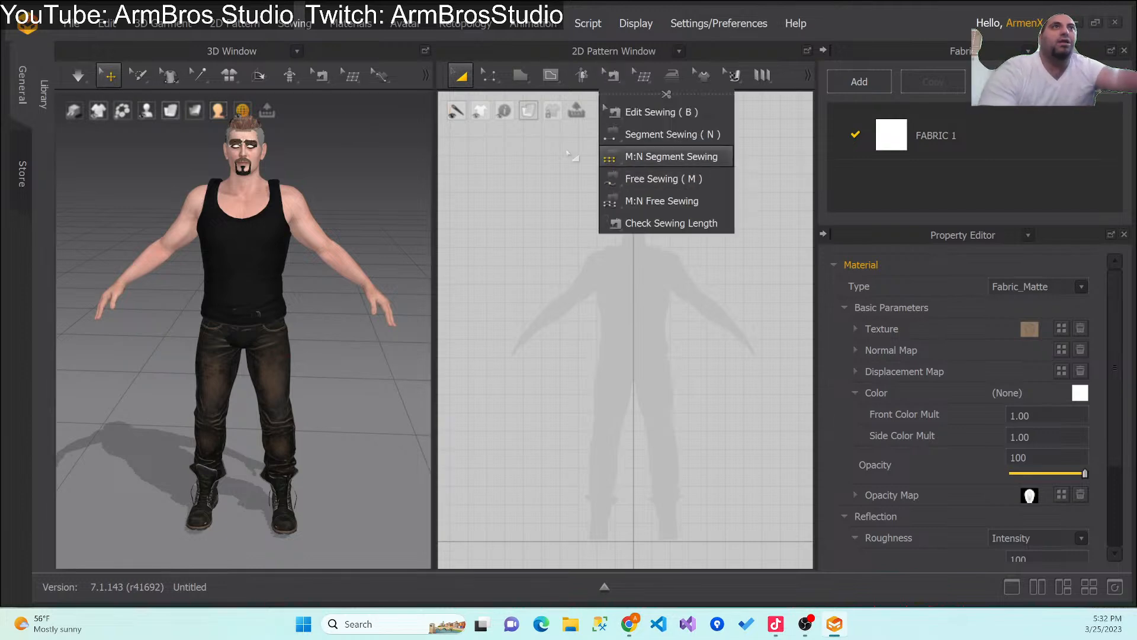
mouse_move(543, 79)
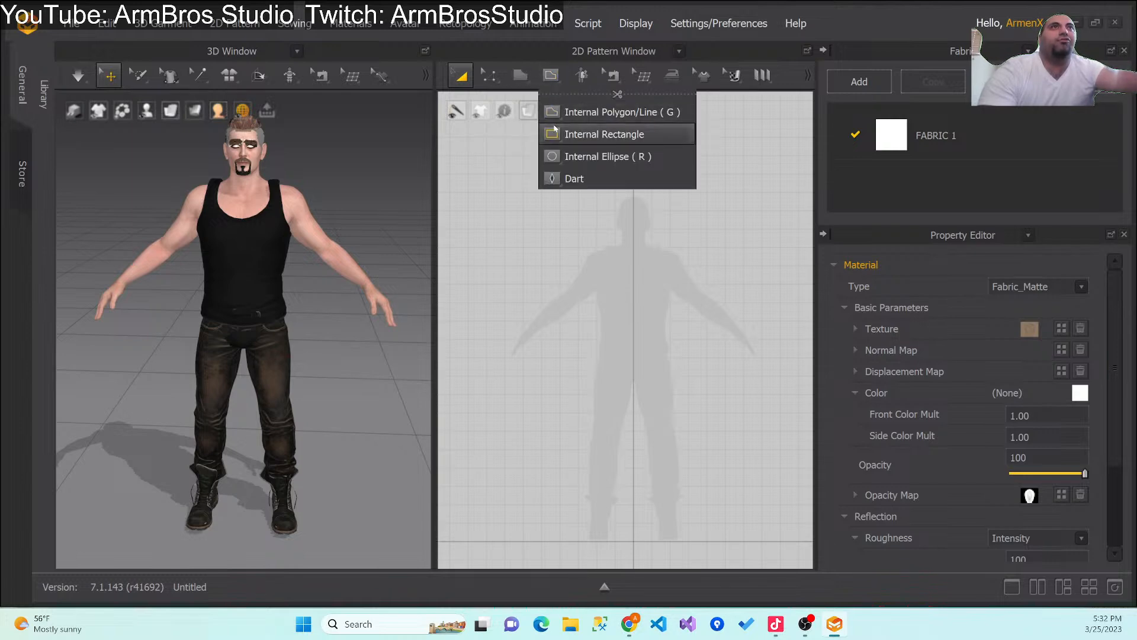
left_click(524, 78)
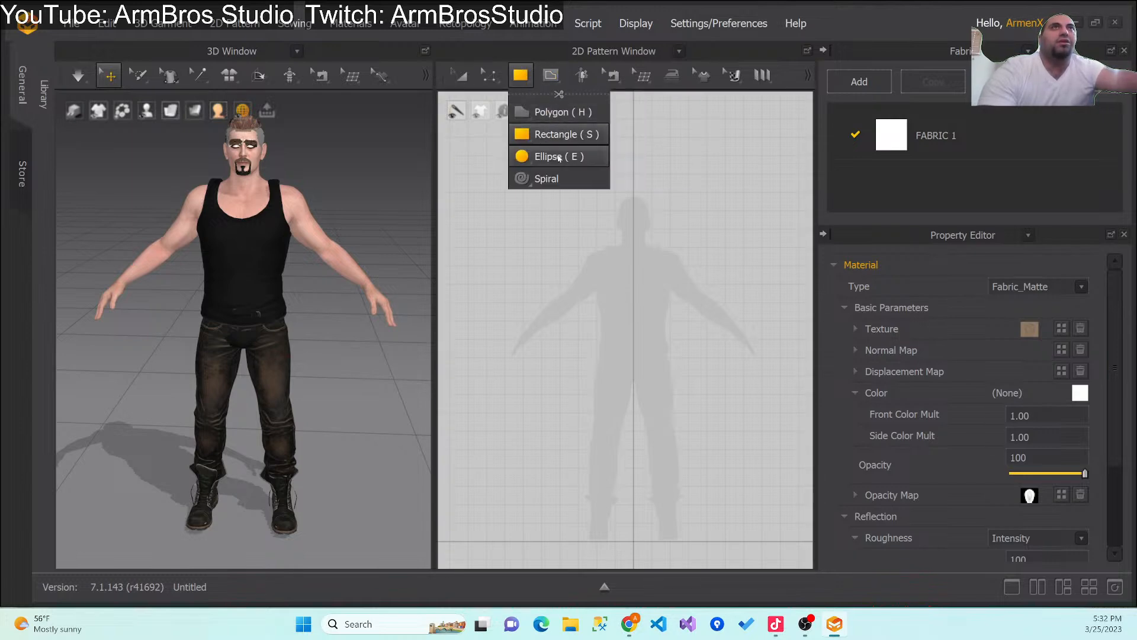
left_click(535, 135)
left_click_drag(570, 181, 716, 322)
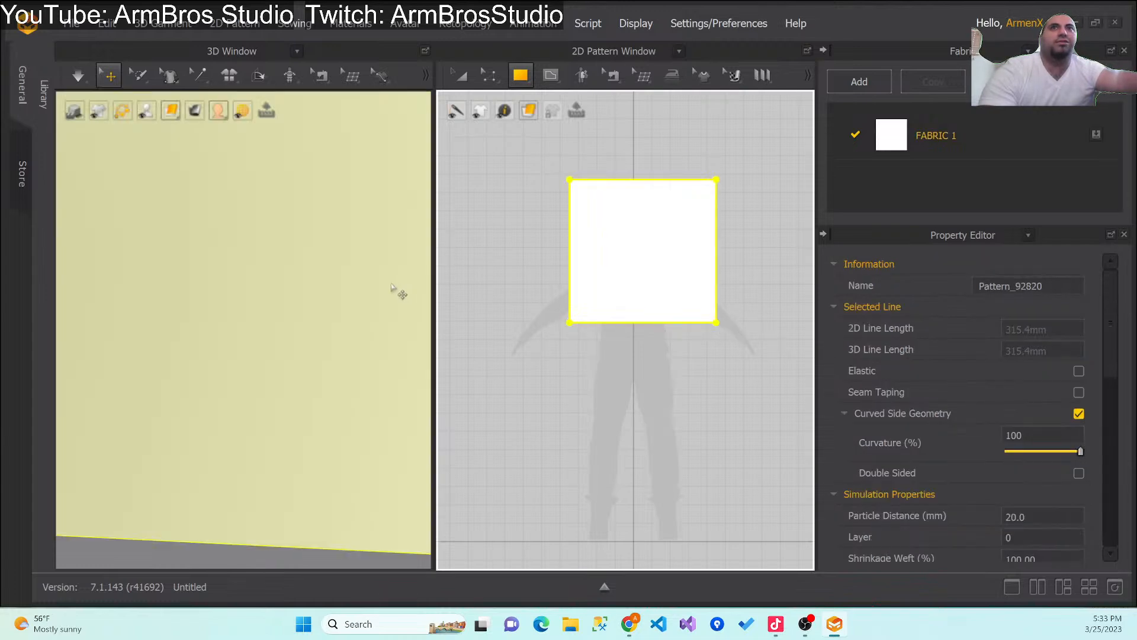
Step: Lay the cloth pattern flat above head height in the 3D view and shift it sideways toward the avatar
scroll(369, 251, "down", 5)
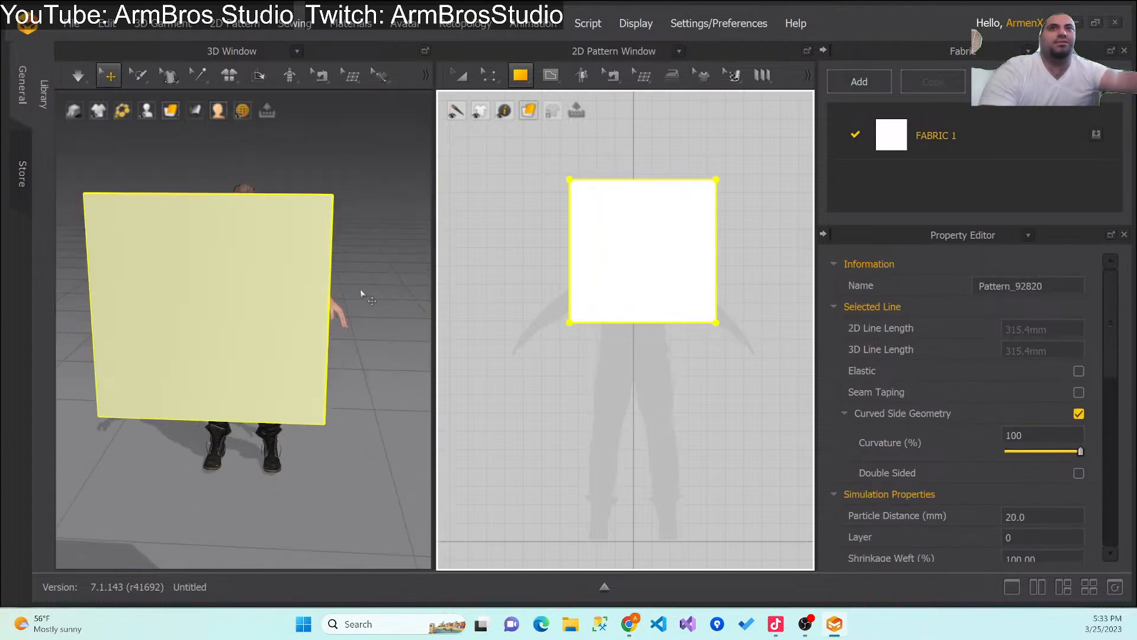
right_click_drag(385, 310, 306, 247)
scroll(326, 264, "down", 5)
middle_click_drag(305, 247, 321, 250)
left_click(155, 300)
left_click_drag(160, 251, 305, 255)
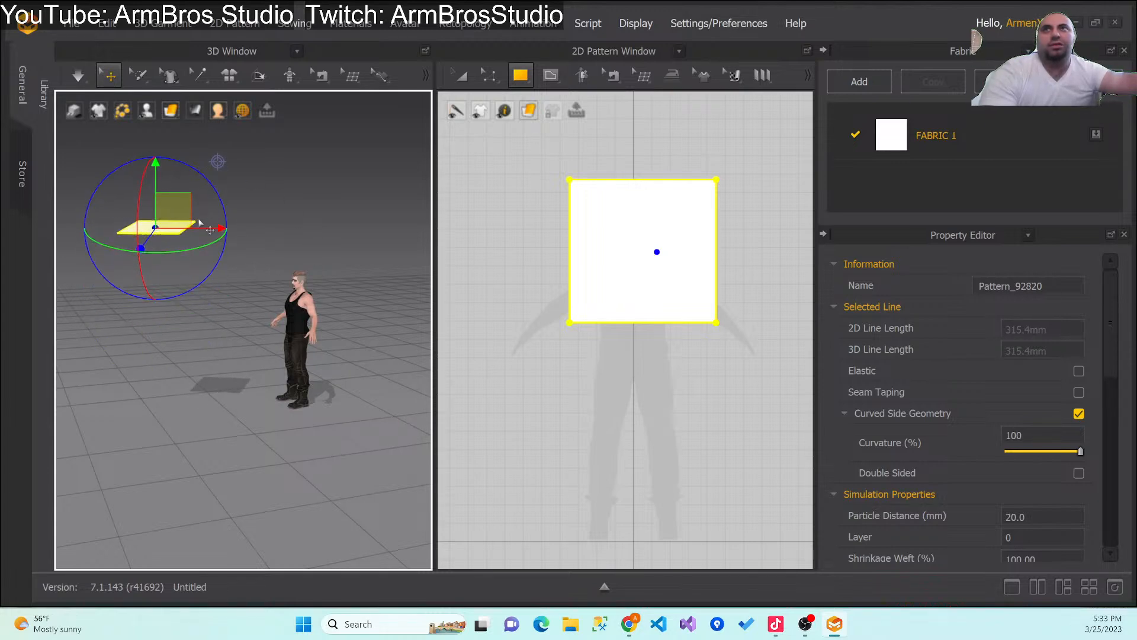
left_click_drag(200, 227, 303, 227)
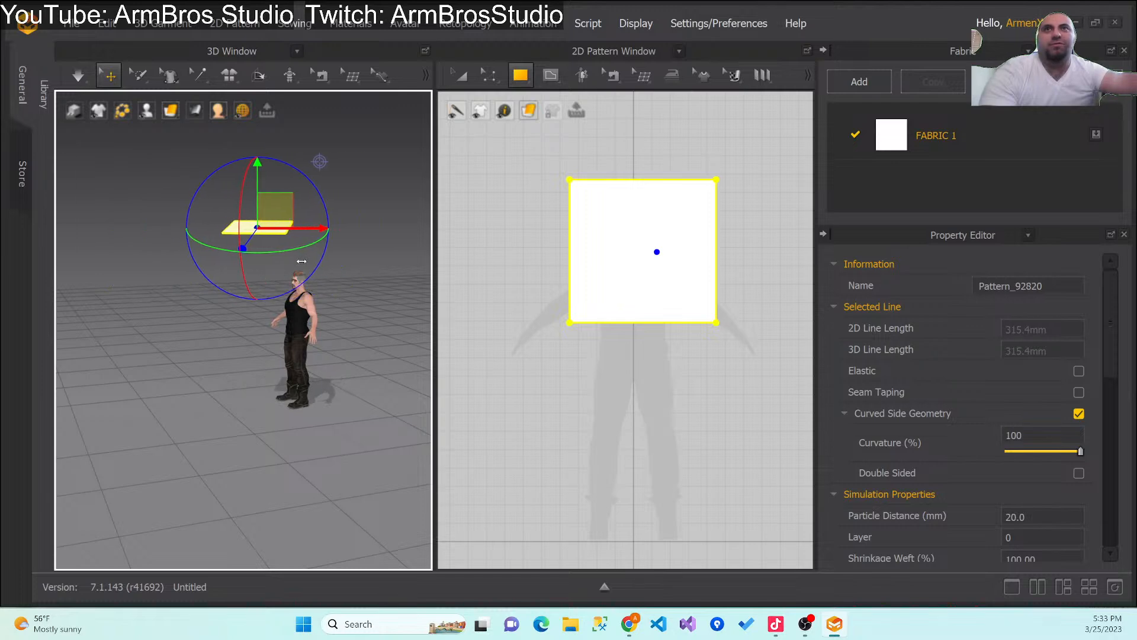
Step: Lower the horizontal cloth pattern in the 3D view until it sits just above the avatar's head
right_click_drag(234, 339, 375, 378)
key("Left")
key("Left")
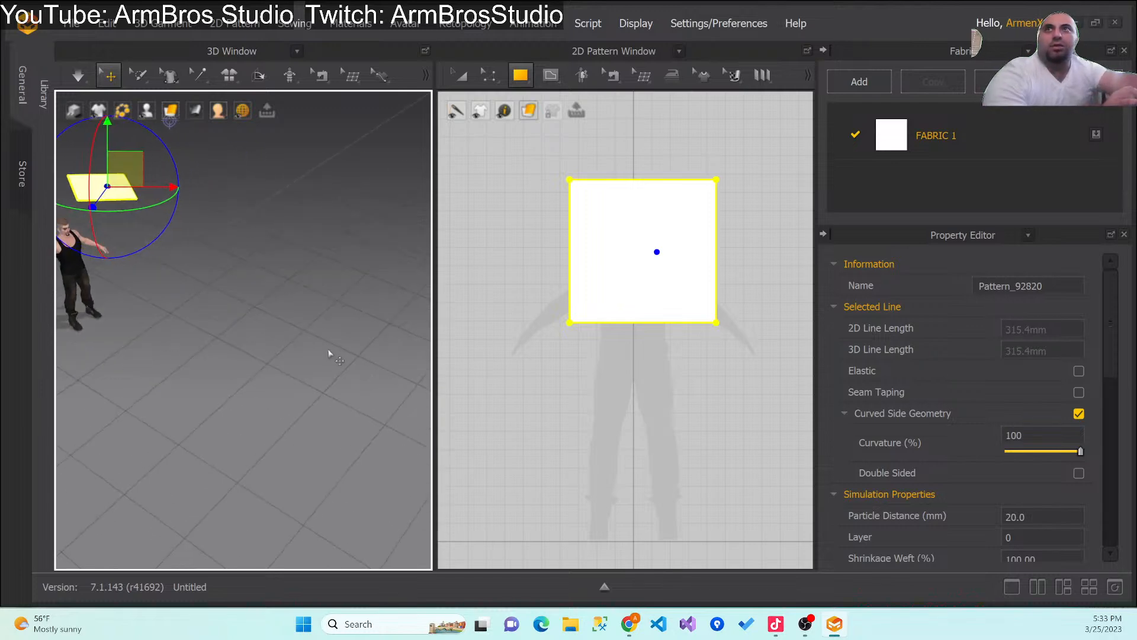
key("Left")
key("Left")
right_click_drag(157, 347, 67, 294)
scroll(144, 292, "down", 2)
scroll(191, 279, "up", 4)
right_click_drag(191, 279, 320, 280)
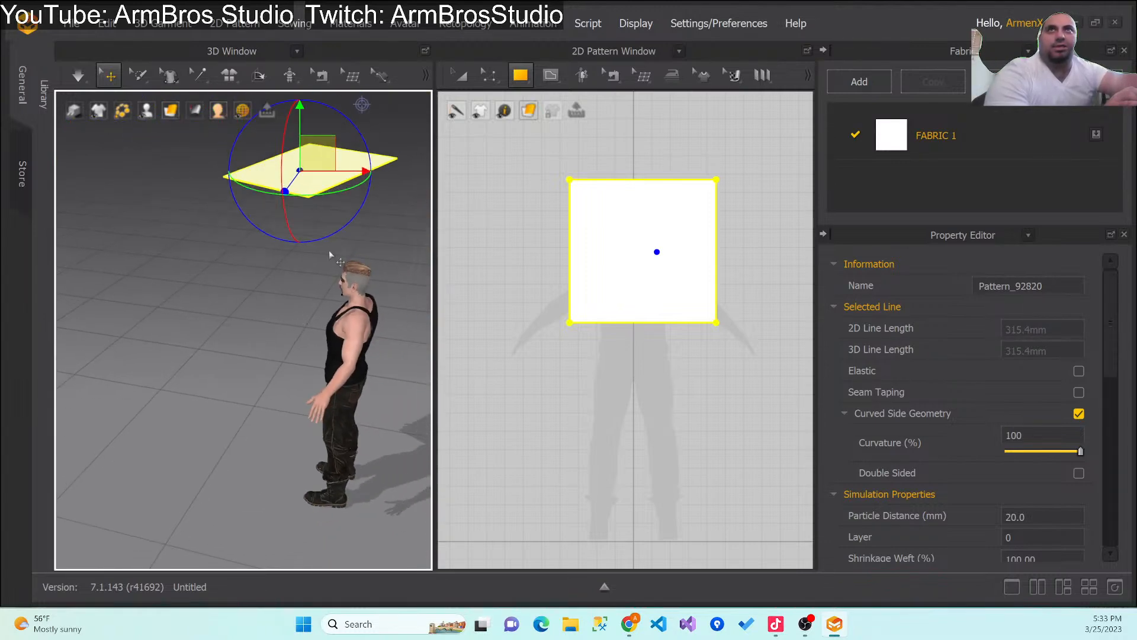
left_click_drag(335, 171, 347, 253)
Step: Rotate the cloth pattern slightly to adjust its sideways tilt above the avatar's head
right_click_drag(266, 396, 366, 373)
left_click_drag(327, 246, 322, 315)
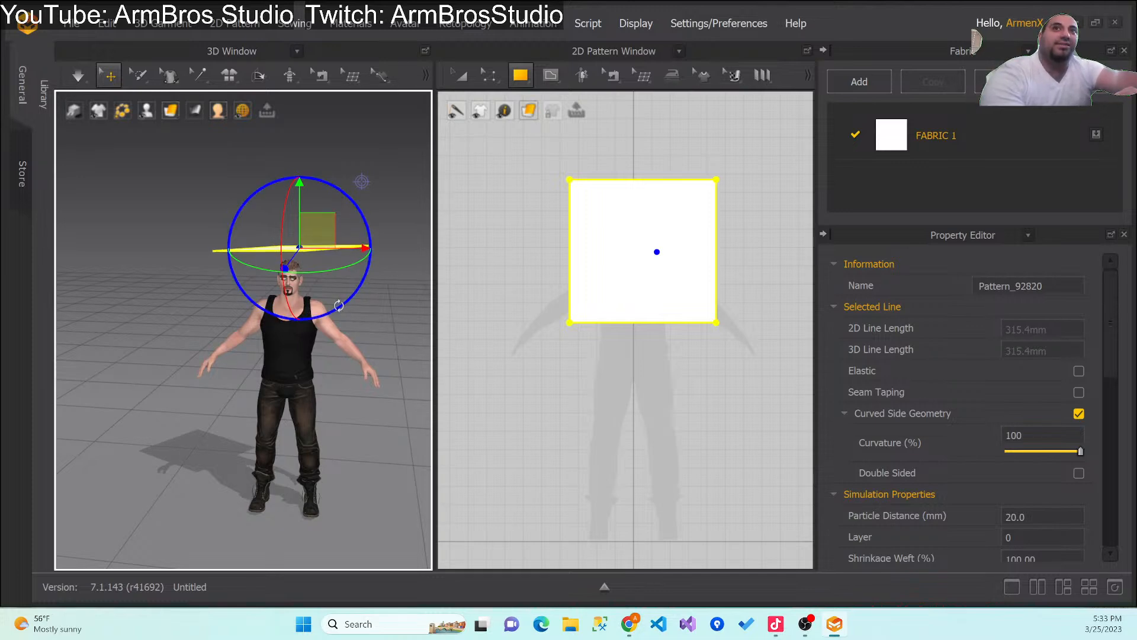
left_click_drag(339, 306, 335, 309)
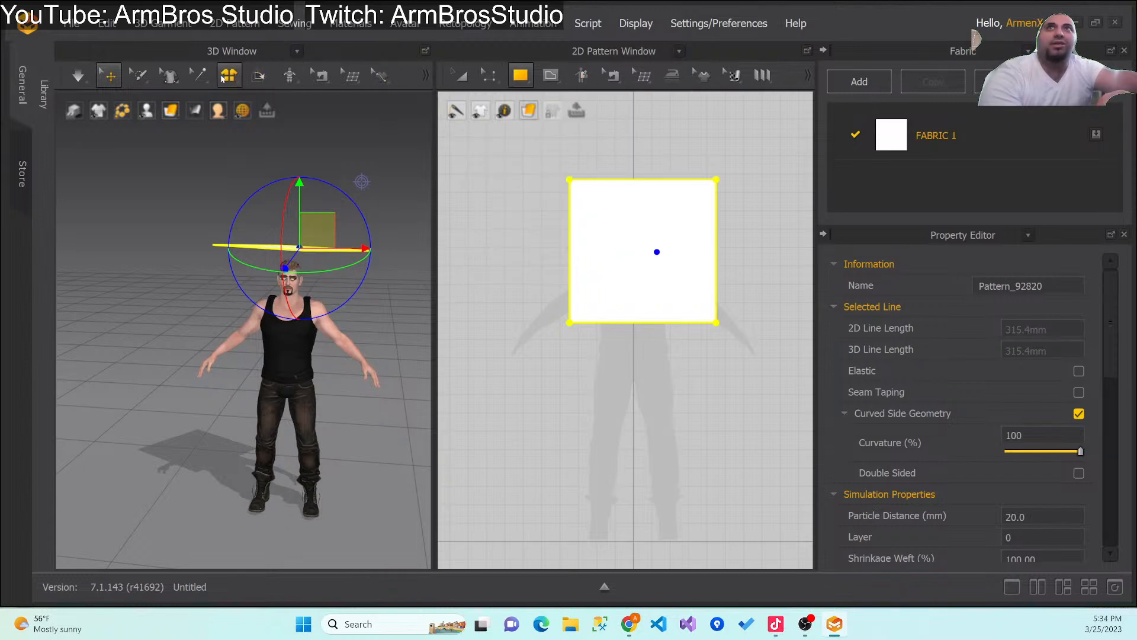
Step: Try simulating the cloth's drop onto the avatar, and undo the simulated fall
mouse_move(204, 78)
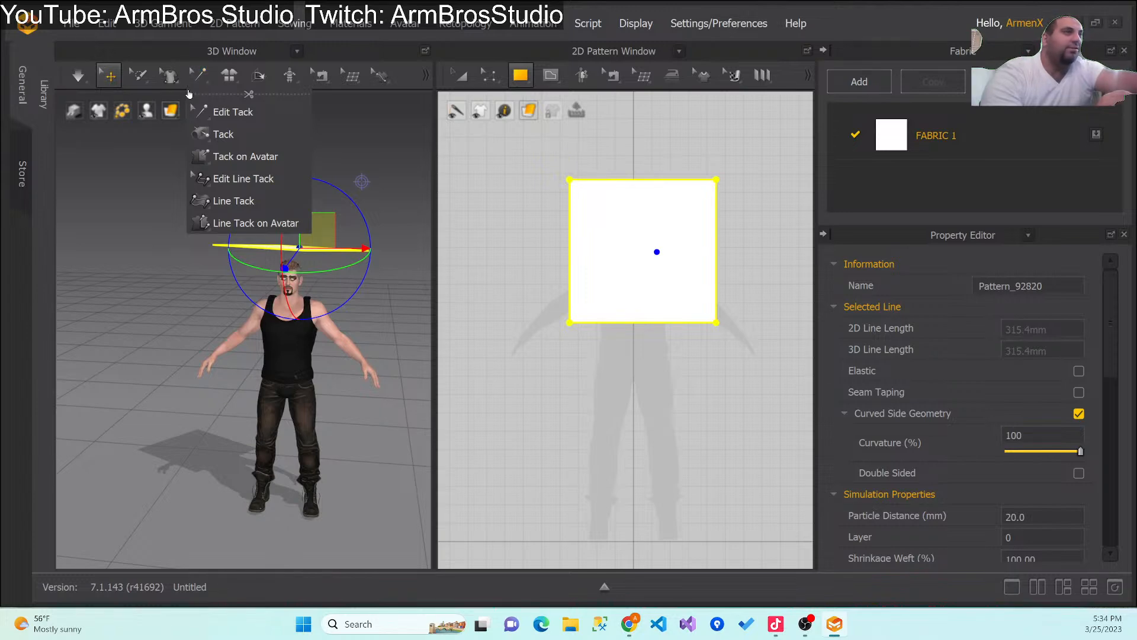
left_click(74, 79)
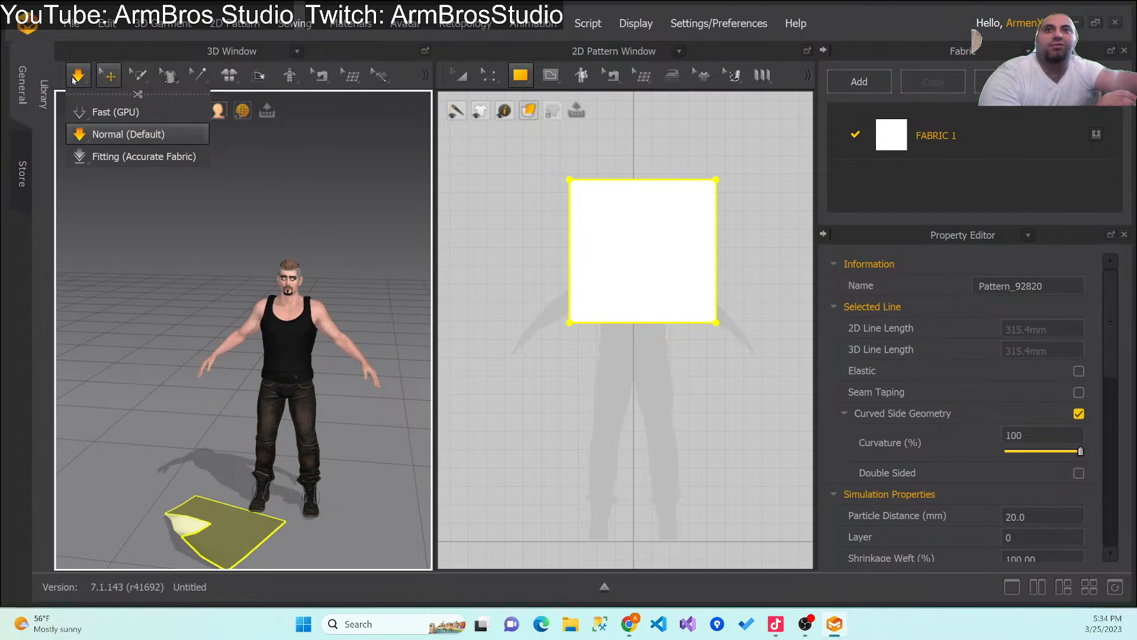
left_click(77, 80)
key("ctrl+z")
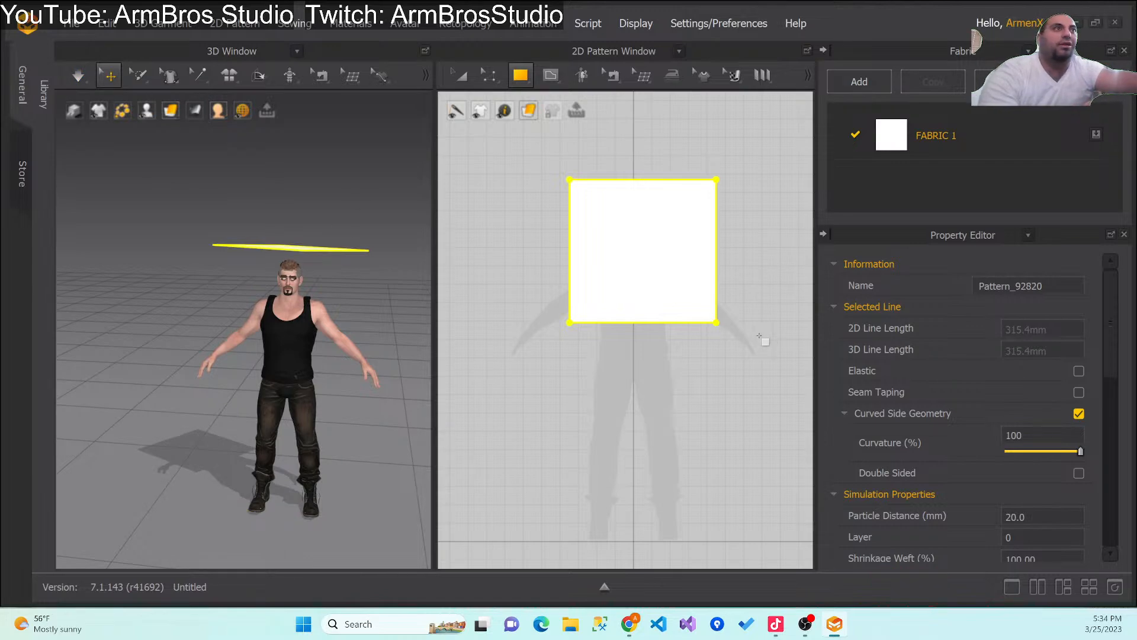
Step: Try to stretch the pattern from its lower-left corner with the Edit Pattern tool
left_click(718, 324)
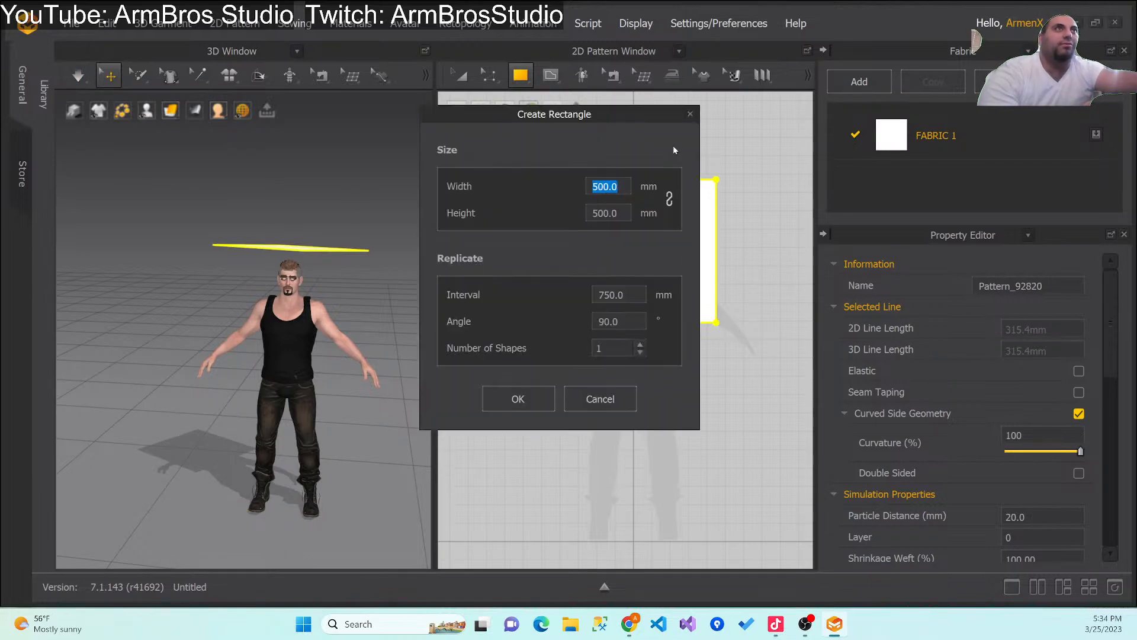
left_click(690, 116)
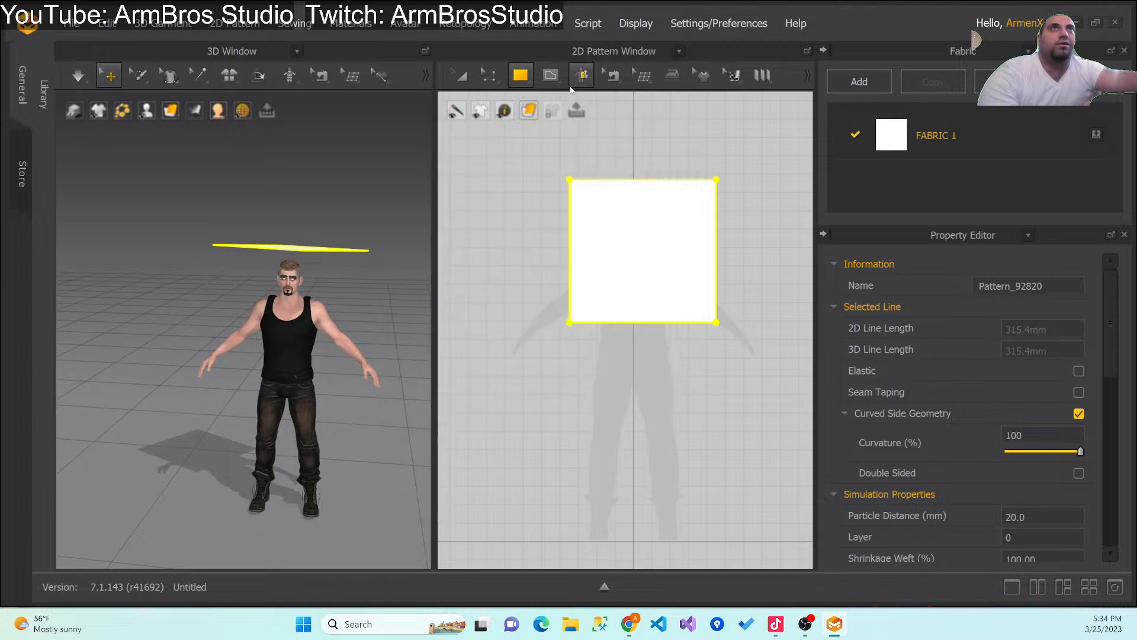
left_click(490, 75)
left_click(538, 116)
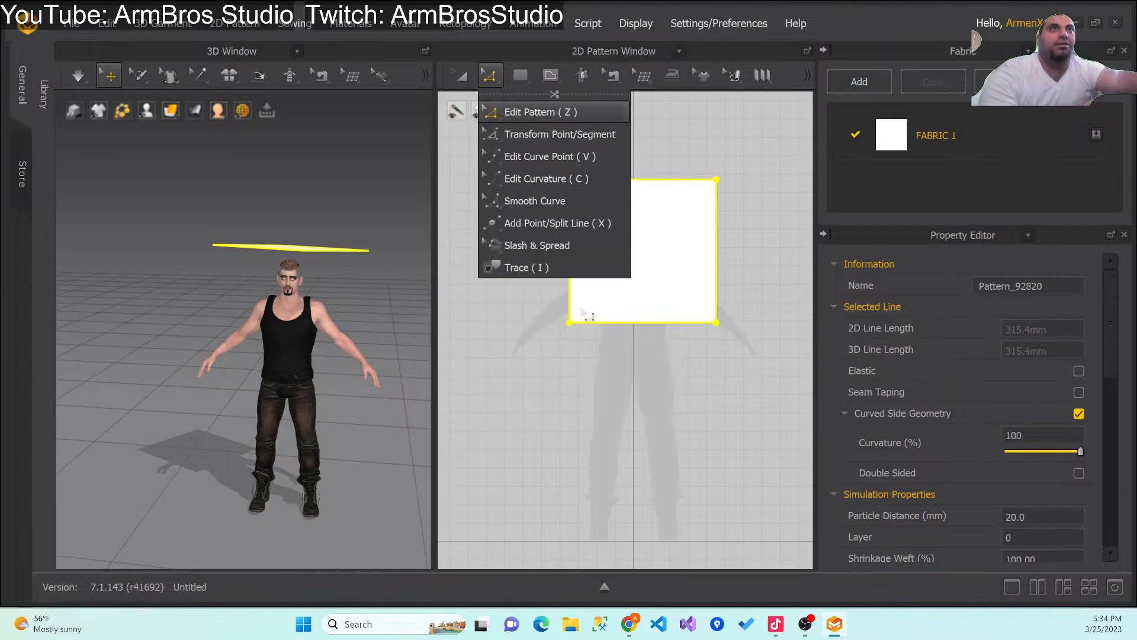
left_click_drag(571, 325, 562, 335)
Step: Pull the pattern's two upper corners outward with the Transform Point/Segment tool to widen and heighten it
left_click(489, 75)
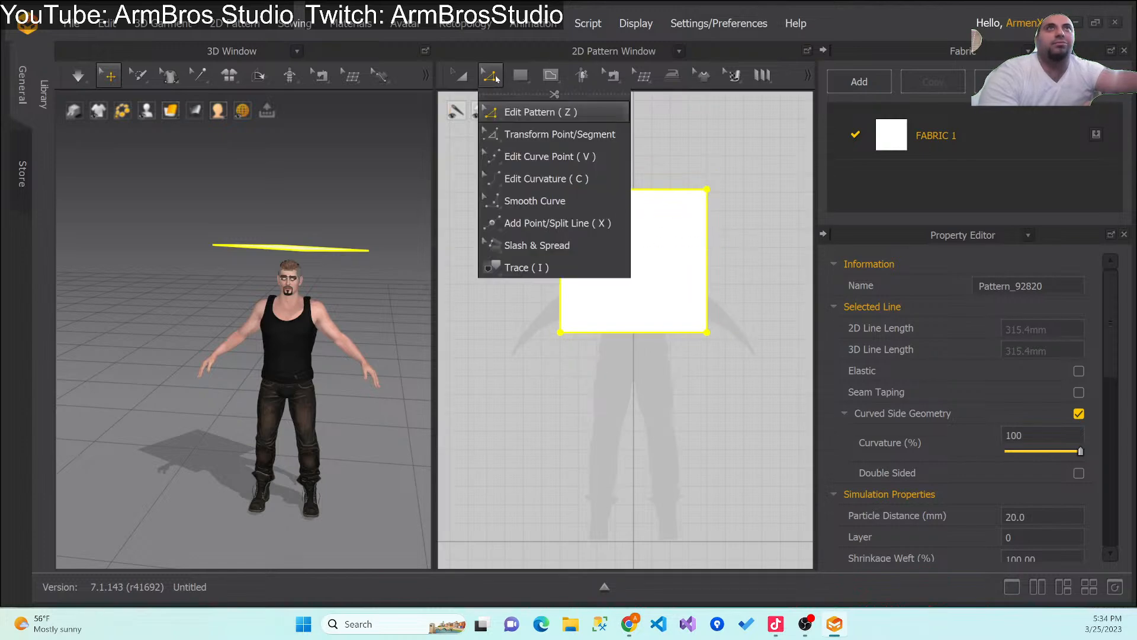
left_click(573, 138)
left_click(573, 134)
left_click_drag(567, 338, 555, 356)
left_click(555, 356)
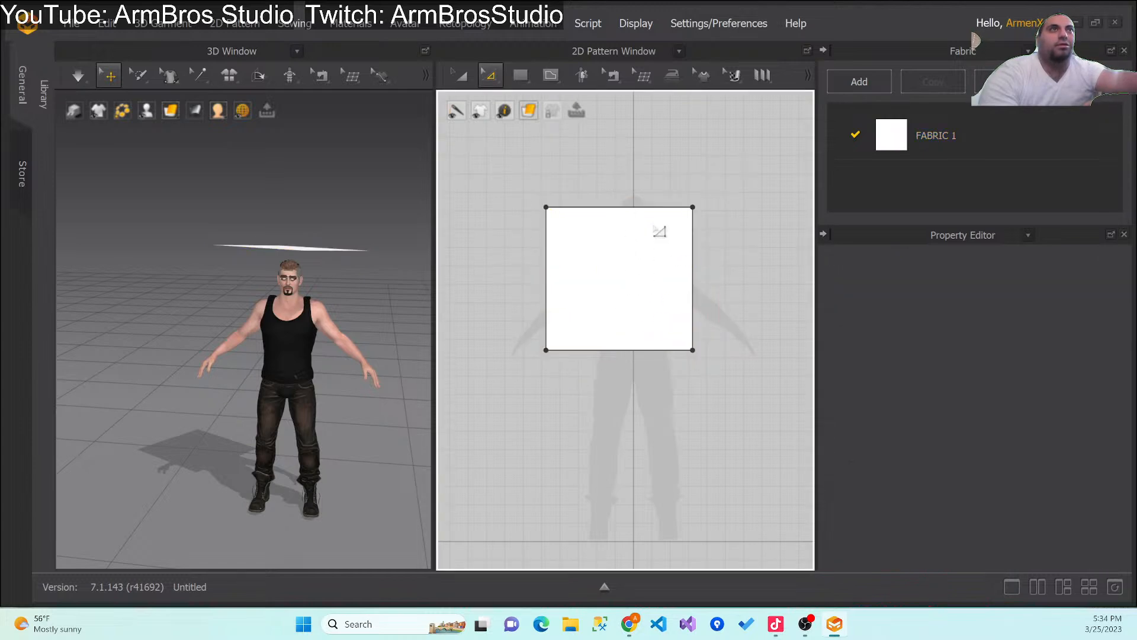
left_click(693, 207)
left_click_drag(693, 207, 714, 178)
left_click_drag(546, 207, 515, 148)
left_click(713, 179)
left_click_drag(714, 179, 749, 148)
Step: Pull the pattern's two lower corners outward and level its bottom edge
left_click_drag(737, 358, 749, 365)
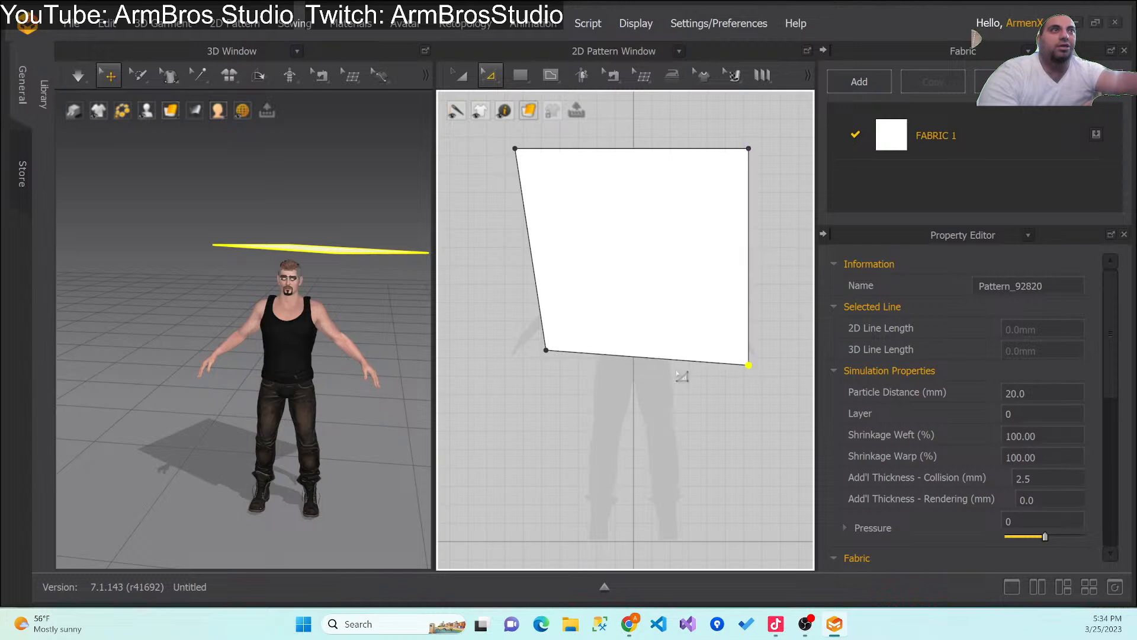
left_click_drag(545, 351, 504, 374)
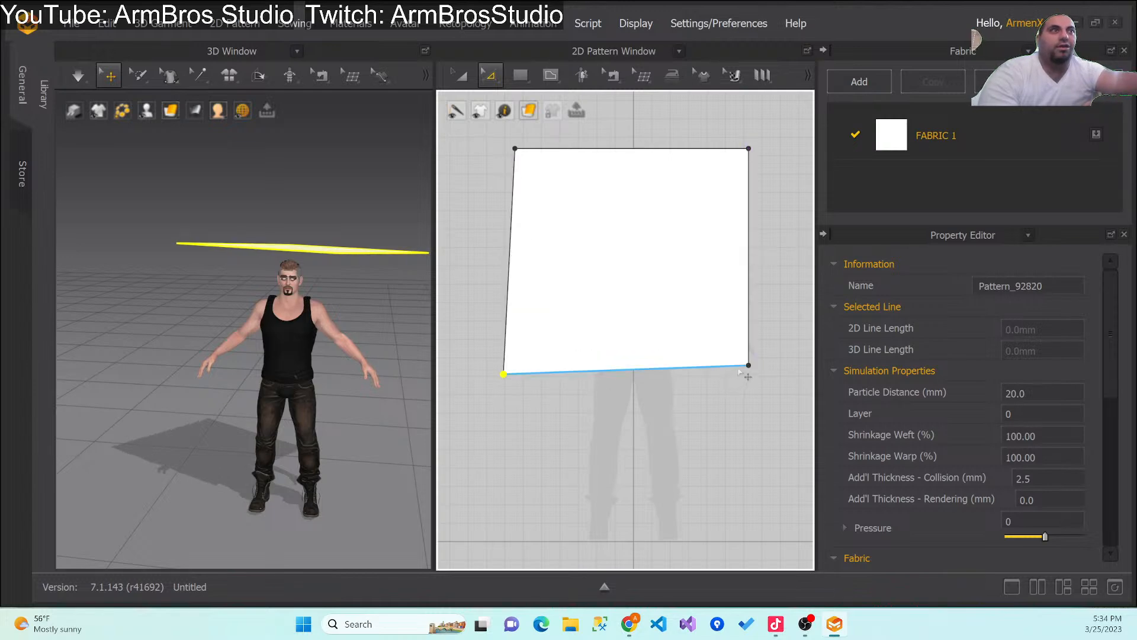
left_click_drag(750, 366, 748, 374)
Step: Simulate the enlarged cloth pattern so it drapes over the avatar's shoulders, and view the drape from above
right_click_drag(319, 265, 375, 265)
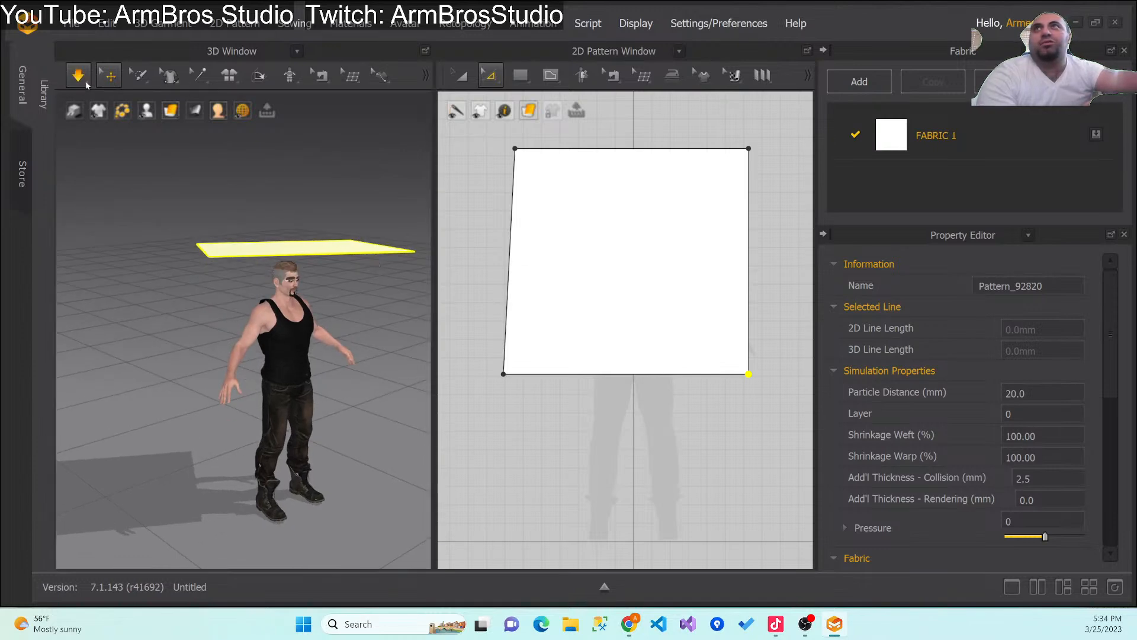
left_click(80, 85)
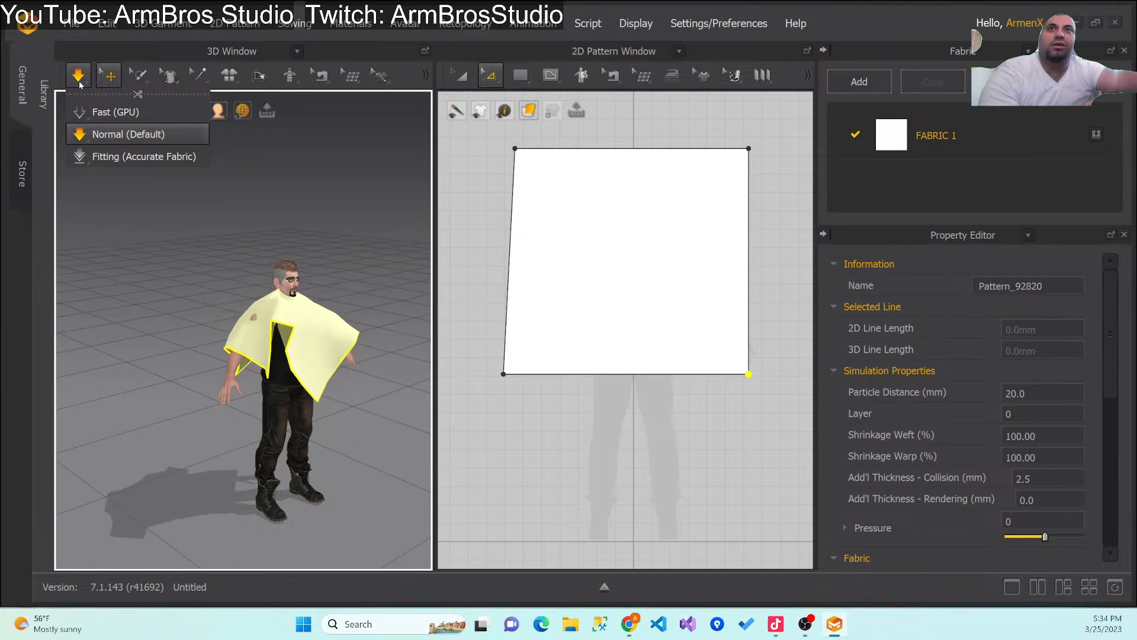
right_click_drag(262, 470, 272, 415)
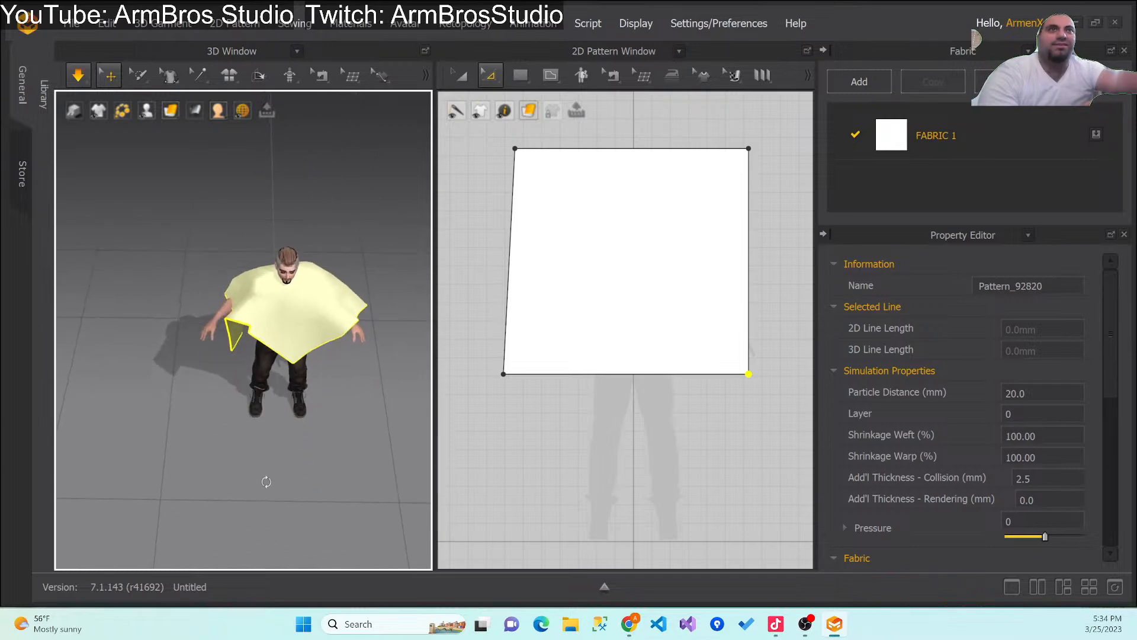
Step: Straighten the pattern's left edge by moving its upper-left corner outward, and rerun the simulation
left_click_drag(514, 148, 503, 148)
left_click(82, 78)
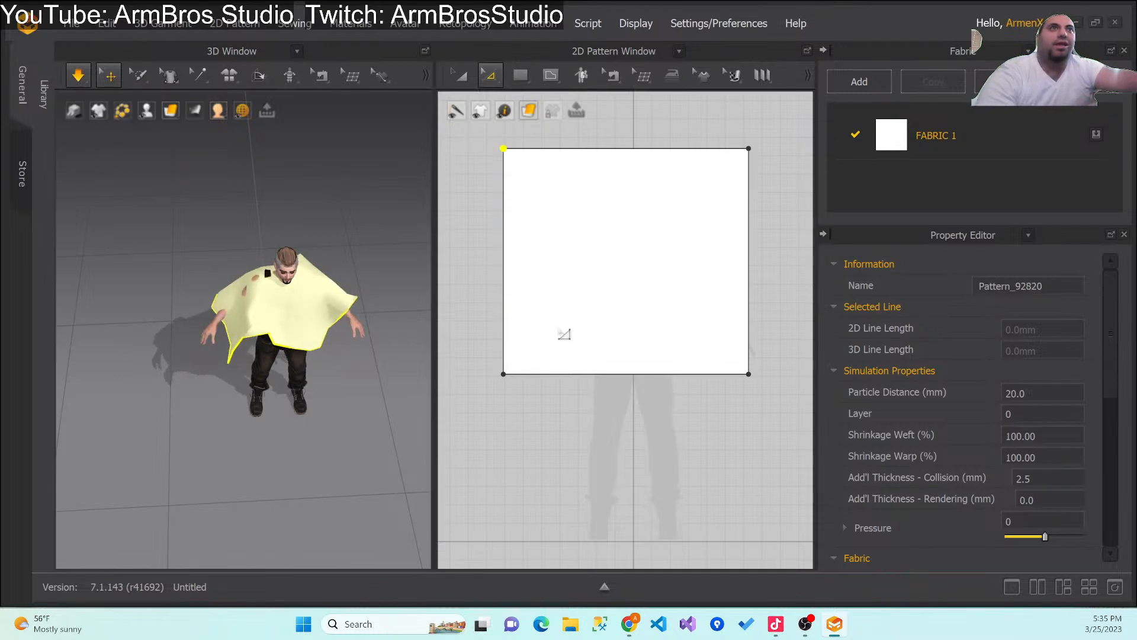
Step: Draw a wide Internal Ellipse near the centre of the square pattern
left_click(556, 80)
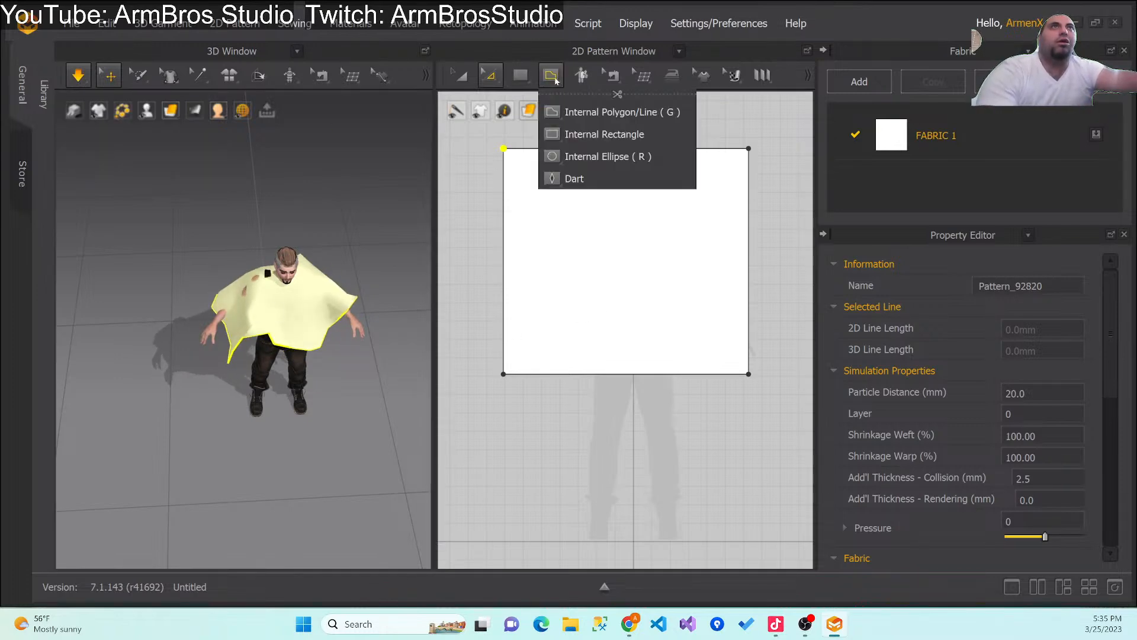
left_click(586, 156)
left_click_drag(596, 236, 660, 274)
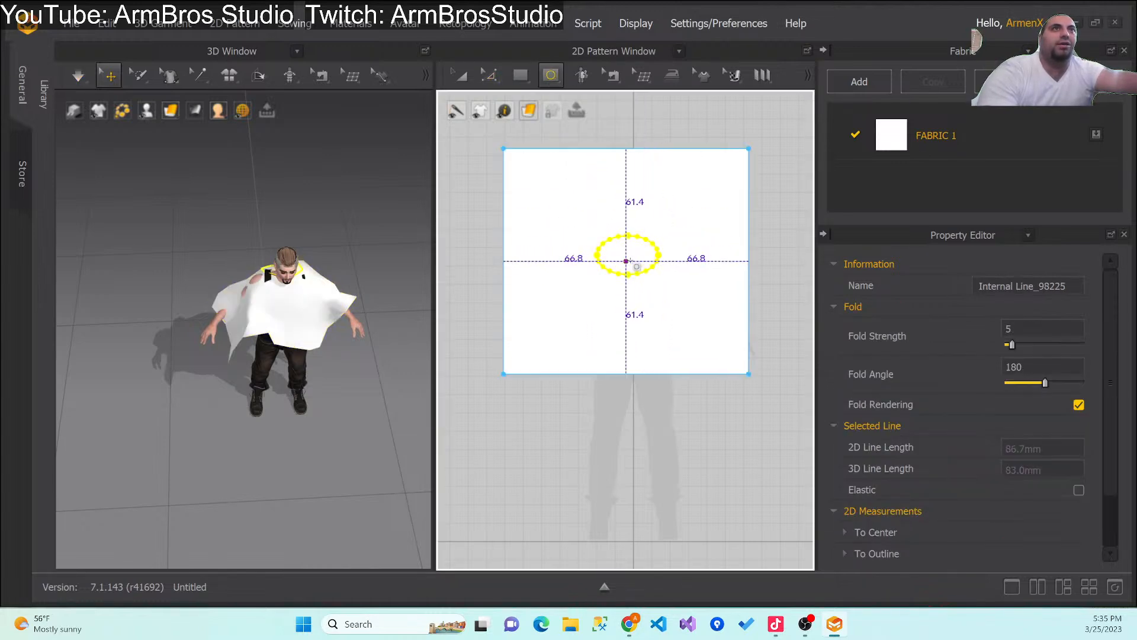
right_click(630, 261)
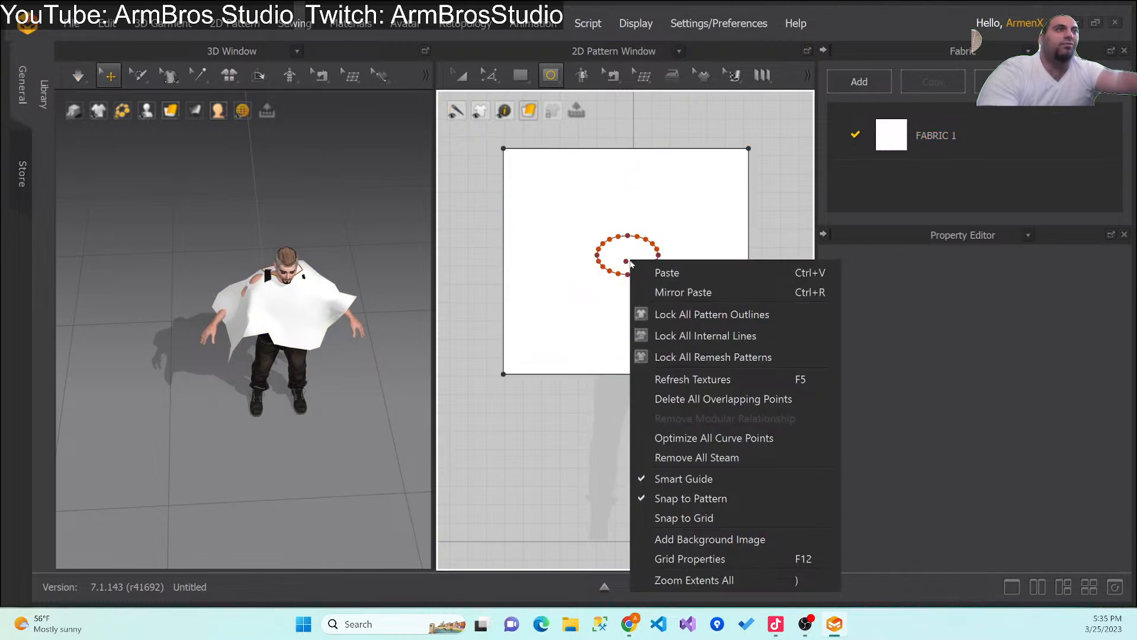
left_click(586, 282)
right_click(587, 283)
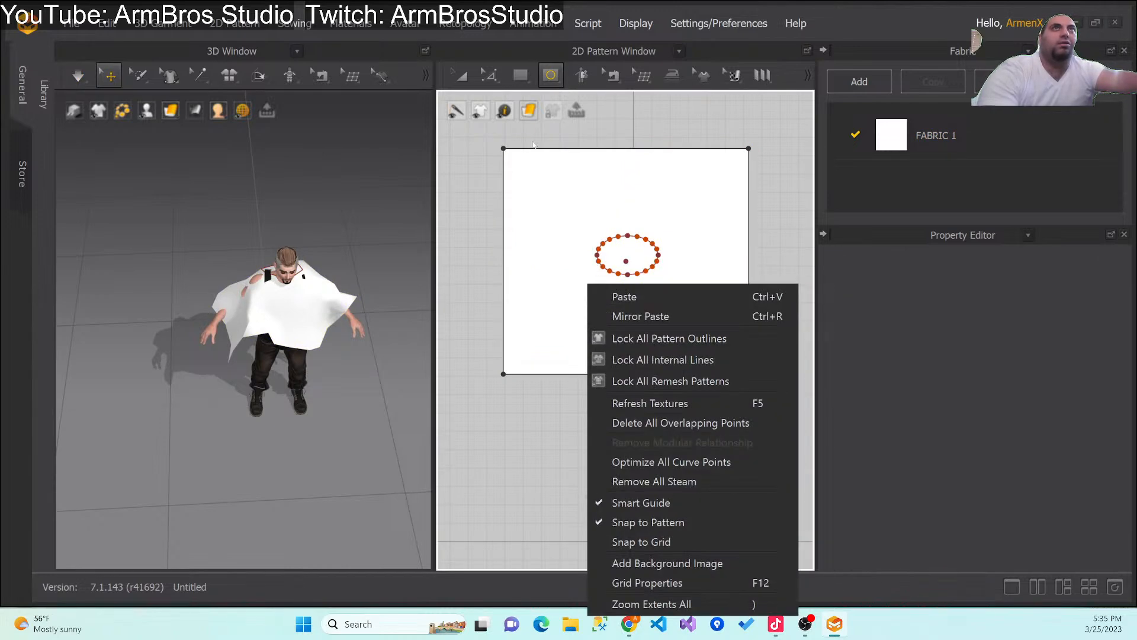
left_click(594, 249)
left_click(595, 252)
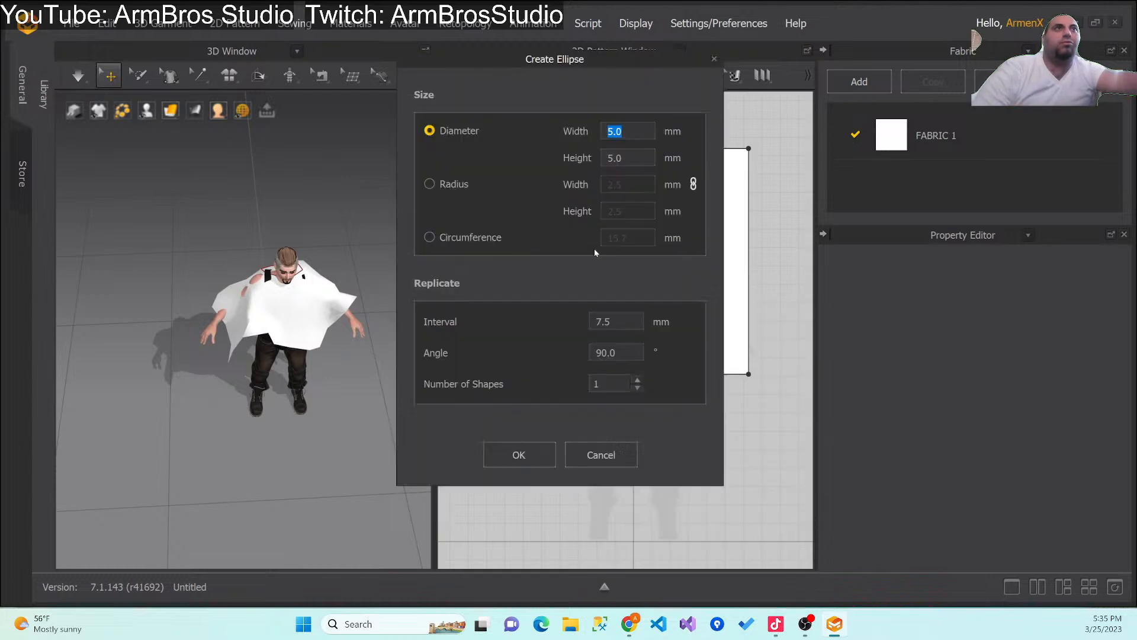
left_click(600, 462)
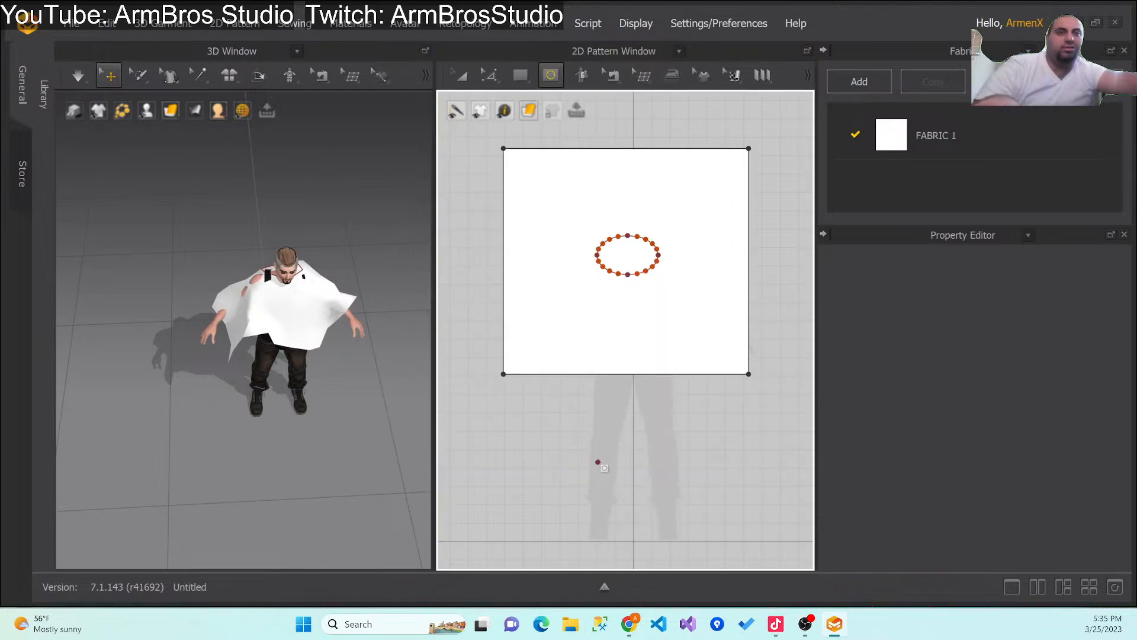
right_click(602, 268)
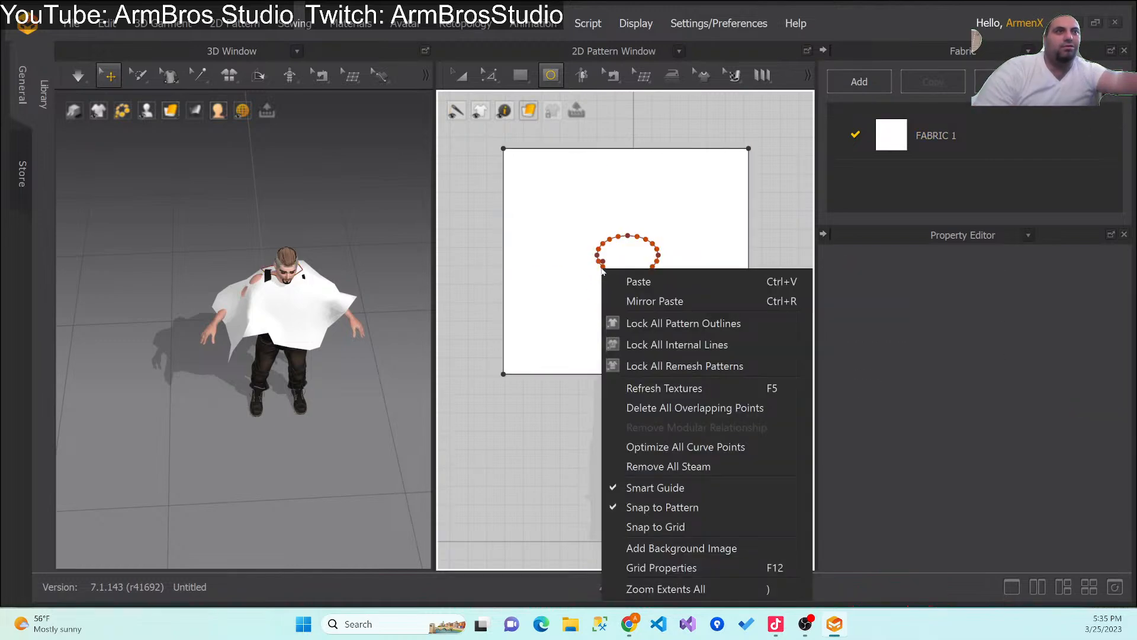
right_click(596, 237)
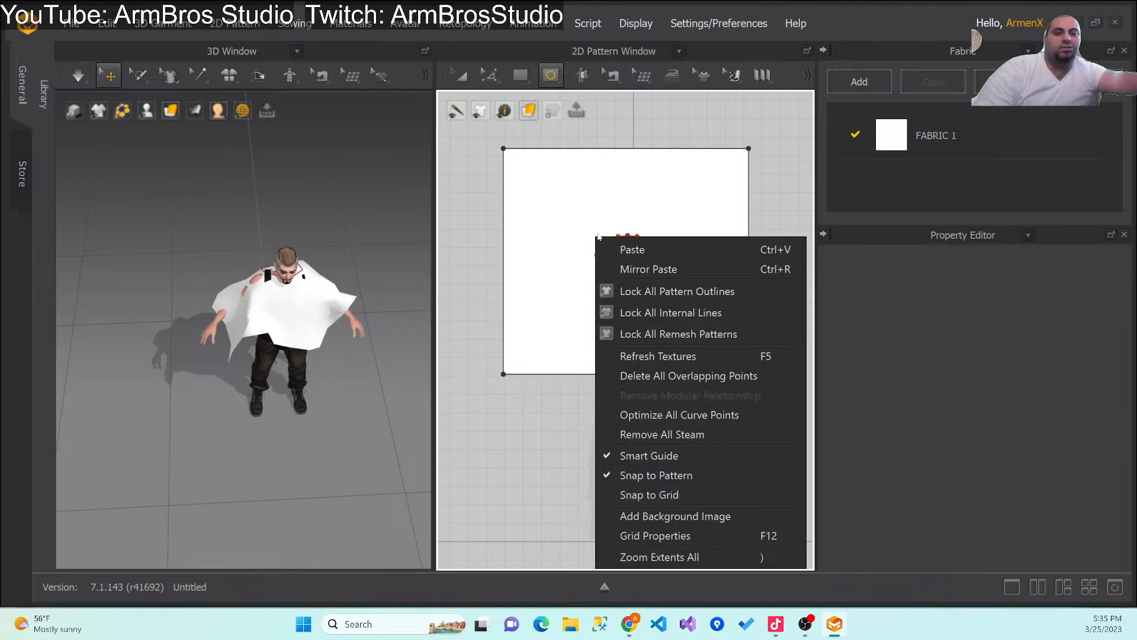
left_click(598, 237)
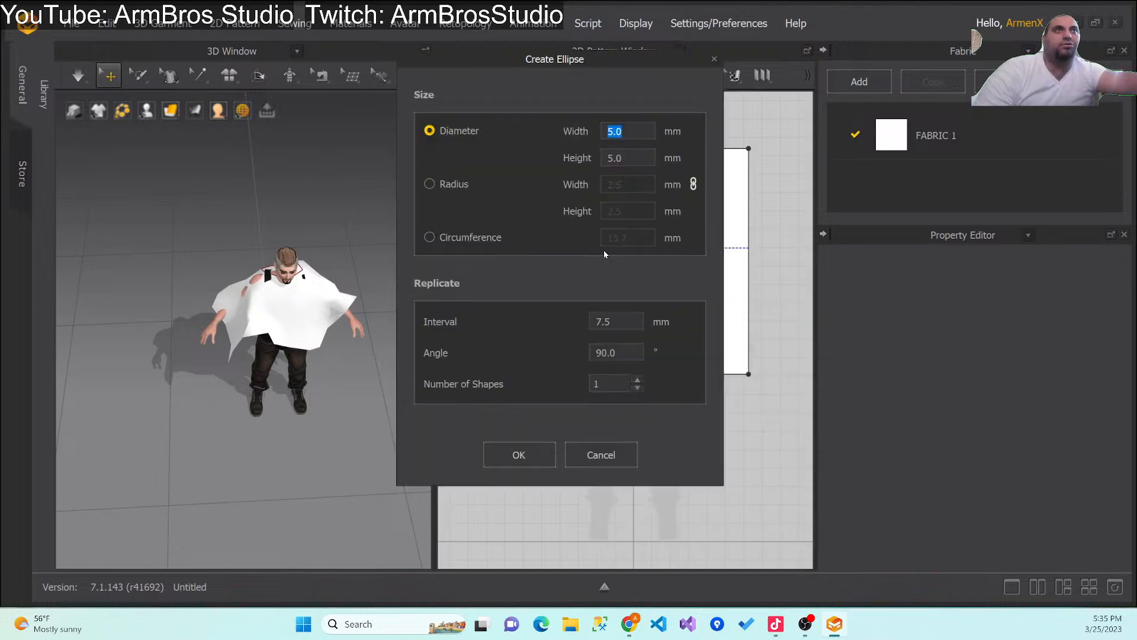
left_click(713, 59)
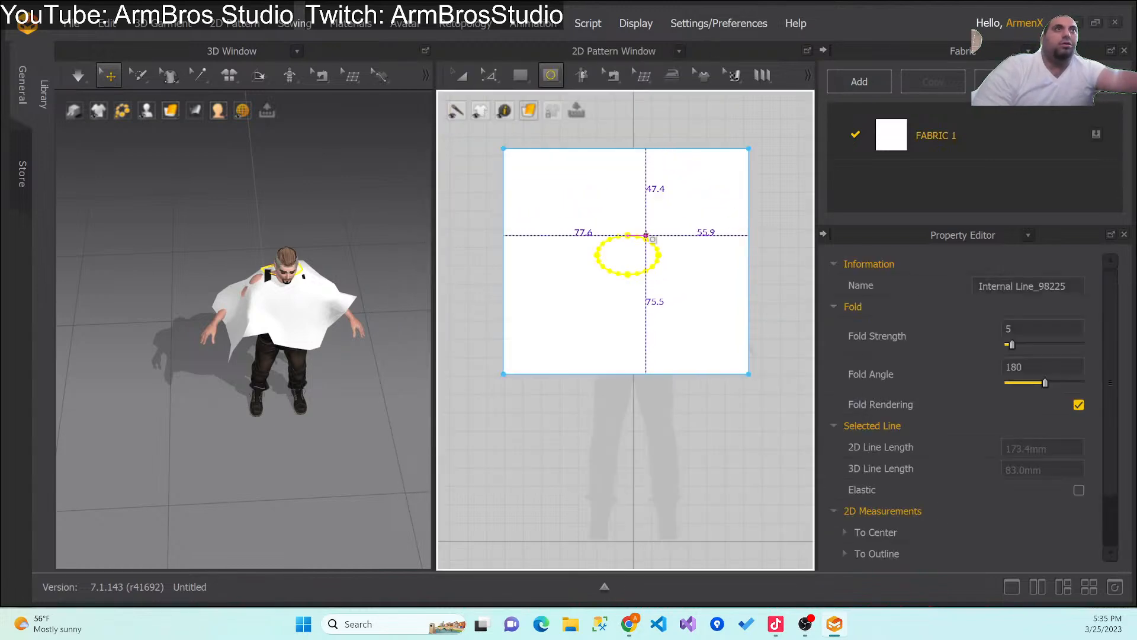
left_click(628, 237)
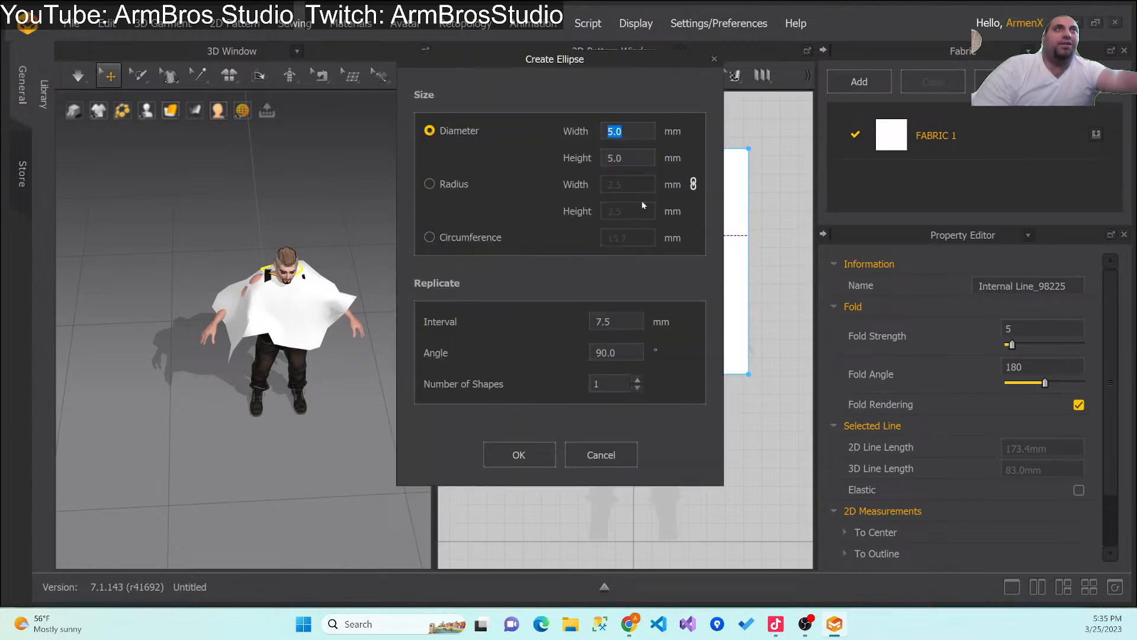
left_click(714, 59)
Step: Convert the internal ellipse at the pattern's centre to a hole
left_click(556, 72)
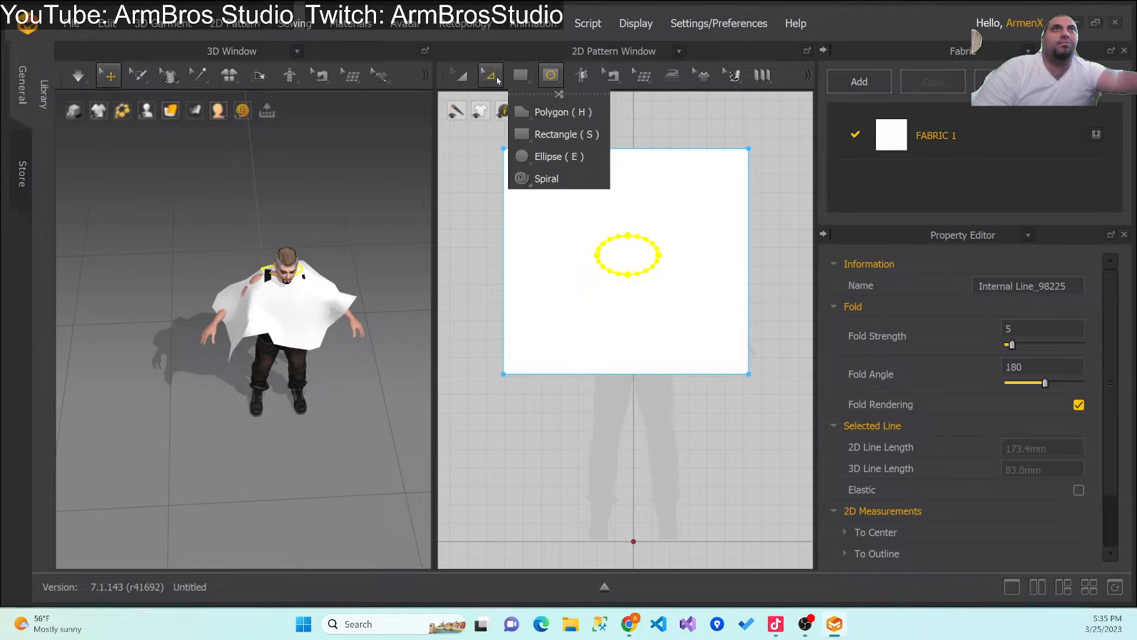
mouse_move(497, 77)
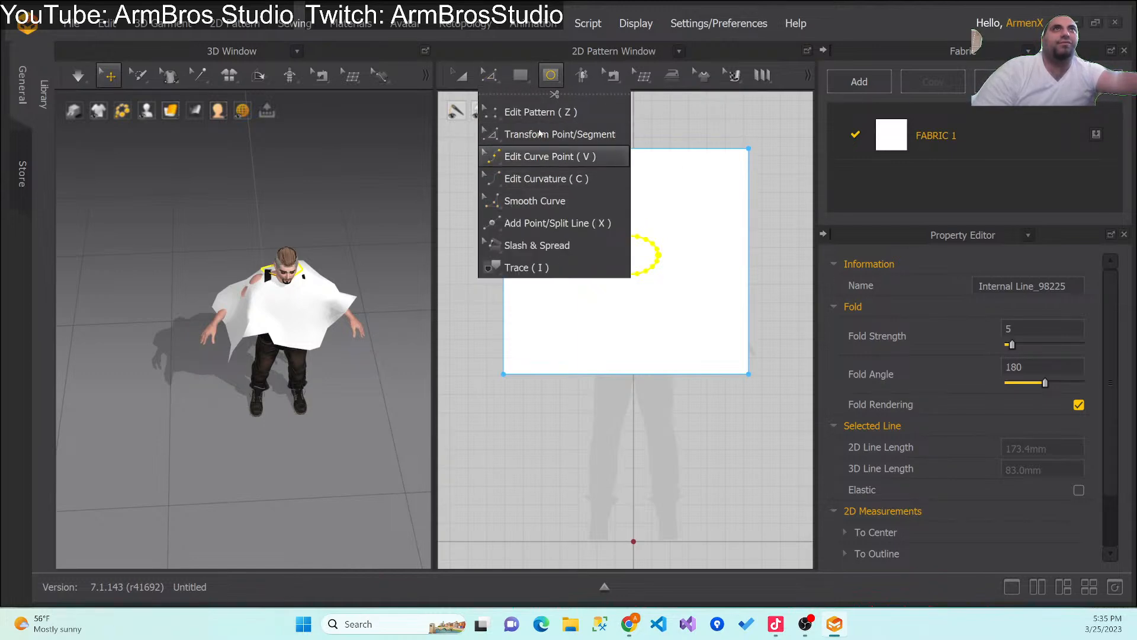
mouse_move(549, 77)
left_click(461, 76)
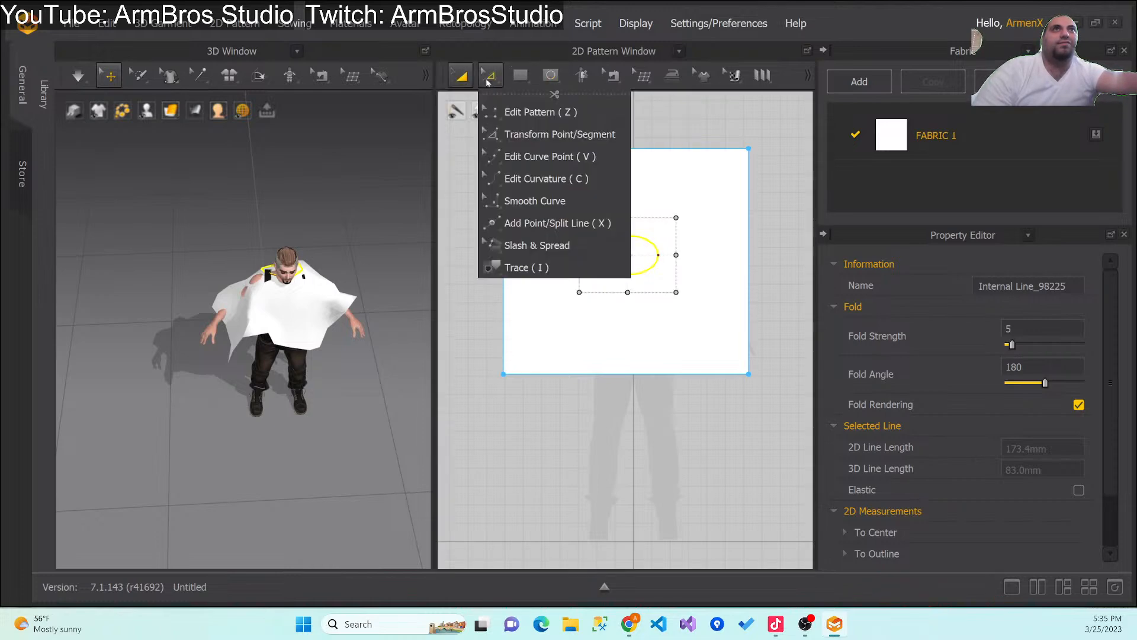
right_click(654, 259)
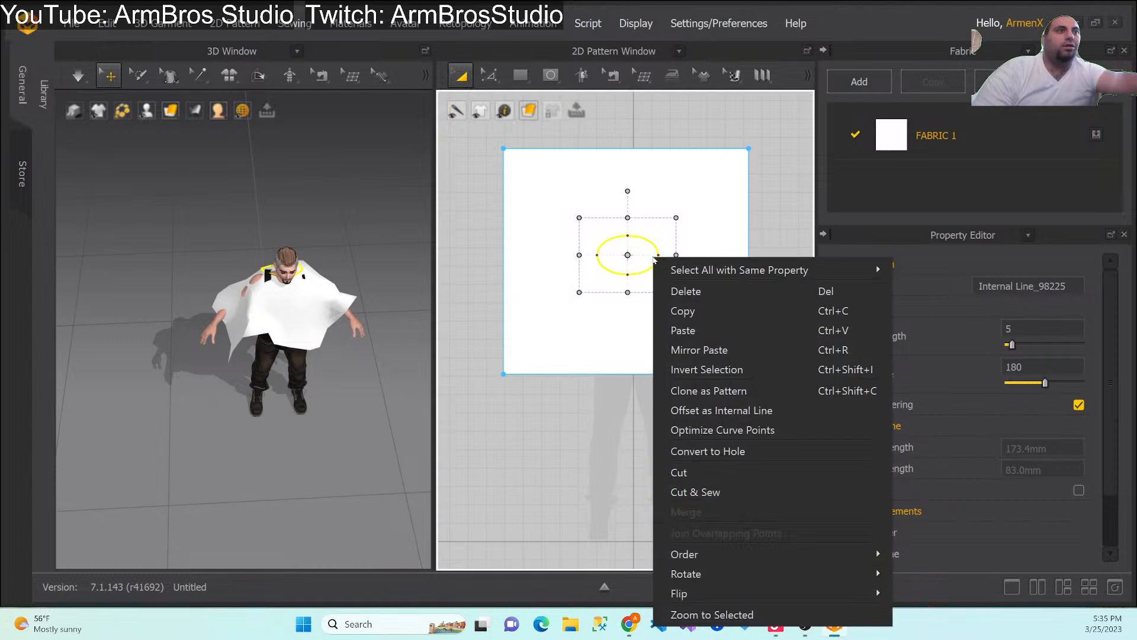
left_click(709, 452)
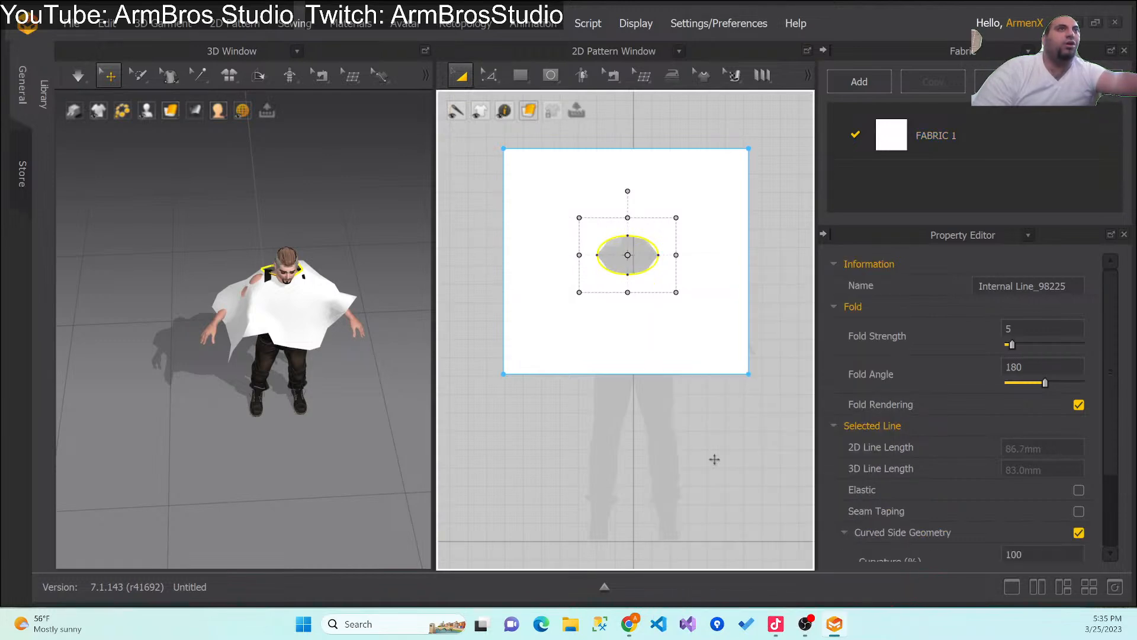
Step: Simulate the cloth with its neck hole, pull it into place on the avatar, and inspect the drape from several angles
left_click(77, 75)
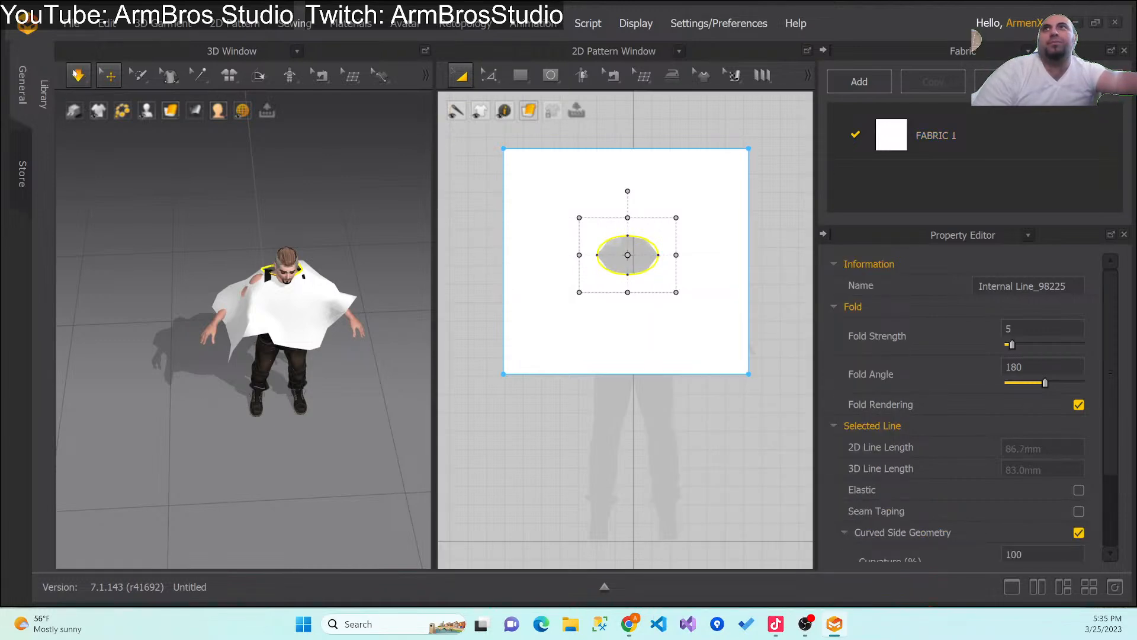
mouse_move(297, 303)
left_mouse_down()
mouse_move(320, 329)
mouse_move(309, 243)
mouse_move(258, 228)
mouse_move(294, 302)
left_mouse_up()
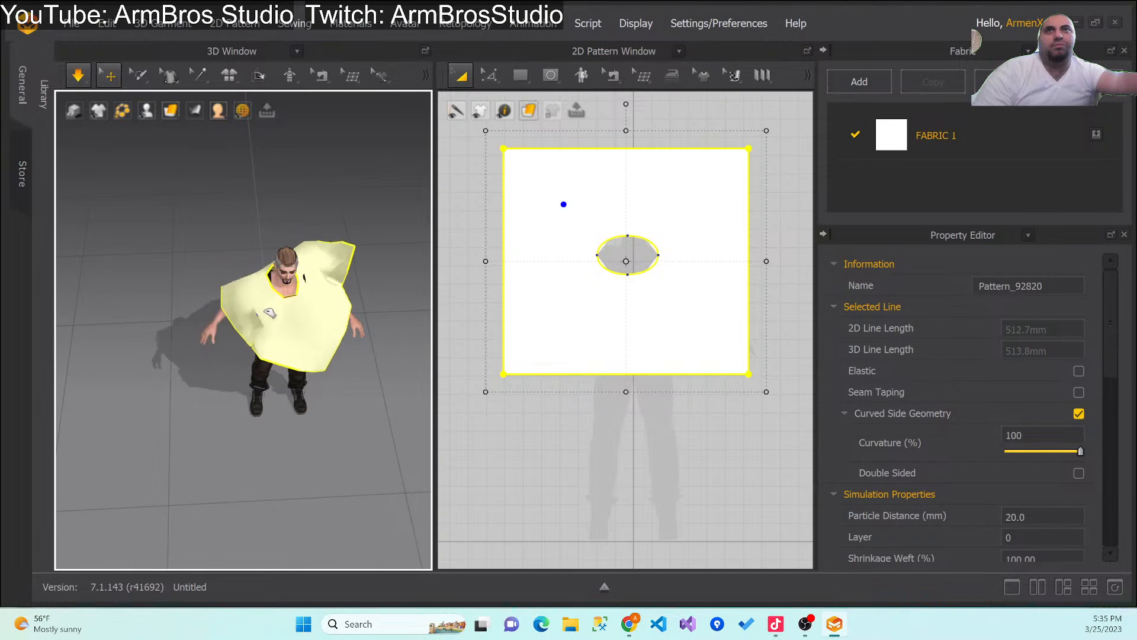
right_click_drag(243, 335, 175, 376)
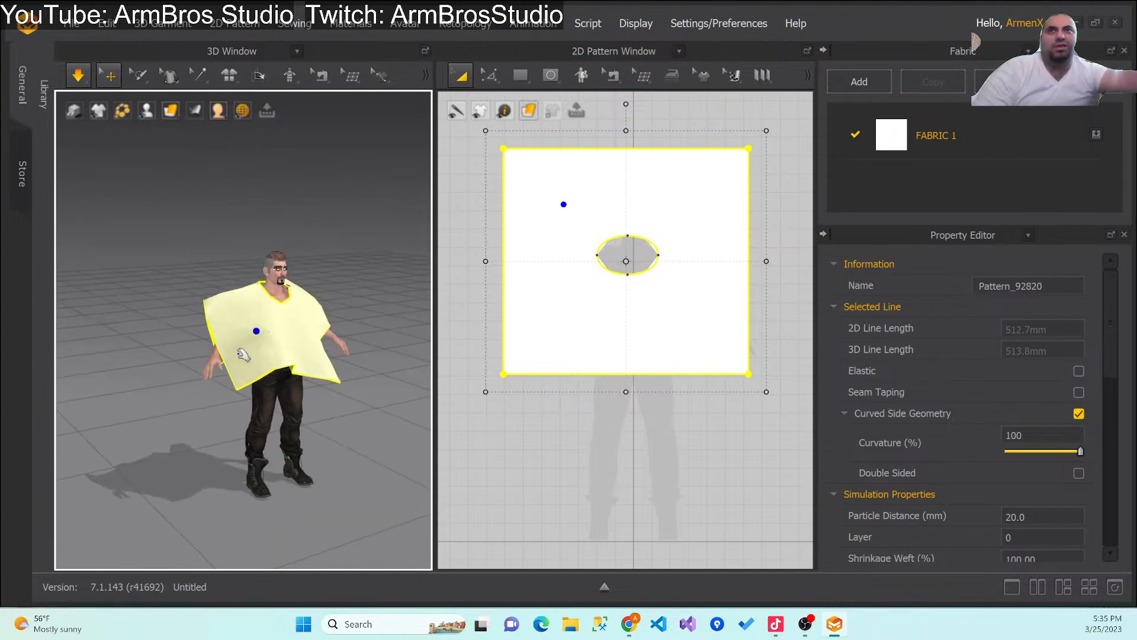
scroll(248, 359, "up", 4)
scroll(248, 359, "up", 2)
right_click_drag(379, 312, 350, 325)
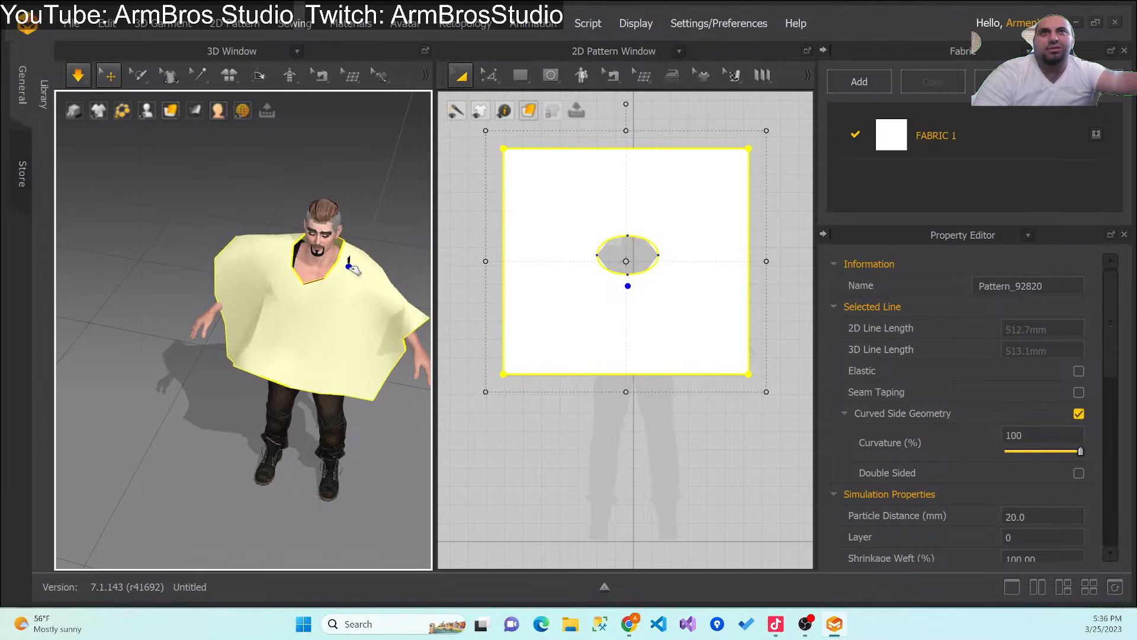
right_click_drag(357, 348, 210, 420)
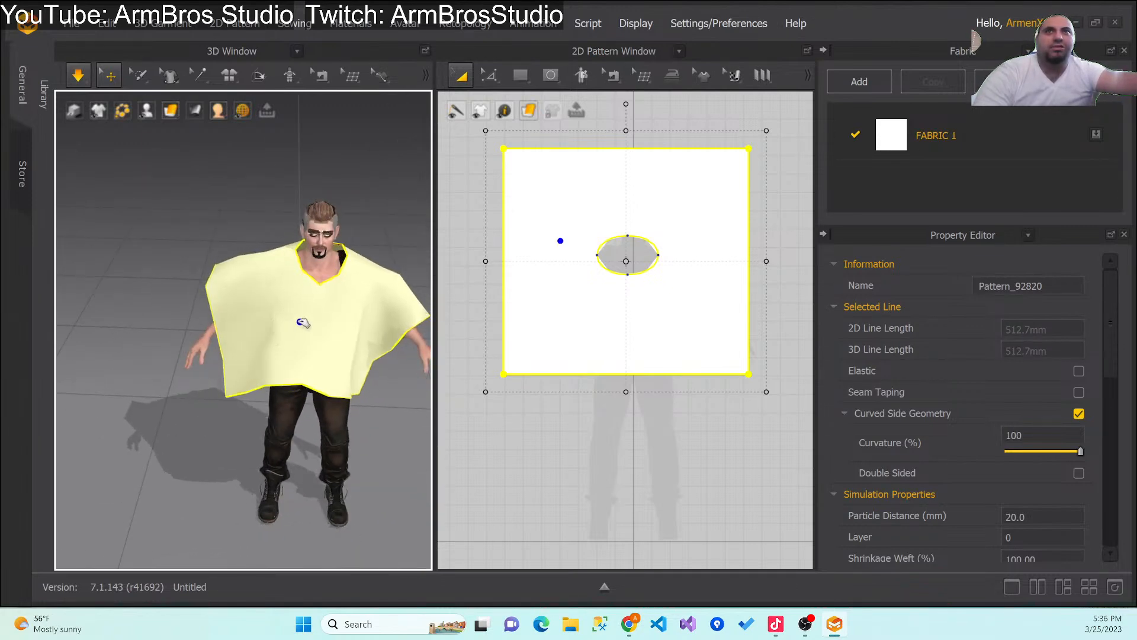
right_click_drag(348, 339, 484, 345)
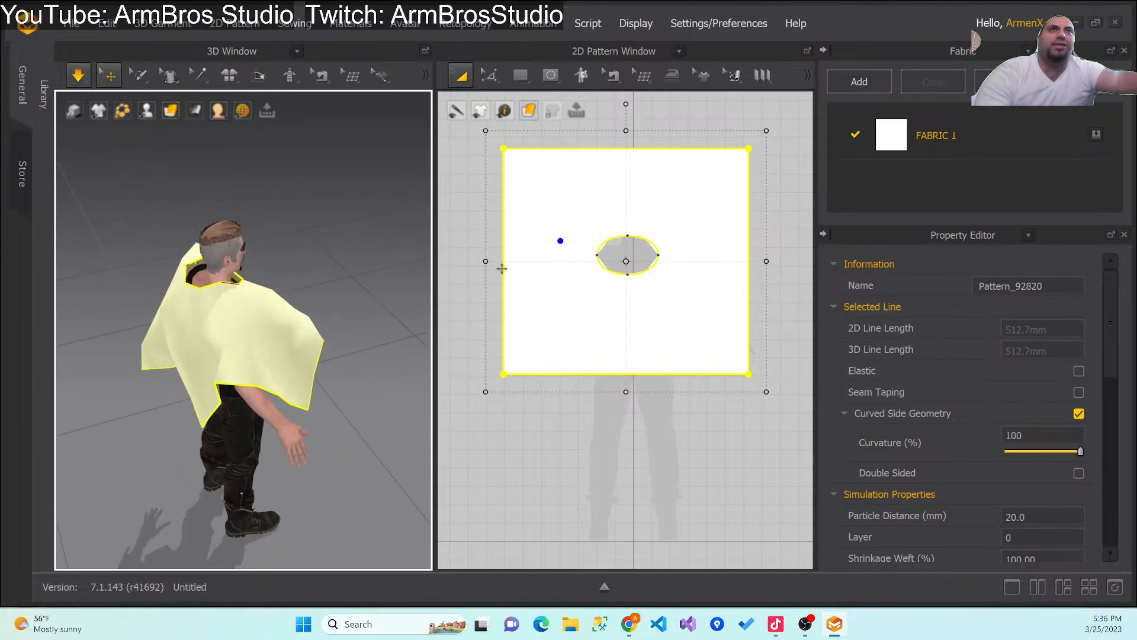
right_click_drag(415, 370, 204, 360)
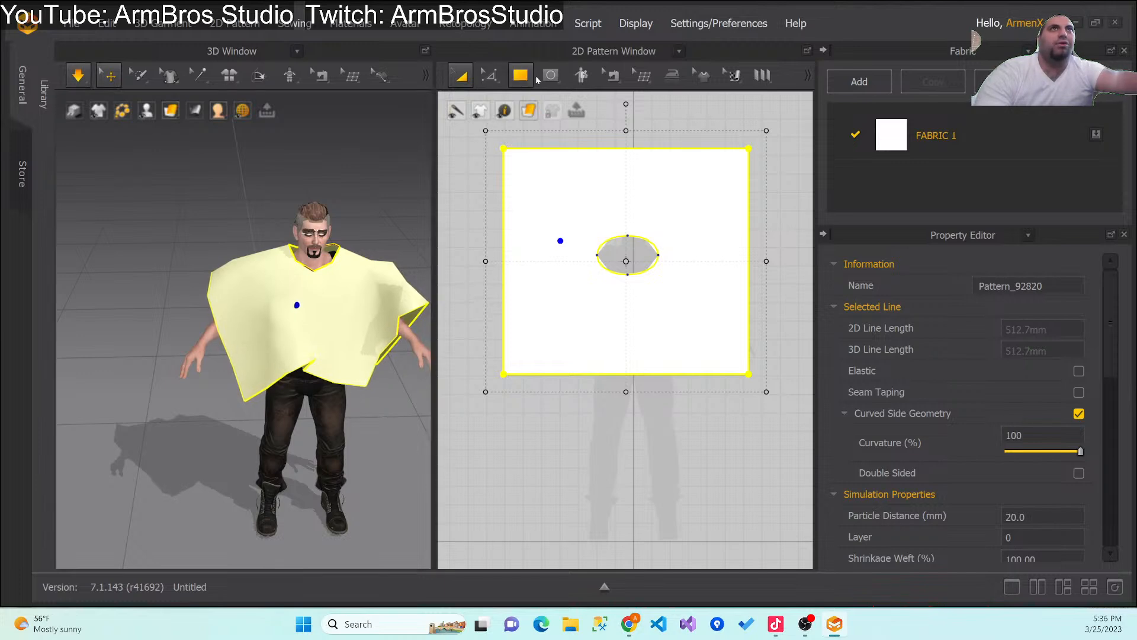
Step: Using Edit Curvature, bow the left edge inward to about 130 mm, the right edge inward to about 141 mm, and the bottom edge outward
mouse_move(524, 82)
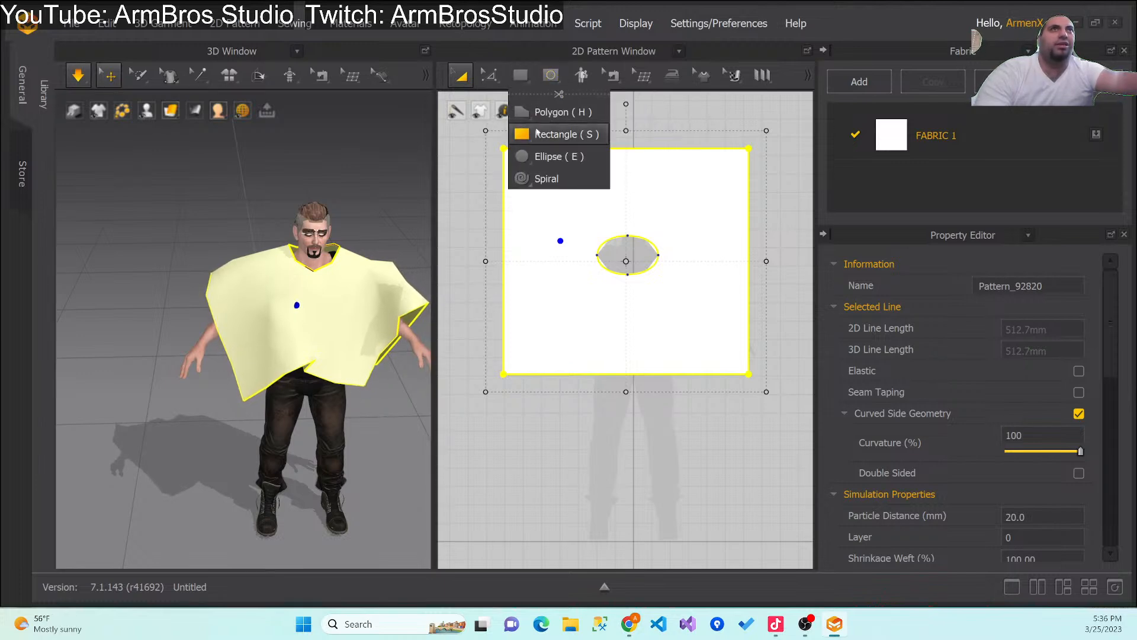
mouse_move(490, 75)
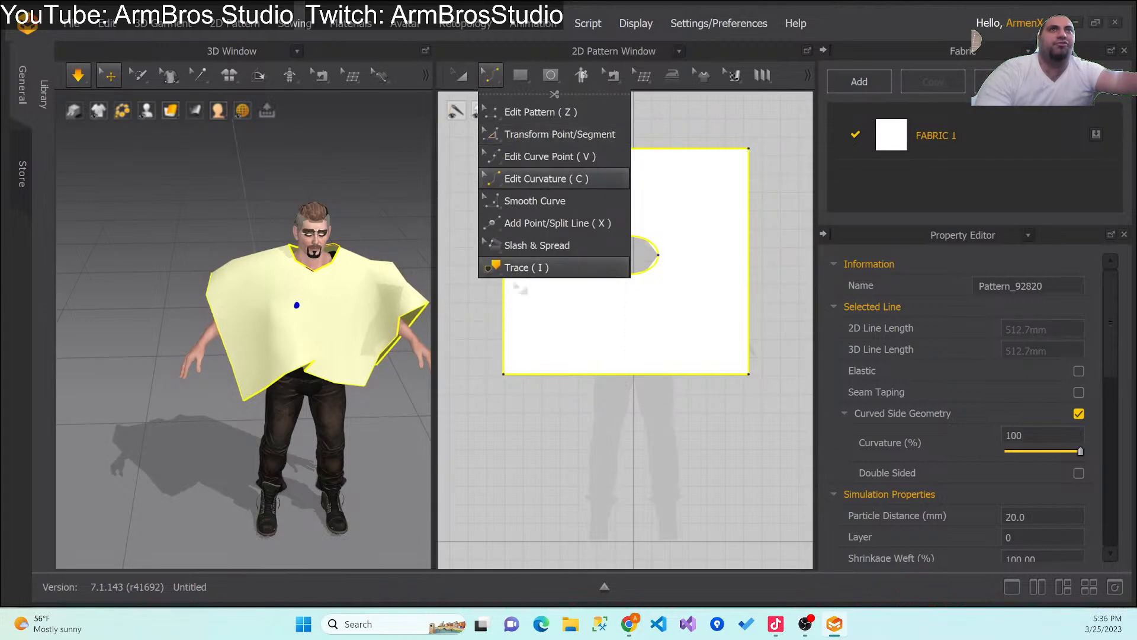
left_click(549, 179)
right_click(468, 243)
left_click(492, 212)
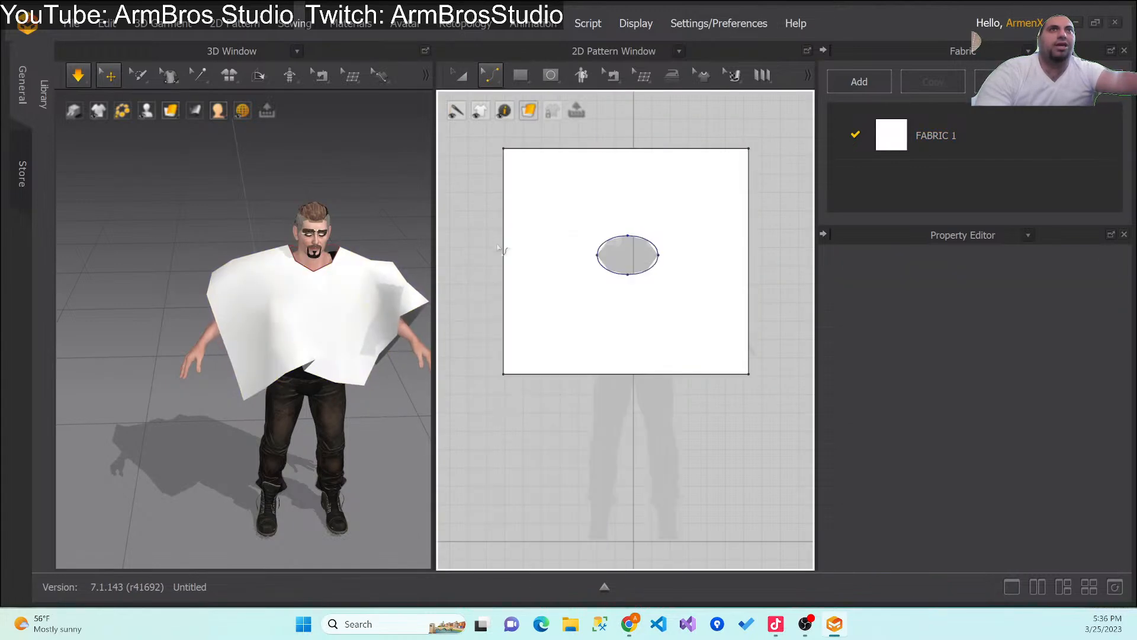
left_click_drag(506, 252, 535, 249)
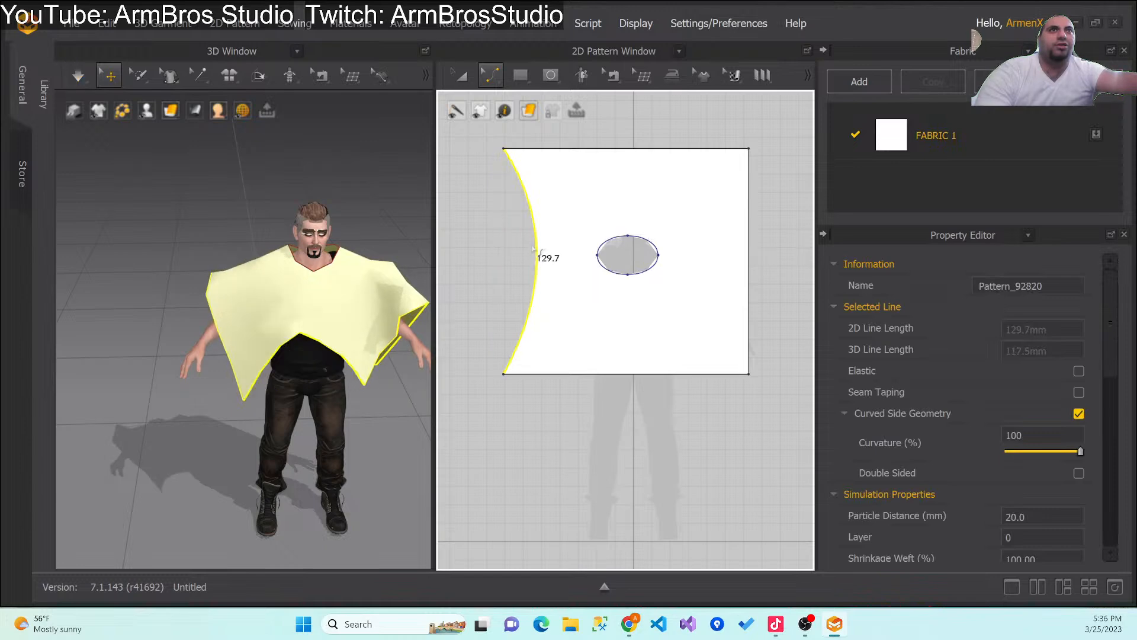
left_click_drag(751, 265, 698, 266)
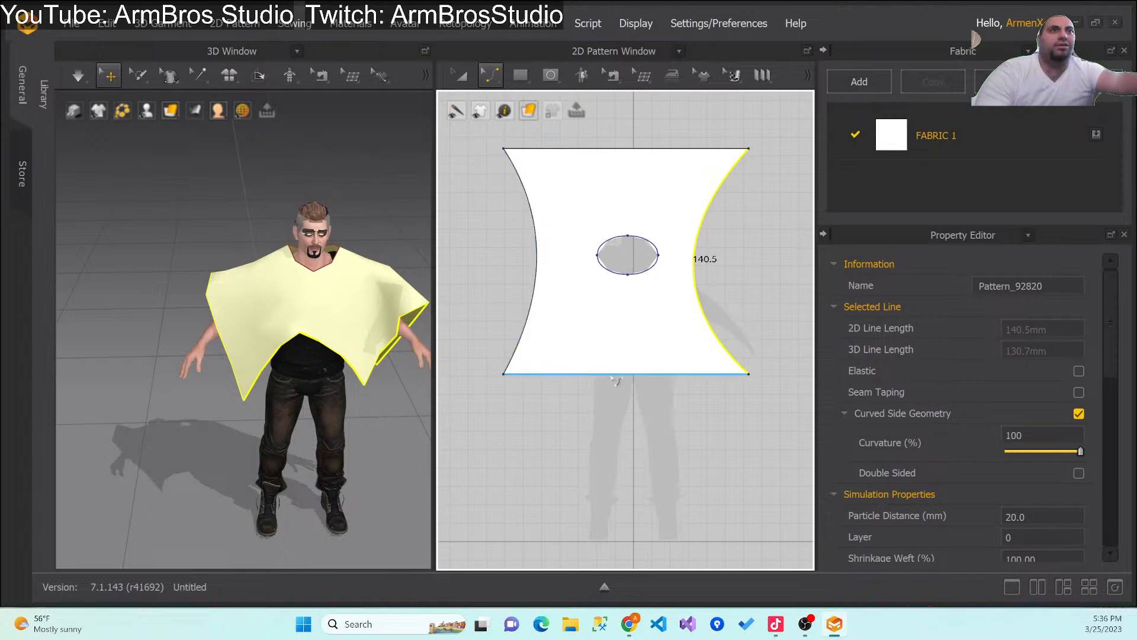
left_click_drag(622, 379, 619, 399)
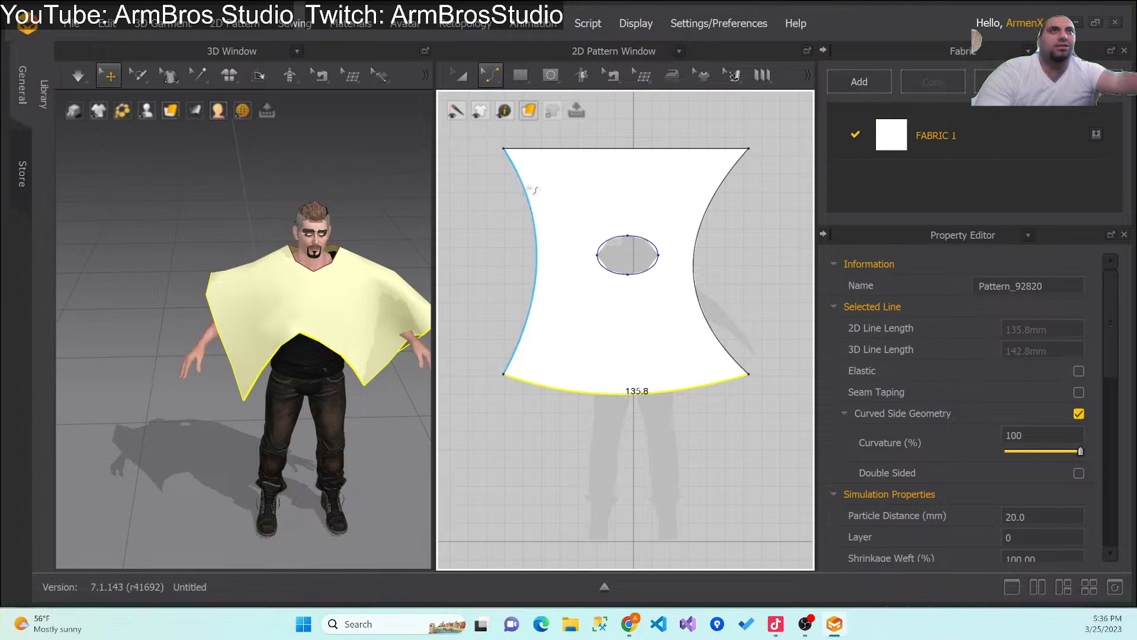
Step: Deepen the inward curves of the pattern's left and right edges and slightly flatten the bottom edge's outward bulge
left_click_drag(543, 254, 582, 265)
left_click_drag(697, 270, 677, 265)
right_click_drag(307, 311, 347, 276)
left_click(506, 371)
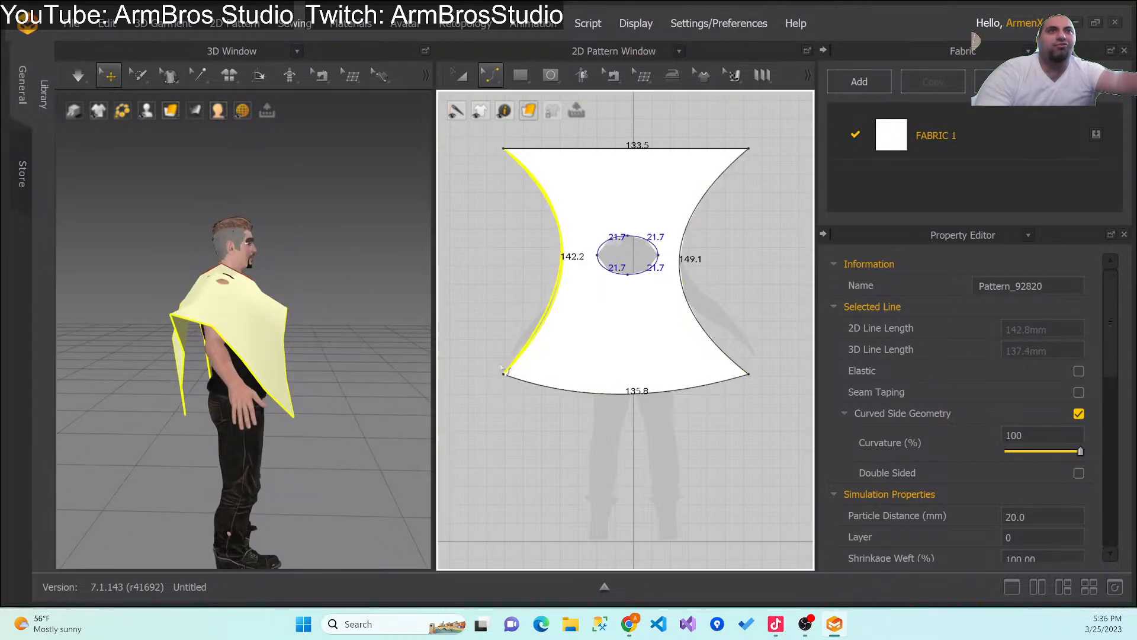
left_click_drag(501, 361, 530, 358)
left_click(537, 382)
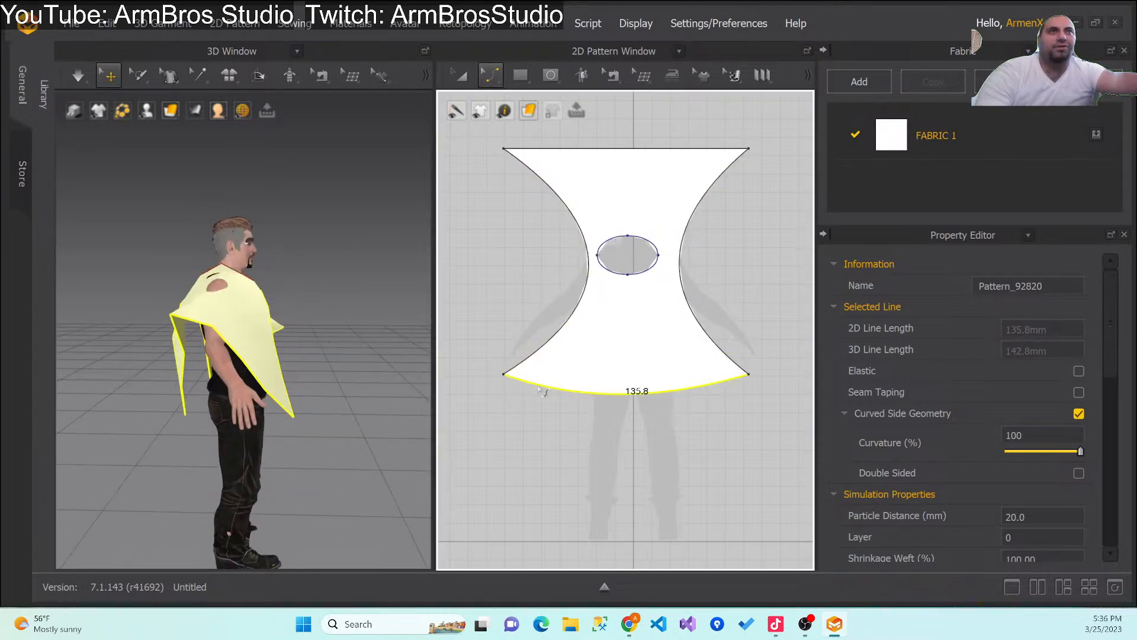
Step: Simulate the recurved pattern and pull the cloth around the avatar's chest and shoulders to adjust the drape
right_click_drag(317, 325, 214, 351)
left_click_drag(234, 317, 258, 284)
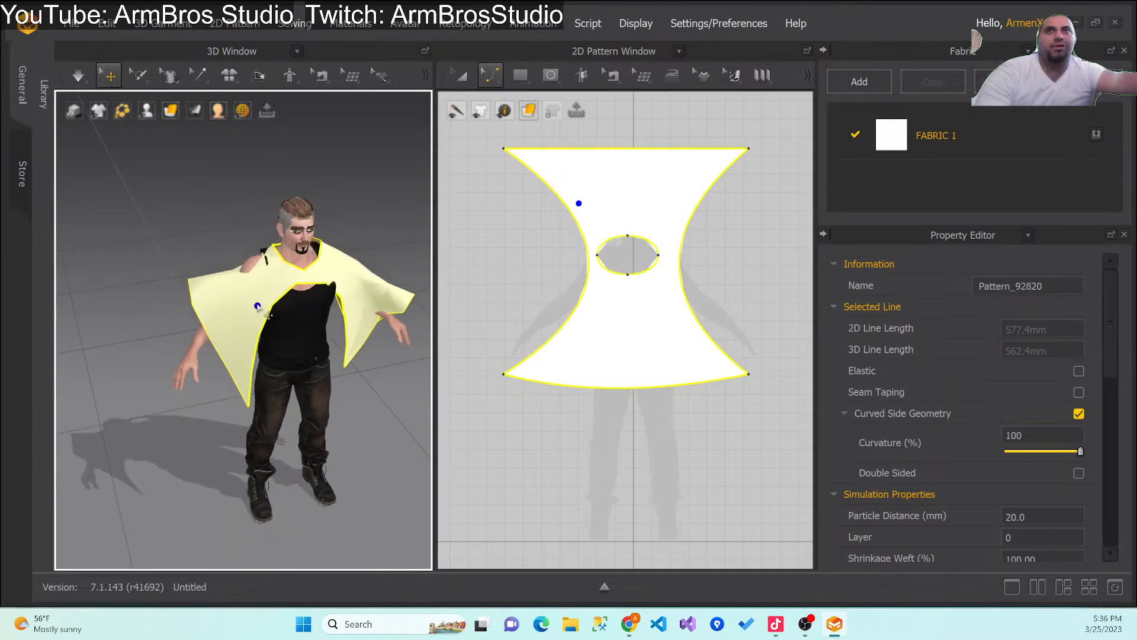
left_click(78, 75)
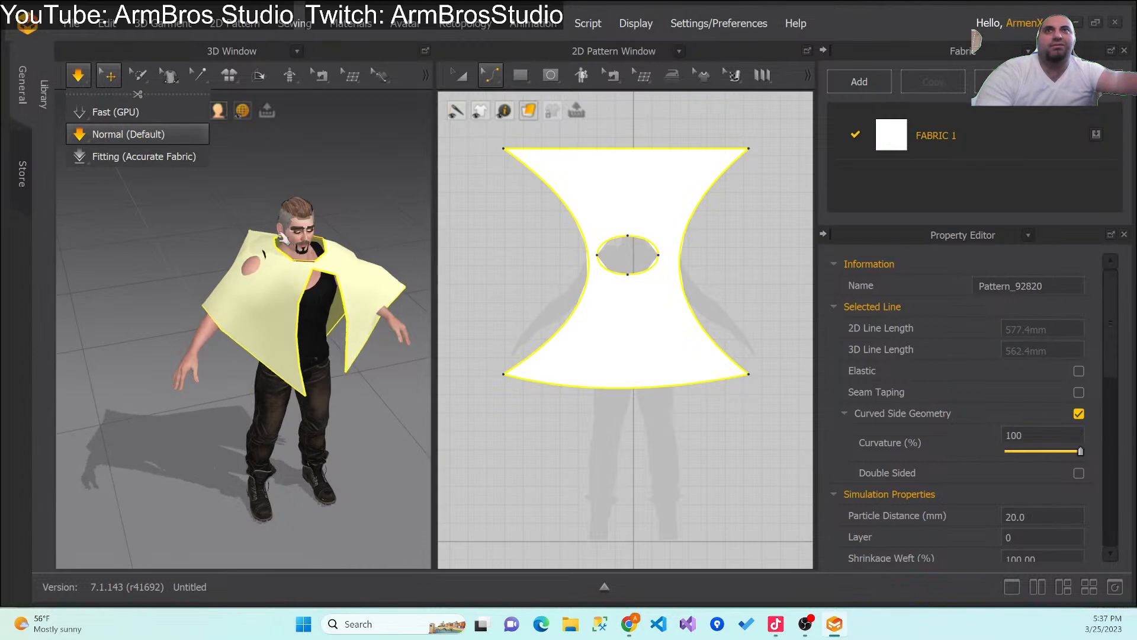
left_click_drag(249, 329, 191, 320)
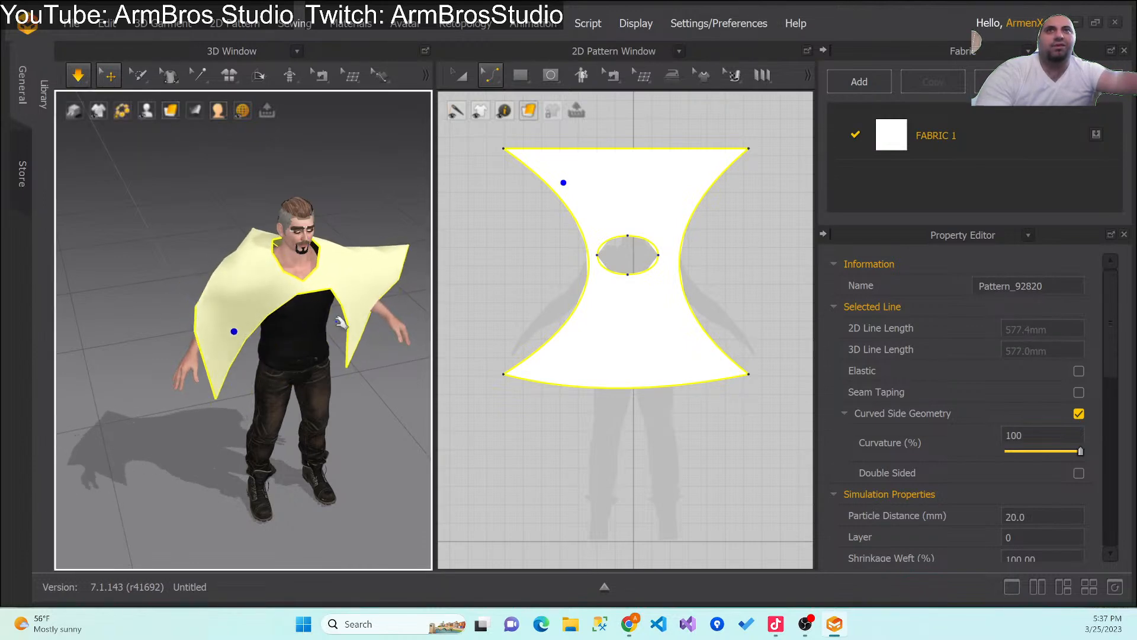
left_click_drag(372, 303, 422, 324)
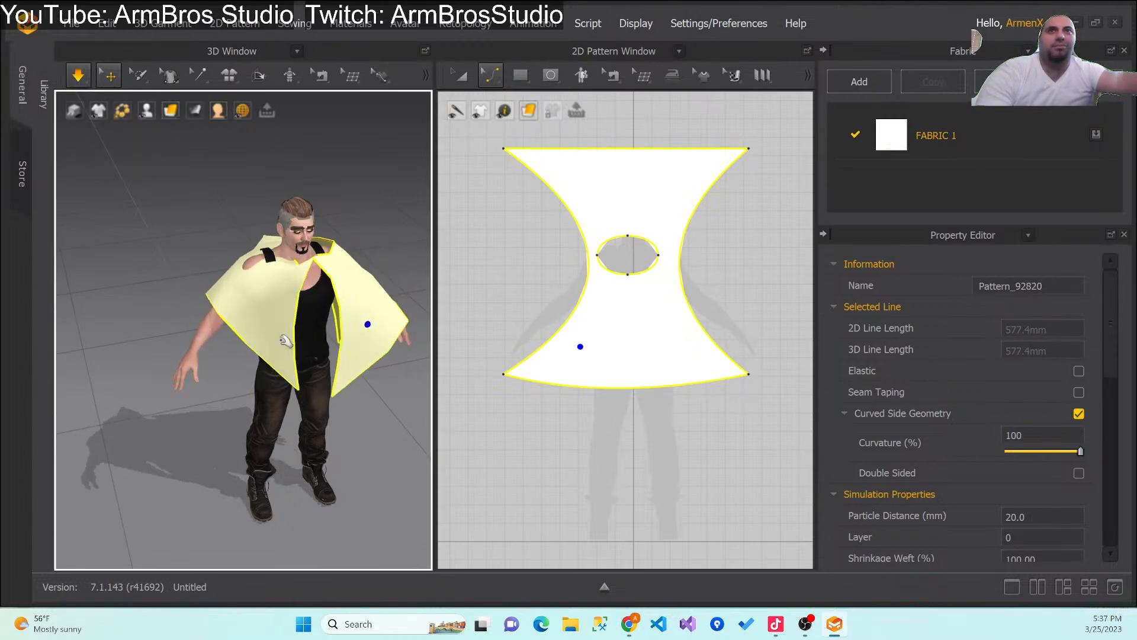
left_click_drag(253, 302, 229, 299)
right_click_drag(231, 304, 208, 320)
left_click_drag(305, 309, 319, 295)
right_click_drag(126, 305, 269, 311)
left_click_drag(288, 349, 287, 339)
right_click_drag(178, 345, 206, 333)
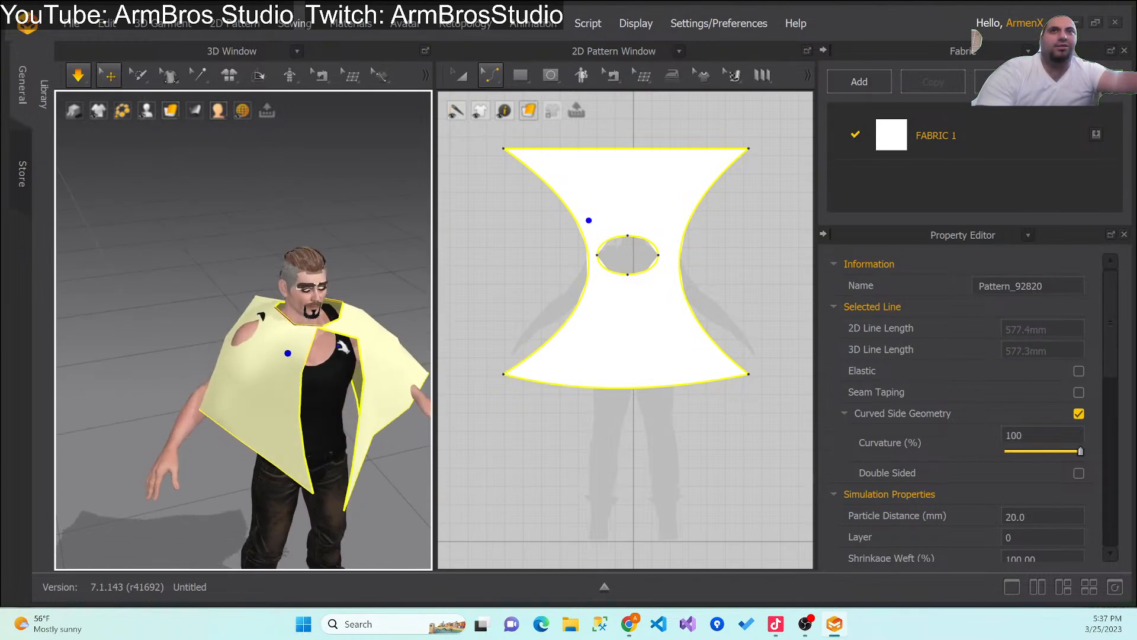
middle_click_drag(389, 244, 308, 185)
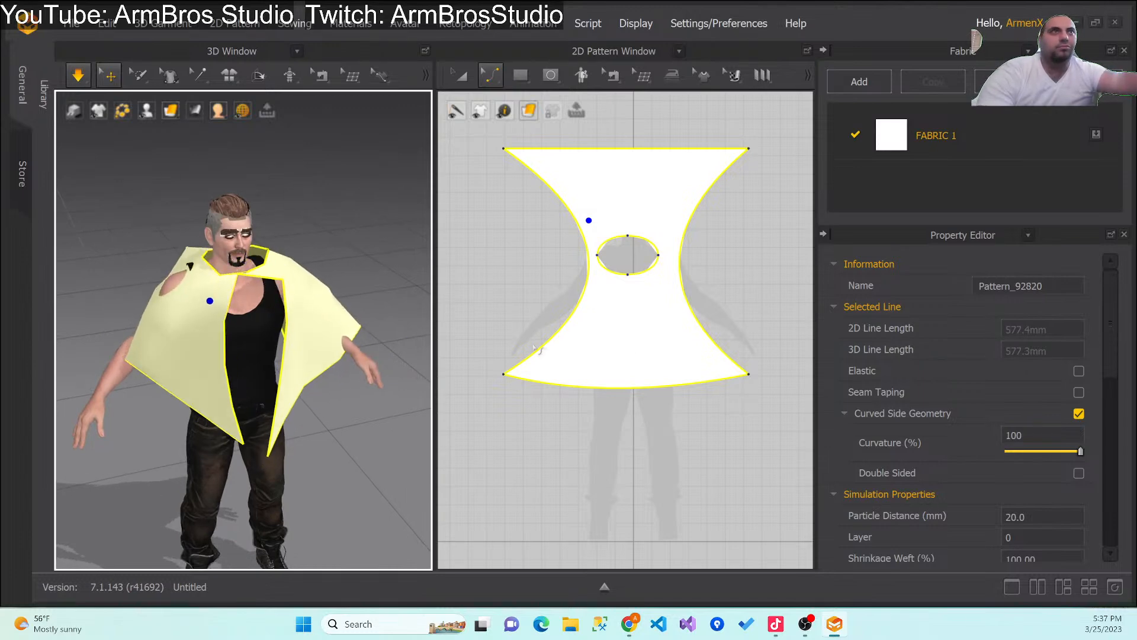
Step: Ease both side curves slightly outward, bringing the right edge to about 144 mm, and rerun the simulation
left_click_drag(588, 255, 574, 257)
left_click_drag(689, 265, 697, 267)
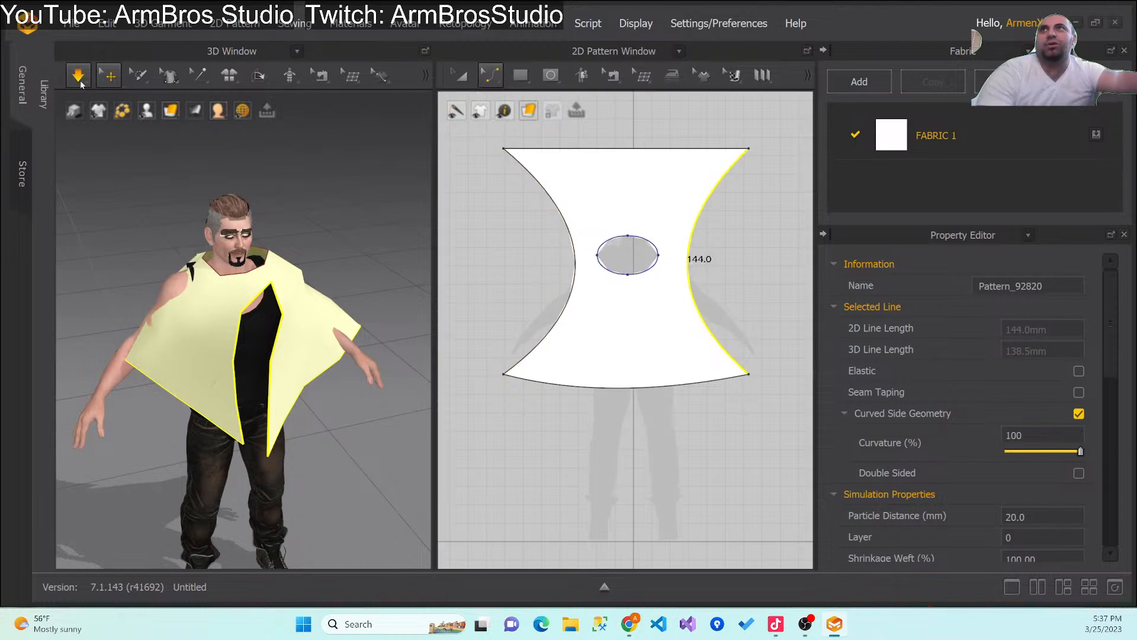
left_click(81, 85)
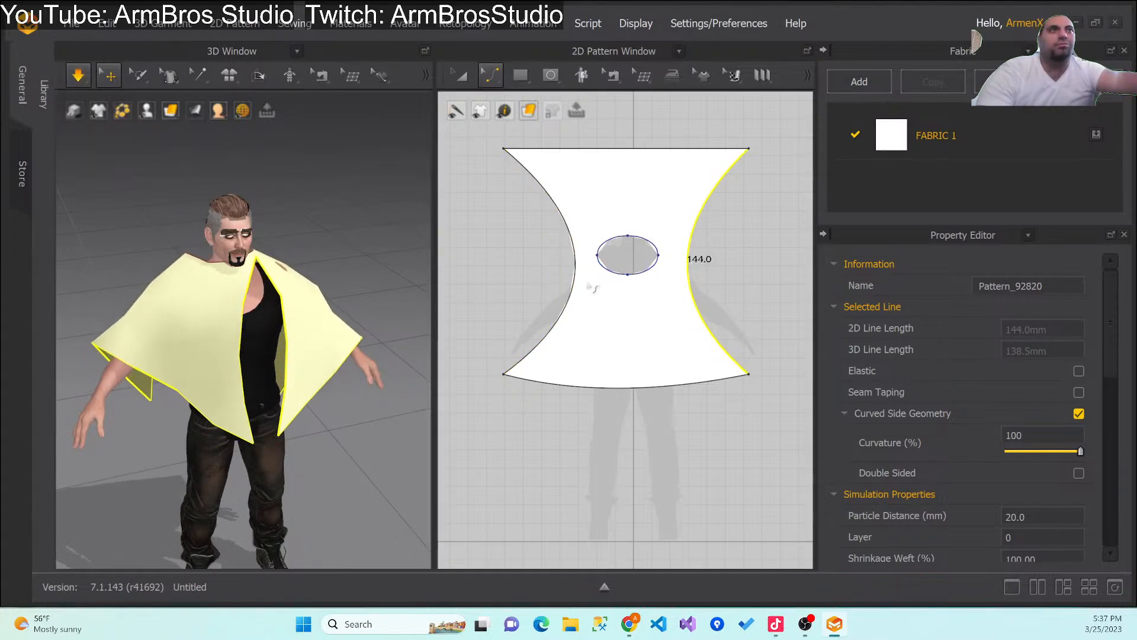
Step: Bulge the neck hole's lower-left and lower-right segments downward to about 36 mm and 39 mm long, and run the Normal simulation
left_click(607, 273)
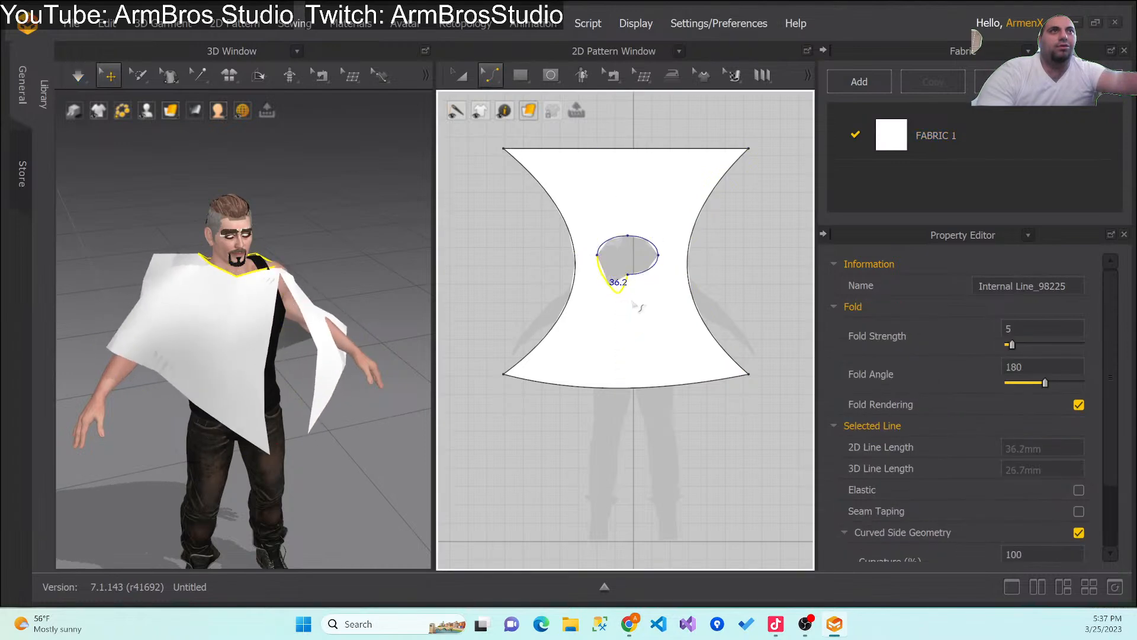
left_click_drag(643, 275, 644, 302)
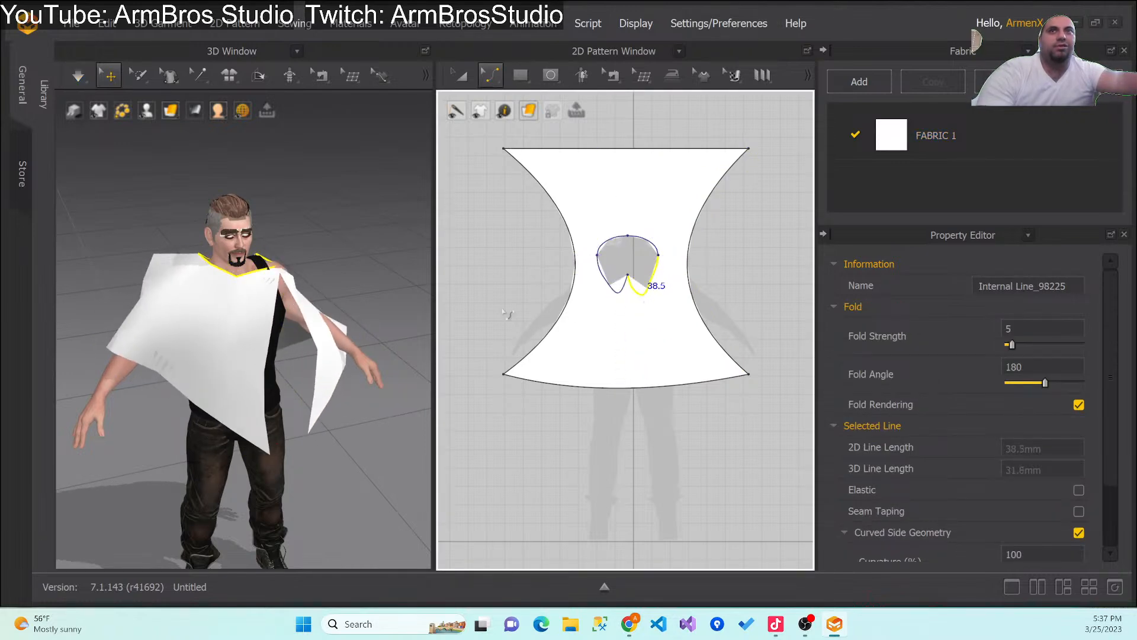
right_click_drag(339, 408, 229, 280)
left_click(84, 81)
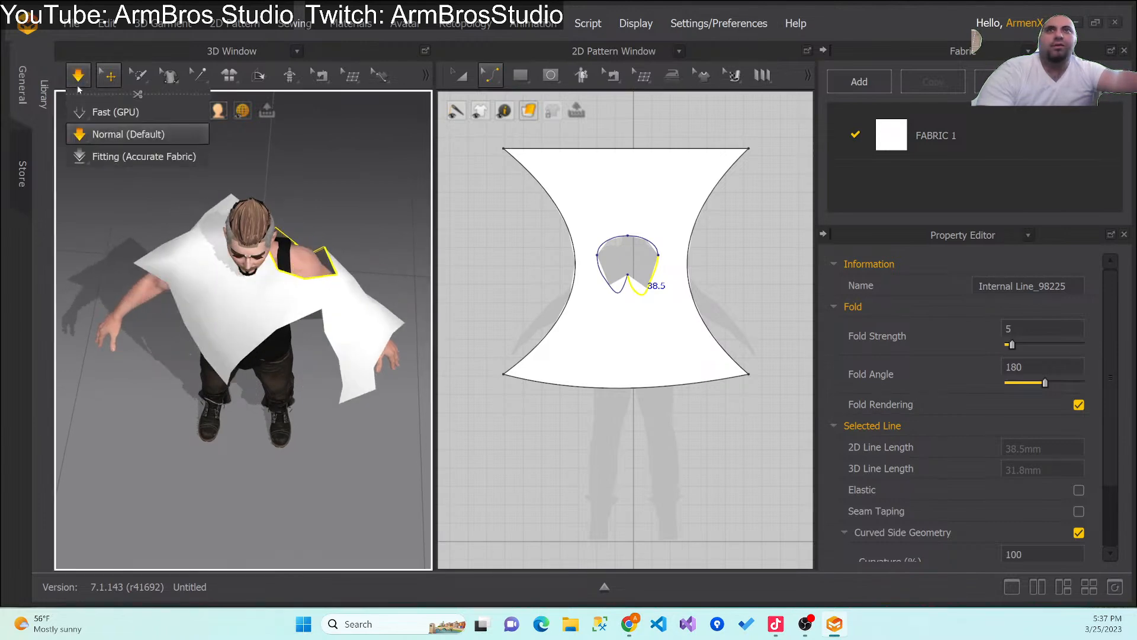
left_click(119, 134)
Step: Pull the simulated cloth across the avatar's chest, and undo the curvature change on the neck hole's lower-right segment
left_click(250, 317)
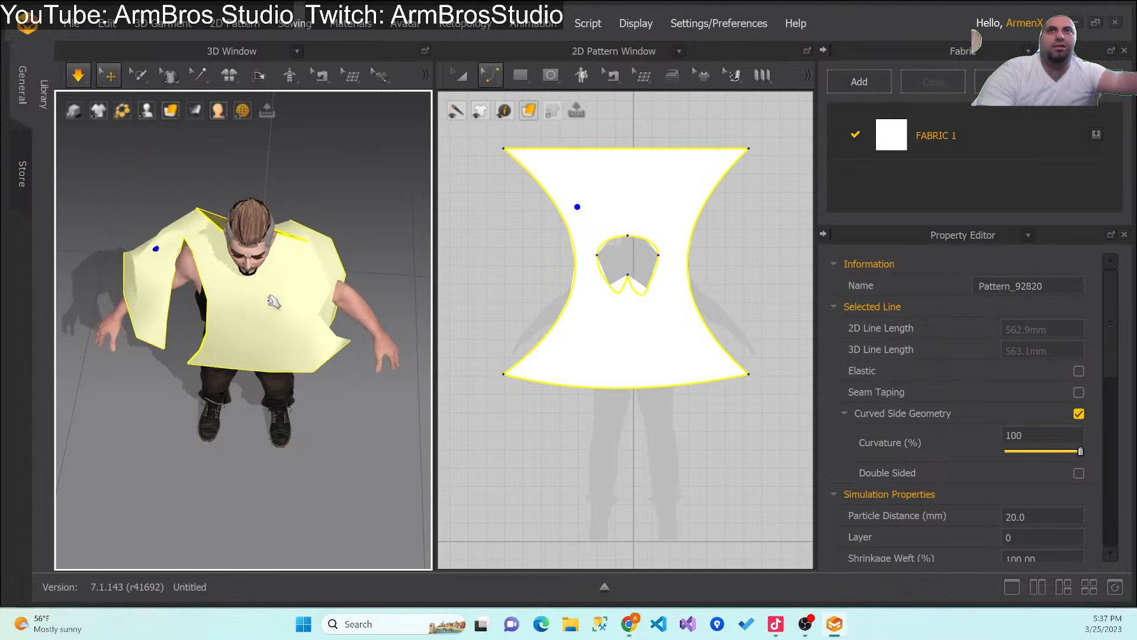
left_click(279, 331)
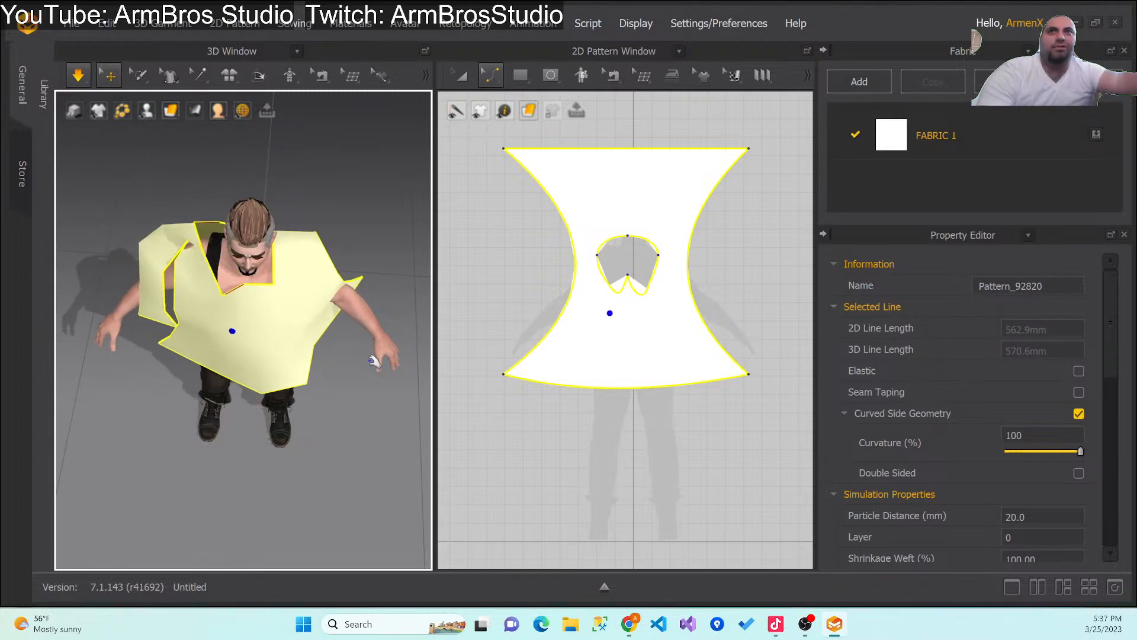
left_click_drag(285, 333, 298, 337)
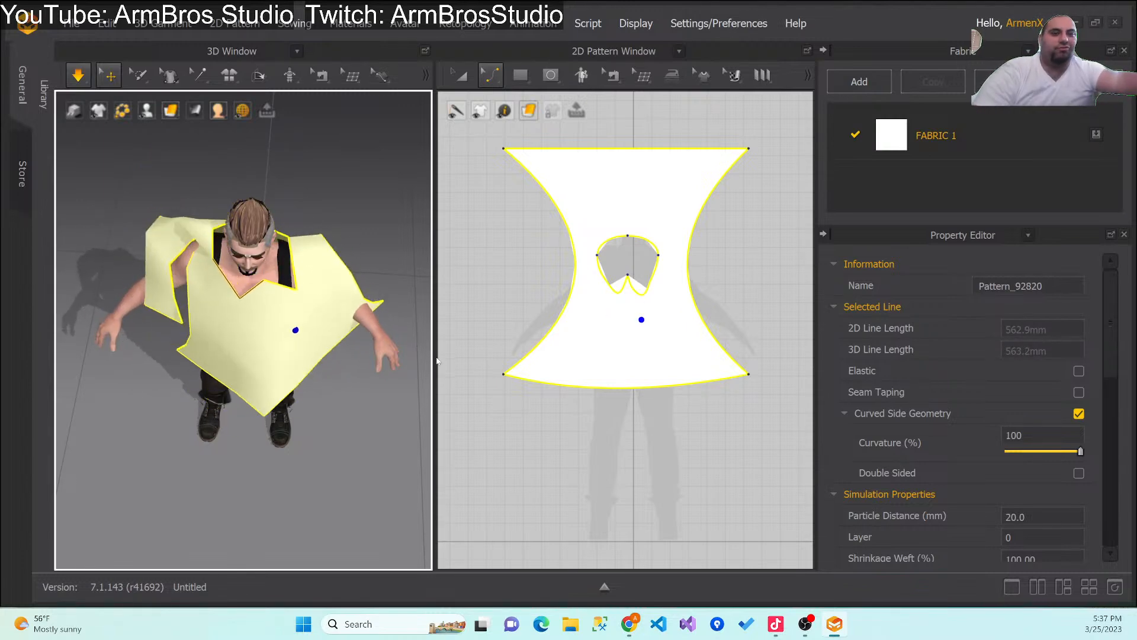
key("ctrl+z")
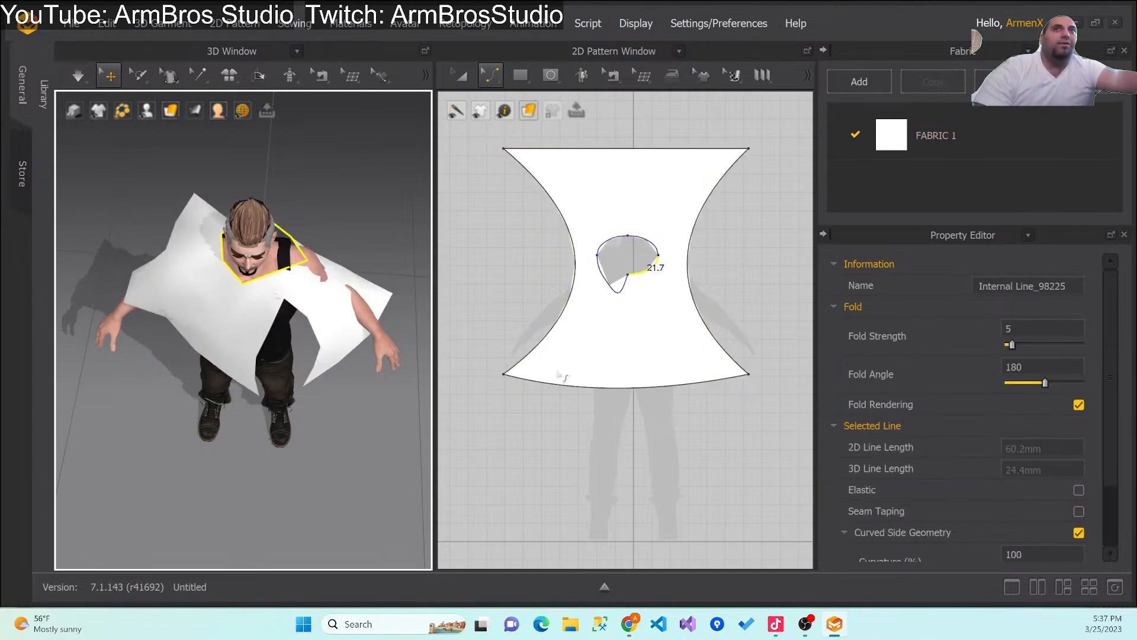
Step: Undo the curvature change on the neck hole's lower-left segment and run the simulation on the cloth
key("ctrl+z")
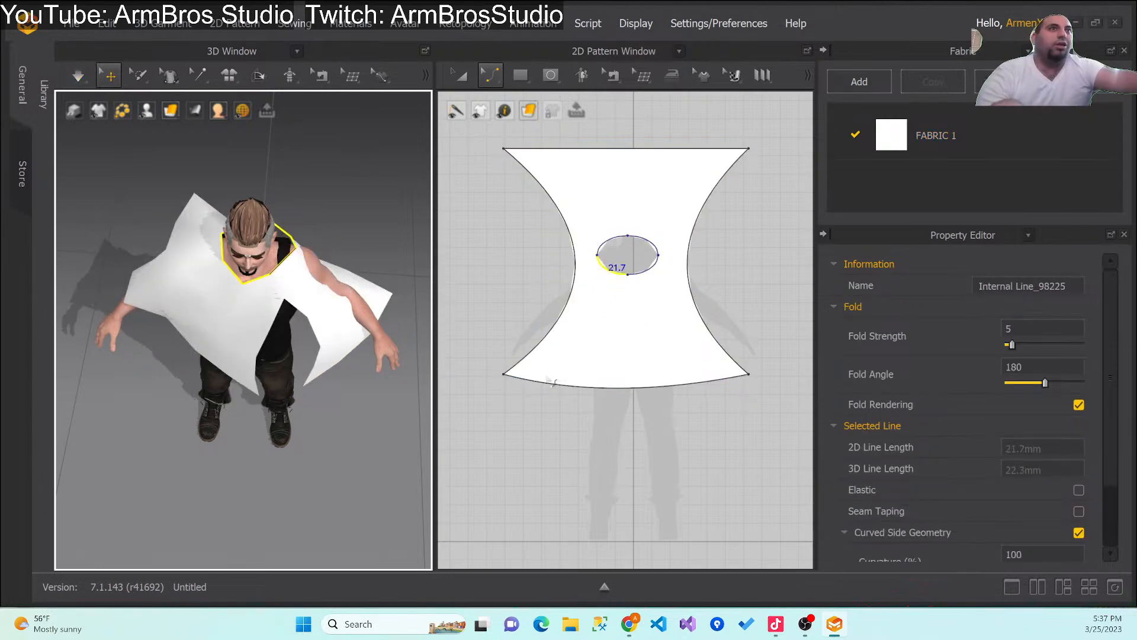
mouse_move(171, 310)
left_mouse_down()
mouse_move(215, 350)
mouse_move(157, 307)
left_mouse_up()
left_click(236, 324)
left_click(71, 79)
right_click_drag(217, 315, 256, 342)
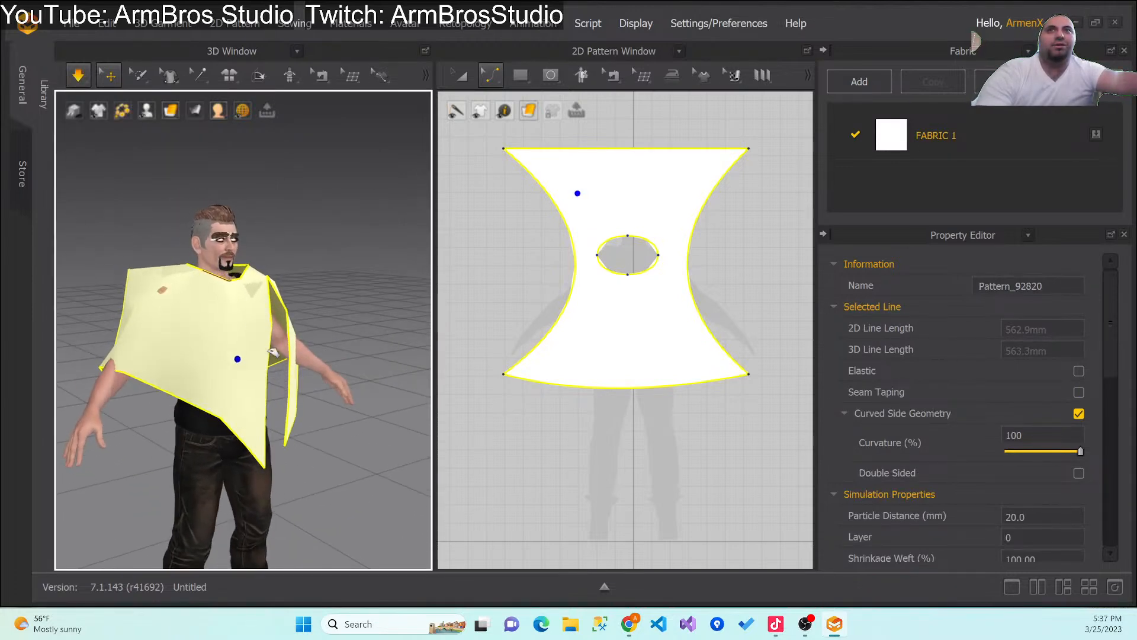
Step: Try pulling and shifting the cloth across the avatar's chest and shoulders to improve the drape, undoing each attempt
left_click(101, 280)
left_click_drag(98, 282, 198, 325)
left_click_drag(251, 297, 366, 344)
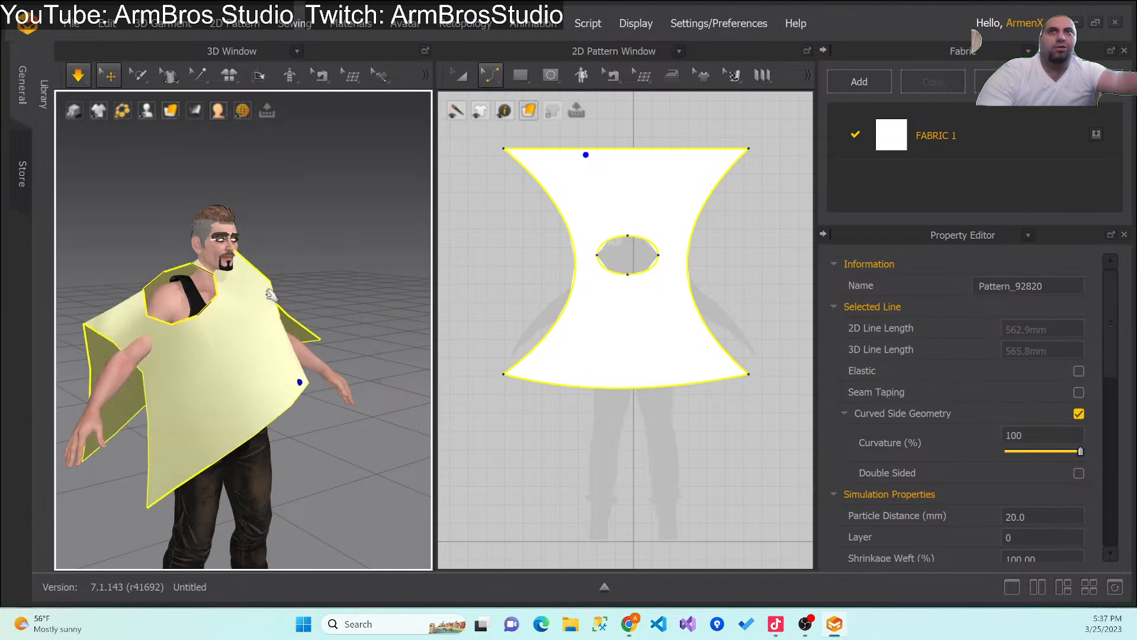
left_click(292, 278)
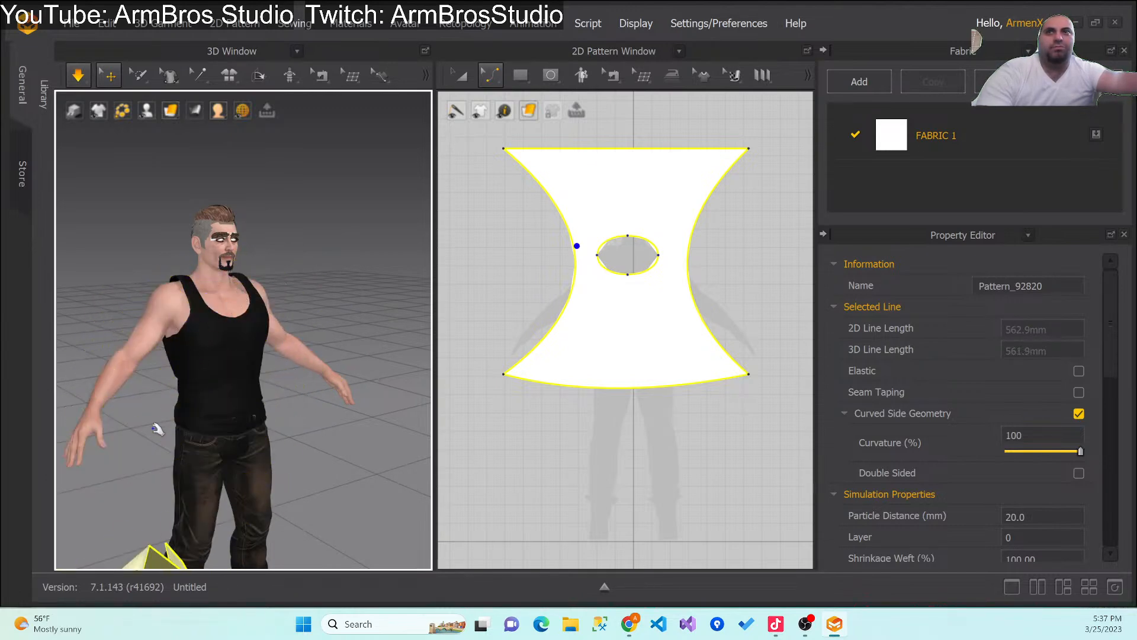
key("ctrl+z")
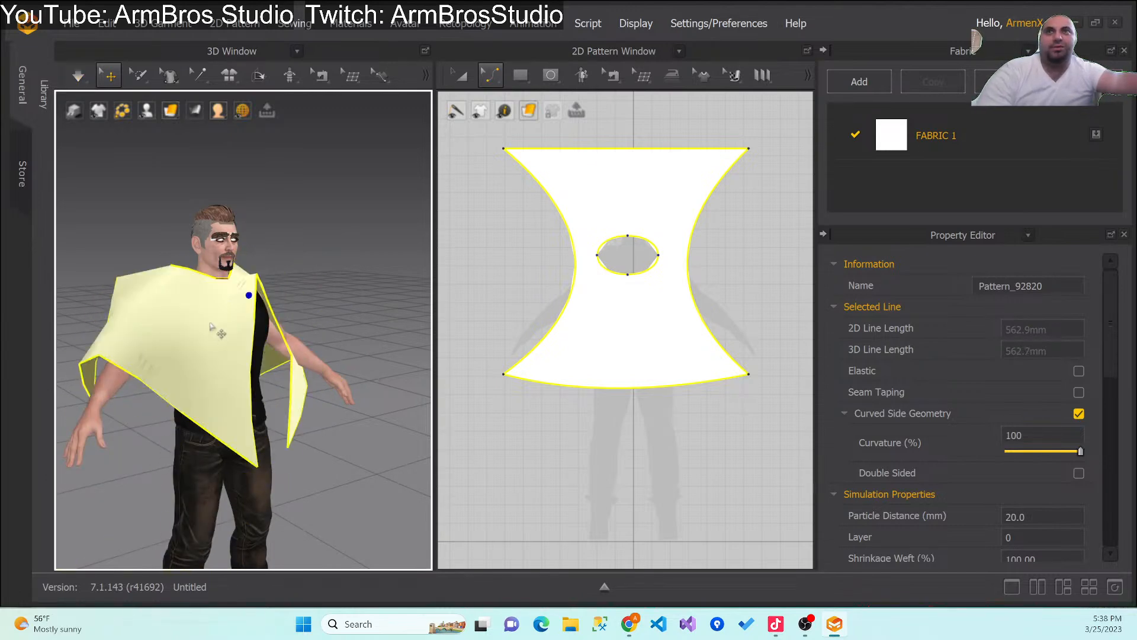
left_click_drag(210, 330, 271, 338)
left_click(76, 78)
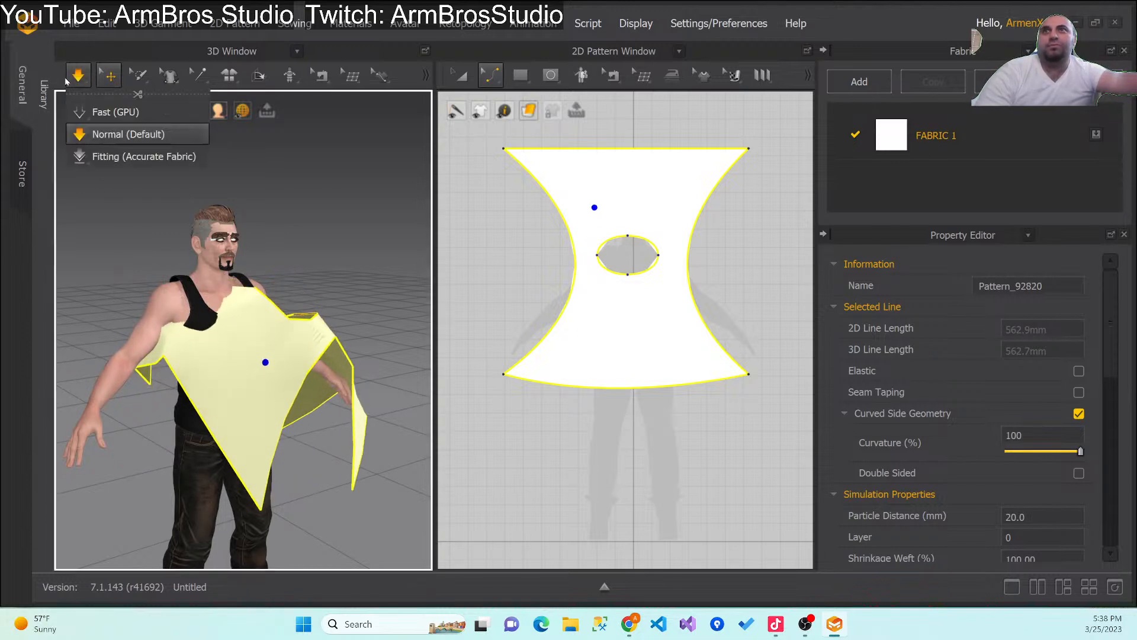
key("ctrl+z")
Step: Lift the cloth up around the avatar's neck, run the Normal simulation, and pull the front panel to settle the drape
left_click_drag(246, 309, 212, 227)
left_click(78, 76)
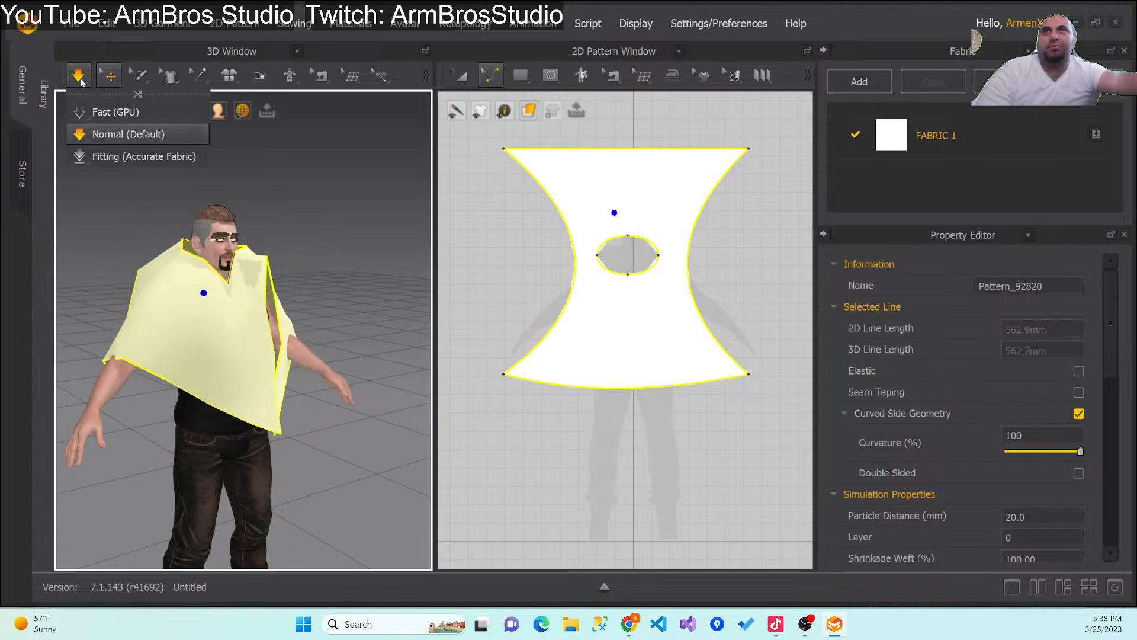
right_click_drag(274, 378, 219, 414)
mouse_move(278, 302)
left_mouse_down()
mouse_move(213, 296)
mouse_move(259, 318)
mouse_move(264, 305)
left_mouse_up()
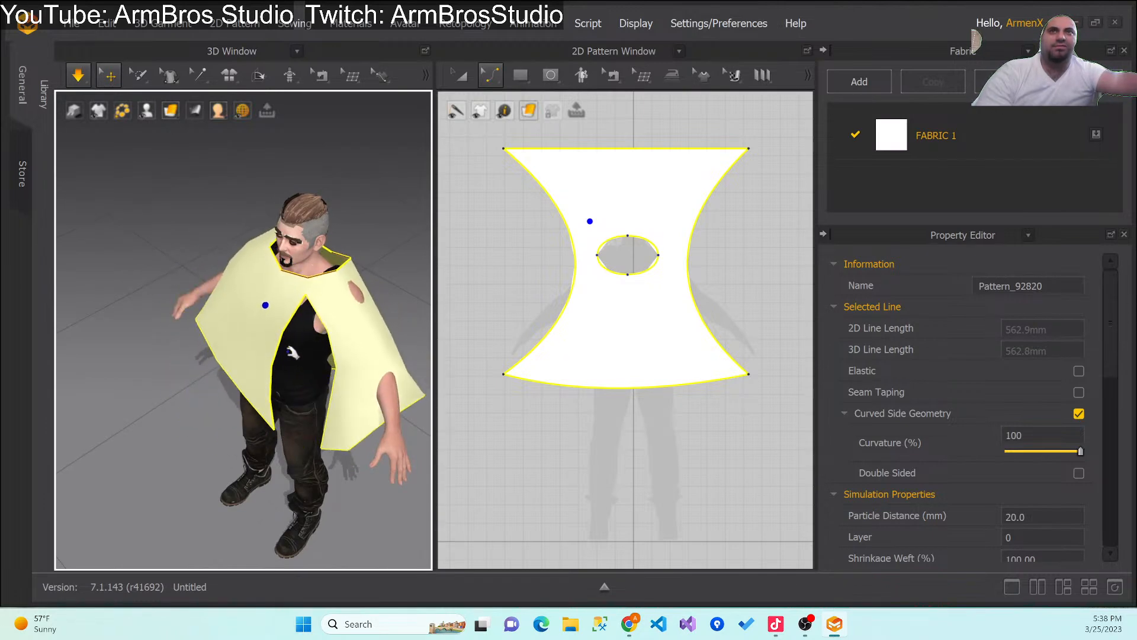
Step: Flatten both side curves outward, to about 133 mm on the left edge and 139 mm on the right, and rerun the simulation
left_click(578, 267)
left_click_drag(583, 268, 536, 269)
left_click_drag(705, 274, 705, 270)
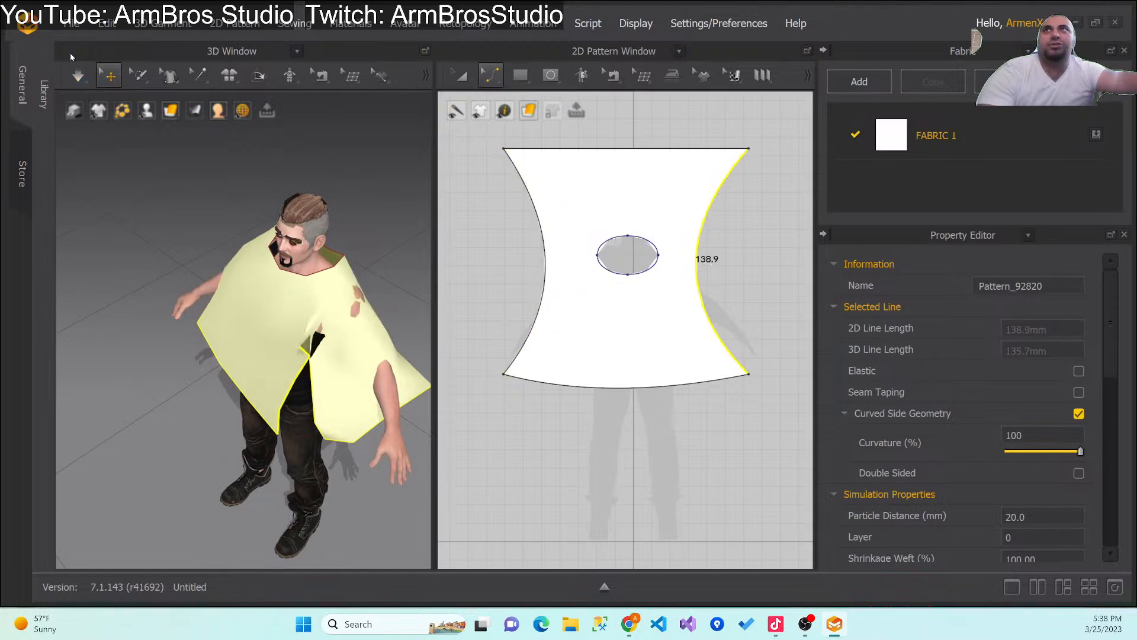
left_click(77, 75)
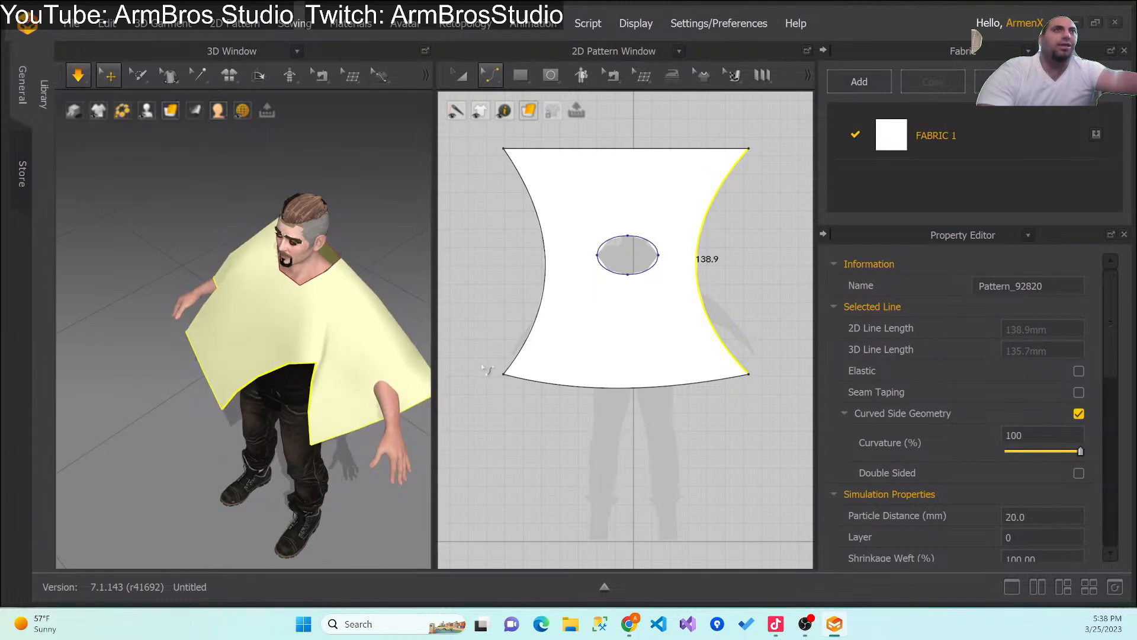
right_click(550, 347)
left_click(507, 200)
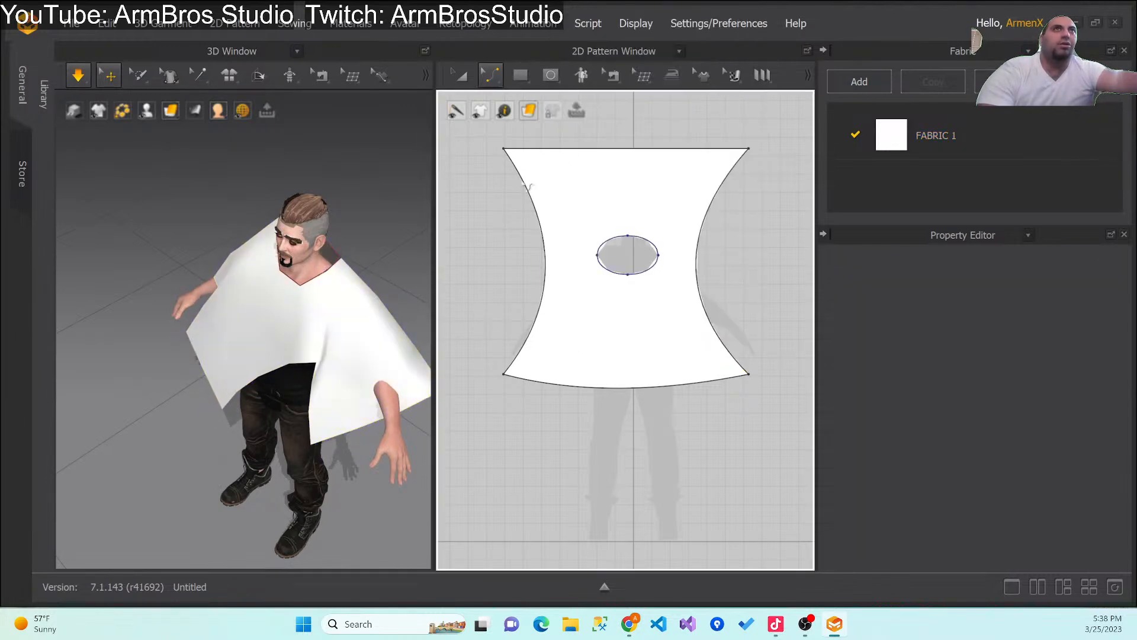
Step: Join the pattern's bottom edge to its top edge with Segment Sewing, and simulate the sewn garment
left_click(639, 78)
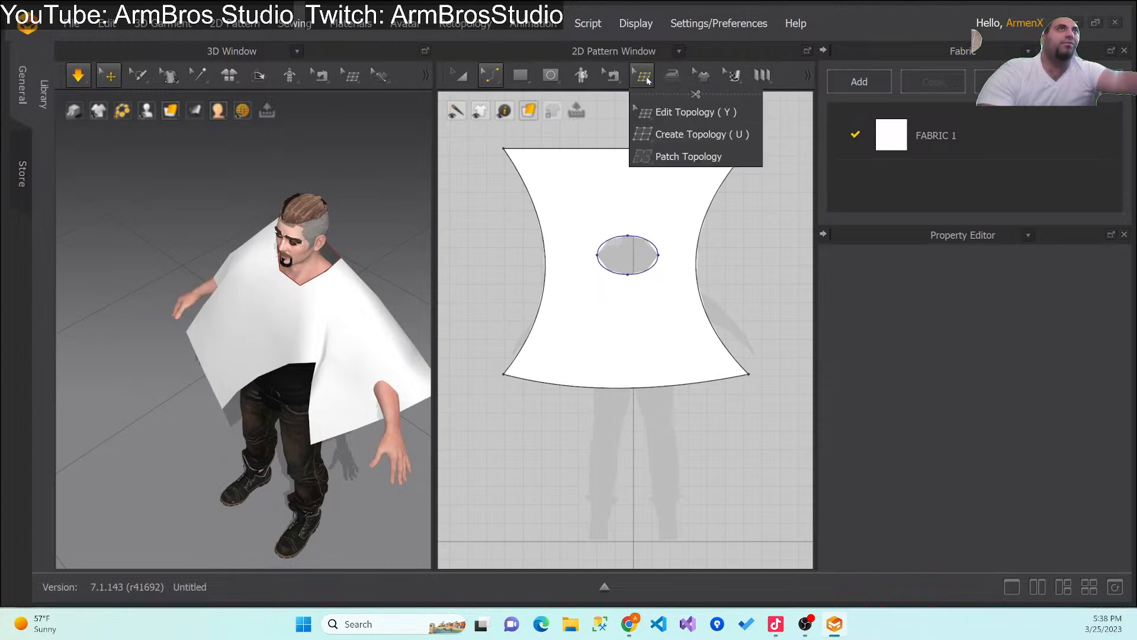
left_click(619, 81)
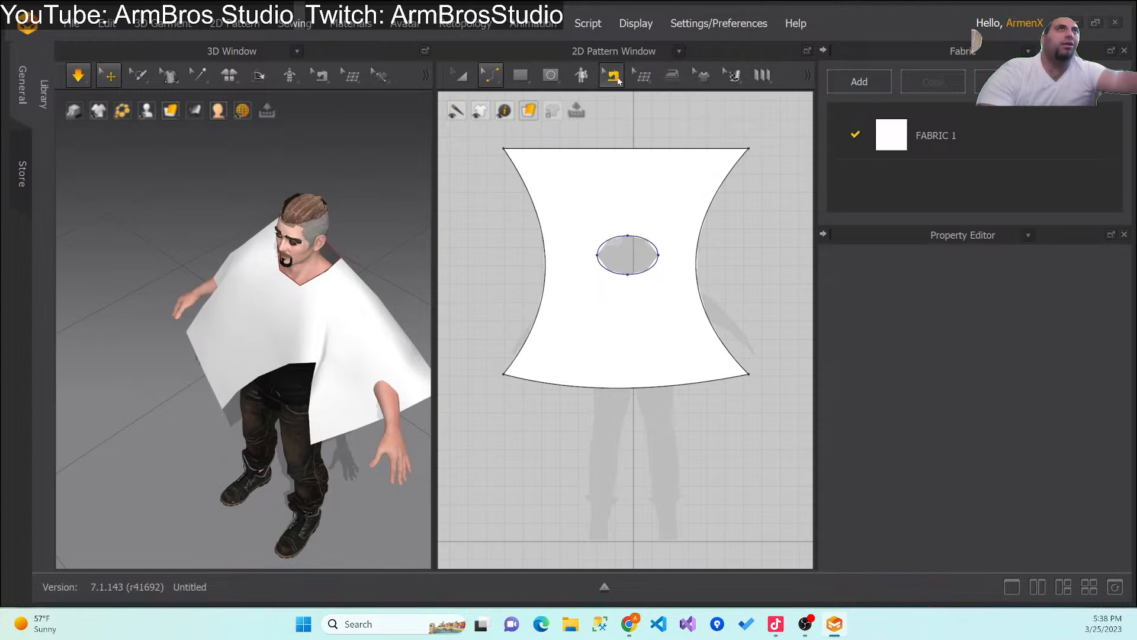
left_click(618, 80)
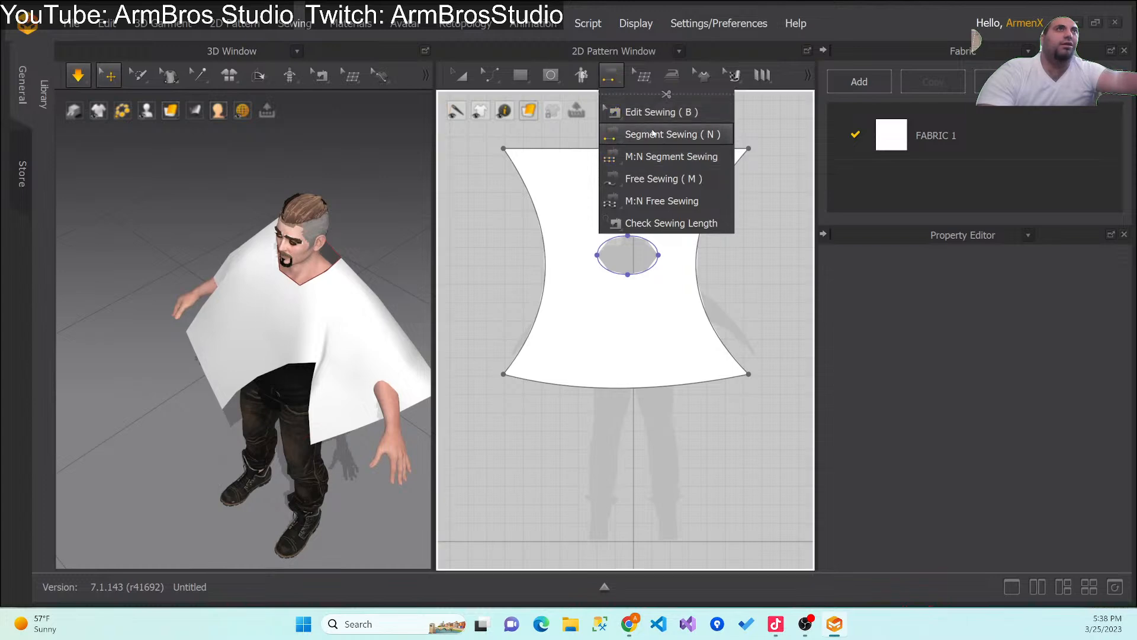
left_click(651, 134)
left_click(524, 186)
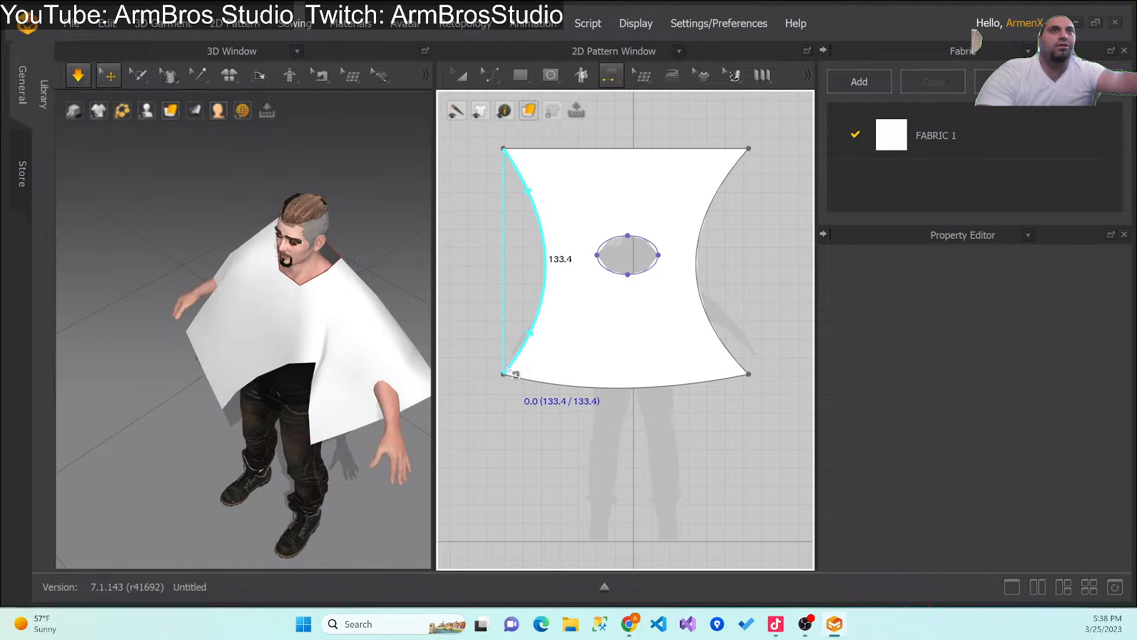
left_click(503, 373)
left_click(555, 338)
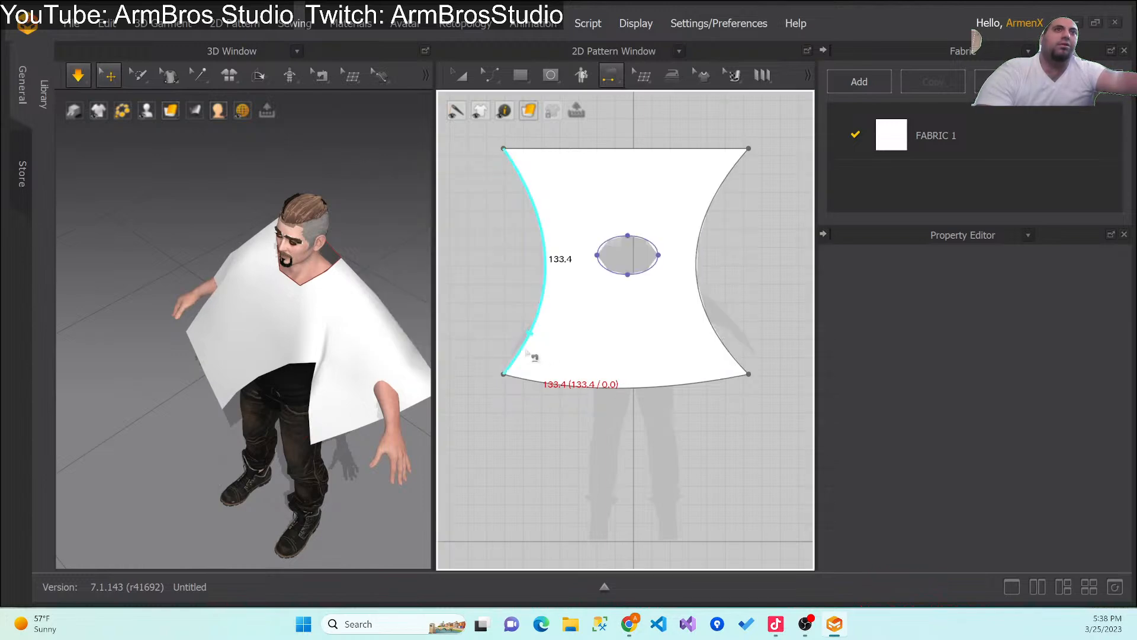
left_click(515, 179)
left_click(551, 337)
left_click(531, 394)
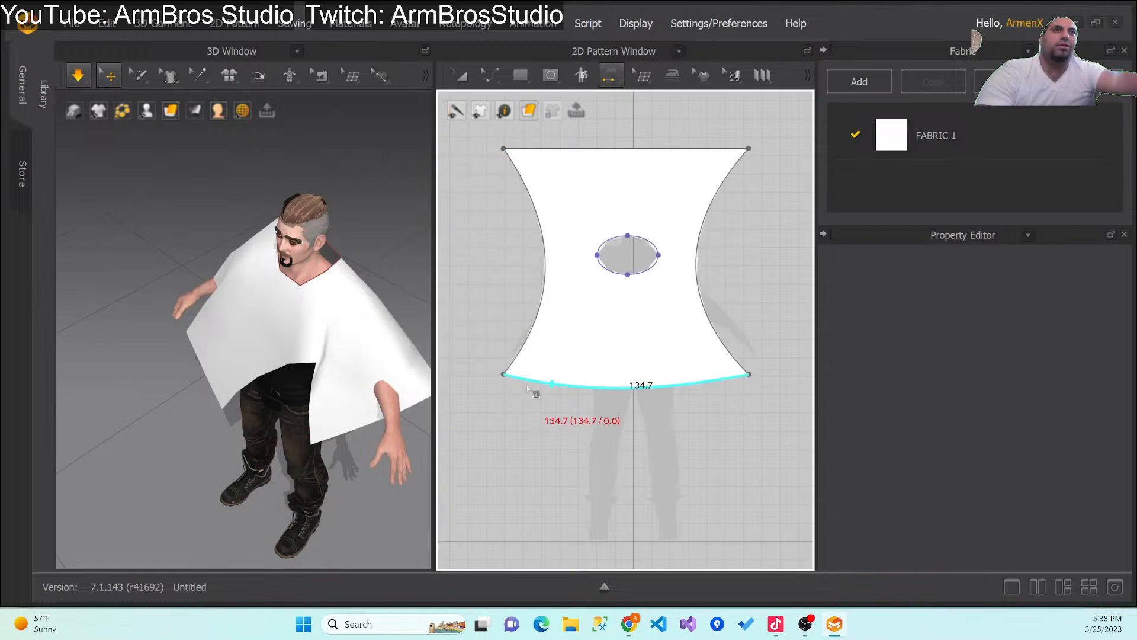
left_click(517, 158)
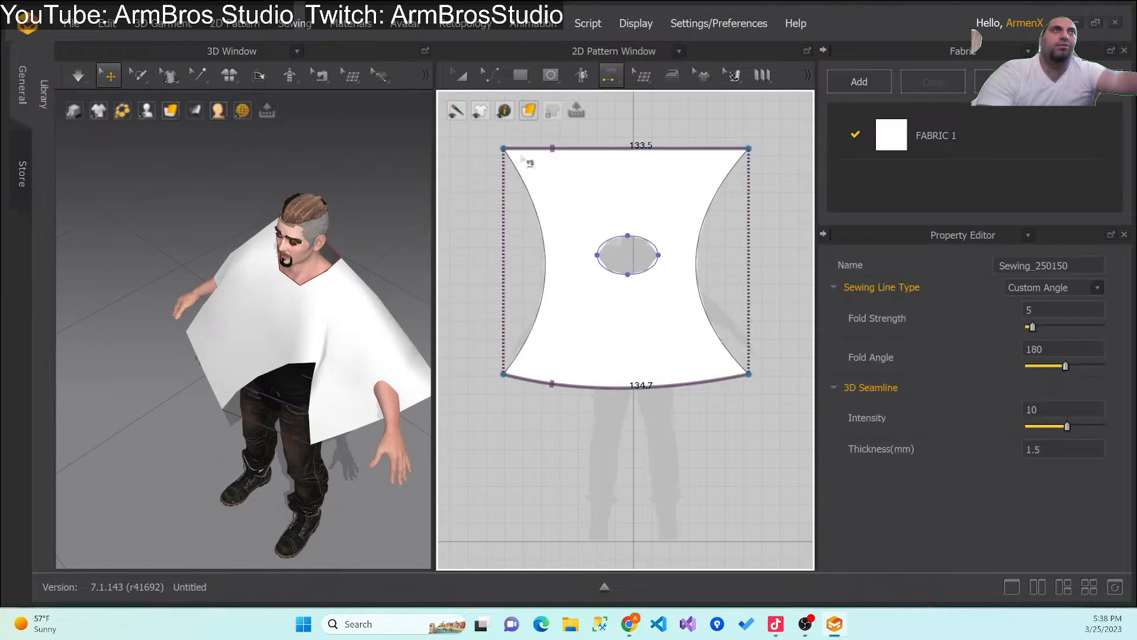
left_click(77, 75)
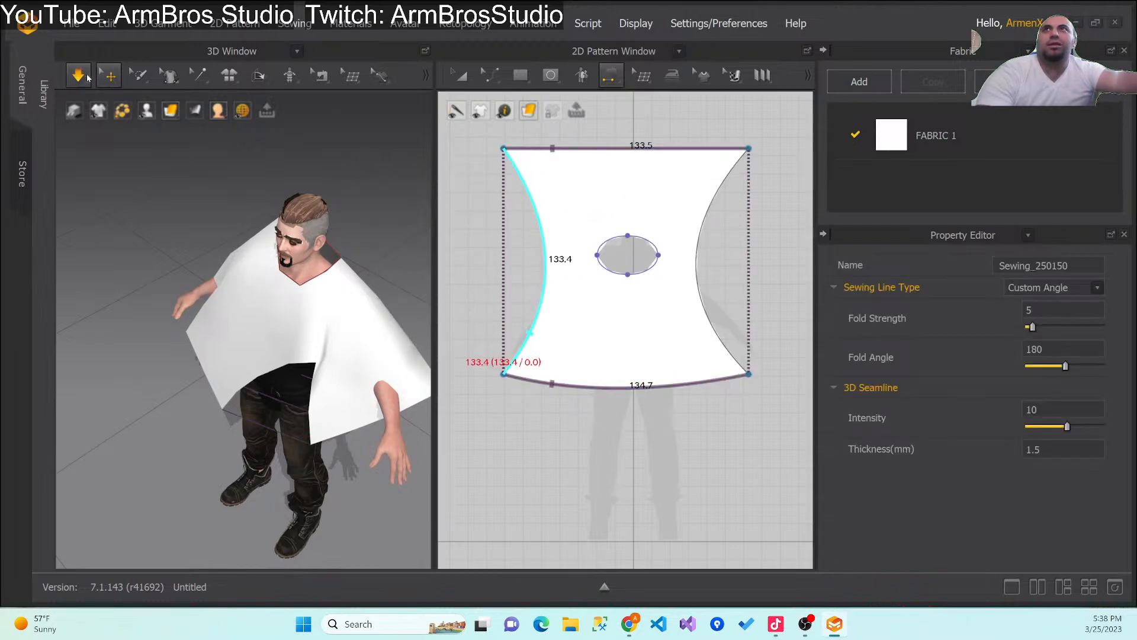
right_click_drag(142, 234, 149, 379)
Step: Delete the whole garment pattern from the avatar
left_click(551, 222)
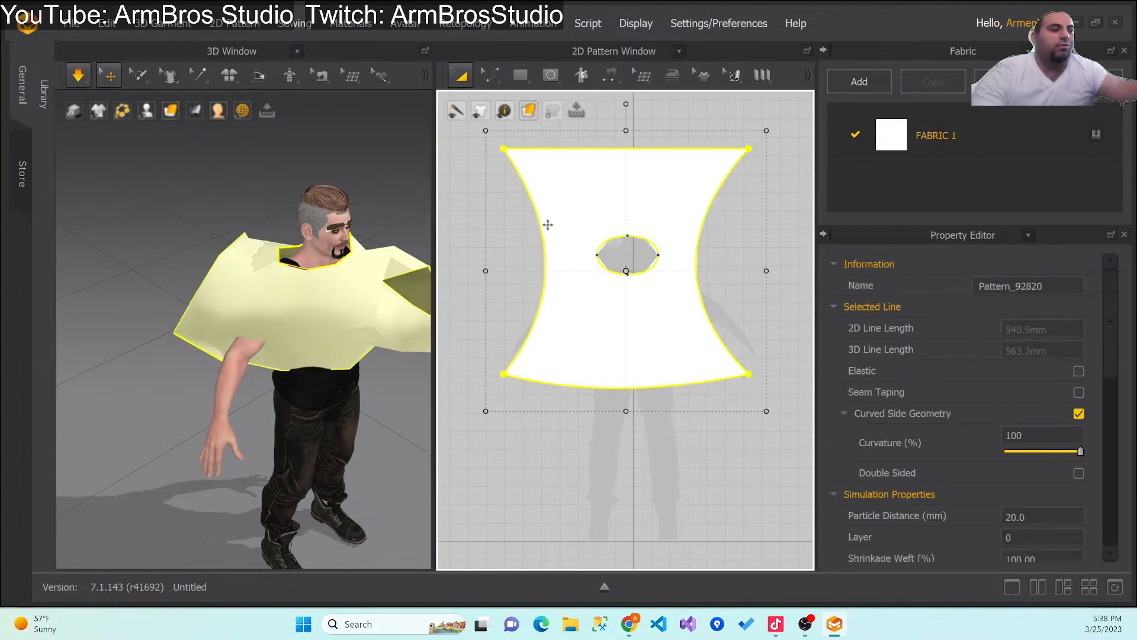
key("Delete")
right_click_drag(307, 400, 246, 365)
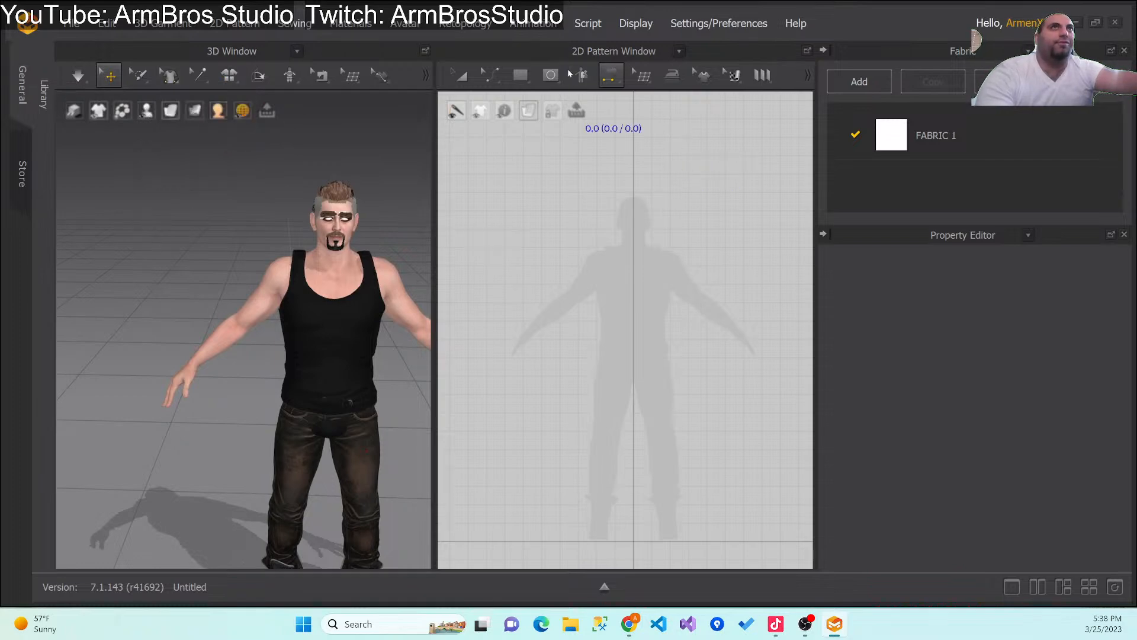
Step: Draw a tall, narrow rectangle pattern with an outline about 167 mm long over the left half of the avatar silhouette's torso
mouse_move(520, 75)
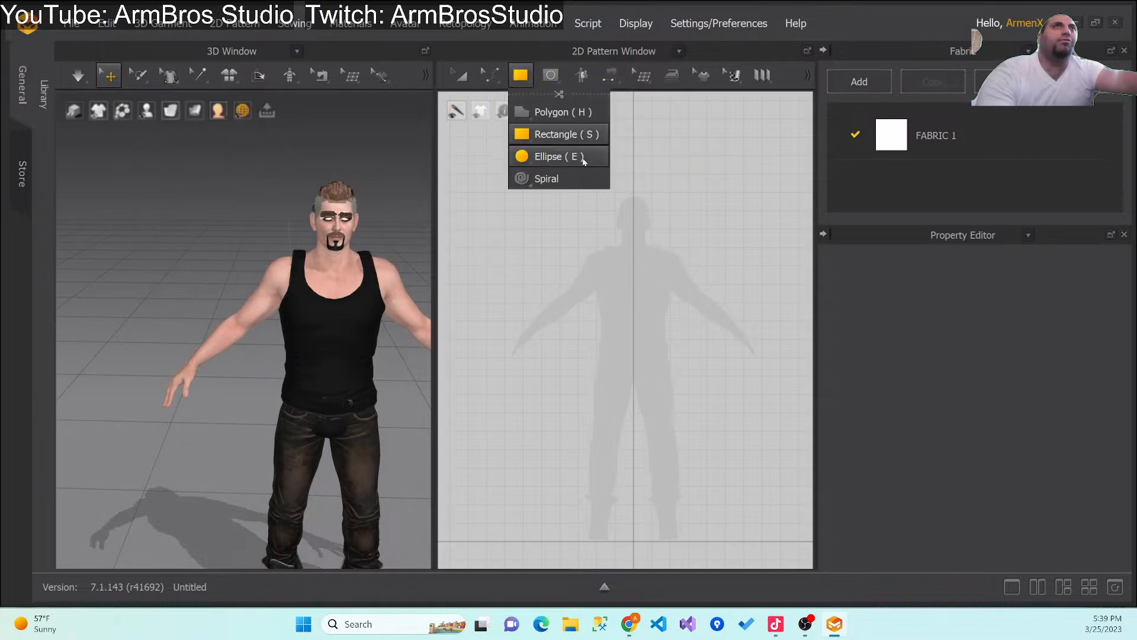
left_click_drag(595, 244, 633, 360)
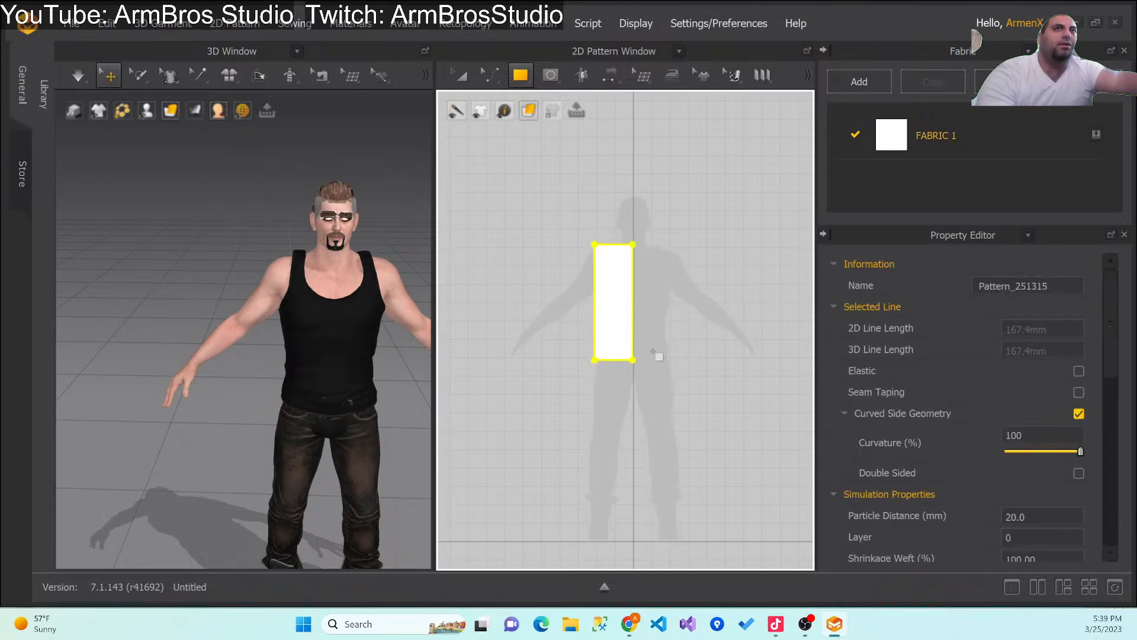
scroll(290, 371, "down", 1)
scroll(291, 373, "up", 3)
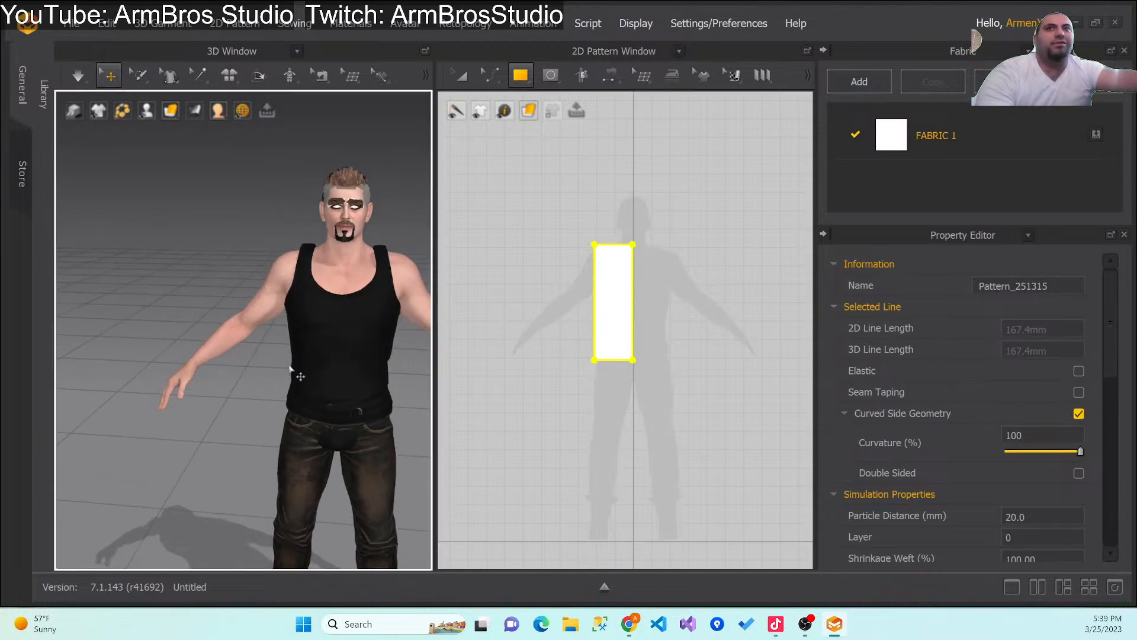
scroll(295, 361, "down", 7)
Step: Try to reposition the rectangular pattern in 3D along its depth axis, and undo the moves
left_click(238, 459)
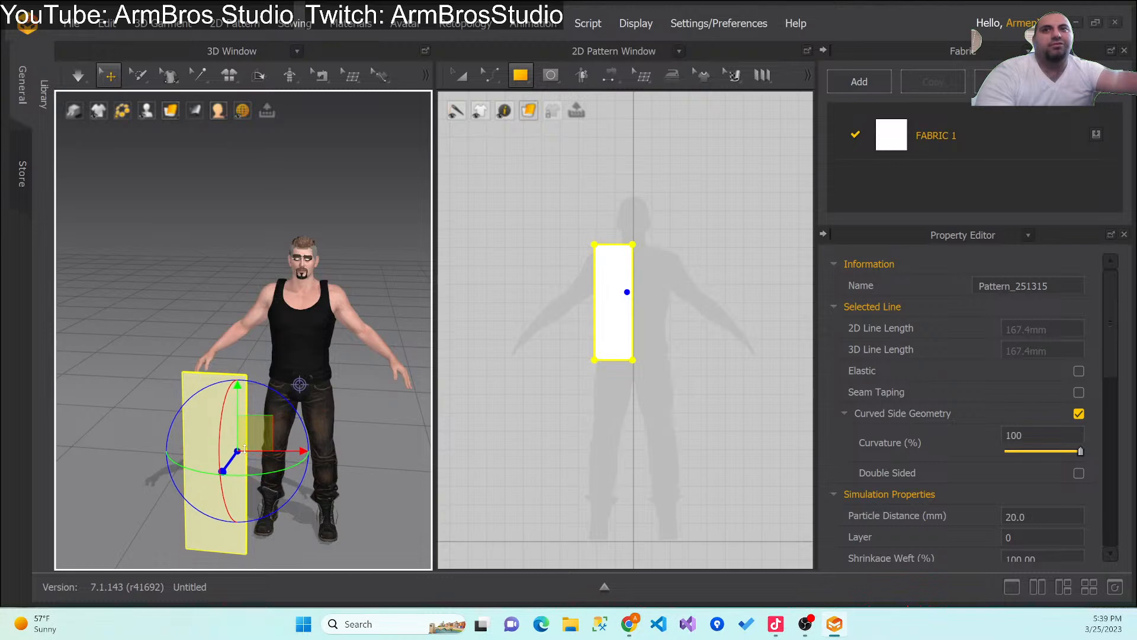
left_click_drag(226, 472, 322, 102)
left_click_drag(226, 420, 275, 491)
key("ctrl+z")
key("ctrl+z")
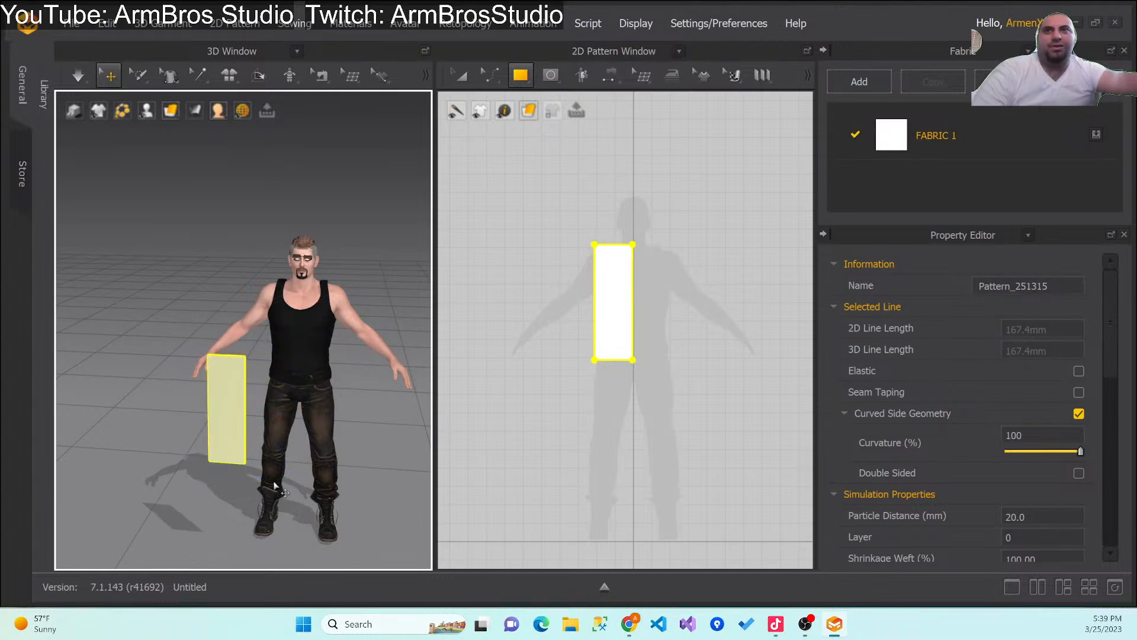
left_click(355, 472)
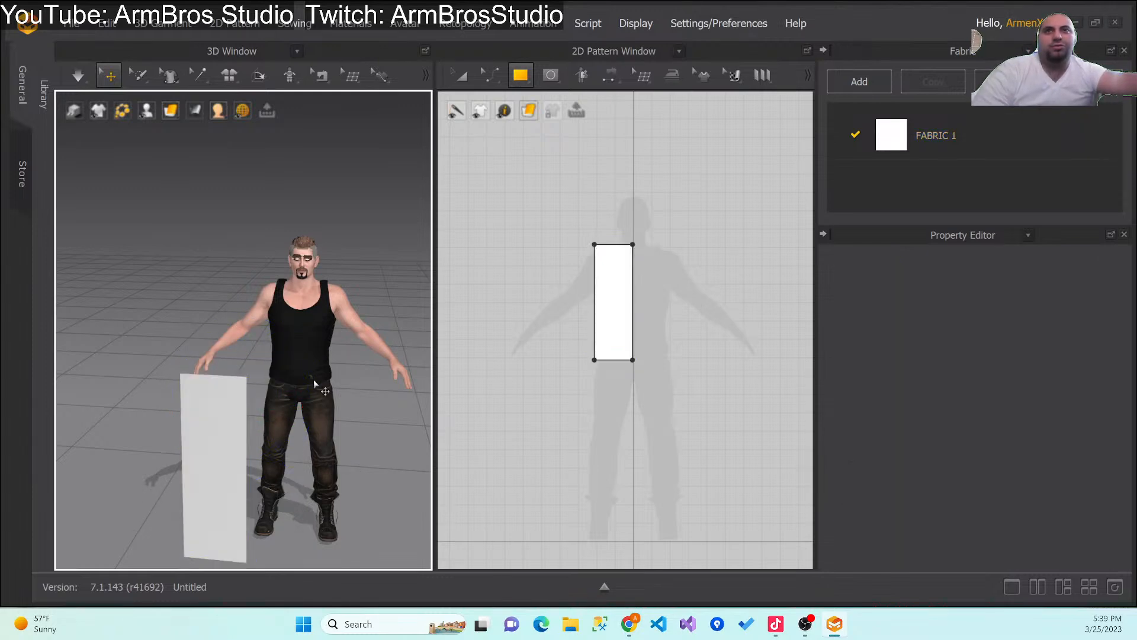
Step: Enable Smooth in the Smooth Avatar properties of the avatar's mesh
right_click_drag(265, 273, 200, 260)
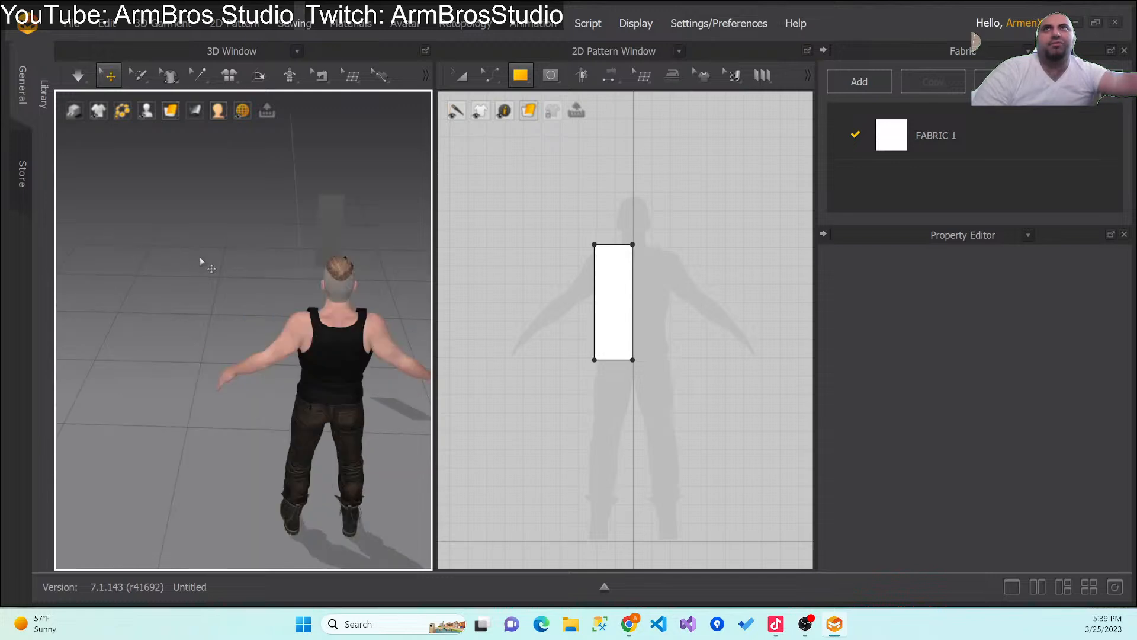
right_click_drag(260, 311, 187, 365)
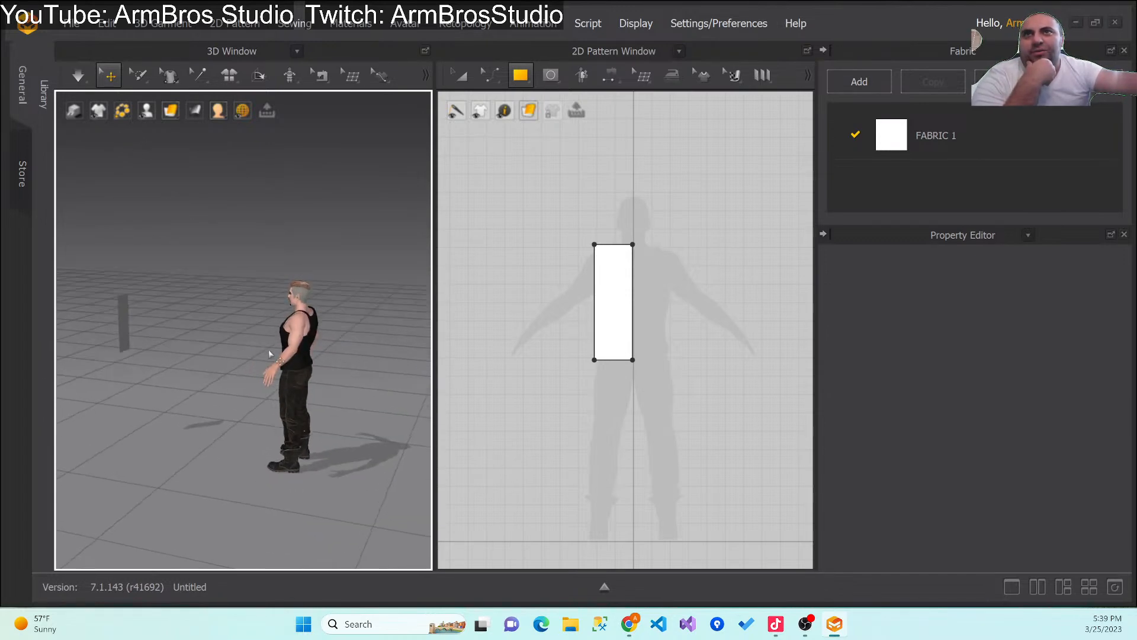
left_click(297, 361)
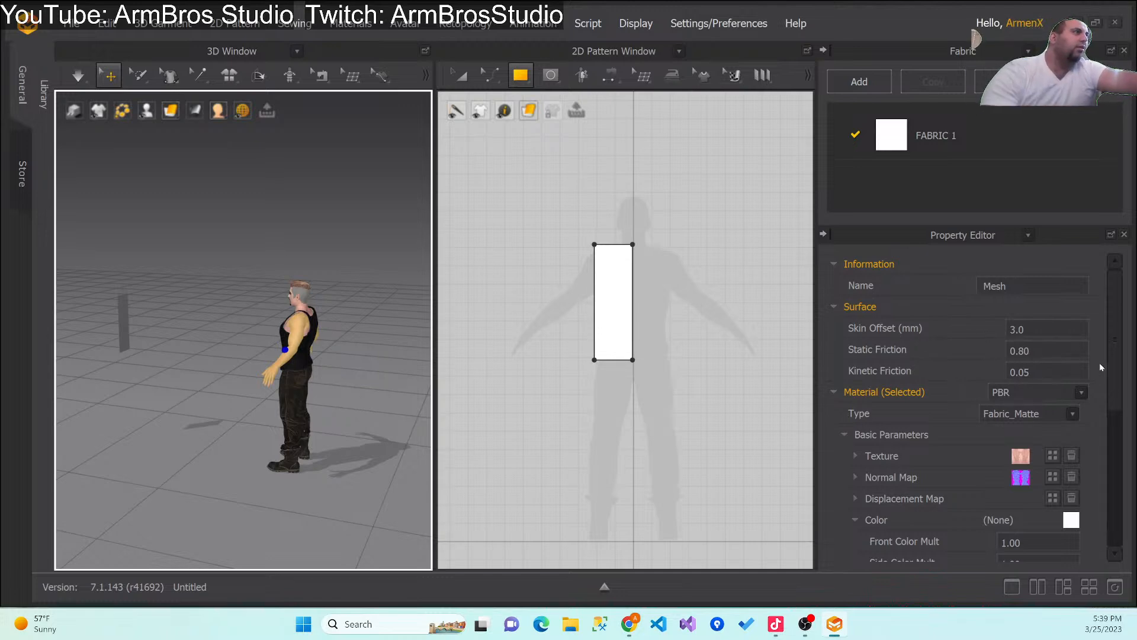
scroll(1118, 373, "down", 1)
left_click_drag(1117, 373, 1114, 491)
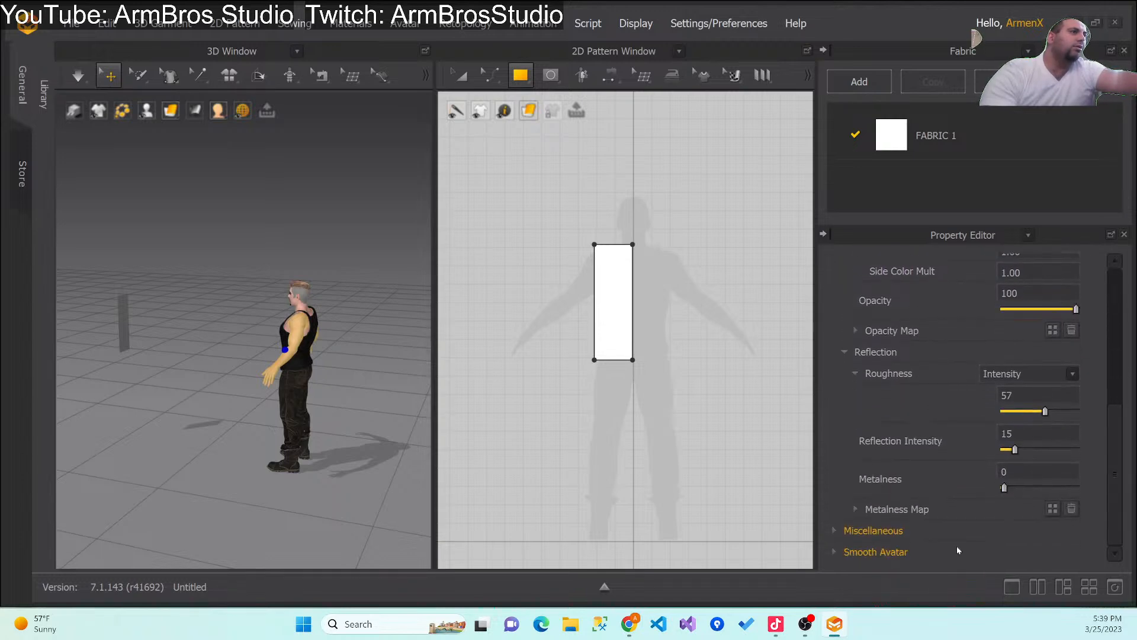
left_click(828, 551)
scroll(1115, 396, "down", 2)
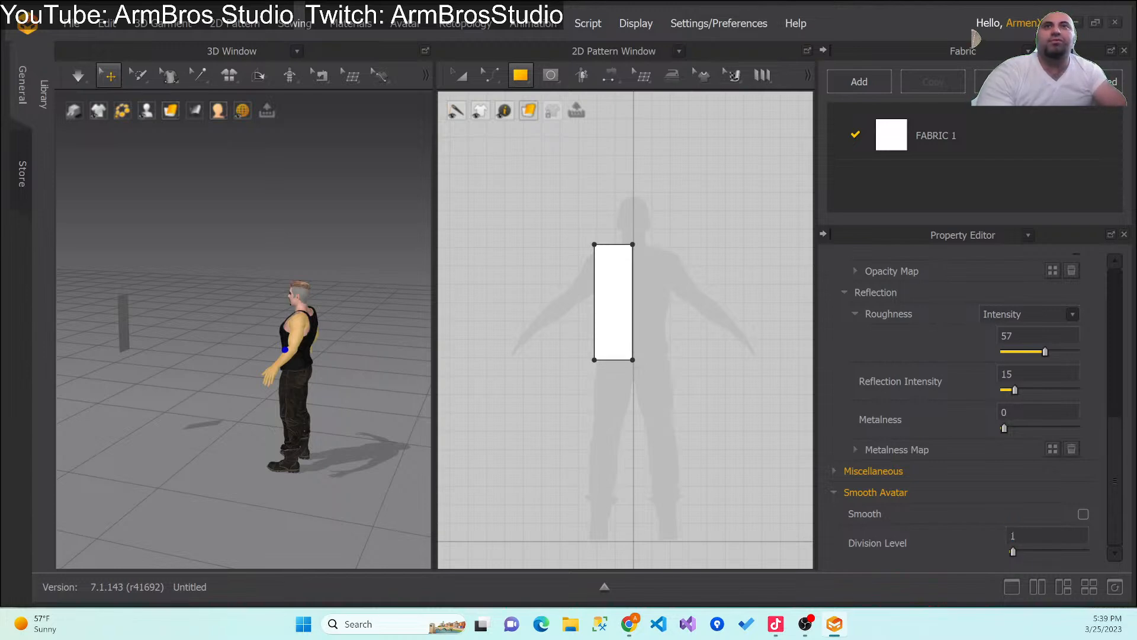
left_click(1083, 516)
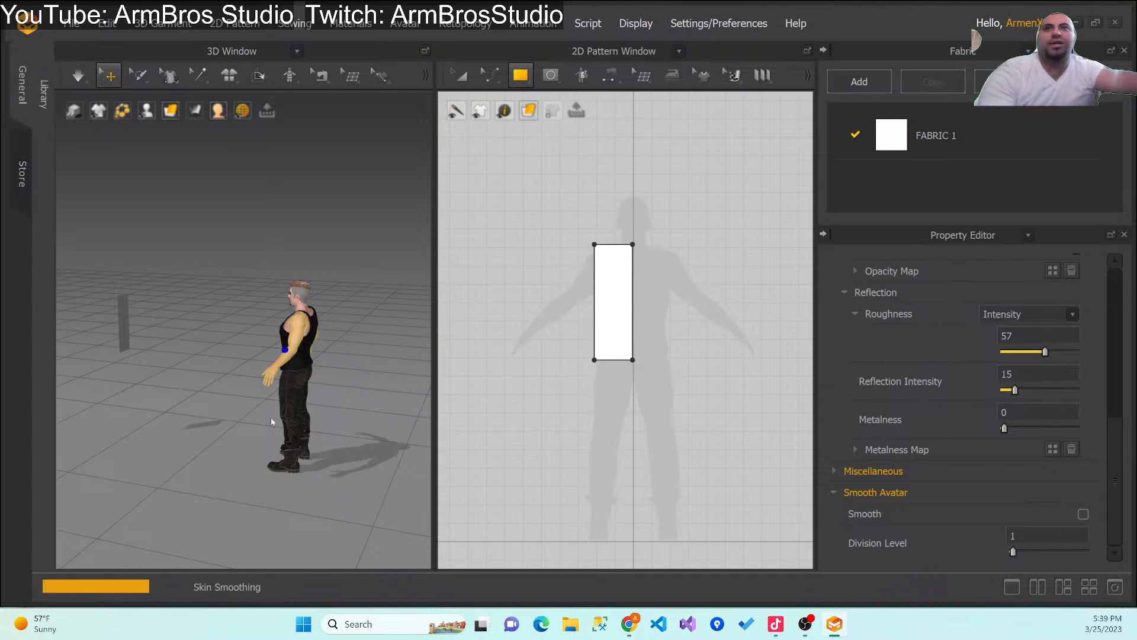
right_click_drag(158, 446, 256, 380)
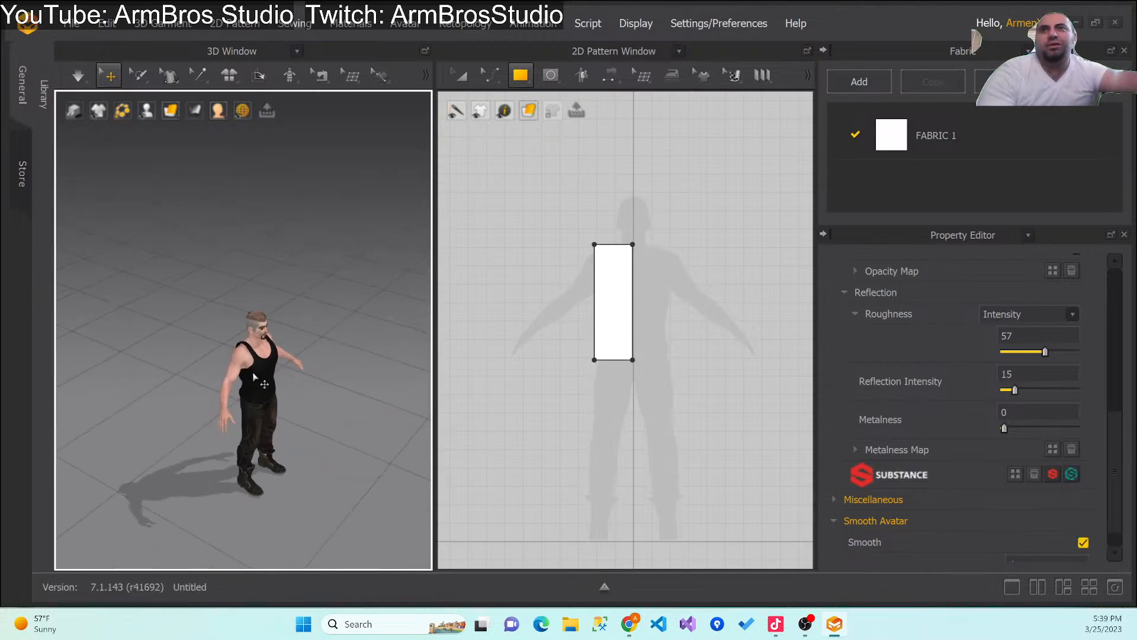
scroll(256, 380, "up", 6)
right_click_drag(309, 471, 234, 411)
scroll(234, 409, "up", 1)
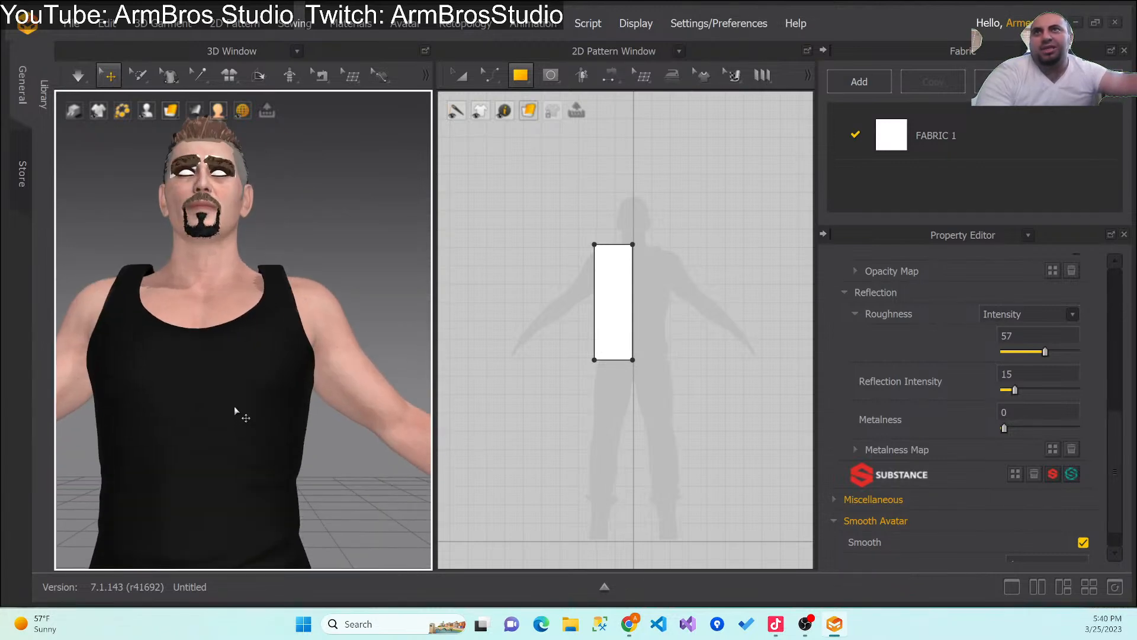
Step: Move the rectangular pattern in 3D along the depth axis to just in front of the avatar's upper body
scroll(234, 405, "down", 3)
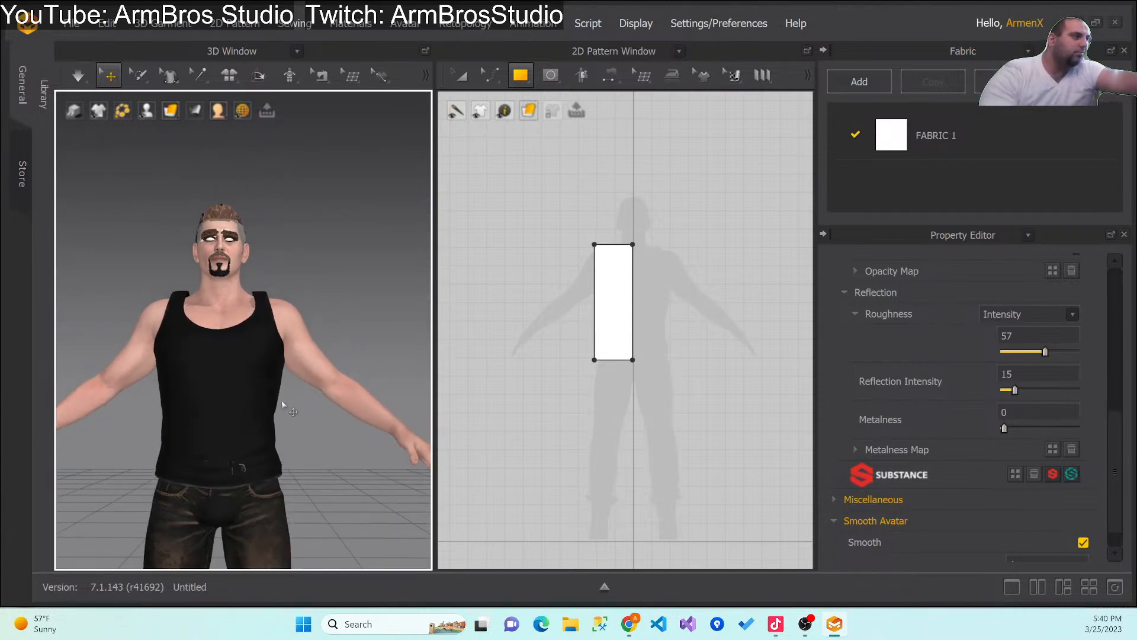
middle_click_drag(180, 443, 239, 386)
scroll(237, 367, "up", 3)
scroll(238, 368, "up", 3)
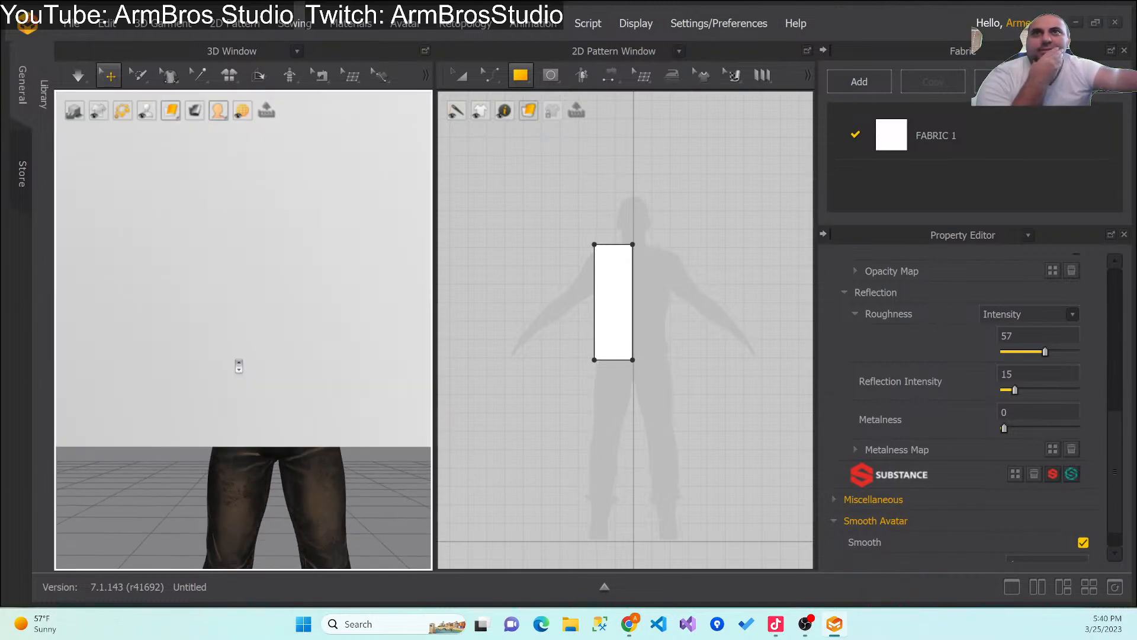
scroll(362, 457, "down", 2)
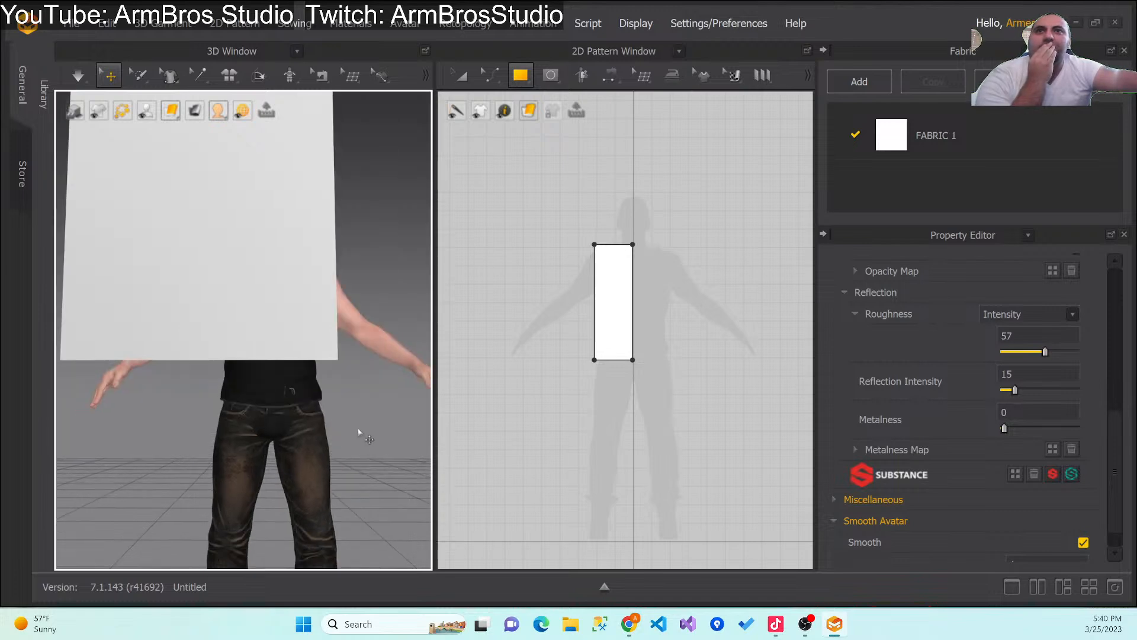
scroll(360, 364, "down", 3)
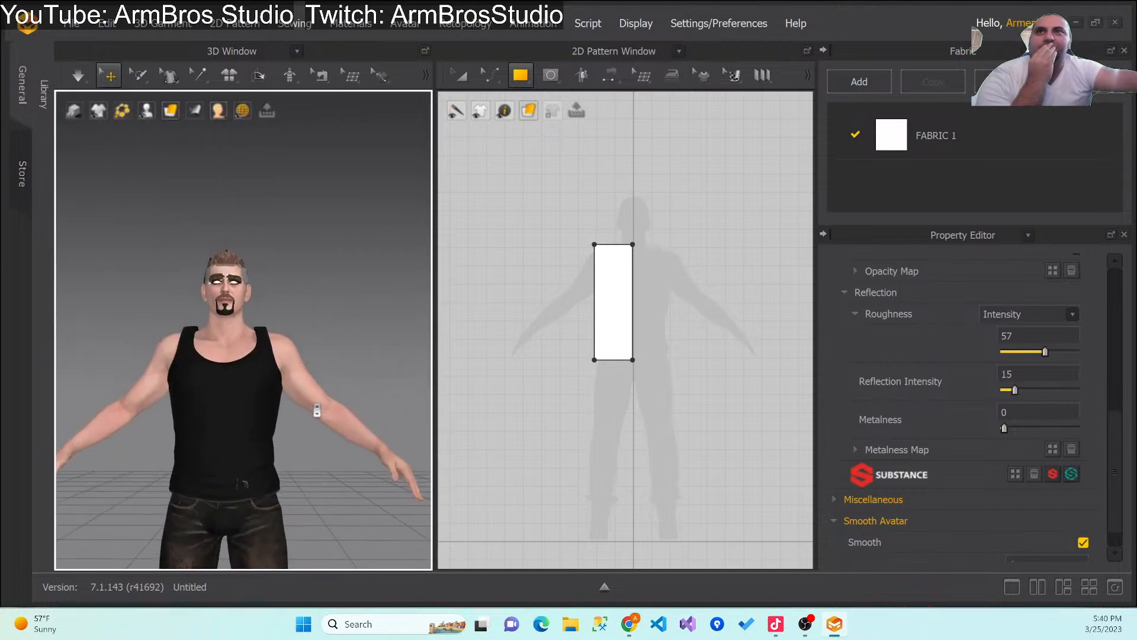
scroll(381, 355, "up", 1)
right_click_drag(380, 354, 294, 377)
middle_click_drag(242, 381, 268, 336)
mouse_move(190, 388)
right_mouse_down()
mouse_move(213, 386)
mouse_move(165, 393)
mouse_move(196, 375)
right_mouse_up()
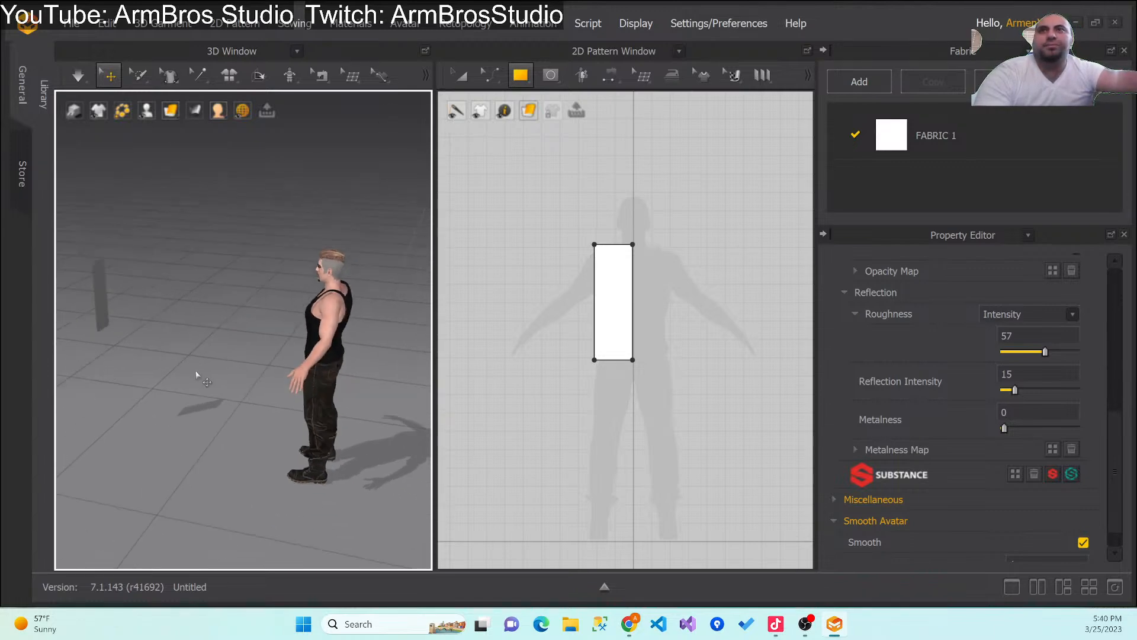
left_click(100, 299)
left_click_drag(145, 293, 346, 341)
left_click_drag(278, 308, 180, 402)
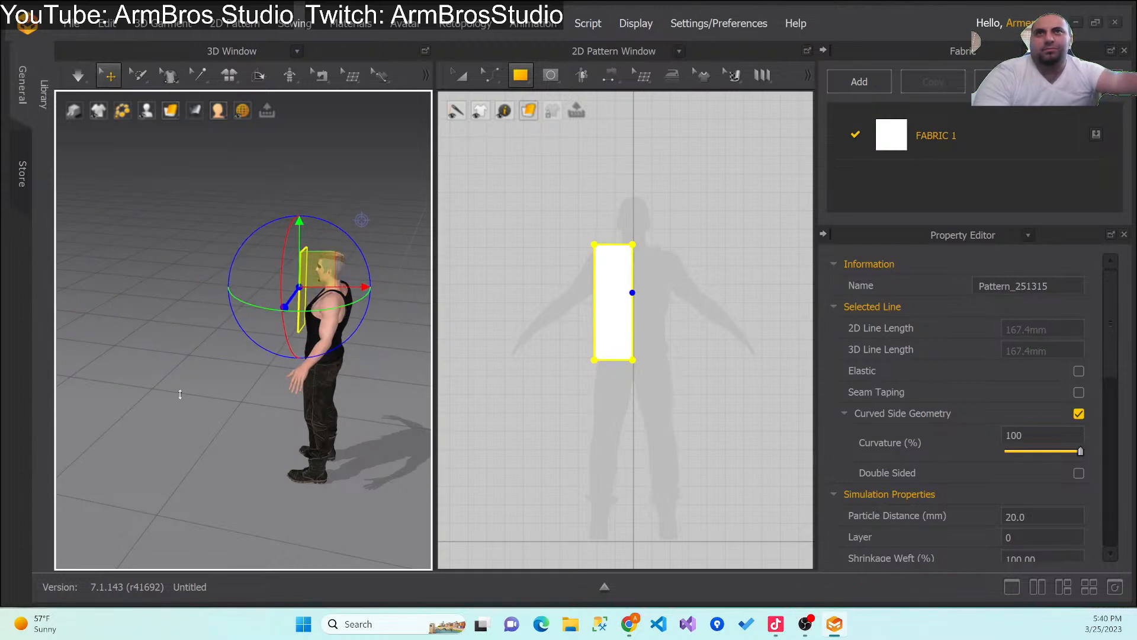
Step: Fine-tune the rectangular pattern's height and depth in 3D so it hangs close to the avatar's chest
right_click_drag(180, 402, 296, 349)
left_click_drag(352, 233, 351, 257)
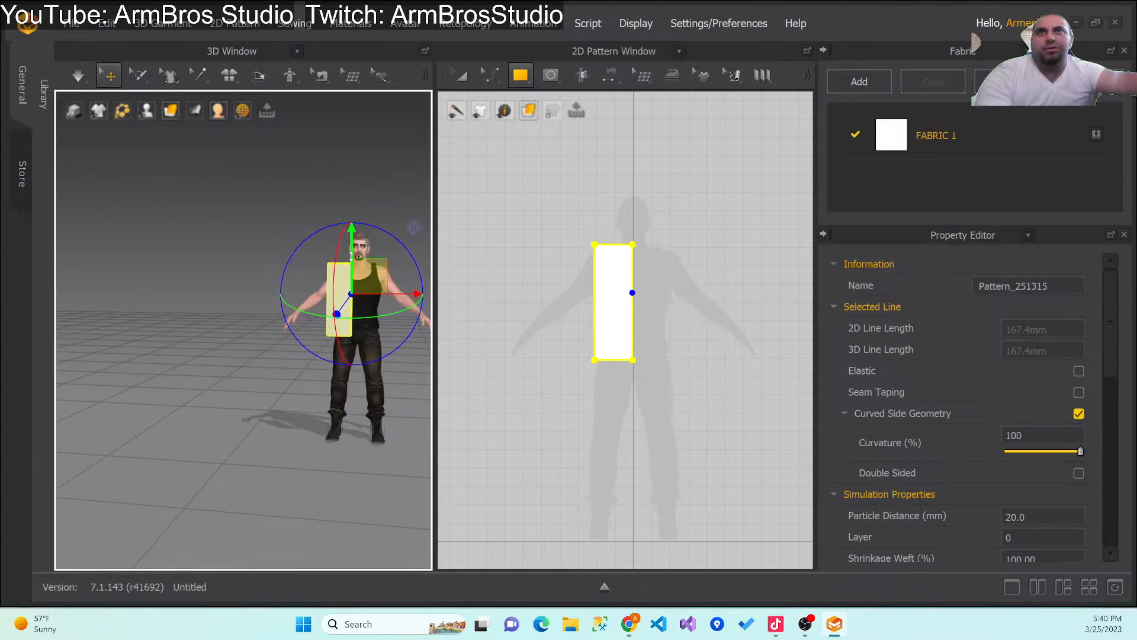
right_click_drag(217, 362, 332, 391)
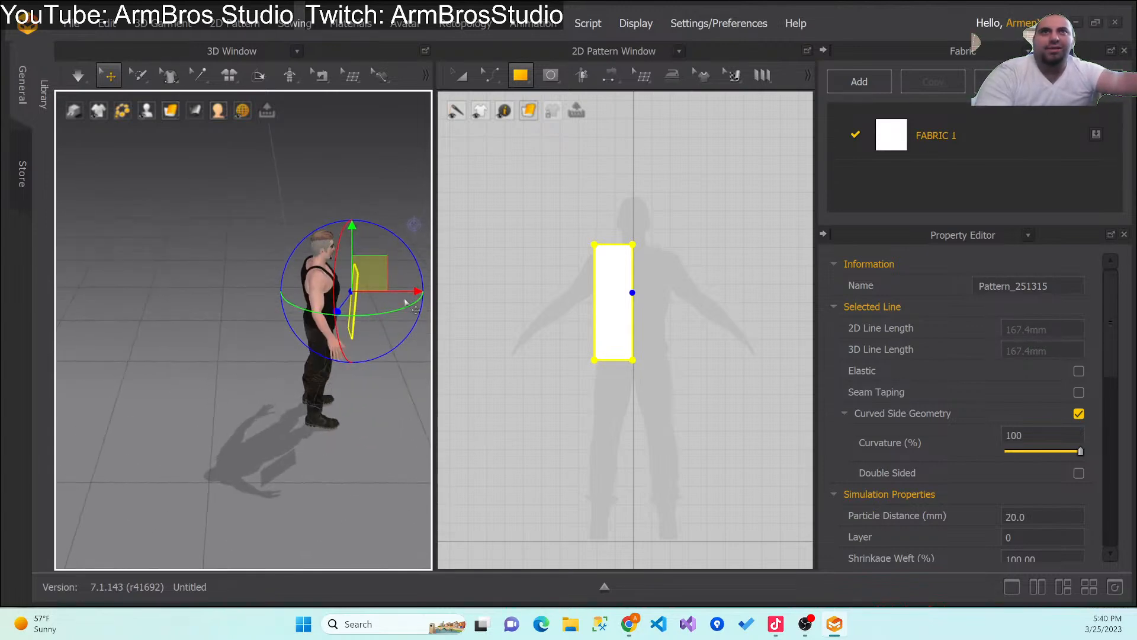
left_click_drag(409, 291, 401, 291)
right_click_drag(345, 410, 302, 390)
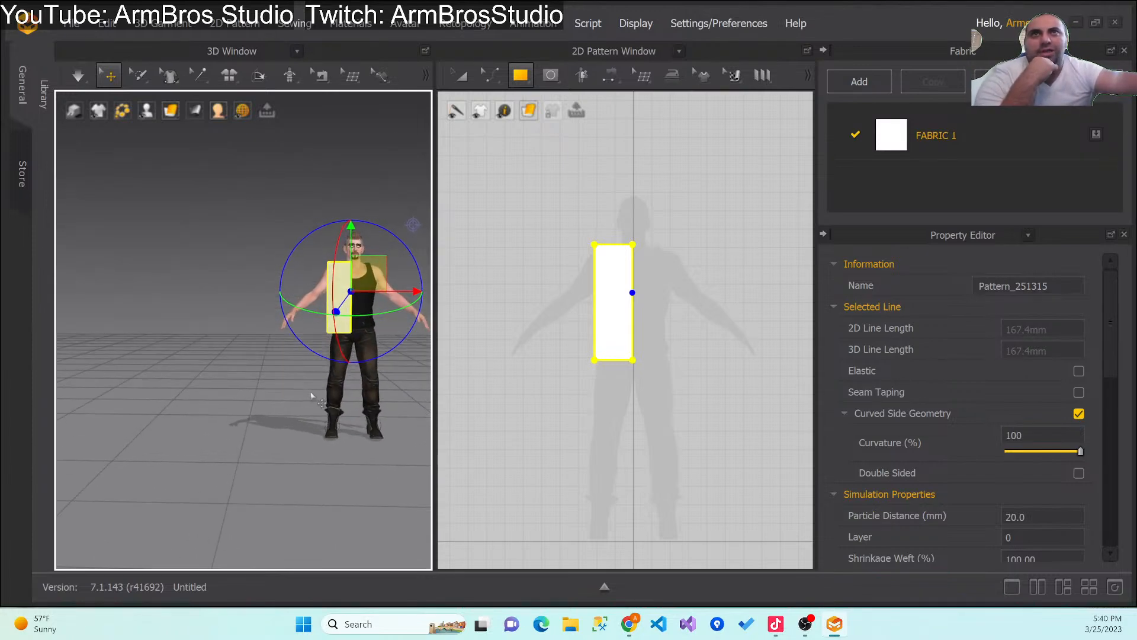
left_click_drag(351, 247, 352, 238)
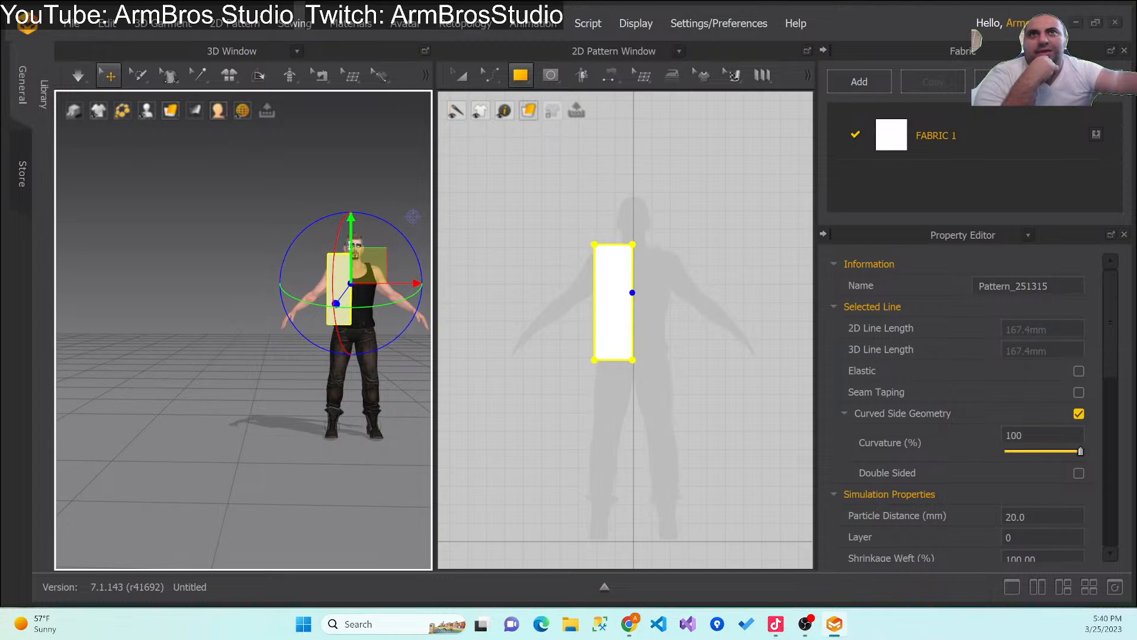
left_click(594, 314)
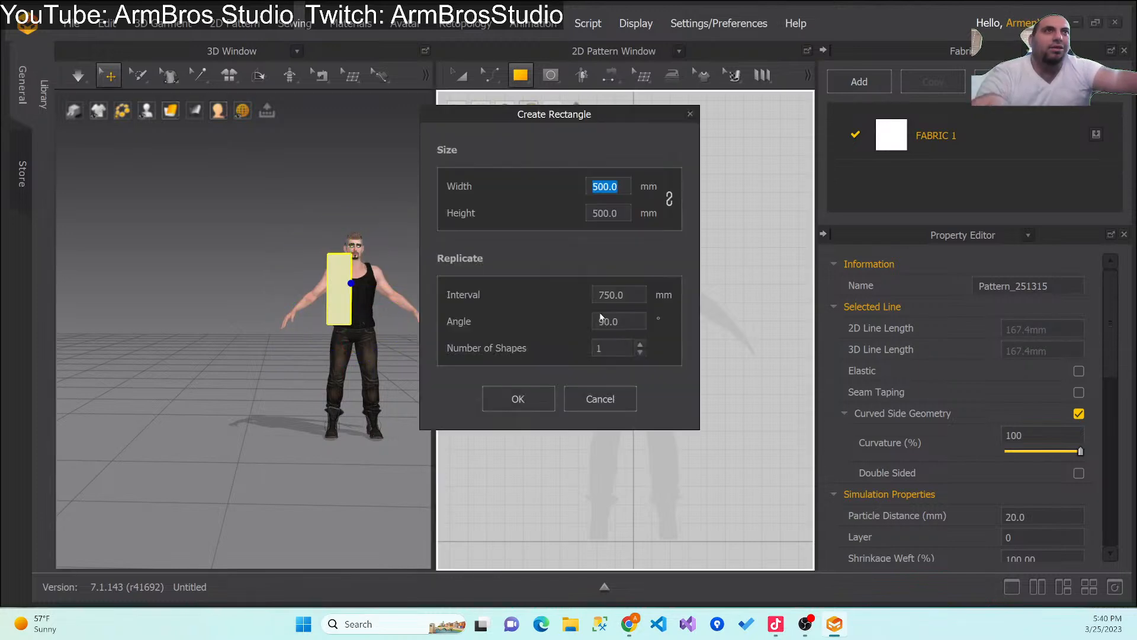
left_click(692, 113)
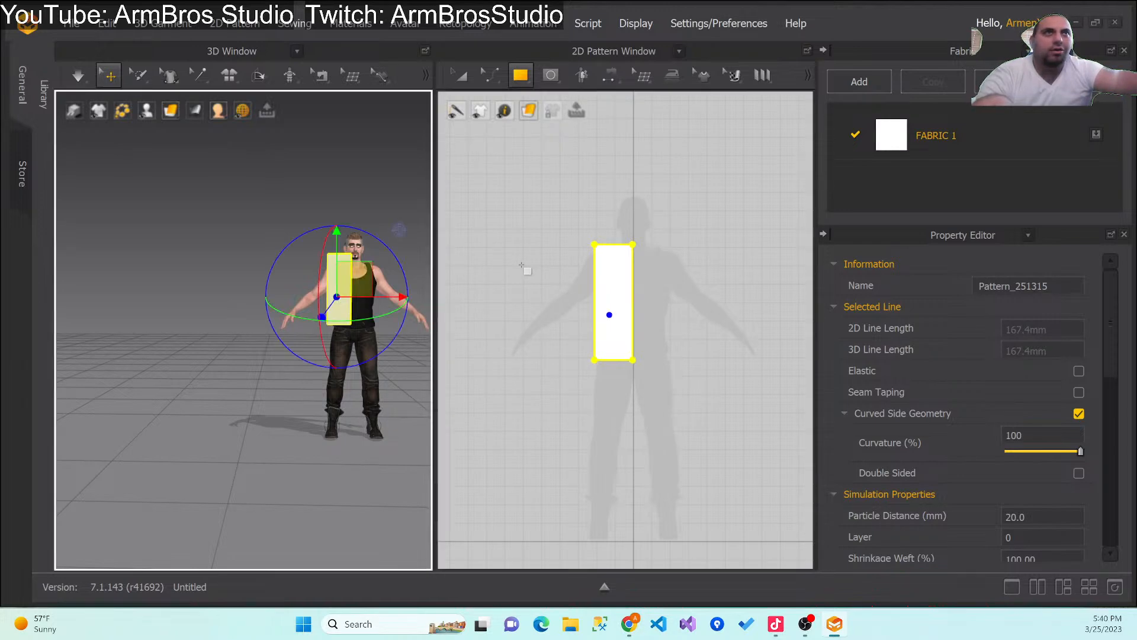
left_click(622, 233)
left_click(690, 113)
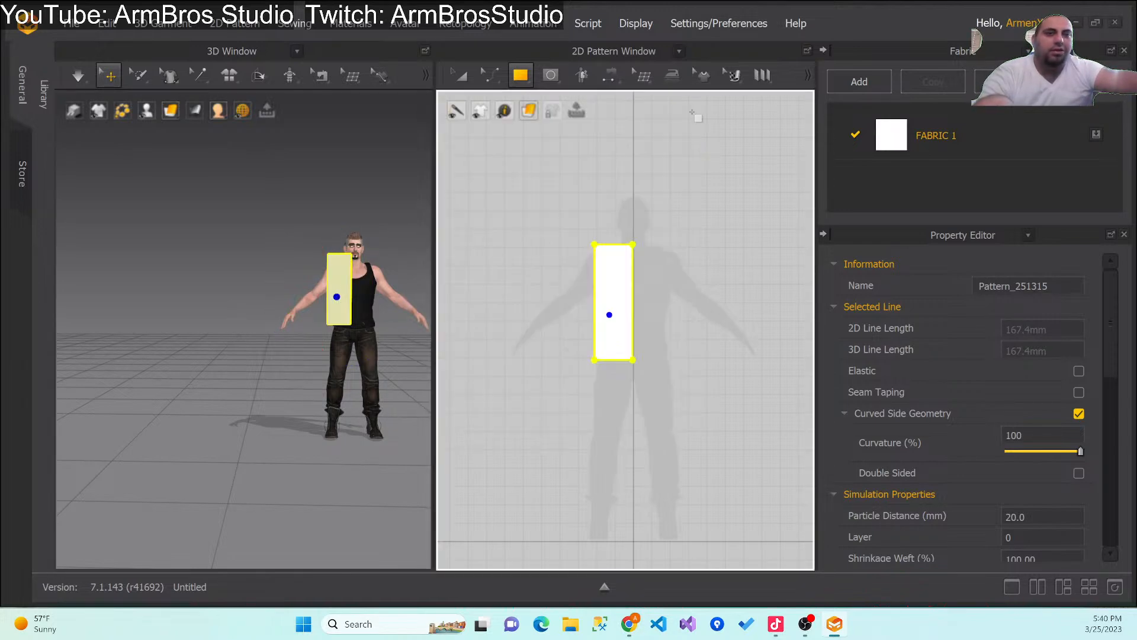
Step: Paste a mirrored symmetric copy of the rectangular pattern beside the original, over the other half of the torso
key("ctrl+v")
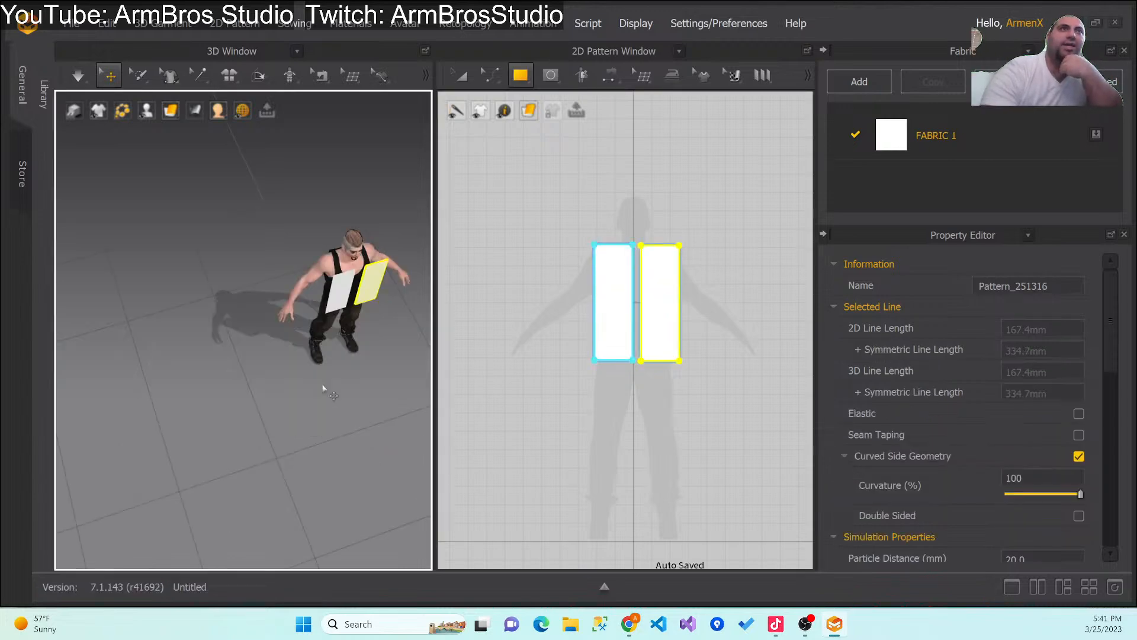
right_click_drag(372, 336, 157, 314)
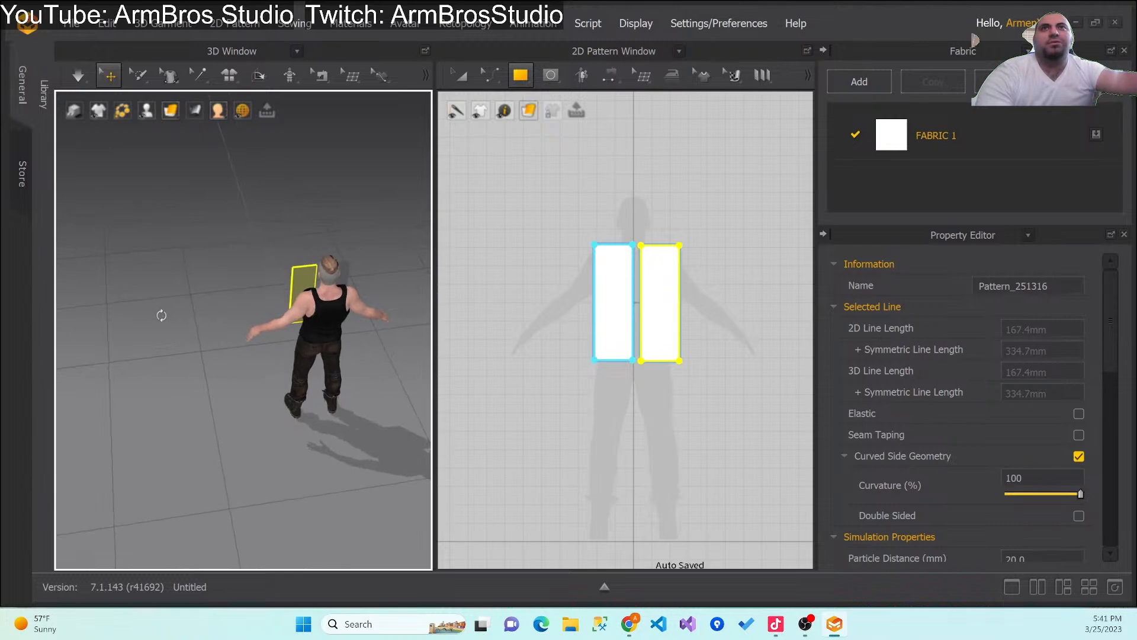
Step: Duplicate both front rectangles and place the copies behind the avatar's back, raised to torso height
left_click(345, 270)
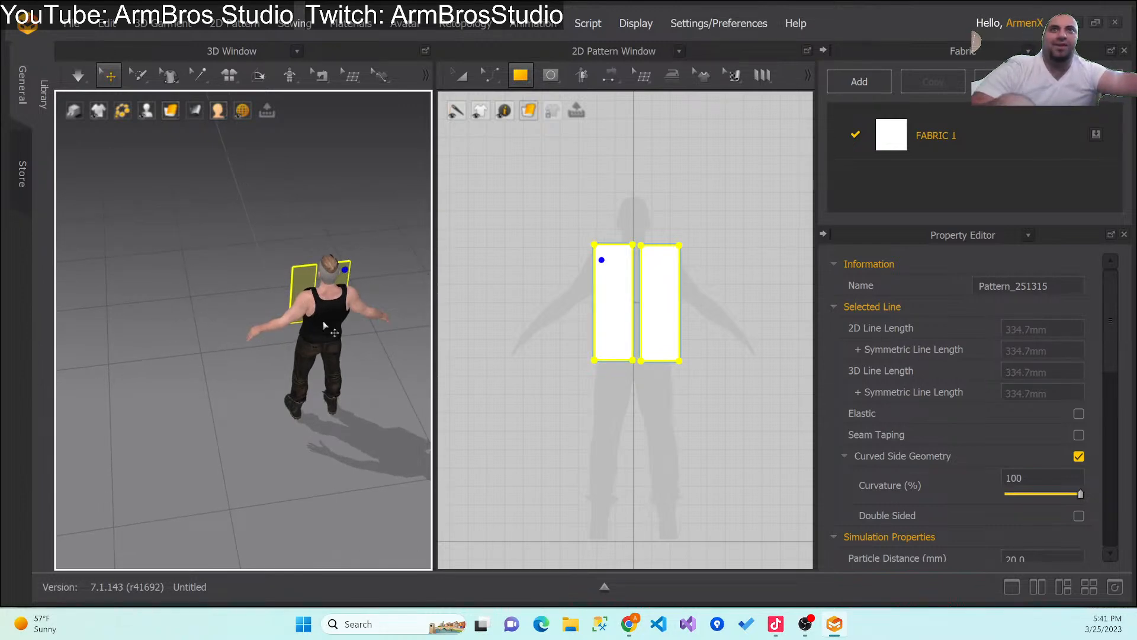
left_click_drag(323, 324, 330, 363)
right_click_drag(310, 386, 370, 350)
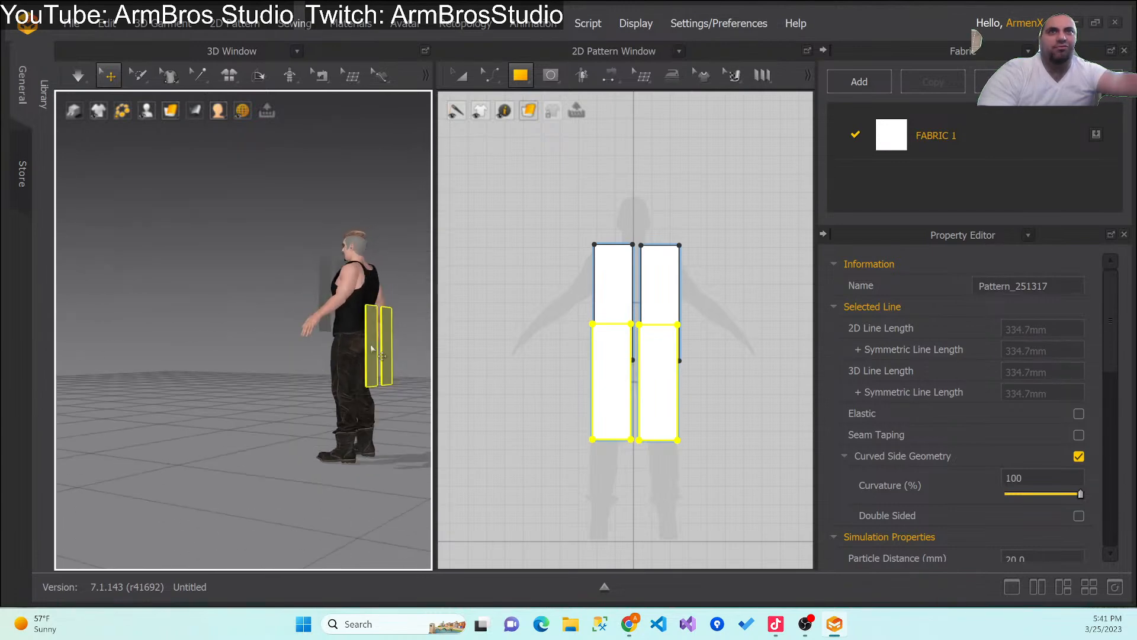
left_click(369, 333)
left_click_drag(368, 289, 365, 237)
left_click(251, 307)
Step: Flip the normals of both back patterns so their outer faces point away from the avatar
right_click_drag(251, 307, 332, 375)
right_click_drag(320, 281, 400, 312)
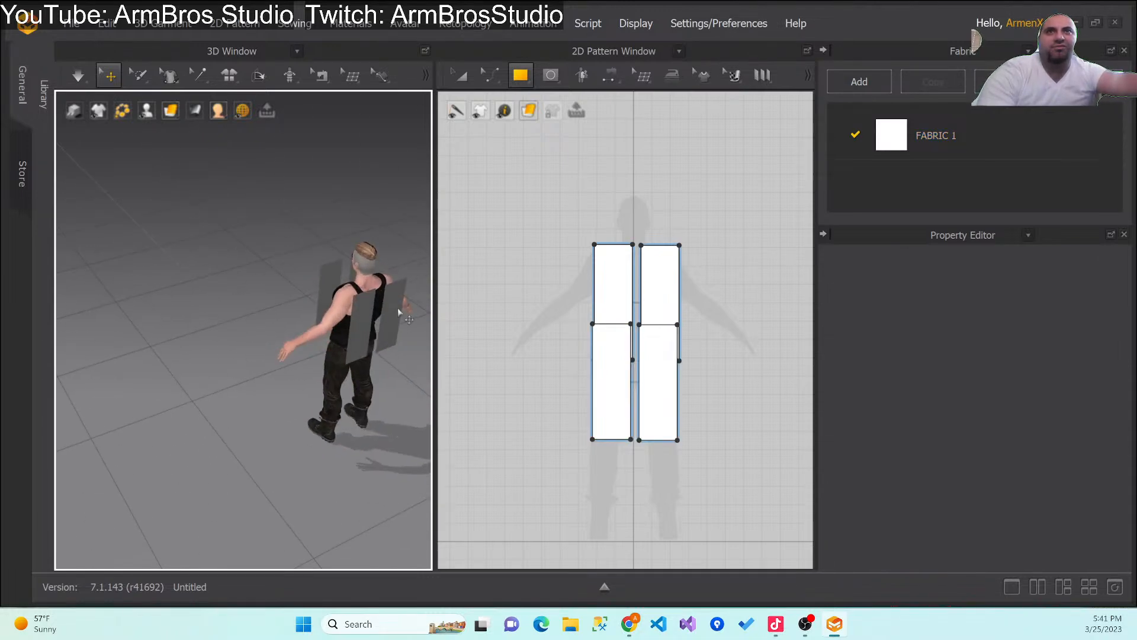
scroll(395, 319, "down", 2)
scroll(395, 311, "up", 6)
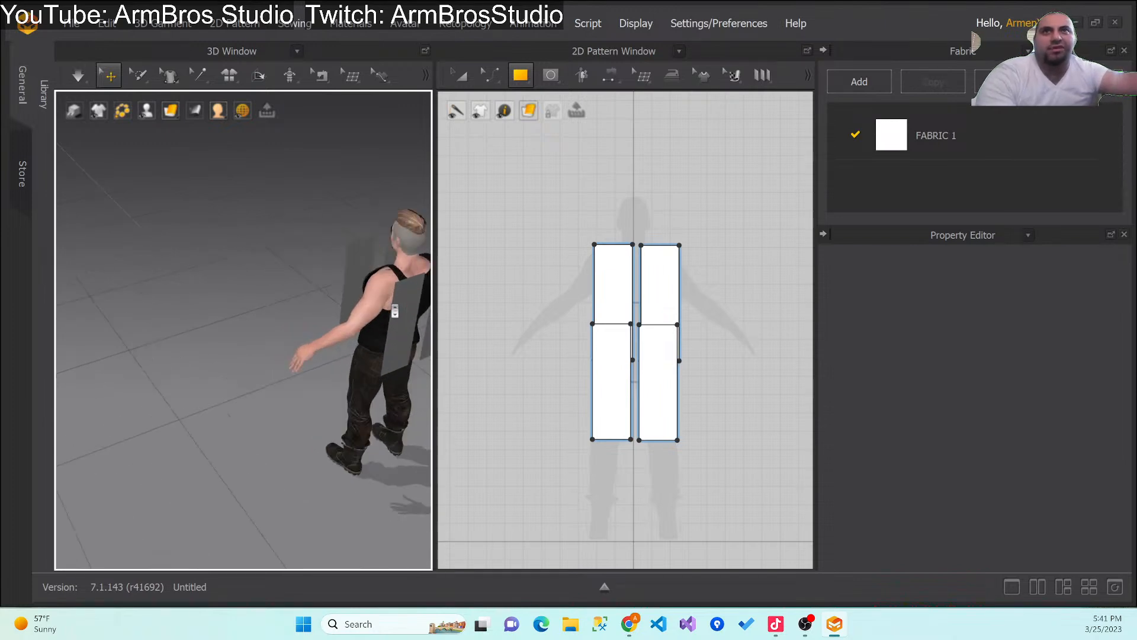
middle_click_drag(344, 289, 172, 288)
scroll(173, 288, "up", 4)
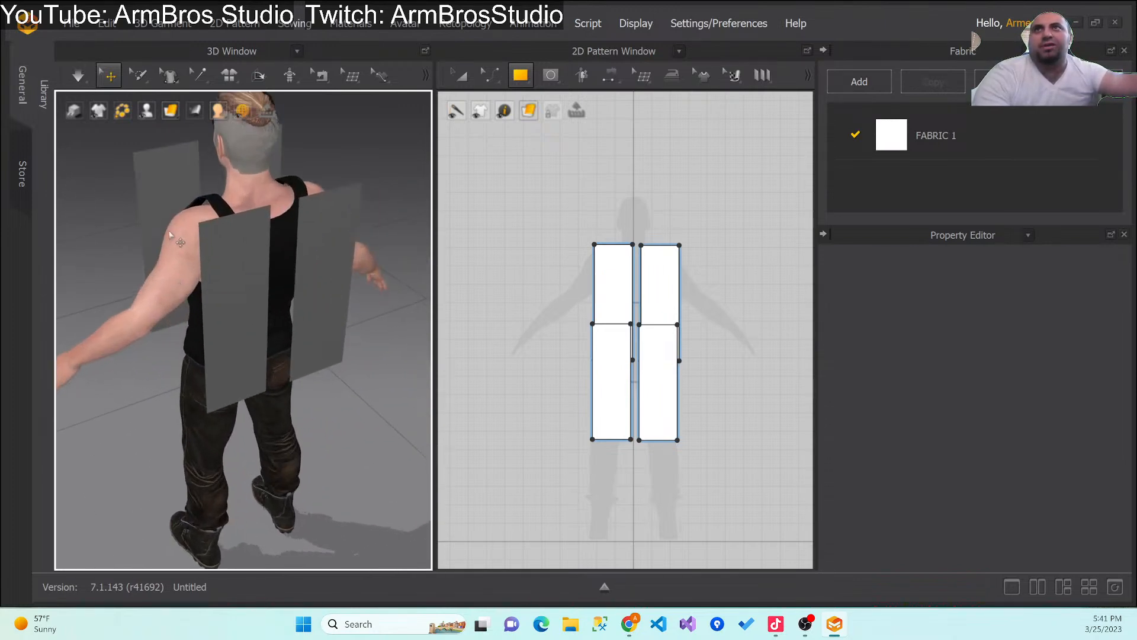
left_click(181, 232)
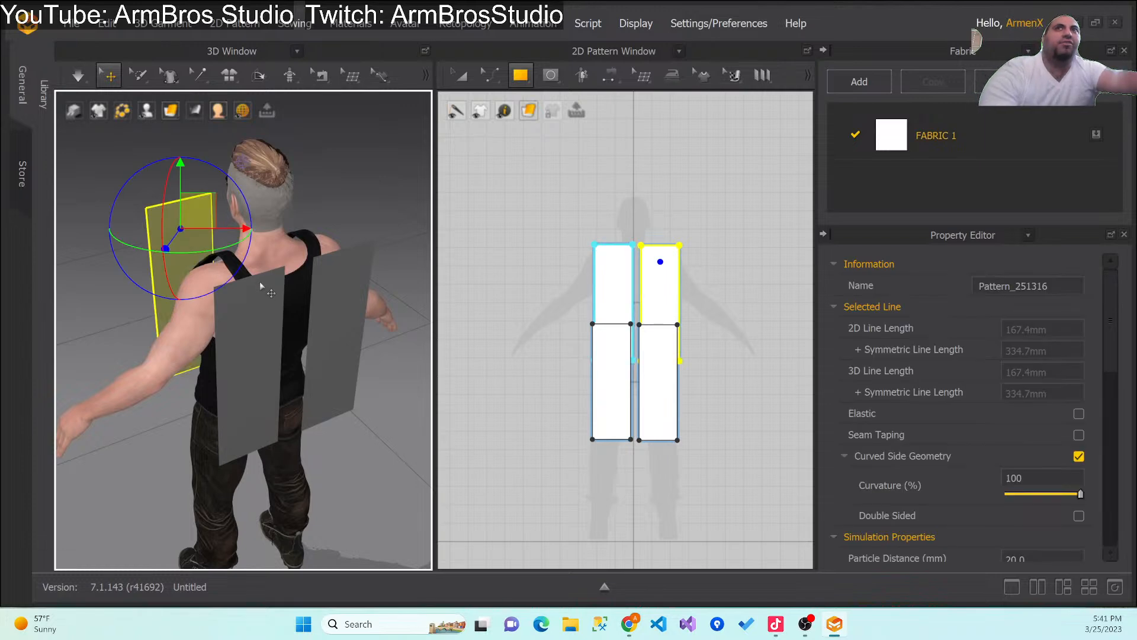
left_click(220, 319)
middle_click_drag(220, 319, 325, 368)
middle_click_drag(237, 285, 108, 207)
left_click(332, 318)
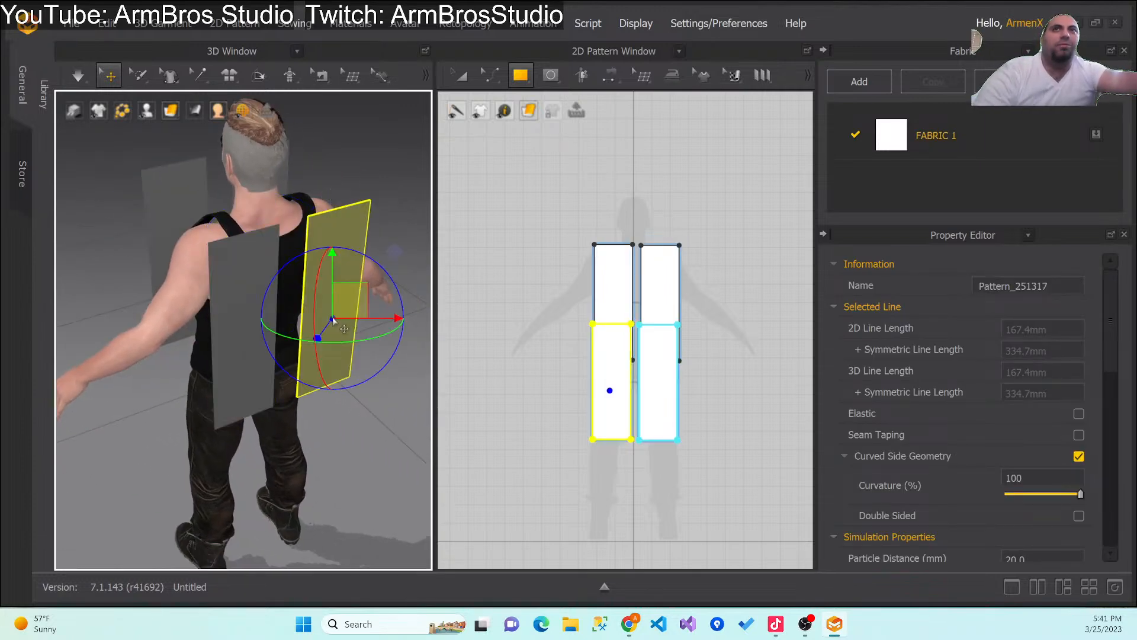
left_click(247, 313)
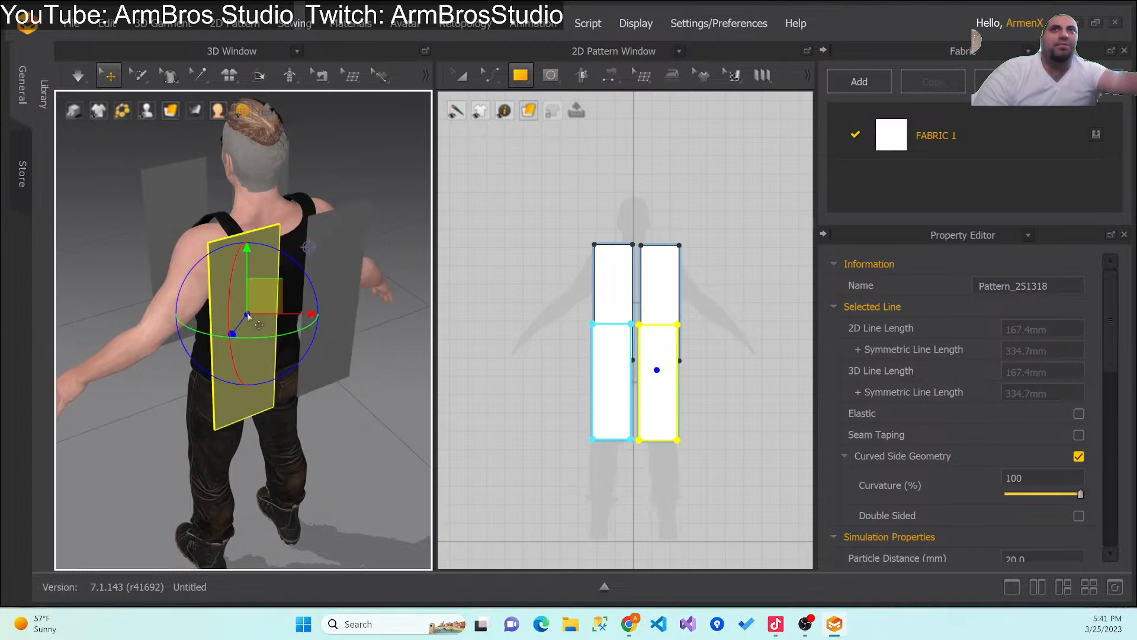
left_click(328, 289, "shift")
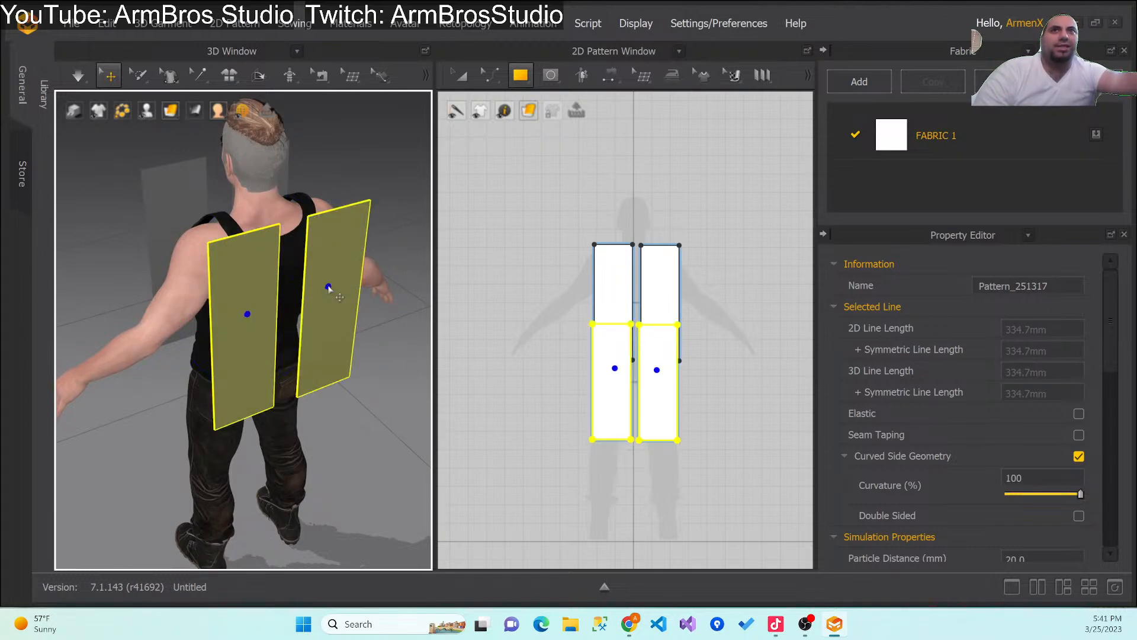
right_click(244, 294)
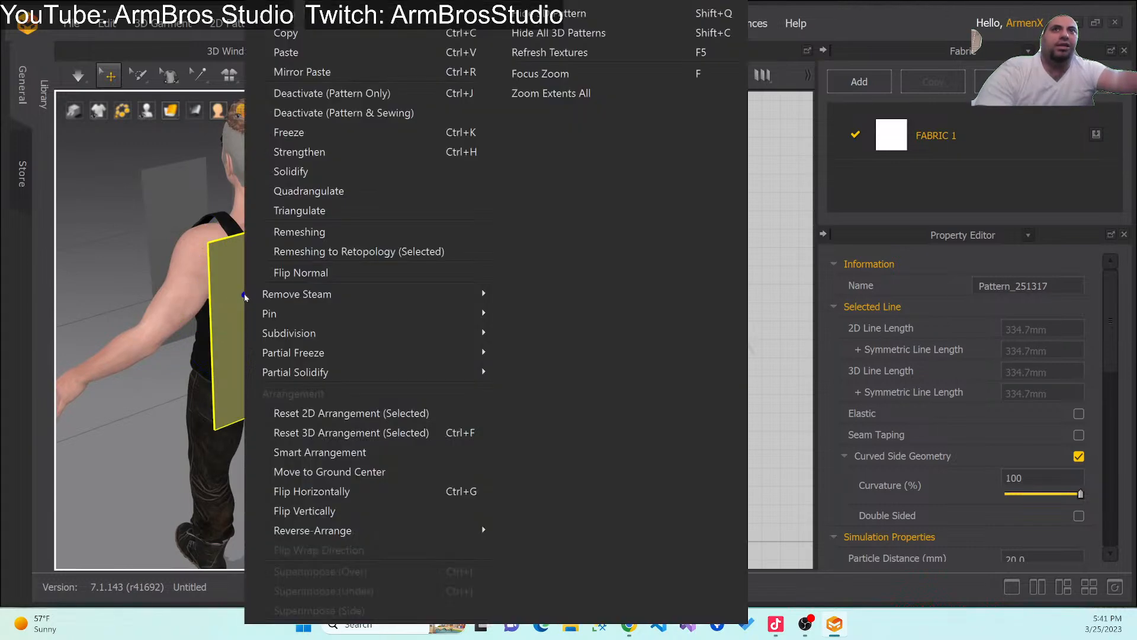
left_click(292, 273)
left_click(118, 200)
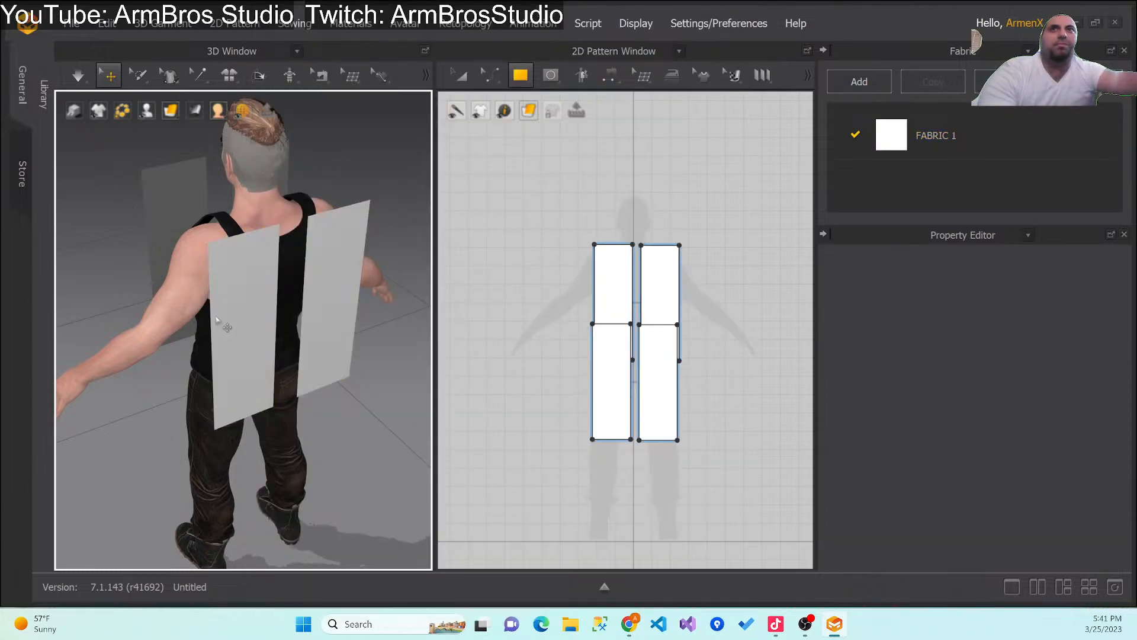
Step: Try the Normal simulation on the unsewn front and back patterns, and undo the drape
right_click_drag(166, 343, 359, 415)
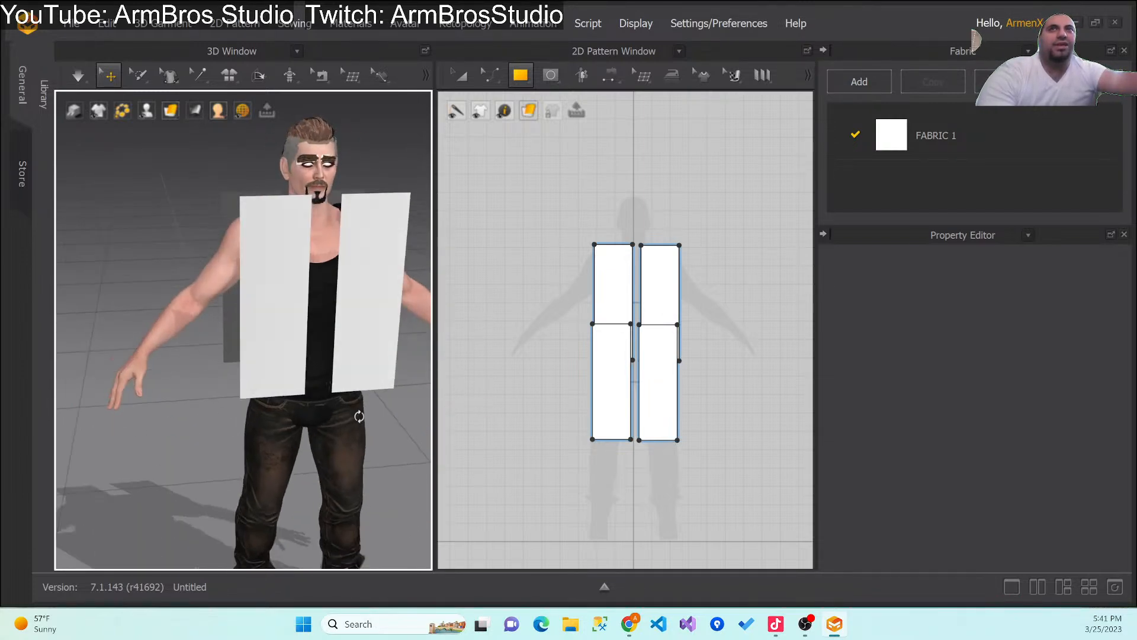
left_click(83, 76)
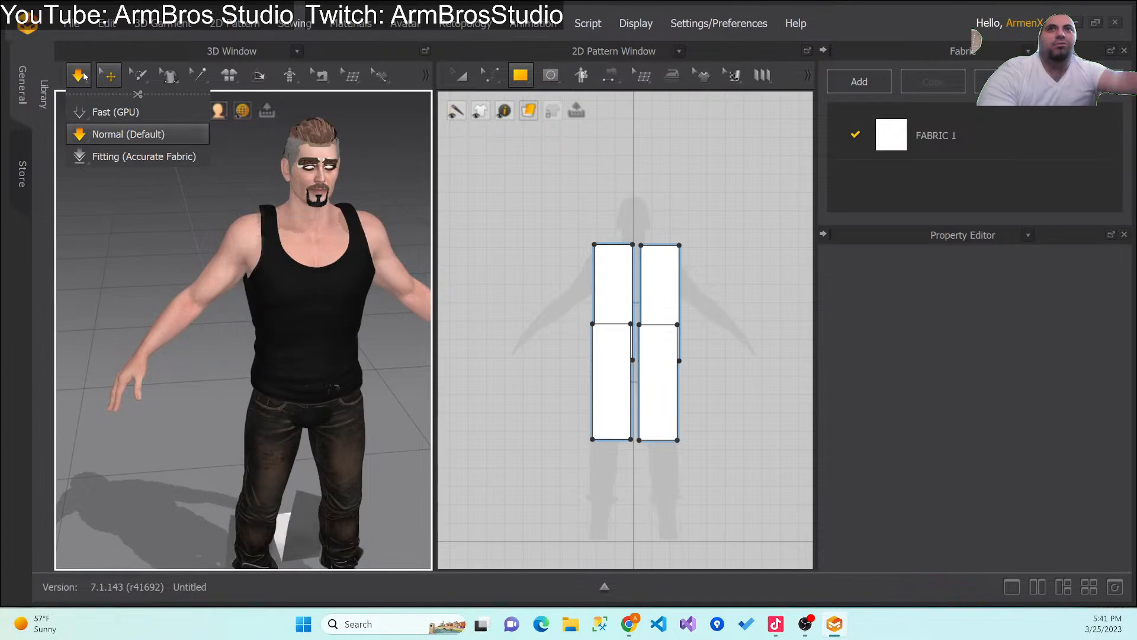
key("ctrl+z")
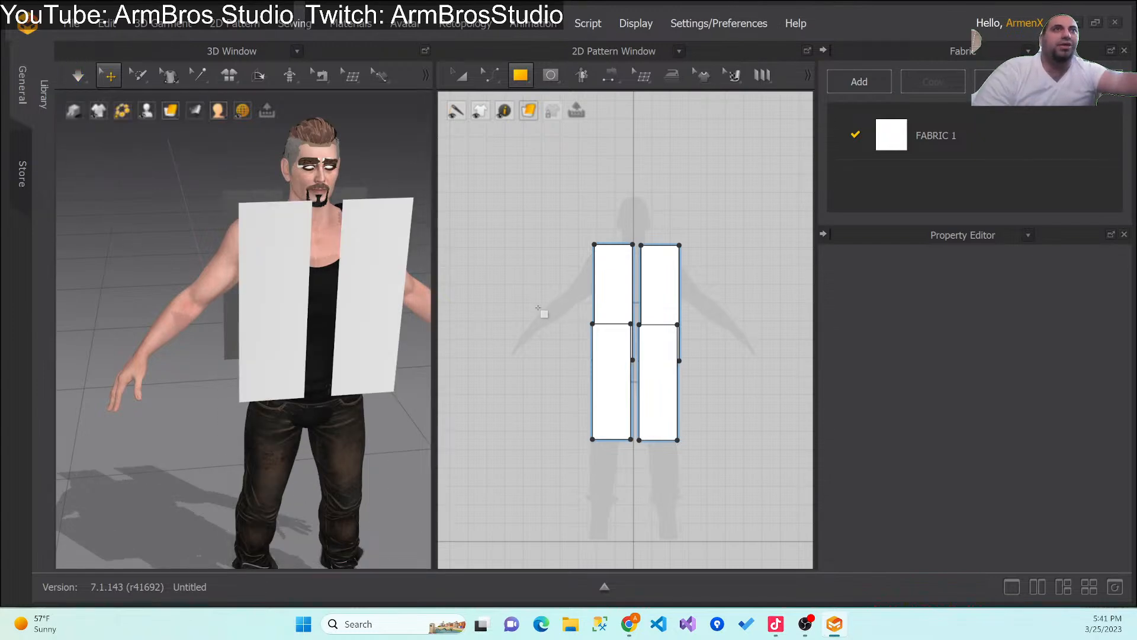
Step: Join the facing inner vertical edges of the two front patterns with Segment Sewing
right_click_drag(413, 351, 387, 344)
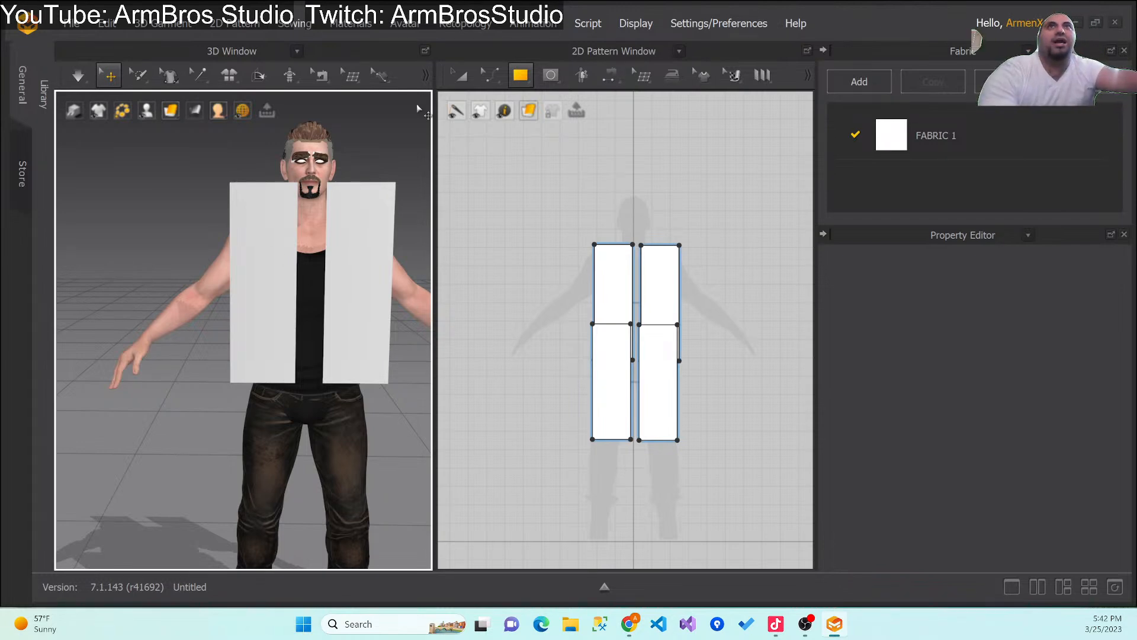
left_click(318, 76)
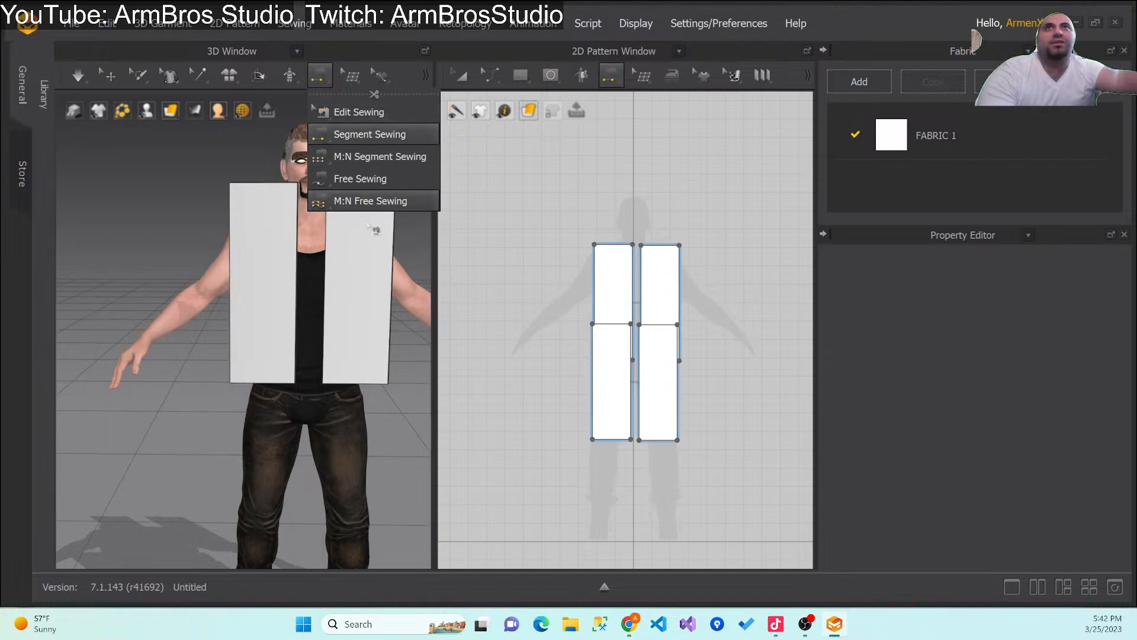
left_click(298, 280)
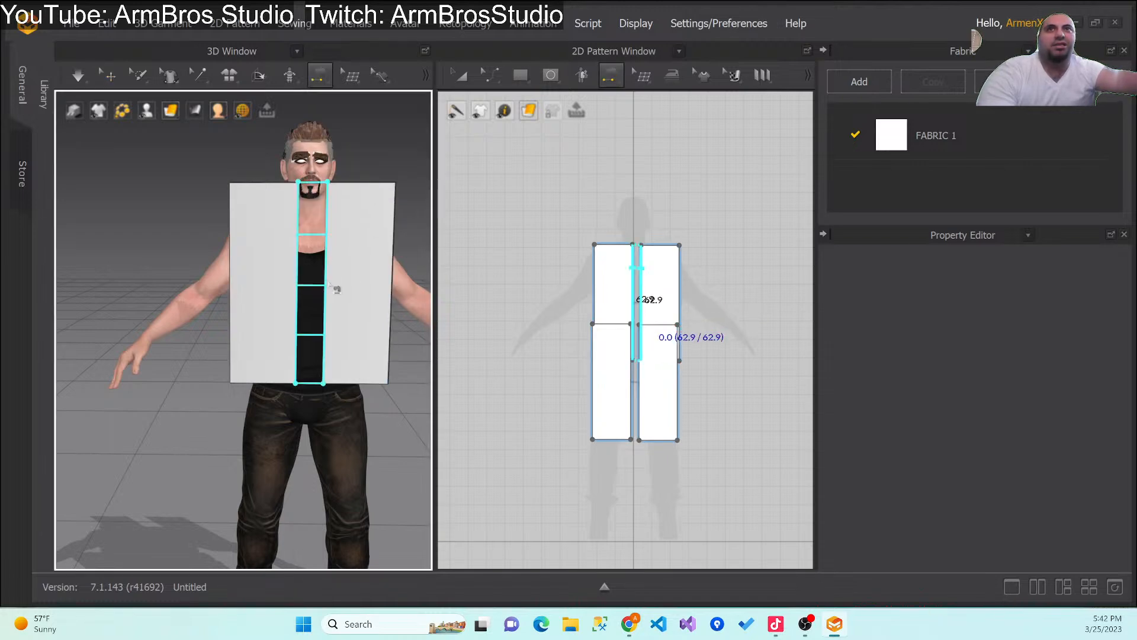
left_click(335, 289)
left_click(230, 249)
Step: Test the front seam with the Normal simulation, and undo the drape
left_click(83, 76)
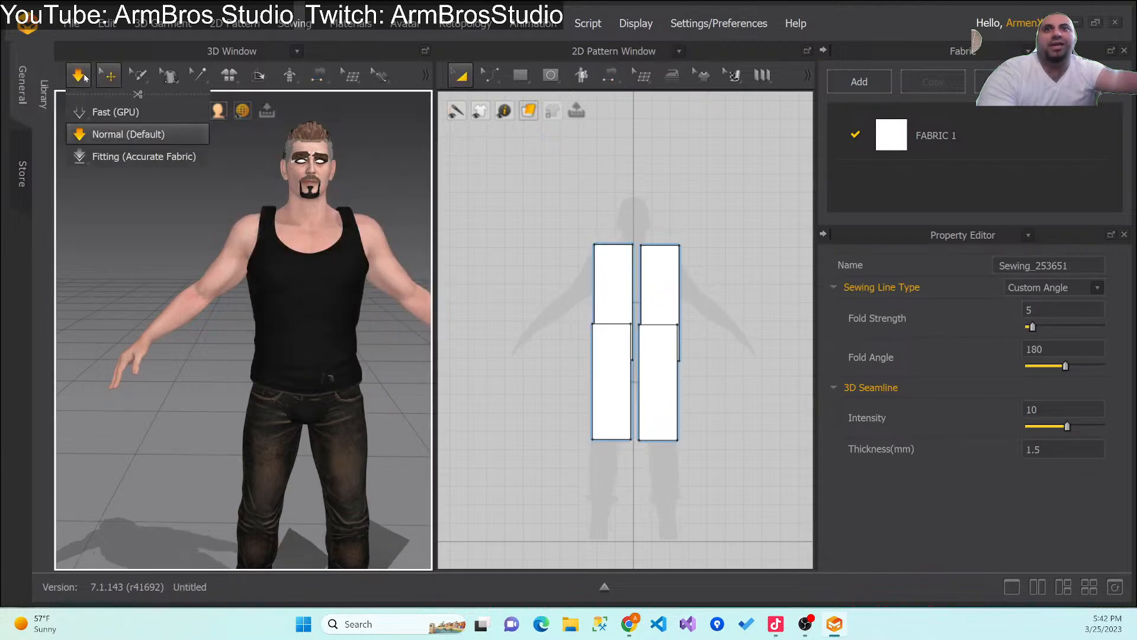
key("ctrl+z")
Step: Sew the top edge of the front pattern to the top edge of the back pattern behind it with Segment Sewing
right_click_drag(161, 281, 345, 329)
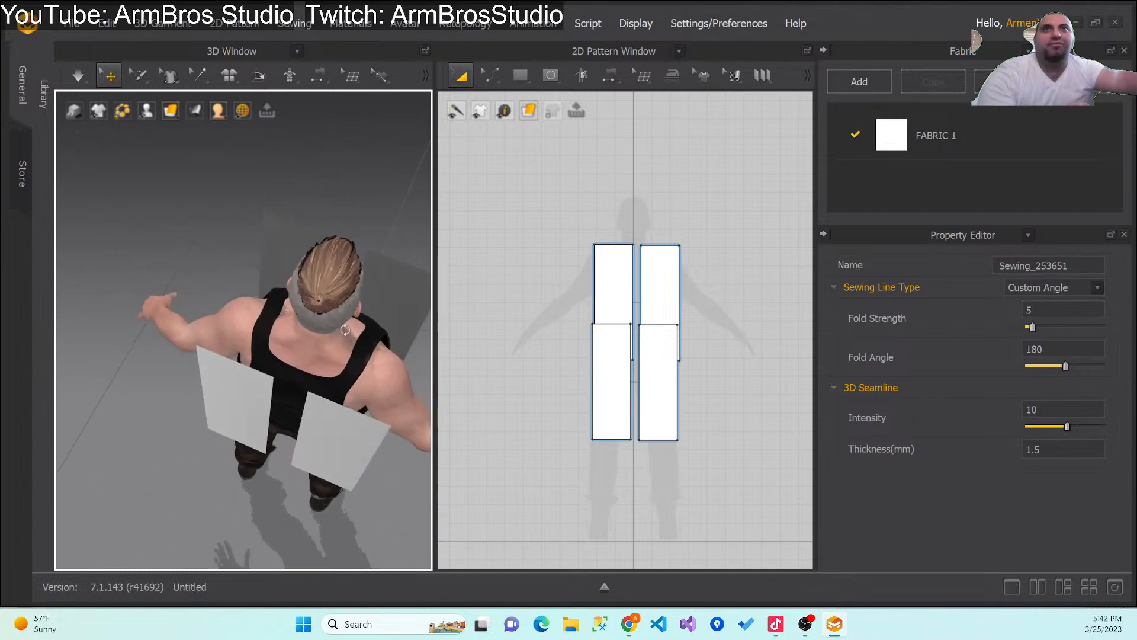
right_click_drag(332, 394, 209, 206)
left_click(211, 230)
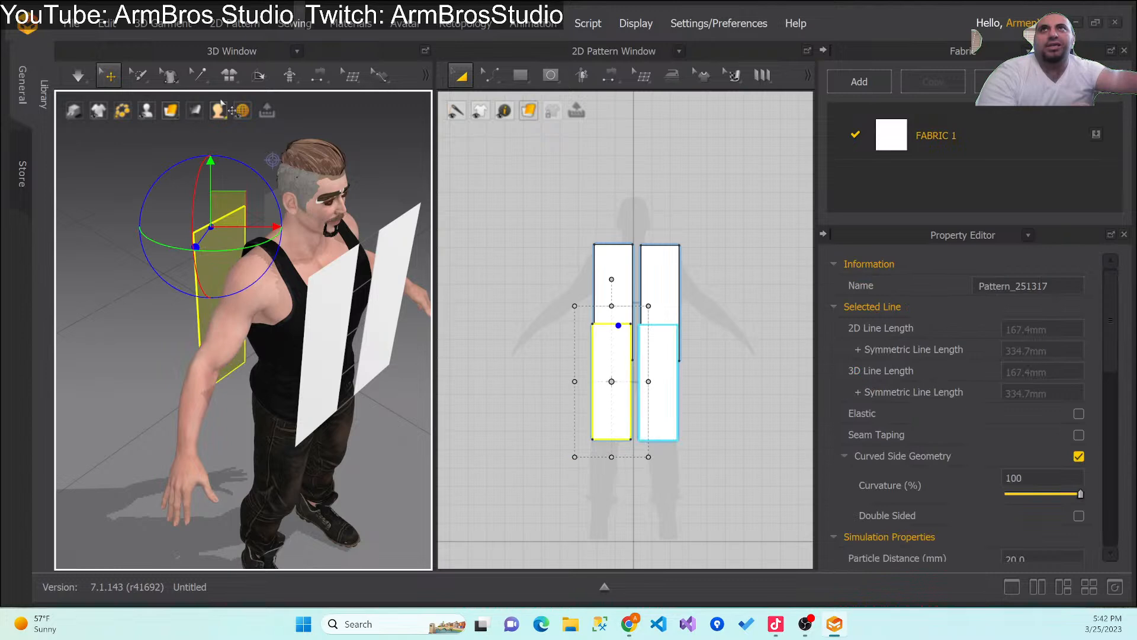
left_click(318, 75)
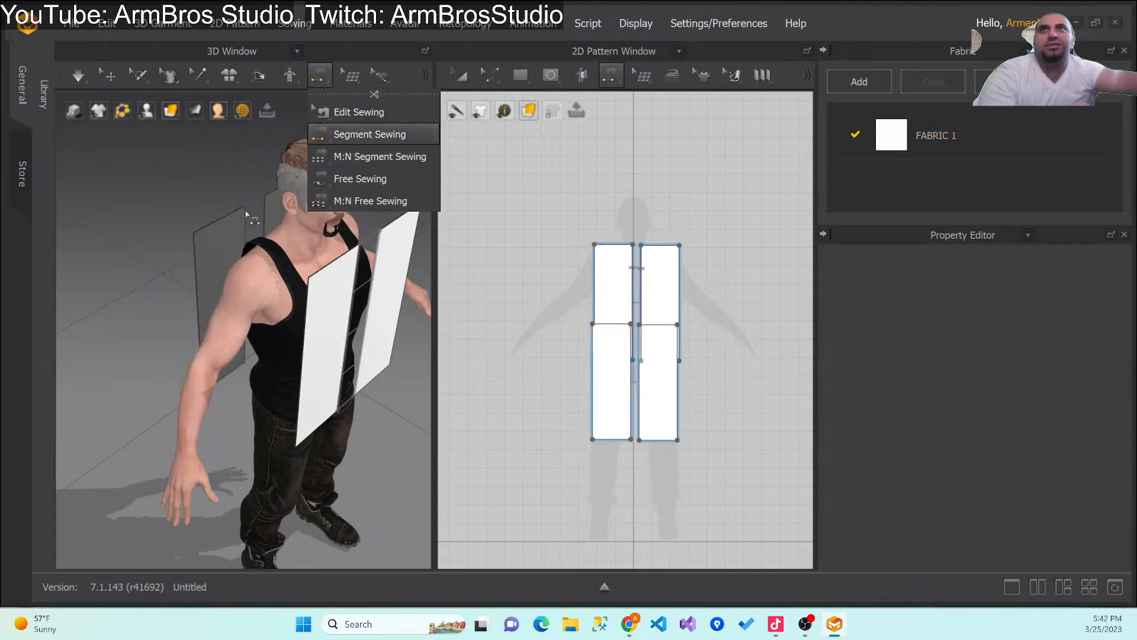
left_click(333, 266)
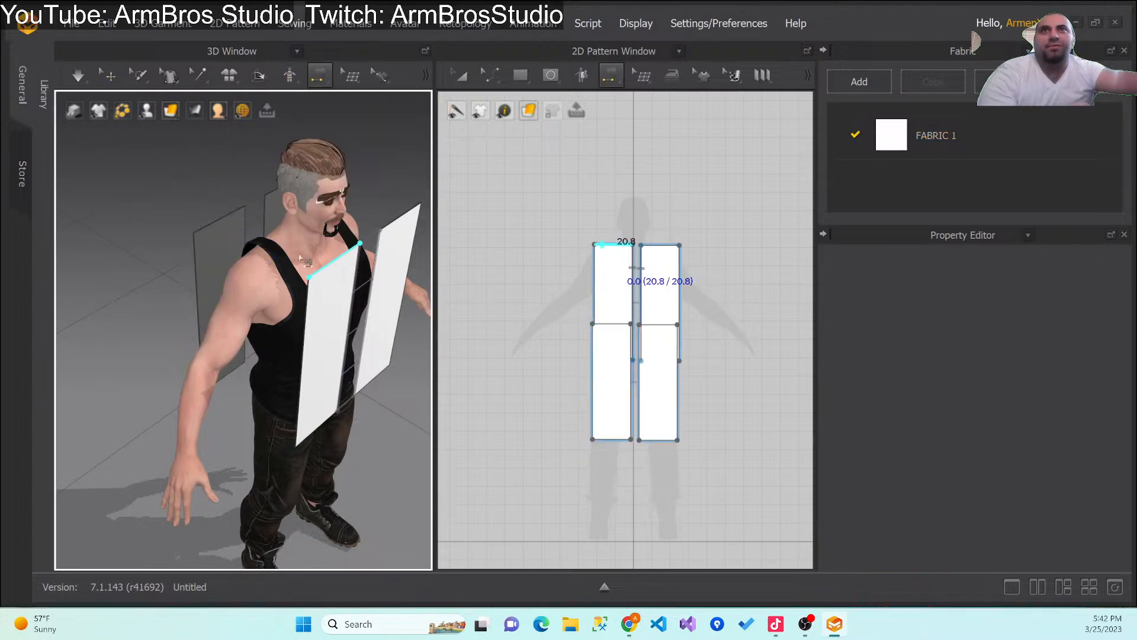
left_click(221, 225)
Step: Test the shoulder seams with the Normal simulation, and undo the drape
mouse_move(243, 255)
right_mouse_down()
mouse_move(200, 326)
mouse_move(228, 251)
right_mouse_up()
left_click(81, 77)
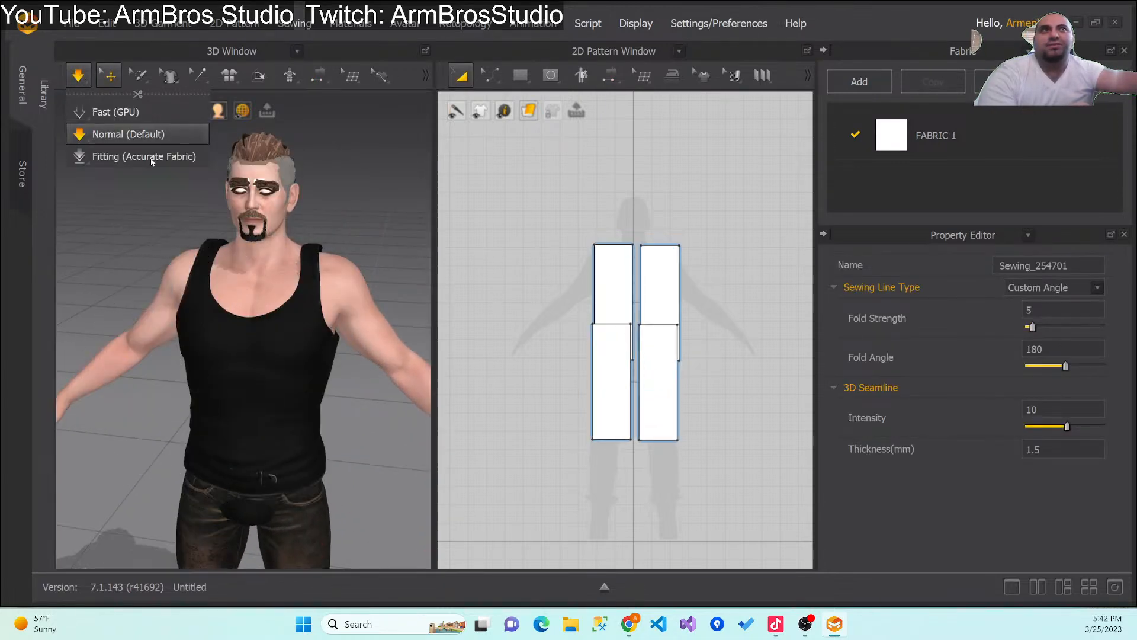
left_click(134, 142)
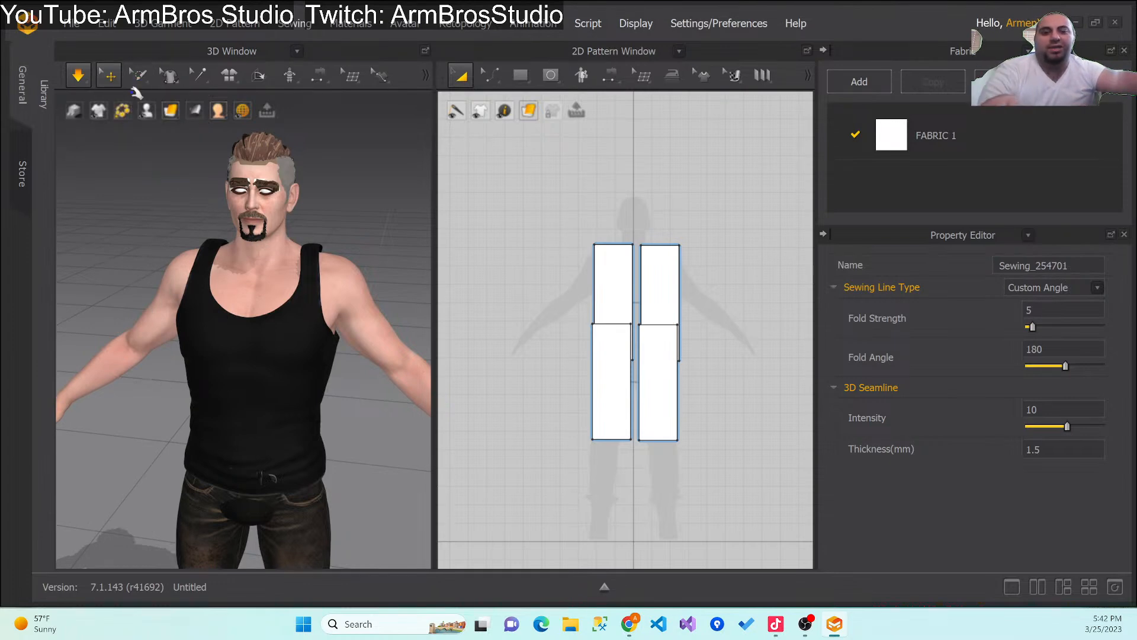
key("ctrl+z")
right_click_drag(198, 245, 256, 246)
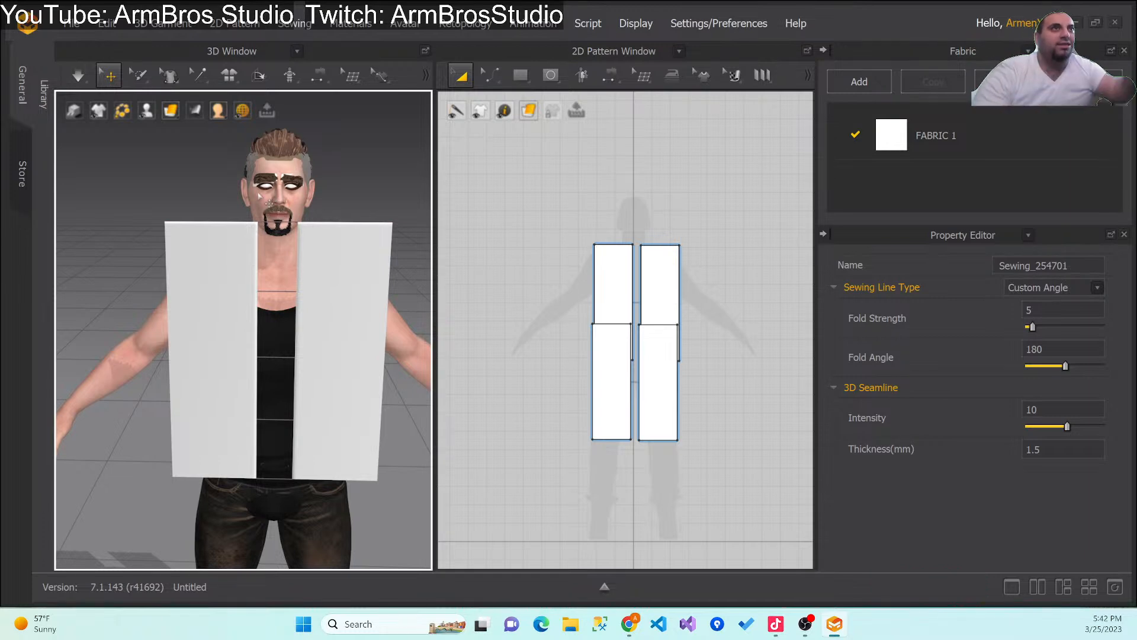
right_click(597, 478)
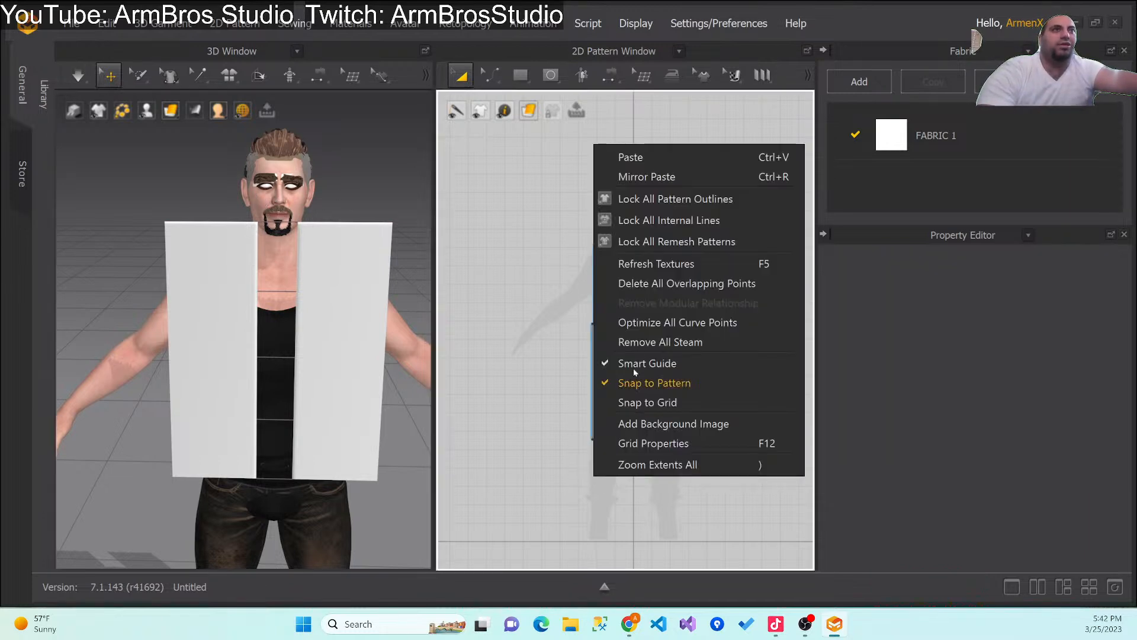
left_click(371, 309)
left_click(252, 293)
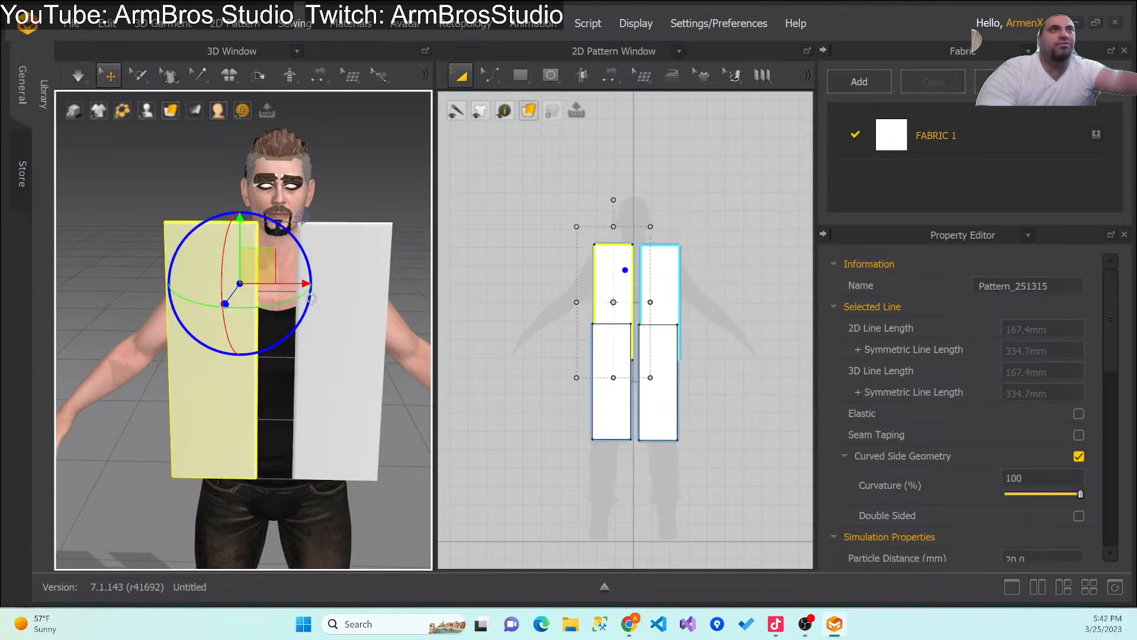
left_click(354, 343)
left_click(249, 314)
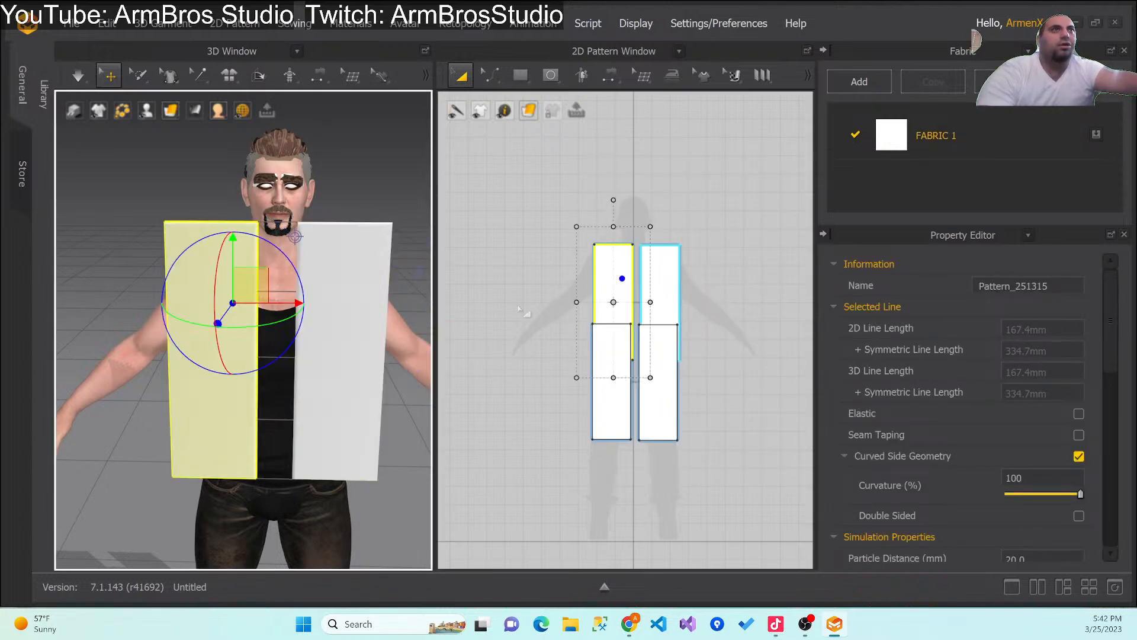
left_click(600, 209)
left_click(609, 250)
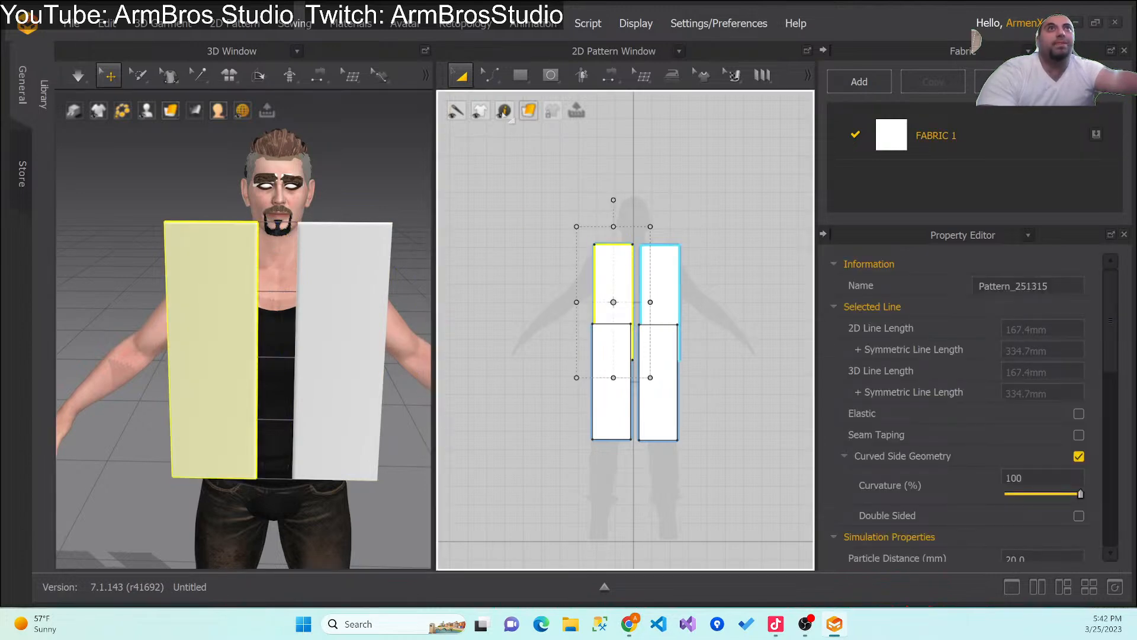
Step: Try to shape a neckline by lowering the inner top corners of the mirrored front patterns and curving their top edges with Edit Curve Point
left_click(489, 77)
left_click(550, 156)
right_click(692, 214)
left_click(625, 260)
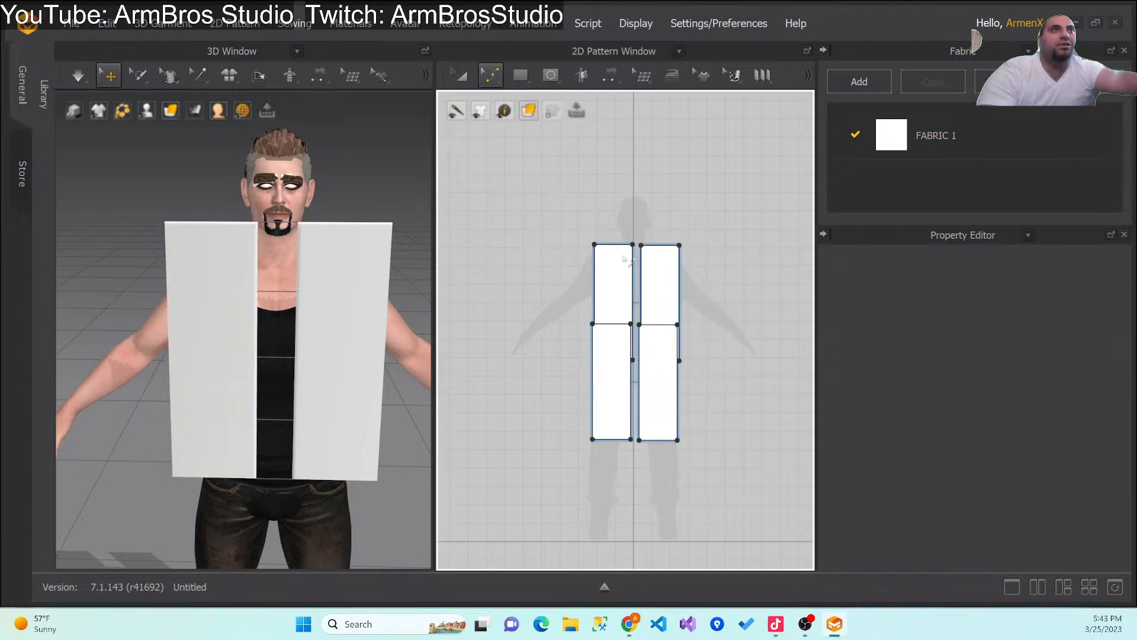
left_click(285, 261)
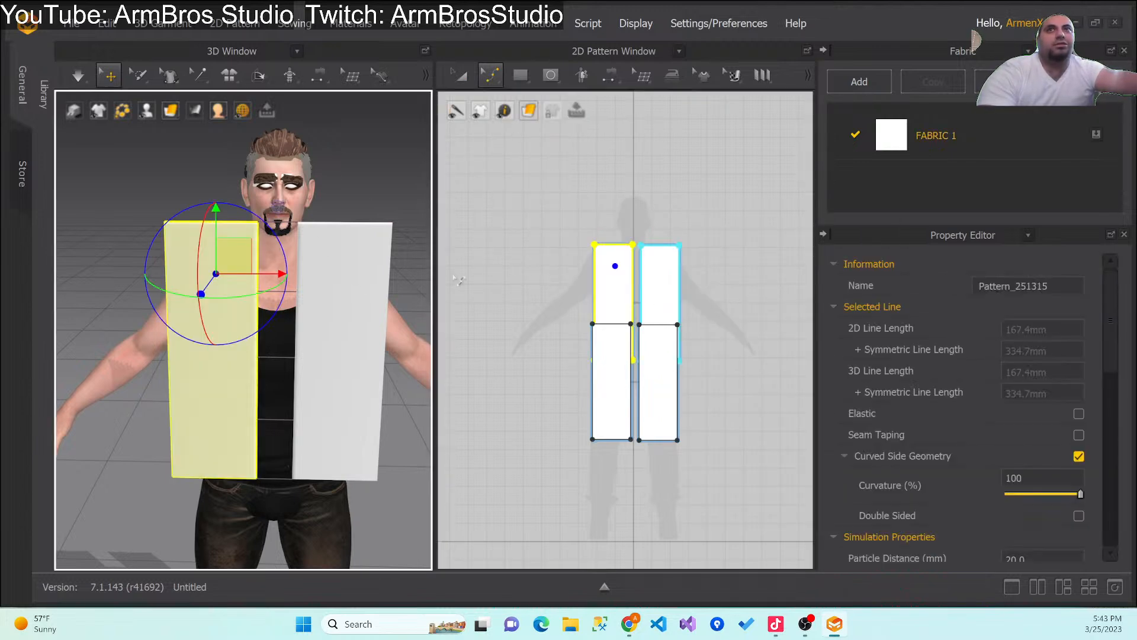
left_click(632, 246)
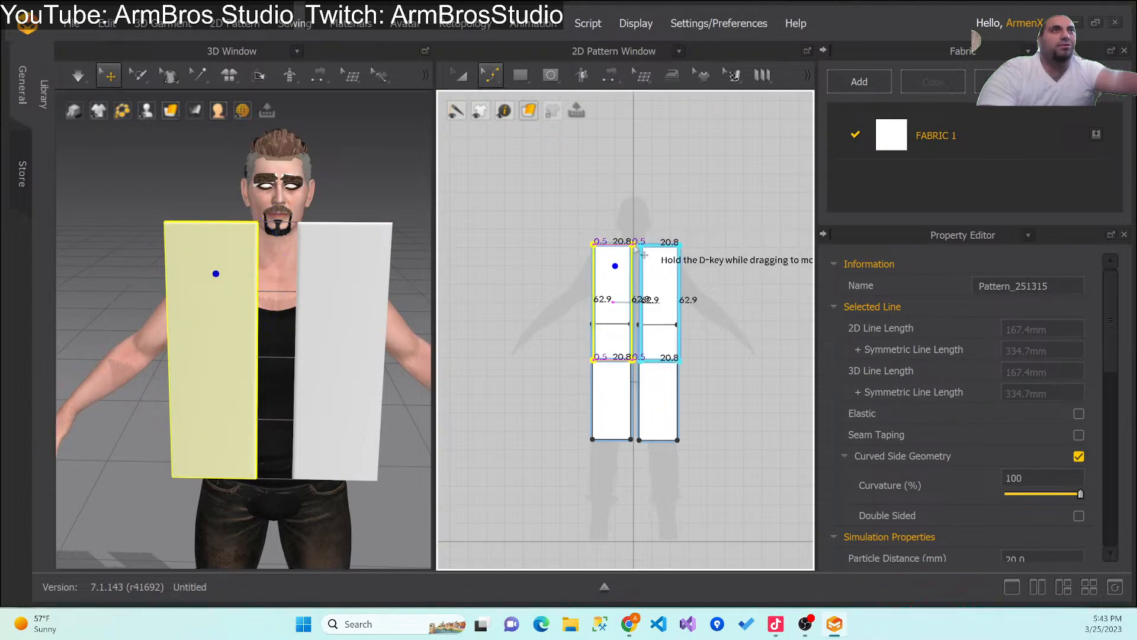
mouse_move(632, 255)
left_mouse_down()
mouse_move(616, 265)
mouse_move(634, 258)
left_mouse_up()
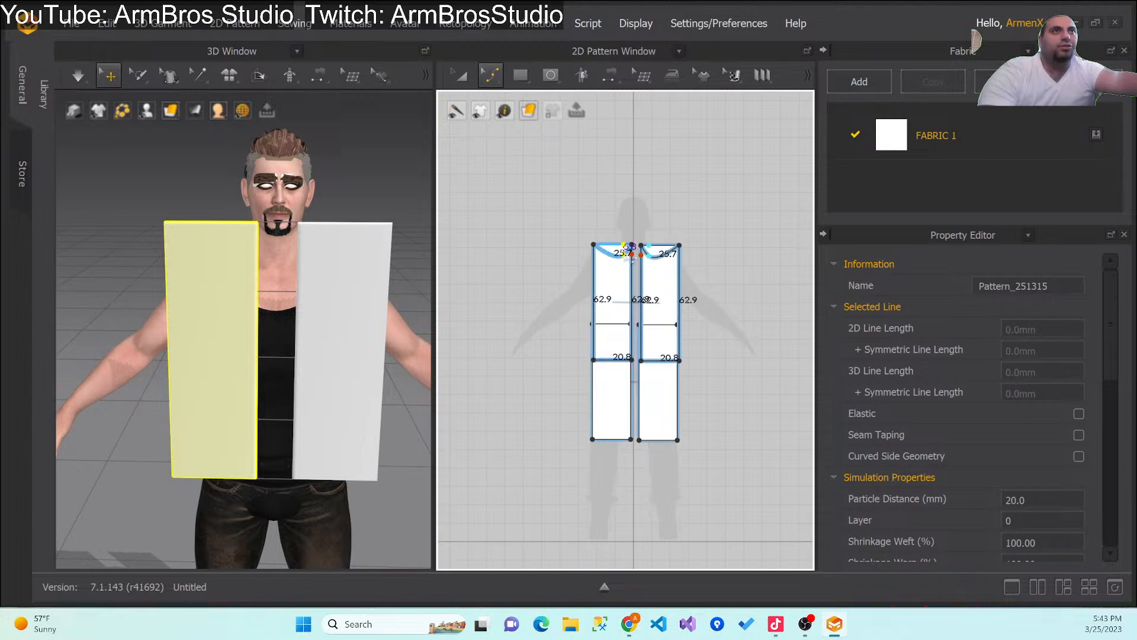
mouse_move(614, 245)
left_mouse_down()
mouse_move(632, 246)
mouse_move(629, 271)
mouse_move(613, 257)
mouse_move(620, 244)
mouse_move(617, 261)
left_mouse_up()
Step: Run the Normal simulation twice on the curved front patterns, undoing the drape each time
right_click_drag(164, 315, 217, 326)
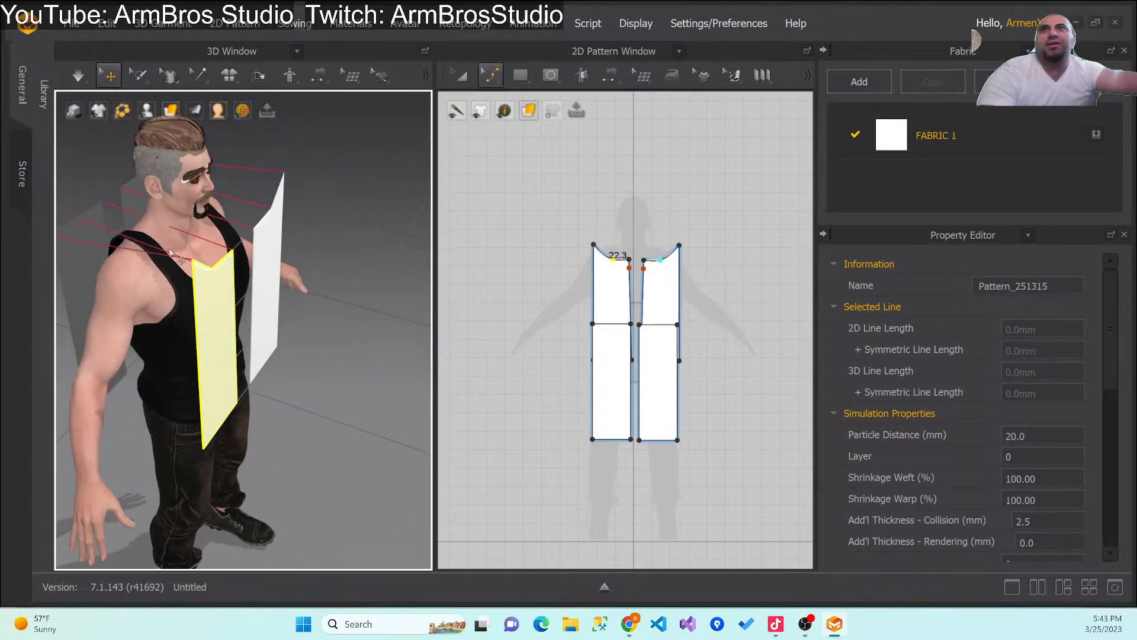
left_click(82, 75)
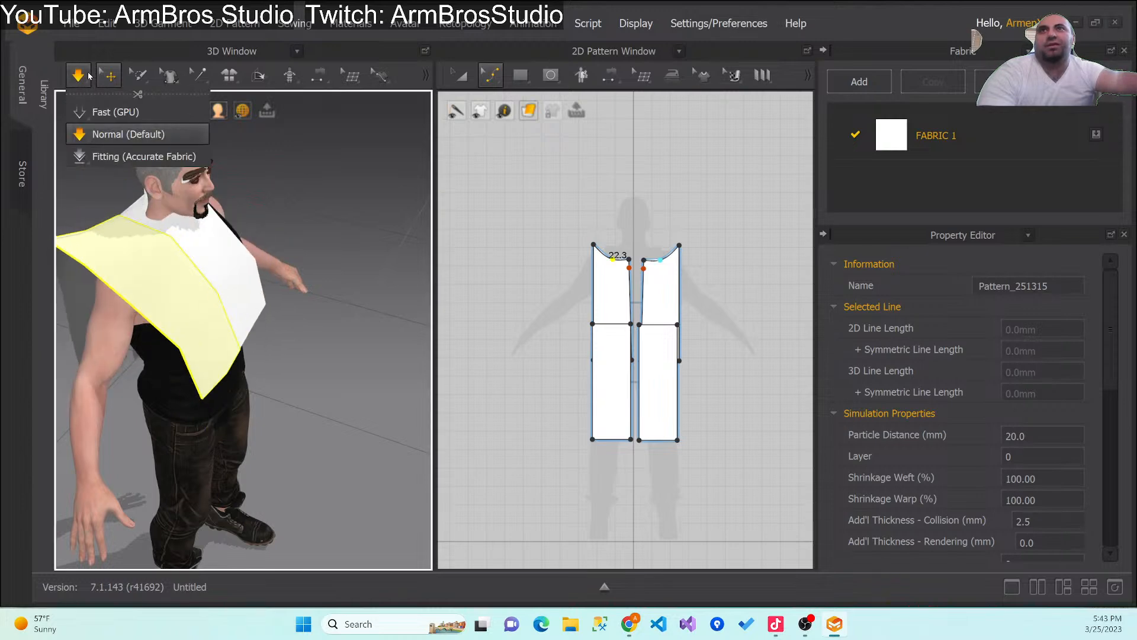
right_click_drag(267, 332, 193, 363)
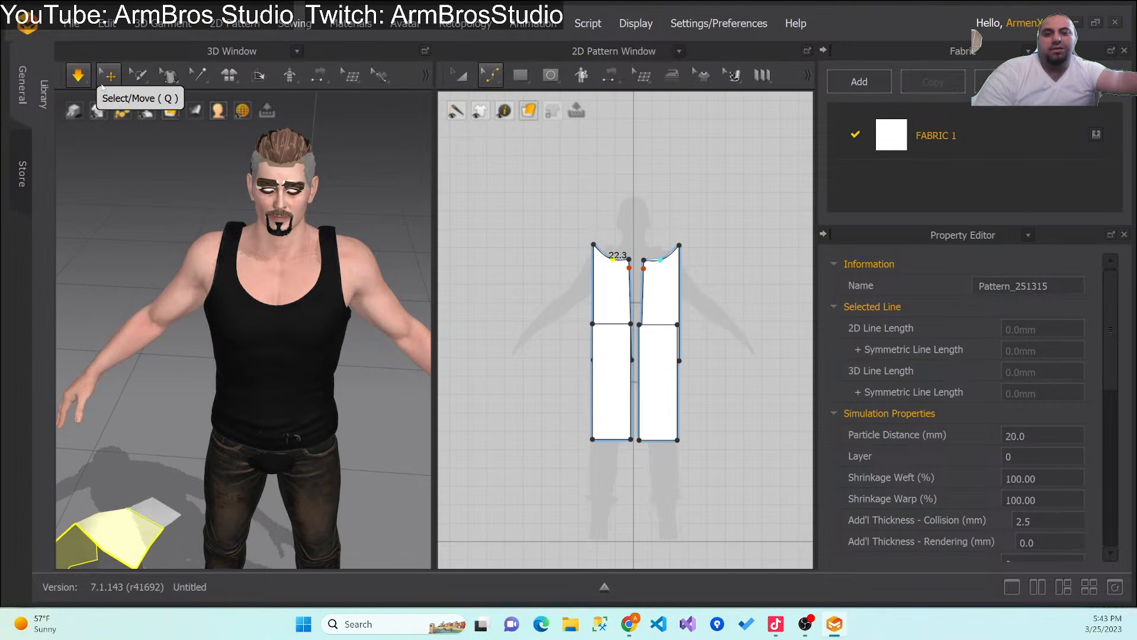
key("ctrl+z")
left_click(79, 75)
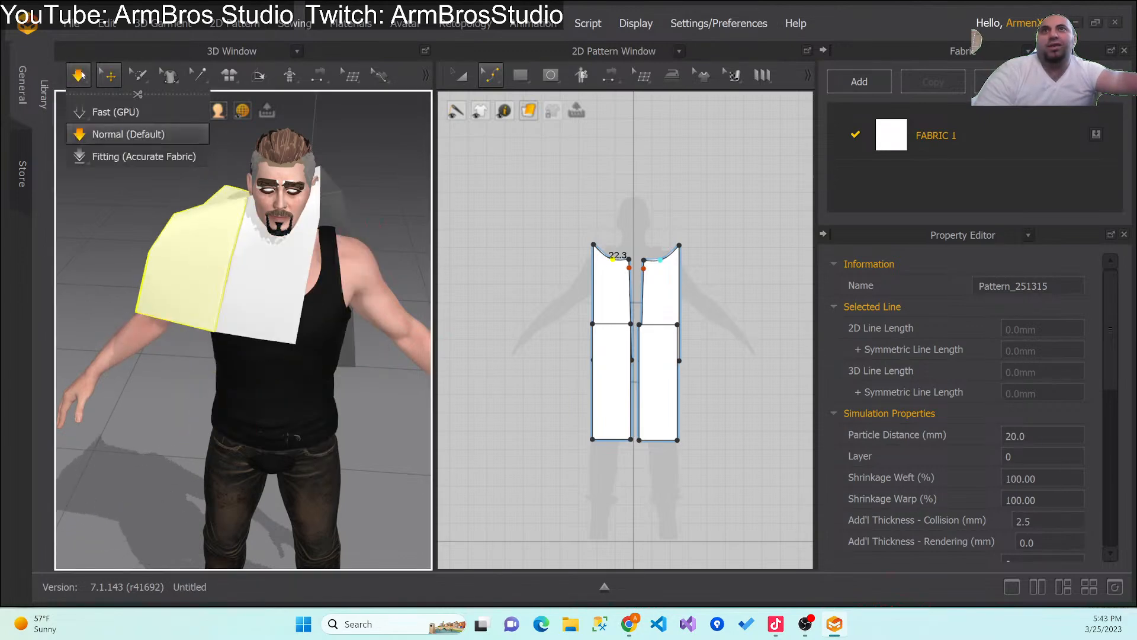
key("ctrl+z")
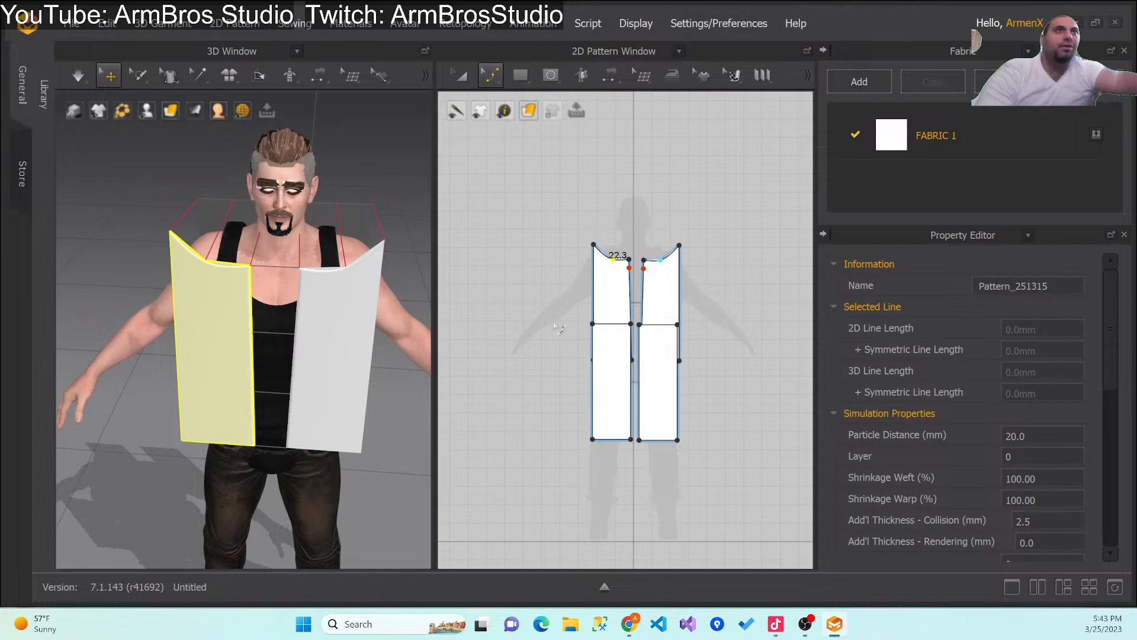
Step: Undo the curved top edges and lowered inner corners of the front patterns, restoring their rectangular outlines
right_click_drag(384, 307, 428, 351)
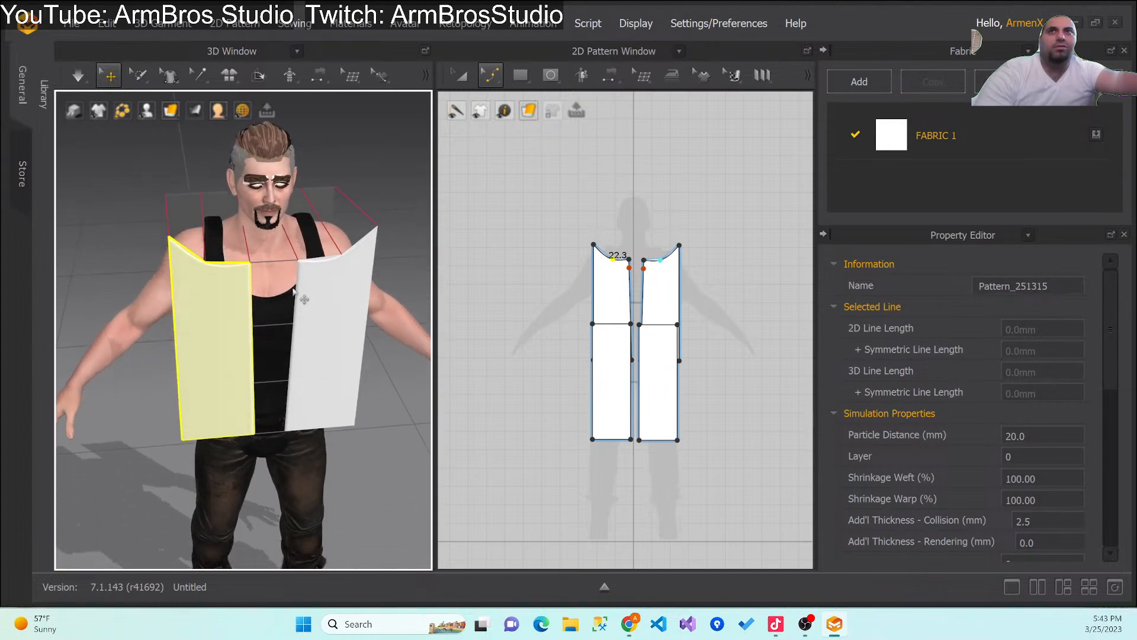
key("ctrl+z")
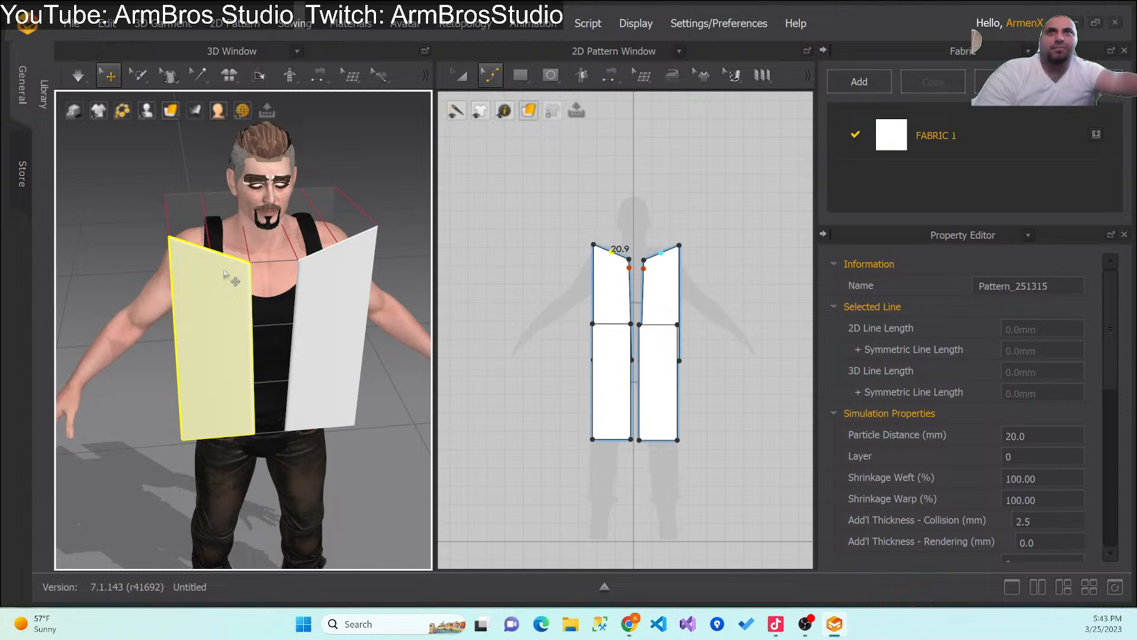
key("ctrl+z")
key("ctrl+z")
key("ctrl+z")
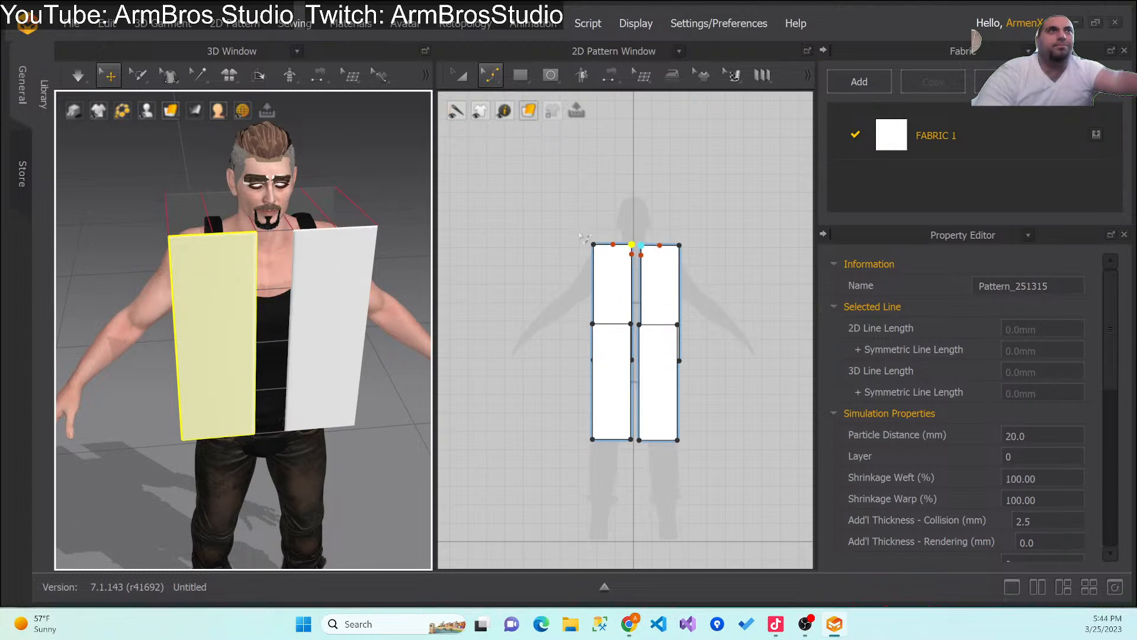
Step: Try Slash & Spread on the top edge of the front pattern
left_click(500, 86)
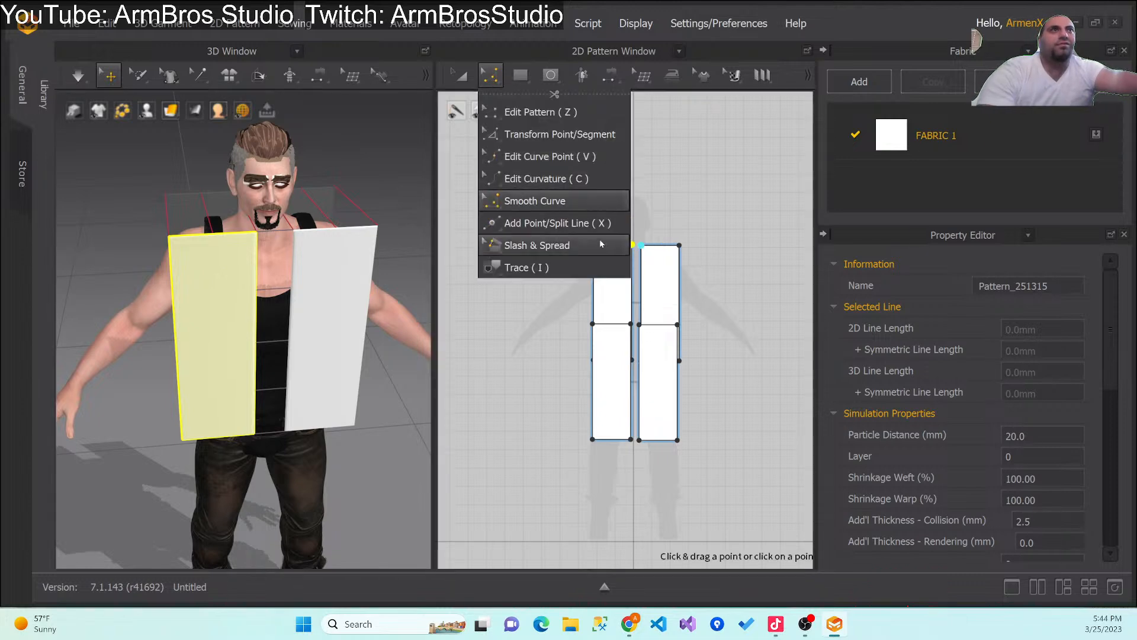
left_click(599, 243)
right_click(685, 212)
left_click(628, 249)
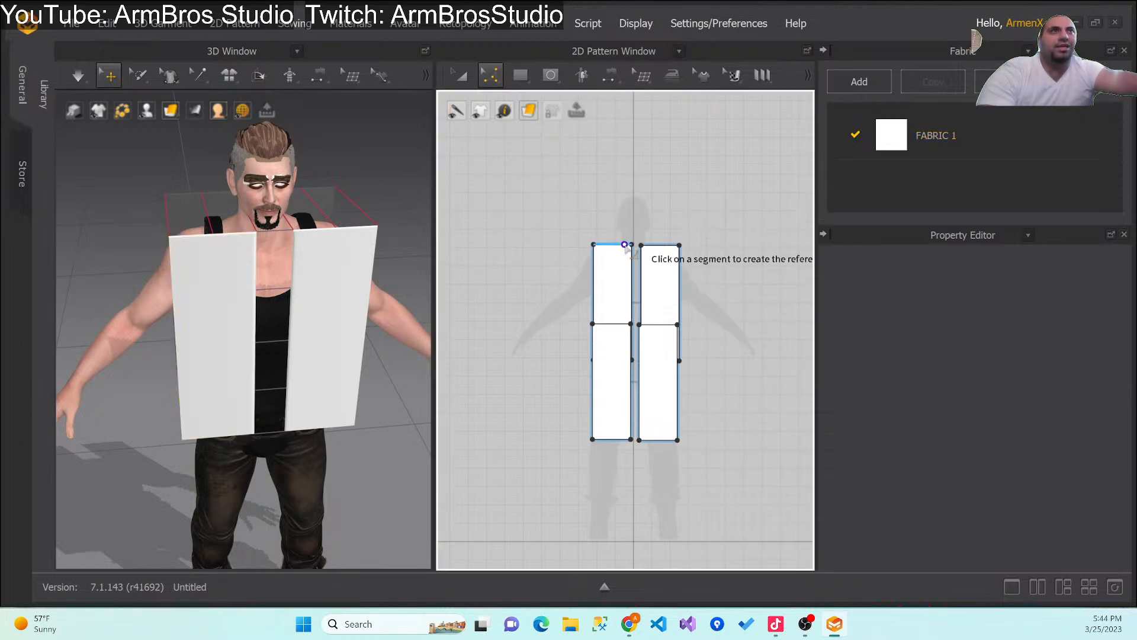
left_click(631, 253)
left_click(617, 269)
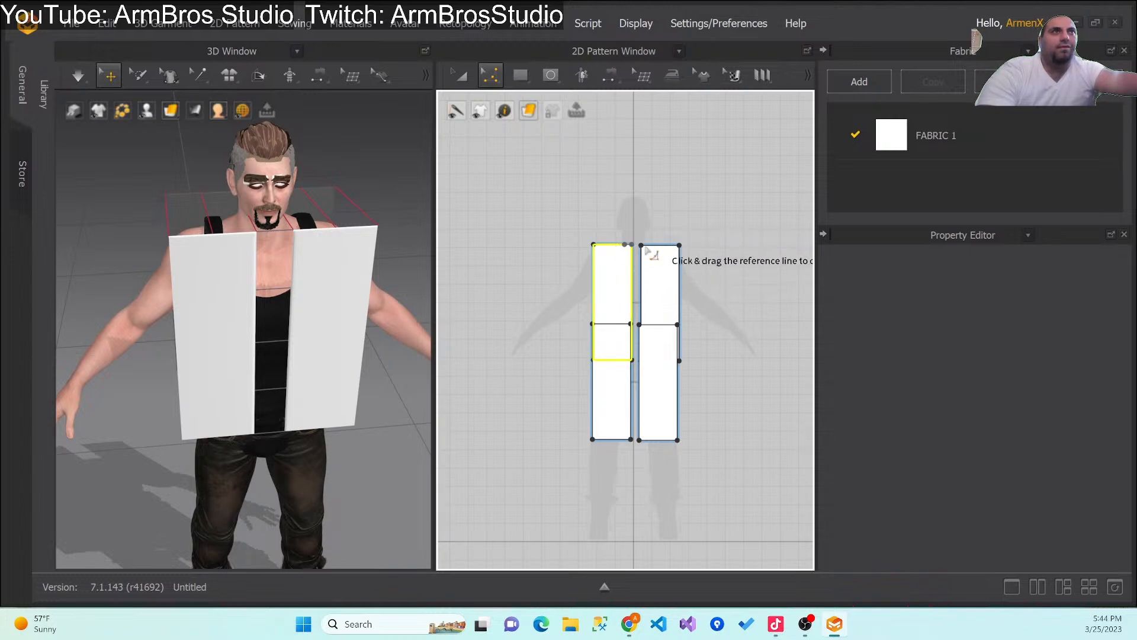
Step: With Edit Curve Point, arch the front patterns' top edges, lower their inner corners and pull the outer corners slightly inward and down
left_click(490, 74)
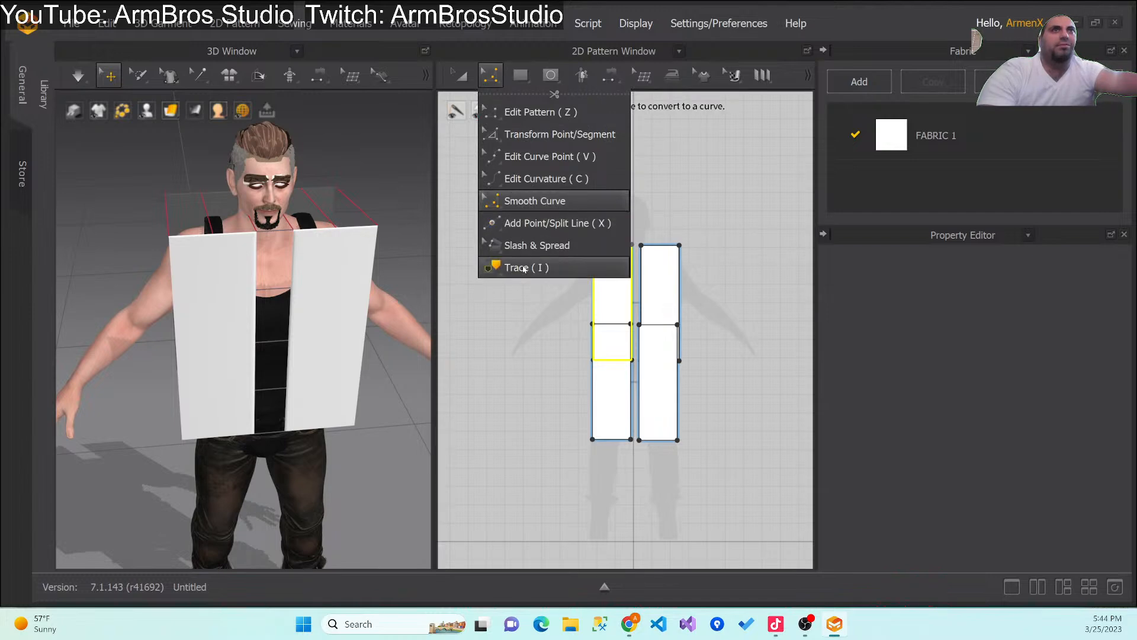
left_click(531, 156)
left_click(621, 253)
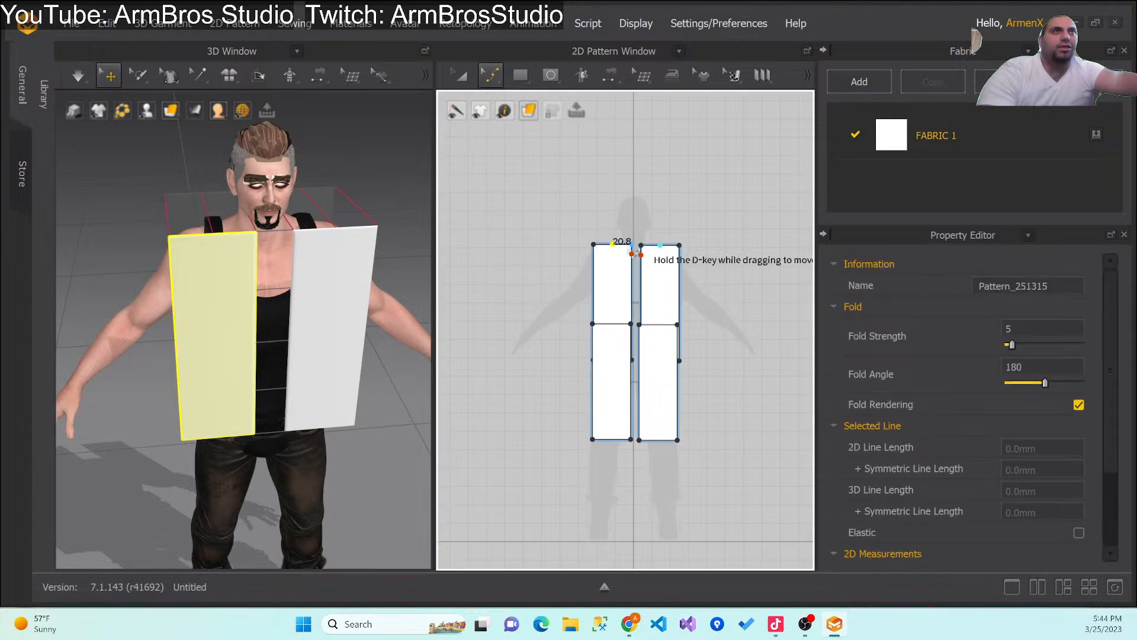
left_click_drag(632, 244, 600, 261)
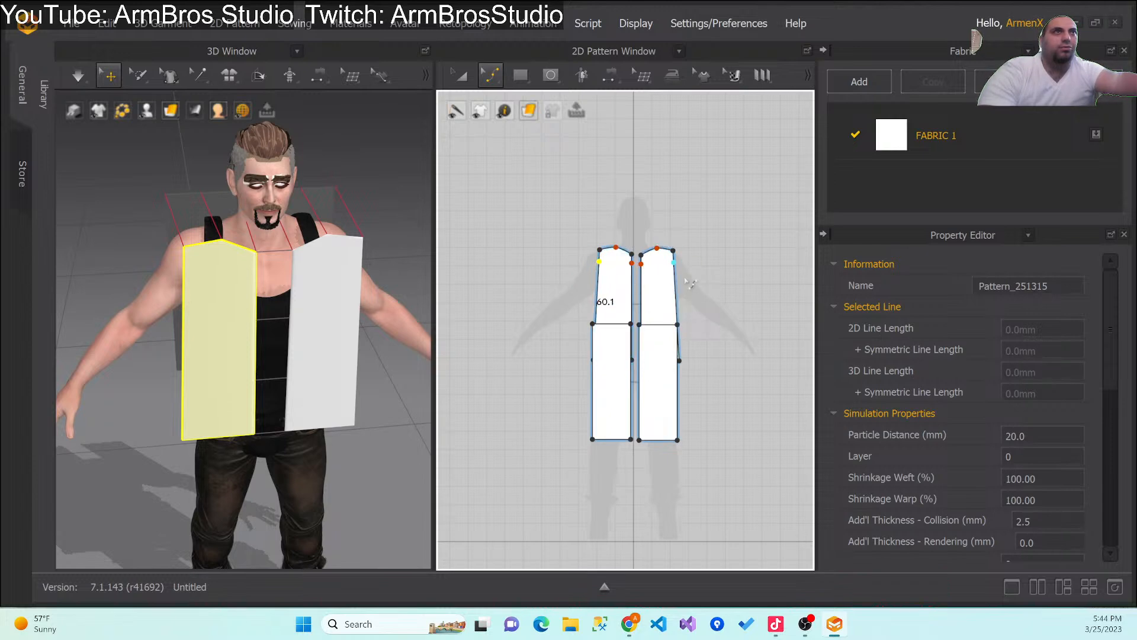
right_click_drag(320, 335, 318, 311)
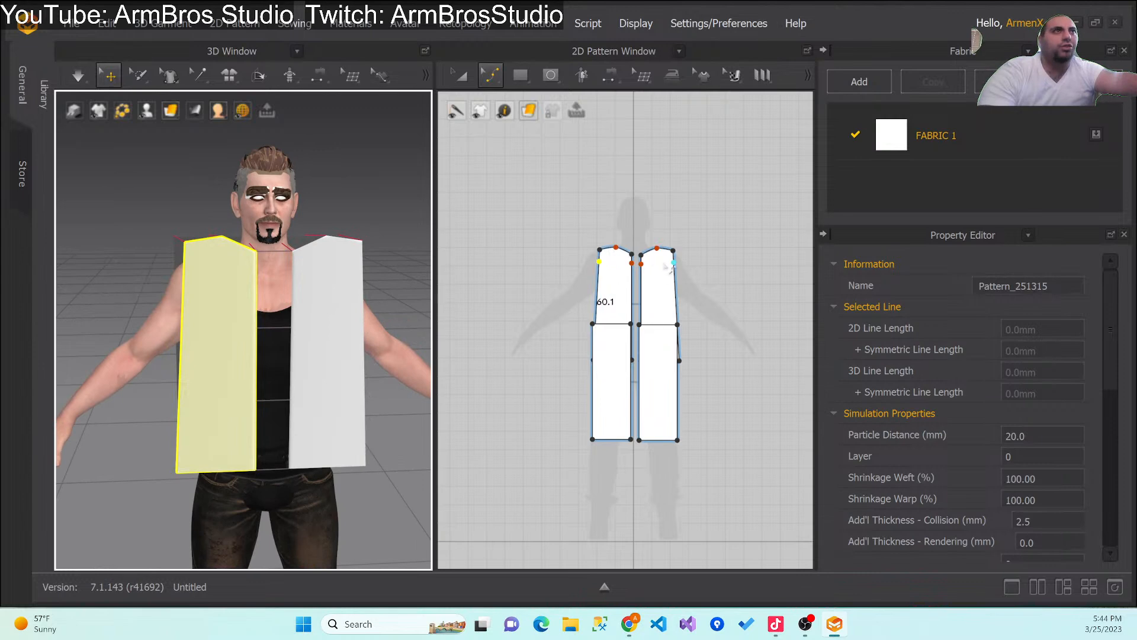
left_click_drag(600, 250, 600, 253)
Step: Narrow the shoulders of the front patterns by moving their inner top corners outward to open up the neckline
mouse_move(310, 294)
right_mouse_down()
mouse_move(201, 335)
mouse_move(104, 320)
mouse_move(320, 322)
mouse_move(190, 323)
mouse_move(309, 318)
mouse_move(343, 338)
mouse_move(297, 303)
mouse_move(308, 302)
right_mouse_up()
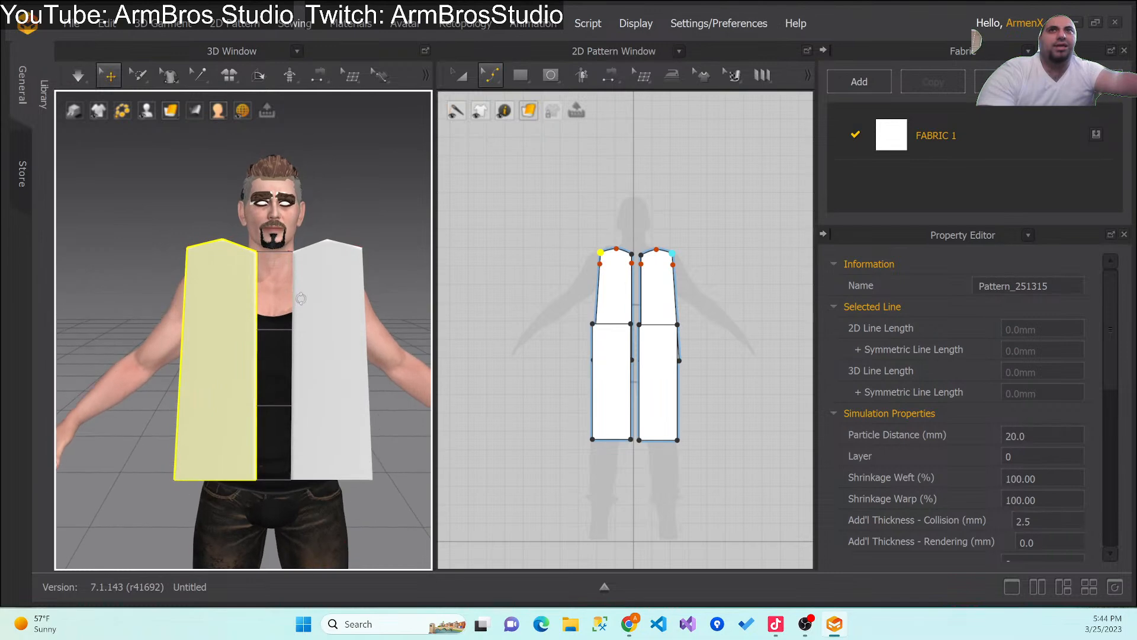
left_click_drag(631, 254, 625, 255)
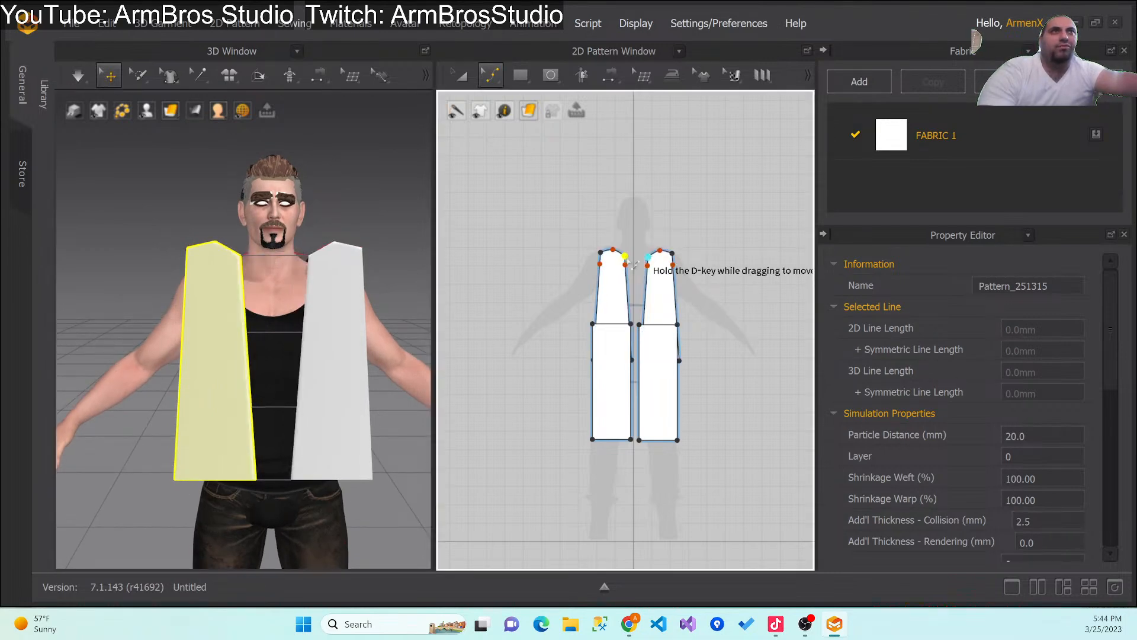
mouse_move(239, 304)
right_mouse_down()
mouse_move(240, 325)
mouse_move(245, 302)
right_mouse_up()
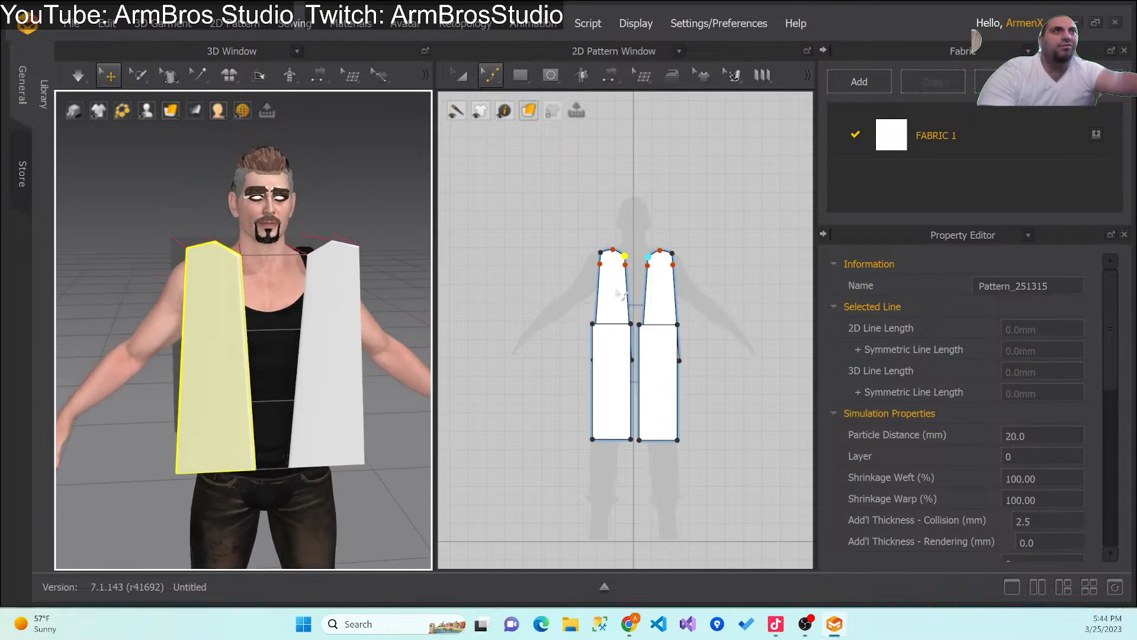
mouse_move(625, 256)
left_mouse_down()
mouse_move(624, 282)
mouse_move(621, 256)
left_mouse_up()
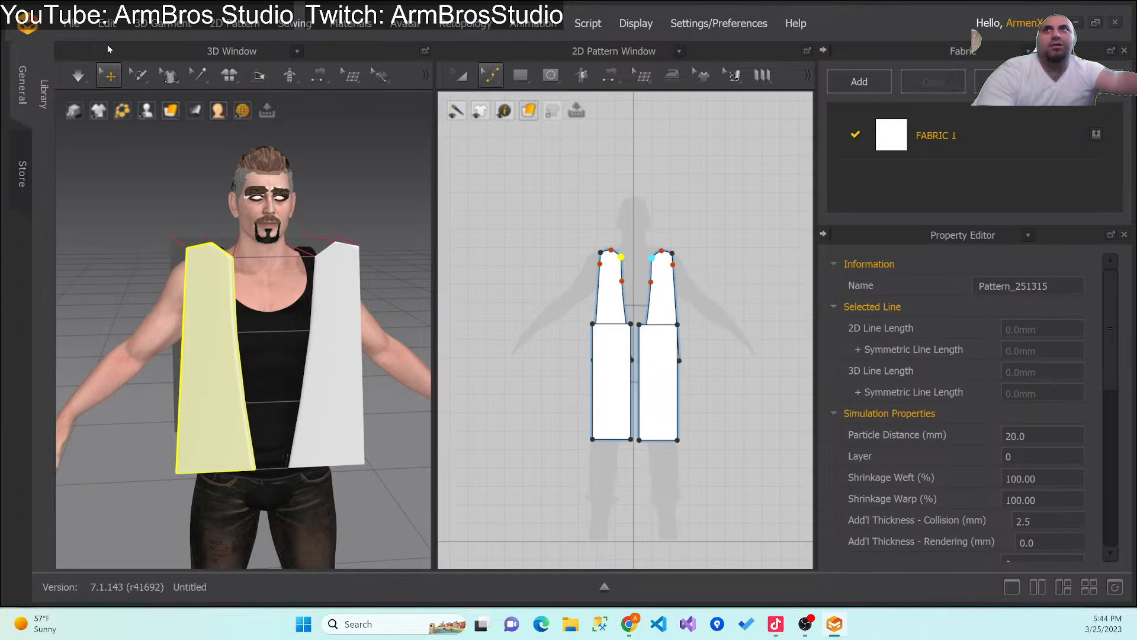
Step: Test the reshaped front patterns with the Normal simulation
left_click(89, 72)
left_click(90, 72)
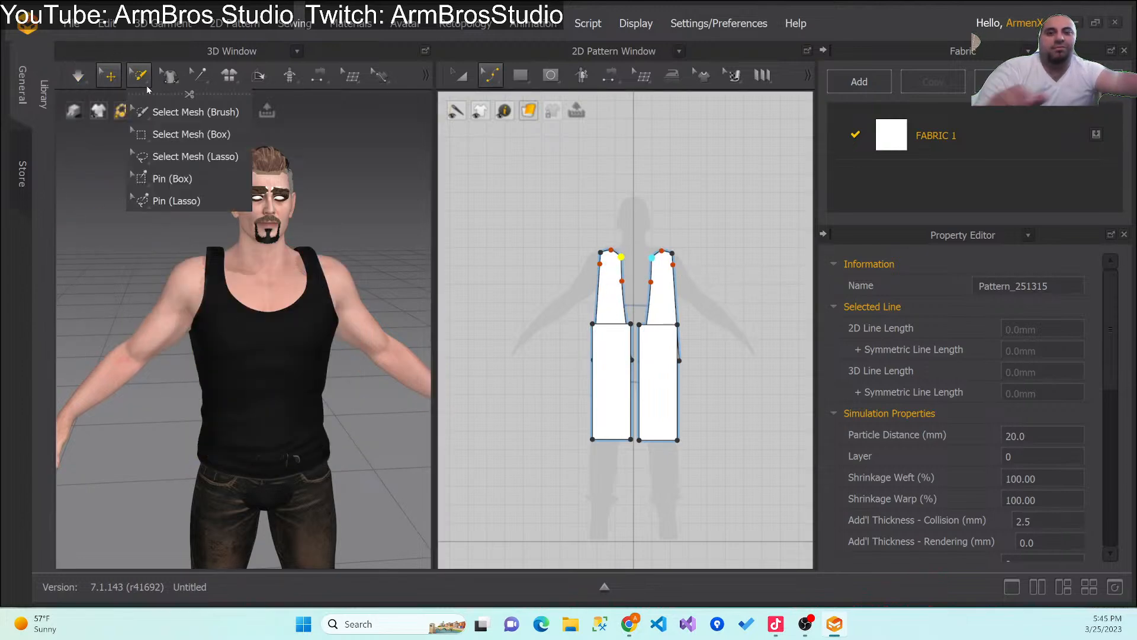
Step: Undo the last simulation run
key("ctrl+z")
right_click(621, 344)
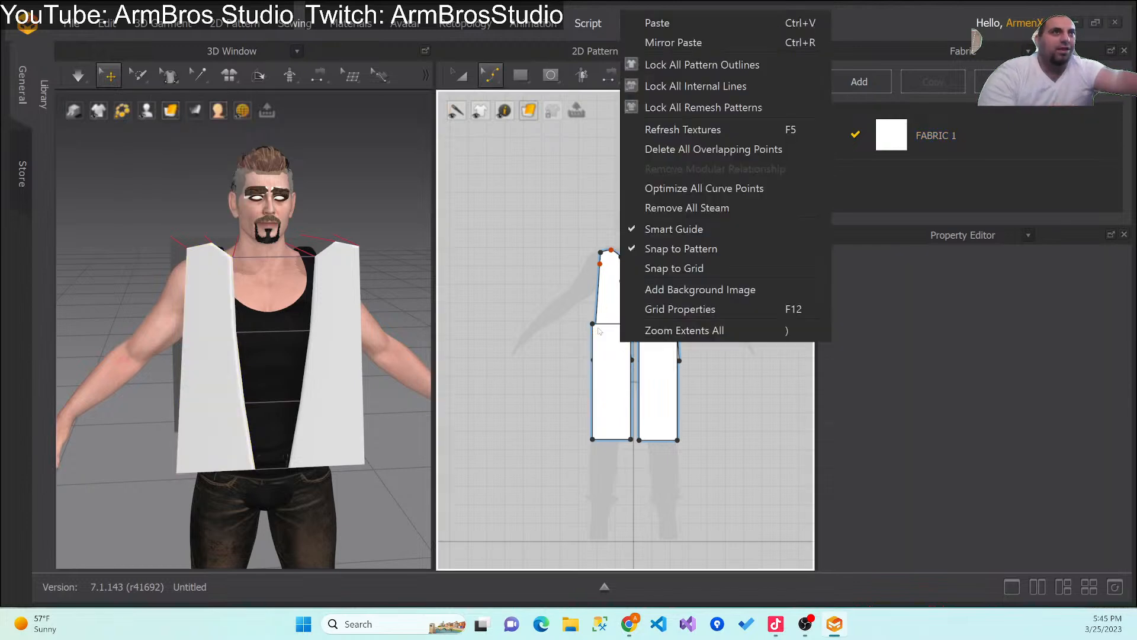
right_click(562, 307)
left_click(533, 235)
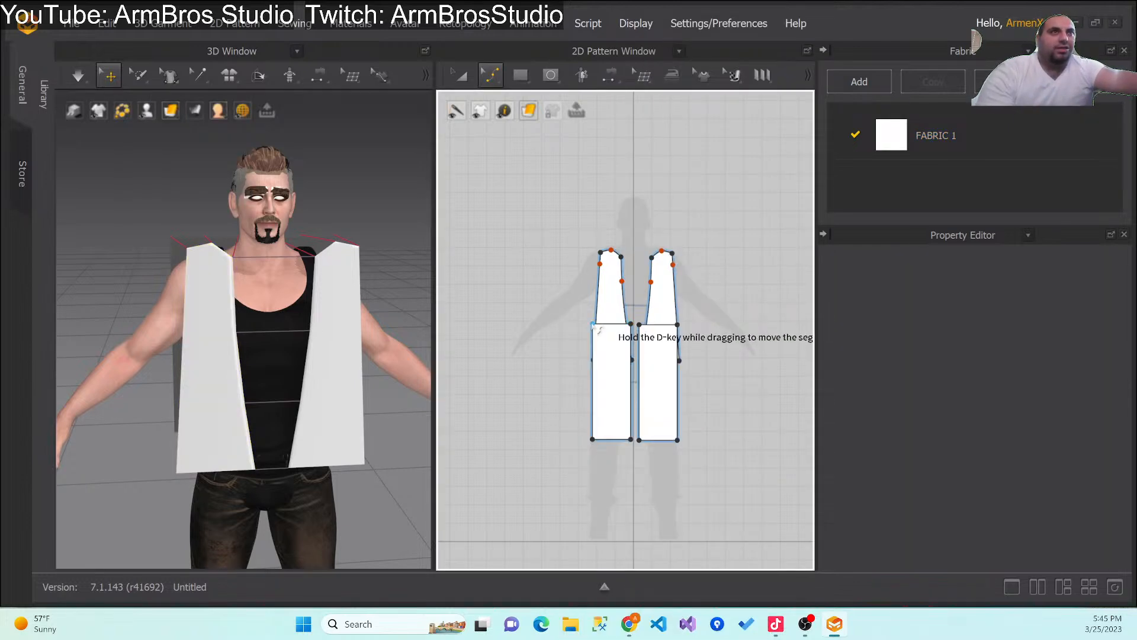
Step: Try moving the back patterns' outer top corners inward
left_click(609, 333)
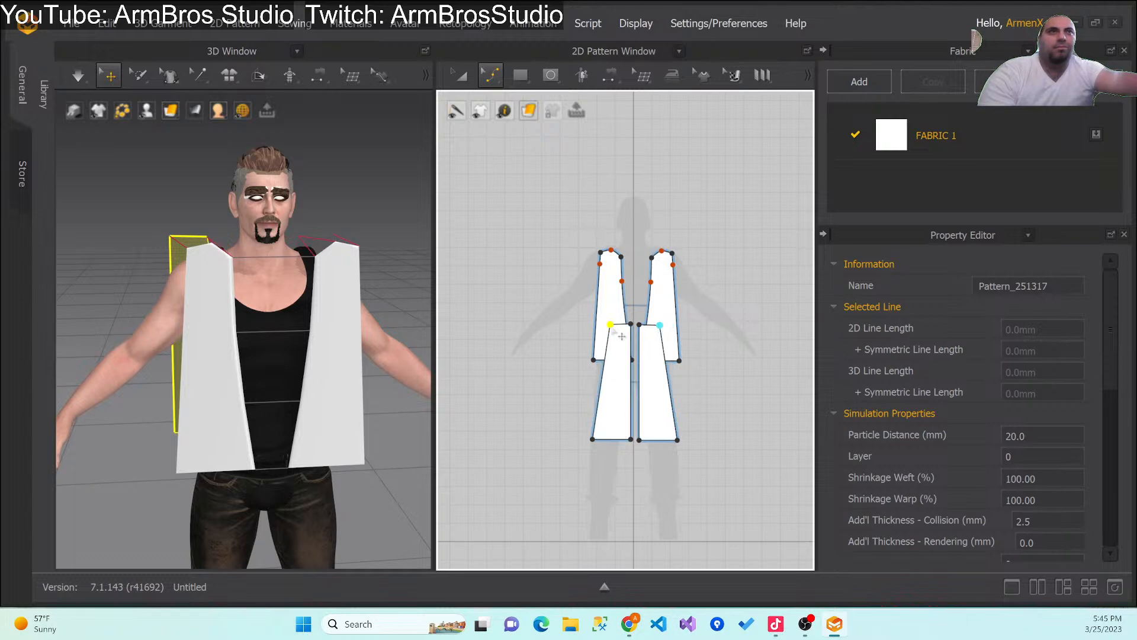
key("ctrl+z")
key("ctrl+z")
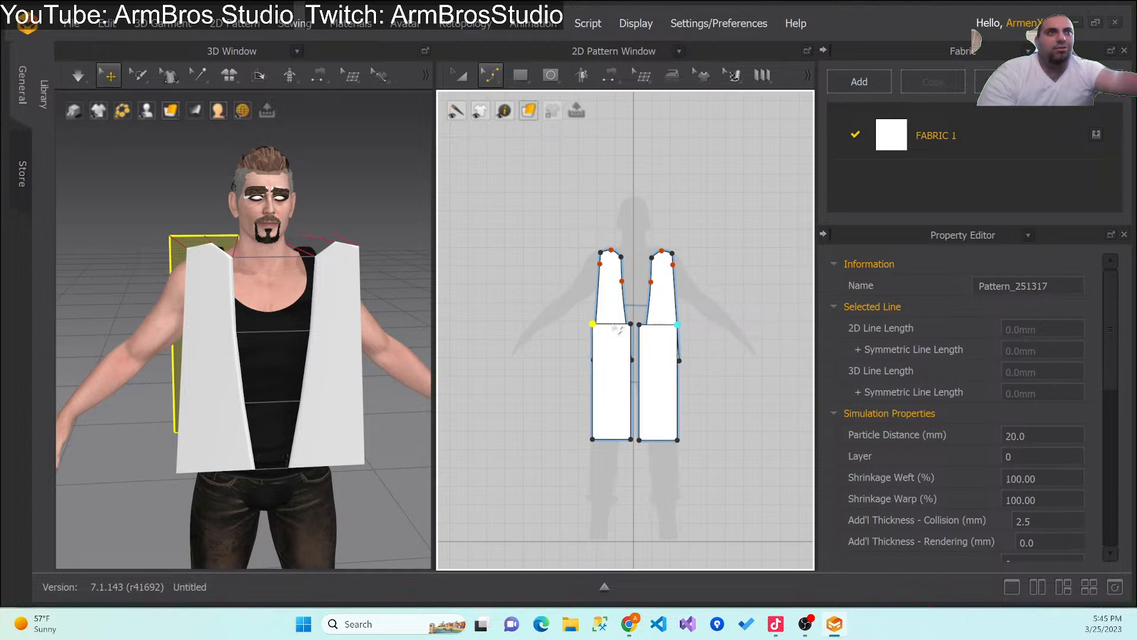
Step: Move the back patterns' inner top corners outward and slightly down, and test the new shape with the Normal simulation
left_click_drag(631, 324, 632, 339)
right_click_drag(408, 307, 295, 304)
left_click(77, 76)
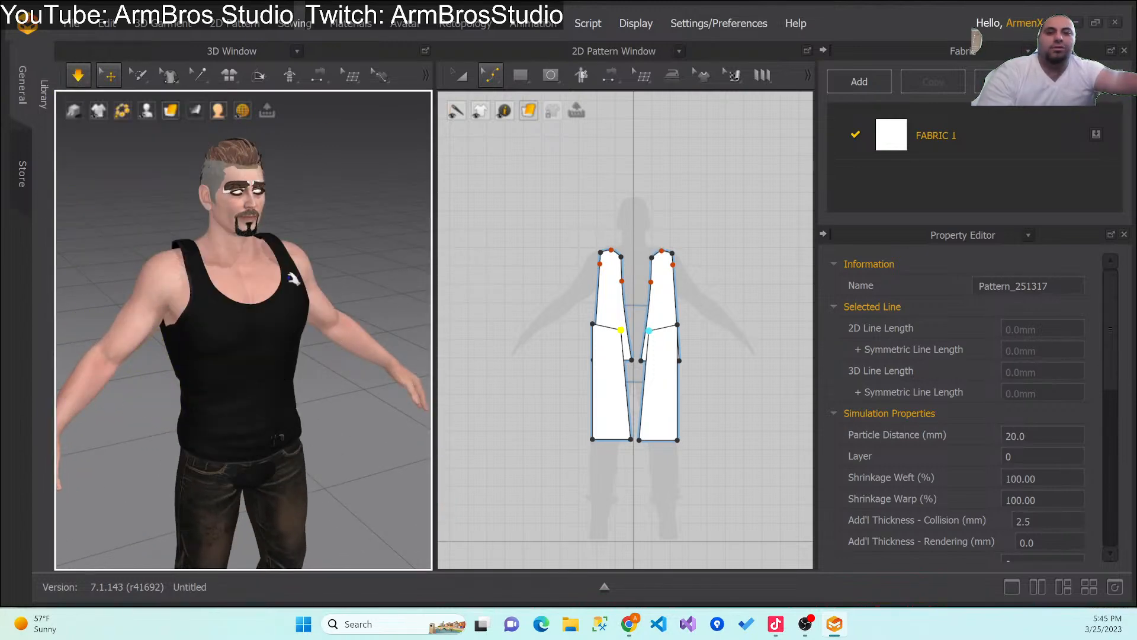
key("ctrl+z")
Step: Select all four front and back patterns and set their Shrinkage Weft to 80%
right_click_drag(364, 348, 336, 360)
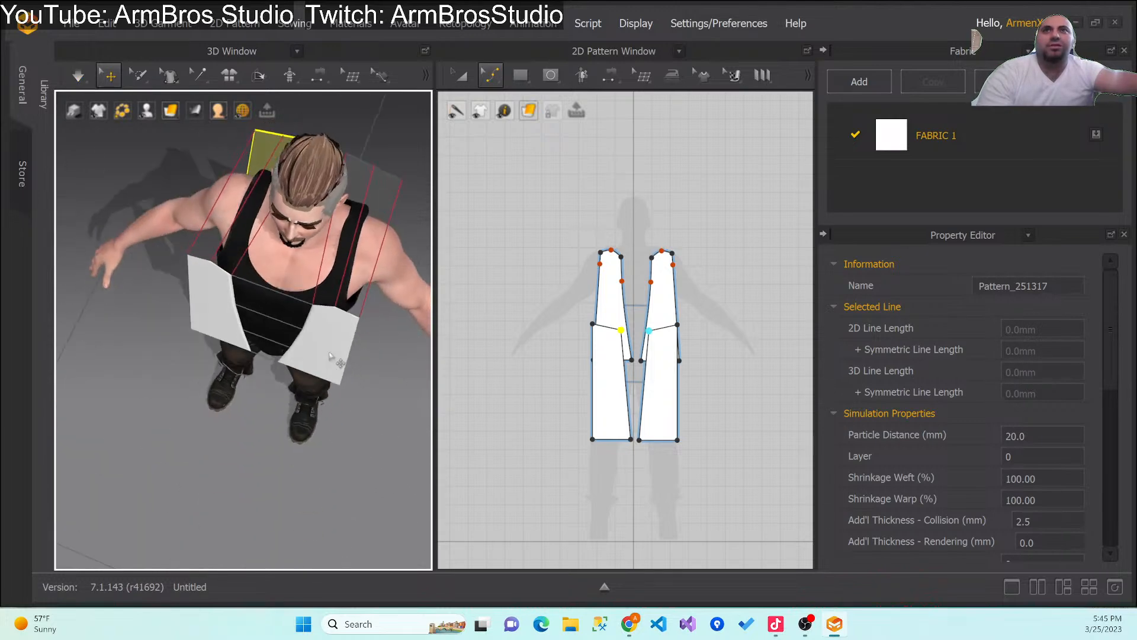
left_click(336, 360)
left_click(201, 300, "shift")
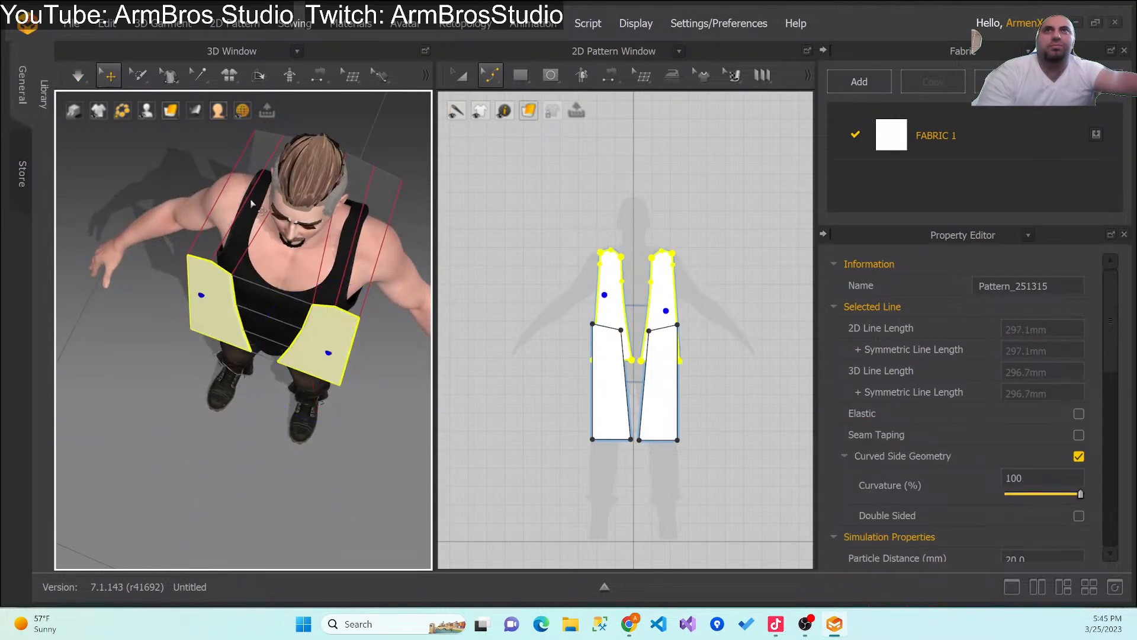
left_click(263, 150, "shift")
left_click(390, 176, "shift")
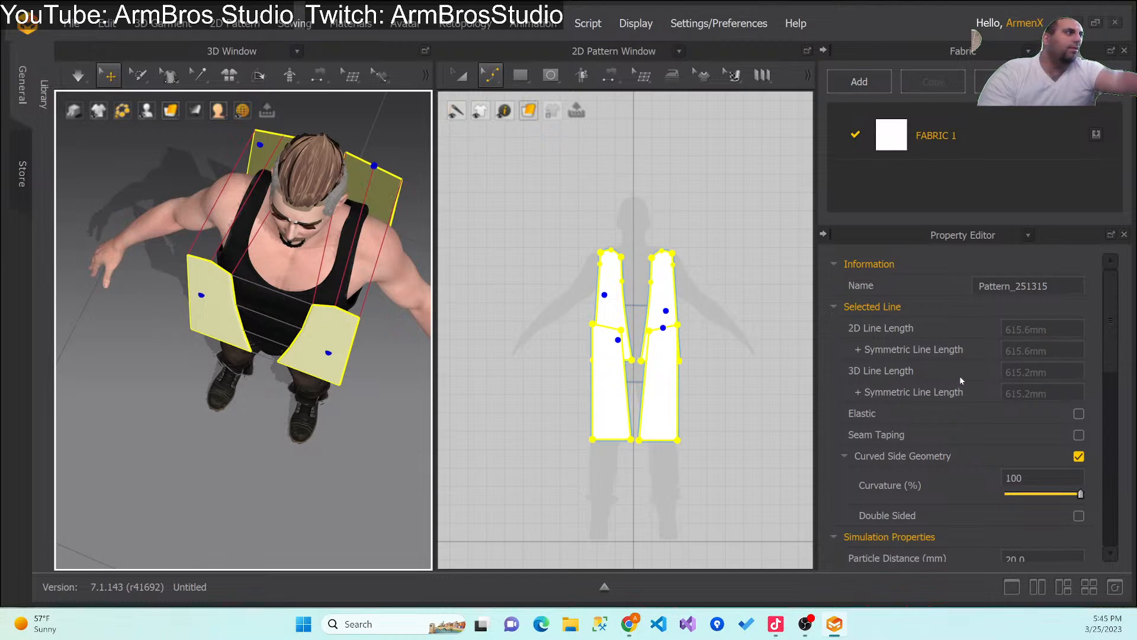
left_click_drag(1105, 305, 1097, 269)
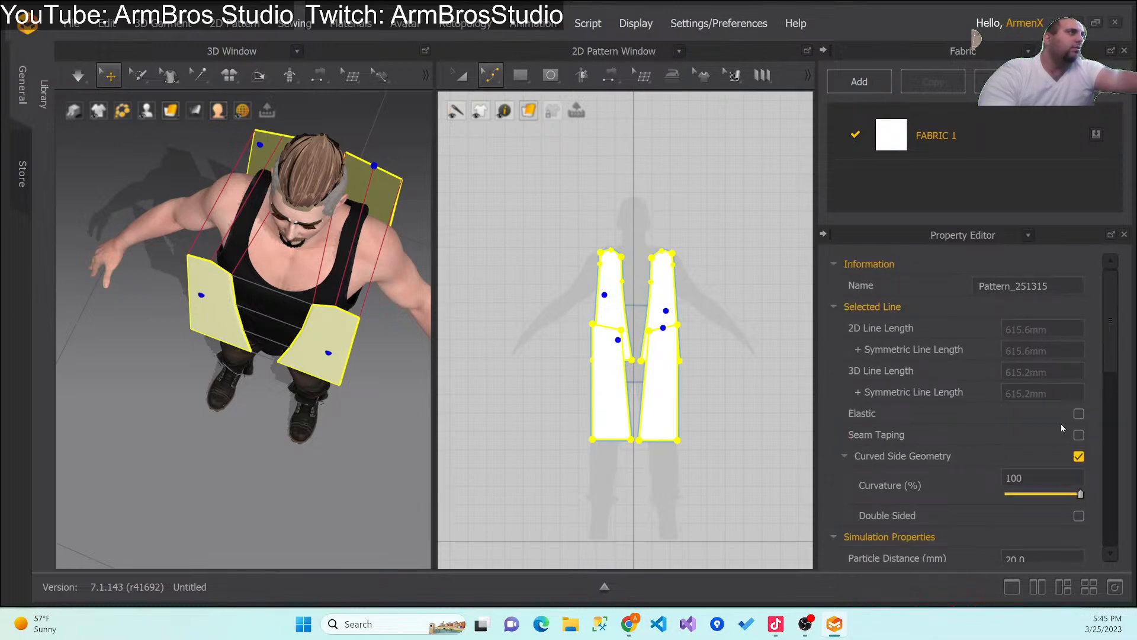
left_click_drag(1110, 343, 1107, 375)
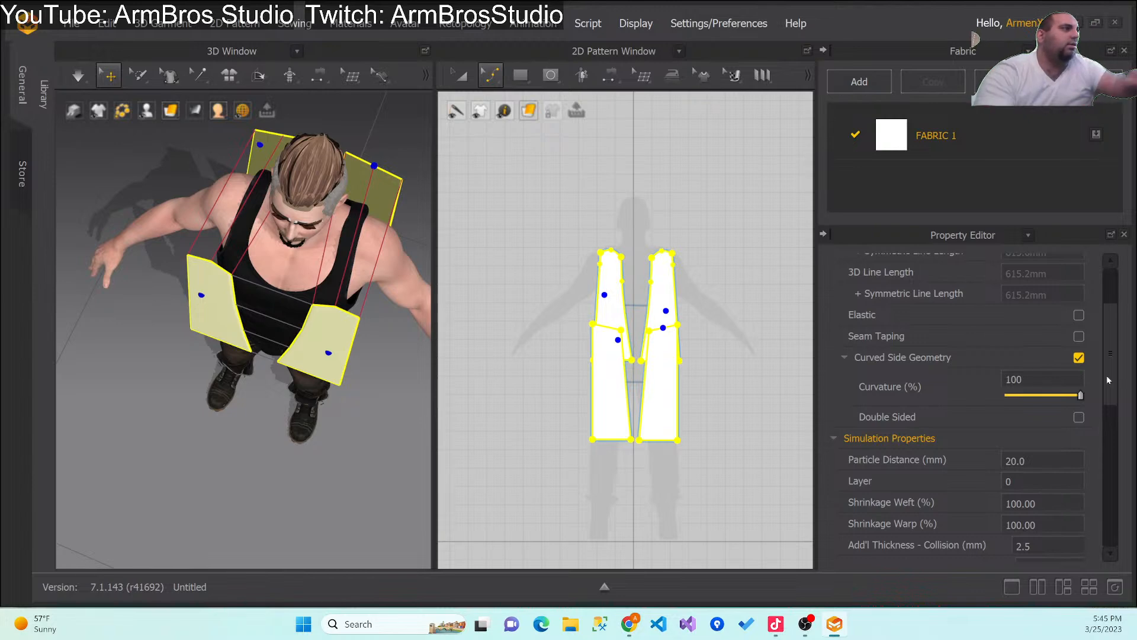
left_click_drag(1114, 310, 1108, 411)
right_click_drag(268, 305, 281, 341)
right_click_drag(389, 158, 385, 214)
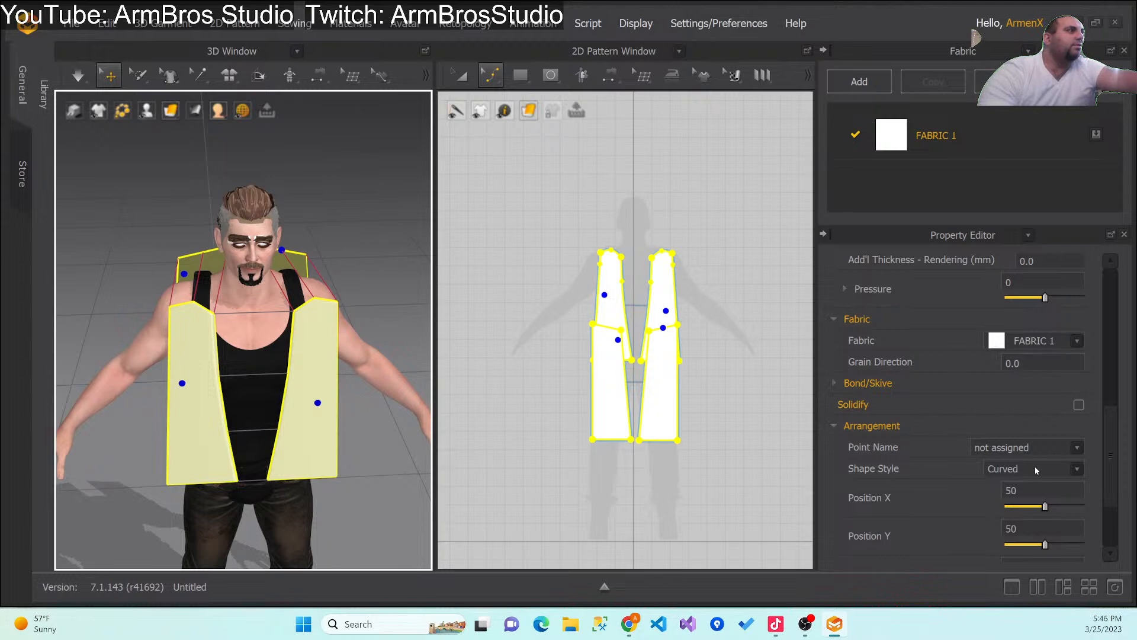
left_click(835, 384)
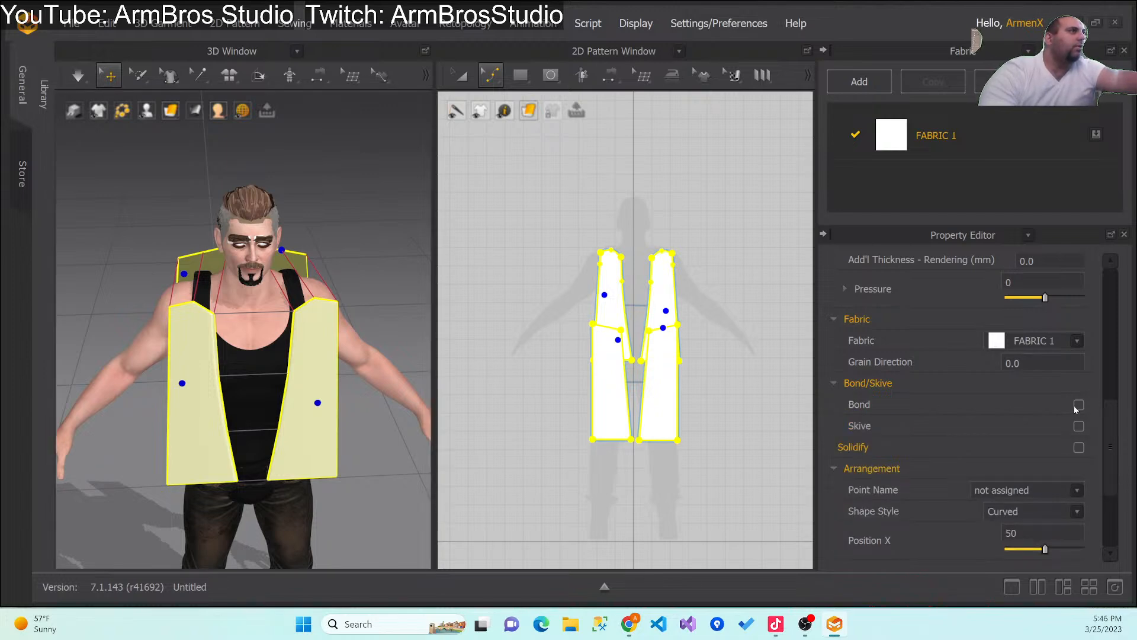
left_click_drag(1111, 420, 1104, 342)
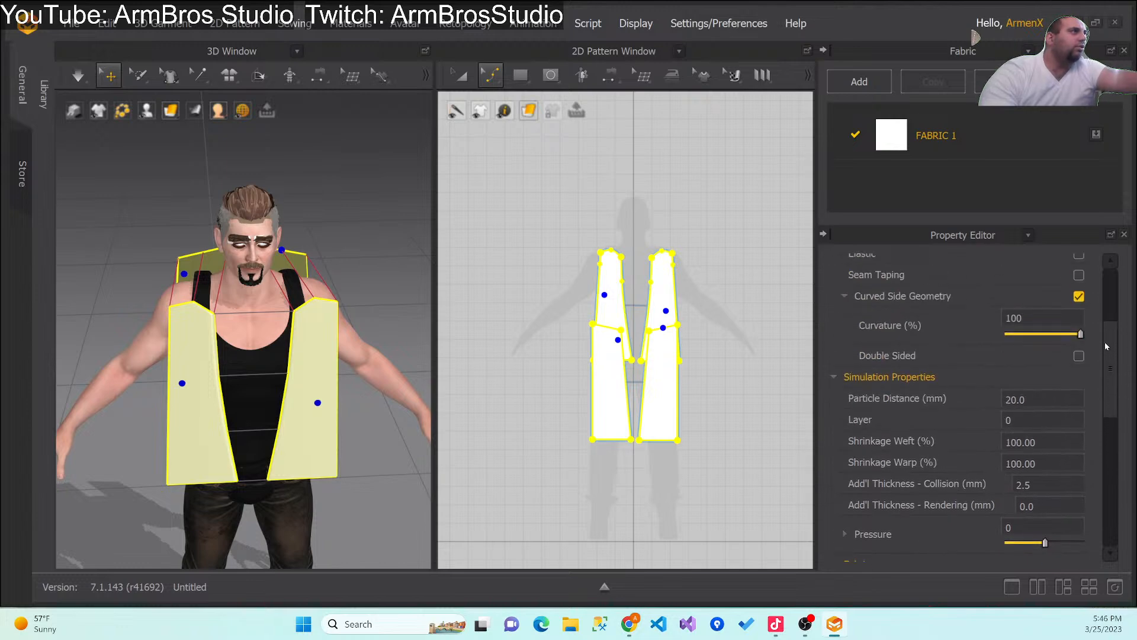
left_click(1020, 442)
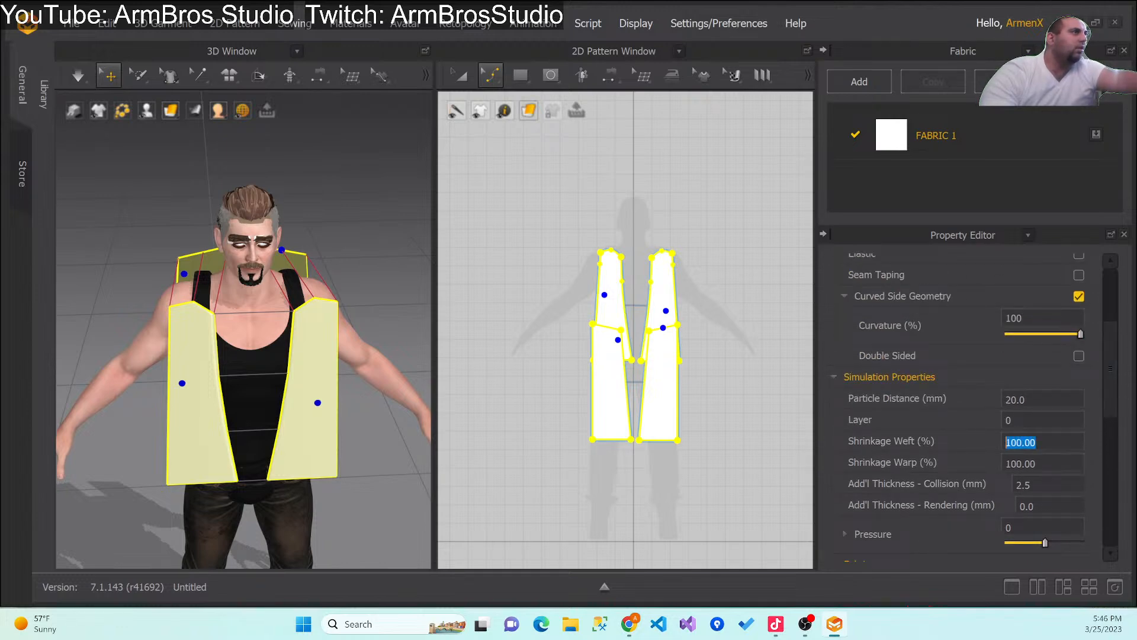
type("80")
key("Return")
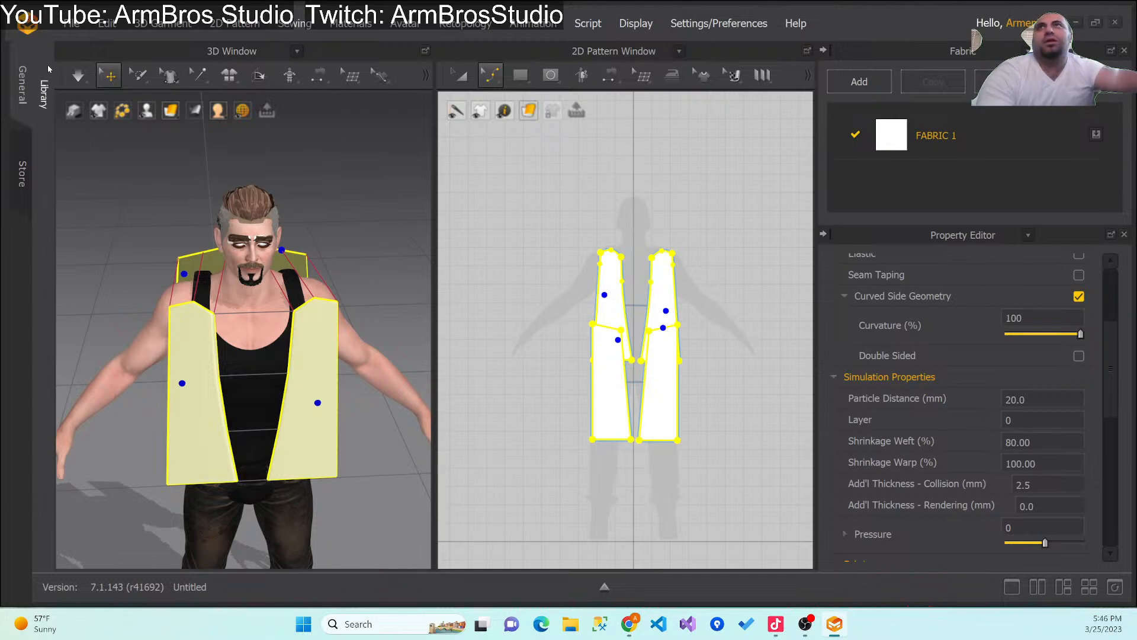
Step: Test the patterns with the reduced weft shrinkage in the Normal simulation, undoing each run
left_click(78, 76)
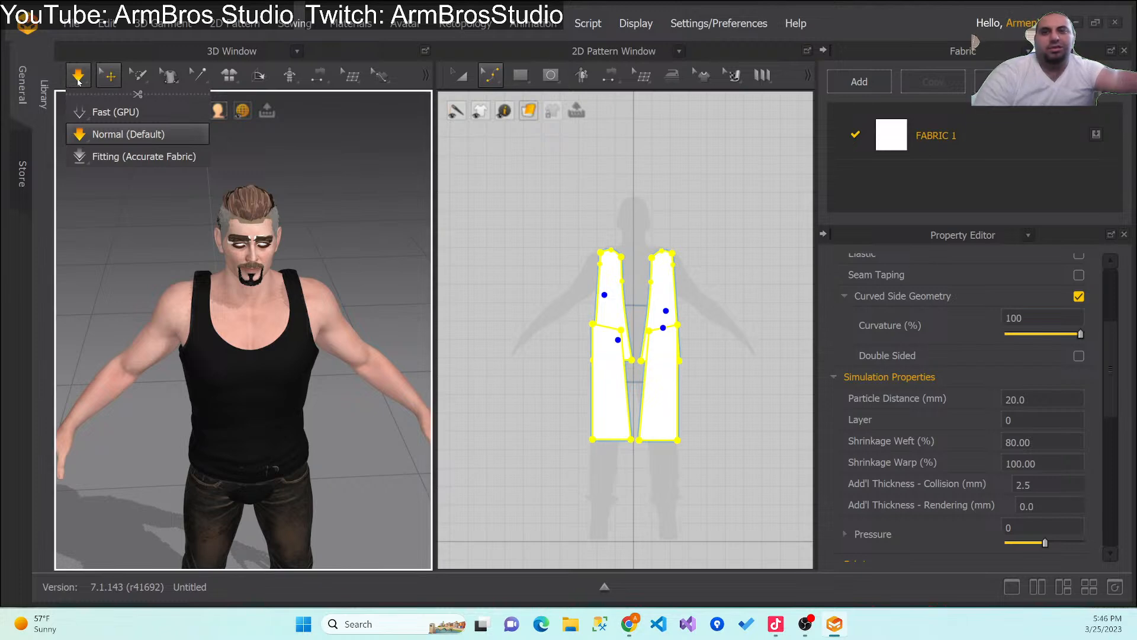
key("ctrl+z")
left_click(78, 80)
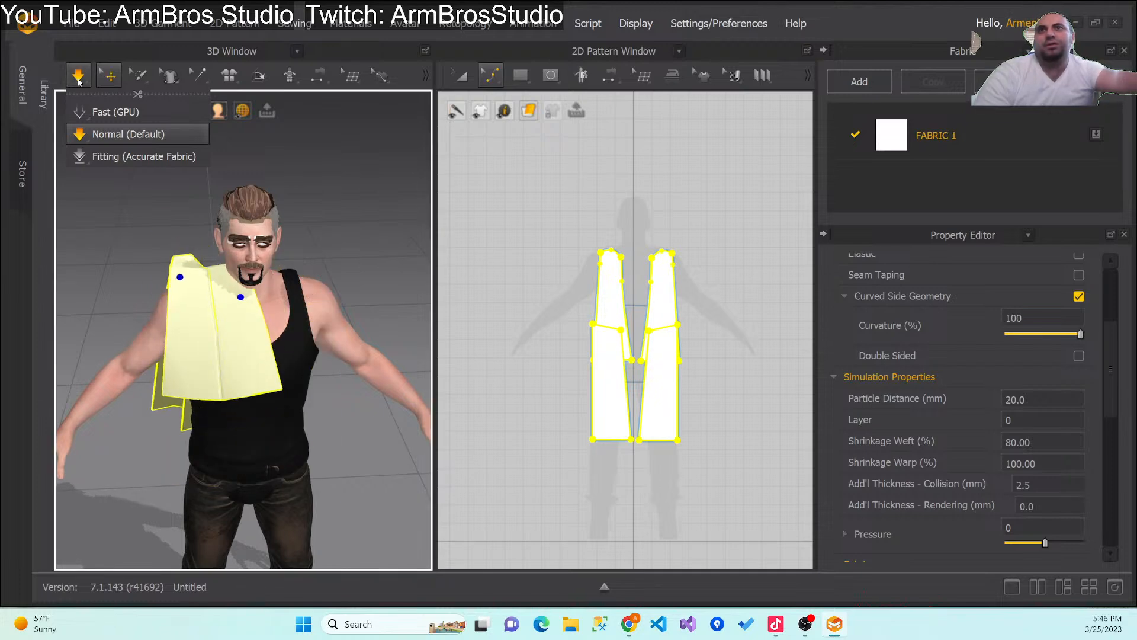
key("ctrl+z")
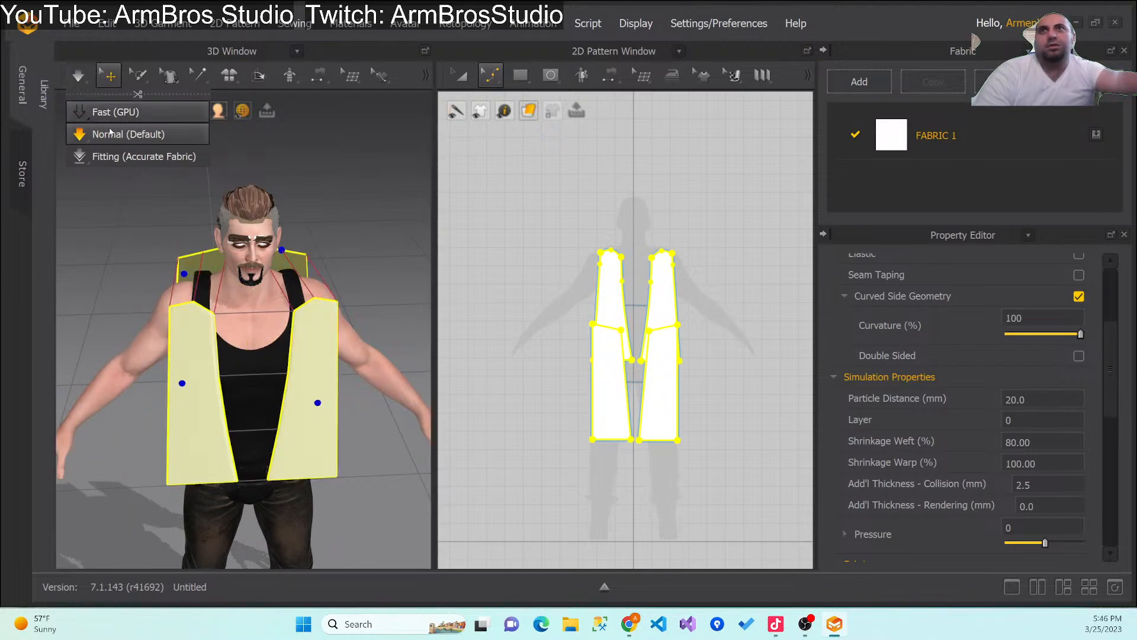
Step: Move the two front patterns closer together in front of the avatar's chest and run the Normal simulation
left_click(220, 362)
left_click(216, 363)
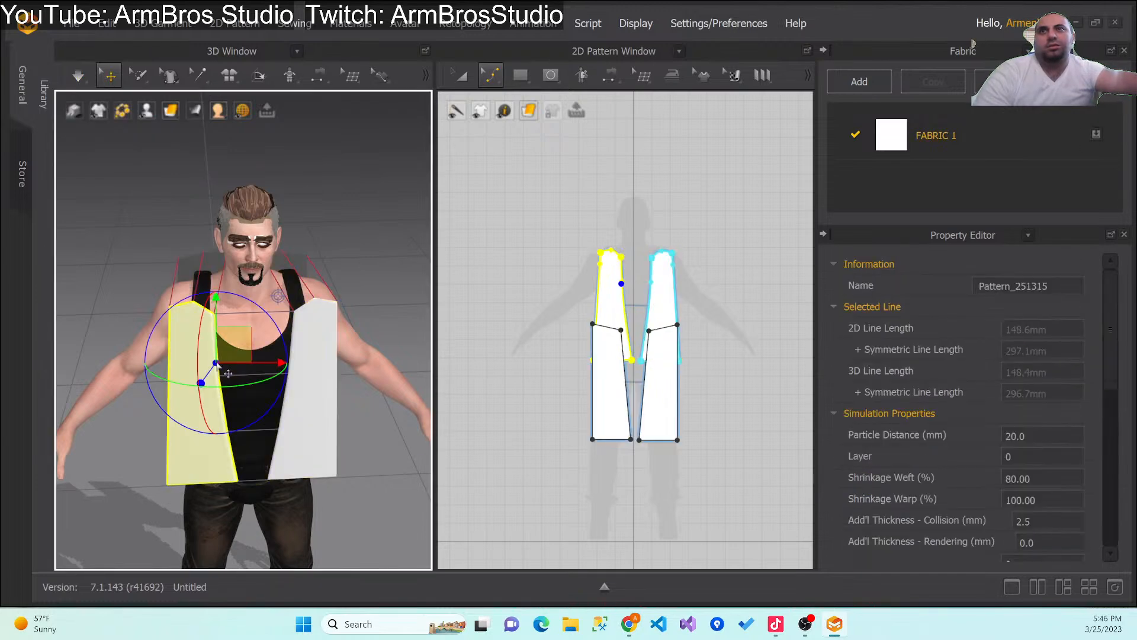
left_click_drag(273, 362, 295, 362)
left_click(285, 369)
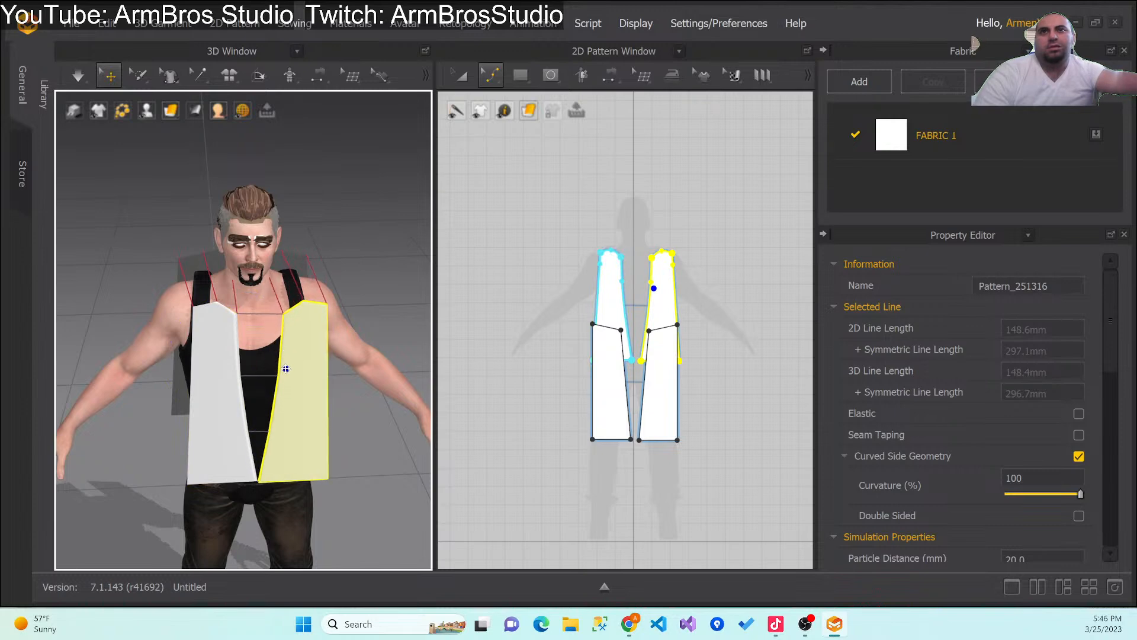
left_click(78, 76)
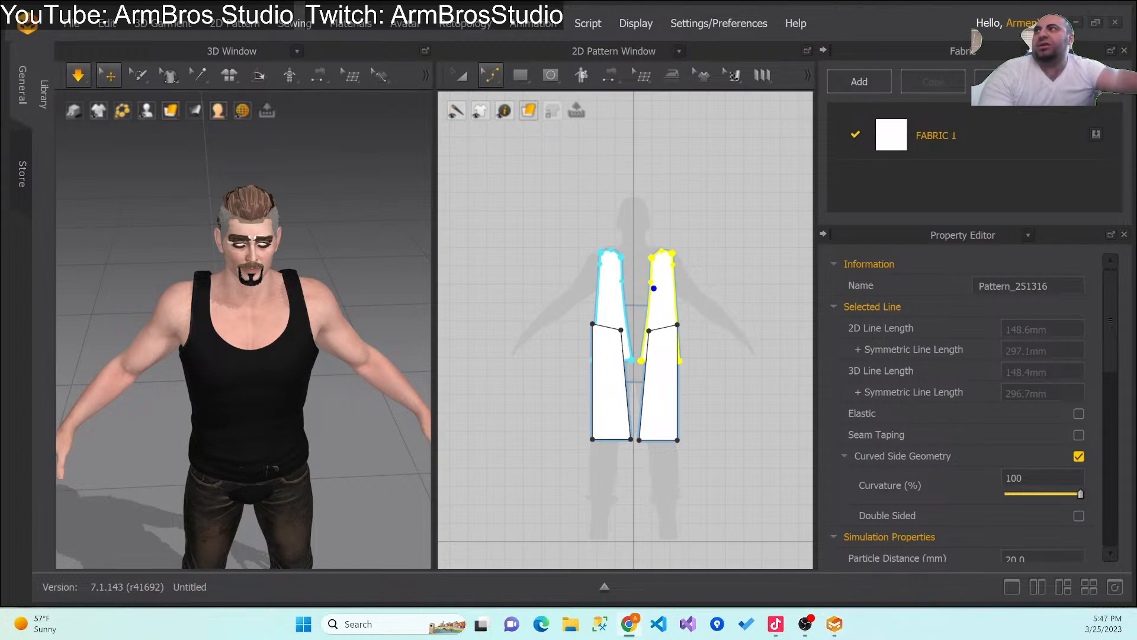
Step: Switch to Chrome and search Google for "marvelous designer avatar with clothes"
left_click_drag(3, 208, 287, 123)
left_click(462, 391)
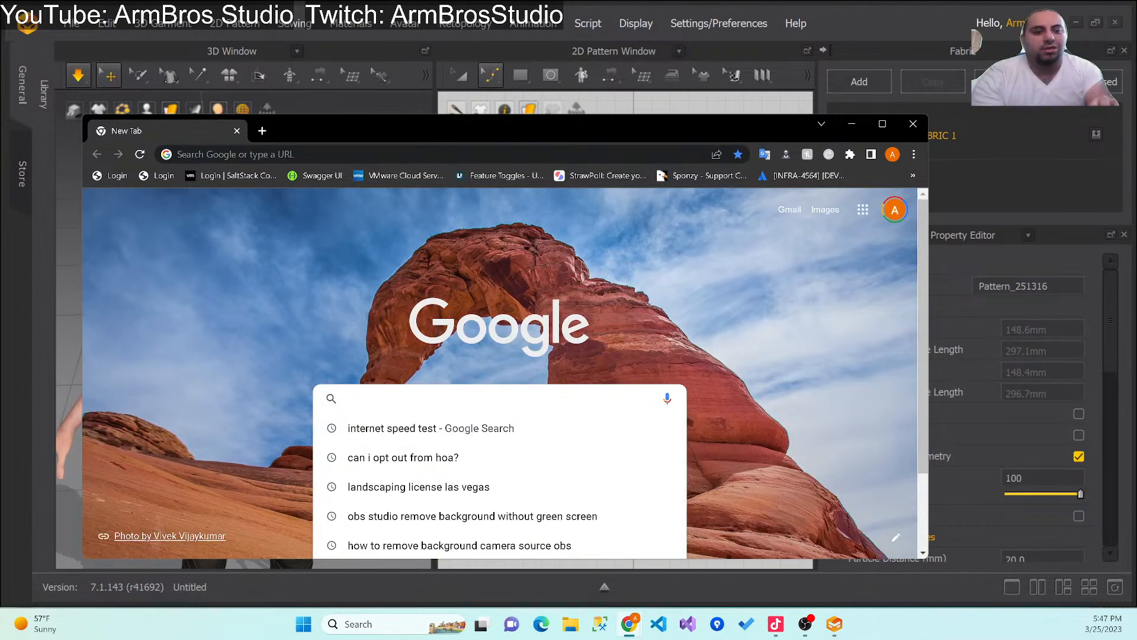
type("marvelous designe")
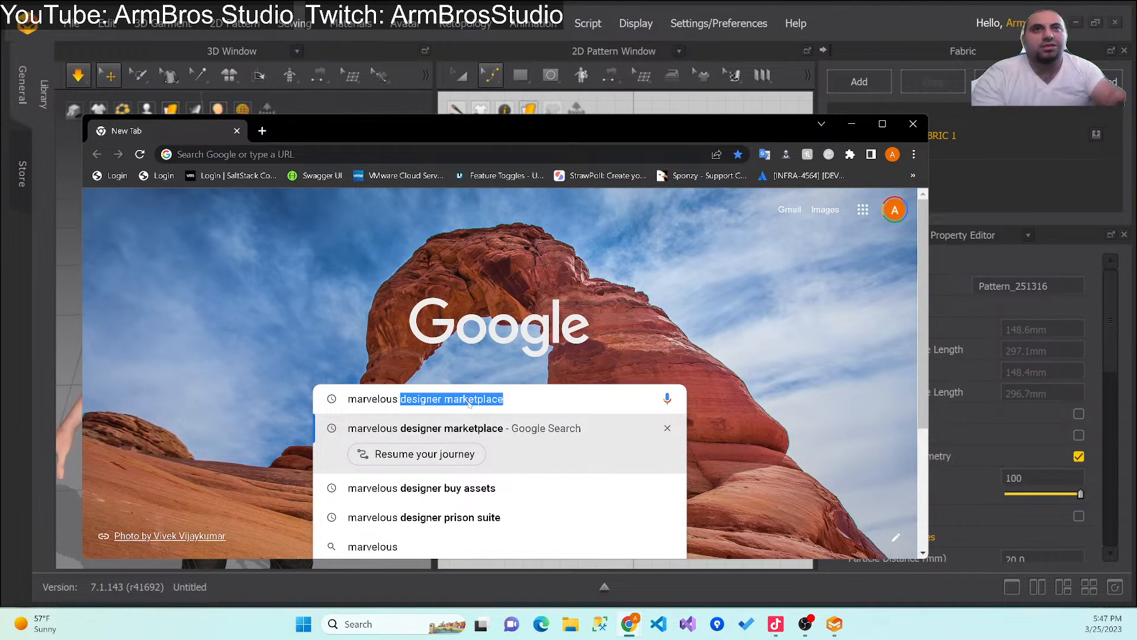
type("r ava")
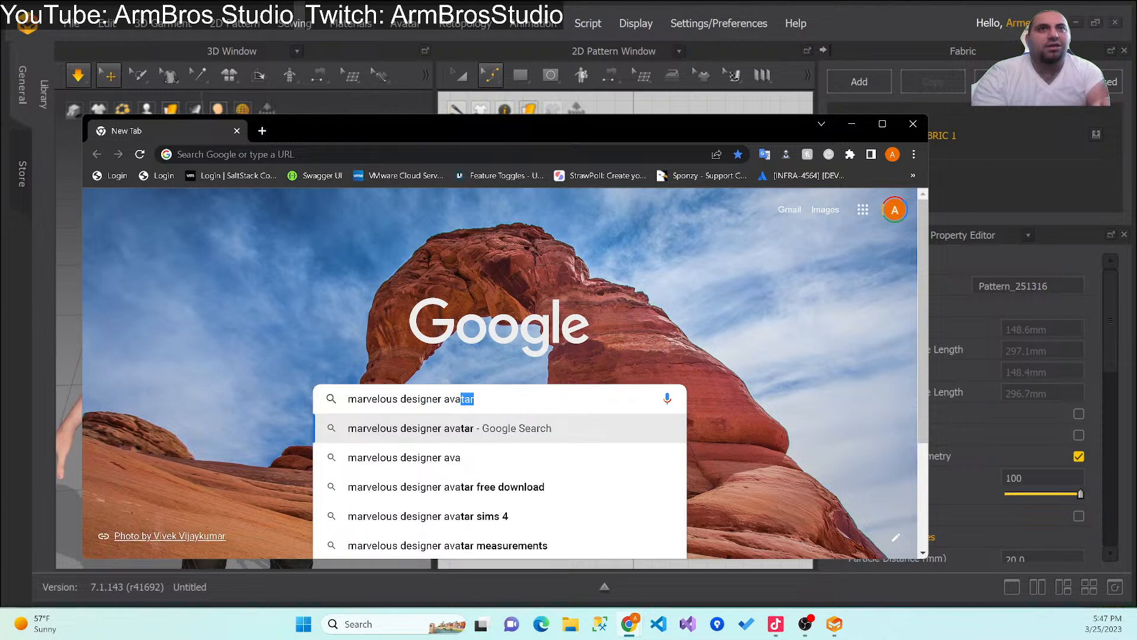
type("tar with")
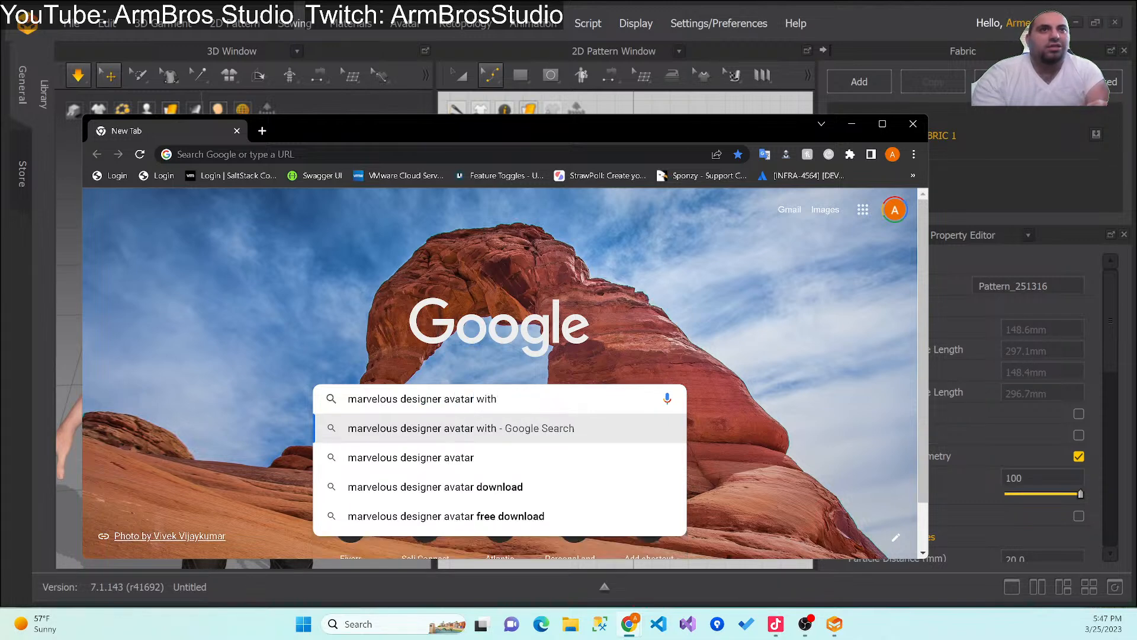
type(" clothes")
key("Return")
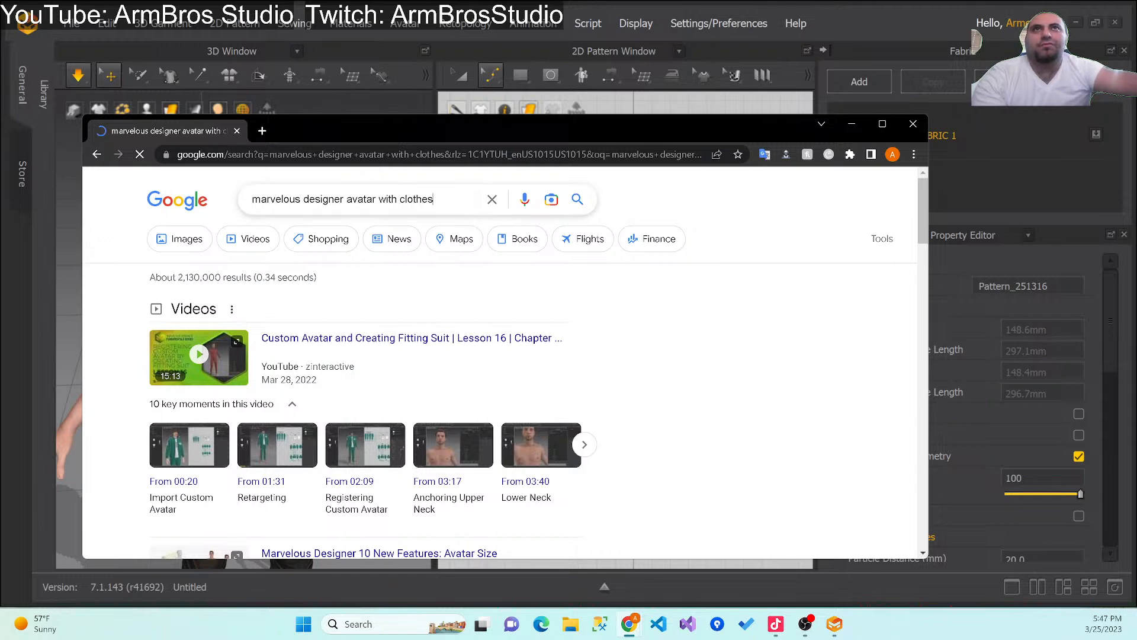
Step: Refine the Google search by adding "free download", and move the browser window out of the way
left_click(451, 200)
type("free dow")
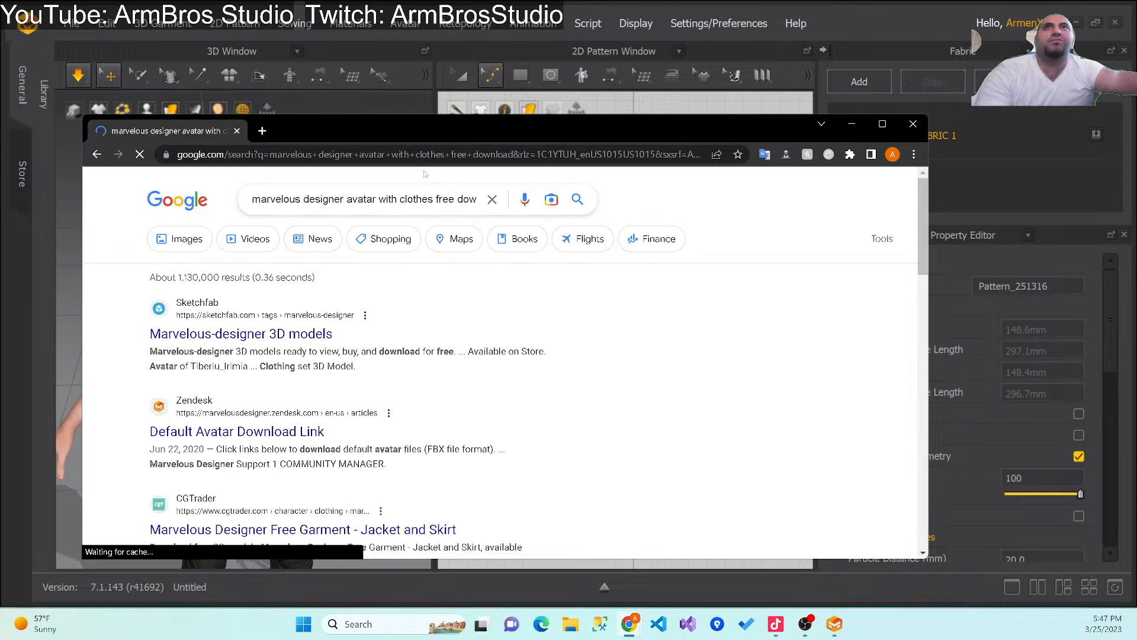
left_click_drag(450, 125, 0, 148)
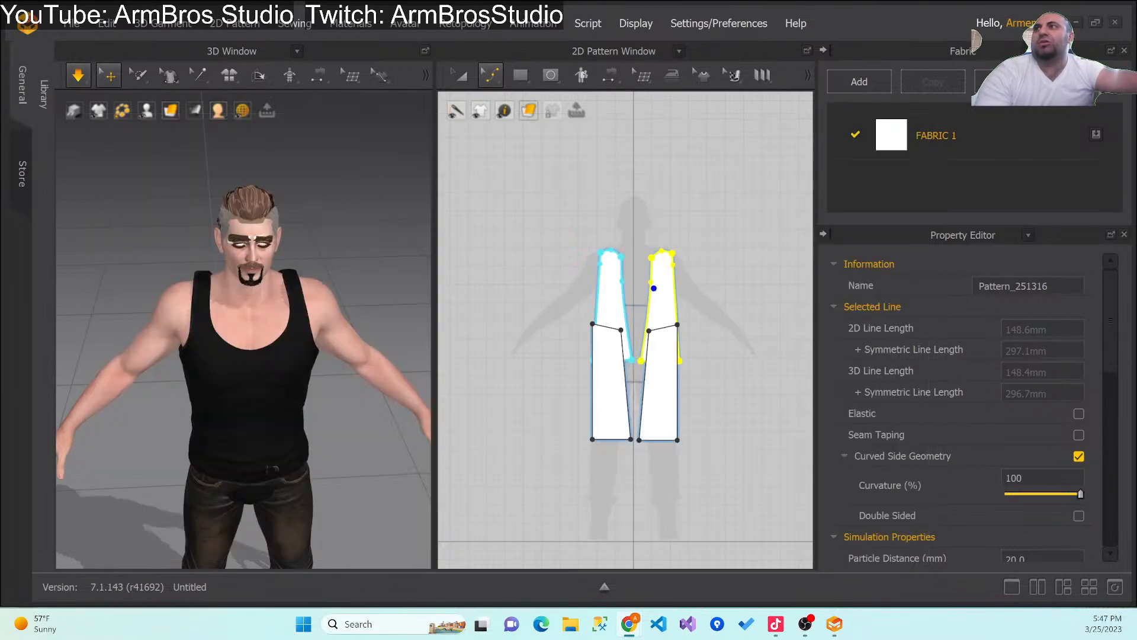
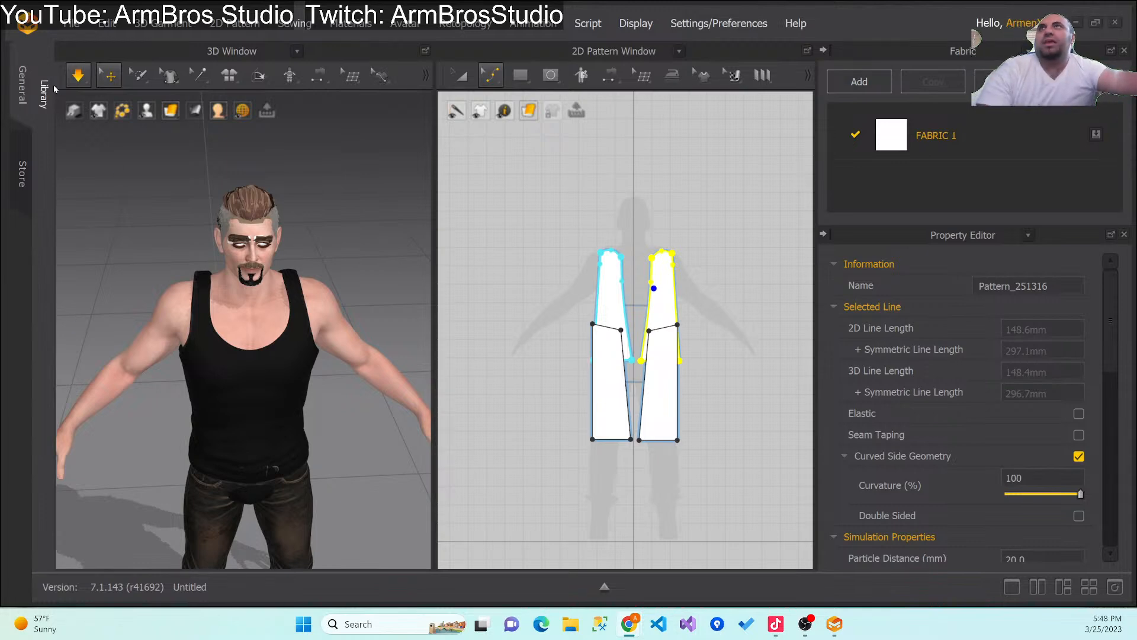
Step: Look through the Output, MovieRenders and Male_V2 folders for an avatar file, and dismiss the open-avatar dialog
left_click(73, 29)
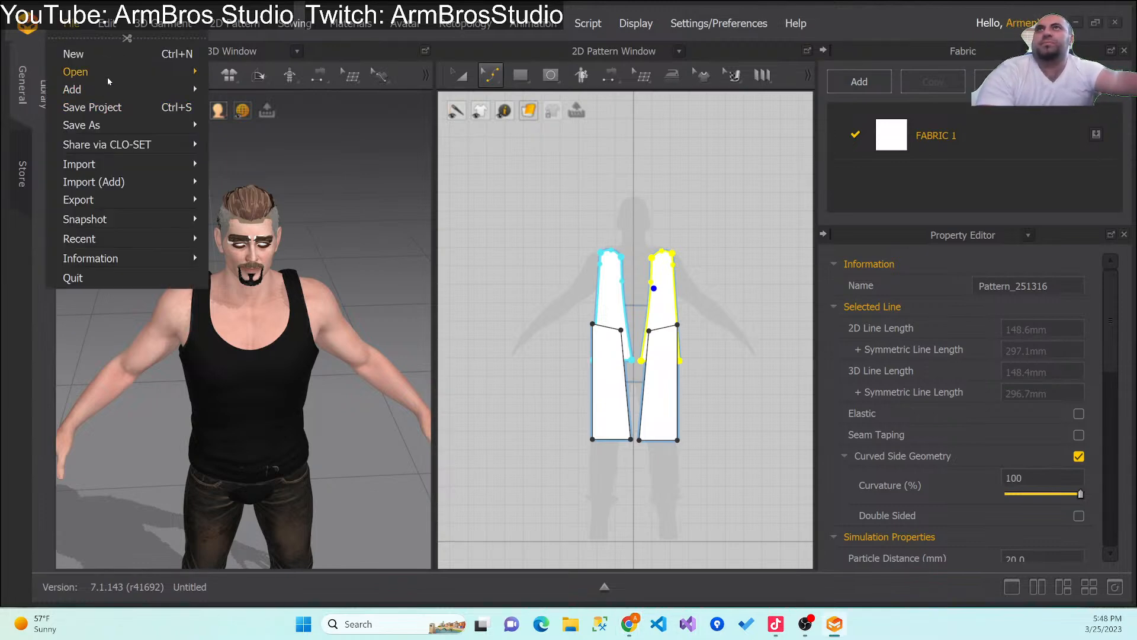
mouse_move(108, 76)
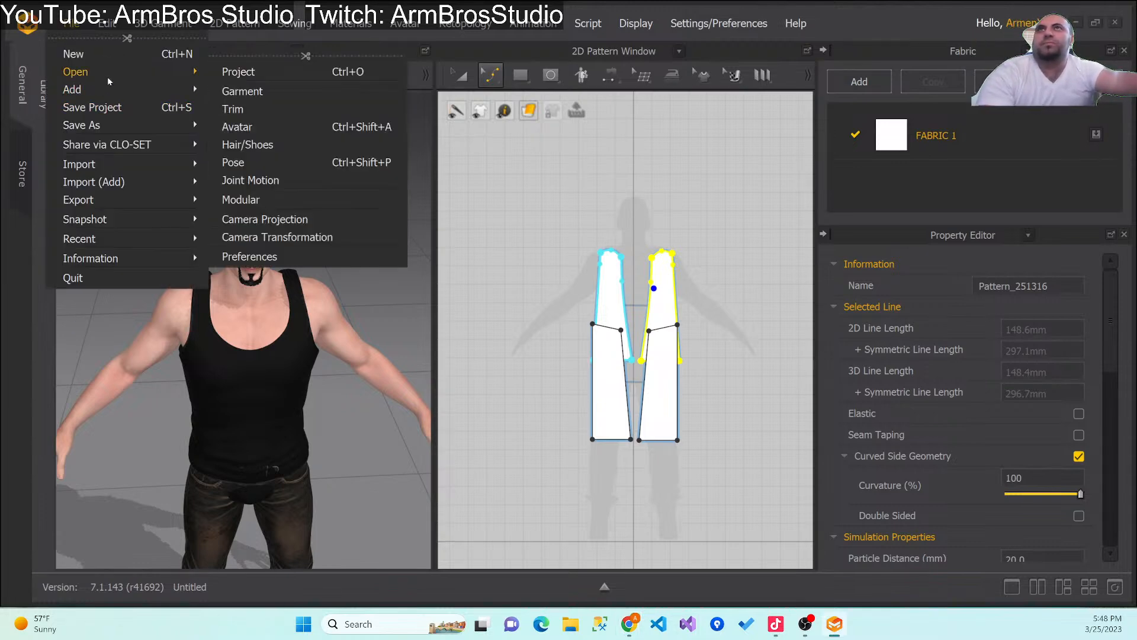
left_click(253, 127)
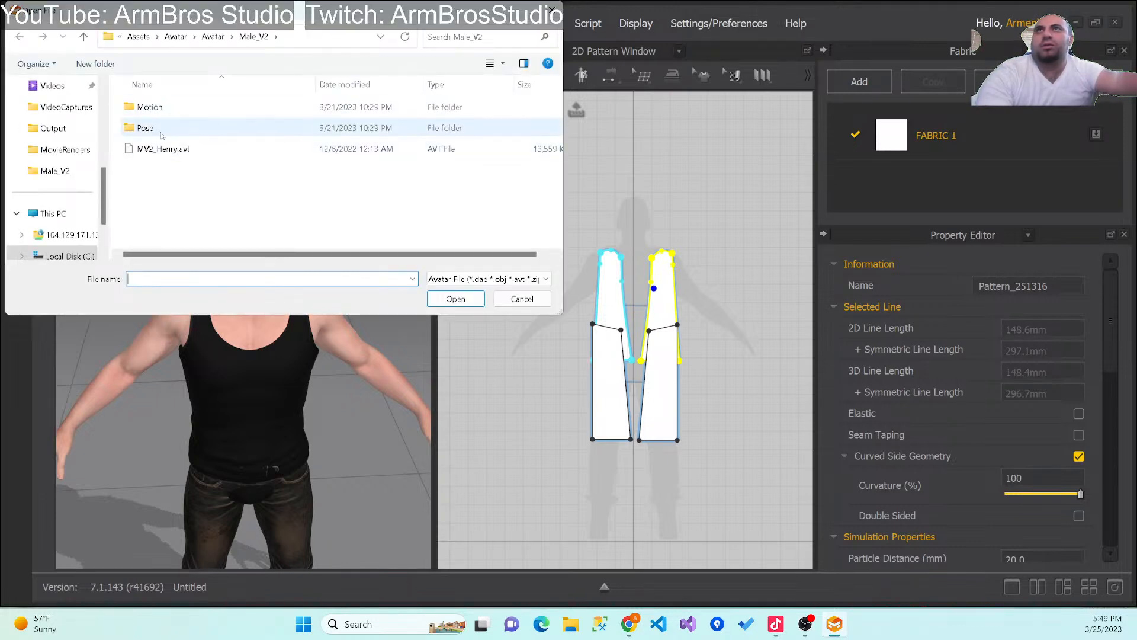
left_click(59, 128)
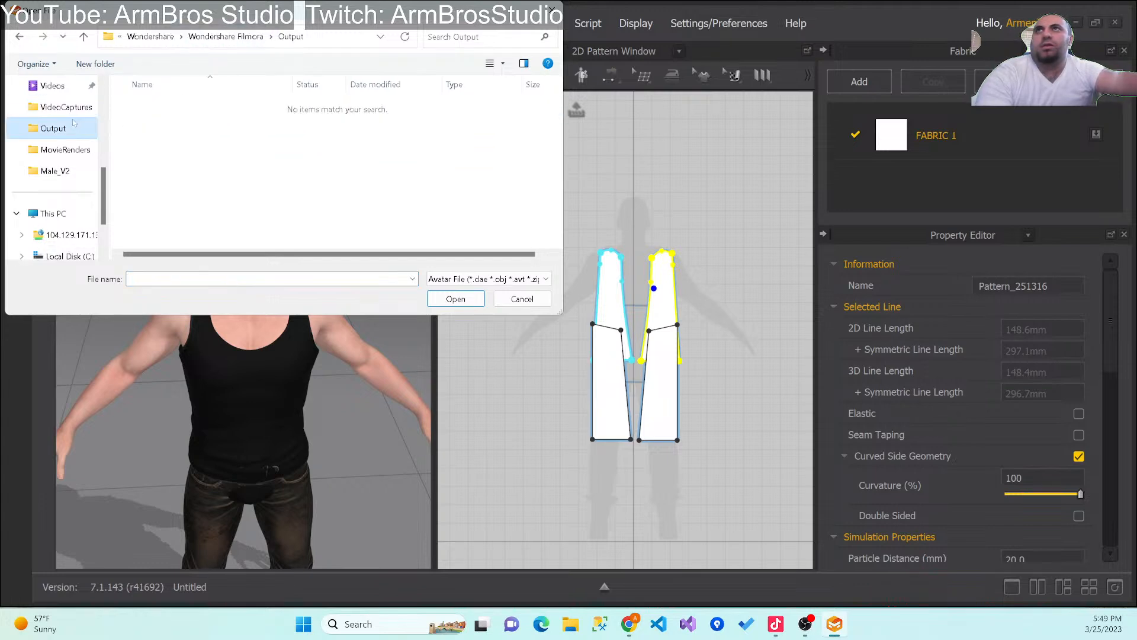
left_click(66, 147)
left_click(55, 171)
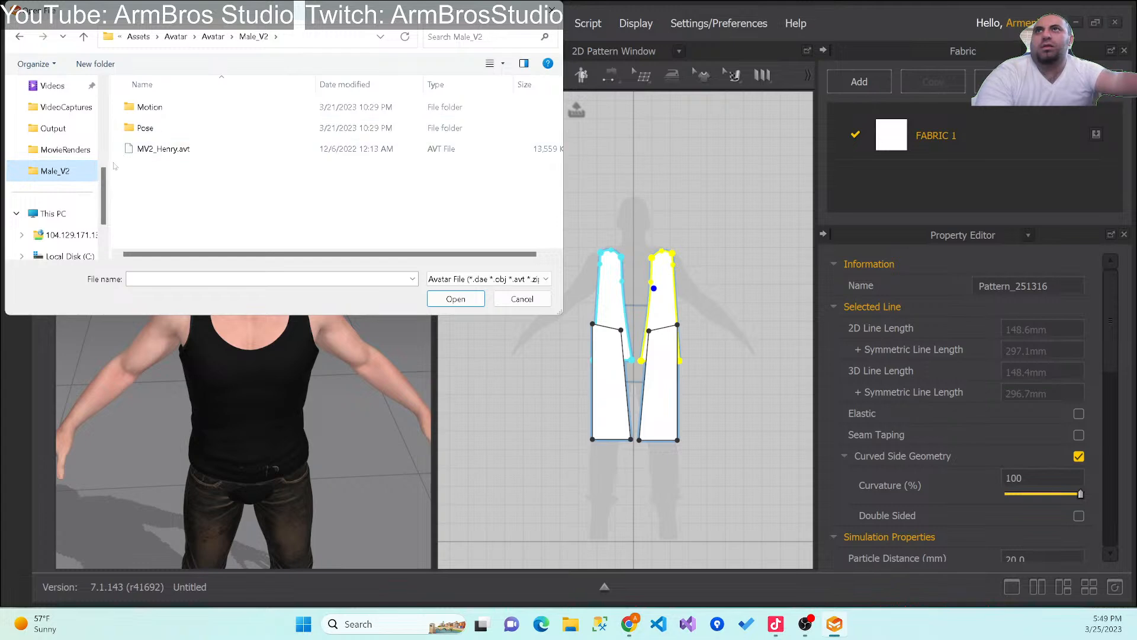
left_click(550, 10)
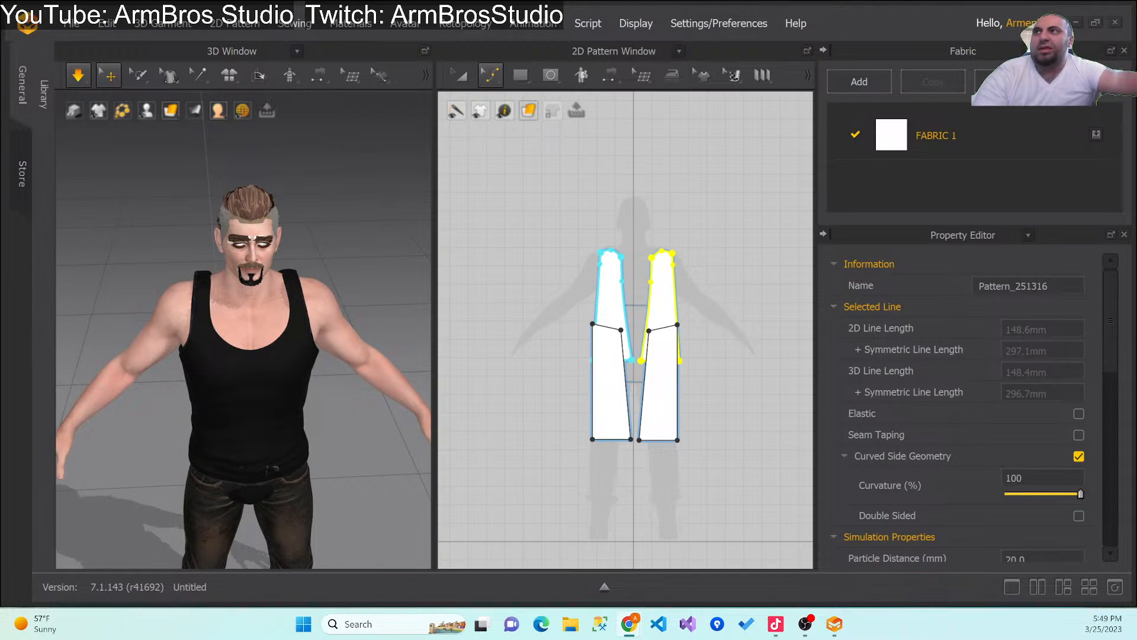
Step: Try to delete the avatar's hair part and undo the deletion
left_click(229, 382)
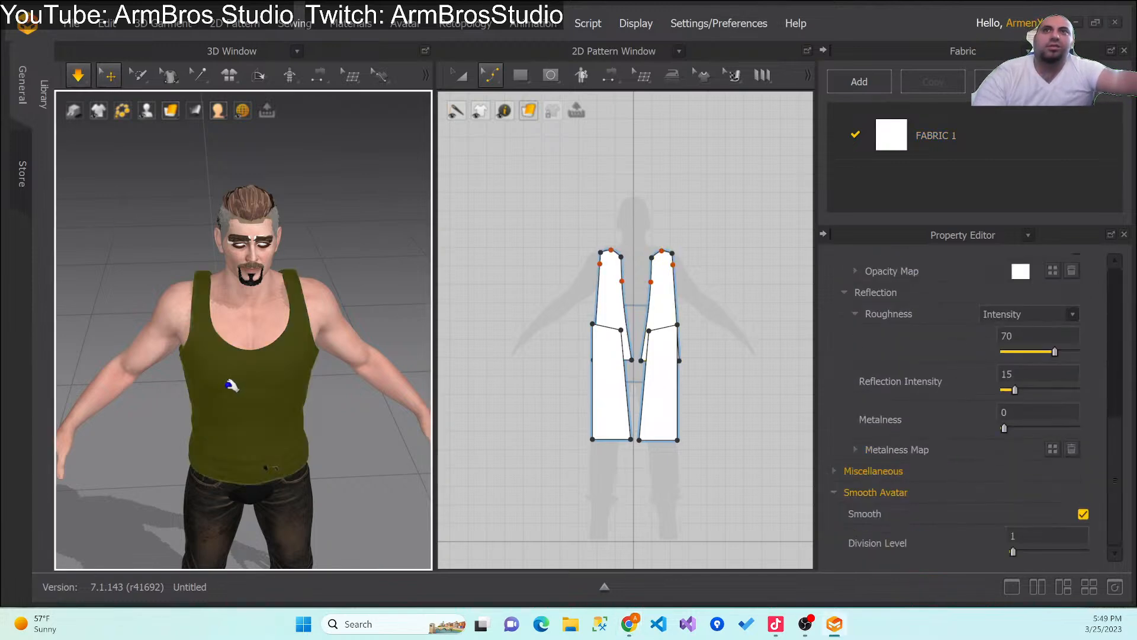
left_click(229, 304)
left_click(260, 203)
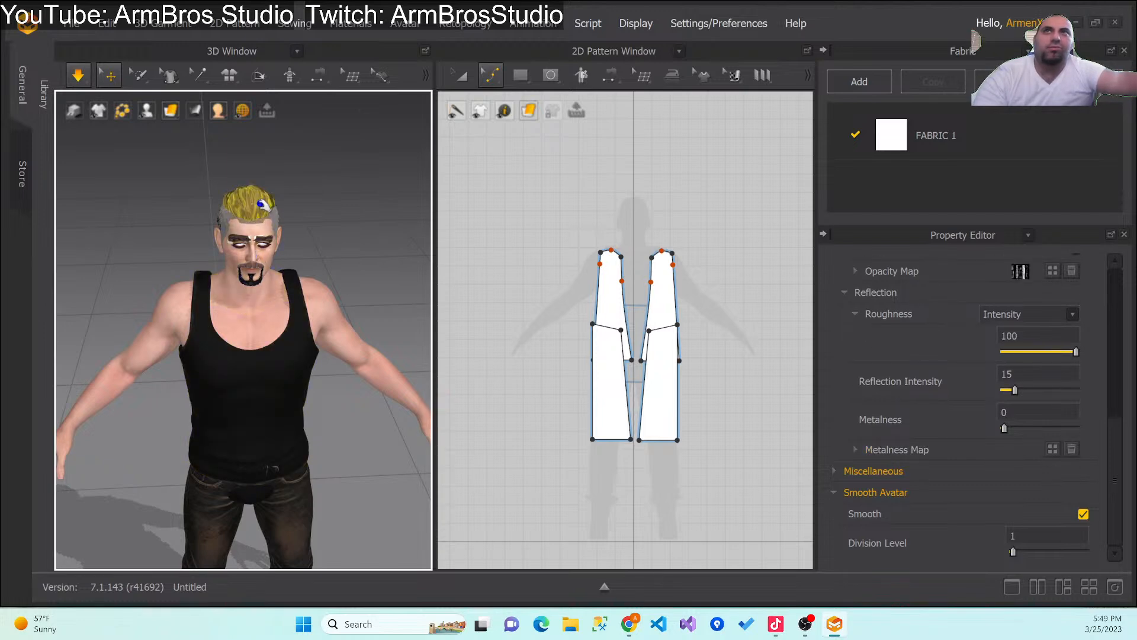
key("Delete")
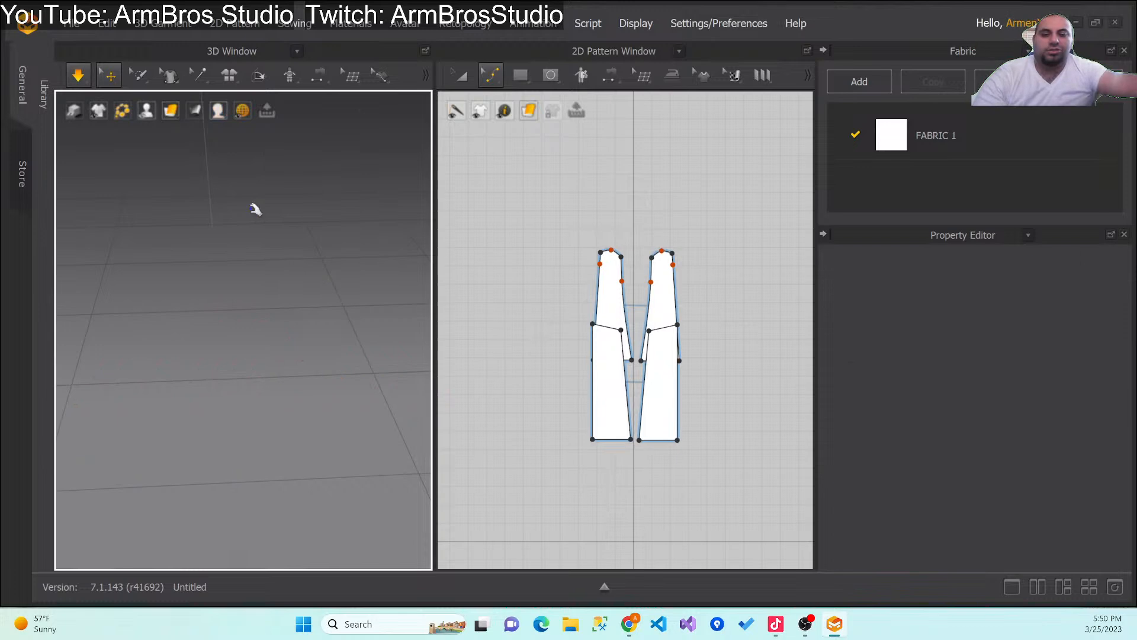
key("ctrl+z")
left_click(255, 208)
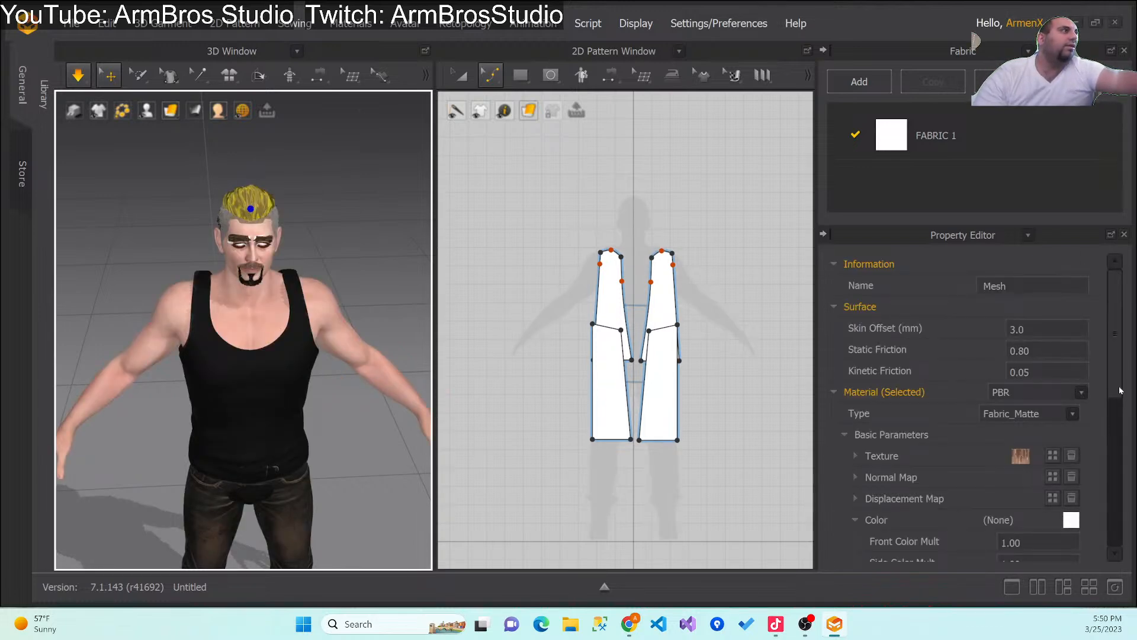
Step: Examine the material properties of the avatar's hair, eyebrows, chest and arm parts
left_click_drag(1117, 390, 1131, 524)
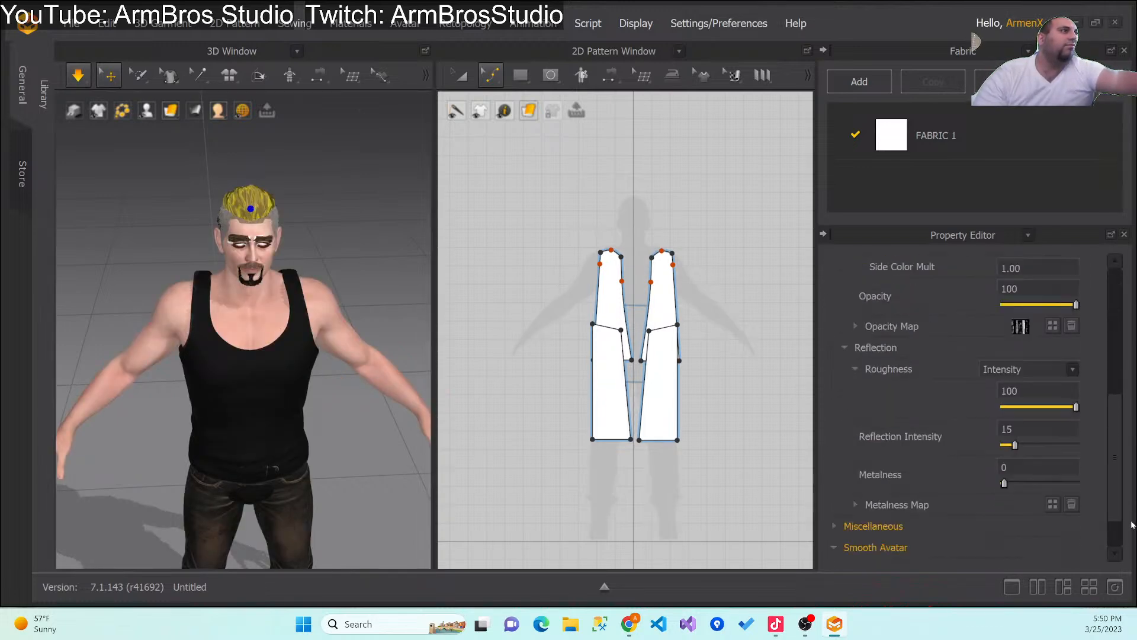
left_click(273, 349)
left_click(263, 239)
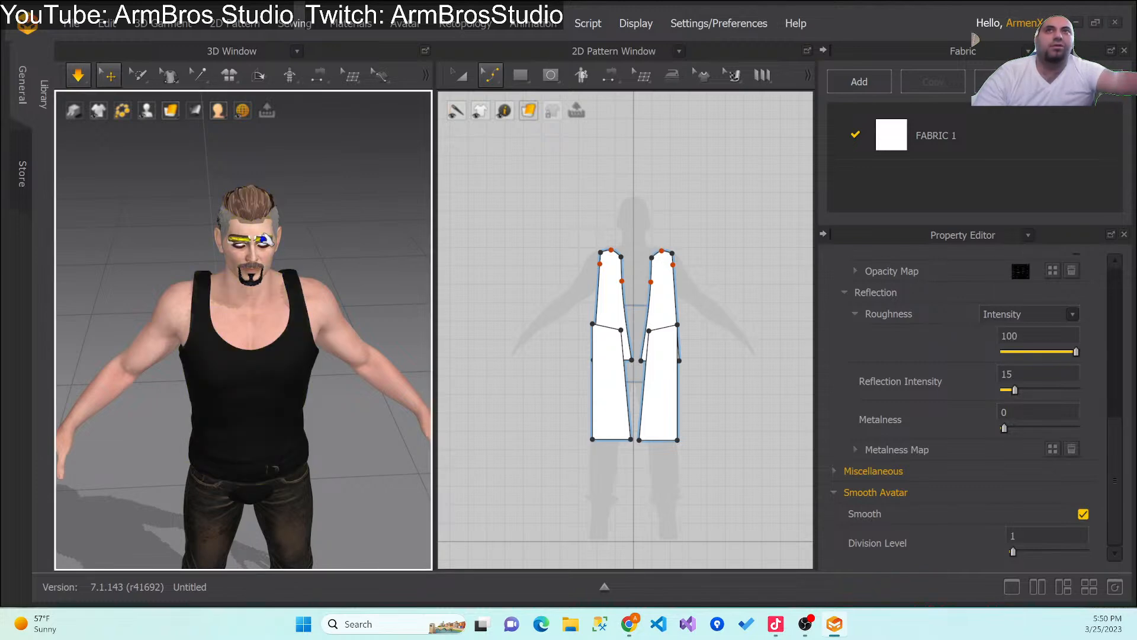
left_click(237, 307)
left_click(242, 324)
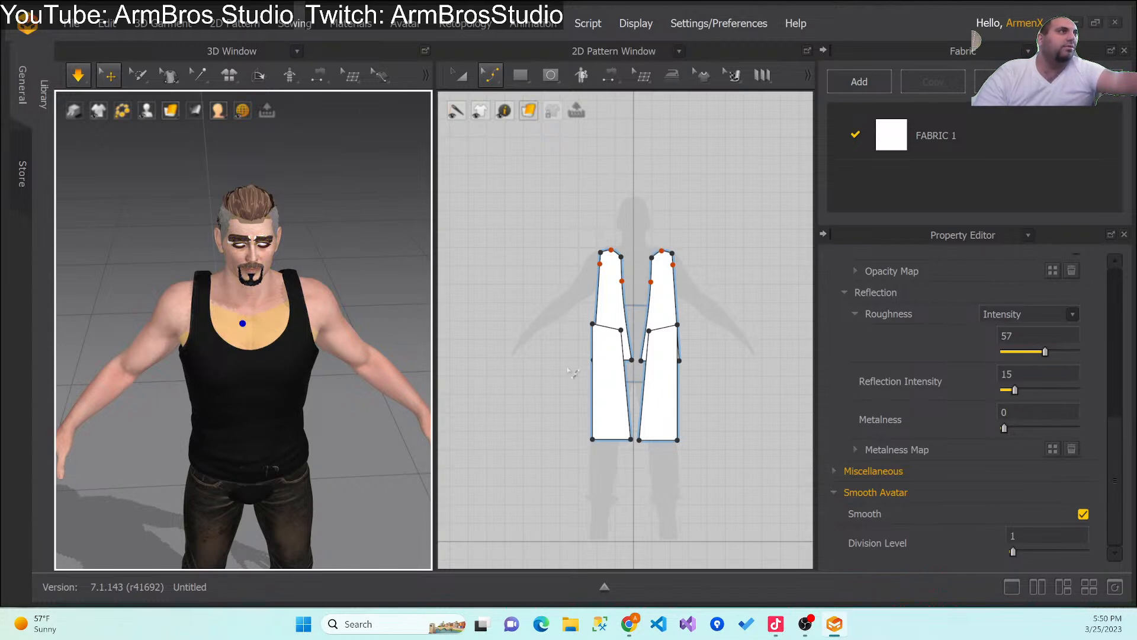
left_click(163, 341)
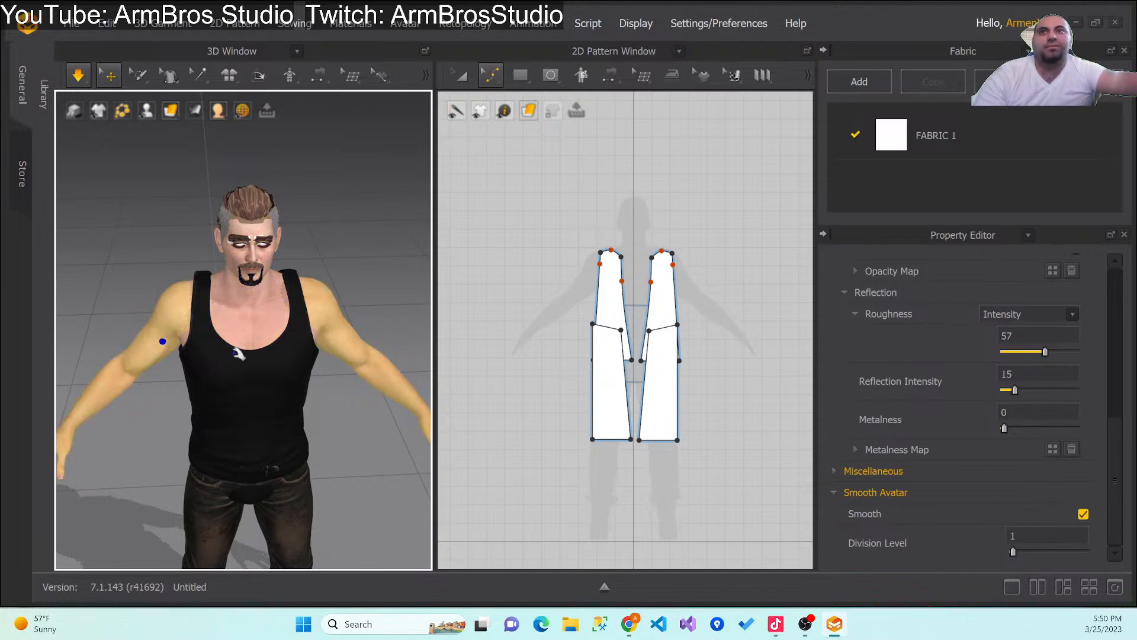
left_click(246, 221, "shift")
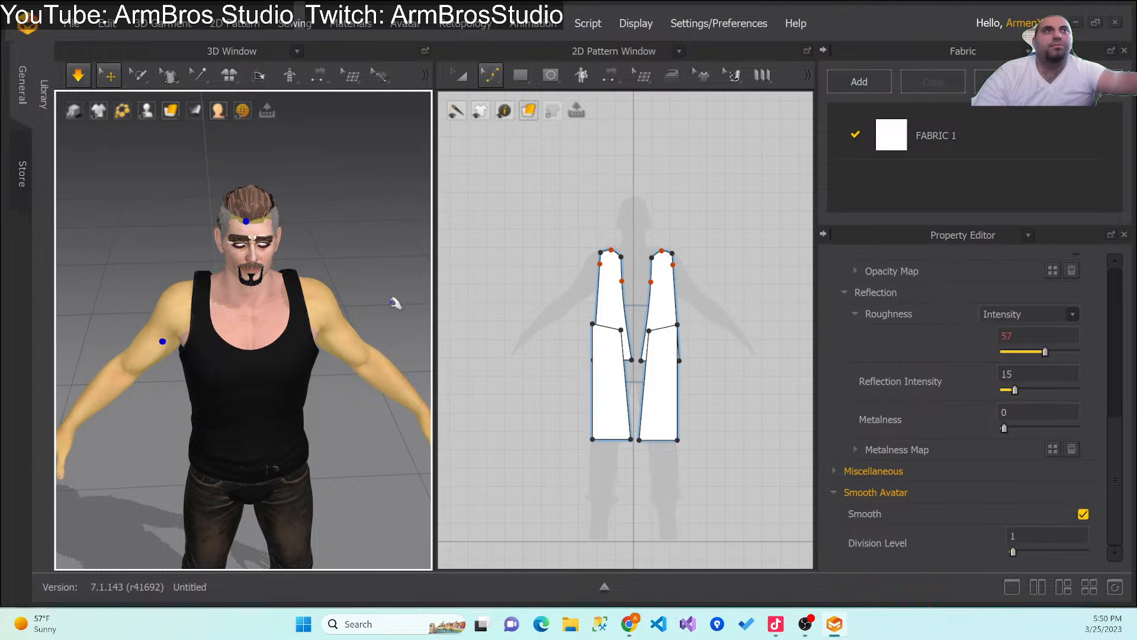
Step: Stop the simulation and undo back until the front patterns are restored in front of the avatar's chest
left_click(76, 82)
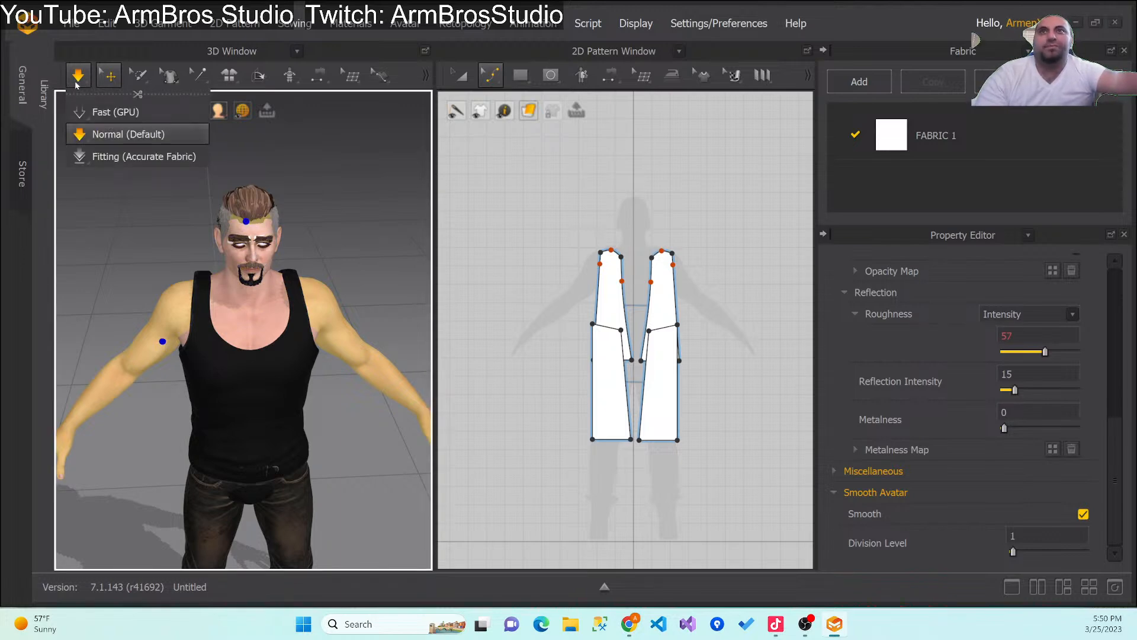
left_click(317, 198)
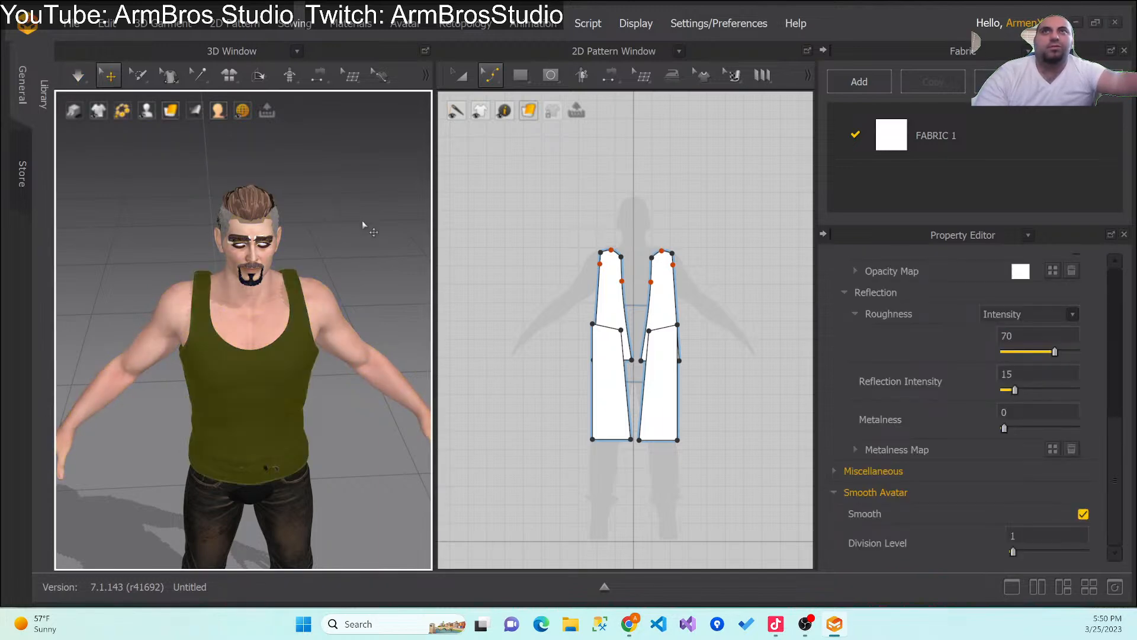
key("ctrl+z")
key("ctrl+z")
key("ctrl+z")
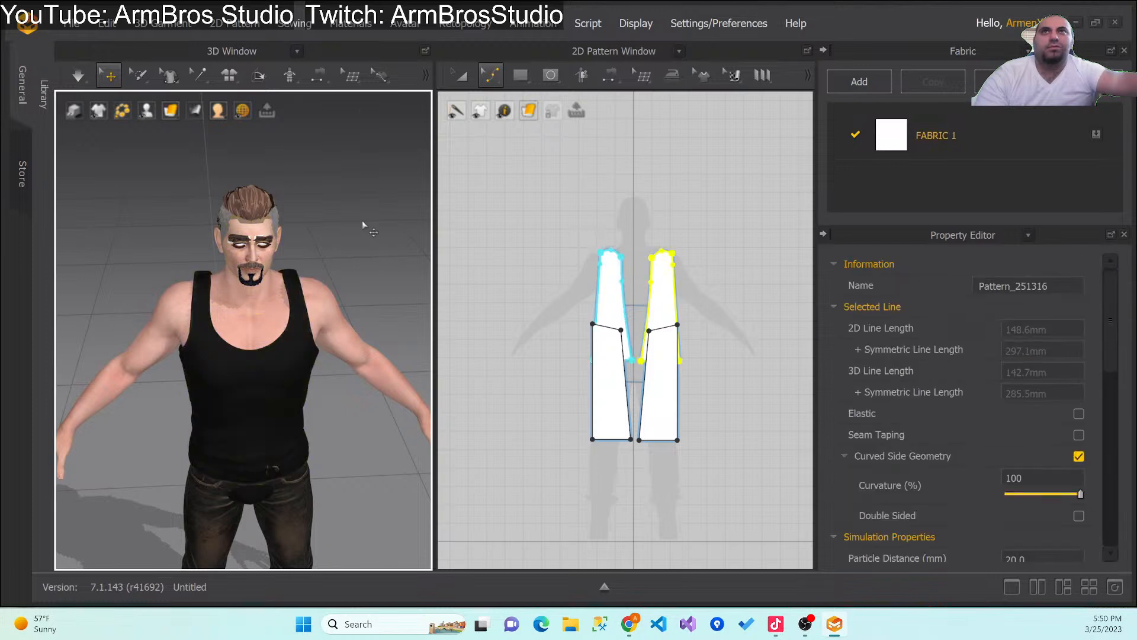
left_click(79, 75)
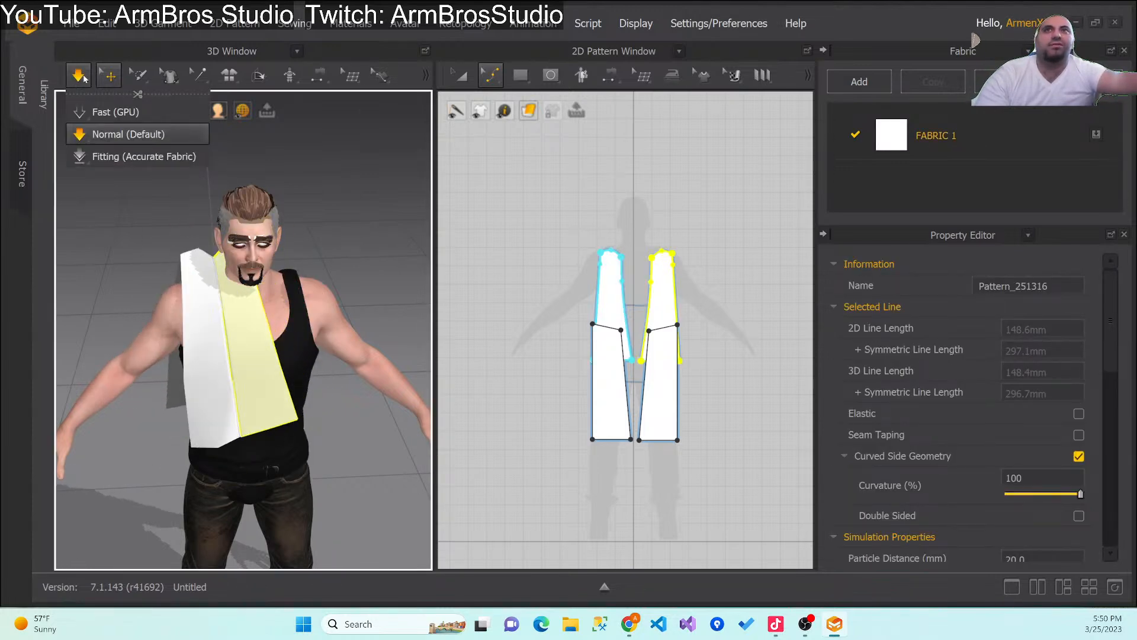
key("ctrl+z")
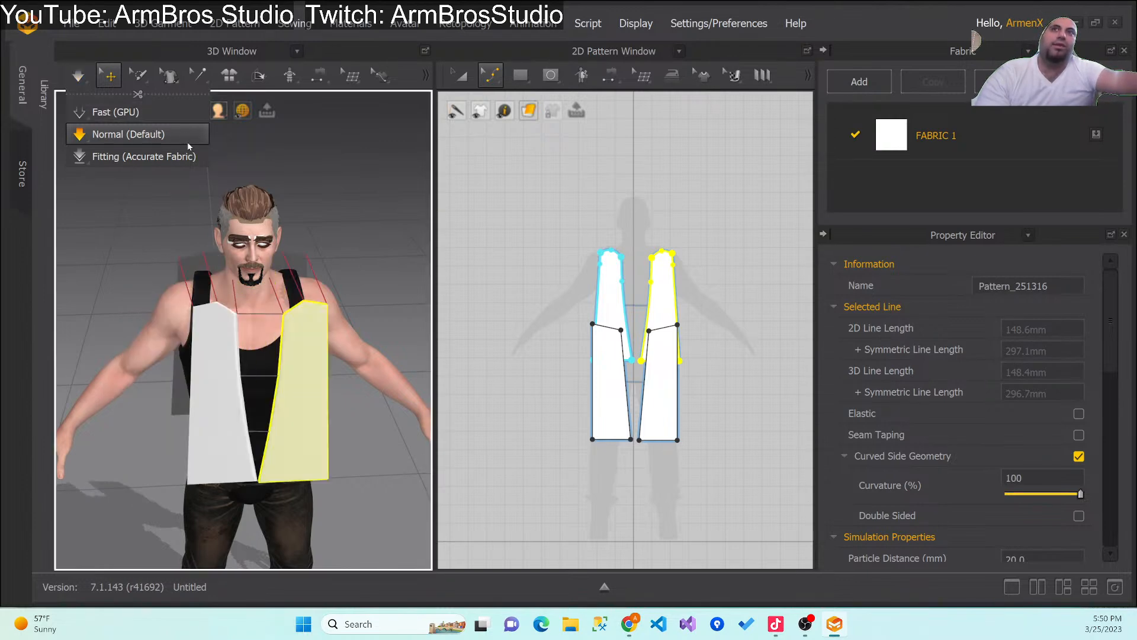
Step: Try the Map roughness type on the avatar's face material with the Normal simulation running, and undo both
left_click(271, 275)
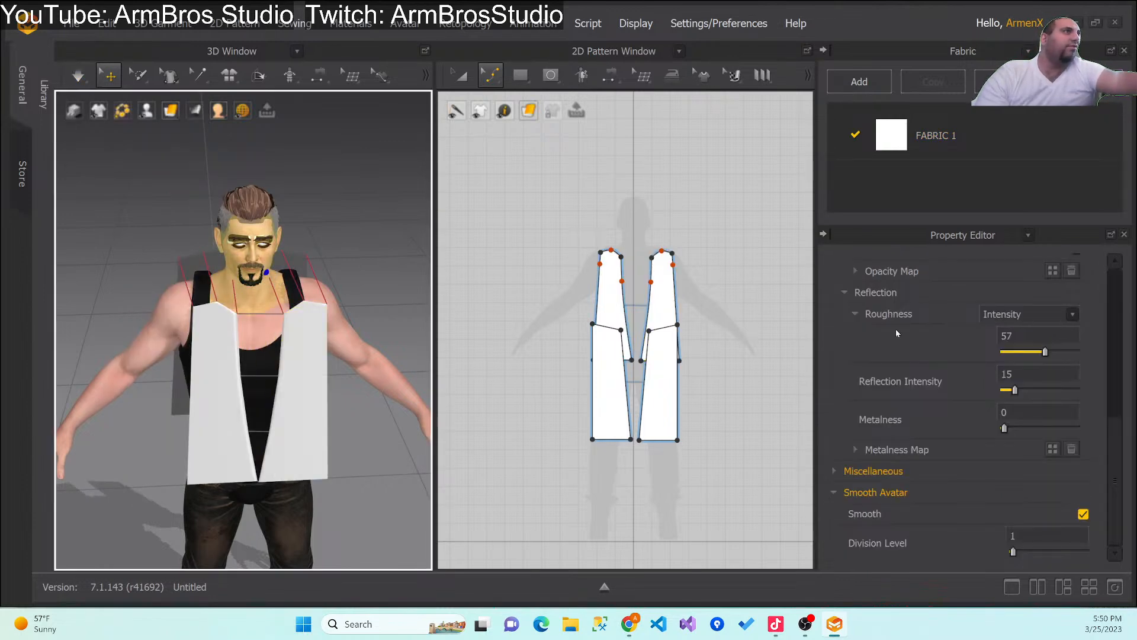
left_click(1067, 316)
left_click(1075, 341)
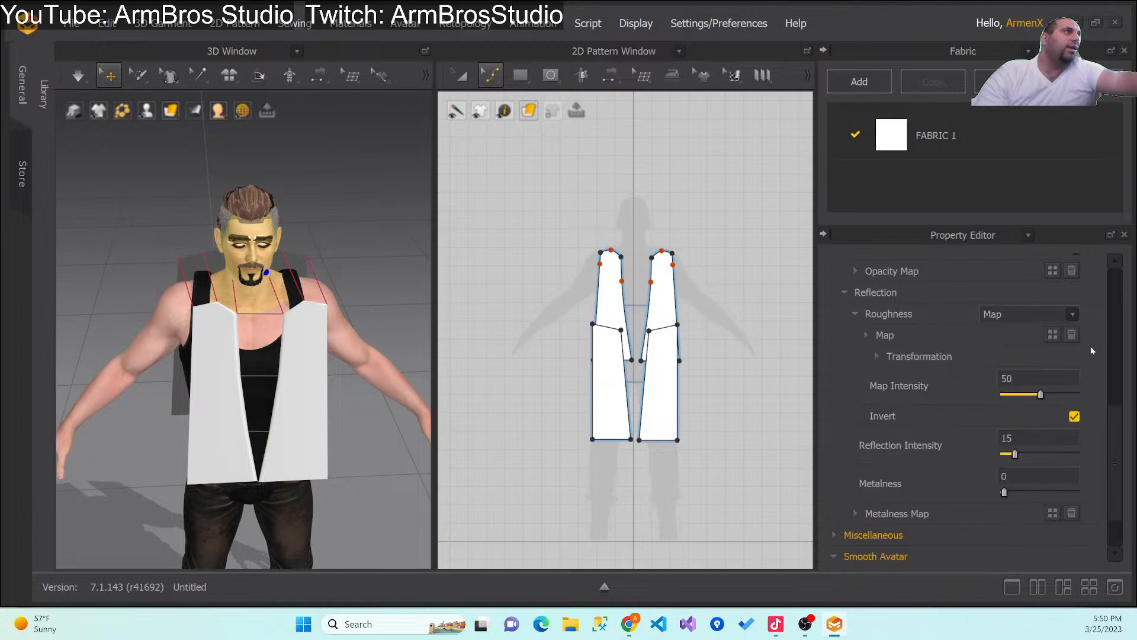
left_click(79, 77)
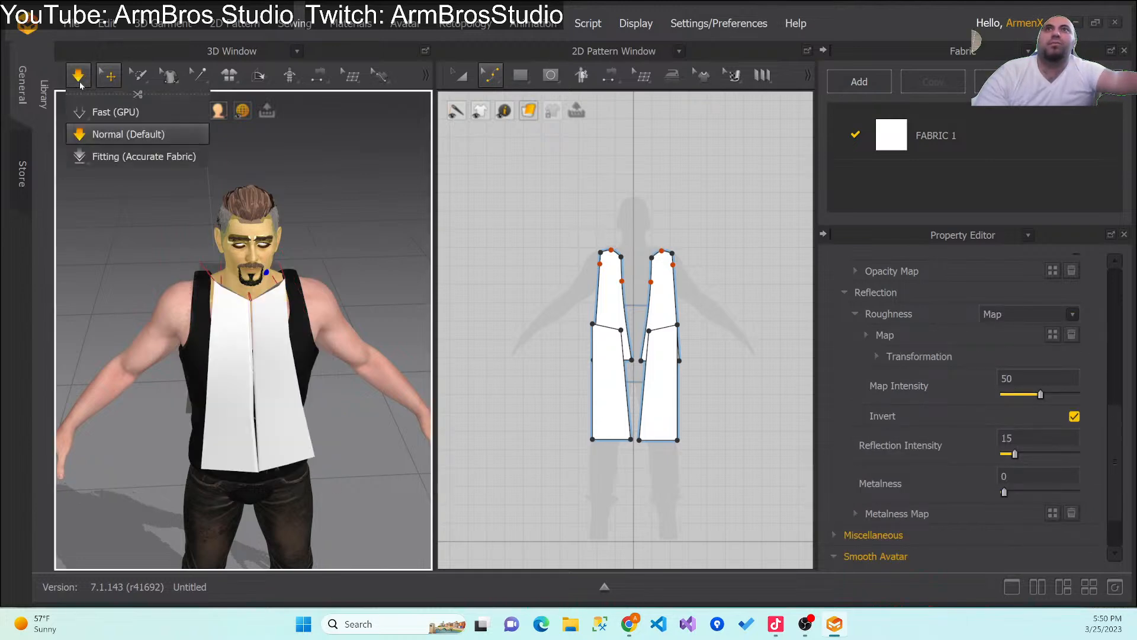
left_click(348, 182)
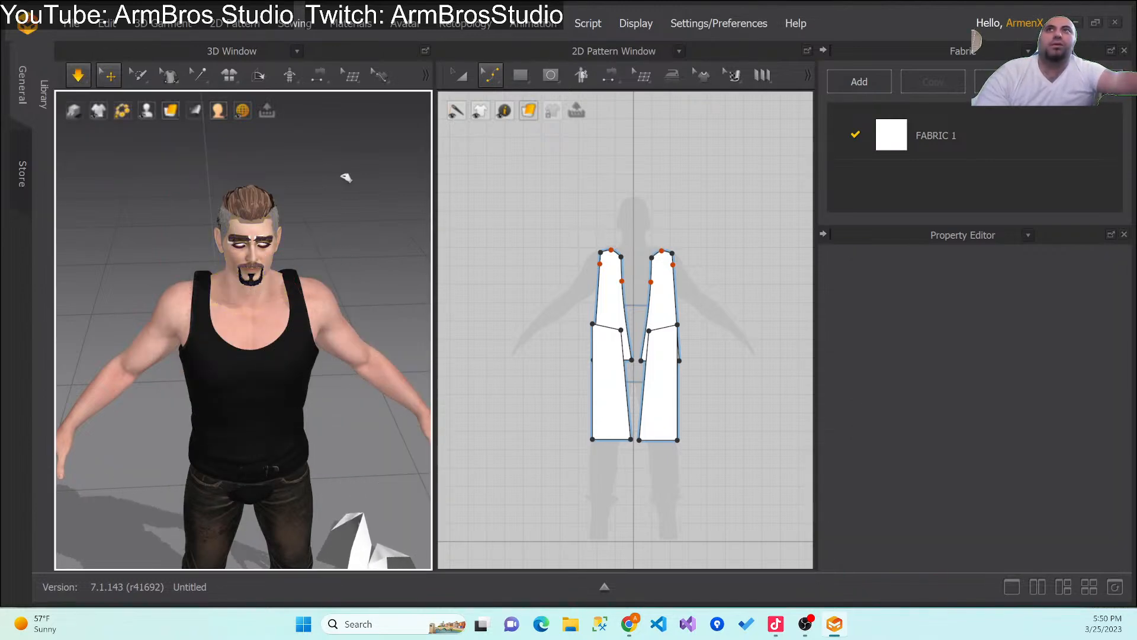
key("ctrl+z")
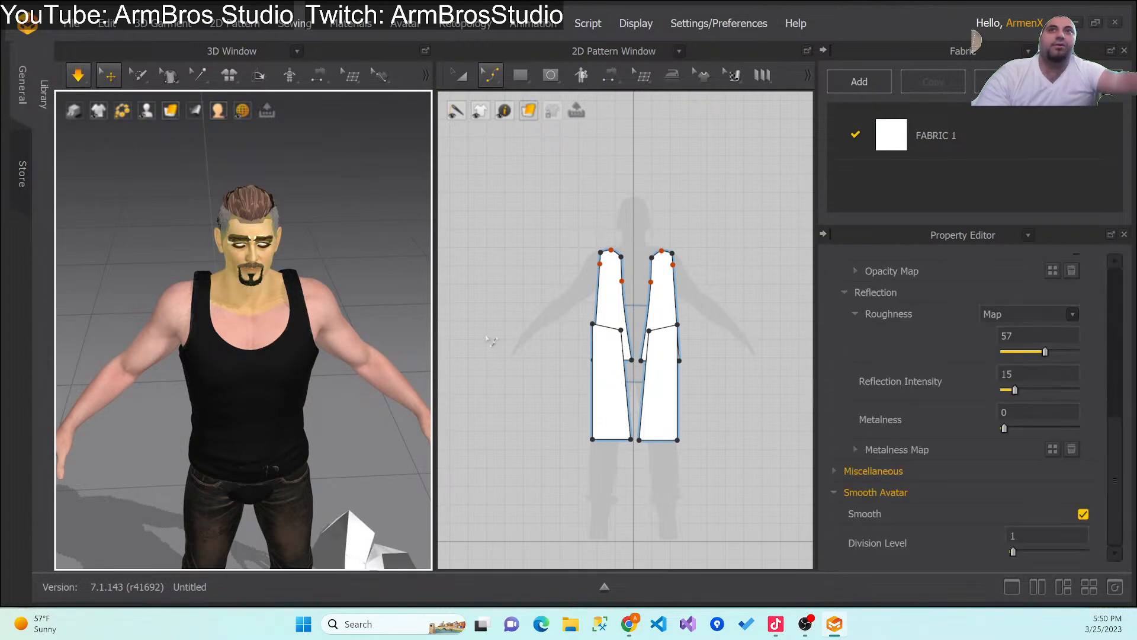
key("ctrl+z")
Step: Set the face material's roughness to Intensity 14 and briefly run the Normal simulation
left_click(1058, 315)
left_click(1020, 328)
left_click_drag(1046, 352, 1016, 353)
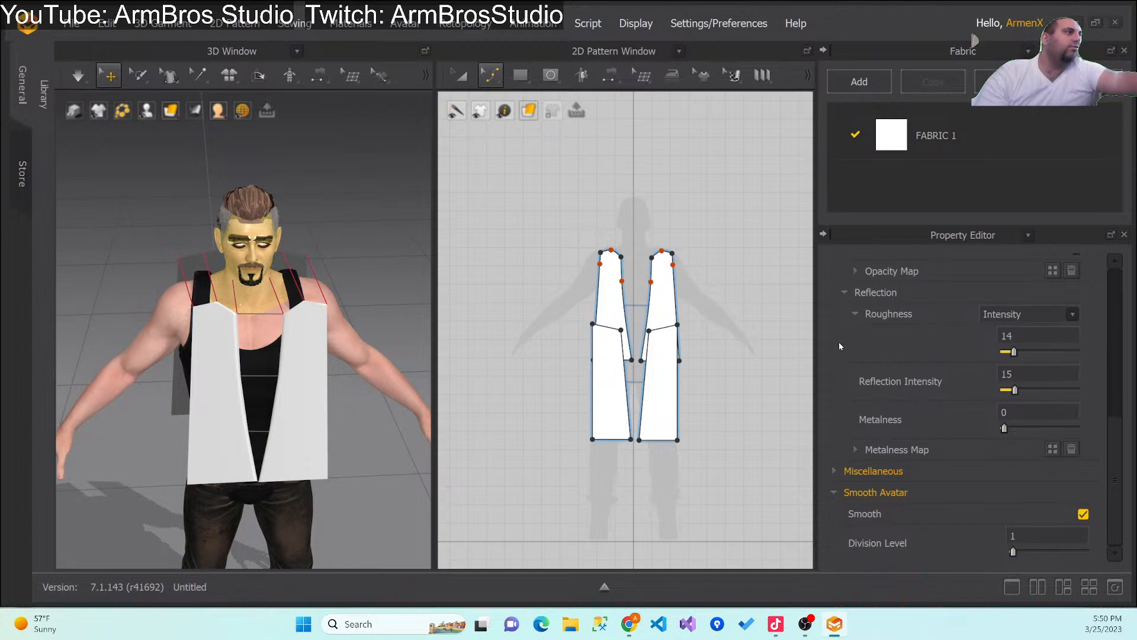
left_click(79, 82)
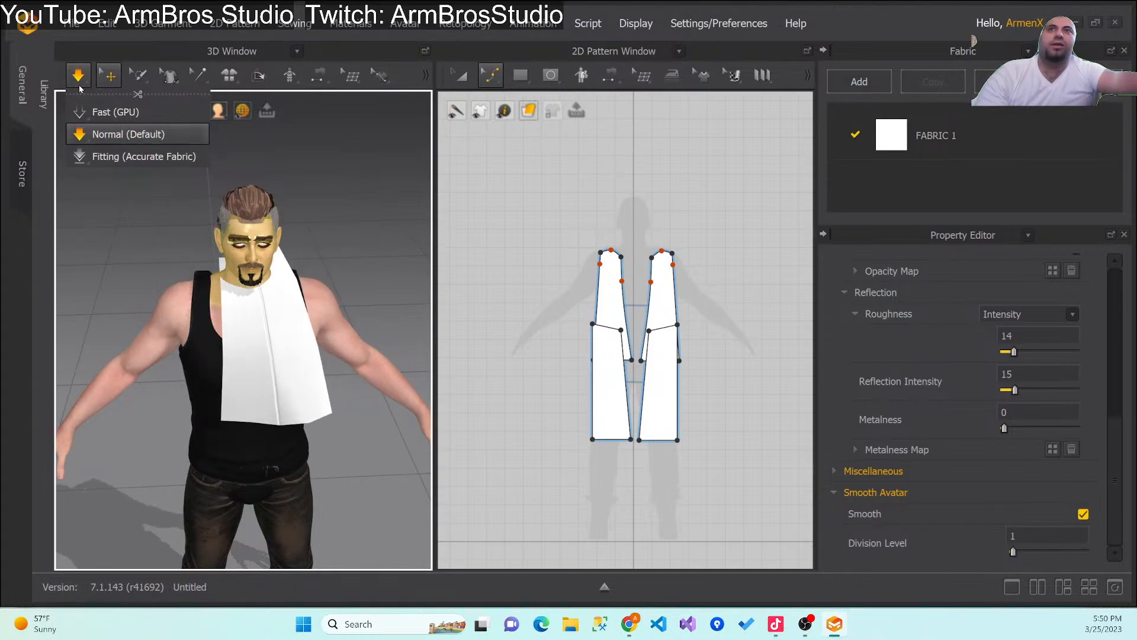
left_click(78, 76)
Step: Select the avatar's face, chest and arm skin together, set their roughness to 10 and lower the reflection intensity
left_click(220, 318)
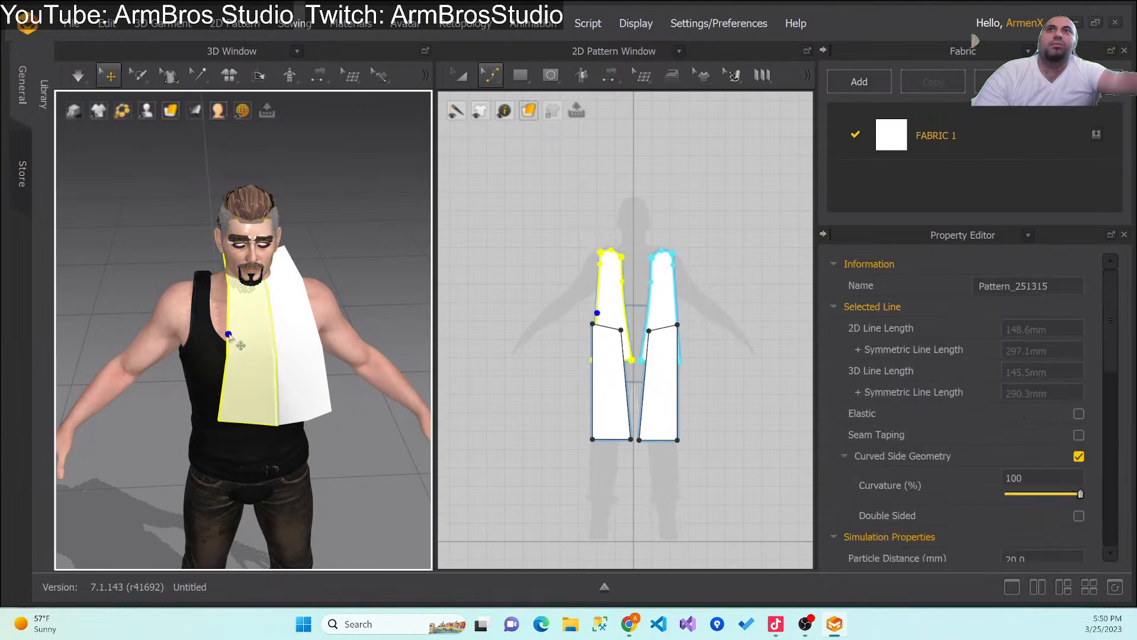
left_click(224, 321)
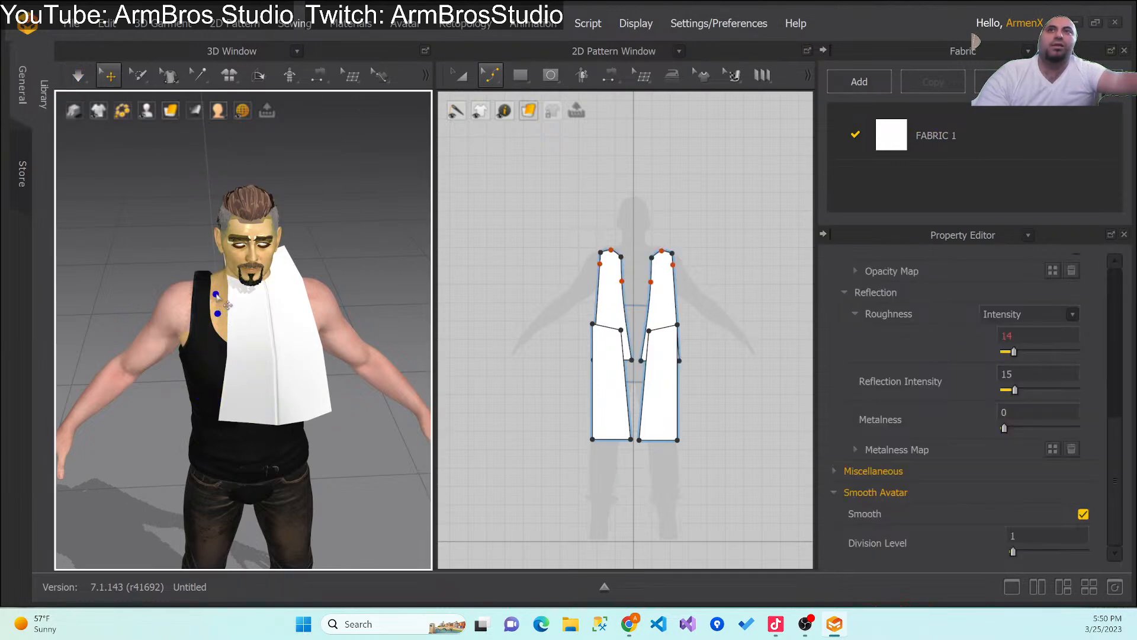
left_click(173, 300)
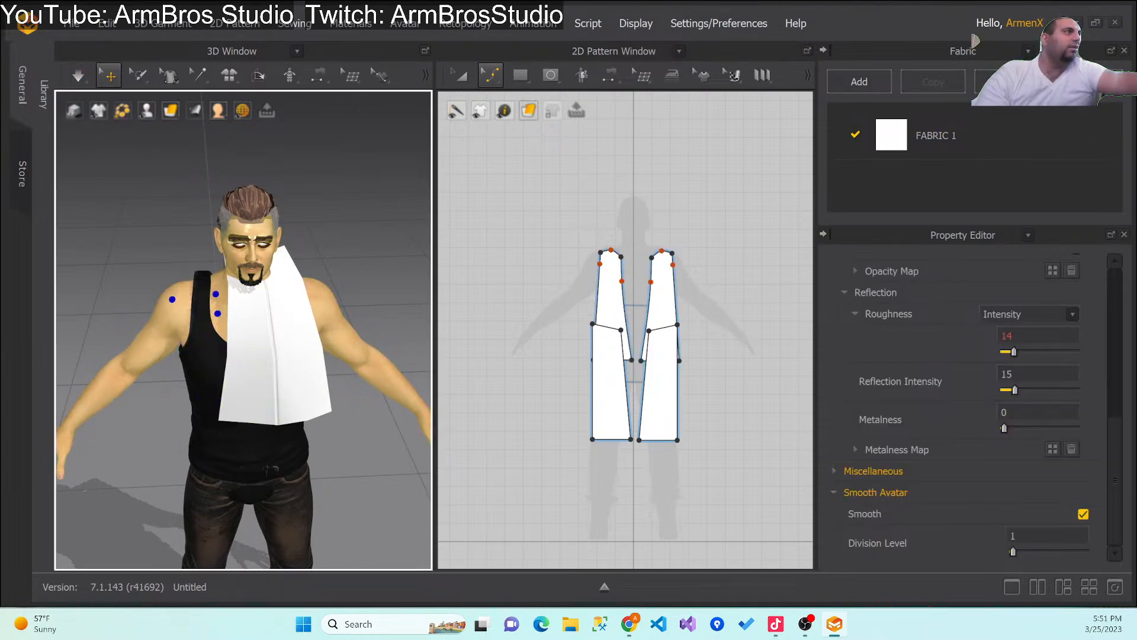
left_click_drag(1013, 355, 1011, 352)
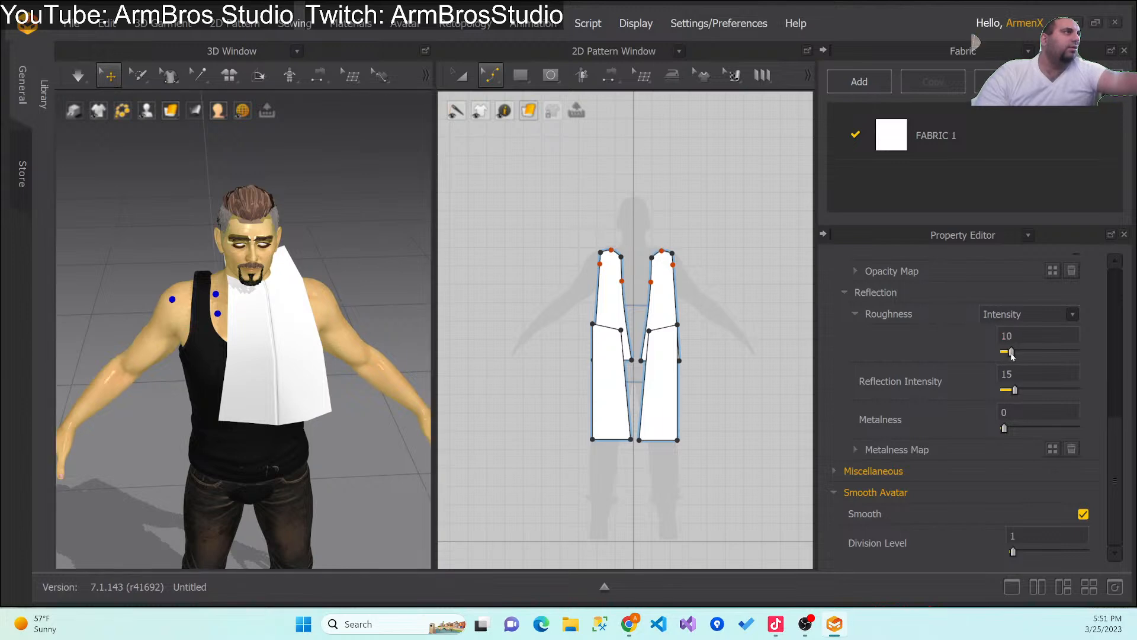
left_click_drag(1018, 393, 1002, 391)
Step: Run the simulation and pull the front patterns downward on the avatar's chest
left_click(83, 80)
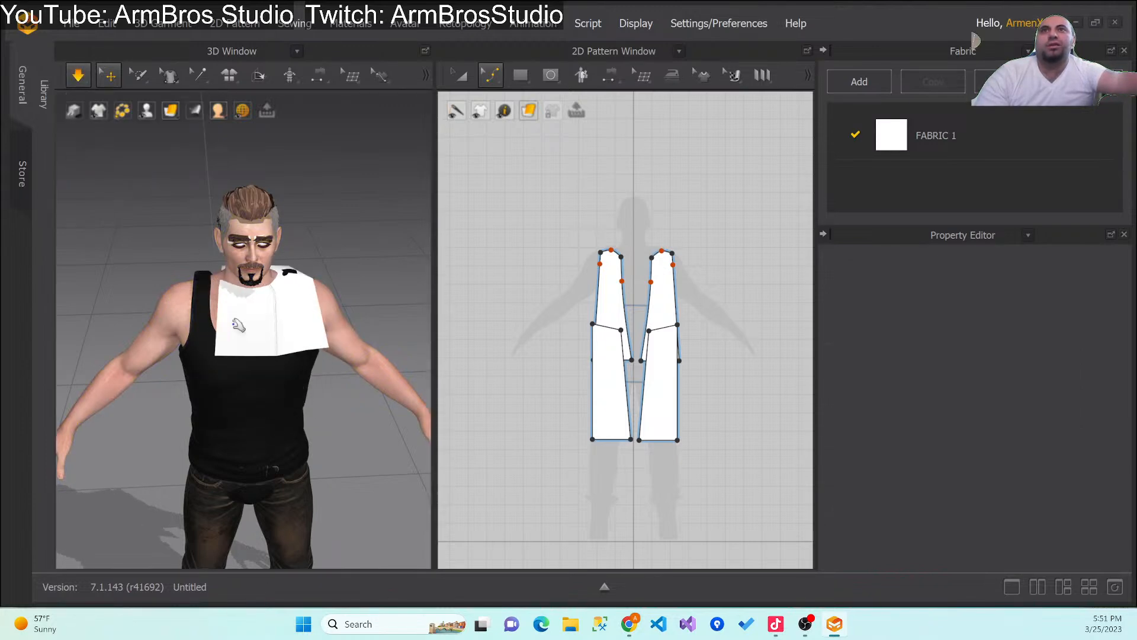
left_click_drag(275, 327, 261, 382)
left_click_drag(225, 311, 338, 474)
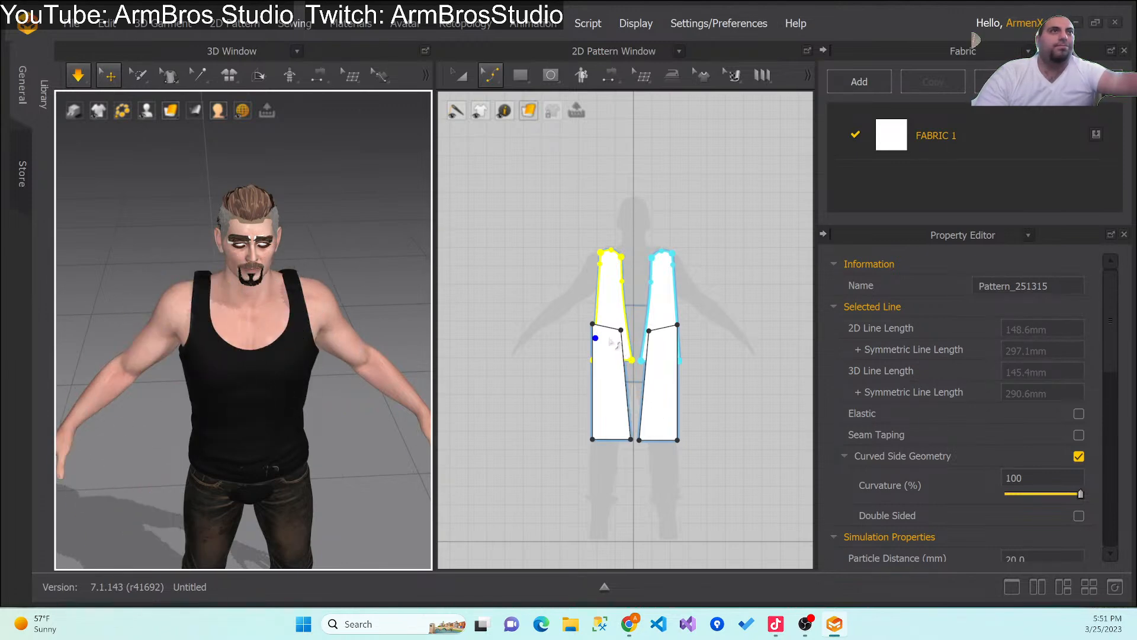
Step: Add a curve point near the lower end of the mirrored front patterns' inner edges and stop the simulation
left_click(617, 320)
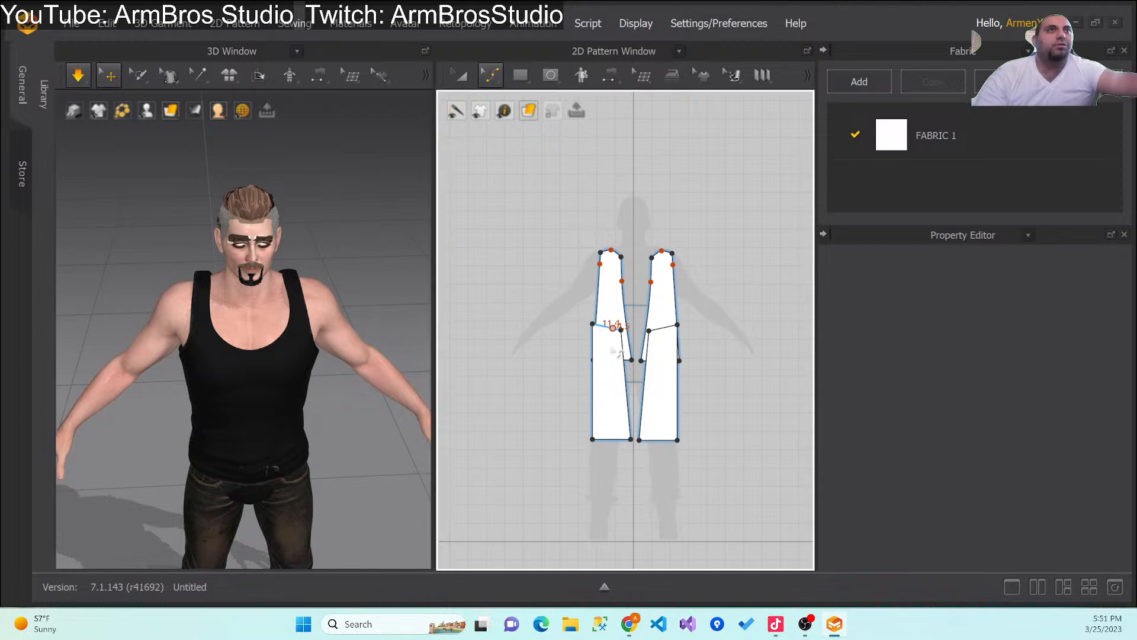
scroll(300, 451, "up", 4)
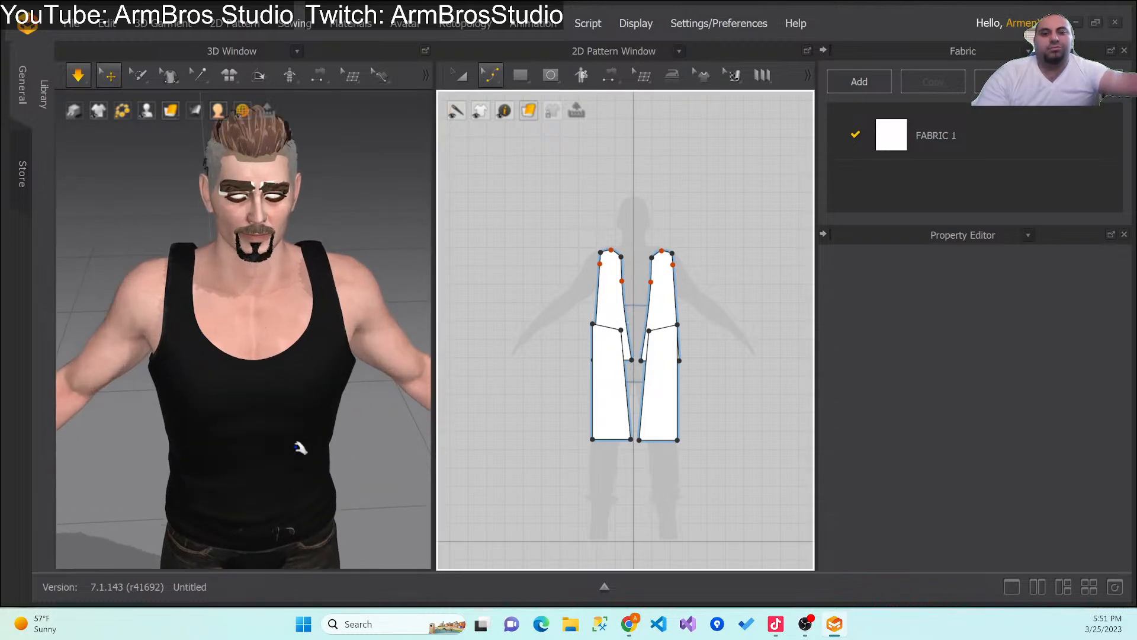
left_click(301, 447)
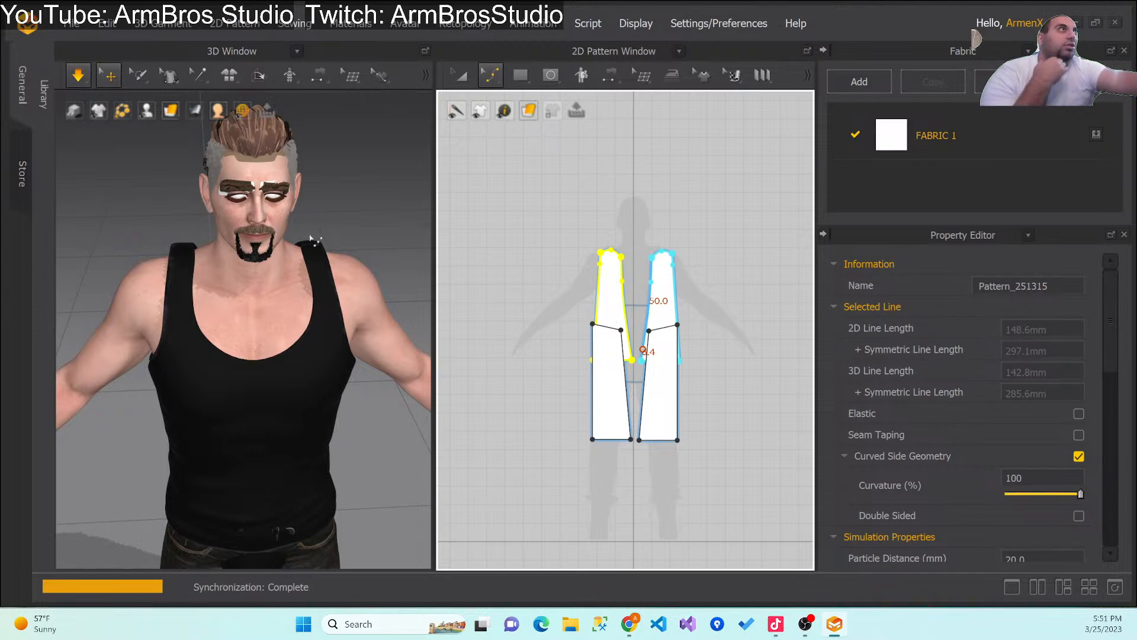
left_click(542, 242)
scroll(544, 247, "up", 6)
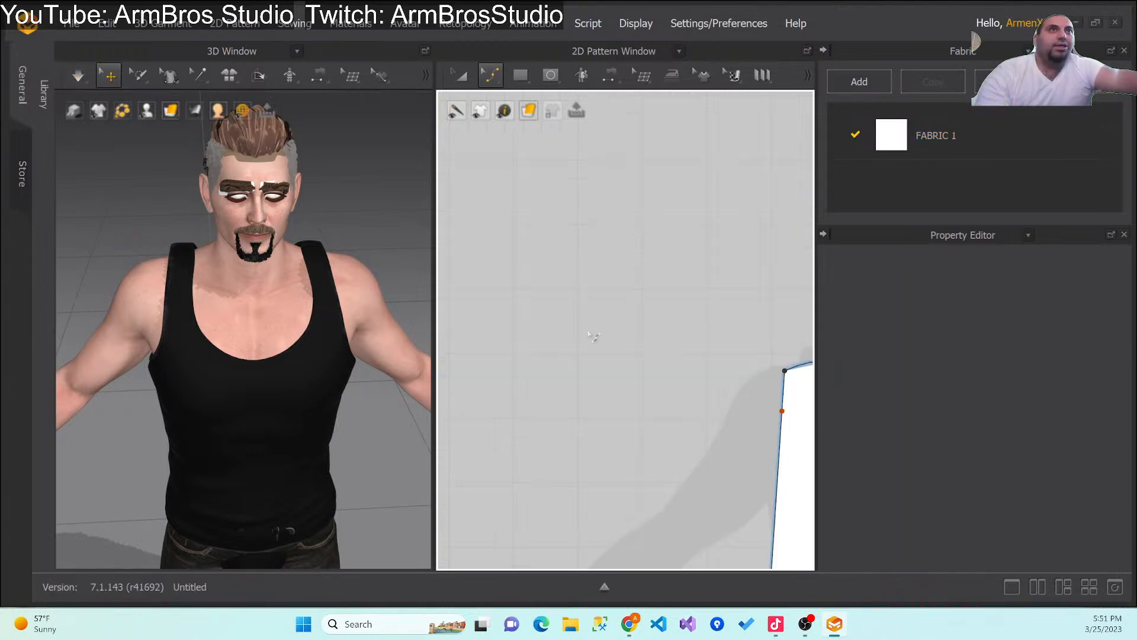
scroll(556, 276, "down", 1)
scroll(702, 368, "down", 5)
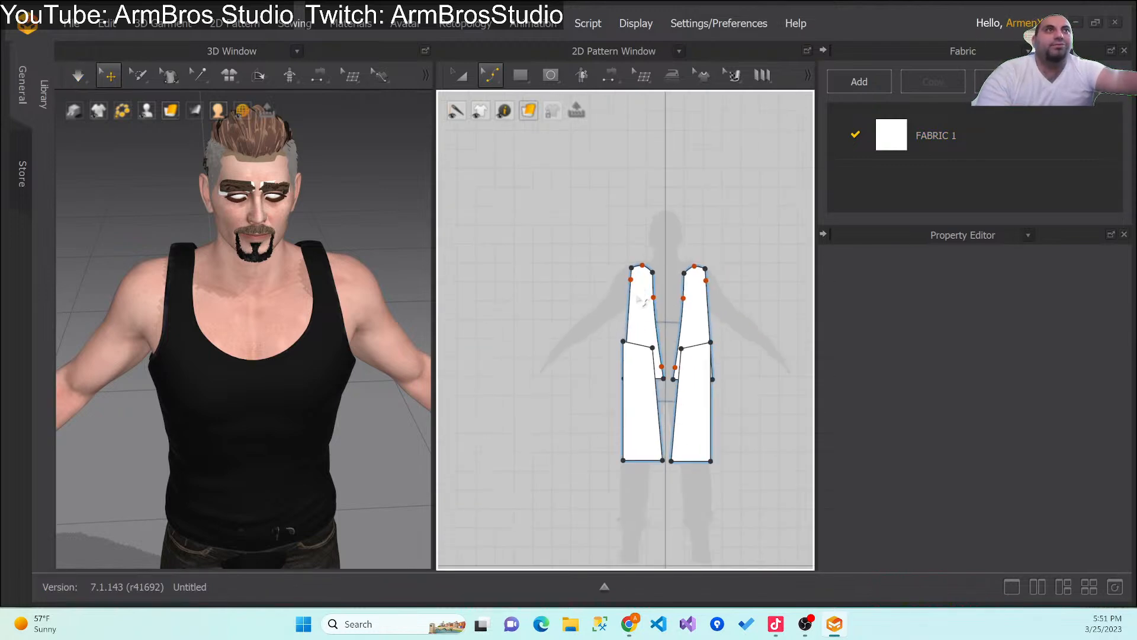
Step: Move one mirrored front pattern across the centre line to the outer side of its partner
left_click(461, 76)
left_click(655, 289)
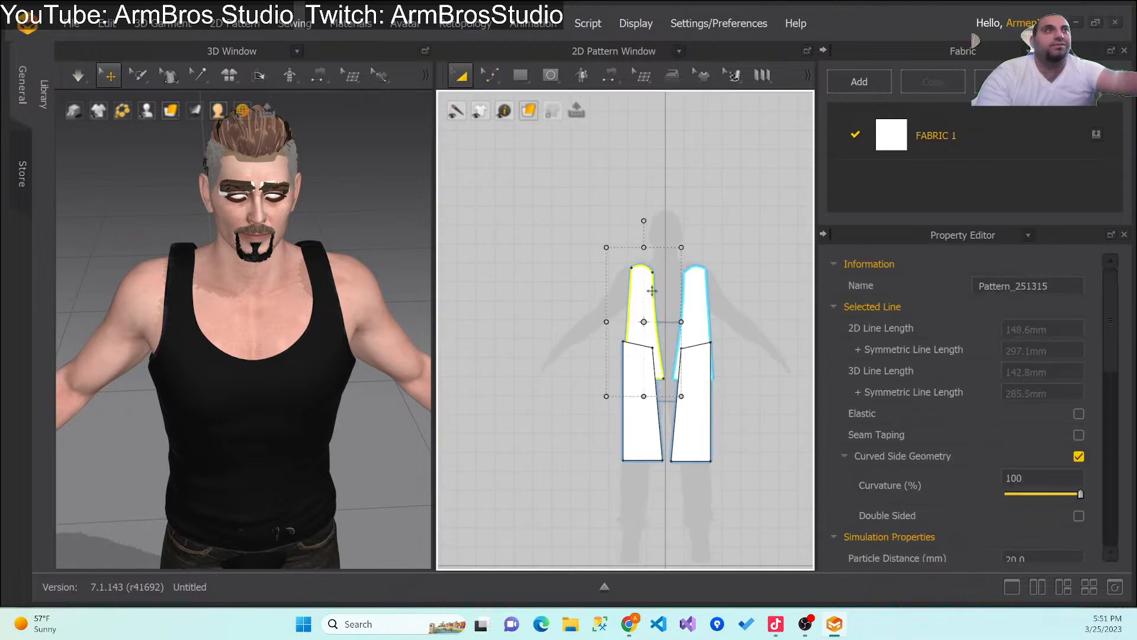
left_click(698, 294)
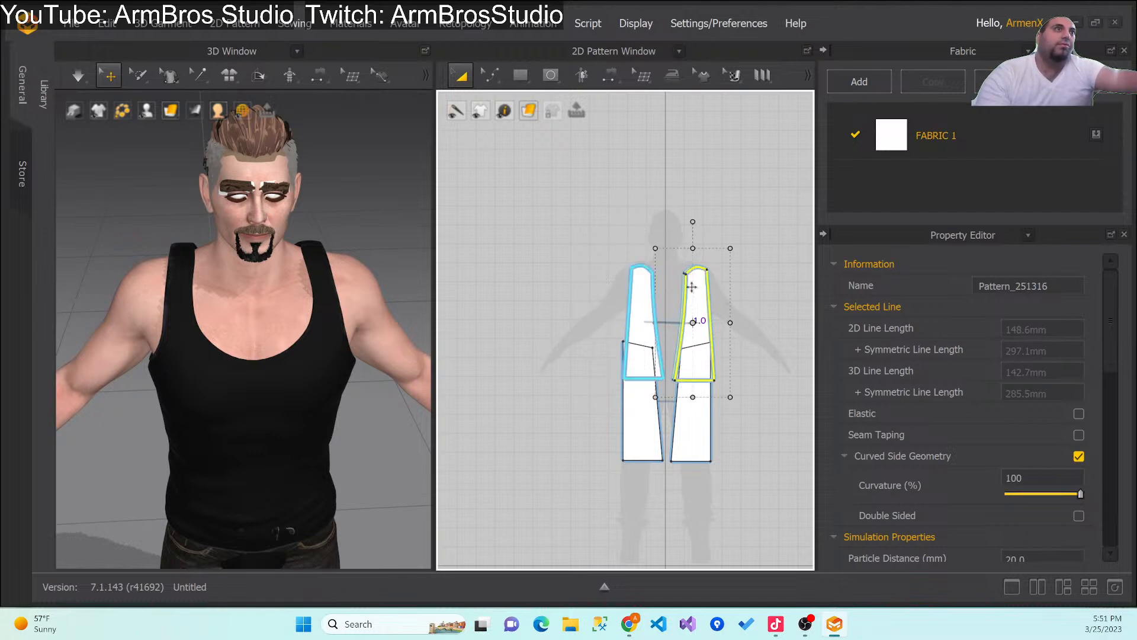
key("ctrl+c")
key("ctrl+v")
left_click_drag(617, 292, 616, 292)
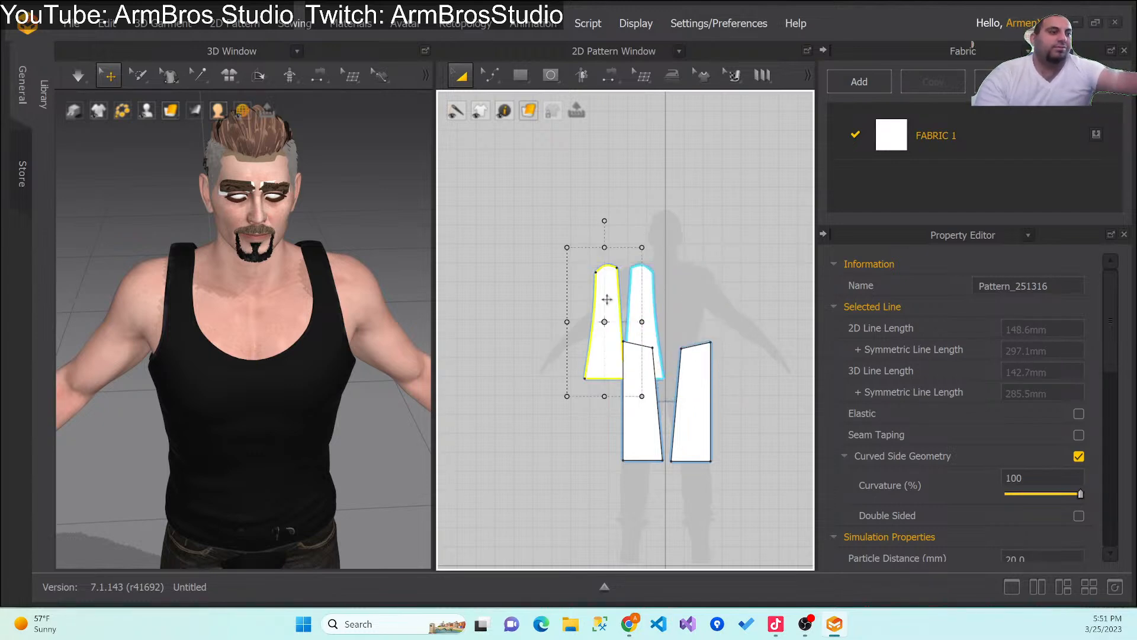
Step: Delete all four front and back patterns, leaving the 2D pattern area empty
key("Delete")
left_click(626, 304)
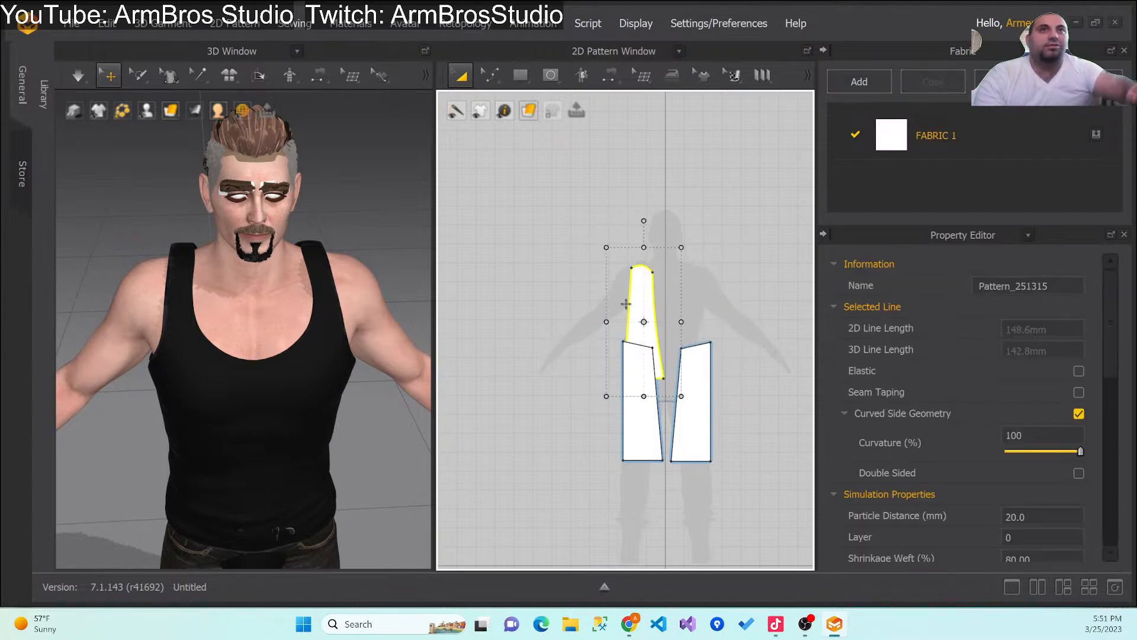
key("Delete")
left_click(637, 403)
key("Delete")
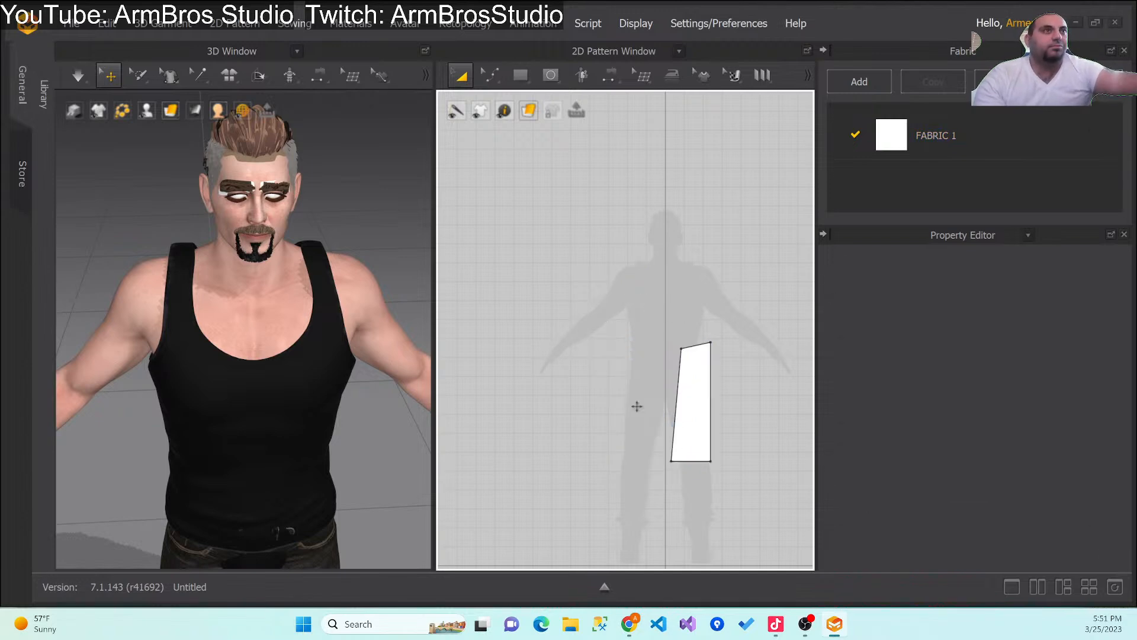
left_click(695, 371)
key("Delete")
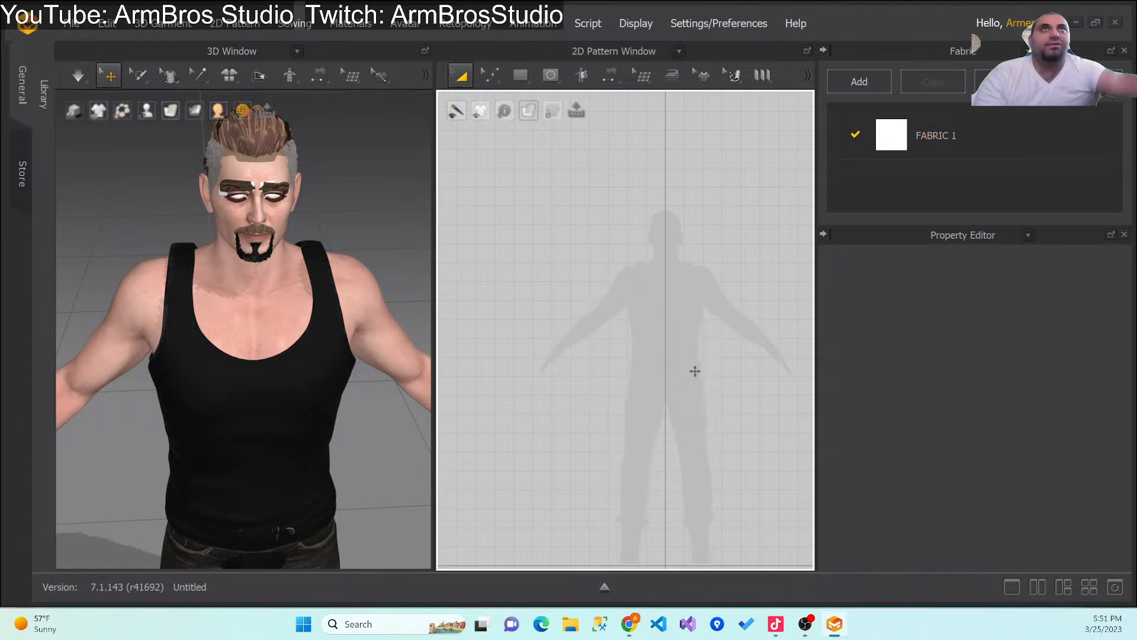
Step: Draw a large rectangular pattern over the avatar's upper body and move it in 3D to just in front of the head
left_click(517, 75)
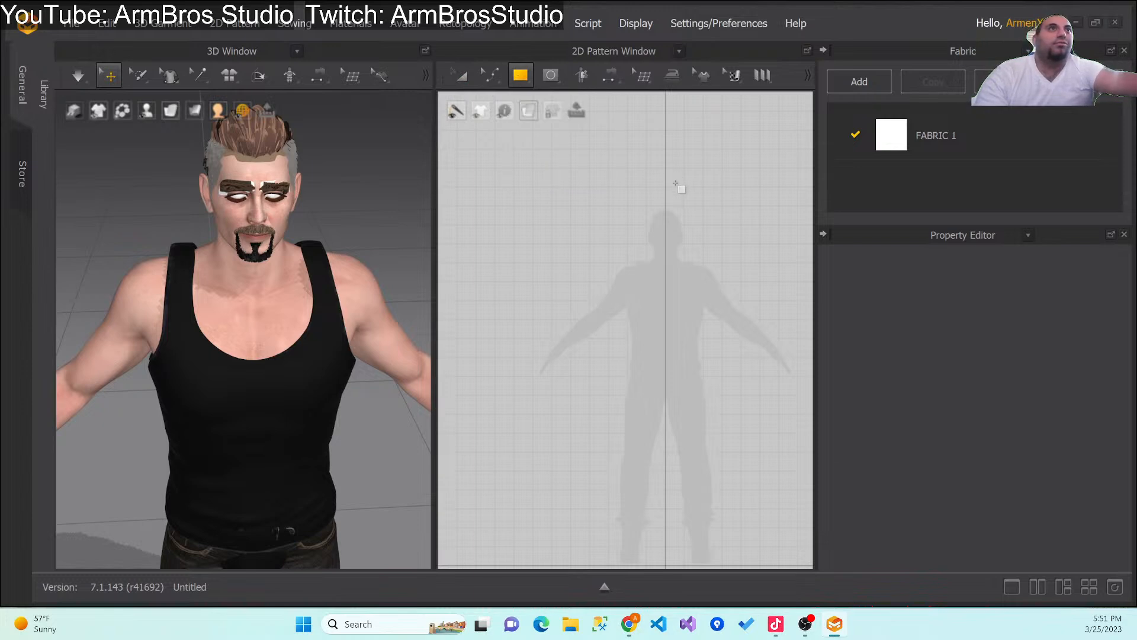
left_click_drag(574, 136, 765, 309)
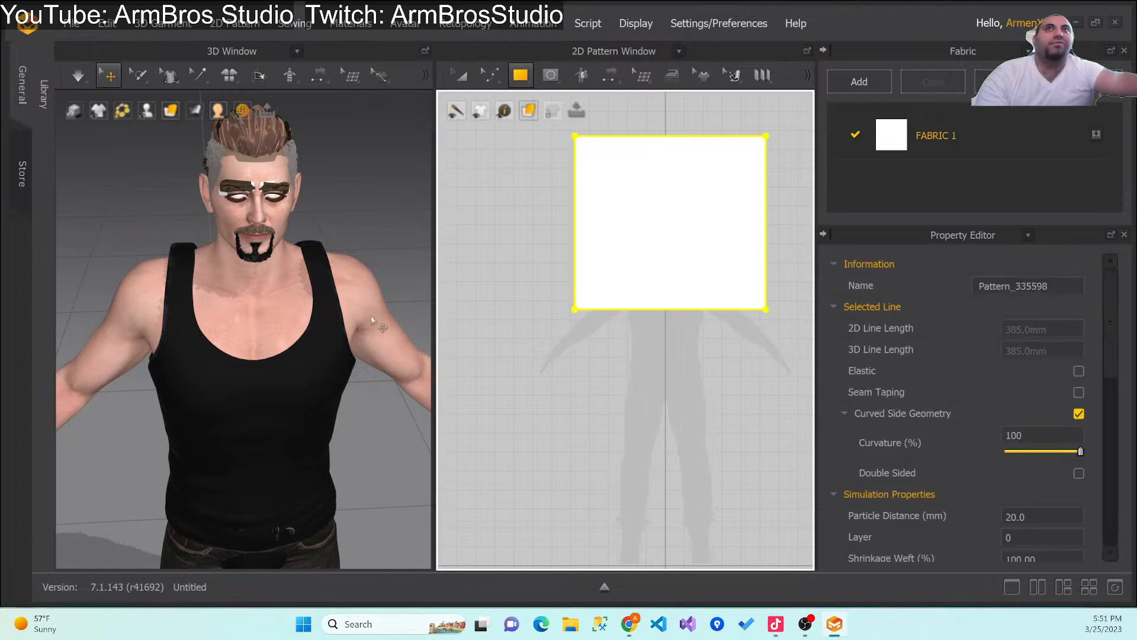
scroll(344, 360, "down", 8)
right_click_drag(344, 360, 142, 317)
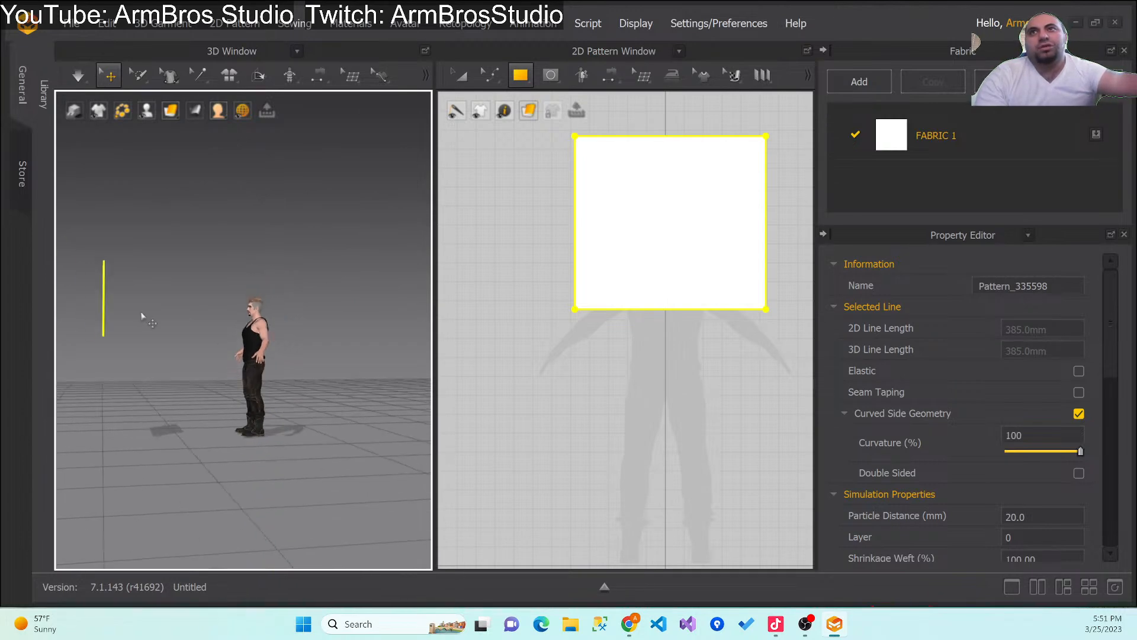
left_click(107, 295)
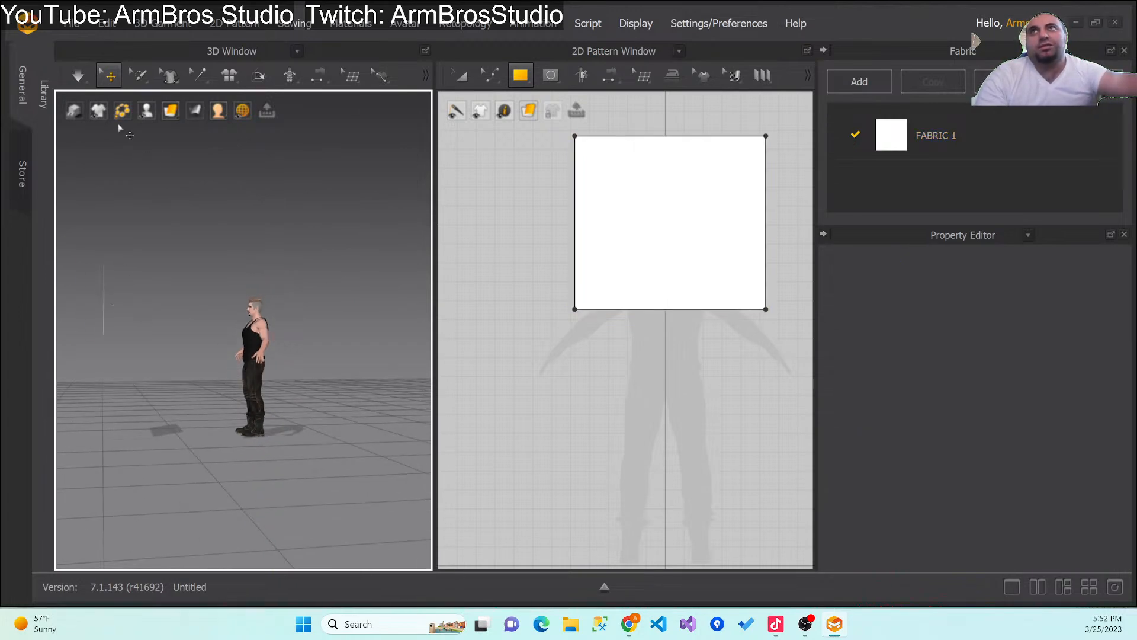
left_click(101, 272)
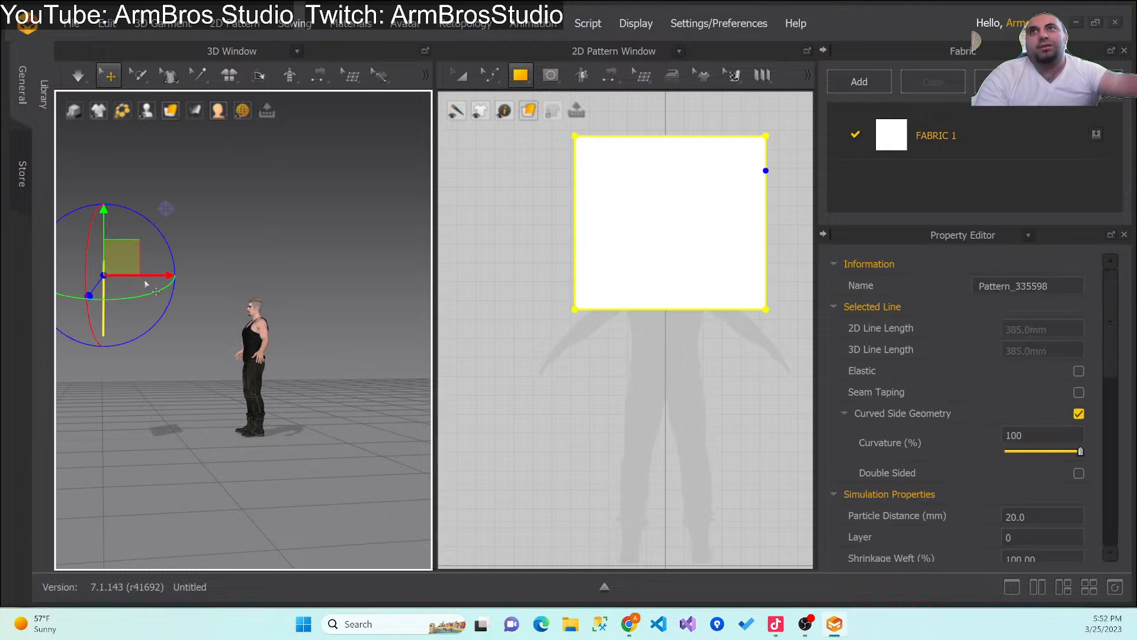
left_click_drag(172, 282, 302, 282)
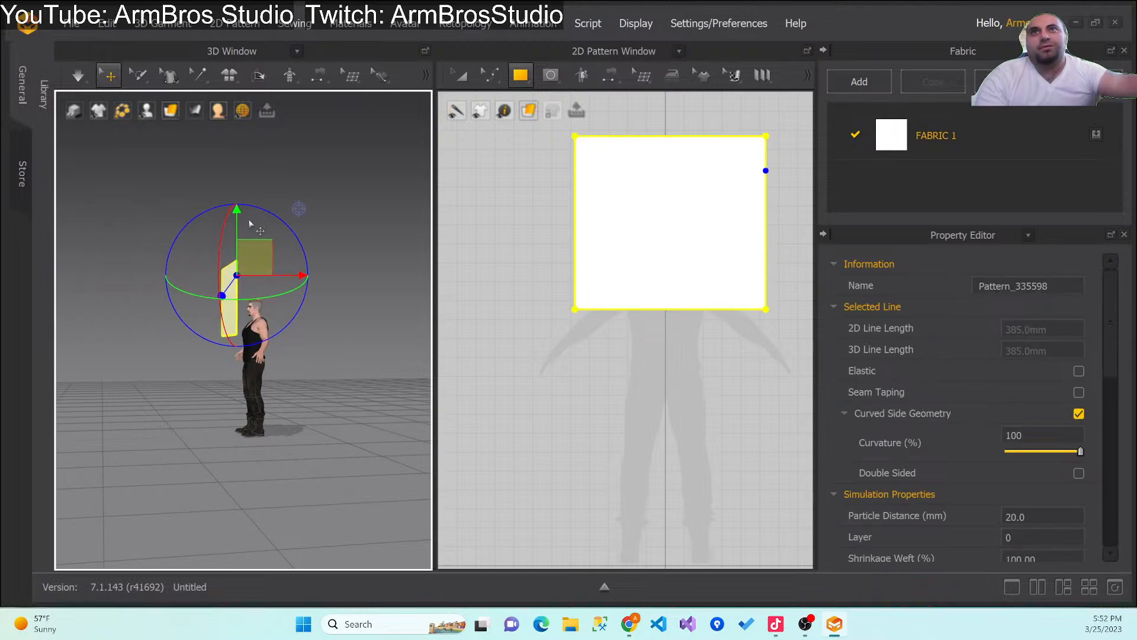
Step: Tilt the rectangle until it lies nearly flat and position it directly above the avatar's head
left_click(261, 209)
left_click(226, 299)
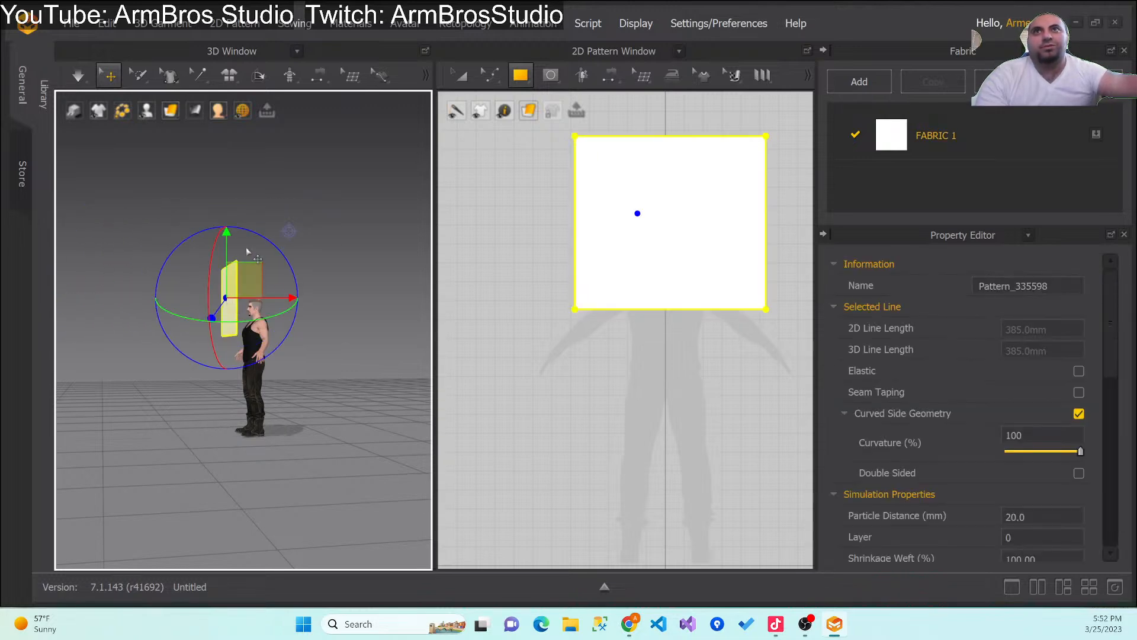
left_click_drag(254, 231, 343, 287)
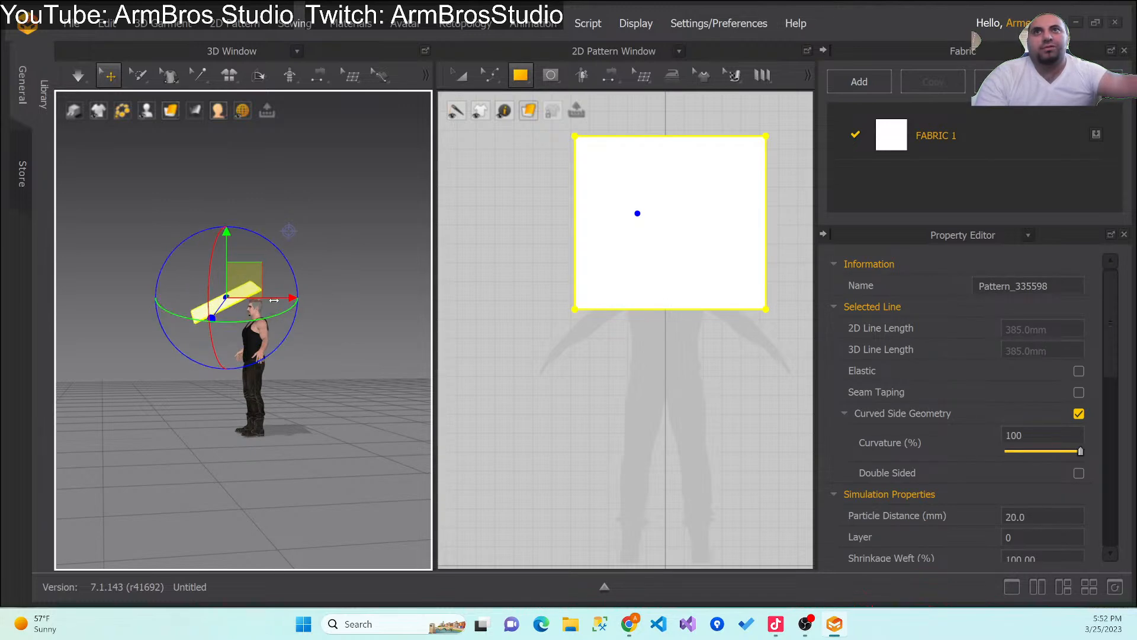
left_click_drag(276, 297, 309, 297)
right_click_drag(314, 391, 415, 377)
left_click_drag(267, 317, 245, 320)
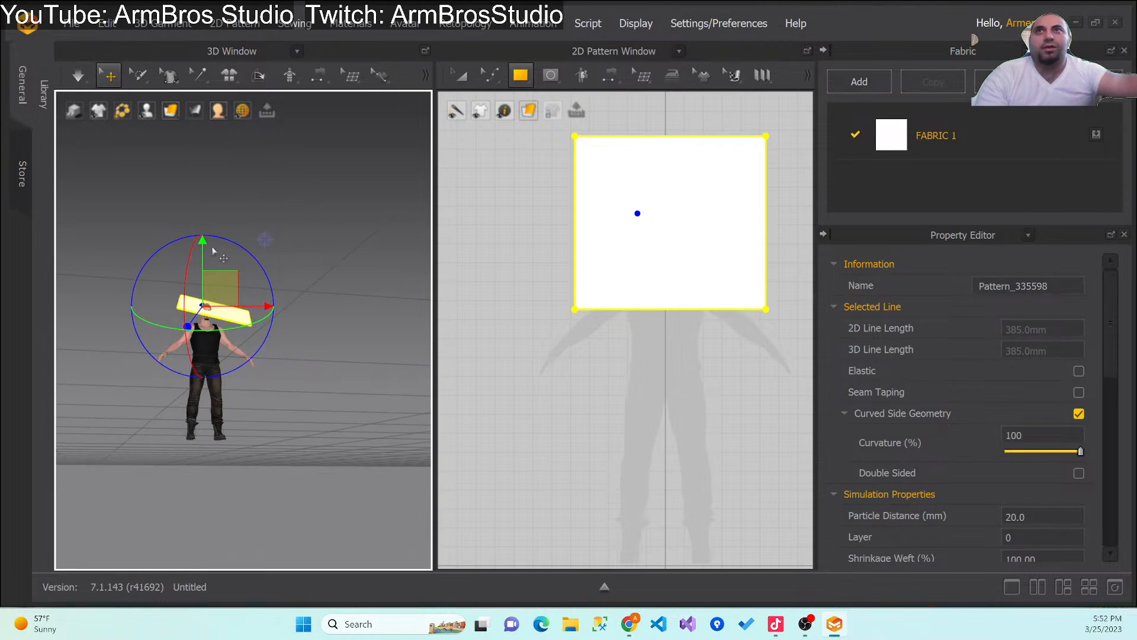
left_click_drag(213, 264, 211, 250)
right_click_drag(345, 294, 365, 372)
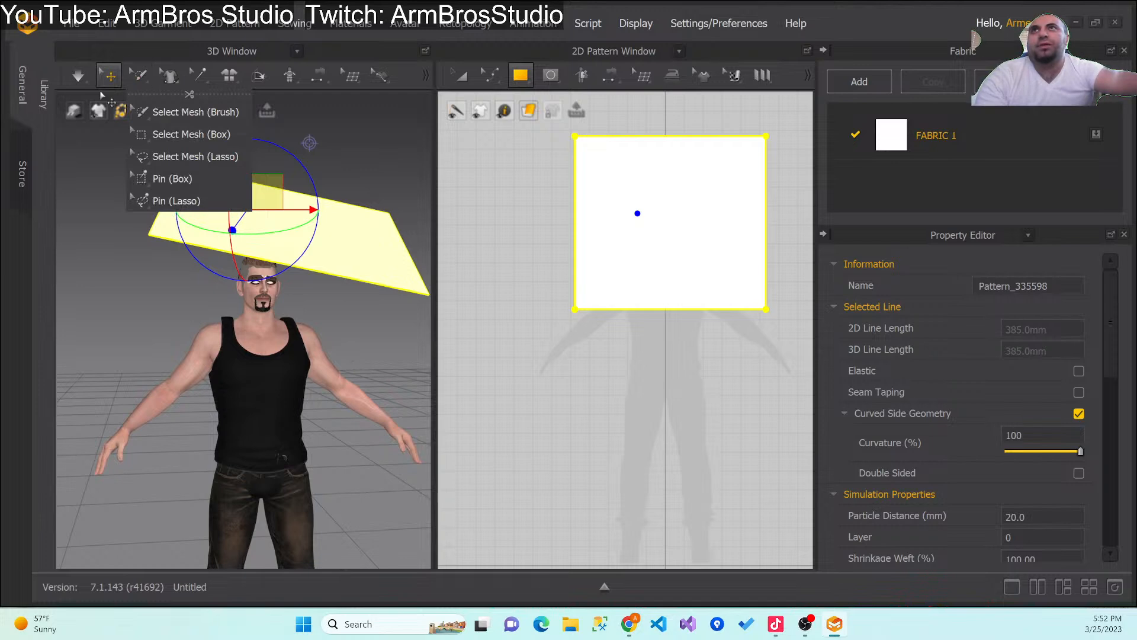
Step: Simulate the rectangle falling over the avatar, pull on the cloth, and undo the drape
left_click(78, 76)
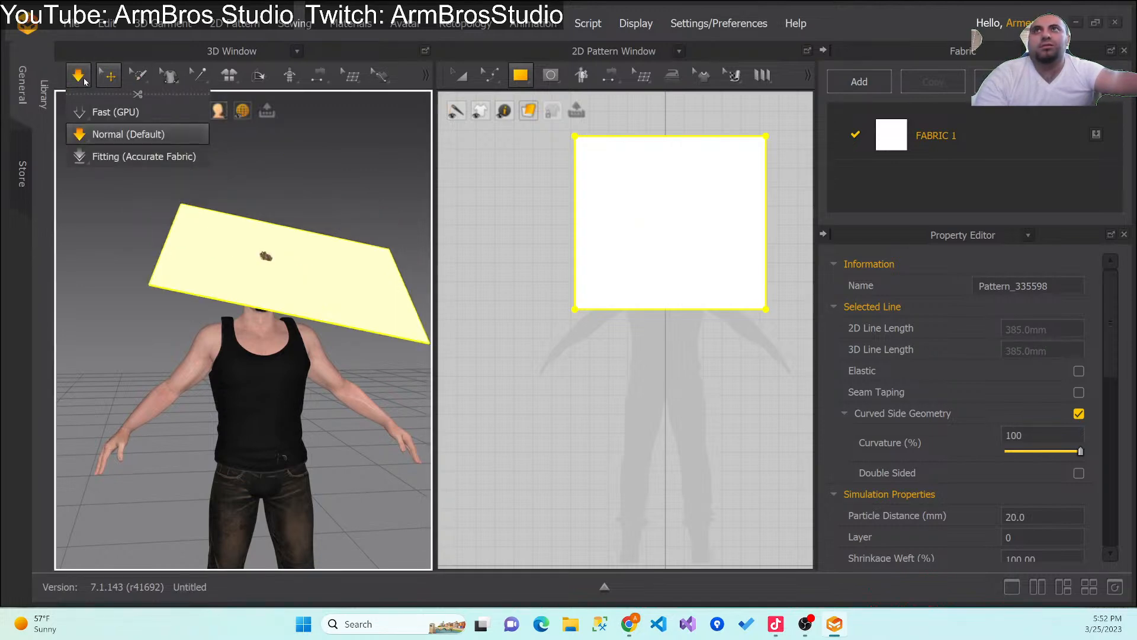
left_click_drag(302, 316, 329, 291)
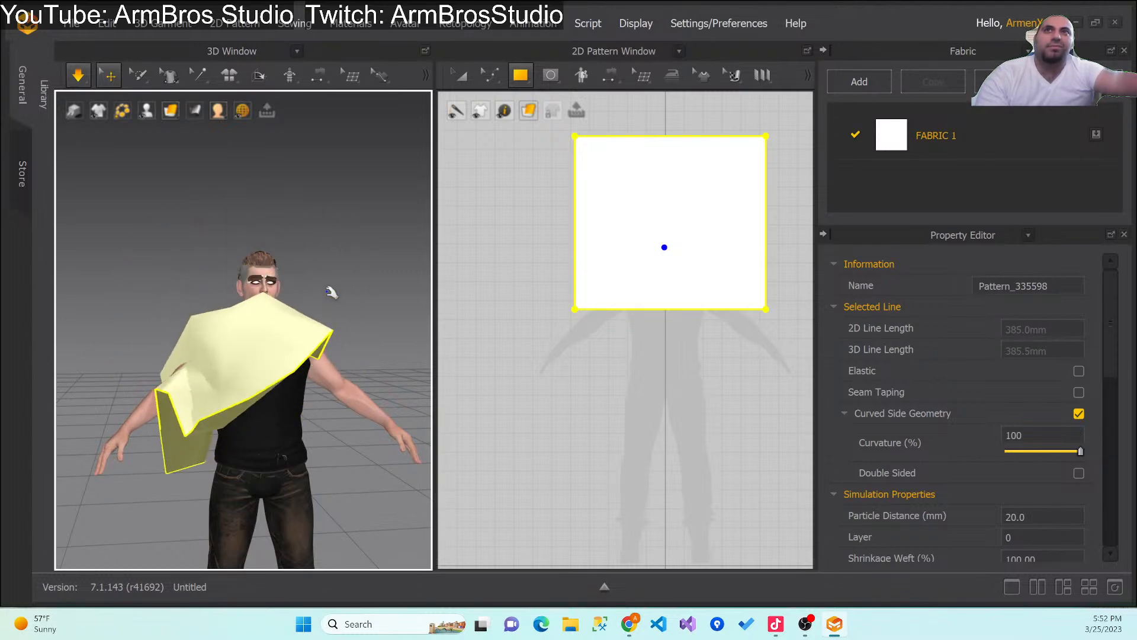
key("ctrl+z")
Step: Select all the avatar's skin and clothing meshes and expand their miscellaneous mesh information
left_click(267, 384)
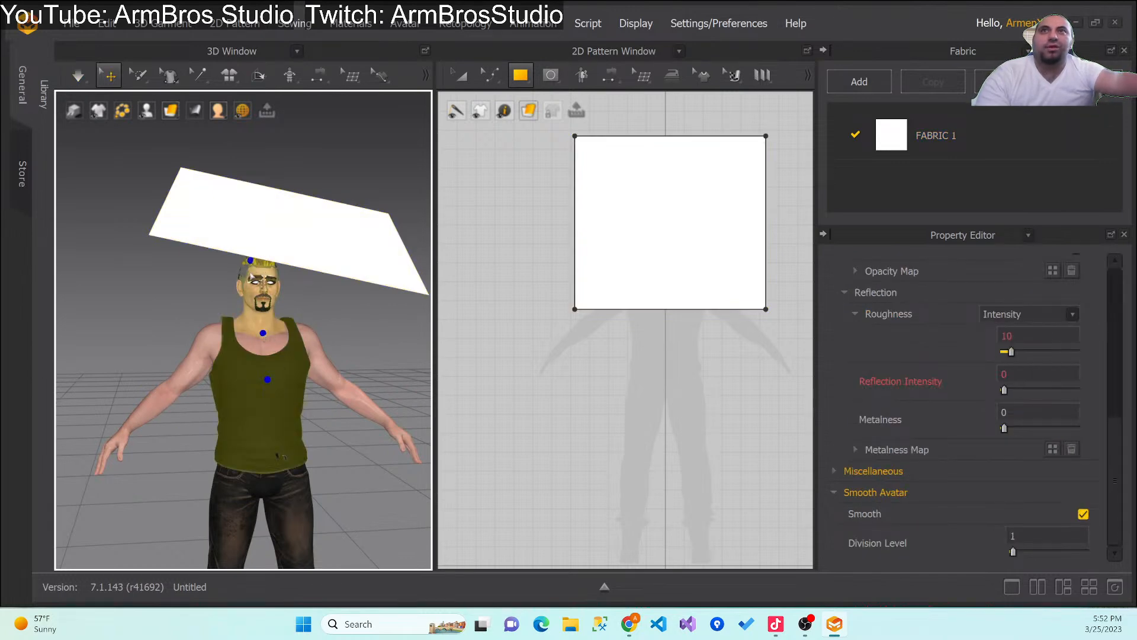
left_click(240, 504)
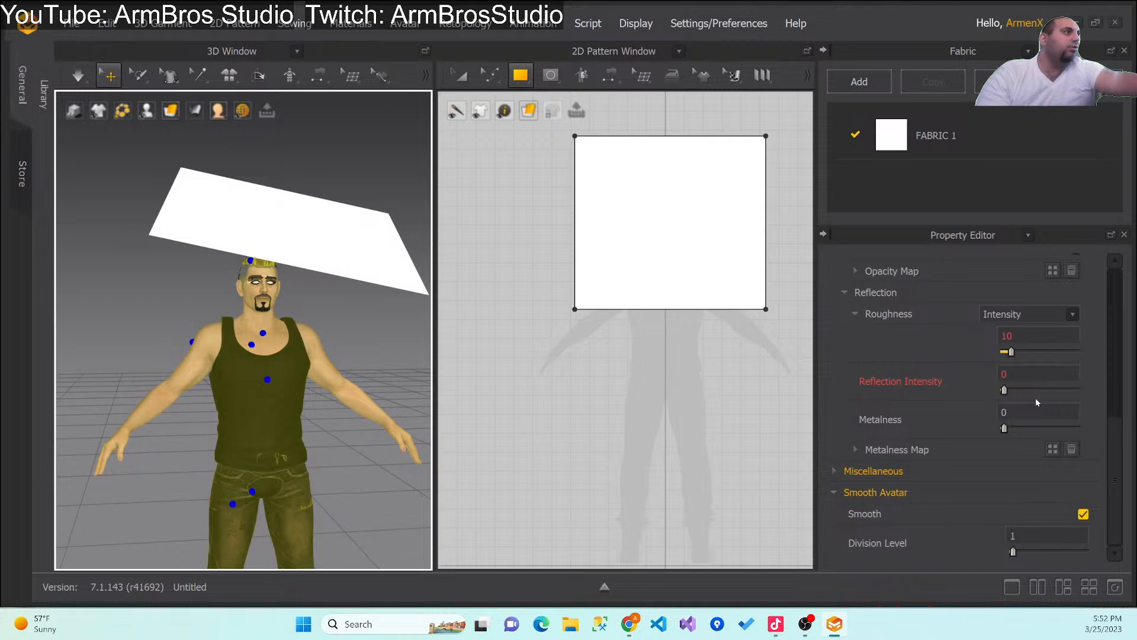
left_click(1111, 355)
left_click_drag(1119, 432, 1107, 552)
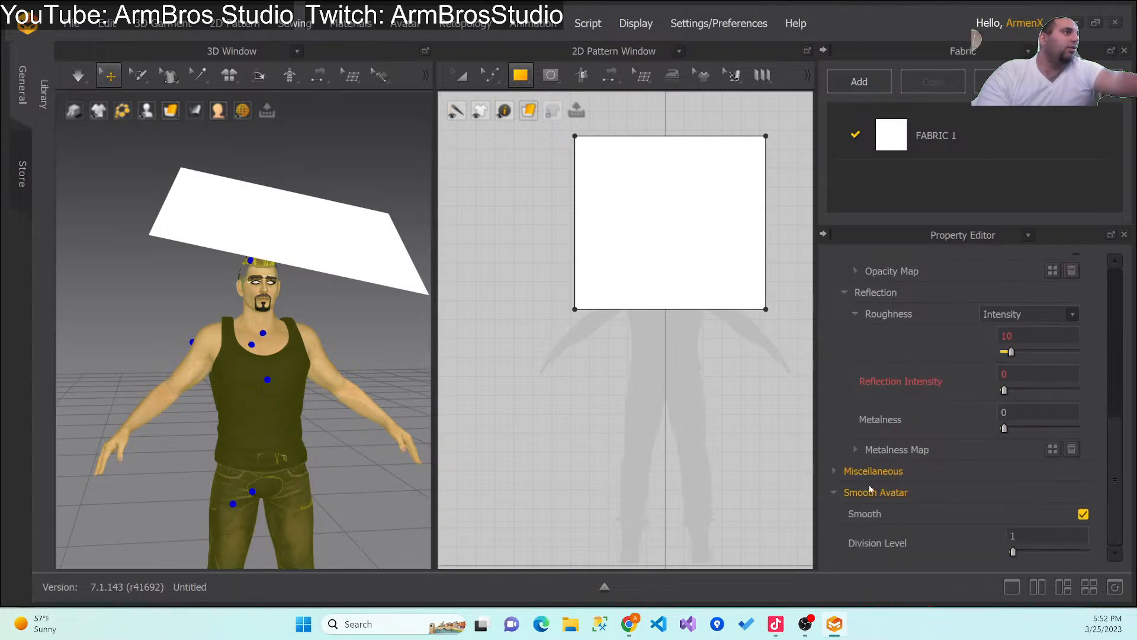
left_click(835, 472)
double_click(1005, 492)
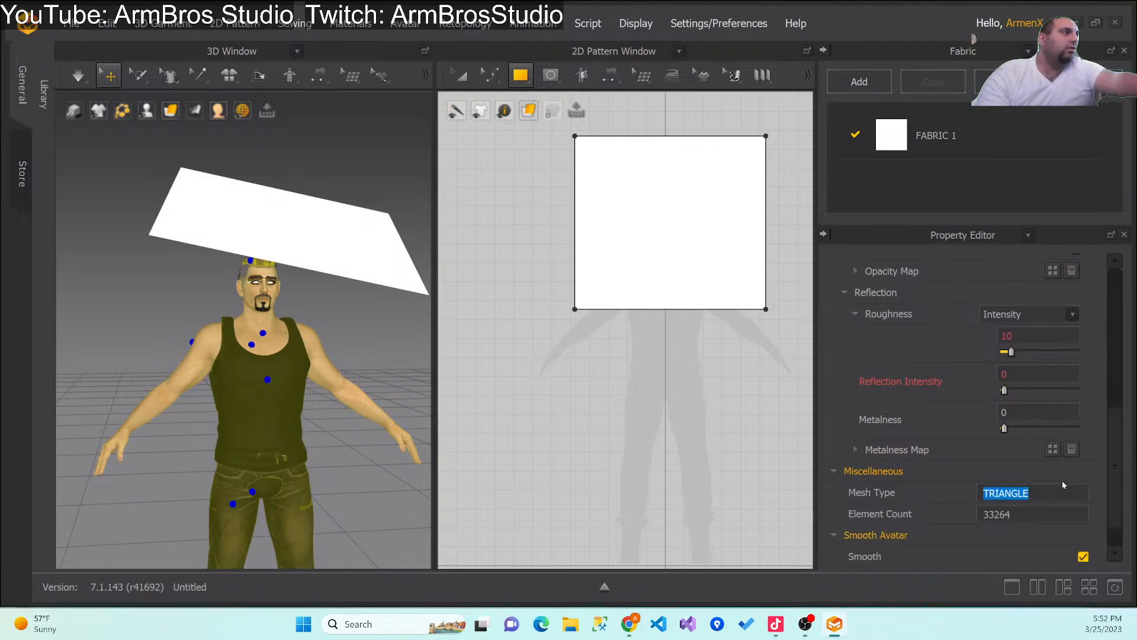
Step: Set the material type of the selected avatar meshes to Plastic
scroll(1097, 359, "up", 5)
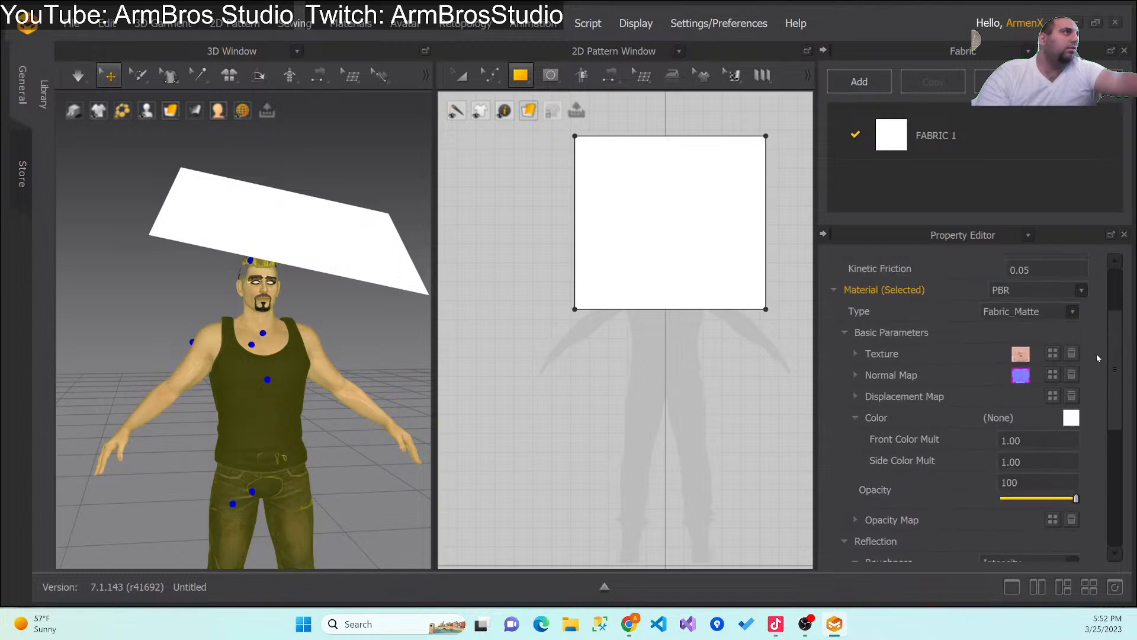
scroll(1098, 359, "up", 3)
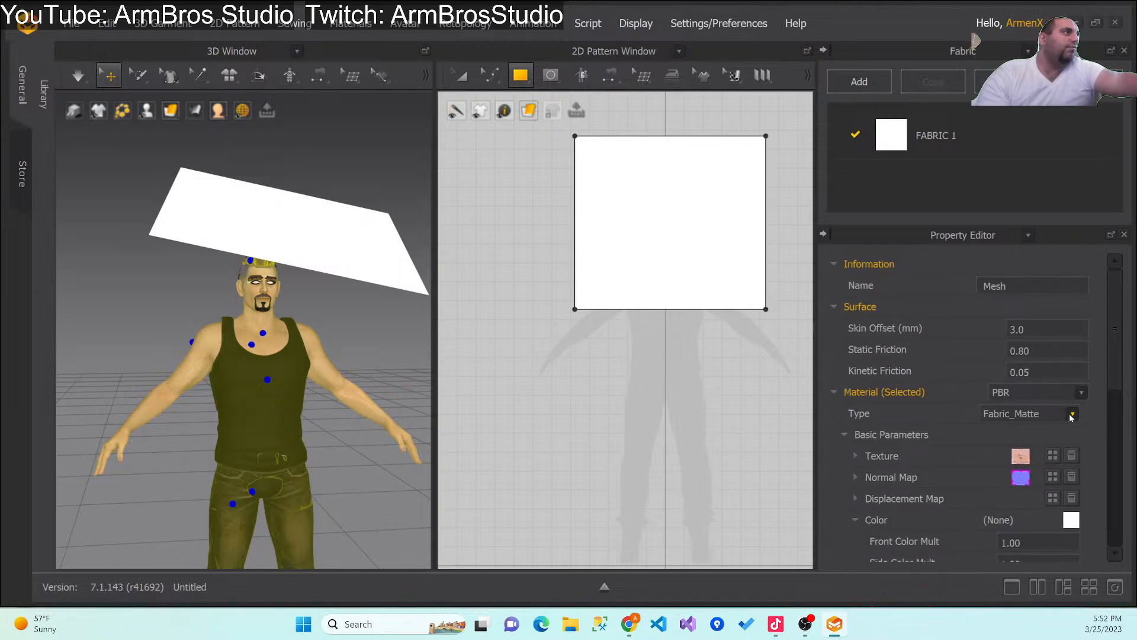
left_click(1072, 415)
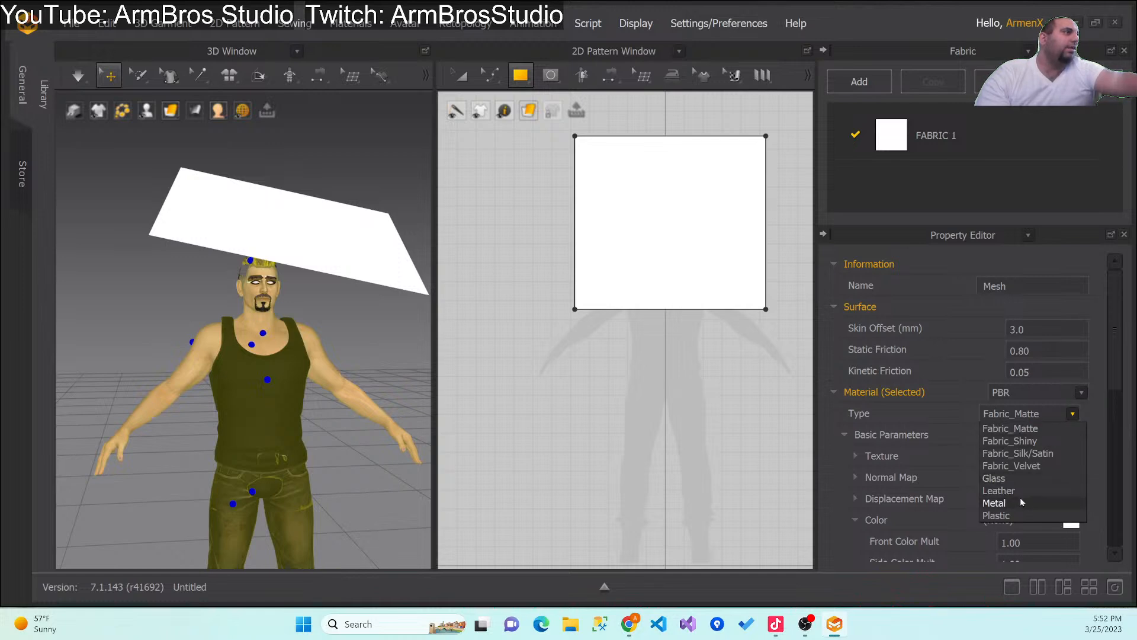
left_click(1012, 516)
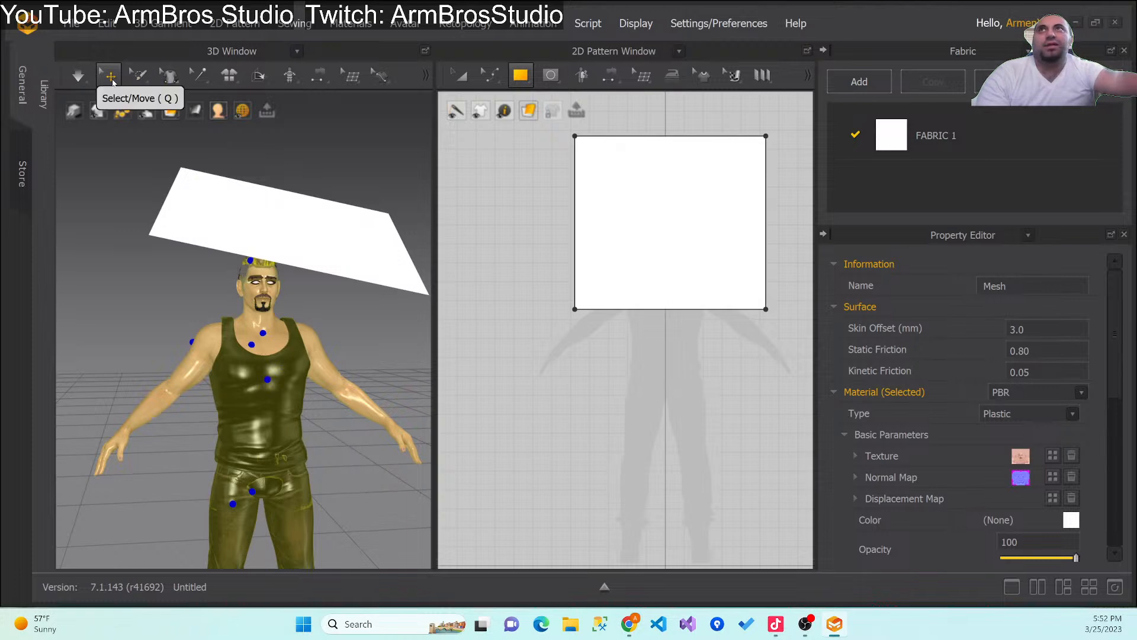
Step: Simulate the rectangle draping over the plastic avatar twice, undoing each drape and keeping the avatar meshes selected
left_click(80, 76)
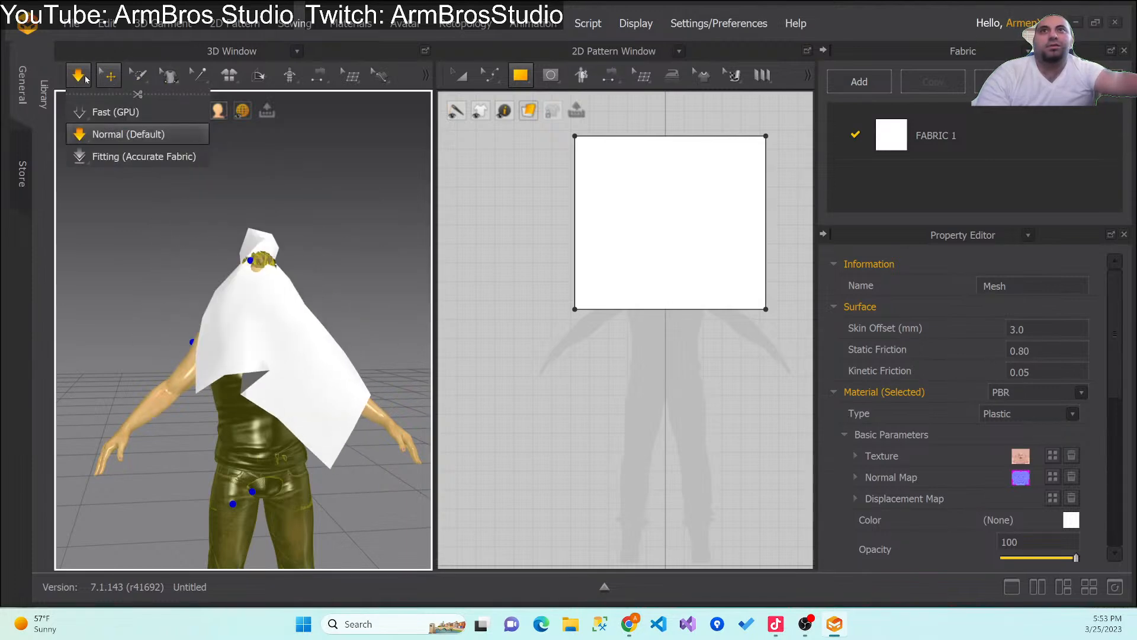
mouse_move(221, 433)
right_mouse_down()
mouse_move(300, 460)
mouse_move(406, 407)
mouse_move(199, 437)
right_mouse_up()
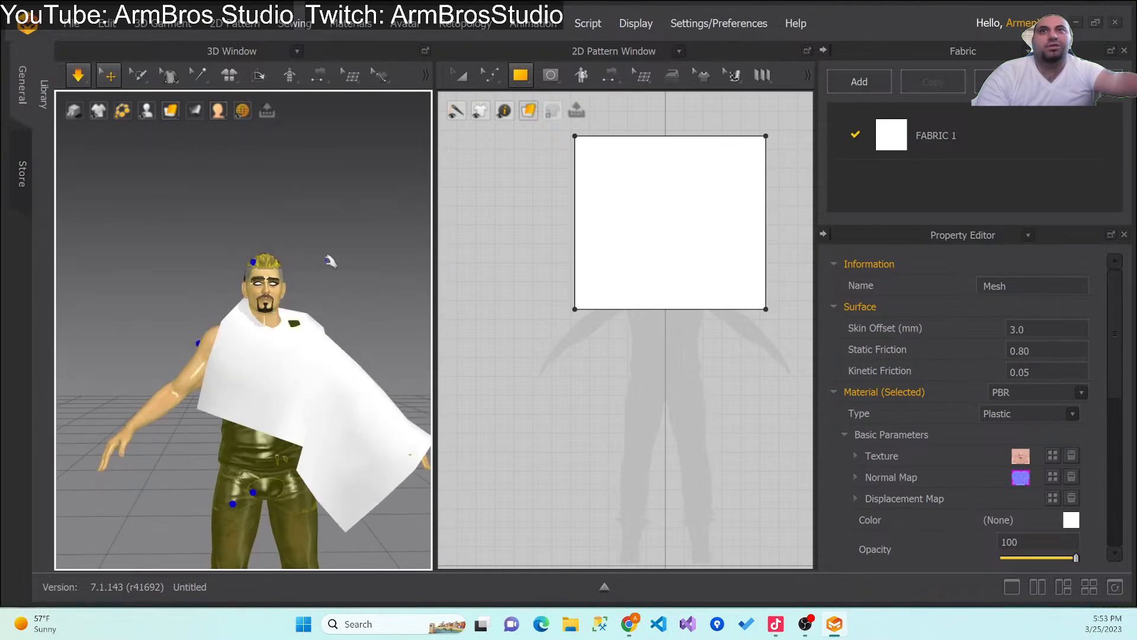
left_click(333, 287)
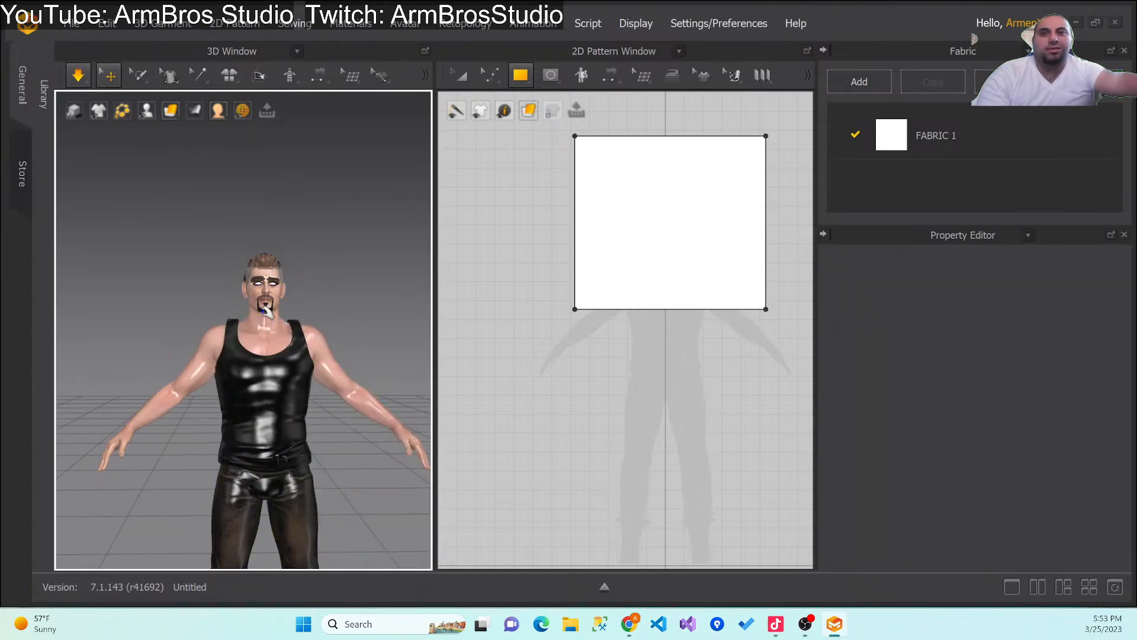
left_click(267, 312)
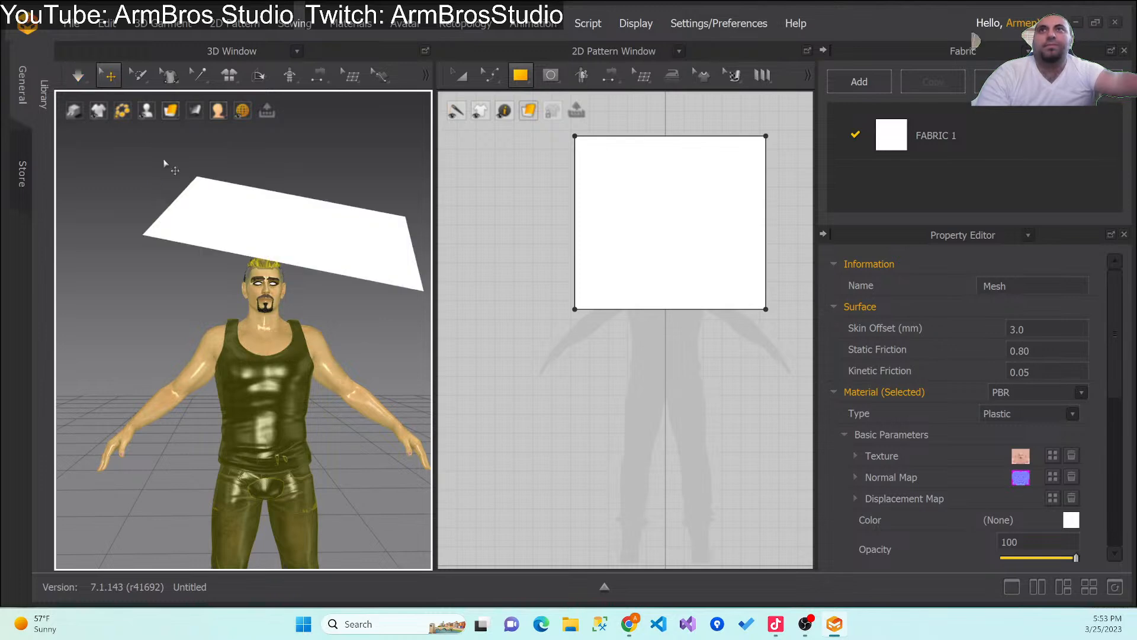
left_click(78, 87)
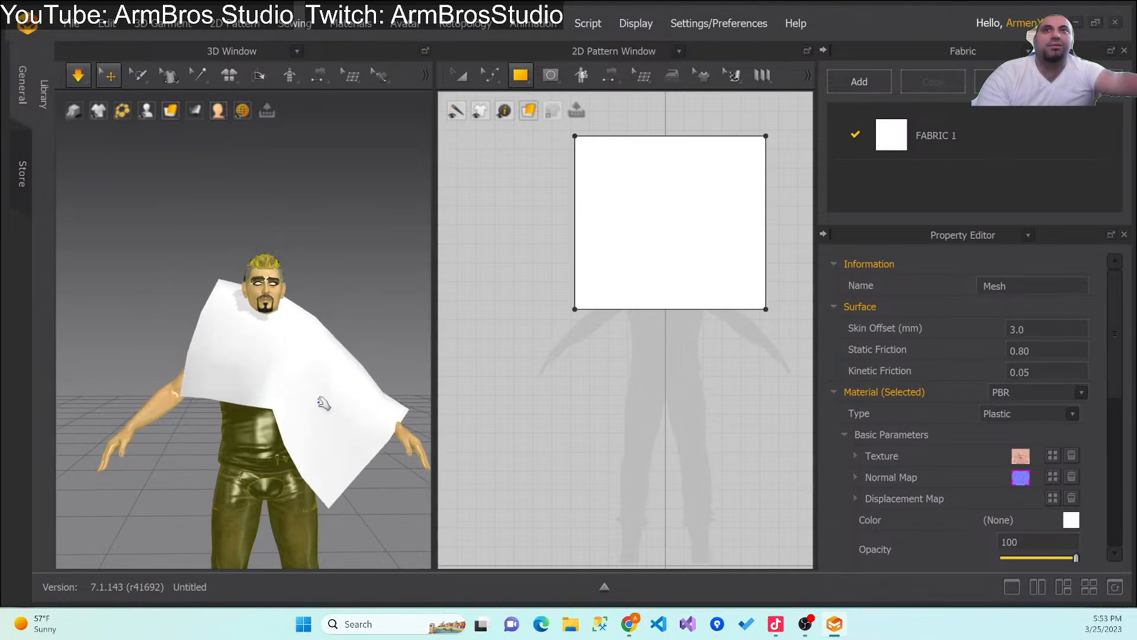
key("ctrl+z")
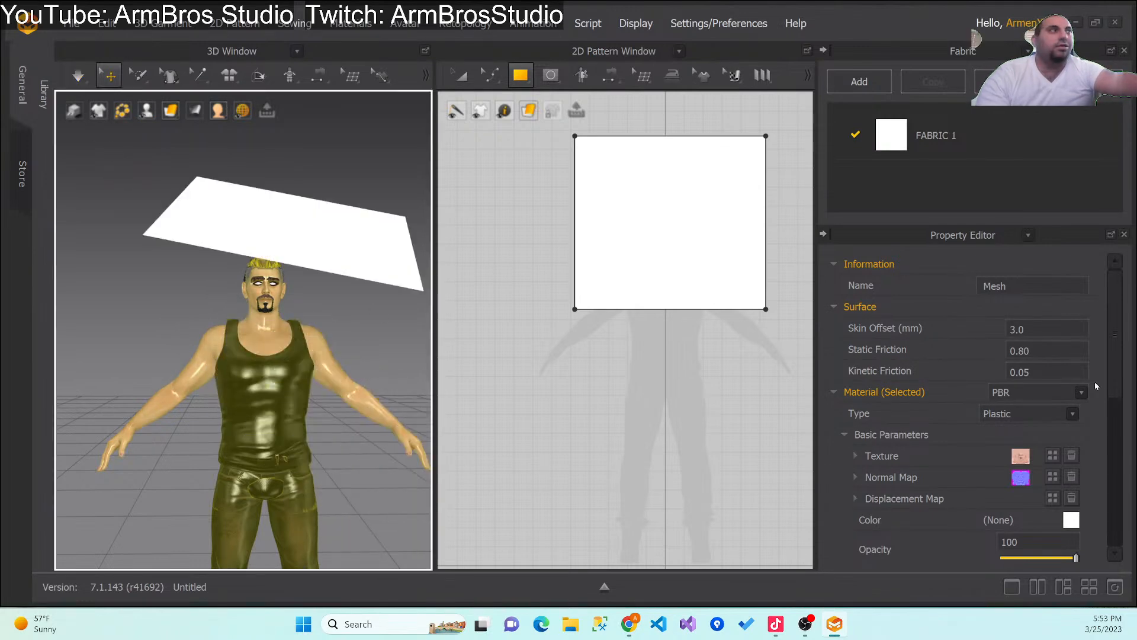
Step: Change the selected avatar meshes' material from PBR to Substance
left_click_drag(1114, 344, 1101, 309)
left_click(1083, 392)
left_click(1036, 428)
left_click(1081, 394)
left_click(1043, 420)
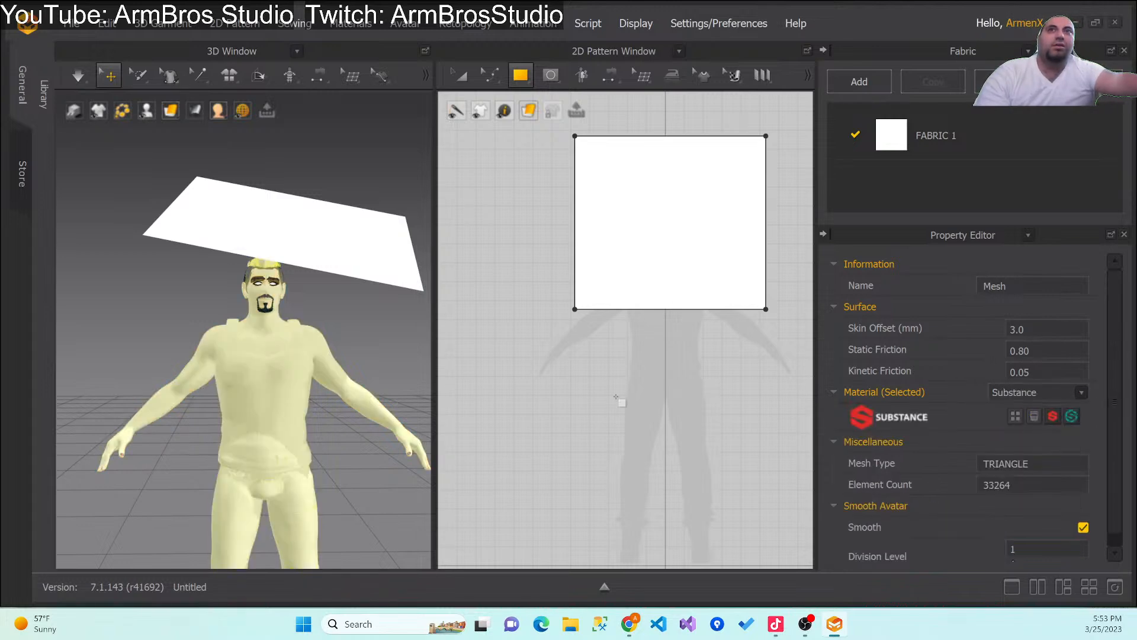
Step: Simulate the rectangle over the Substance-material avatar, pull the cloth at the shoulder, and undo the drape
left_click(377, 348)
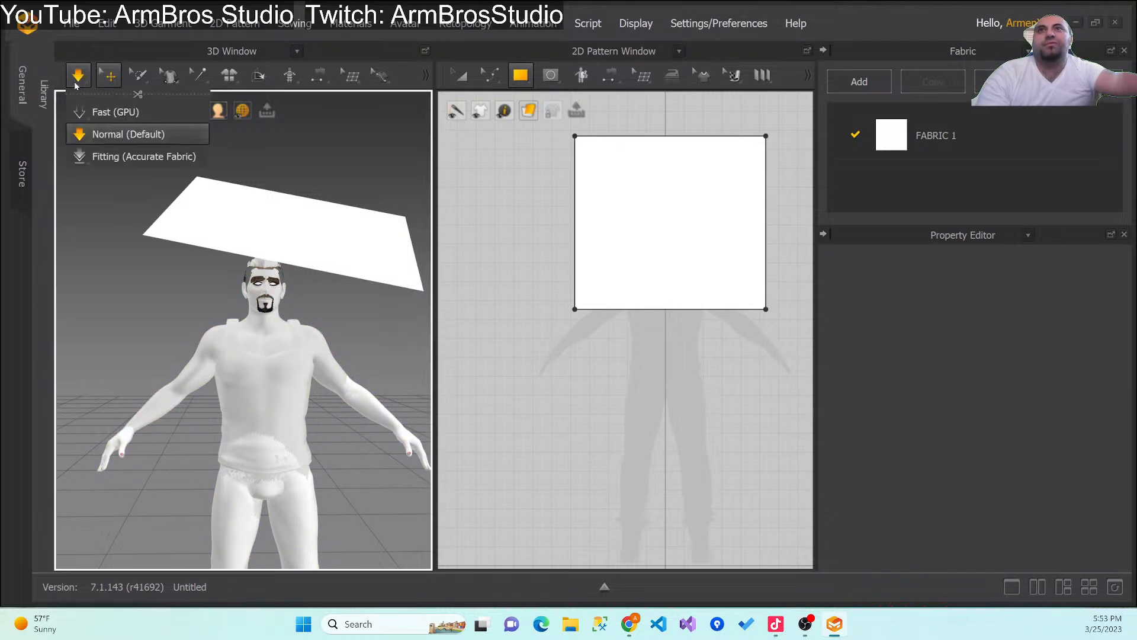
left_click(77, 82)
left_click_drag(263, 293, 319, 343)
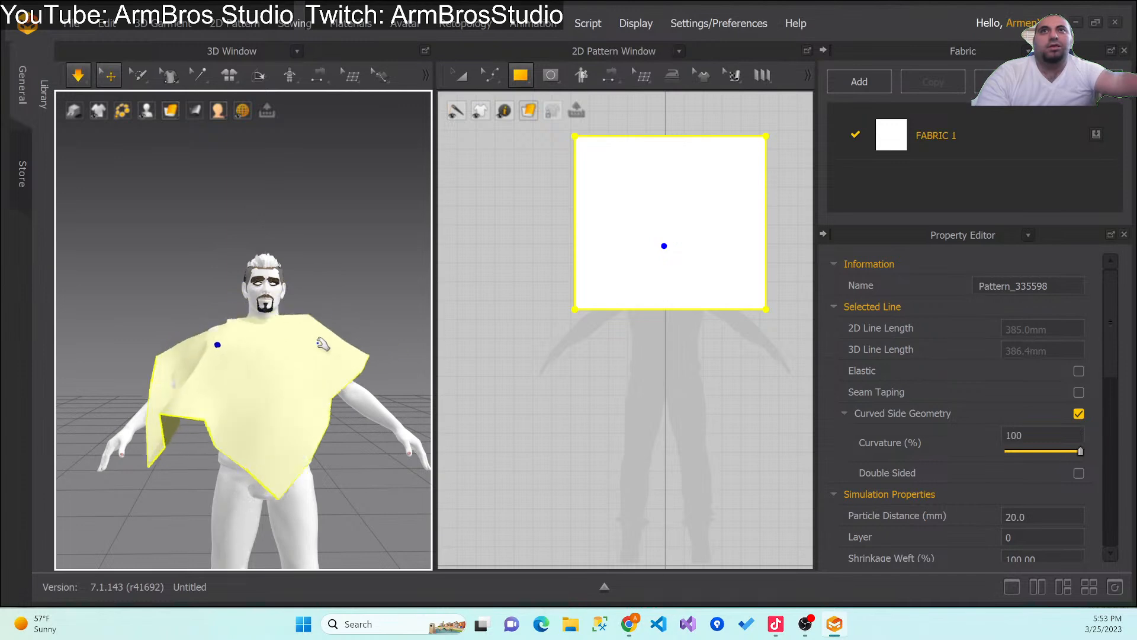
left_click(318, 343)
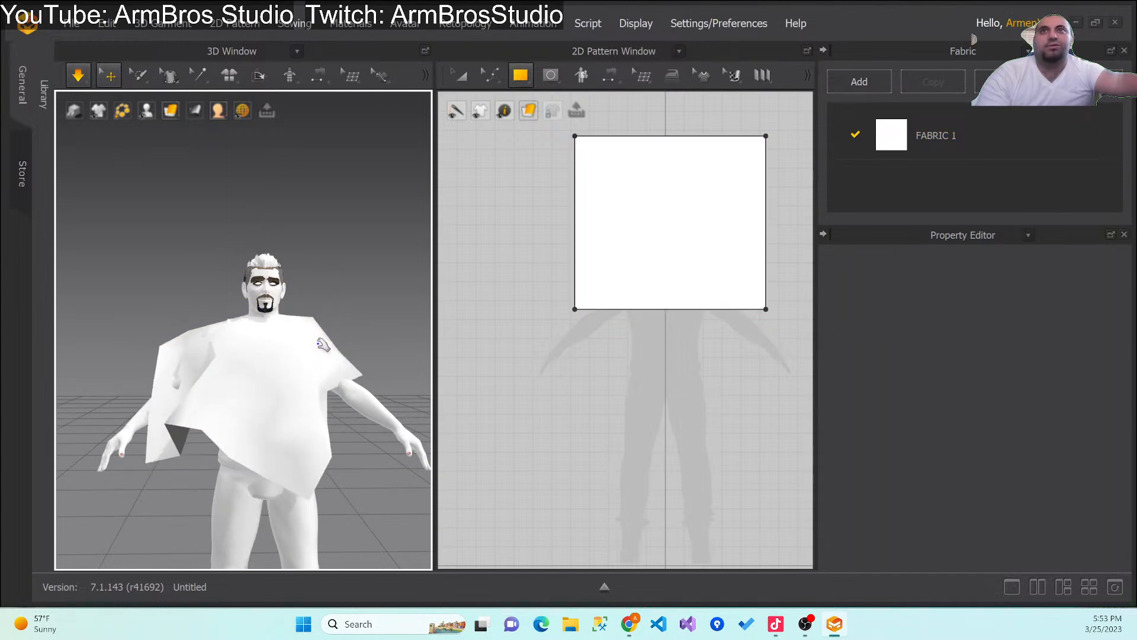
key("ctrl+z")
Step: Switch the material of the selected avatar meshes to PBR
left_click(368, 321)
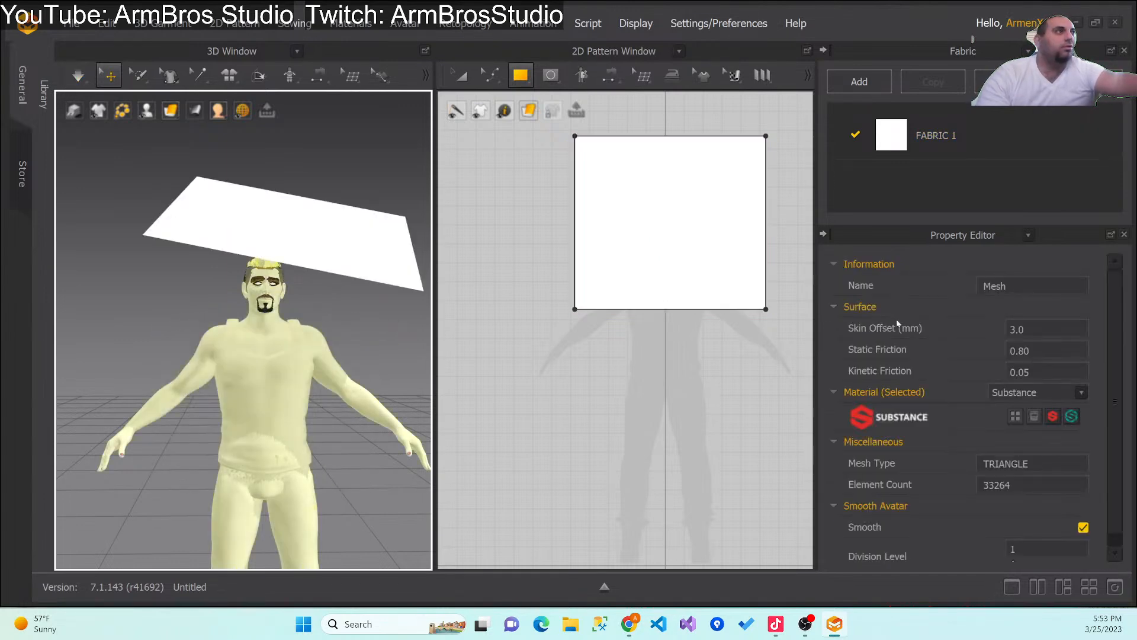
left_click(1081, 392)
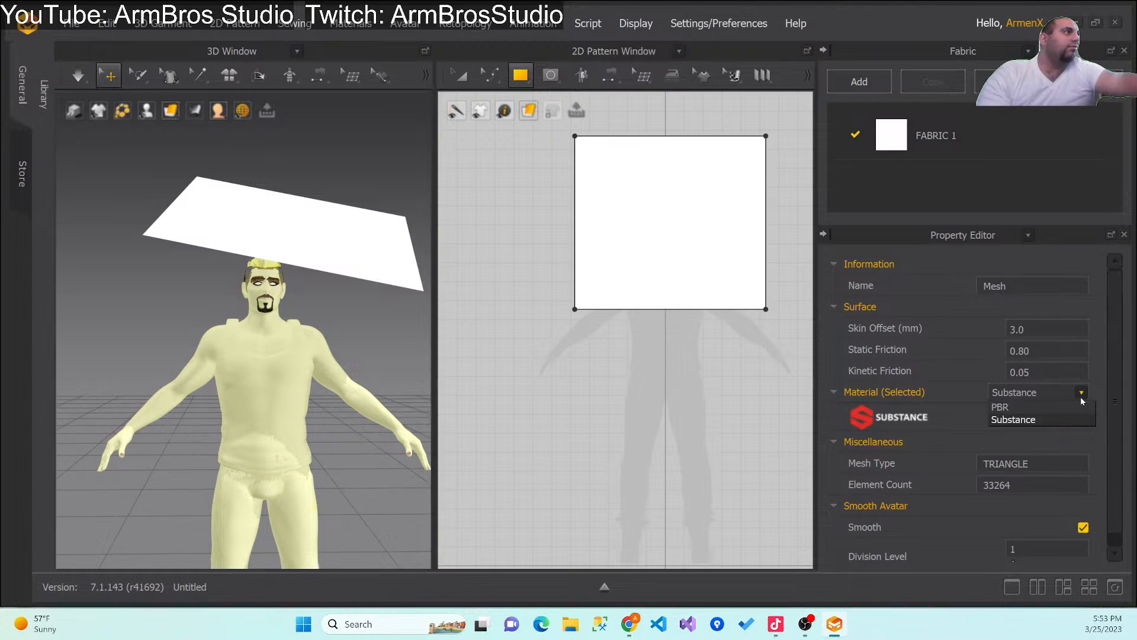
left_click(1030, 408)
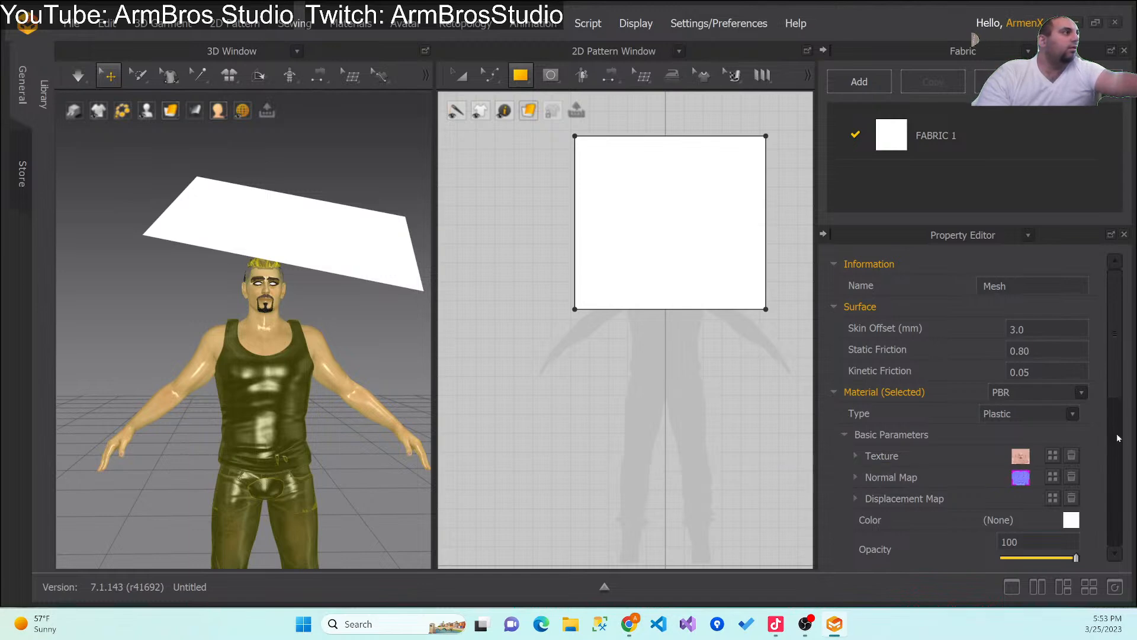
Step: Review the PBR reflection and metalness map settings, and set the avatar meshes' smooth division level to 3
scroll(1117, 409, "down", 1)
scroll(1117, 408, "down", 5)
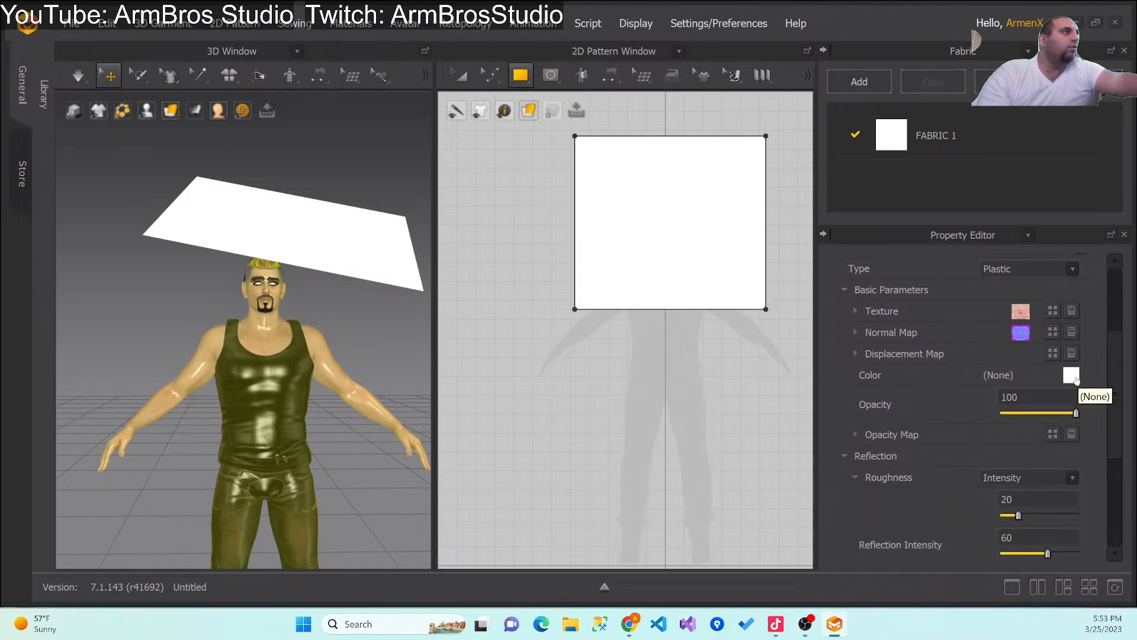
left_click_drag(1077, 416, 1112, 468)
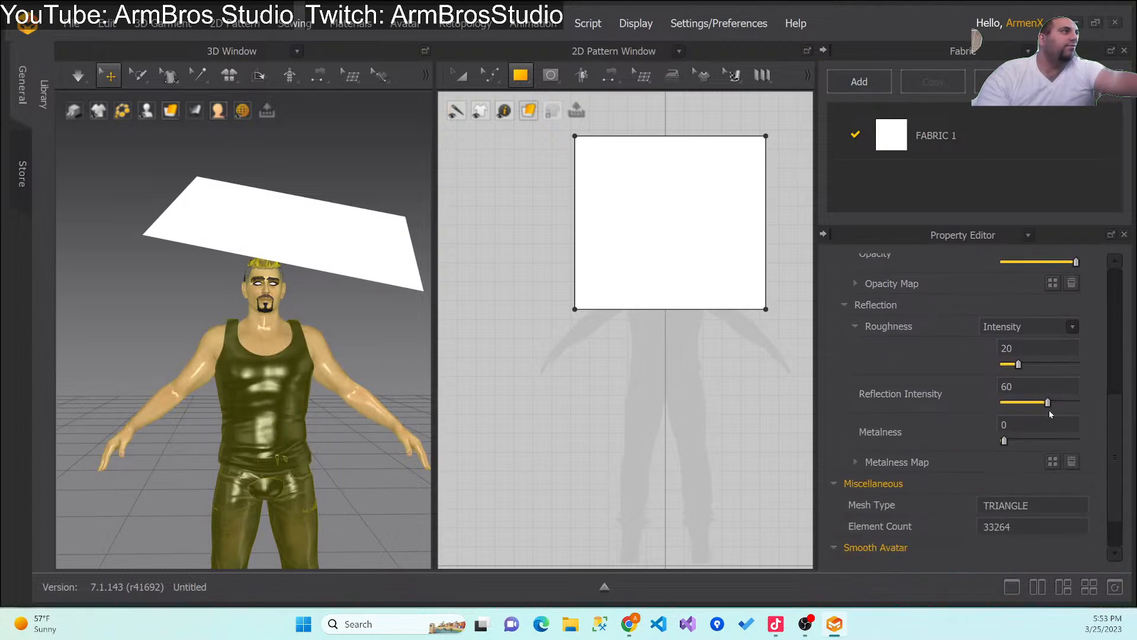
left_click(857, 462)
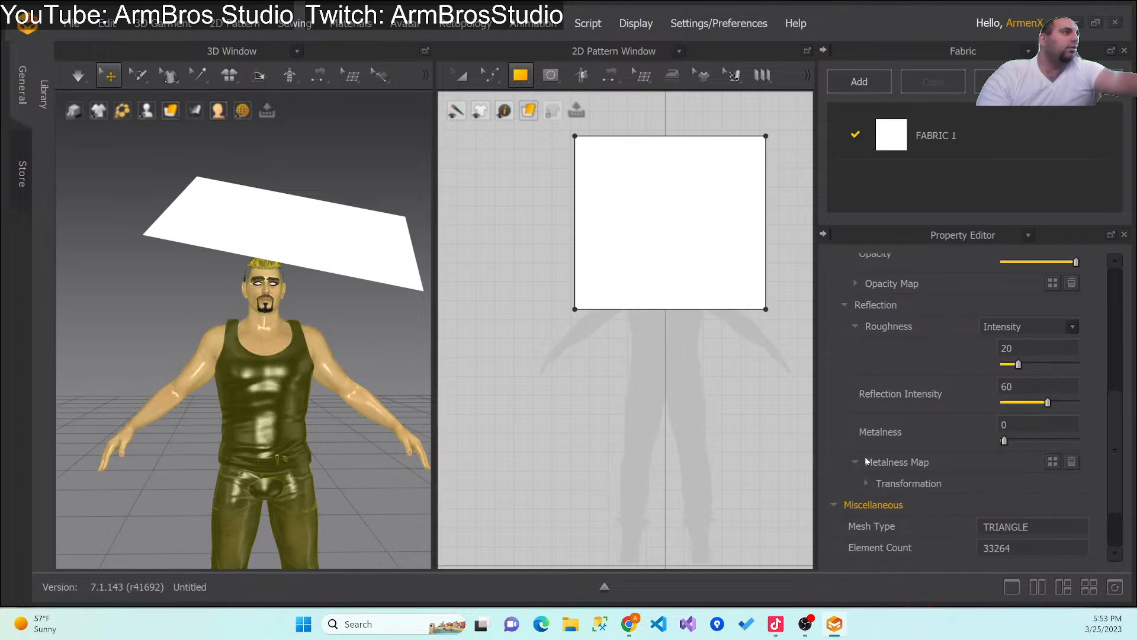
left_click(868, 483)
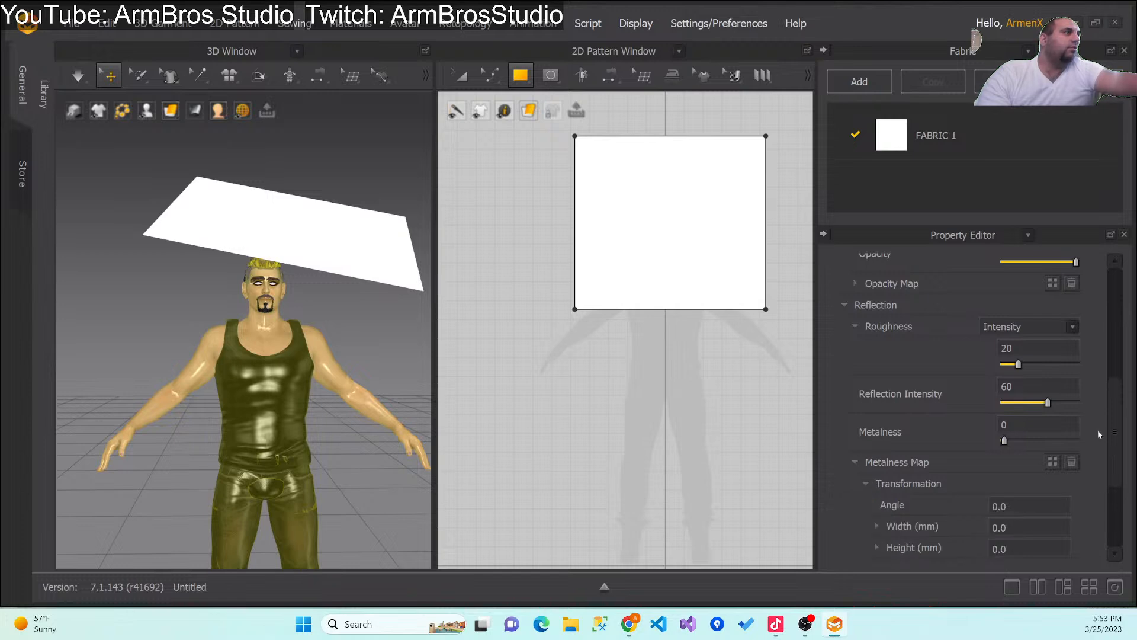
scroll(1114, 420, "down", 5)
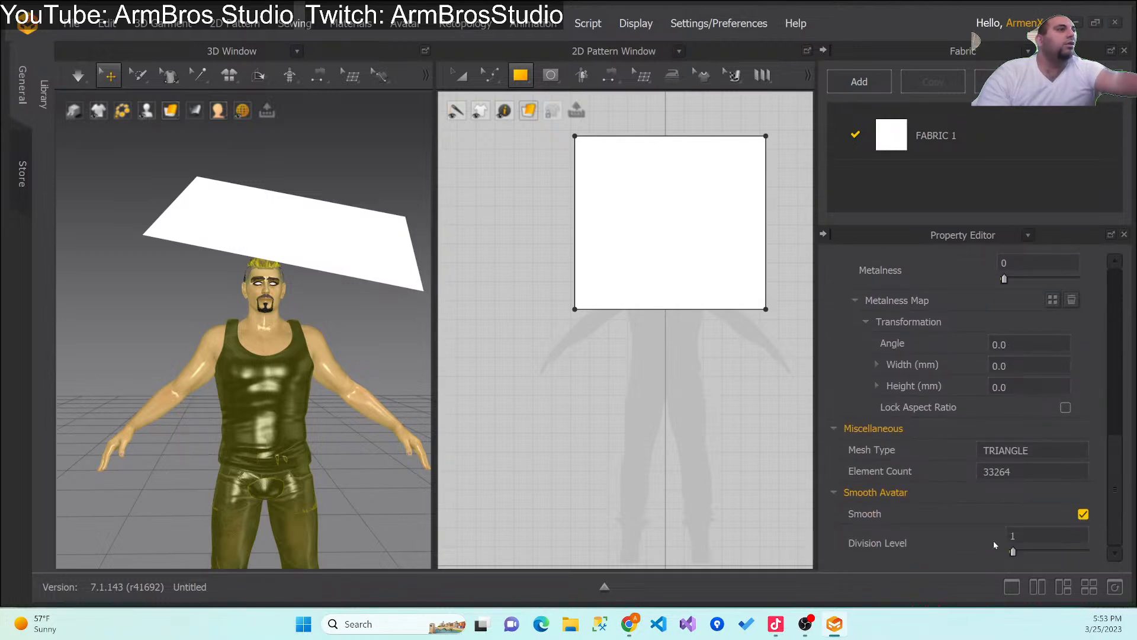
left_click_drag(1014, 553, 1031, 551)
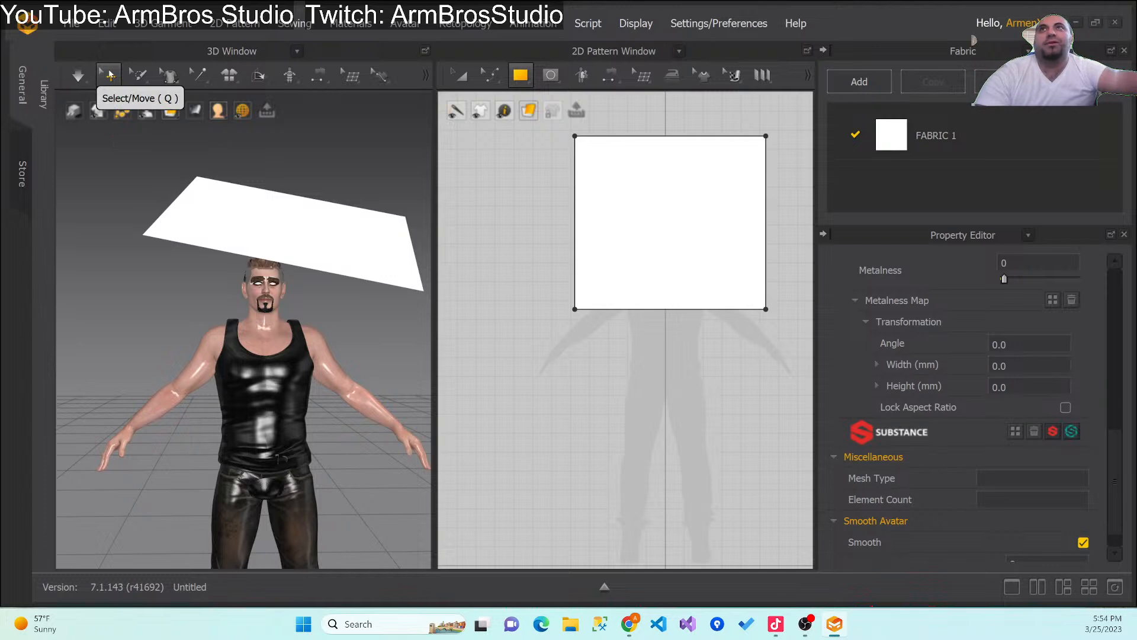
Step: Simulate the rectangle over the smoothed avatar with the Normal (Default) simulation and select the avatar's tank top mesh
mouse_move(79, 75)
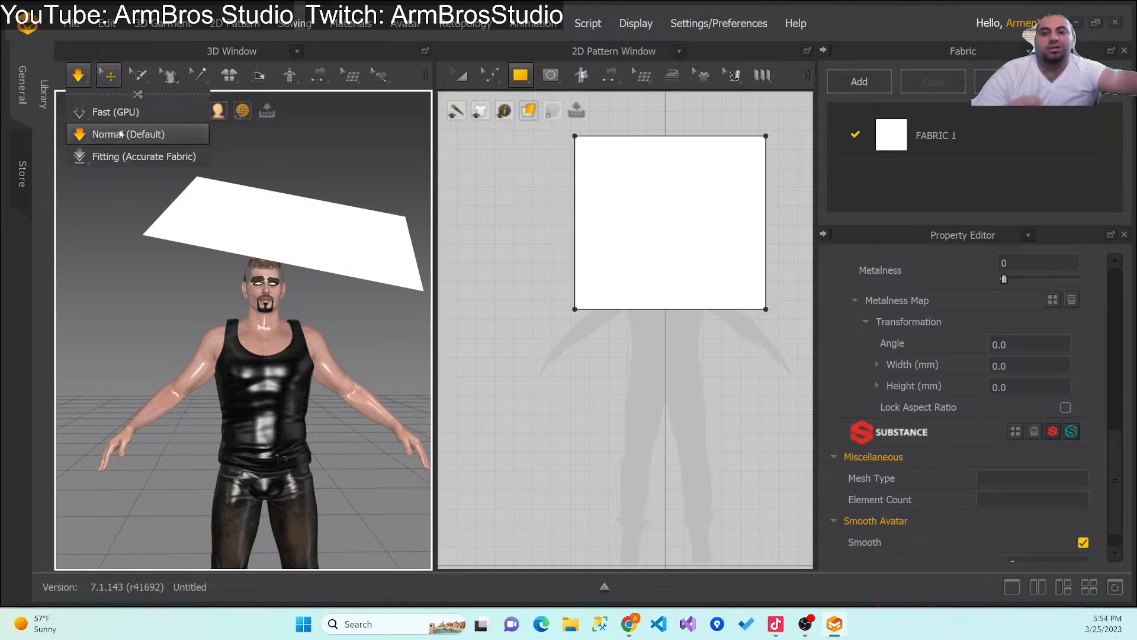
key("space")
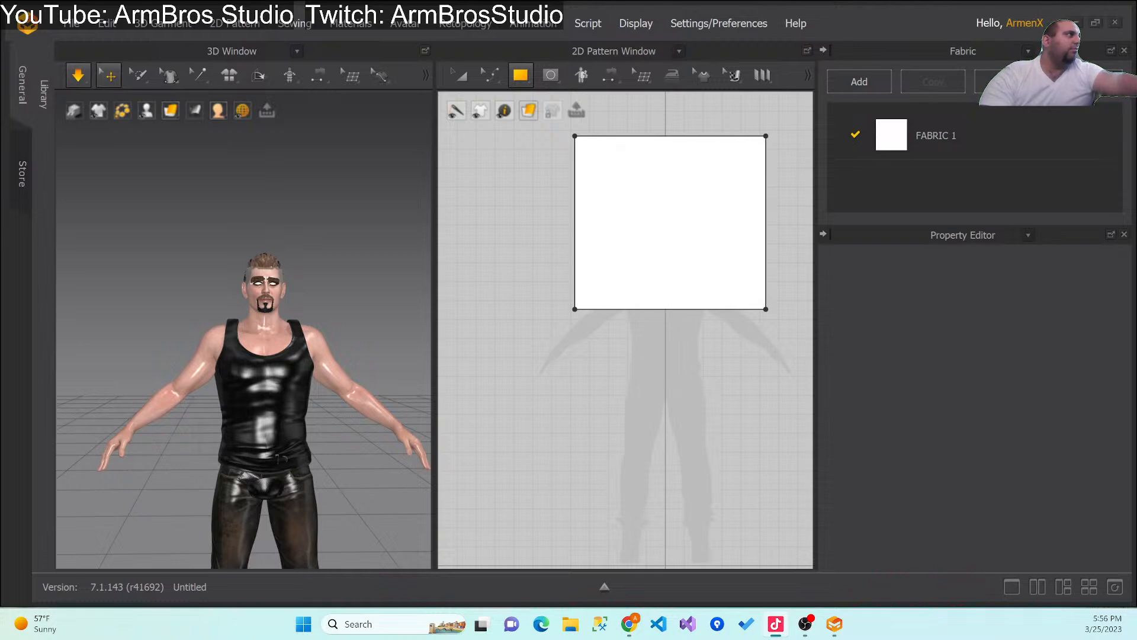
left_click(269, 367)
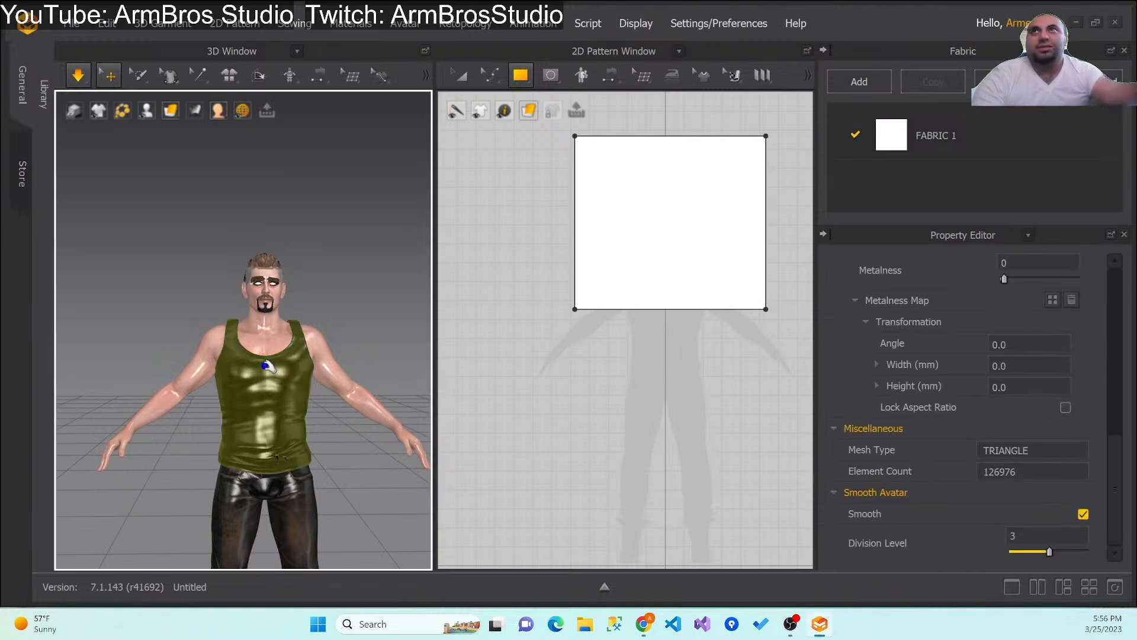
Step: Start a new project without saving the current one, and delete the avatar left in the scene
left_click(72, 23)
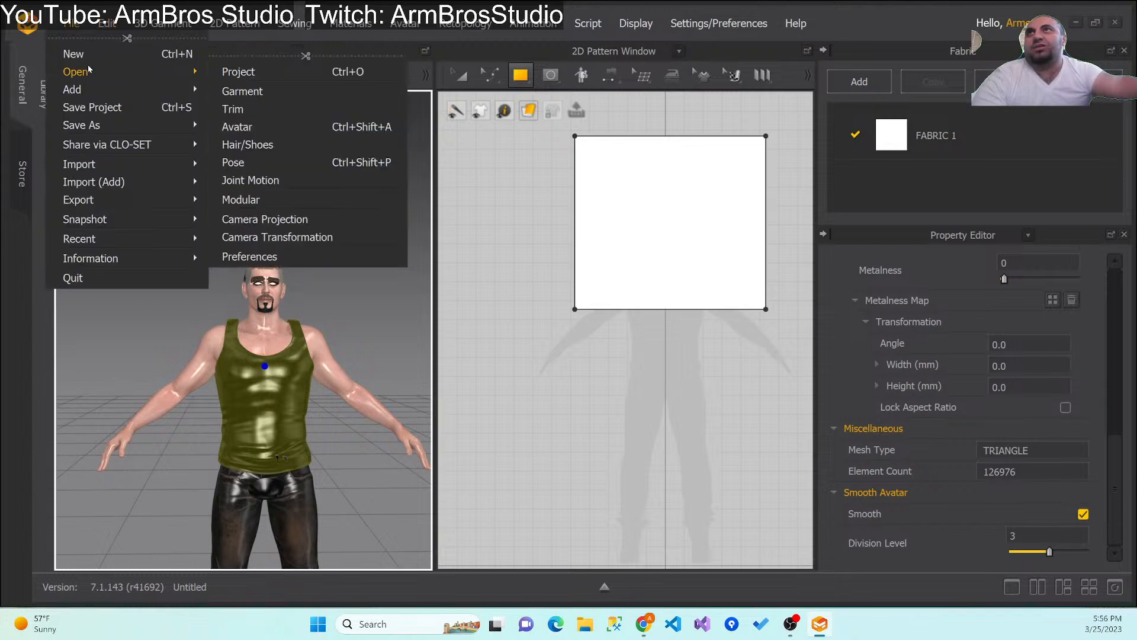
left_click(92, 57)
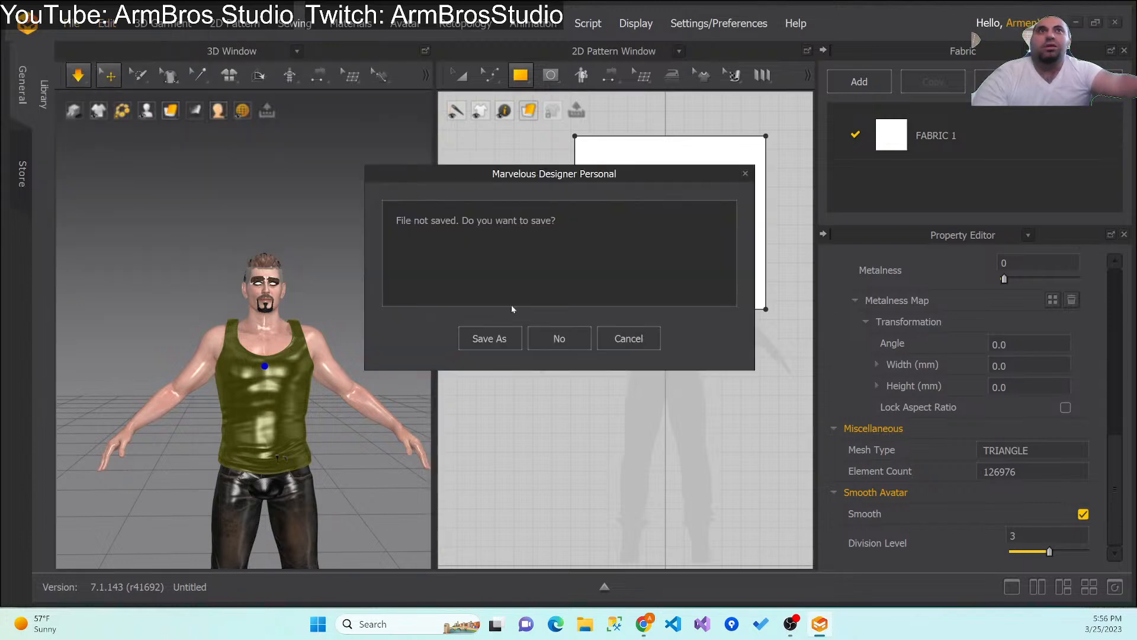
left_click(580, 341)
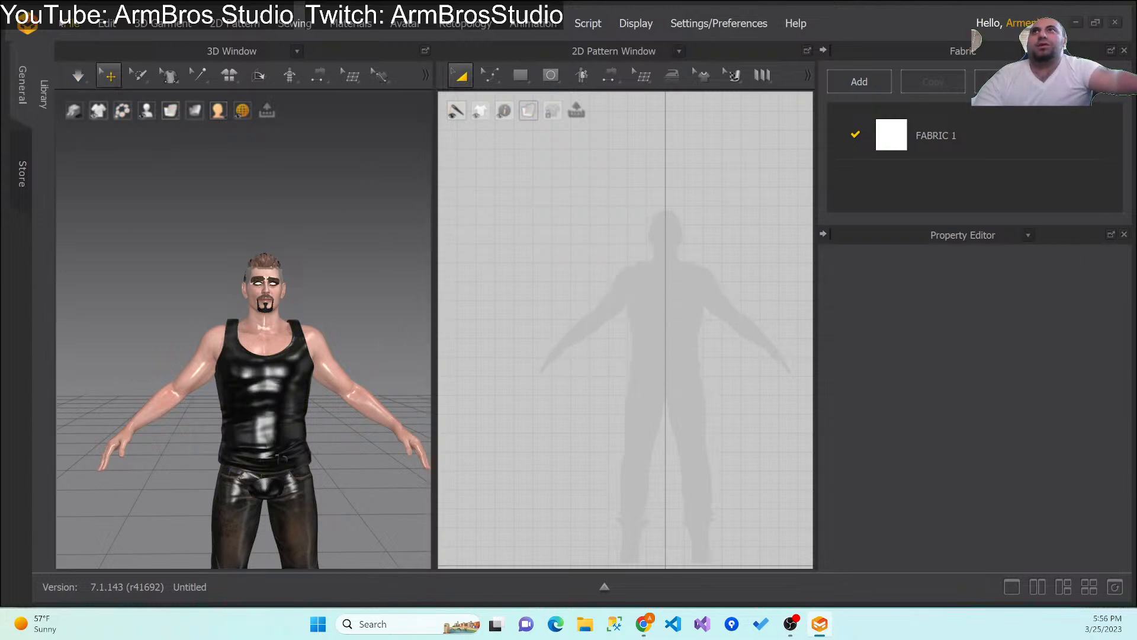
left_click(71, 23)
left_click(89, 55)
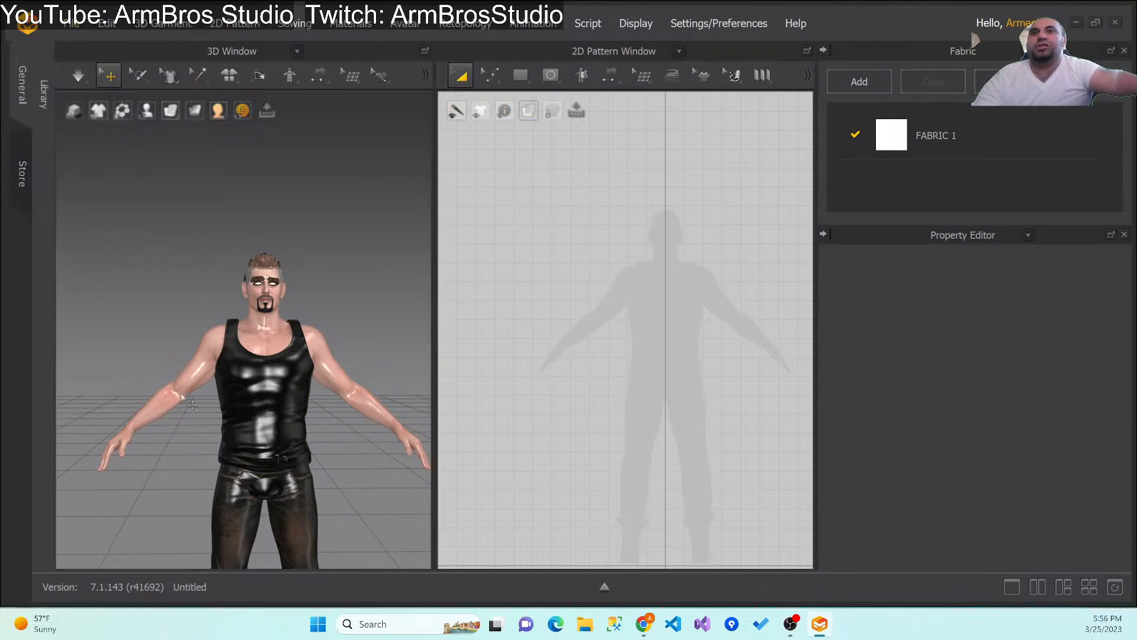
left_click(236, 342)
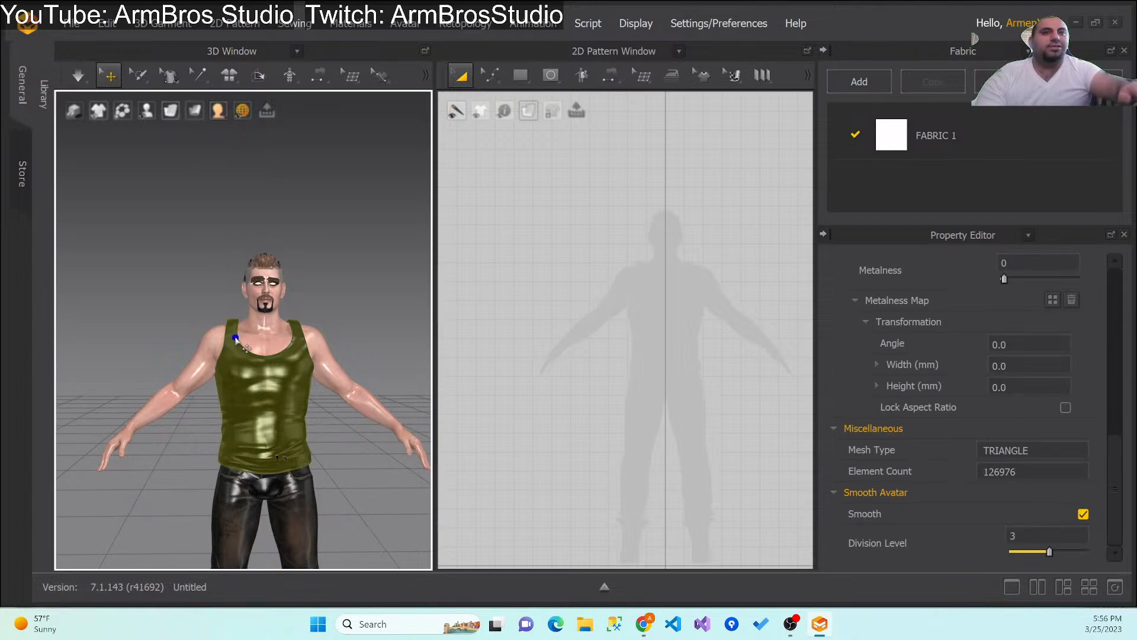
key("Delete")
Step: Add the avatar file MV2_Henry.avt from the Male_V2 folder to the scene and deselect it
left_click(71, 23)
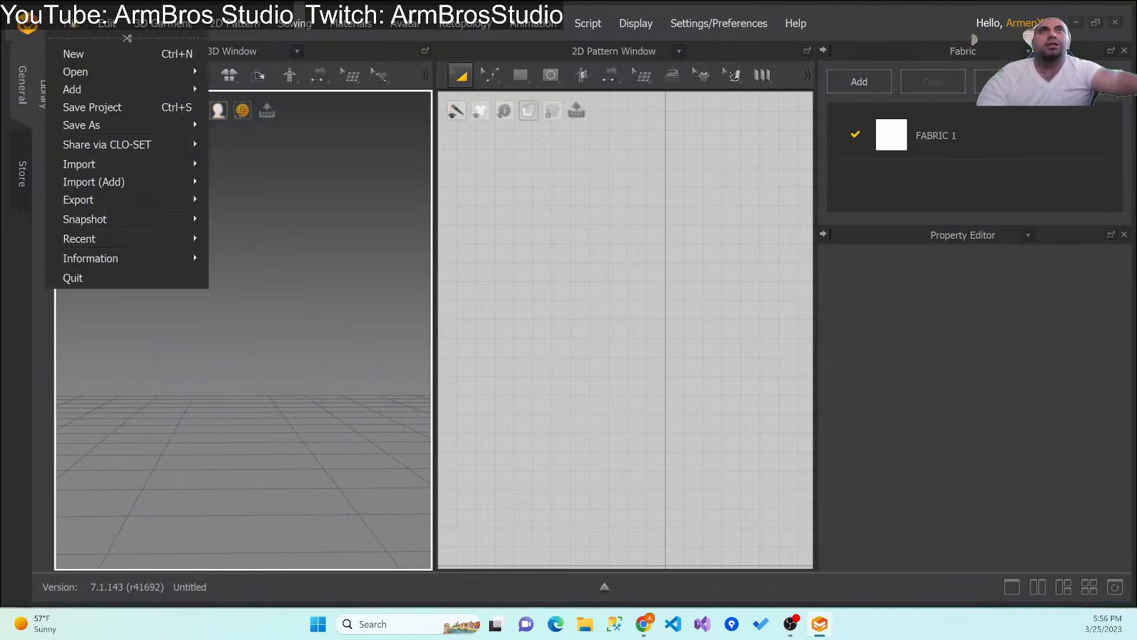
mouse_move(74, 89)
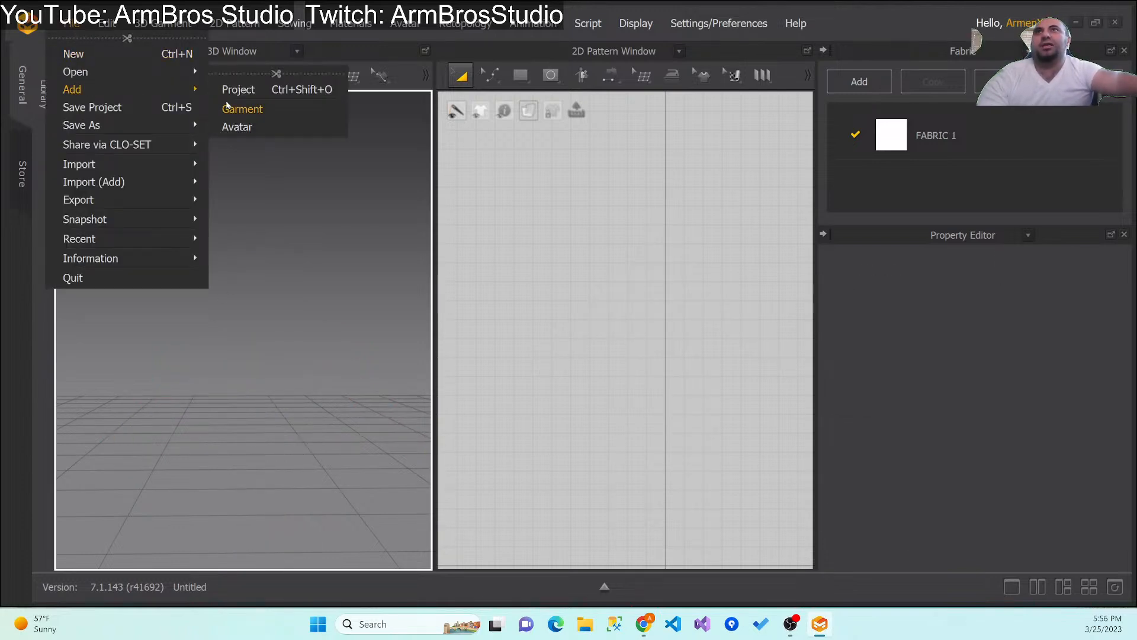
left_click(267, 127)
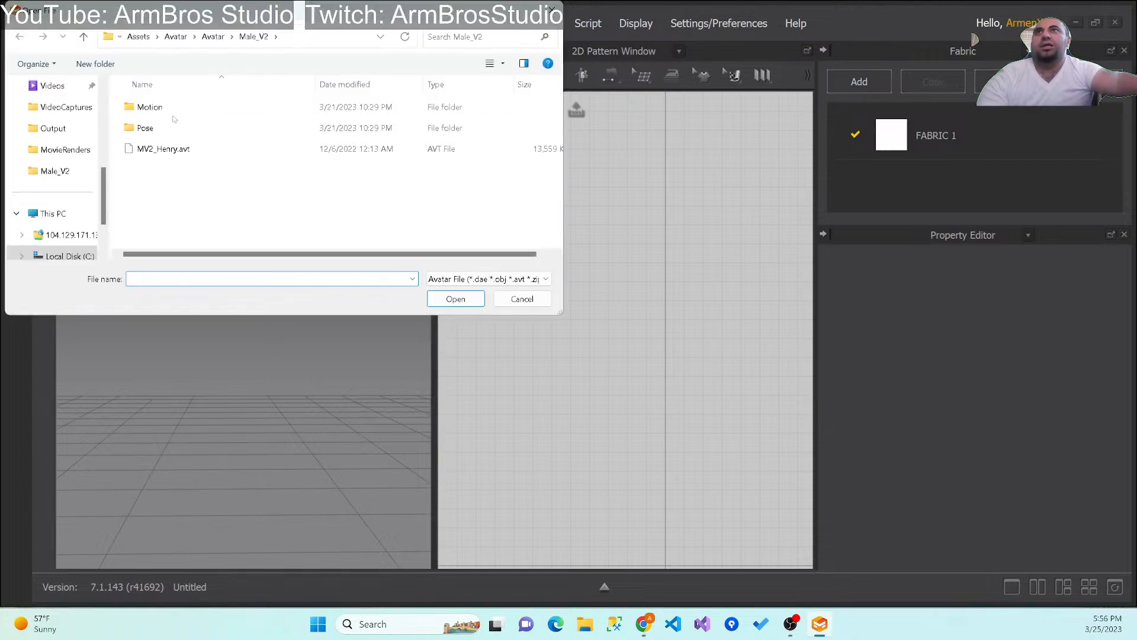
left_click(164, 149)
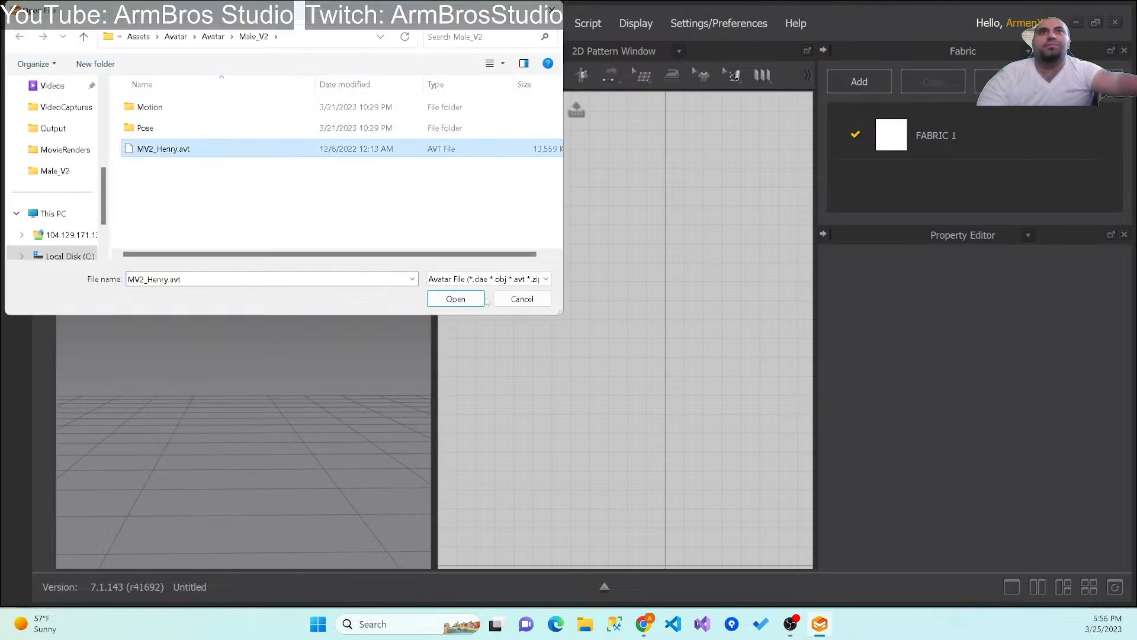
left_click(481, 299)
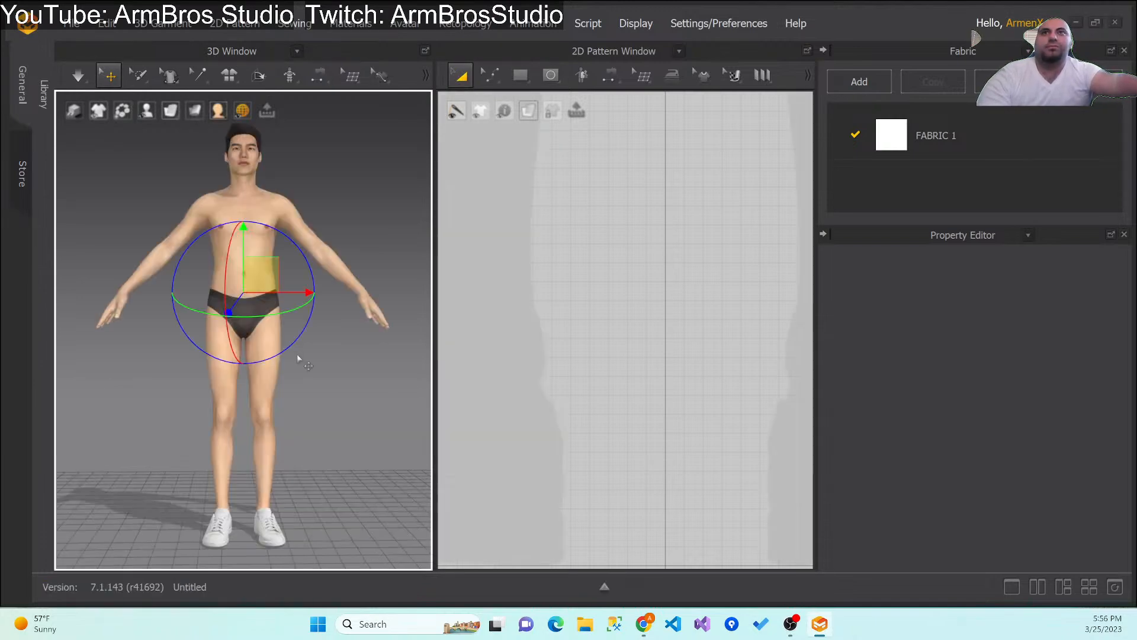
scroll(322, 320, "up", 6)
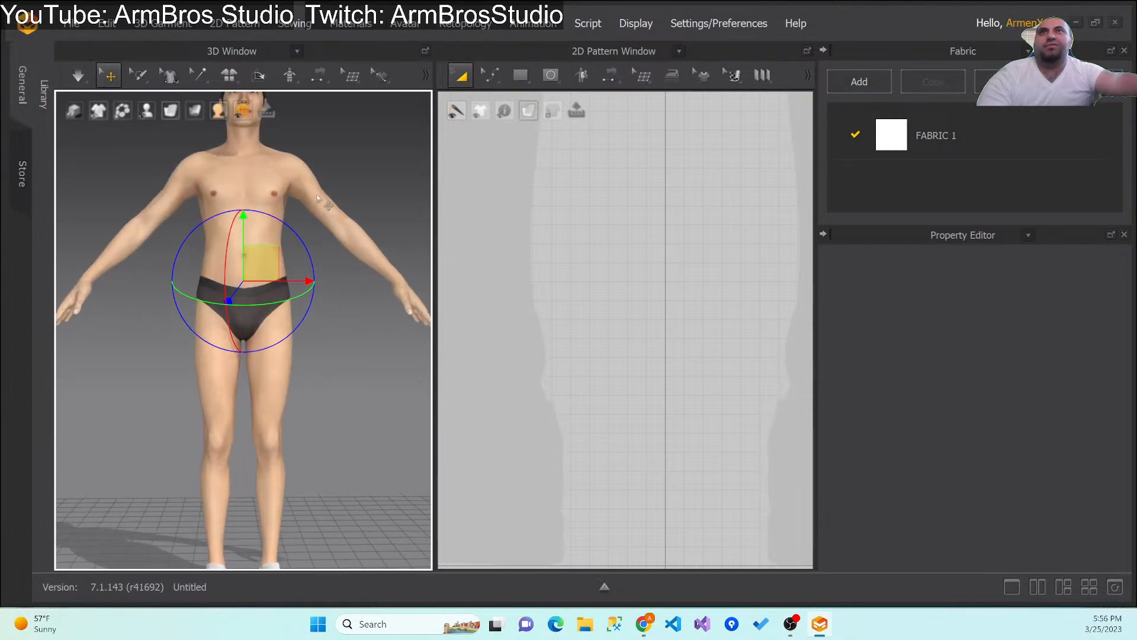
scroll(258, 349, "up", 5)
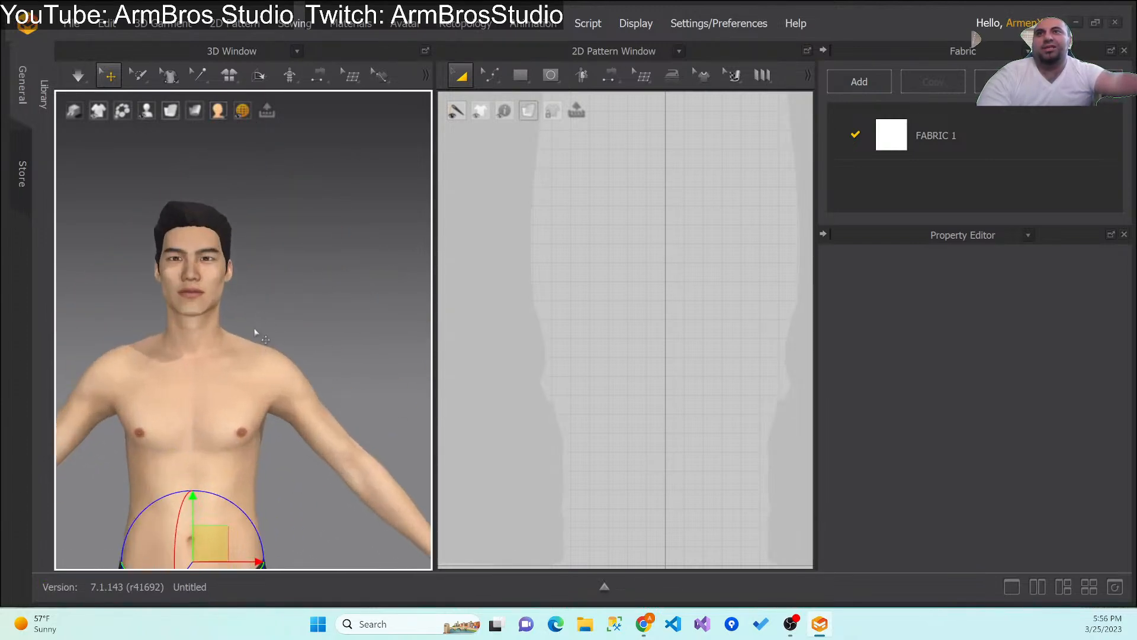
scroll(303, 253, "down", 1)
left_click(330, 231)
middle_click_drag(346, 234, 332, 281)
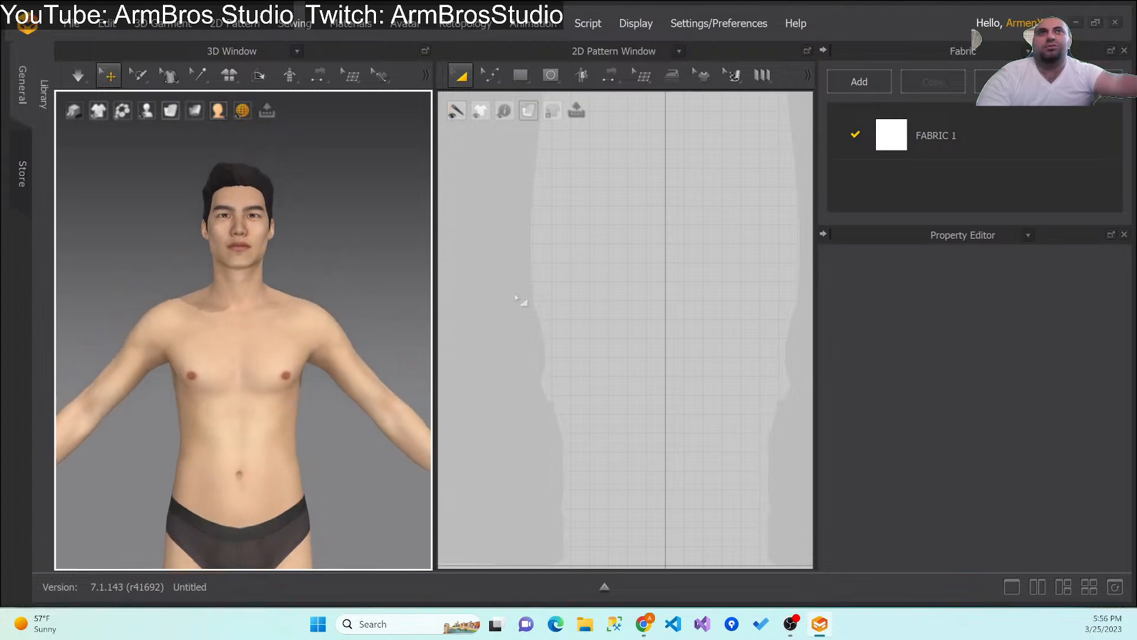
Step: Draw a rectangle pattern with a perimeter of about 2960 mm over the upper body of the 2D avatar silhouette
scroll(596, 317, "up", 2)
scroll(596, 315, "down", 2)
middle_click_drag(610, 254, 670, 495)
scroll(630, 343, "up", 1)
scroll(625, 329, "down", 2)
scroll(623, 322, "down", 2)
scroll(613, 464, "up", 2)
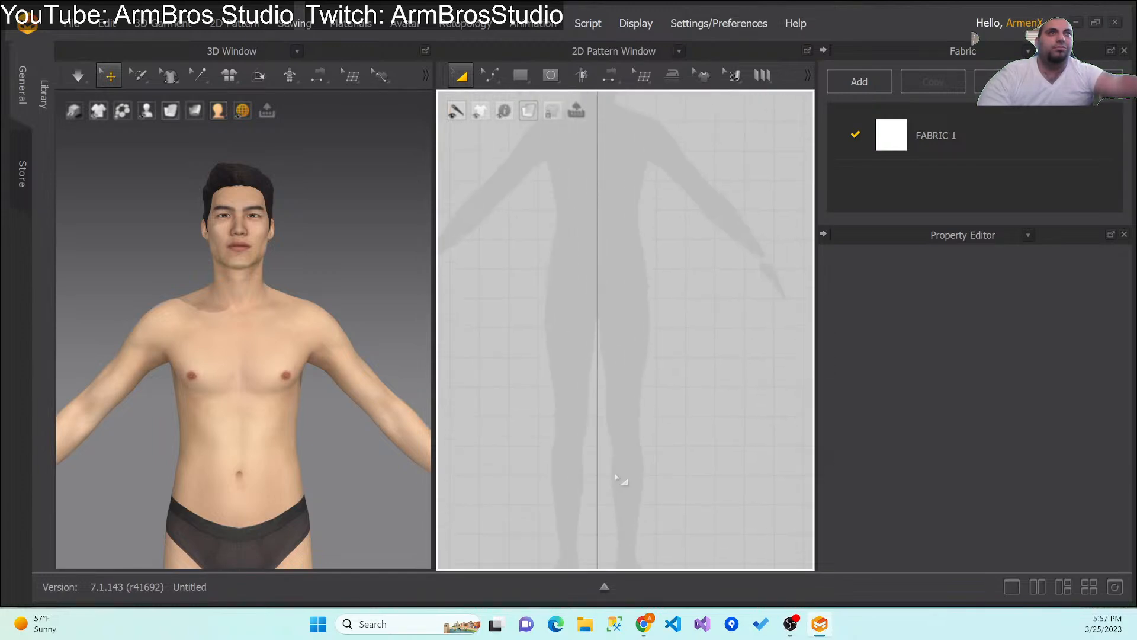
middle_click_drag(566, 246, 599, 322)
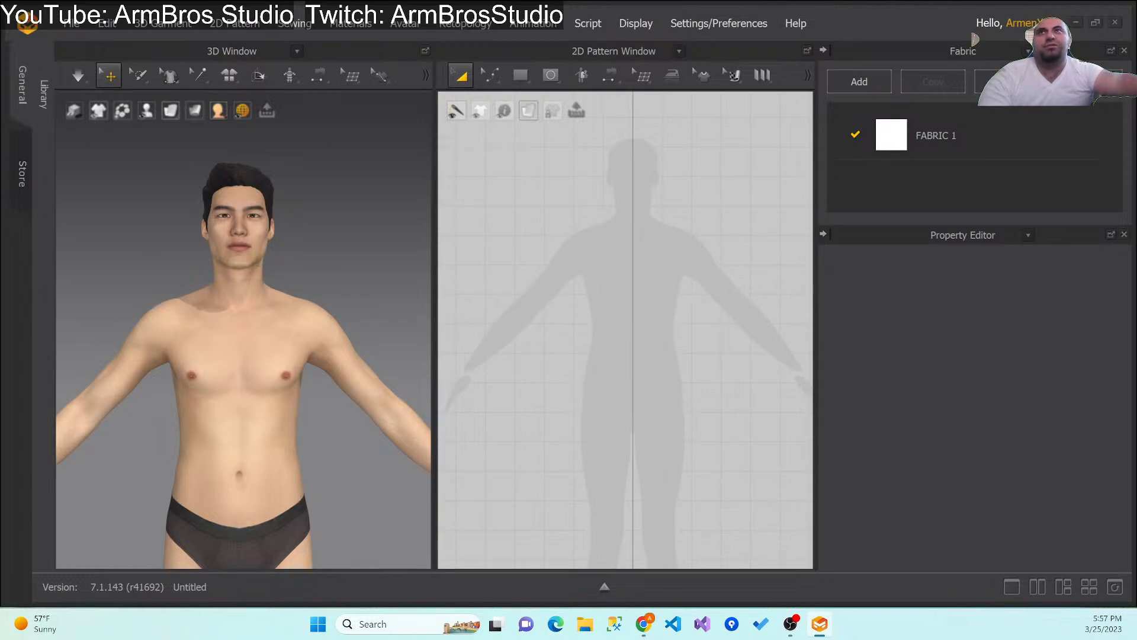
left_click(520, 74)
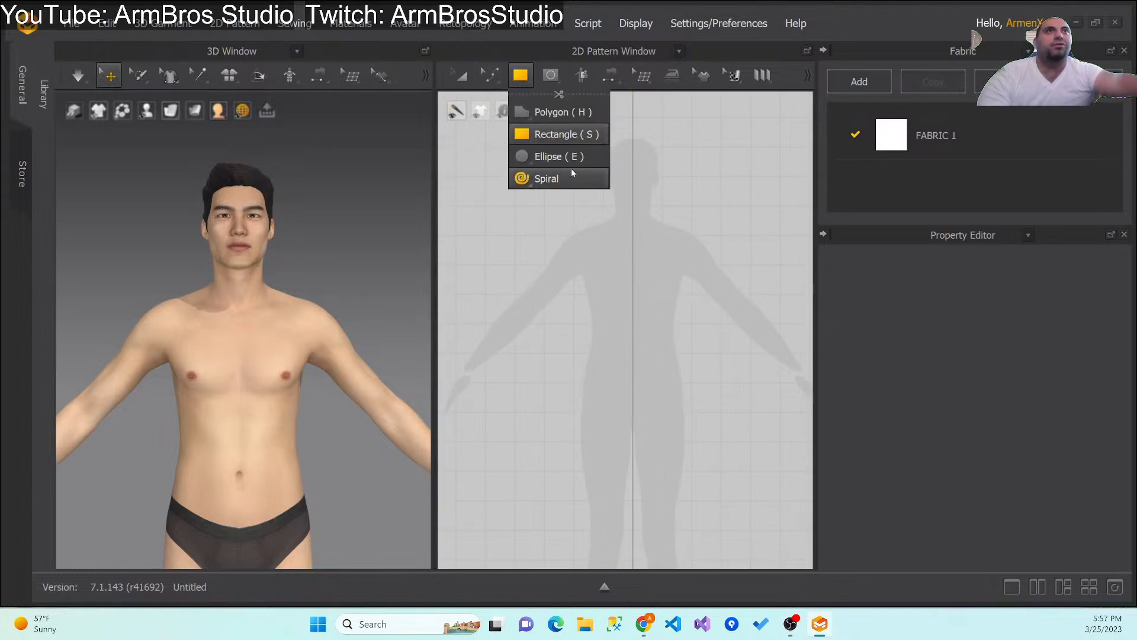
left_click(485, 153)
left_click(689, 114)
scroll(676, 249, "down", 3)
left_click_drag(515, 186, 744, 393)
Step: Rotate the rectangle to lie horizontally in 3D and move it back over the avatar's head
middle_click_drag(358, 475, 300, 396)
right_click_drag(299, 396, 263, 416)
scroll(265, 416, "down", 6)
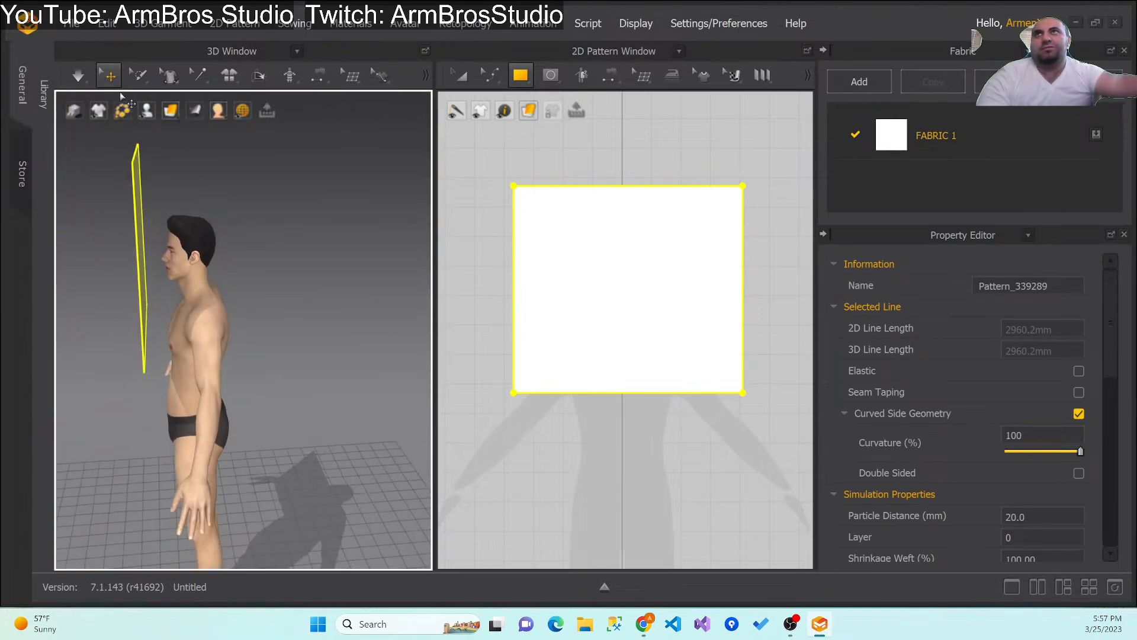
left_click(141, 200)
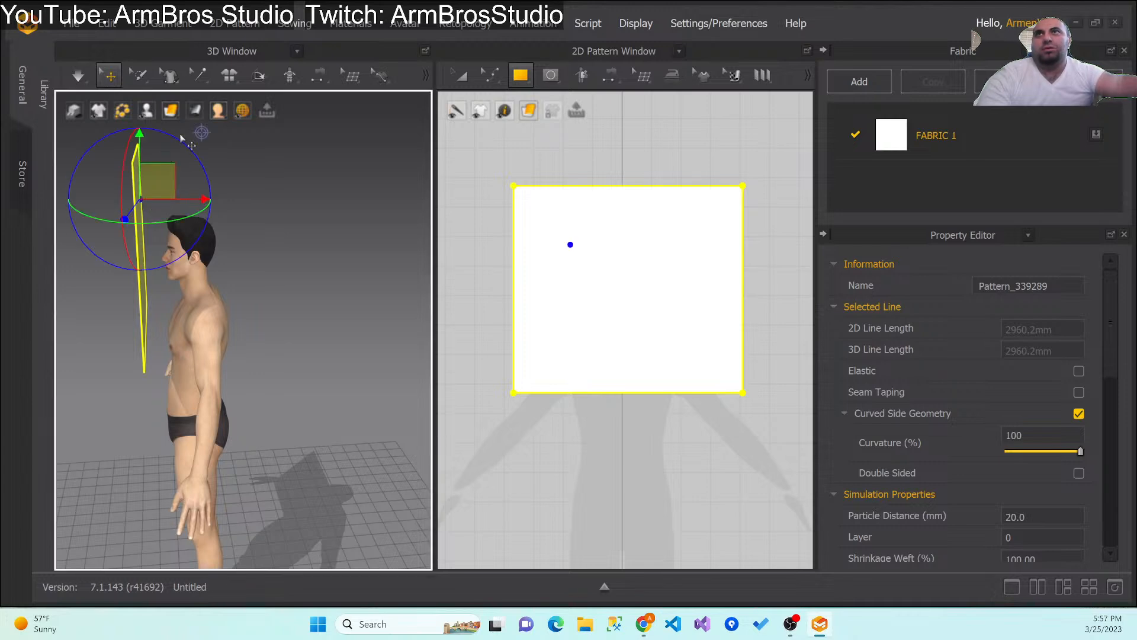
left_click_drag(205, 171, 382, 303)
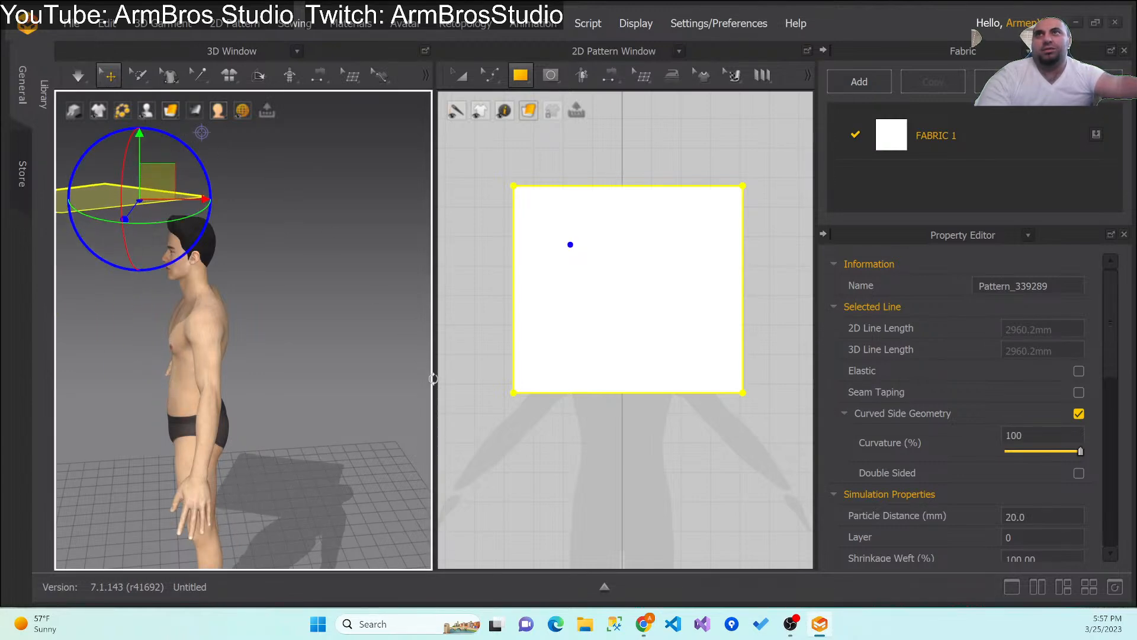
left_click_drag(204, 200, 311, 201)
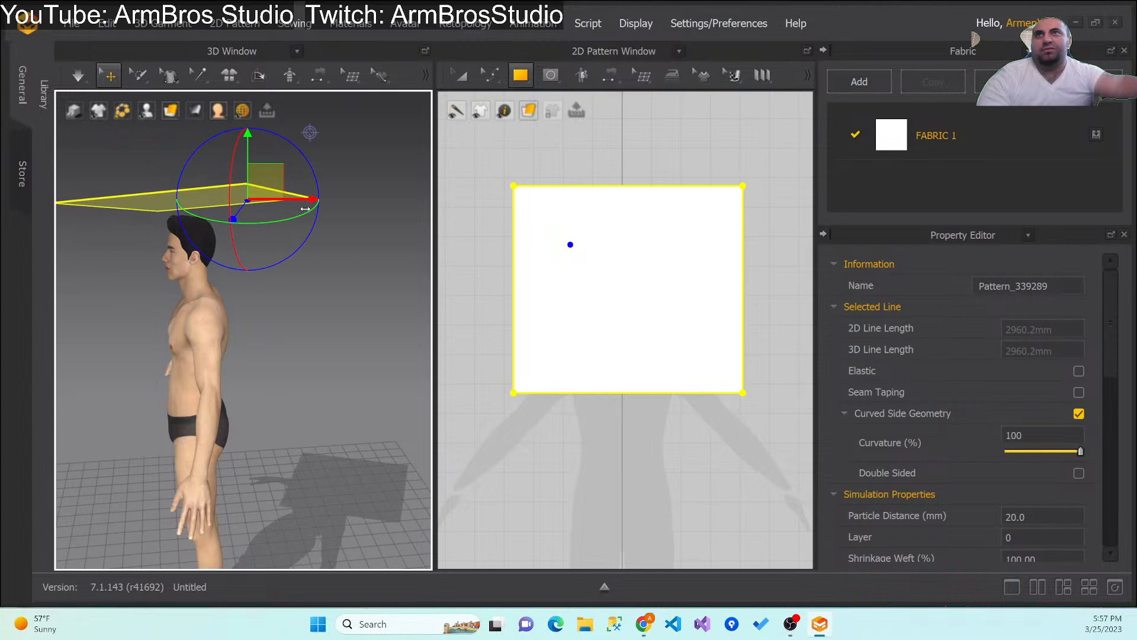
Step: Simulate the rectangle falling onto the new avatar and inspect the drape around its head and shoulders
left_click(81, 83)
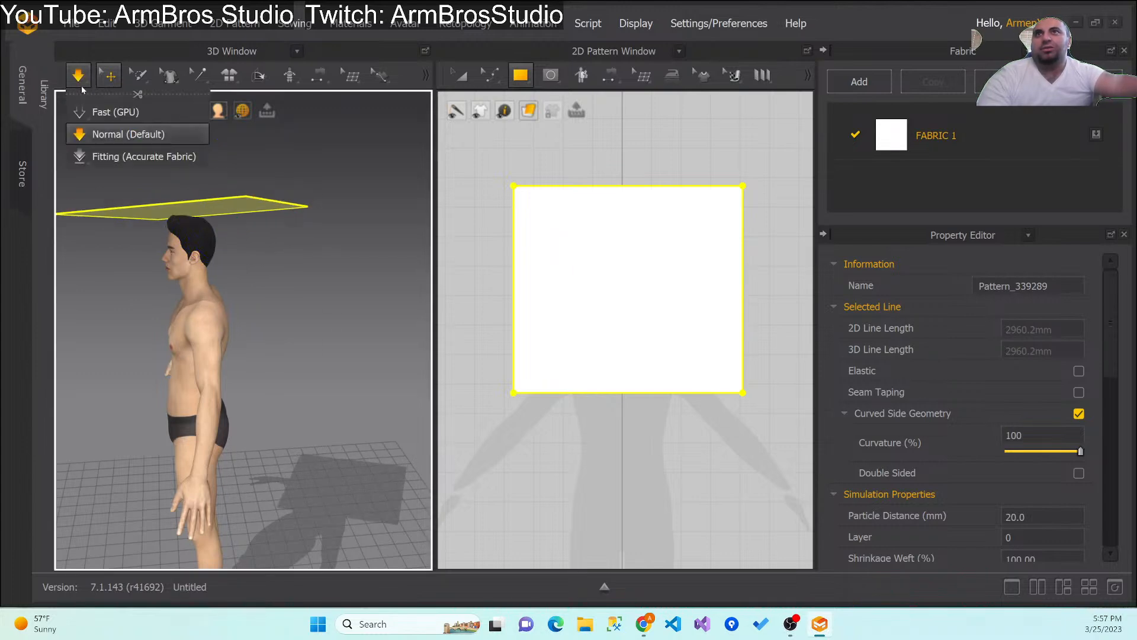
right_click_drag(157, 369, 254, 317)
scroll(261, 228, "down", 1)
middle_click_drag(271, 221, 326, 343)
scroll(321, 391, "down", 2)
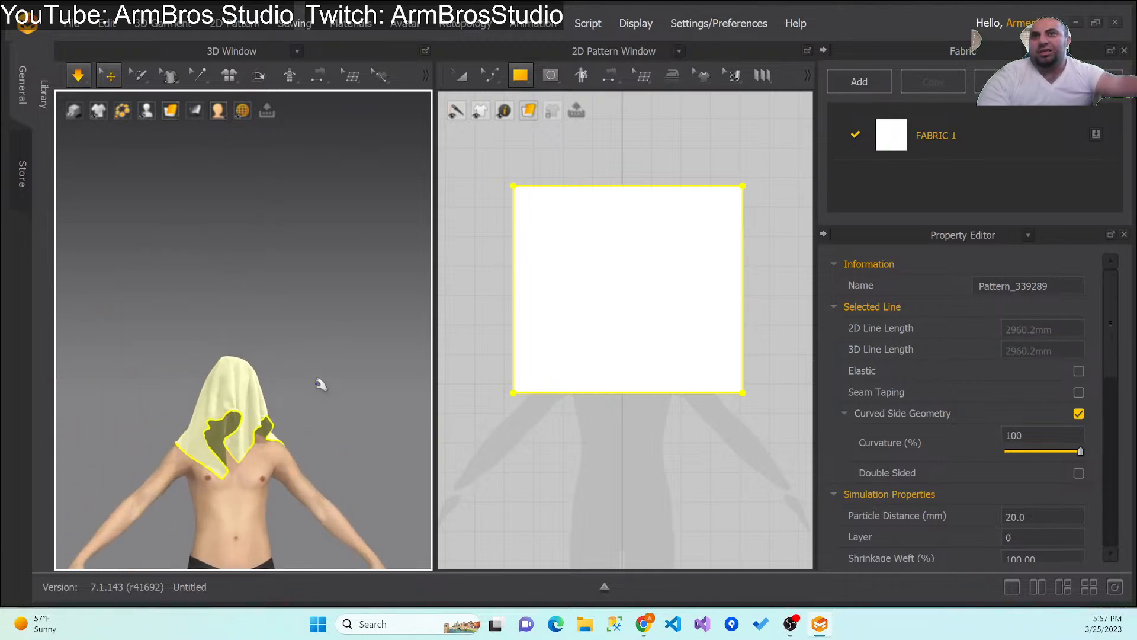
scroll(320, 386, "up", 5)
middle_click_drag(337, 317, 340, 370)
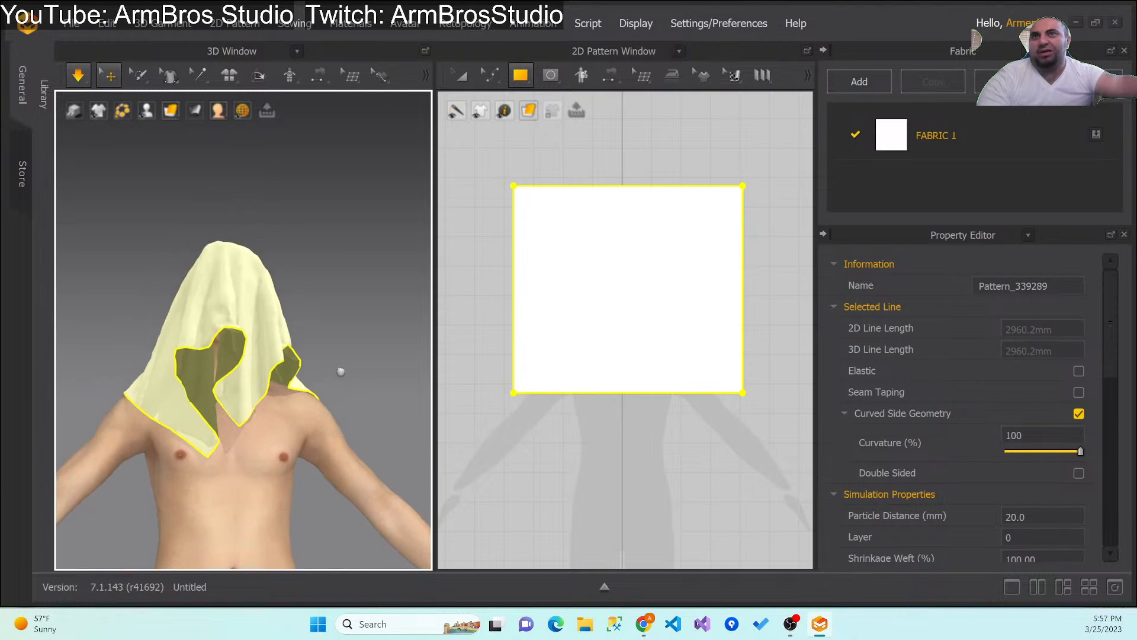
Step: Tug the simulated cloth in several directions to test how it slides and drapes over the avatar's head and shoulders
left_click_drag(250, 339, 229, 418)
left_click_drag(231, 302, 126, 360)
left_click_drag(279, 318, 398, 340)
left_click_drag(243, 324, 321, 549)
left_click_drag(265, 360, 434, 373)
left_click_drag(198, 380, 104, 441)
left_click_drag(229, 315, 269, 497)
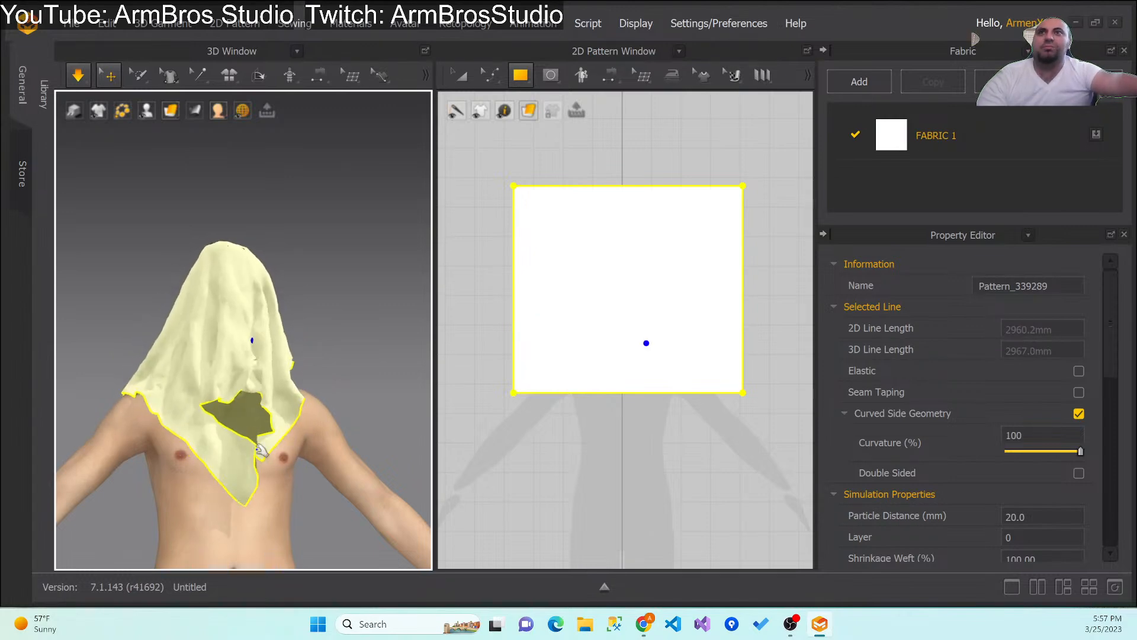
left_click_drag(221, 322, 187, 227)
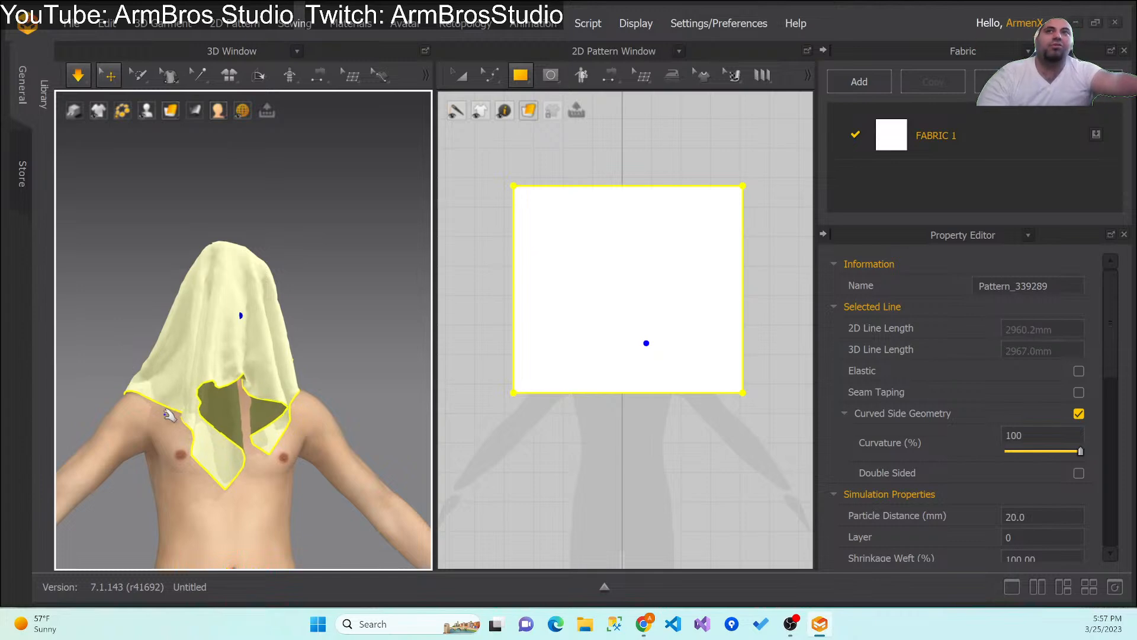
Step: Delete the draped rectangle pattern from the scene
left_click(197, 282)
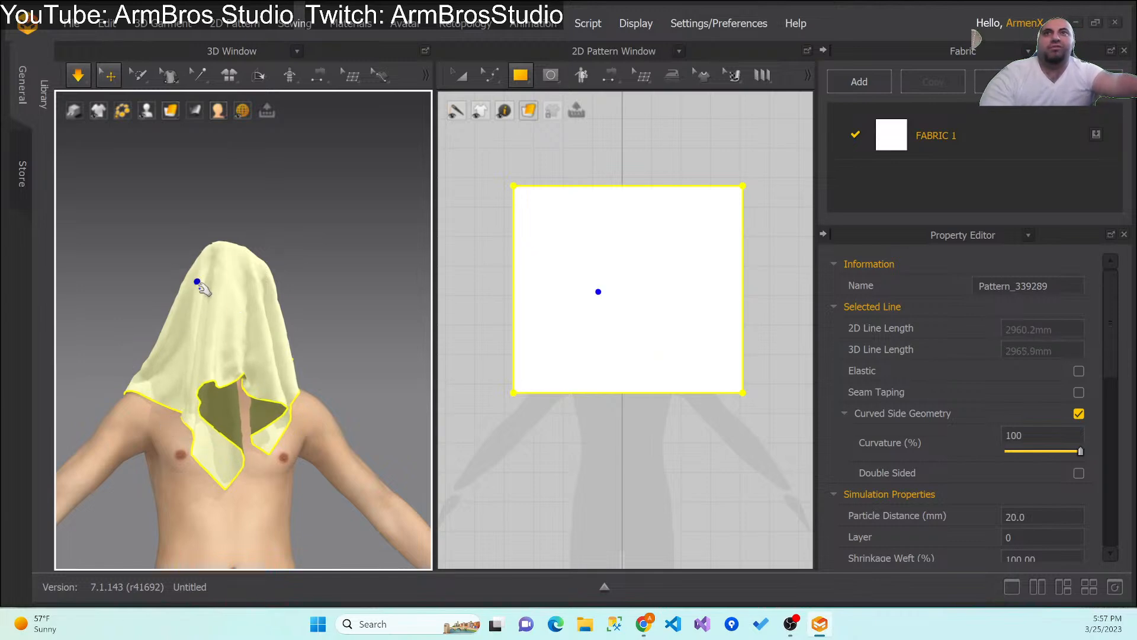
key("Delete")
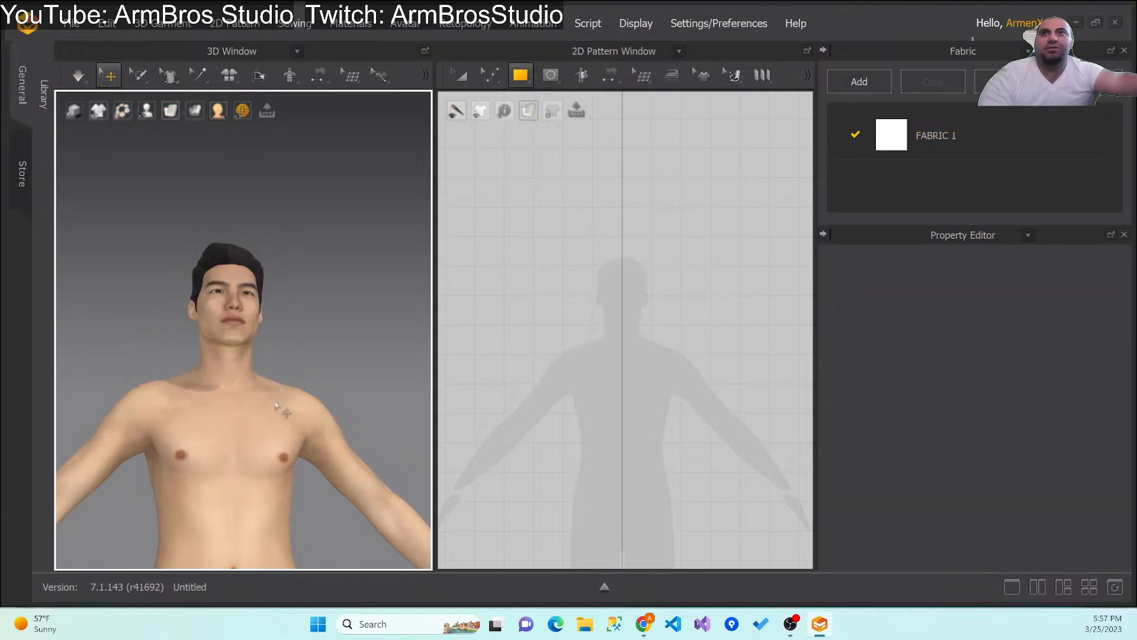
scroll(285, 385, "down", 3)
middle_click_drag(283, 429, 231, 477)
middle_click_drag(314, 349, 304, 388)
Step: Draw a tall rectangle panel with a perimeter of about 1742 mm beside the center line and paste a symmetric copy 208 mm across
left_click(524, 72)
left_click(533, 215)
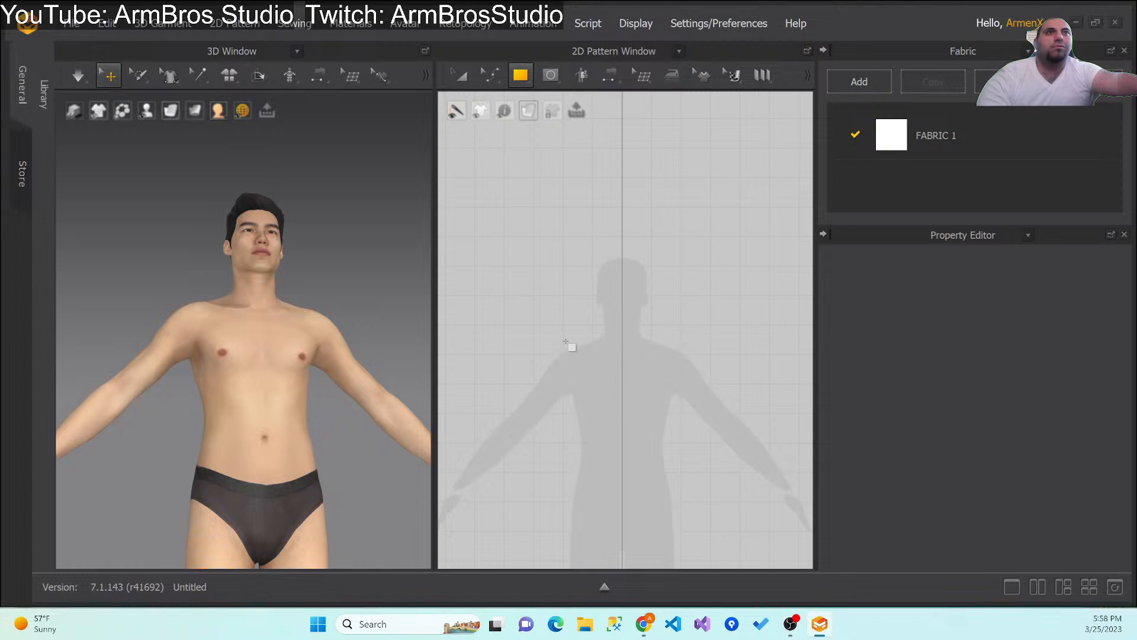
left_click_drag(567, 327, 567, 363)
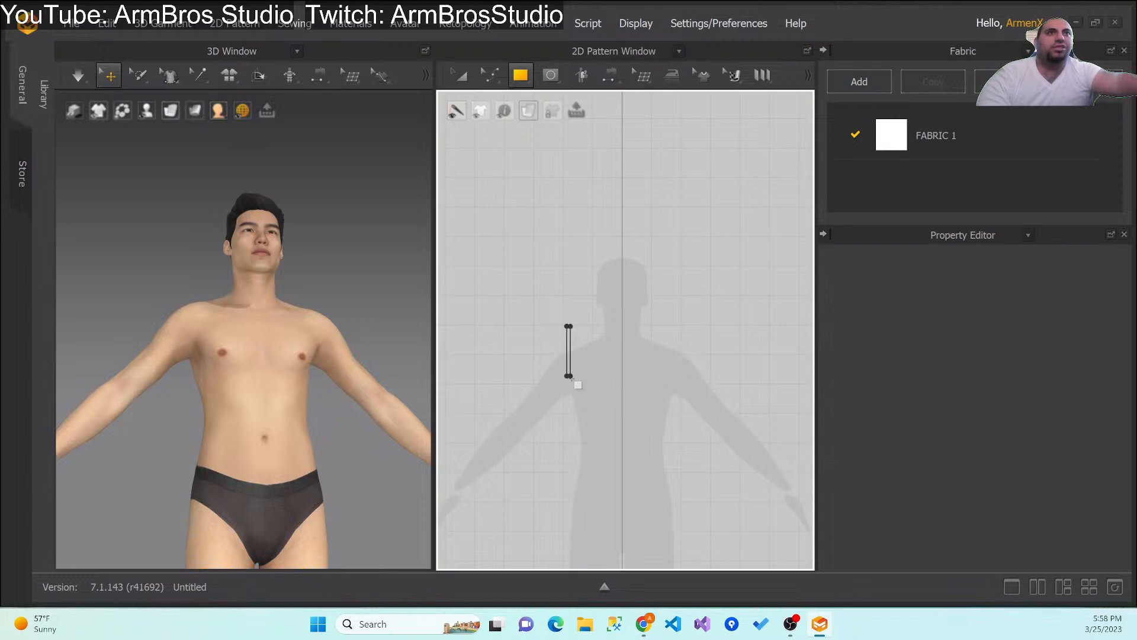
mouse_move(612, 531)
left_mouse_down()
mouse_move(619, 541)
mouse_move(622, 527)
left_mouse_up()
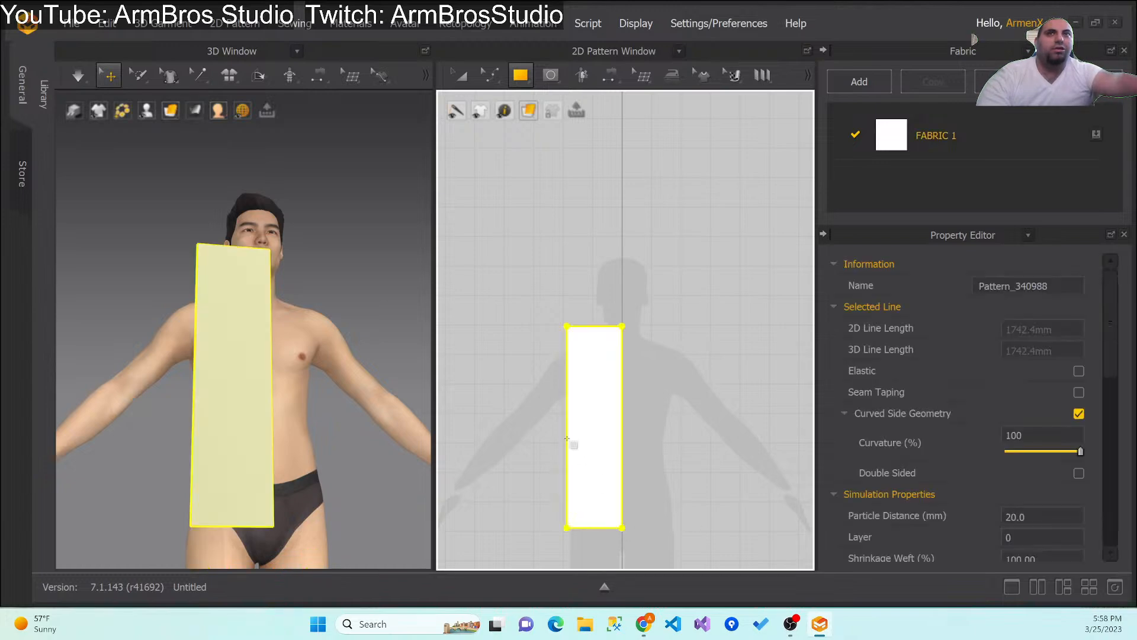
key("ctrl+c")
key("ctrl+v")
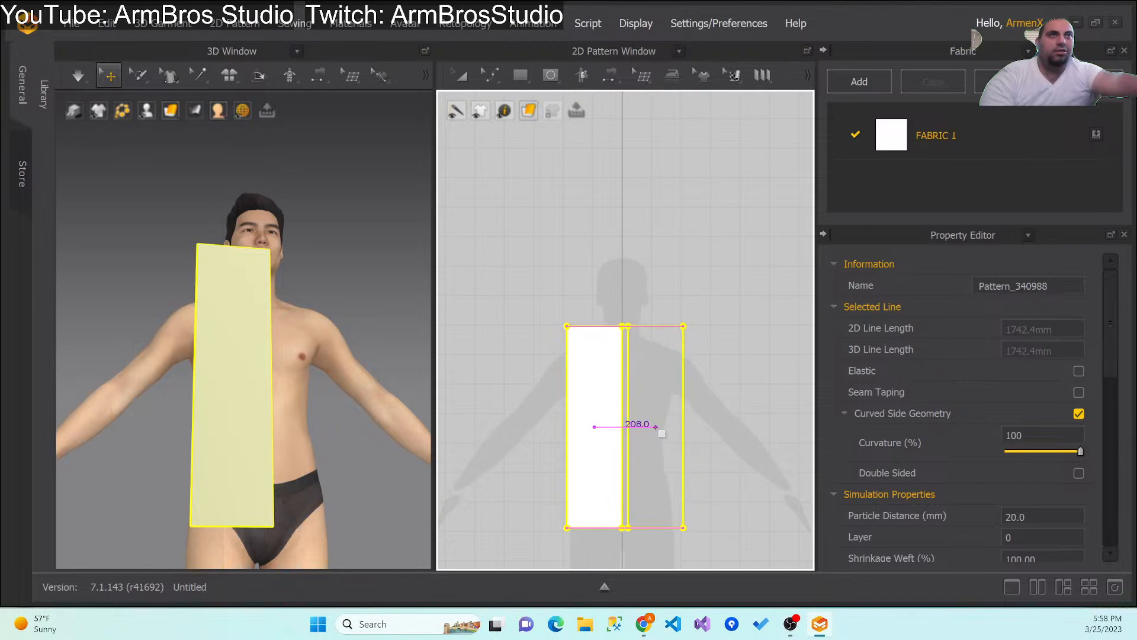
left_click(659, 432)
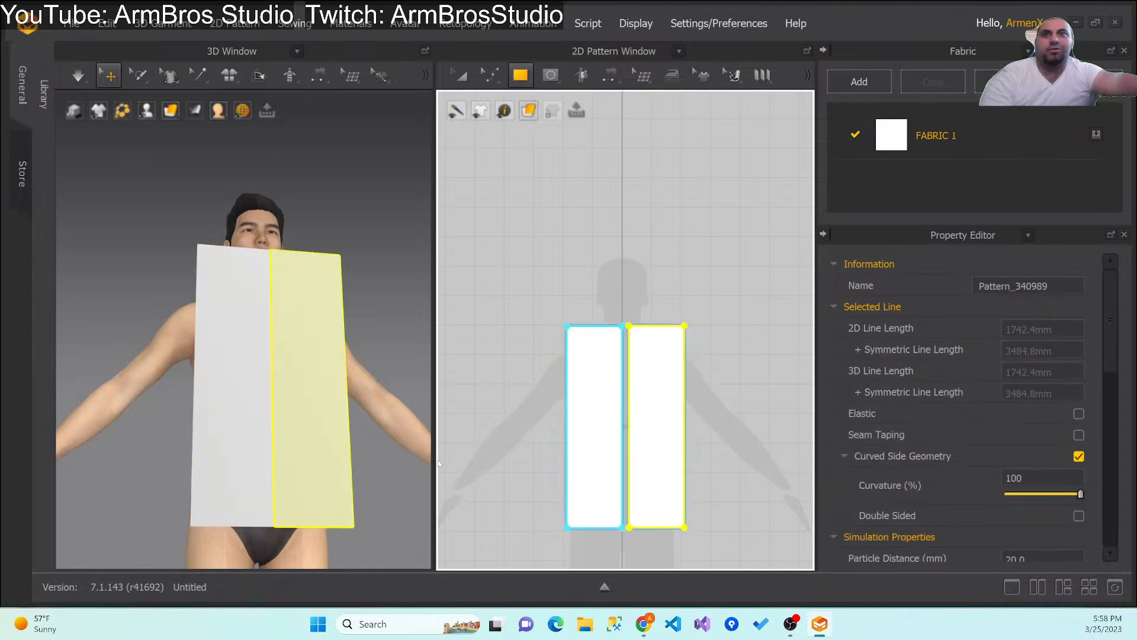
Step: Select both front panels in 3D and paste a copy of the pair behind the avatar's back
right_click(437, 484)
right_click(400, 469)
right_click(376, 472)
right_click_drag(364, 499, 274, 397)
left_click(244, 387)
left_click(320, 339, "shift")
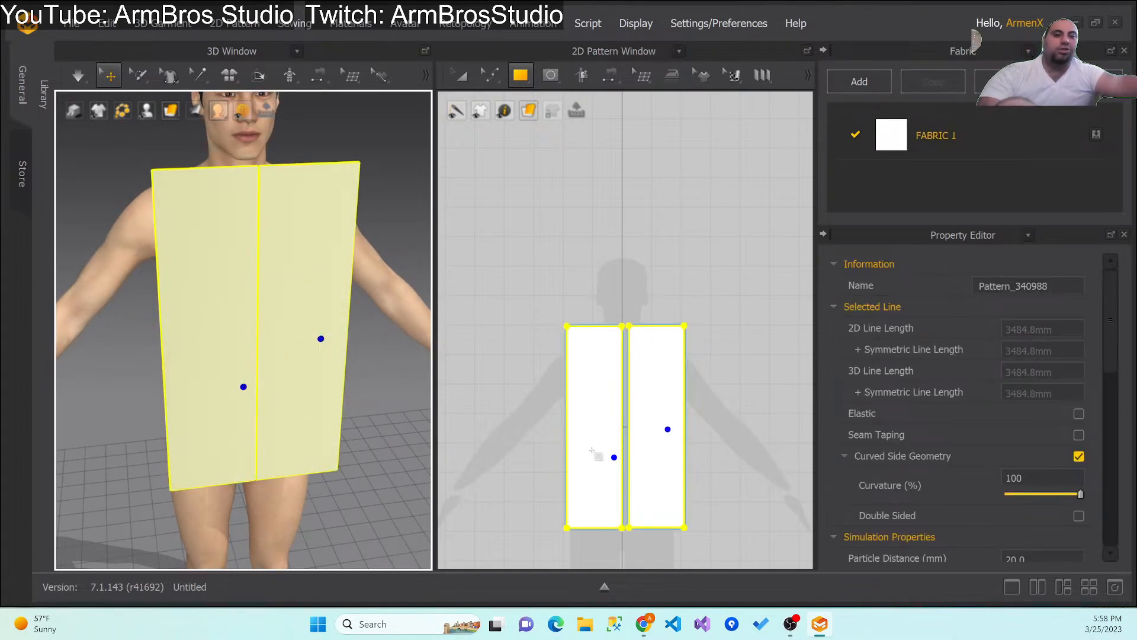
left_click_drag(258, 347, 243, 312)
right_click_drag(243, 326, 348, 327)
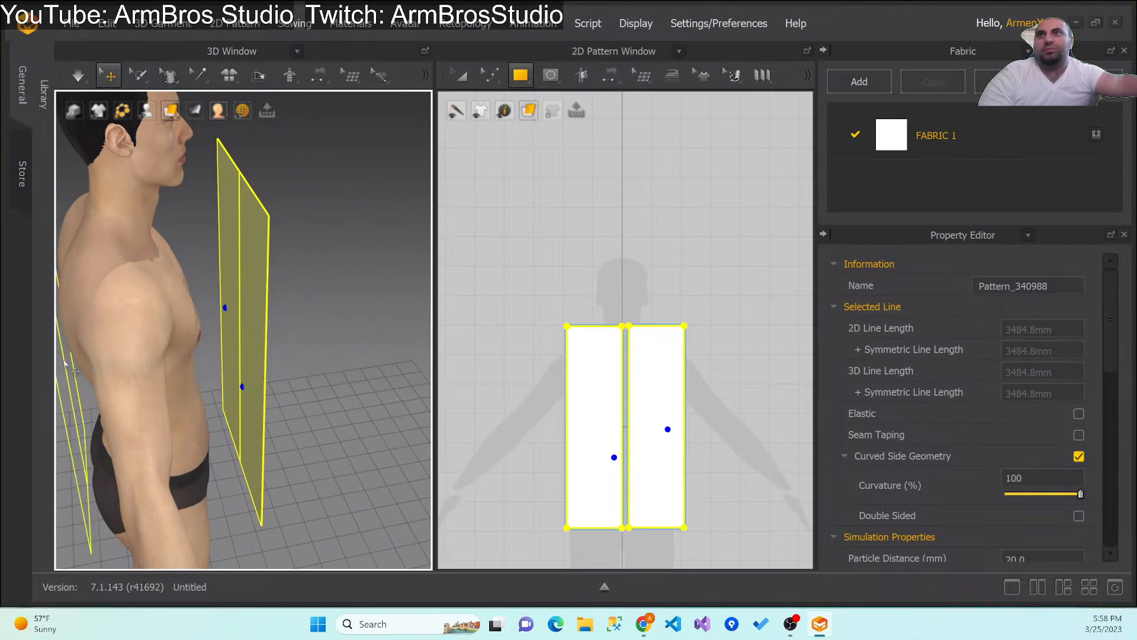
mouse_move(70, 361)
right_mouse_down()
mouse_move(81, 305)
mouse_move(89, 350)
right_mouse_up()
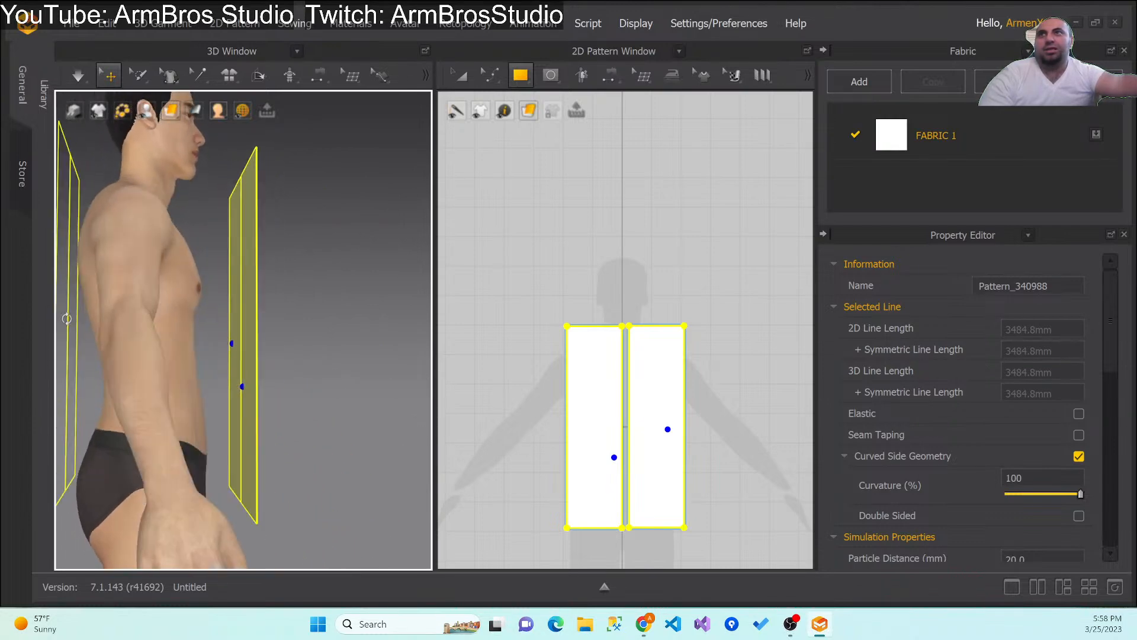
left_click(90, 352)
Step: Flip the normals of the two back panels so they face outward
right_click_drag(208, 378, 26, 431)
right_click(226, 397)
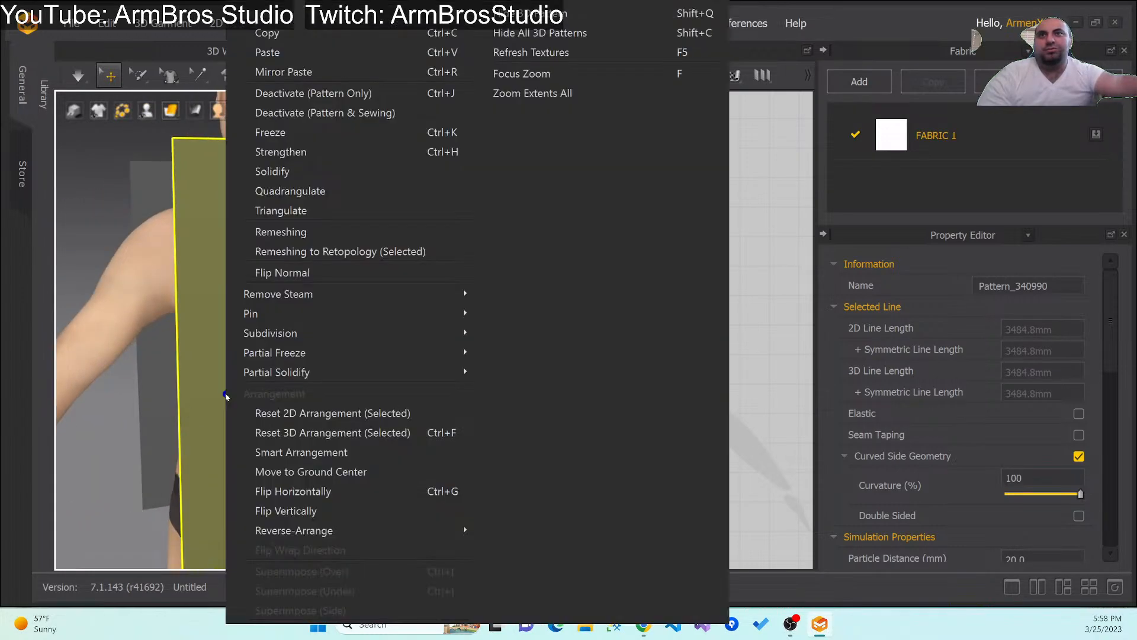
left_click(282, 272)
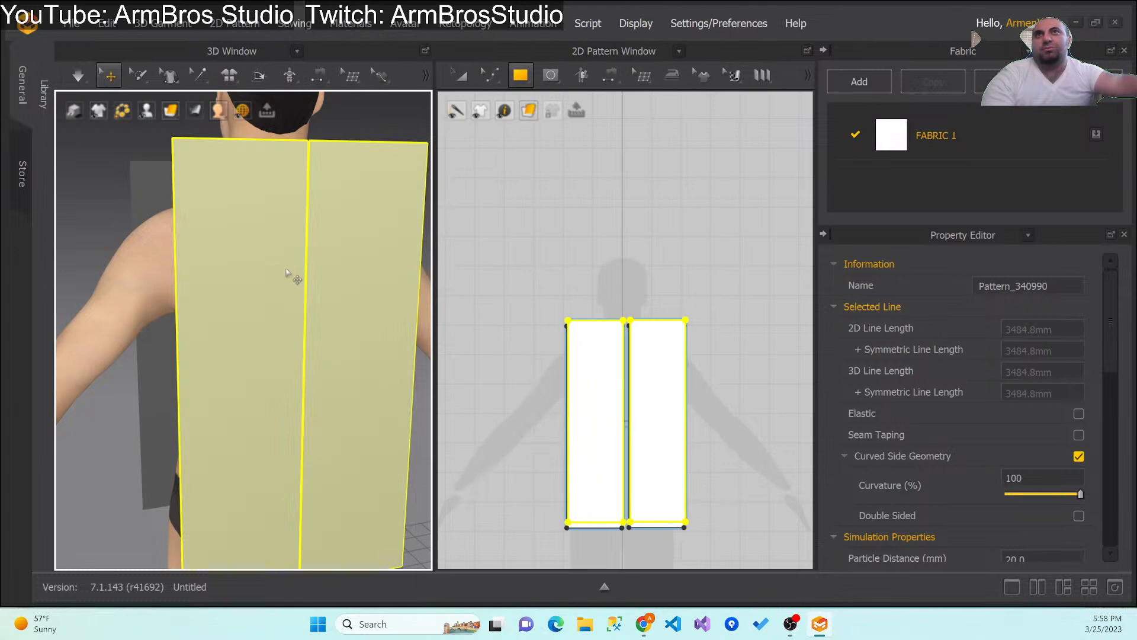
right_click_drag(292, 274, 408, 385)
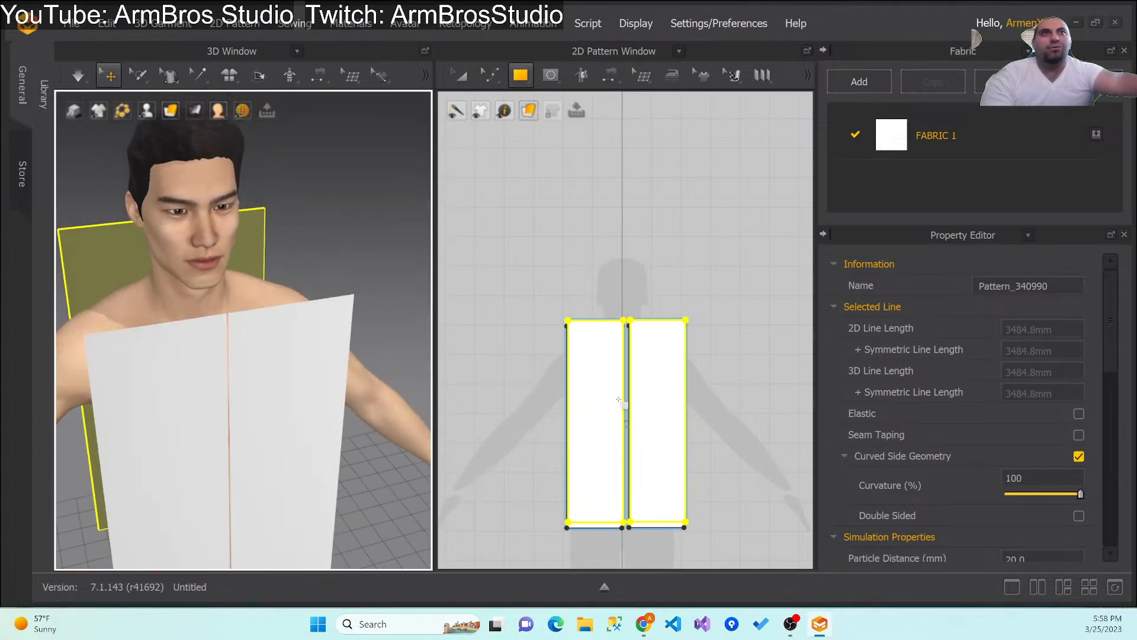
Step: Sew the upper edges of the front panels to those of the back panels with Segment Sewing
left_click(318, 75)
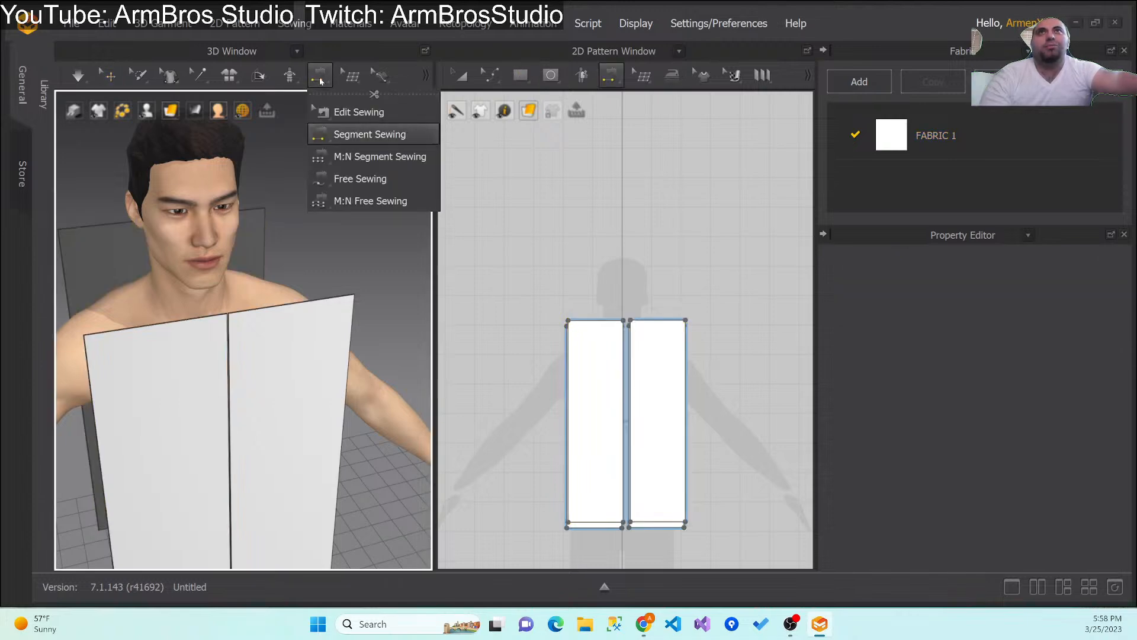
left_click(356, 130)
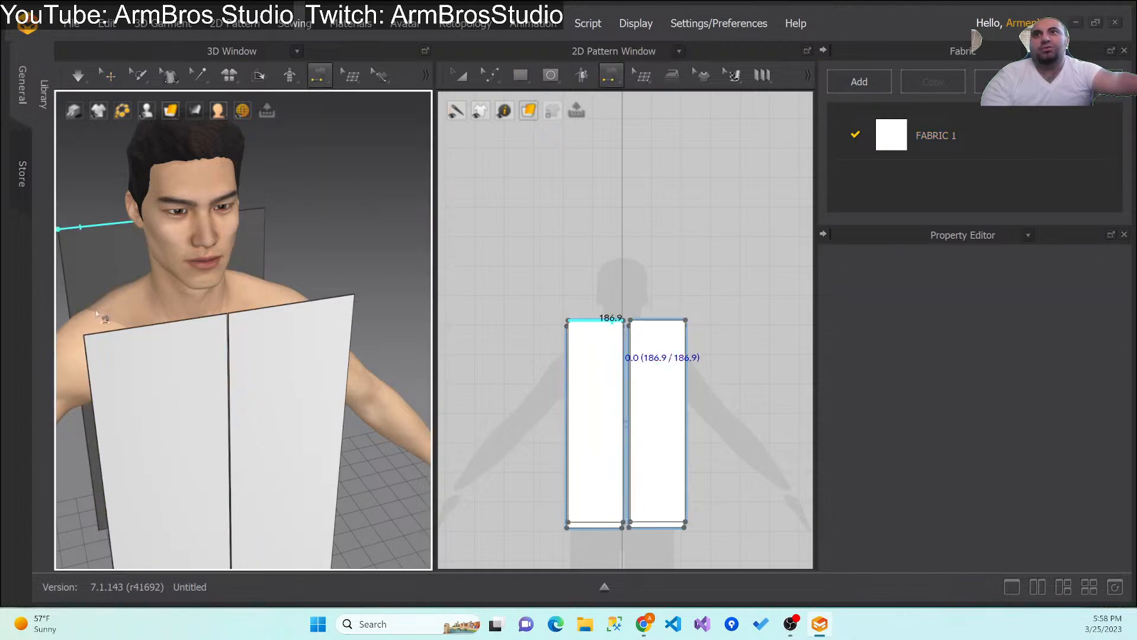
left_click(111, 332)
left_click(275, 327)
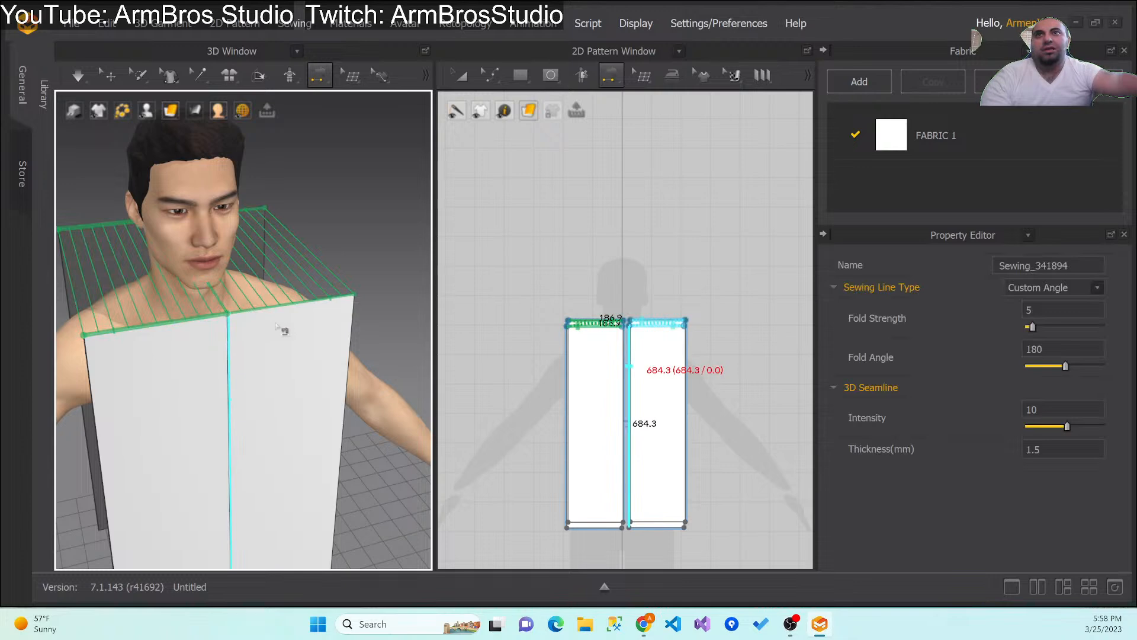
Step: Try simulating the panels sewn only at the shoulders on the avatar, undoing the drape each time
left_click(80, 75)
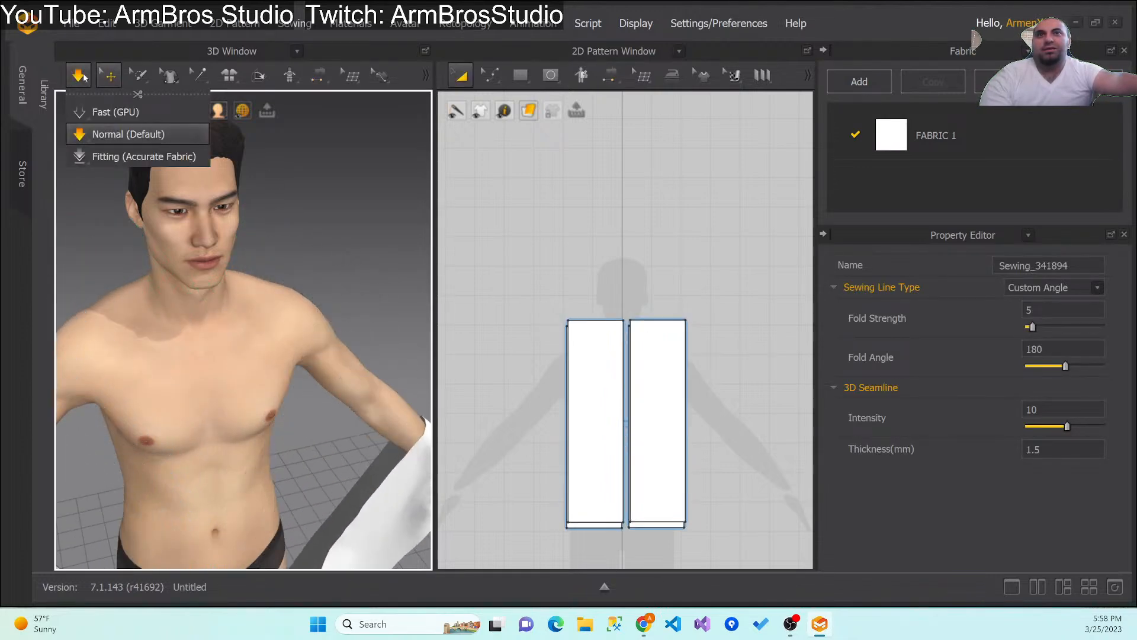
left_click(84, 77)
mouse_move(374, 301)
right_mouse_down()
mouse_move(381, 273)
mouse_move(375, 283)
right_mouse_up()
key("ctrl+z")
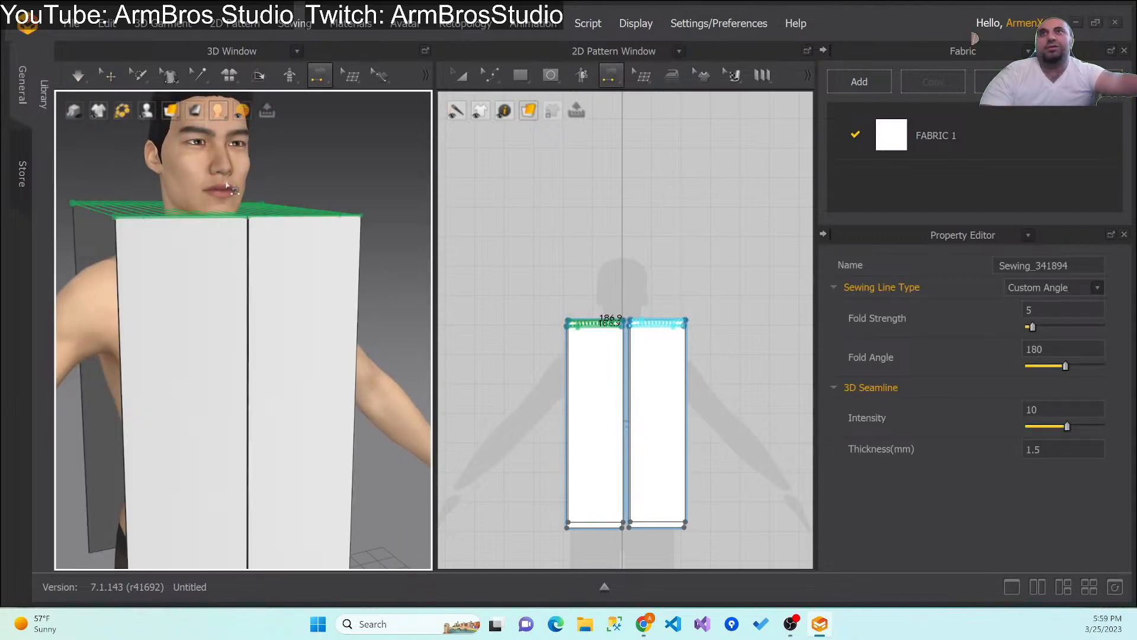
left_click(80, 75)
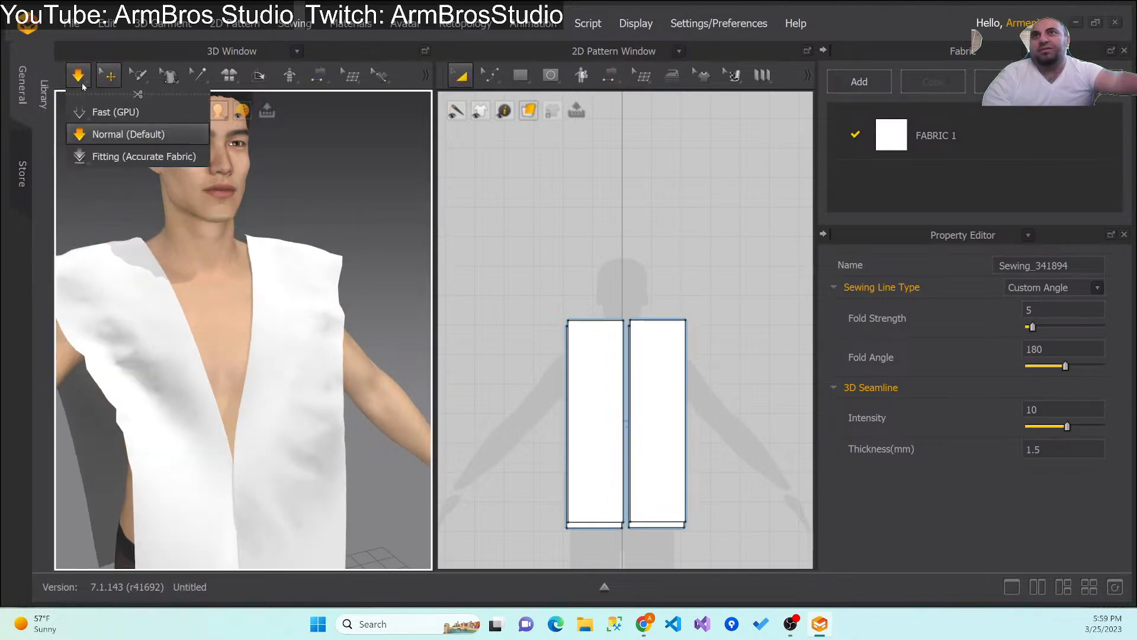
left_click(79, 77)
key("ctrl+z")
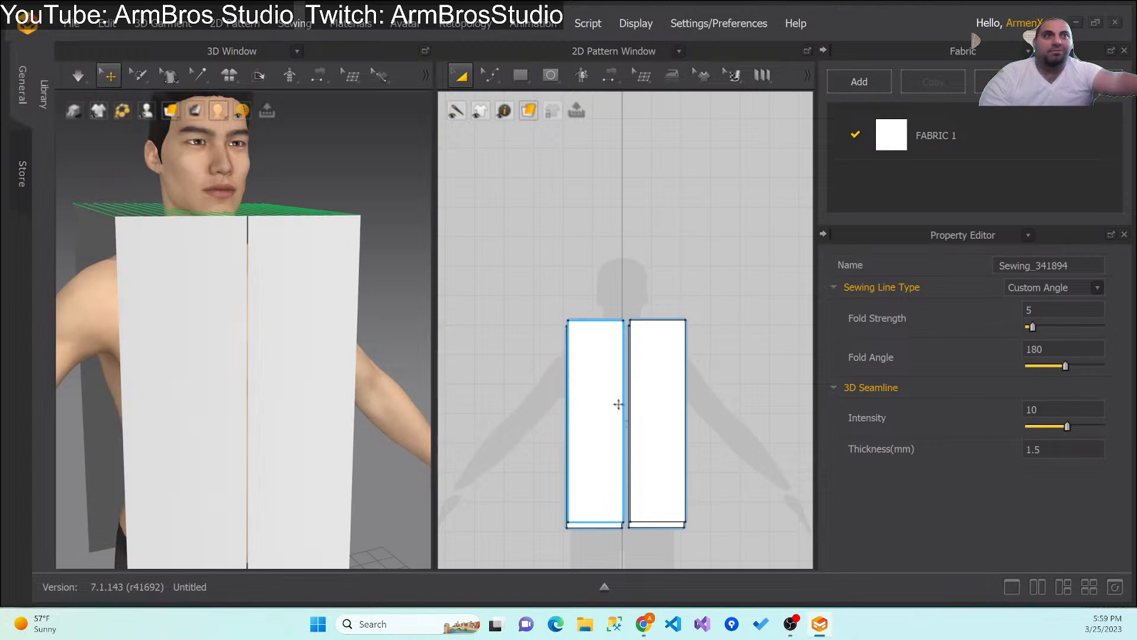
Step: Sew the two front panels together along their center edges with Segment Sewing
right_click(556, 423)
left_click(249, 335)
key("s")
left_click(240, 326)
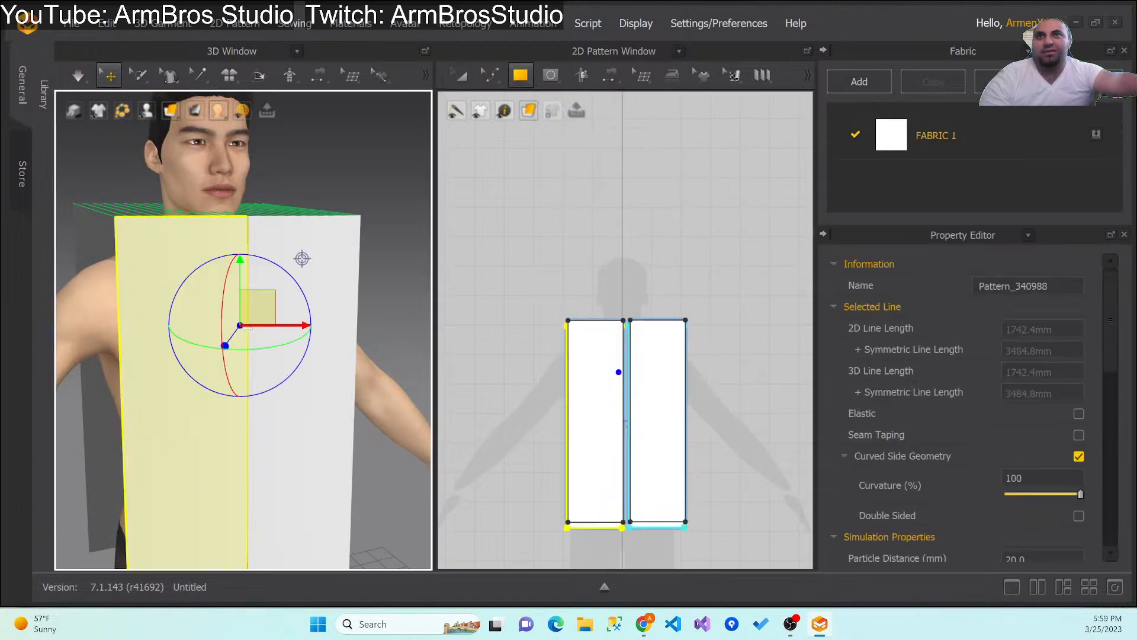
left_click(322, 77)
left_click(332, 134)
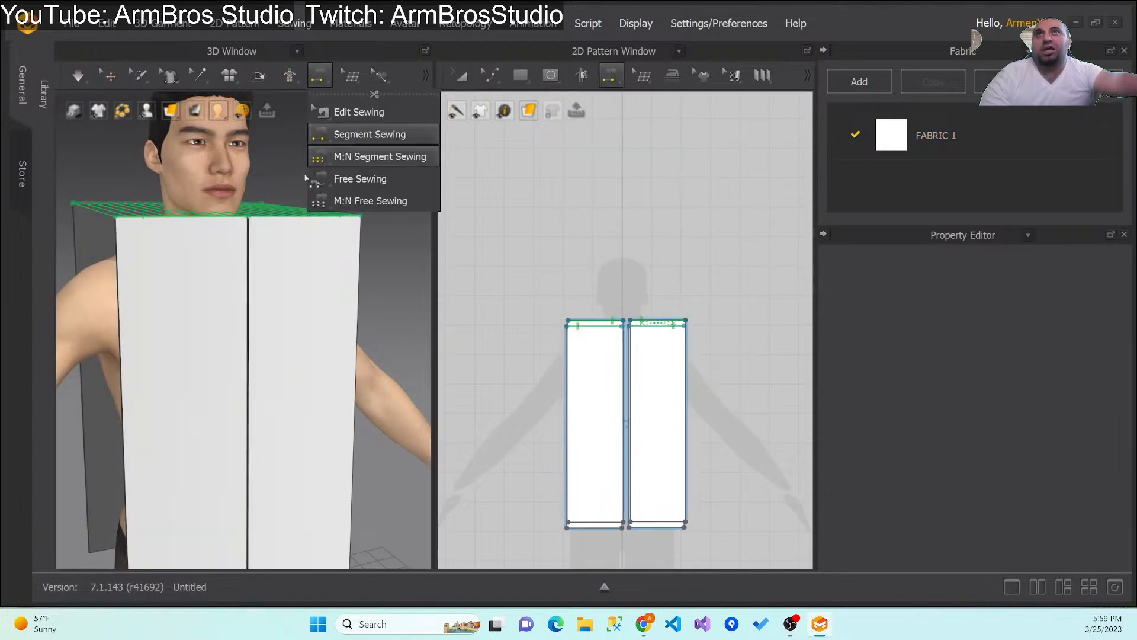
left_click(247, 354)
left_click(254, 354)
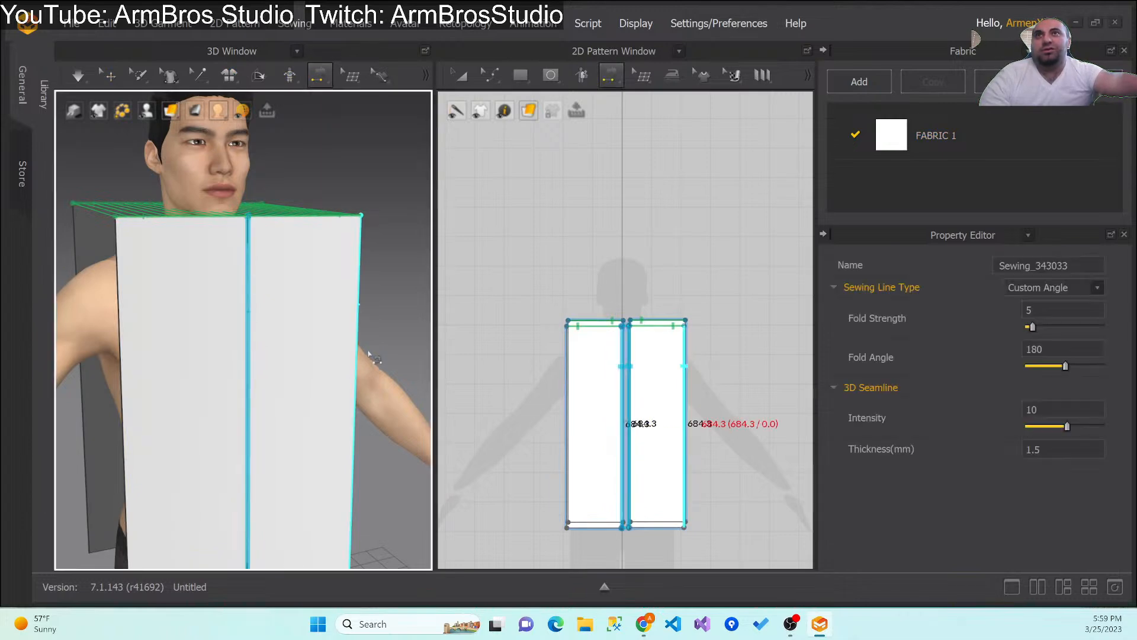
Step: Sew the two back panels together along their center edges
right_click_drag(388, 385, 153, 366)
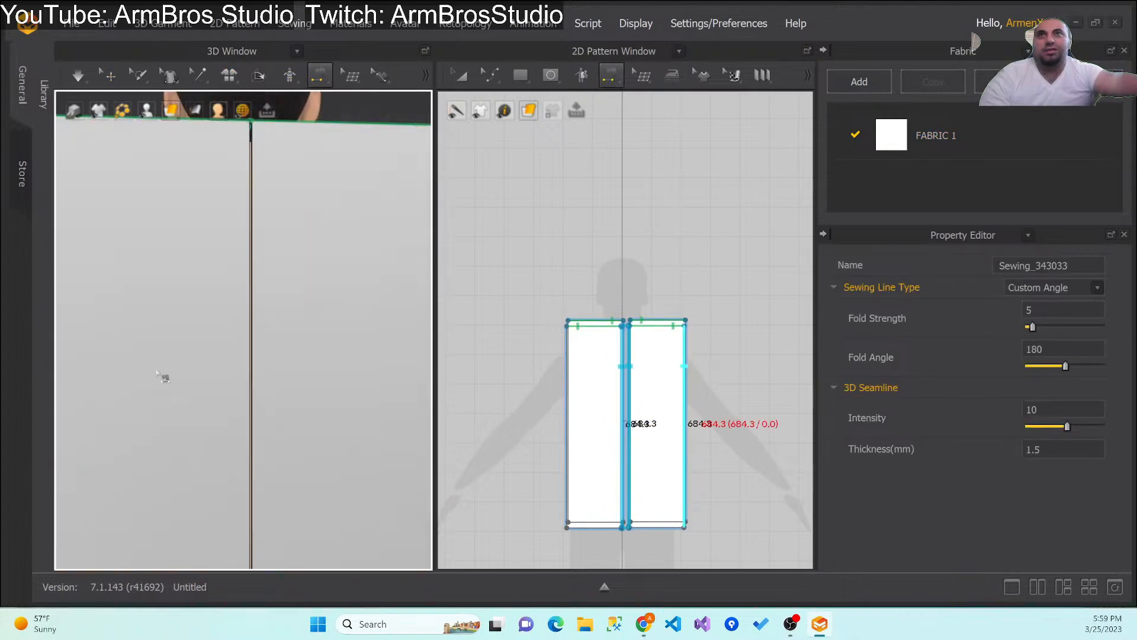
left_click(247, 387)
left_click(255, 388)
right_click_drag(269, 391, 325, 411)
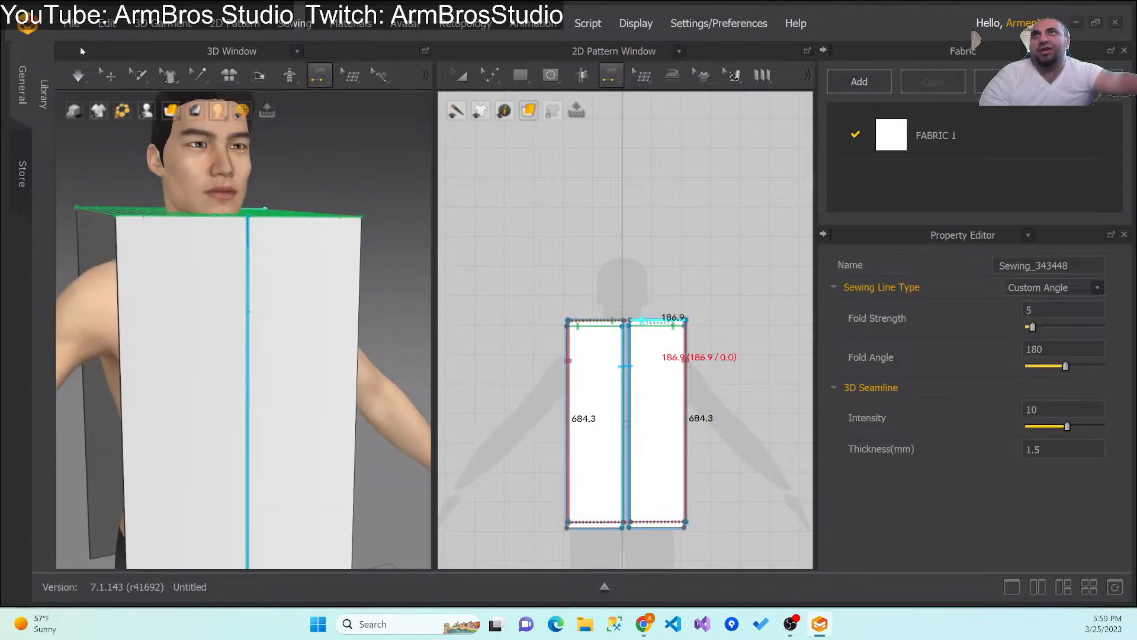
Step: Simulate the sewn front and back panels onto the avatar's torso in Normal mode
left_click(81, 72)
left_click(79, 74)
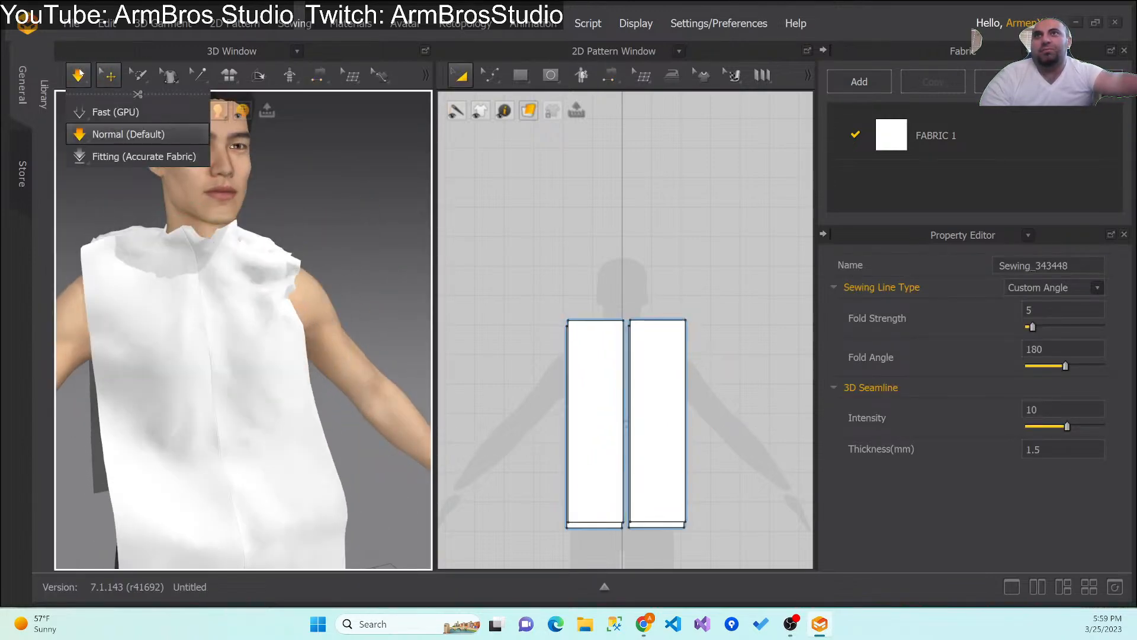
right_click_drag(166, 306, 227, 447)
Step: Pull the simulated garment by its shoulders and front panels to test how it slides over the avatar's body
left_click(311, 256)
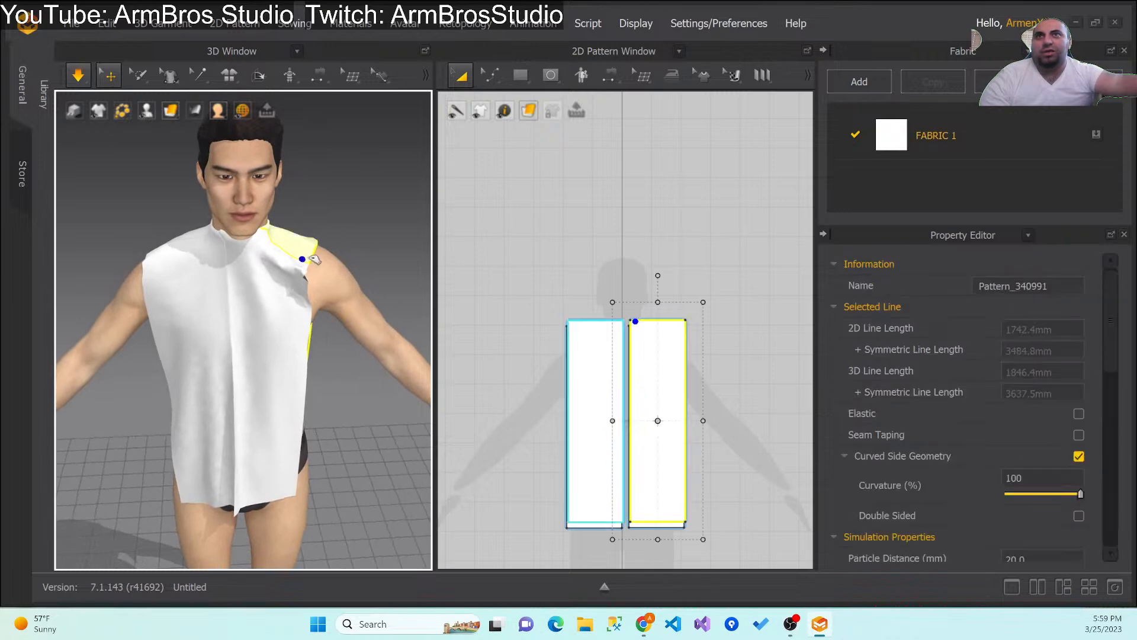
left_click_drag(422, 257, 447, 266)
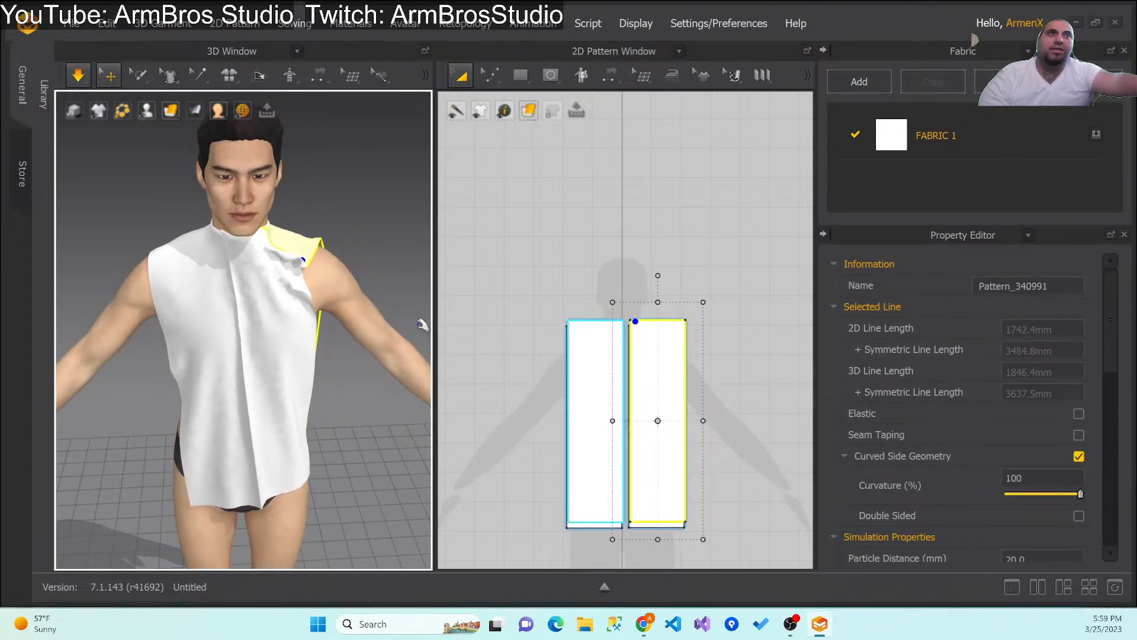
left_click(253, 267)
left_click(275, 258)
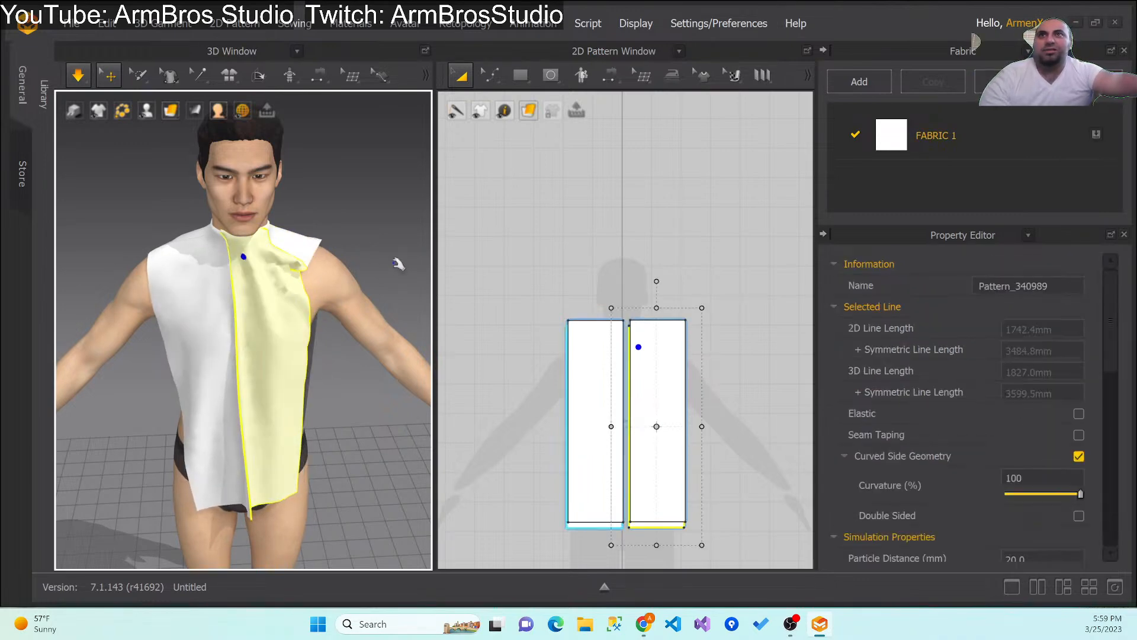
left_click_drag(300, 242, 420, 240)
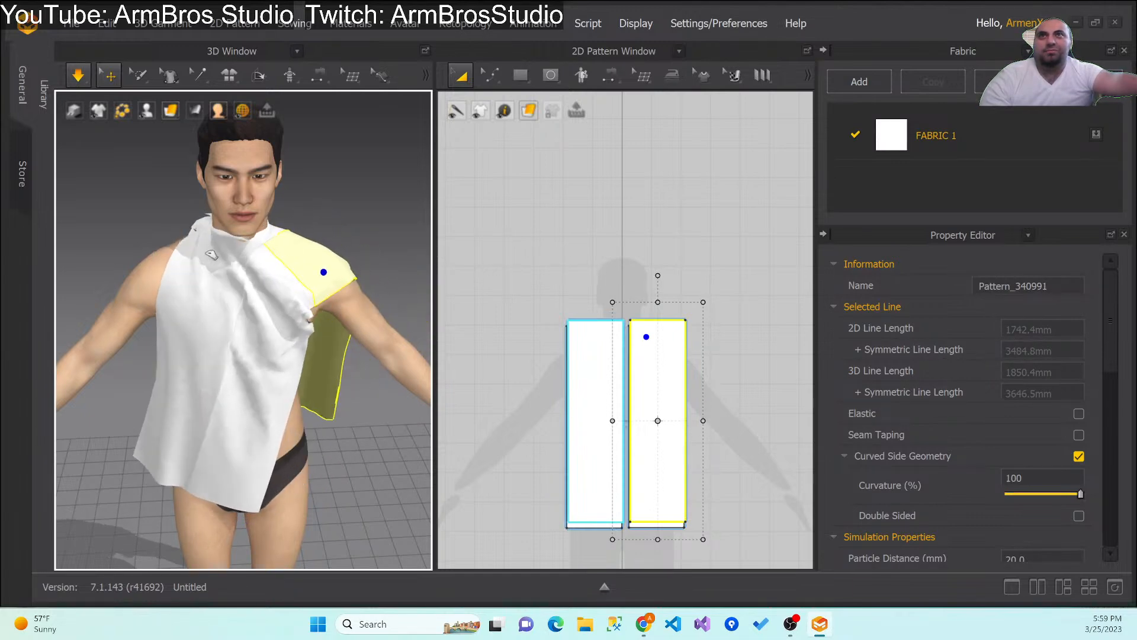
left_click(212, 255)
left_click_drag(88, 266, 209, 238)
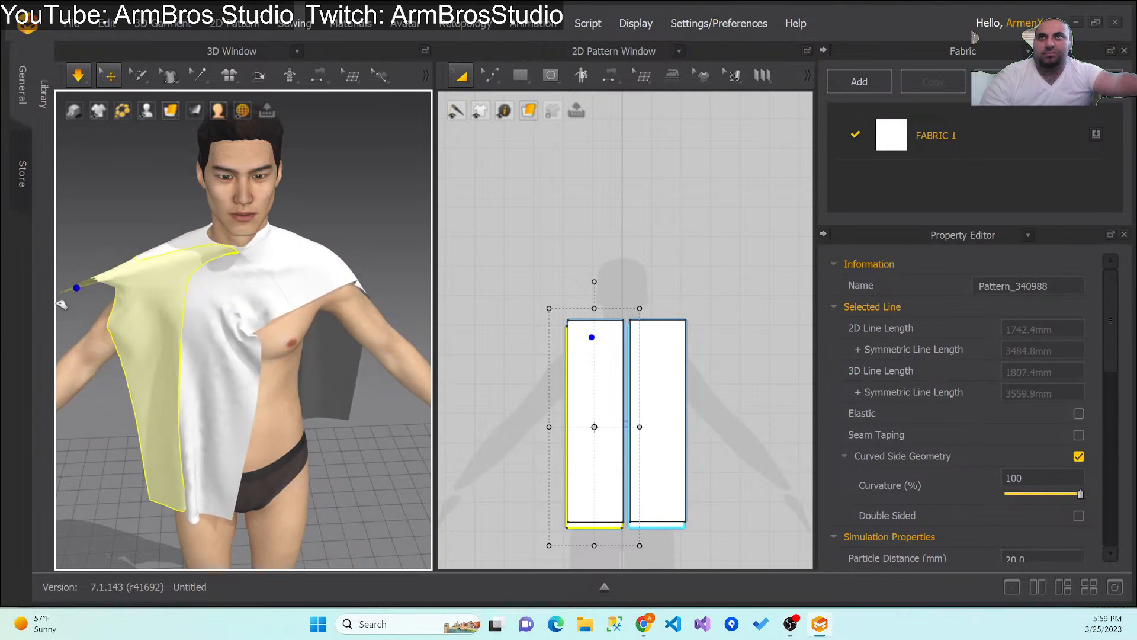
left_click_drag(185, 322, 217, 426)
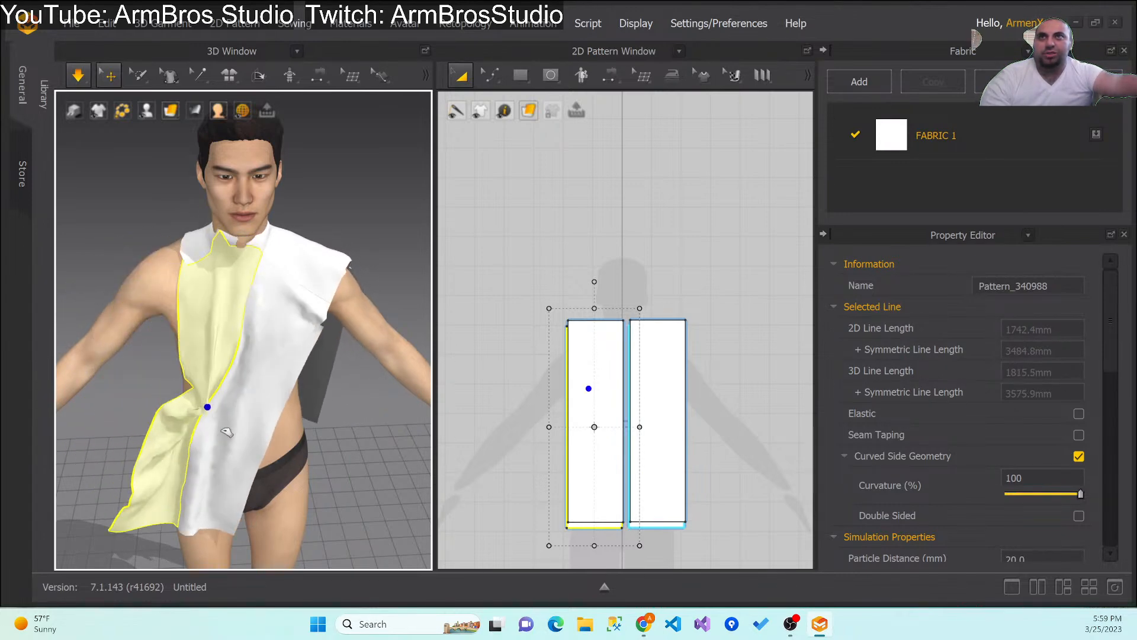
left_click_drag(189, 232, 69, 275)
left_click_drag(301, 251, 168, 199)
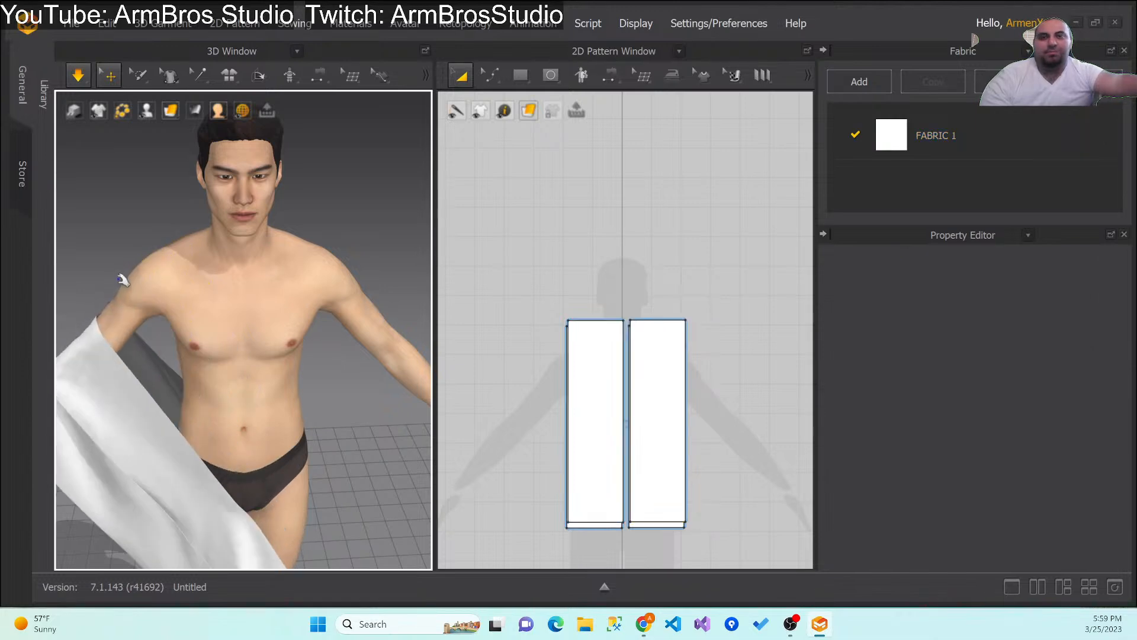
Step: Stop the simulation and undo the garment pulls and draping until the sewn panels are back in place around the avatar's torso
left_click(160, 246)
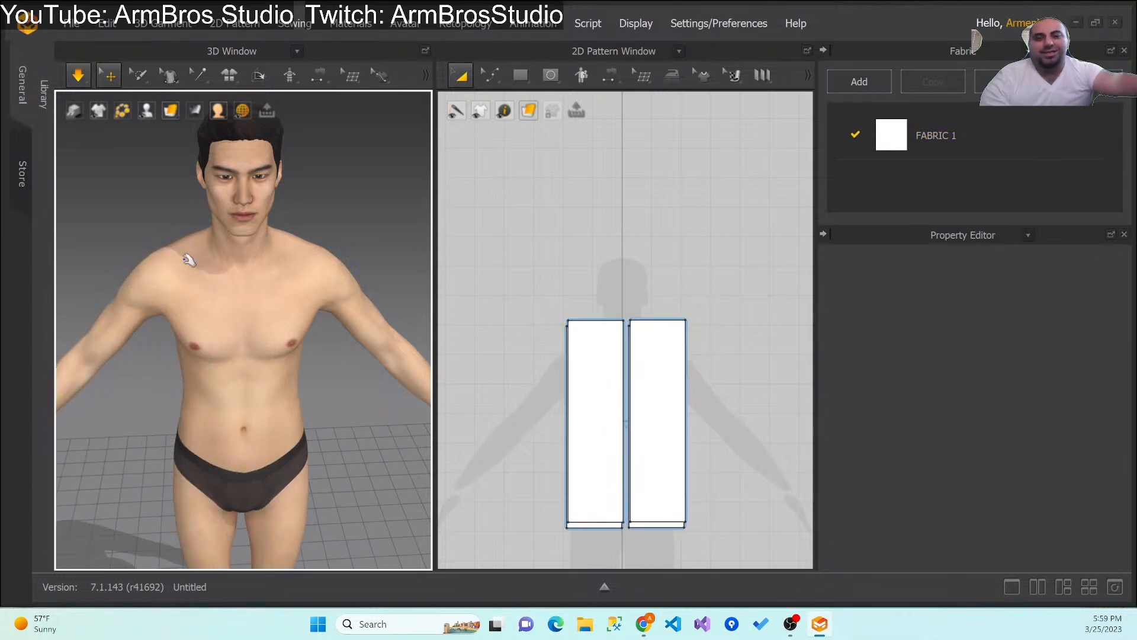
key("ctrl+a")
key("ctrl+z")
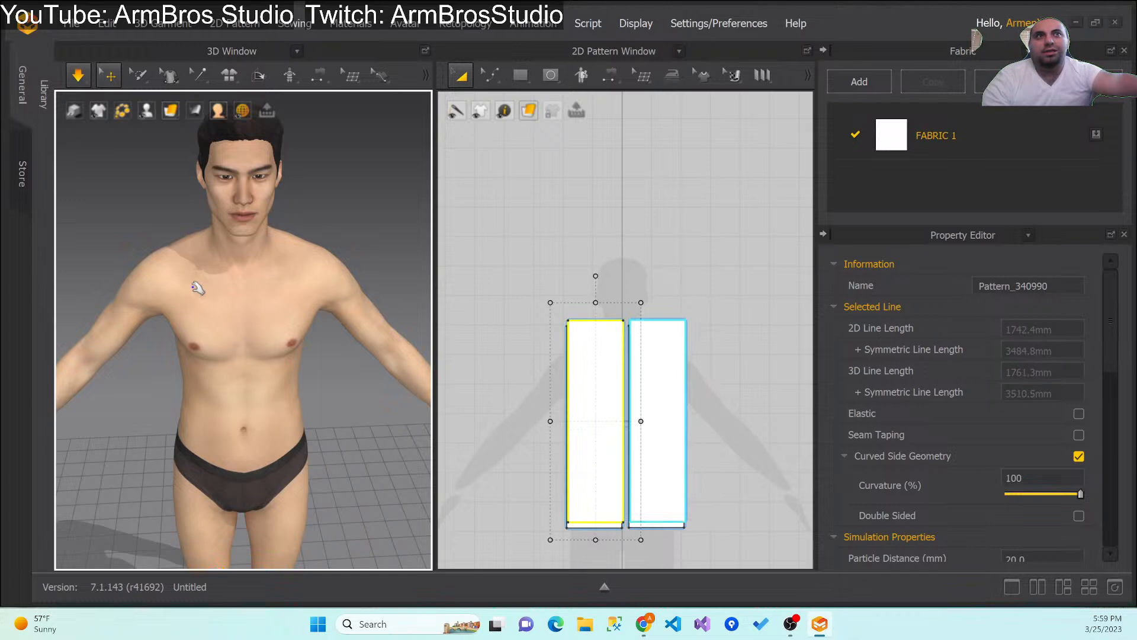
key("ctrl+z")
mouse_move(89, 84)
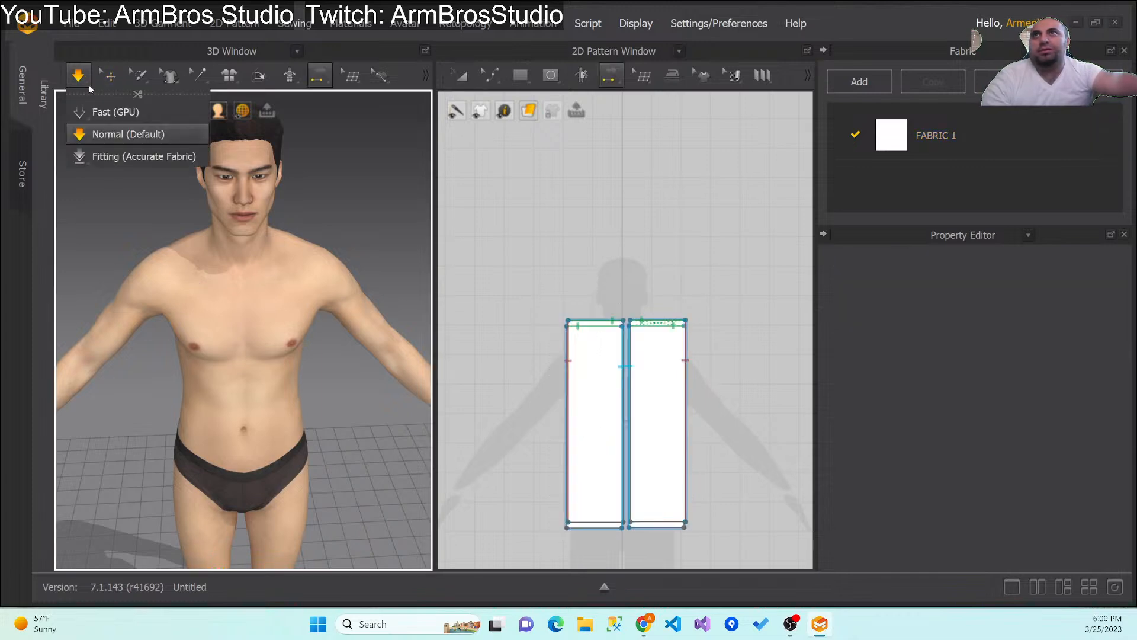
left_click(105, 137)
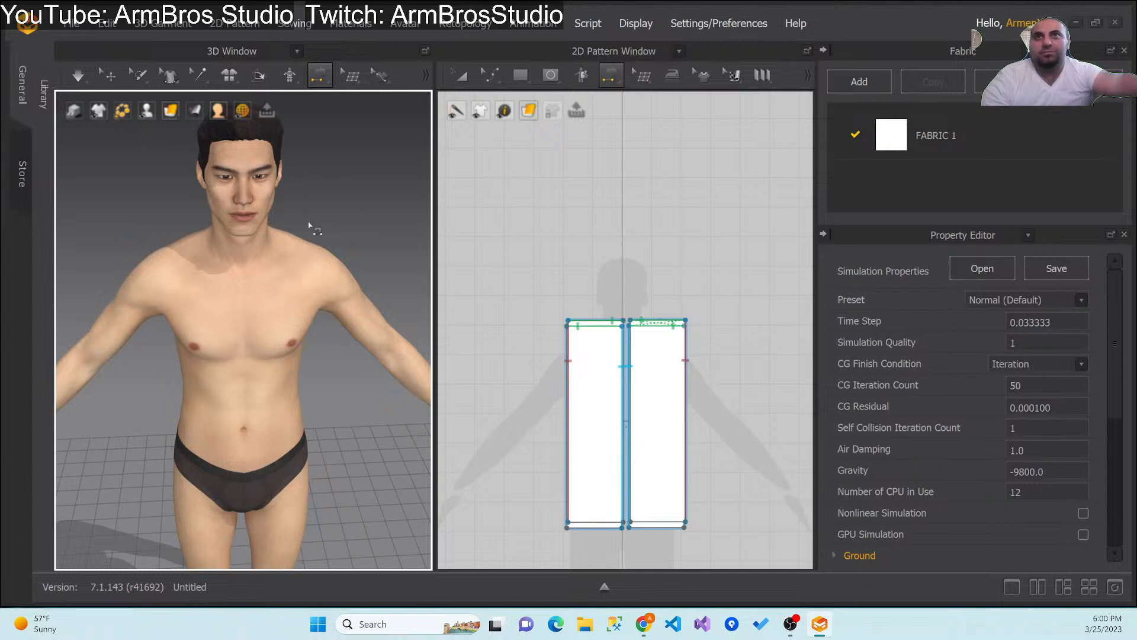
key("ctrl+z")
key("ctrl+z")
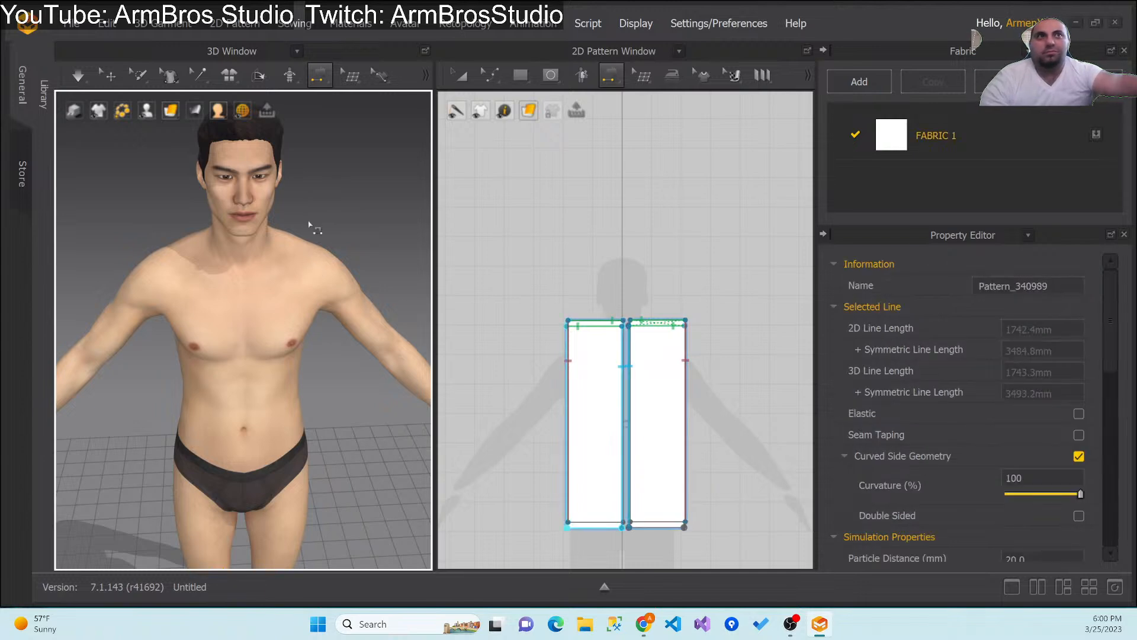
key("ctrl+z")
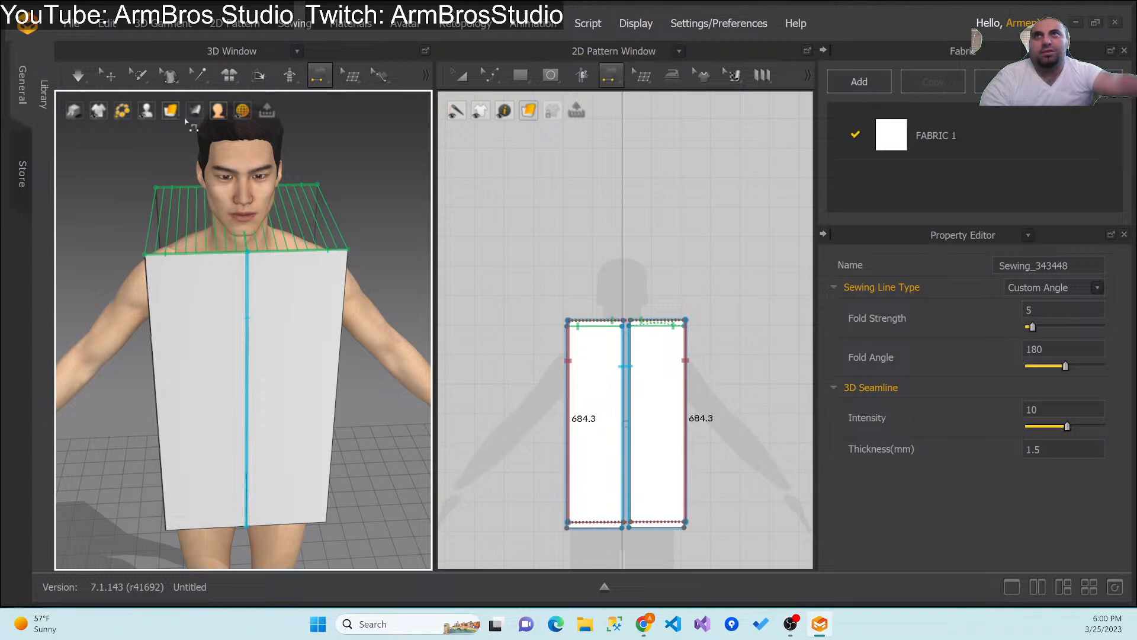
Step: Simulate the restored sewn panels onto the avatar's torso again in Normal mode
left_click(88, 83)
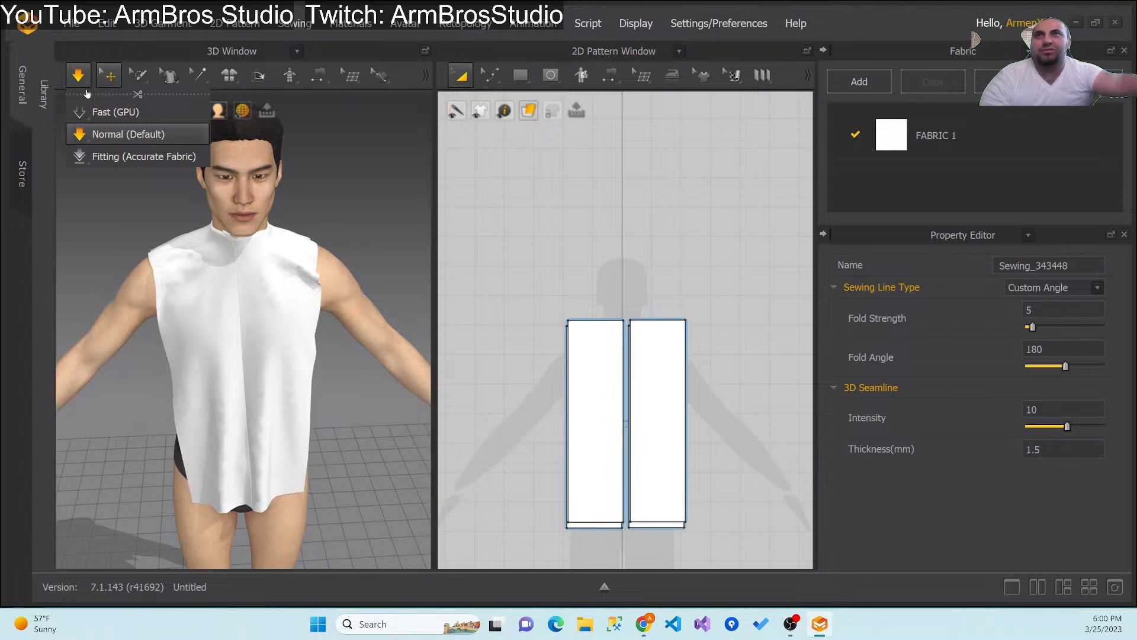
right_click_drag(292, 439, 204, 413)
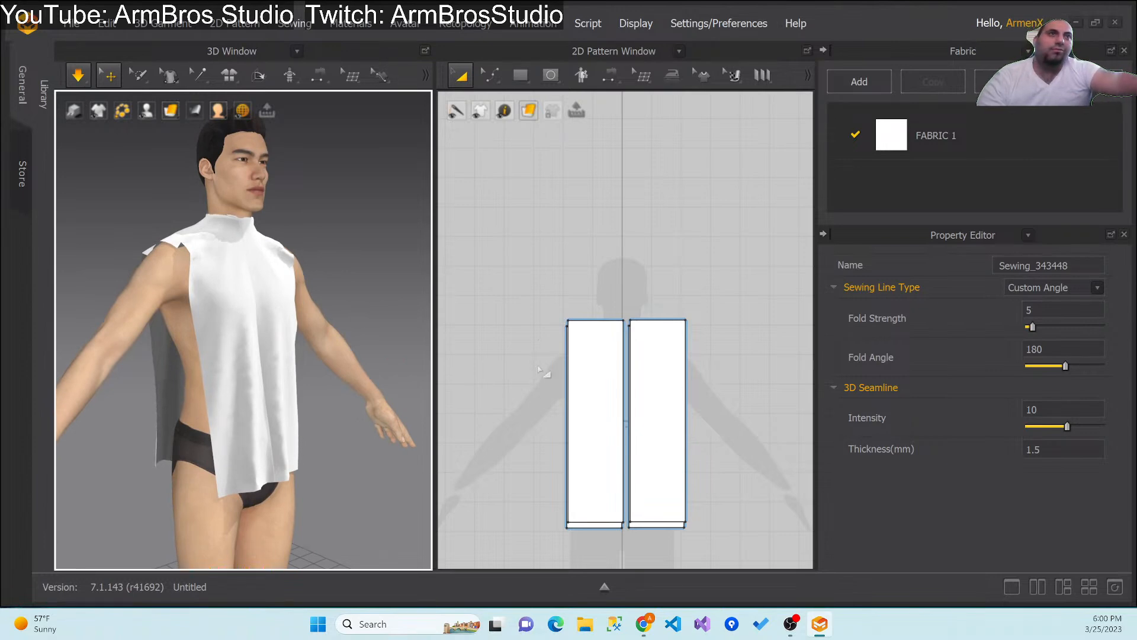
Step: Examine how the simulated garment drapes over the avatar's shoulders, chest and back from the front, rear and side
right_click(503, 431)
key("s")
right_click_drag(346, 327, 290, 309)
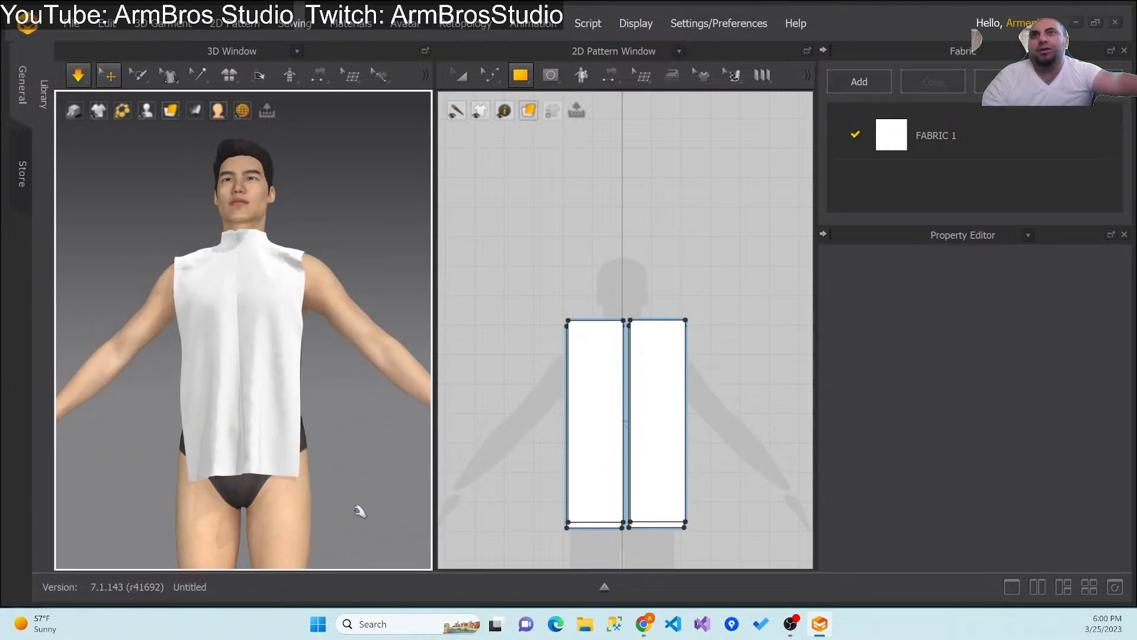
right_click_drag(269, 496, 562, 499)
right_click(539, 474)
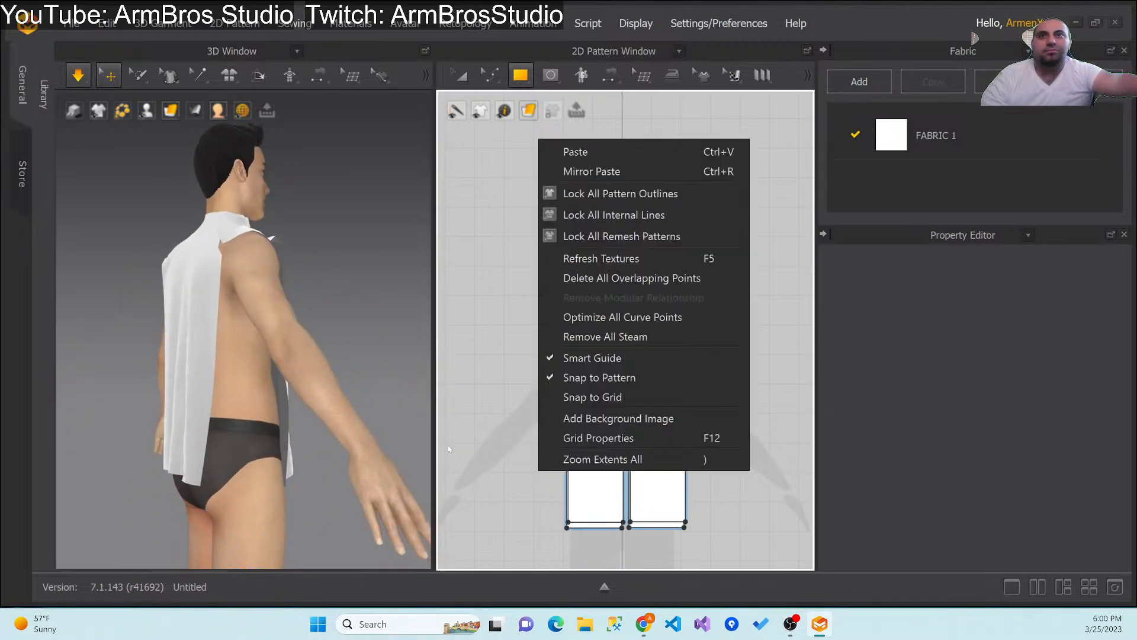
left_click(468, 339)
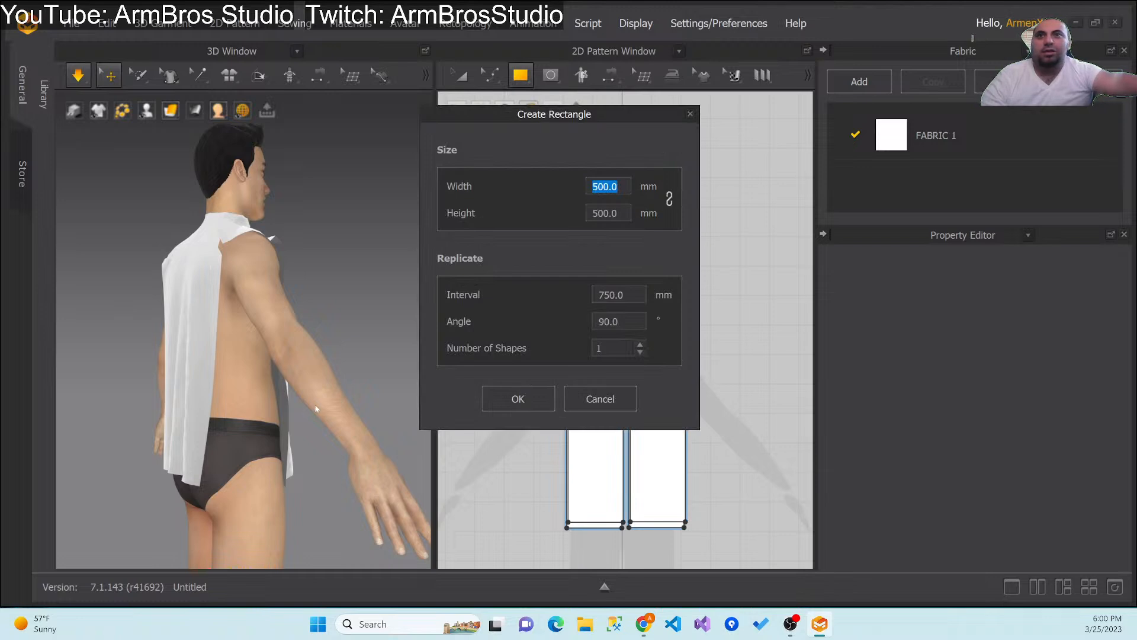
left_click(600, 399)
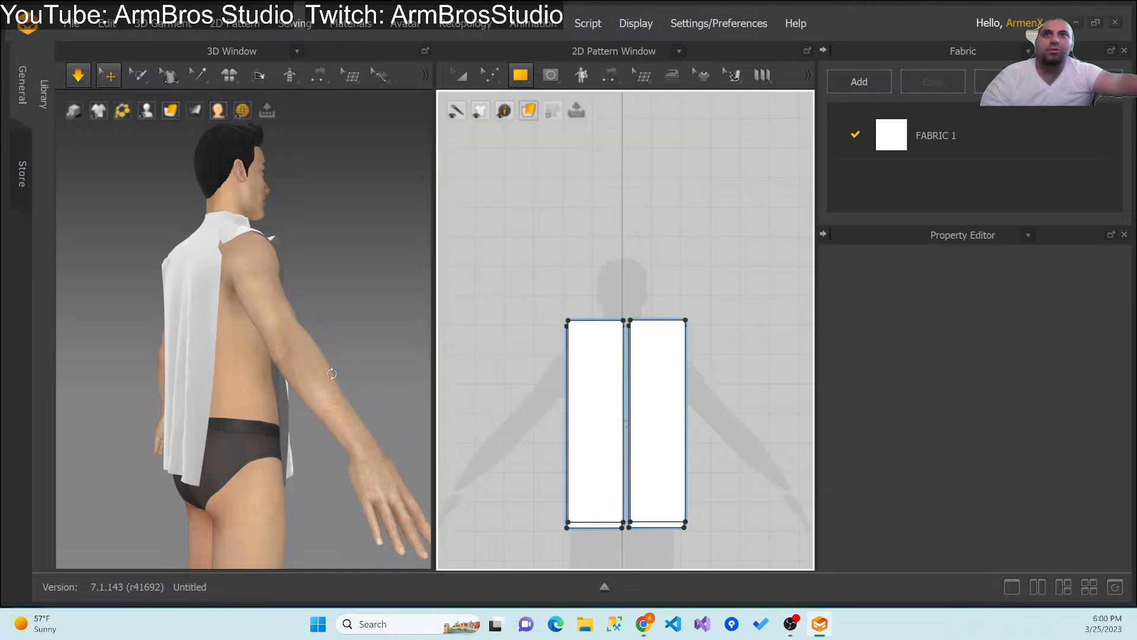
right_click_drag(332, 374, 305, 380)
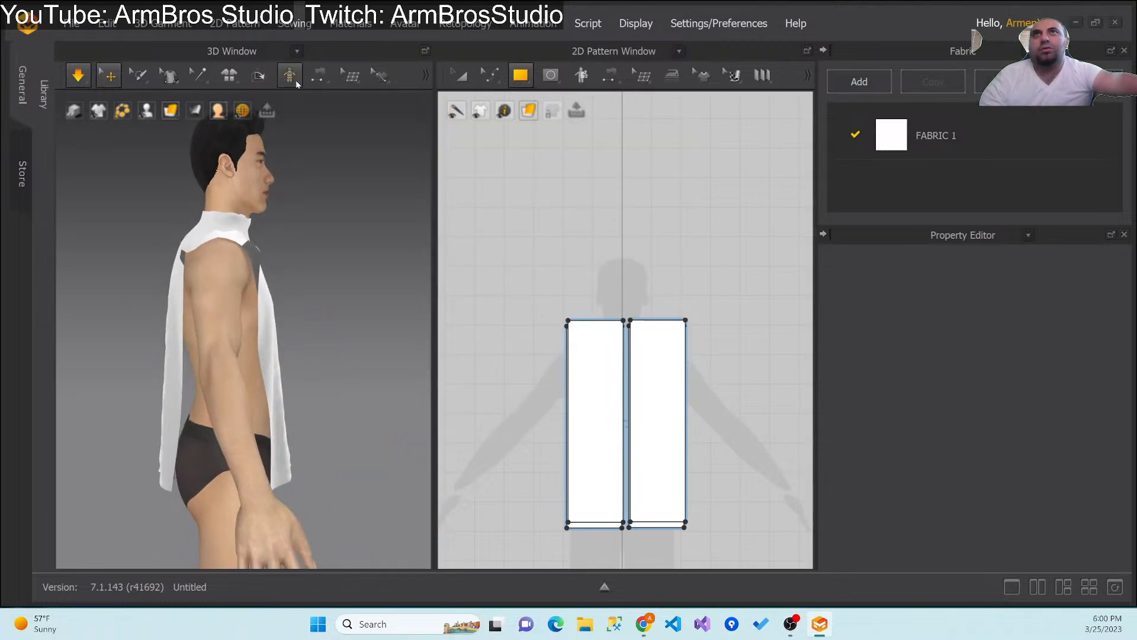
Step: Sew the side edge of the front panel to the matching side edge of the back panel
left_click(320, 75)
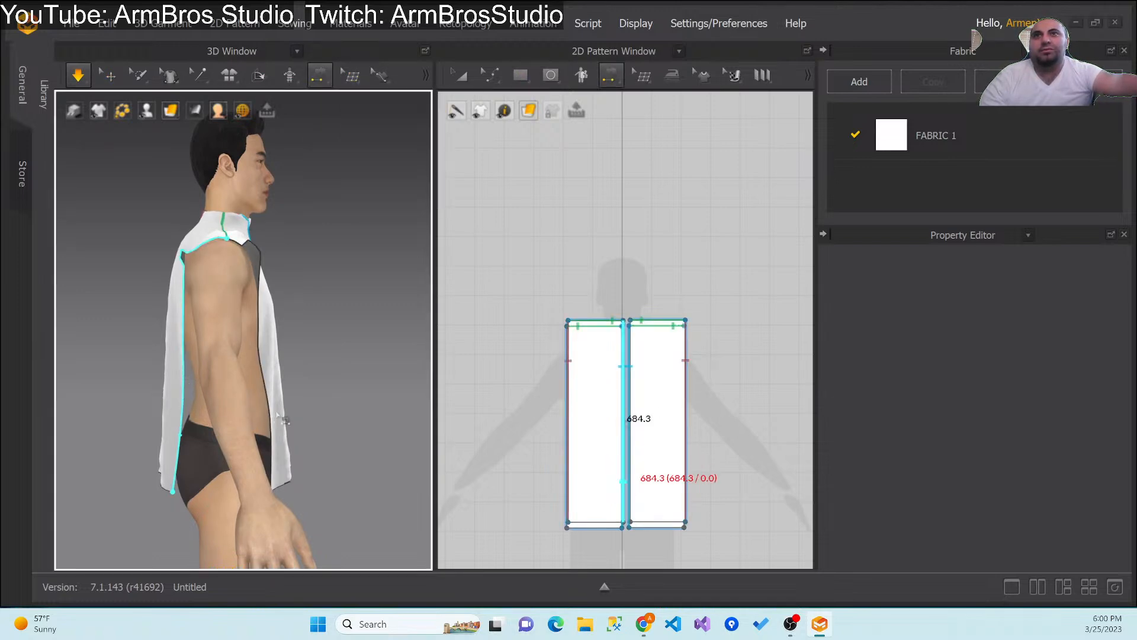
left_click(183, 432)
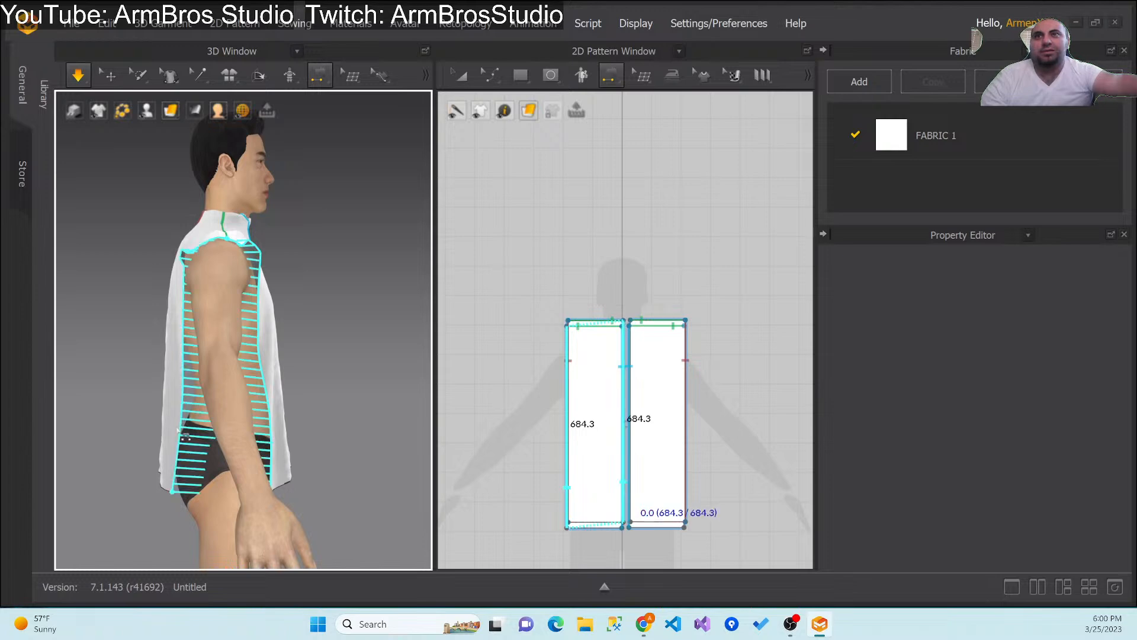
left_click(180, 434)
Step: Simulate the sewn garment with the Normal simulation so it drapes around the avatar's torso
right_click_drag(295, 434, 195, 431)
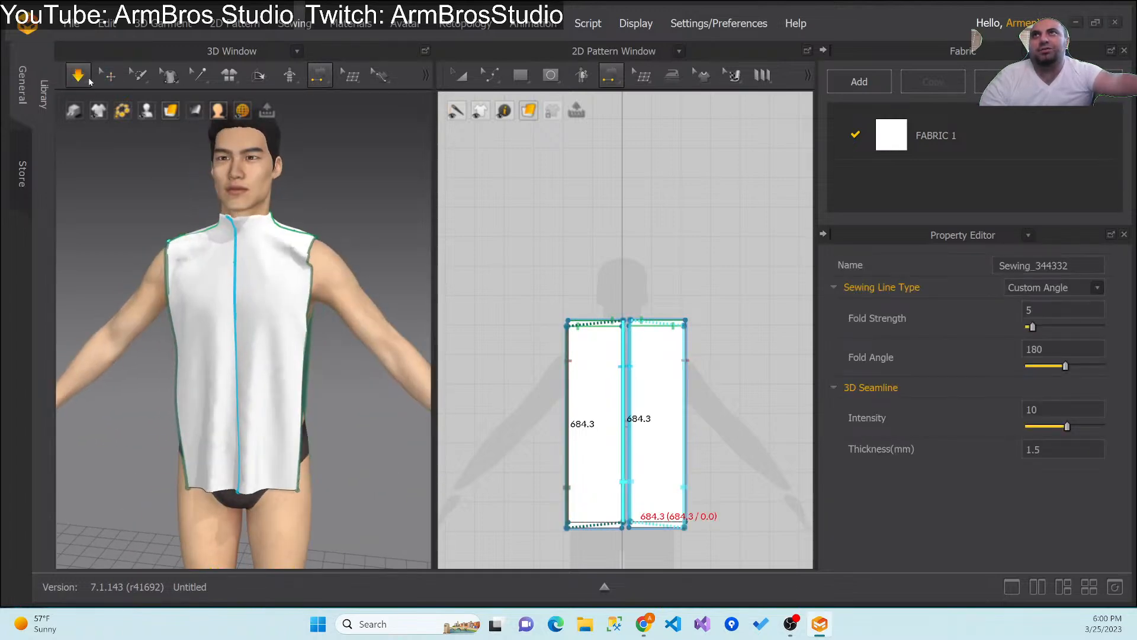
left_click(83, 78)
right_click_drag(248, 385, 187, 393)
left_click(344, 308)
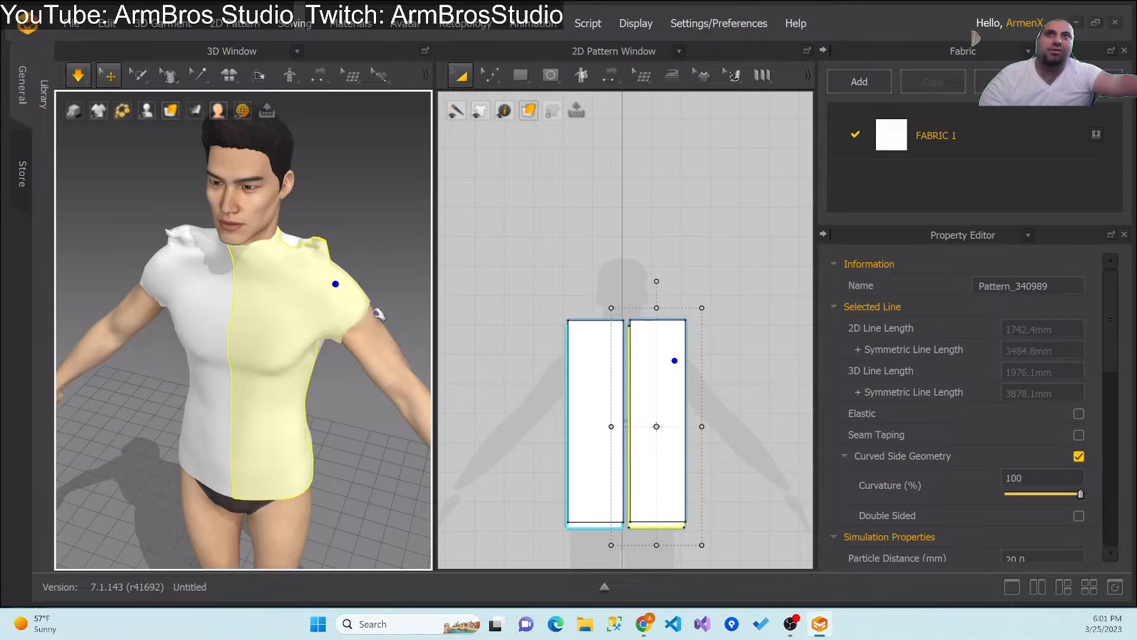
mouse_move(244, 311)
right_mouse_down()
mouse_move(348, 353)
mouse_move(294, 287)
mouse_move(255, 292)
right_mouse_up()
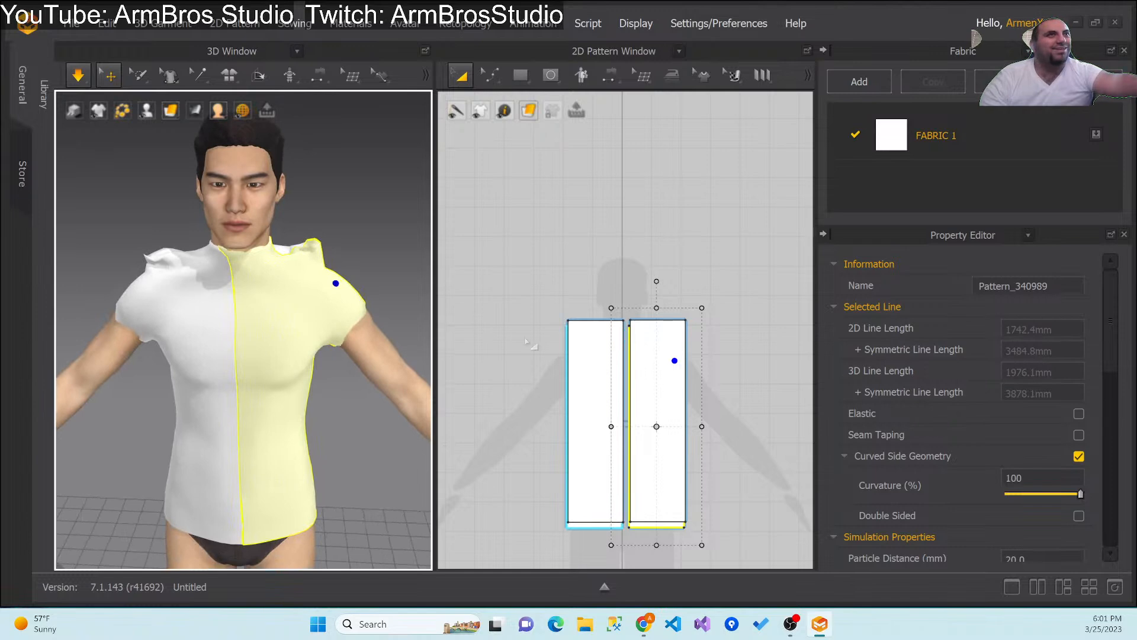
Step: Separate the overlapping 2D patterns by moving both back panels out beside the front panels
right_click(538, 262)
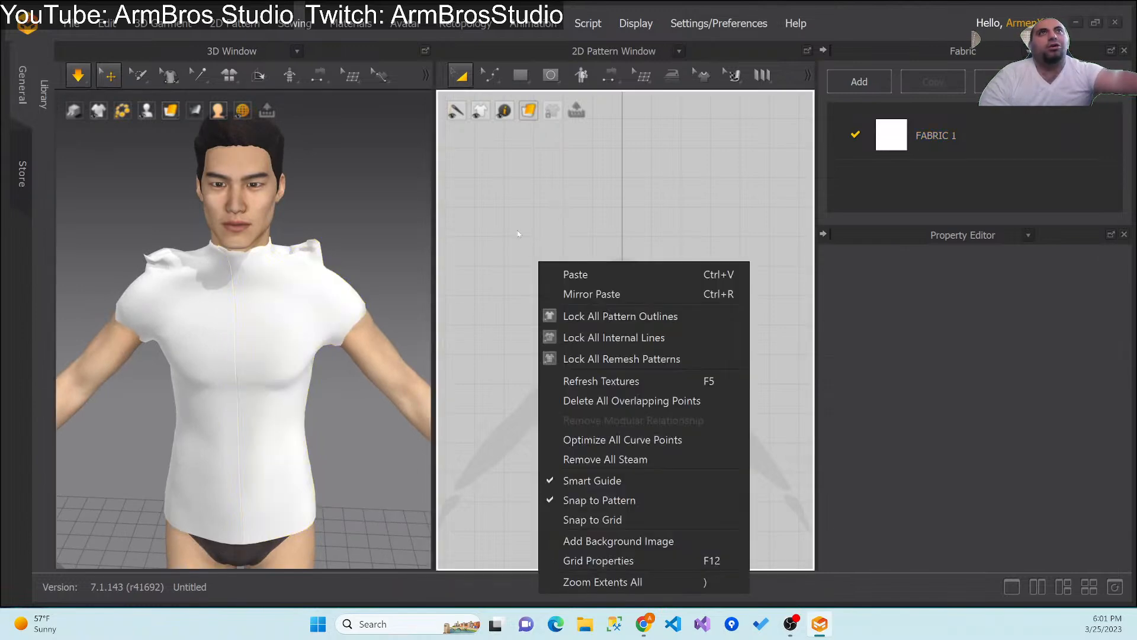
left_click(499, 167)
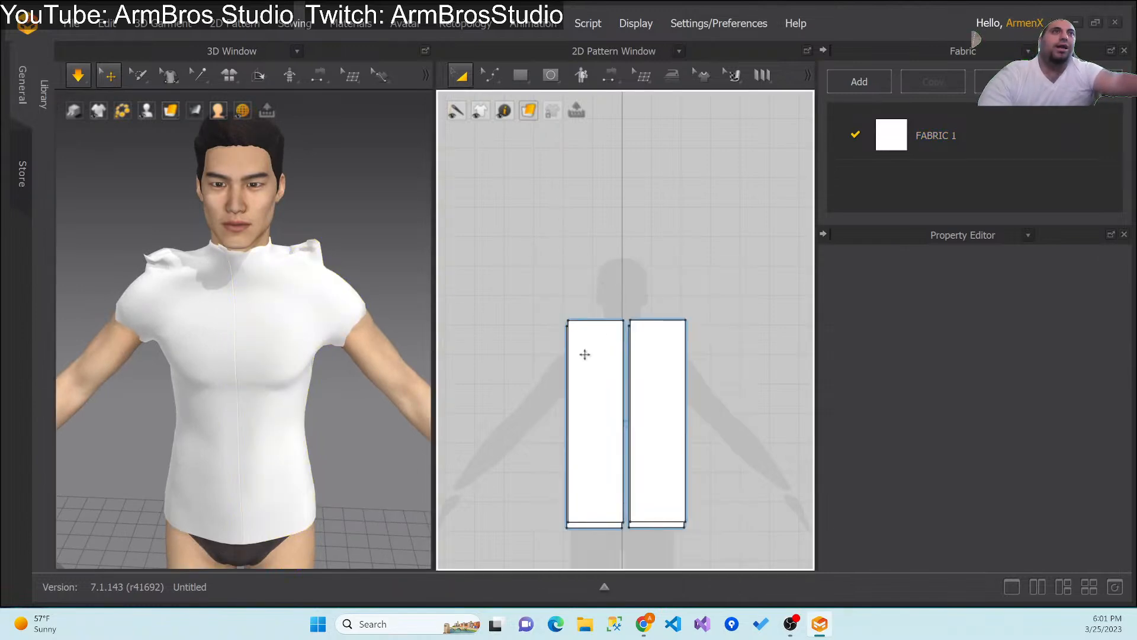
left_click(591, 356)
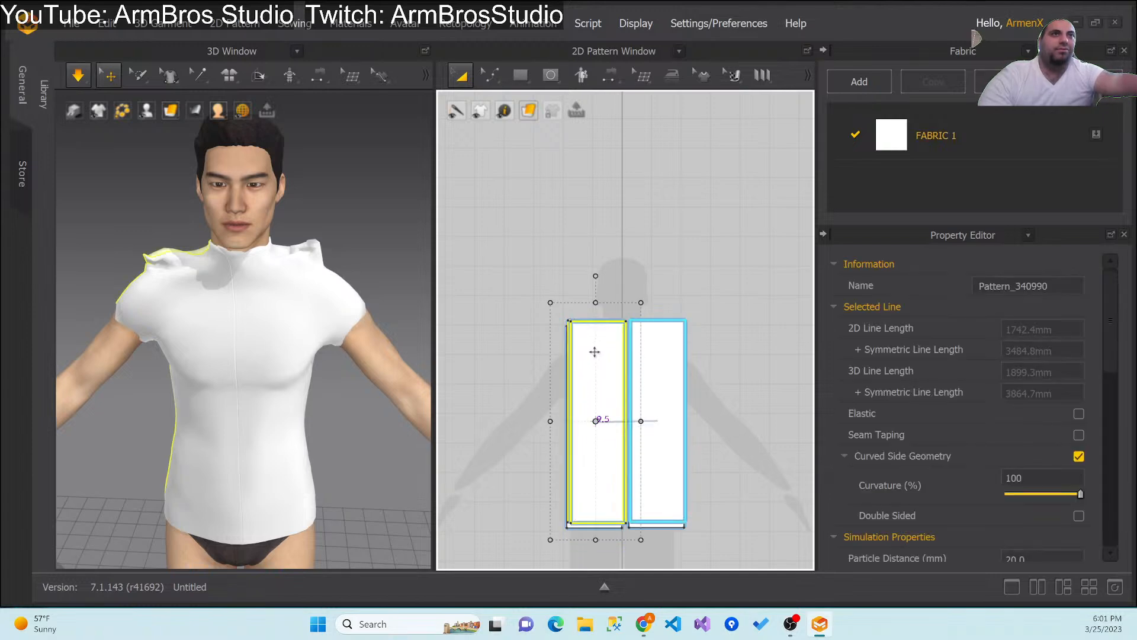
left_click_drag(586, 349, 591, 357)
left_click_drag(659, 368, 750, 371)
left_click_drag(613, 389, 821, 393)
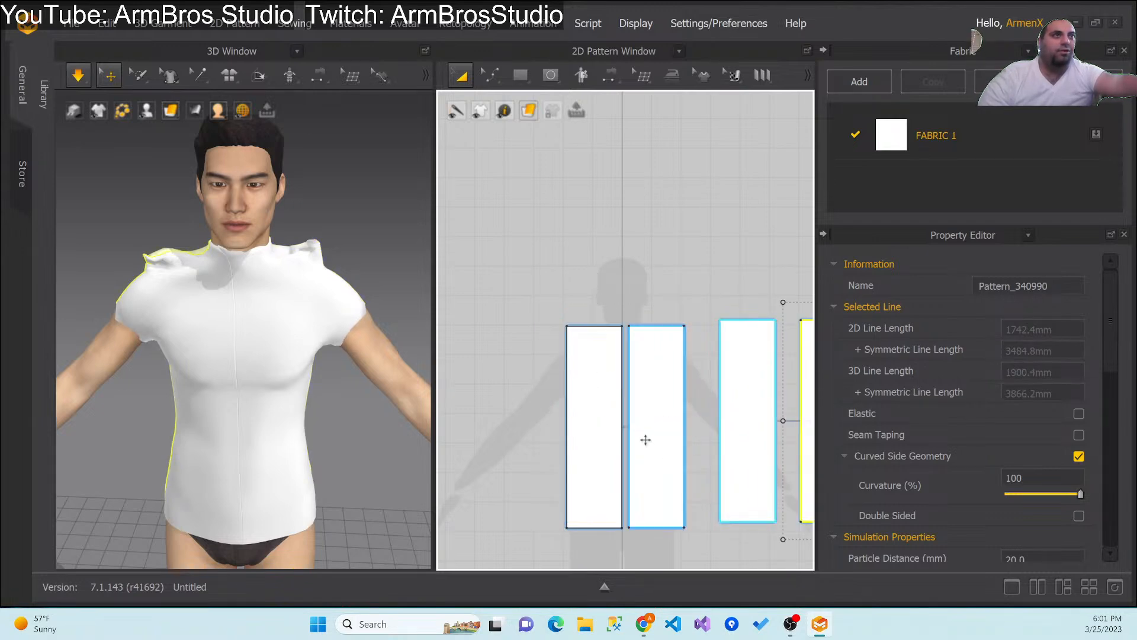
Step: Align the pair of back panels level with the front panels in the 2D layout
right_click(644, 441)
left_click(491, 274)
right_click(490, 276)
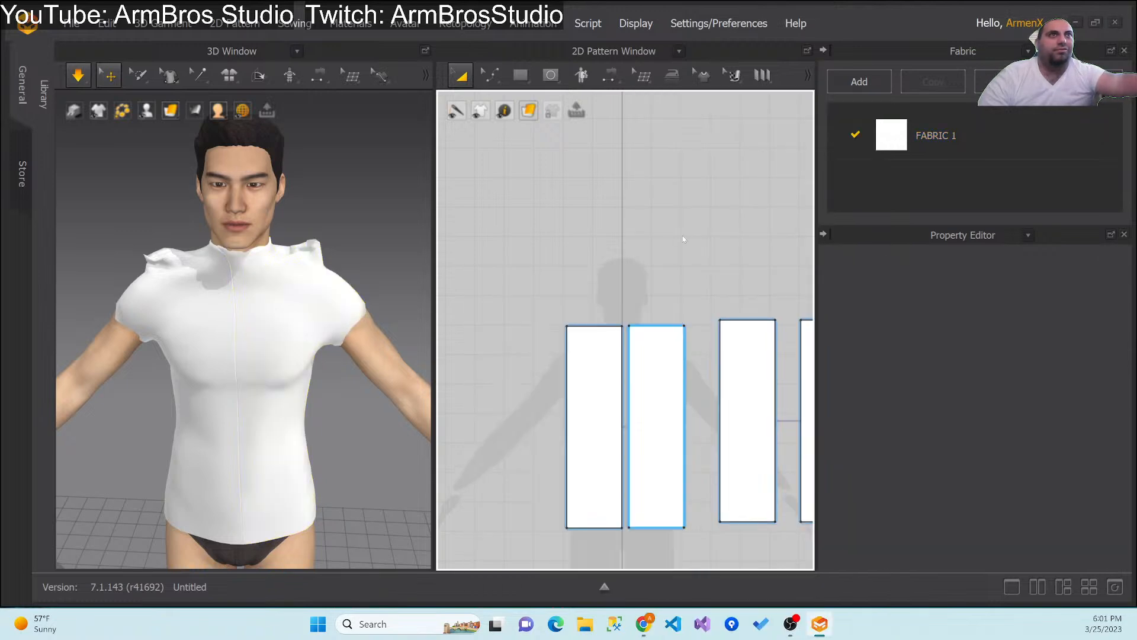
left_click(533, 591)
left_click(625, 317)
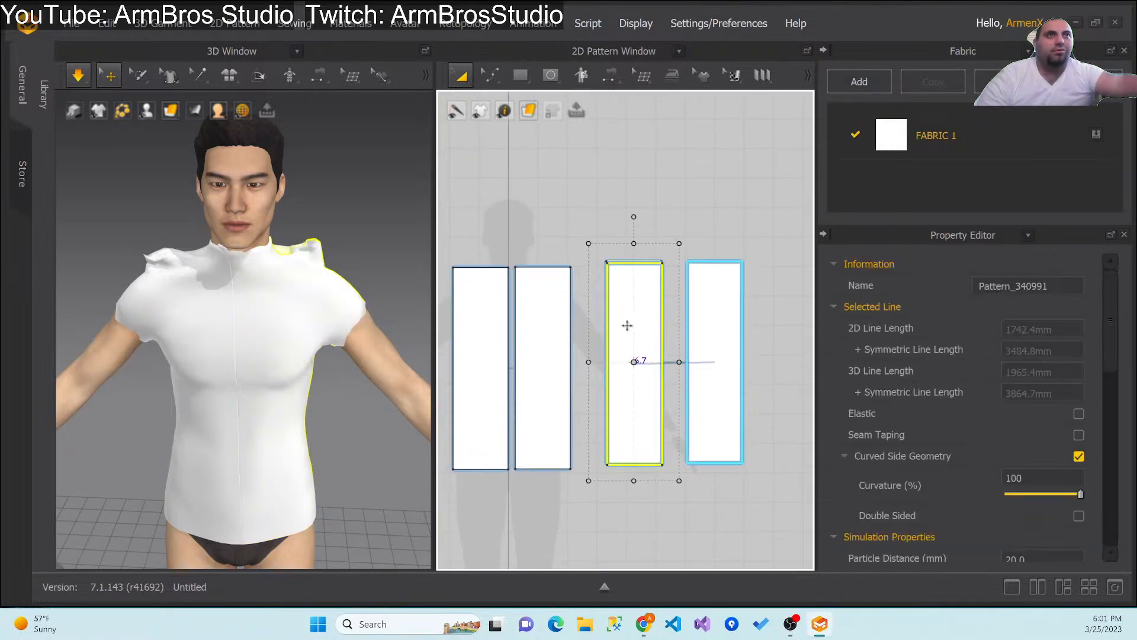
Step: Examine each of the four pattern pieces to identify which part of the 3D garment it forms
left_click(705, 334)
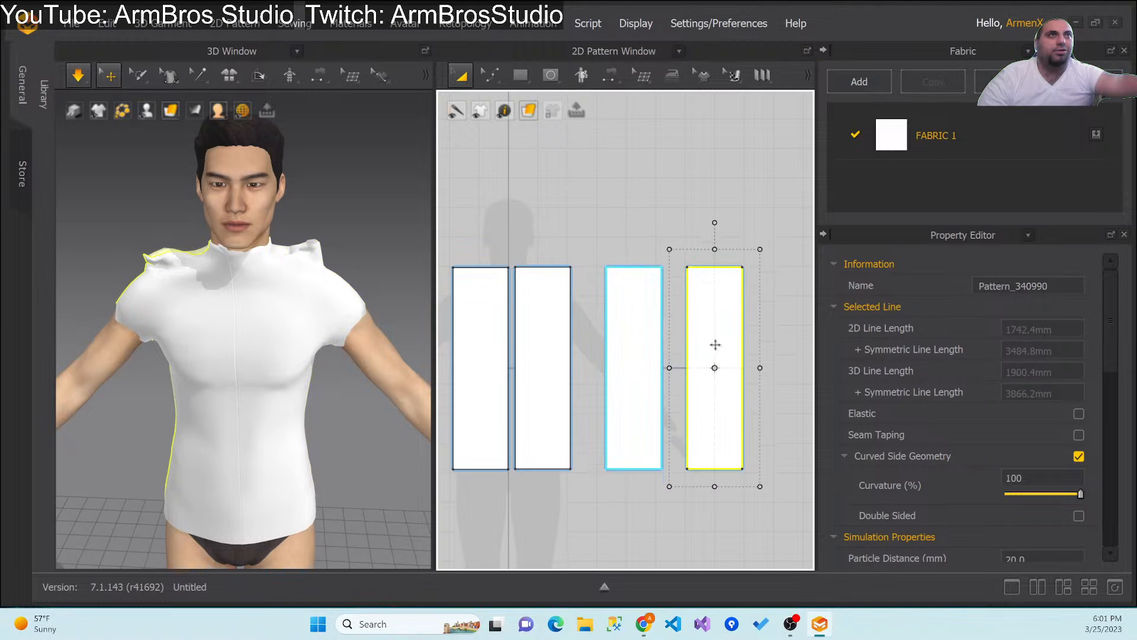
left_click(622, 342)
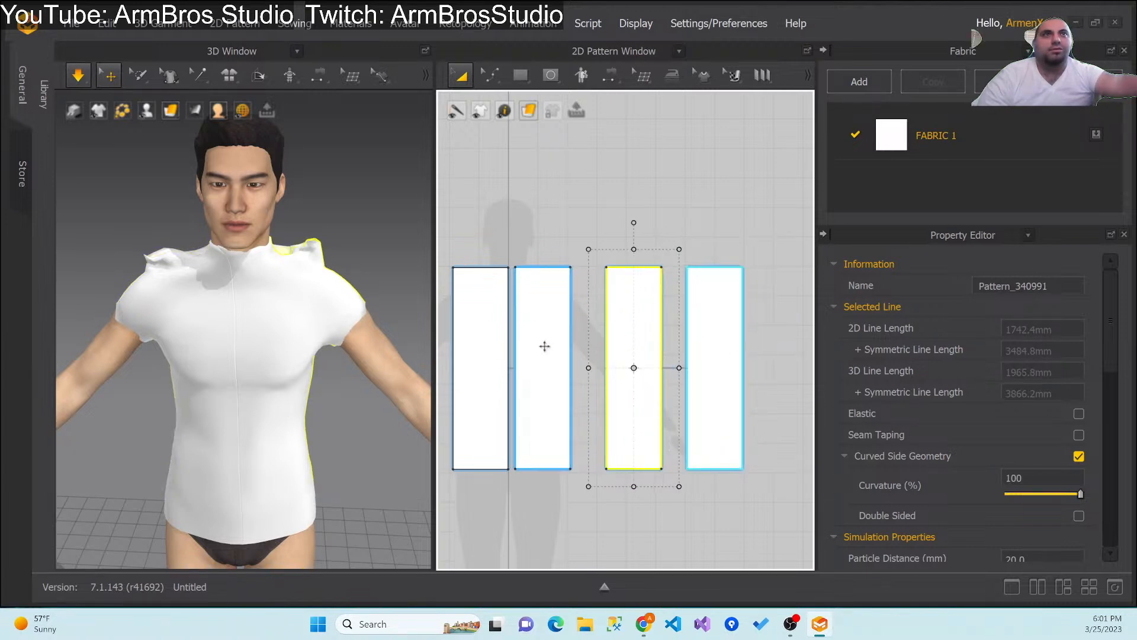
left_click(693, 344)
left_click(555, 343)
left_click(499, 335)
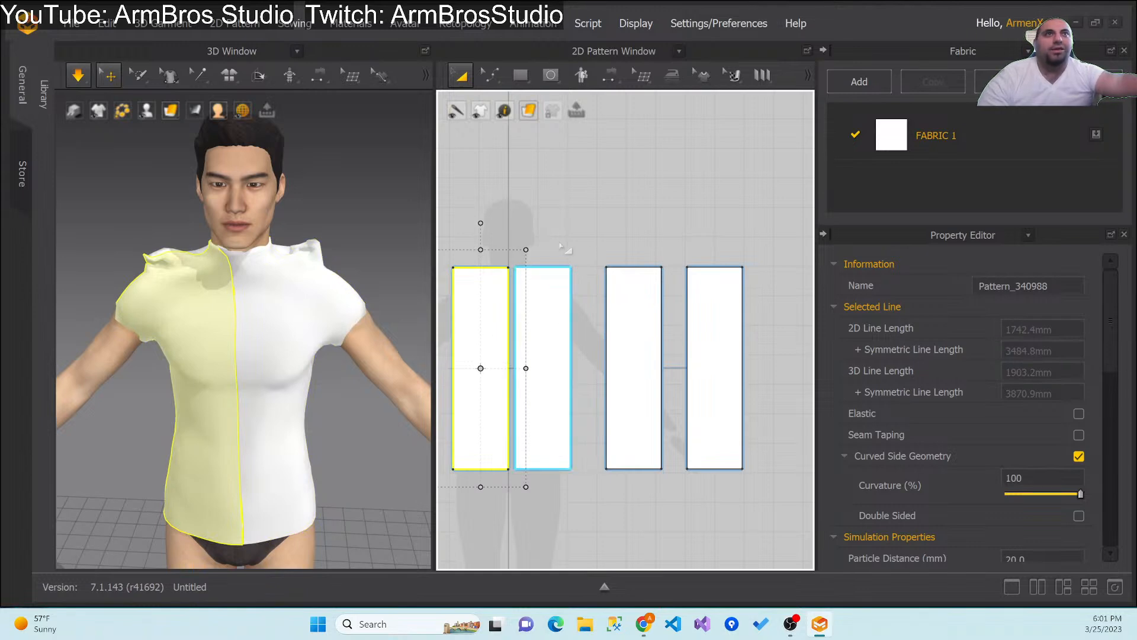
right_click(598, 230)
left_click(584, 179)
middle_click_drag(570, 203, 607, 168)
left_click(571, 261)
left_click(528, 269)
left_click(682, 284)
left_click(743, 287)
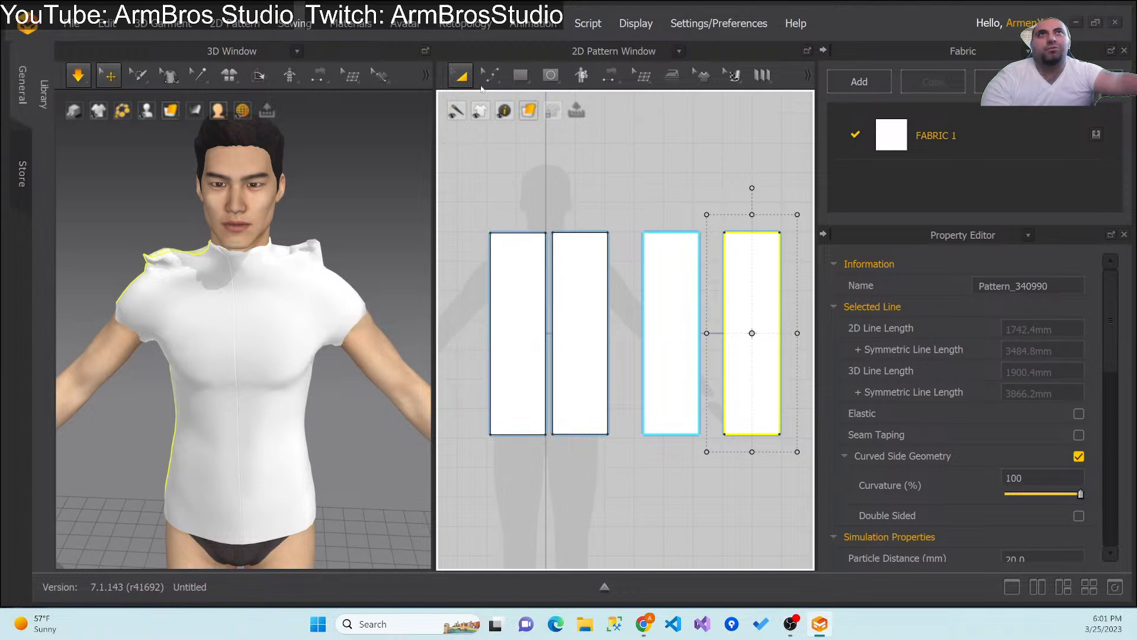
Step: Try to bend the top edges of the front panels into curves, and undo the bend
left_click(491, 75)
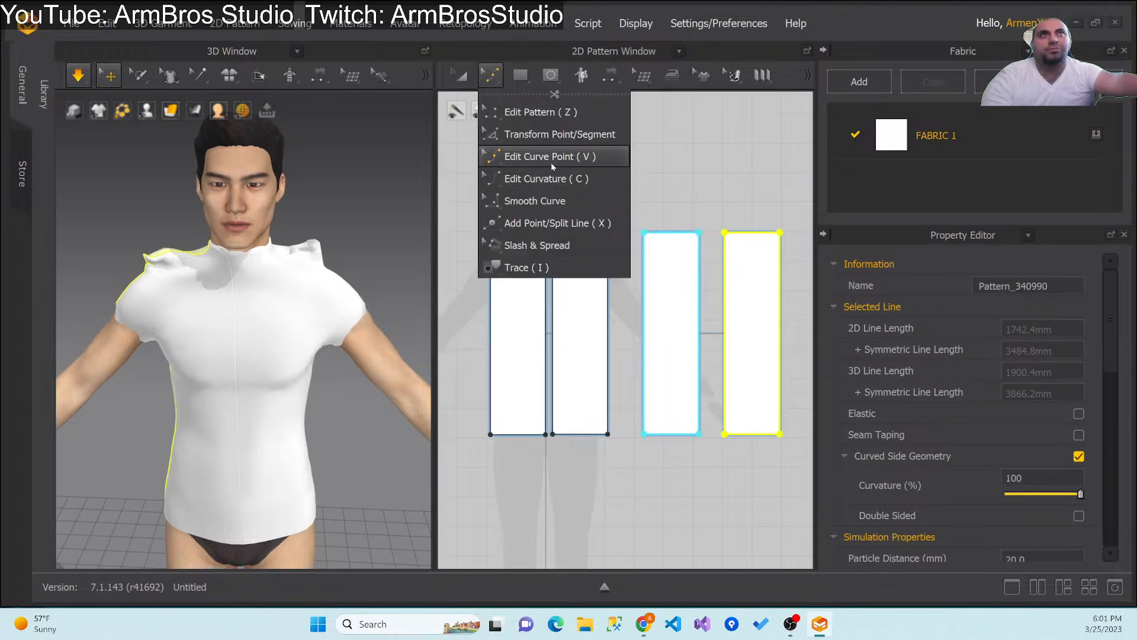
left_click(745, 198)
right_click(744, 195)
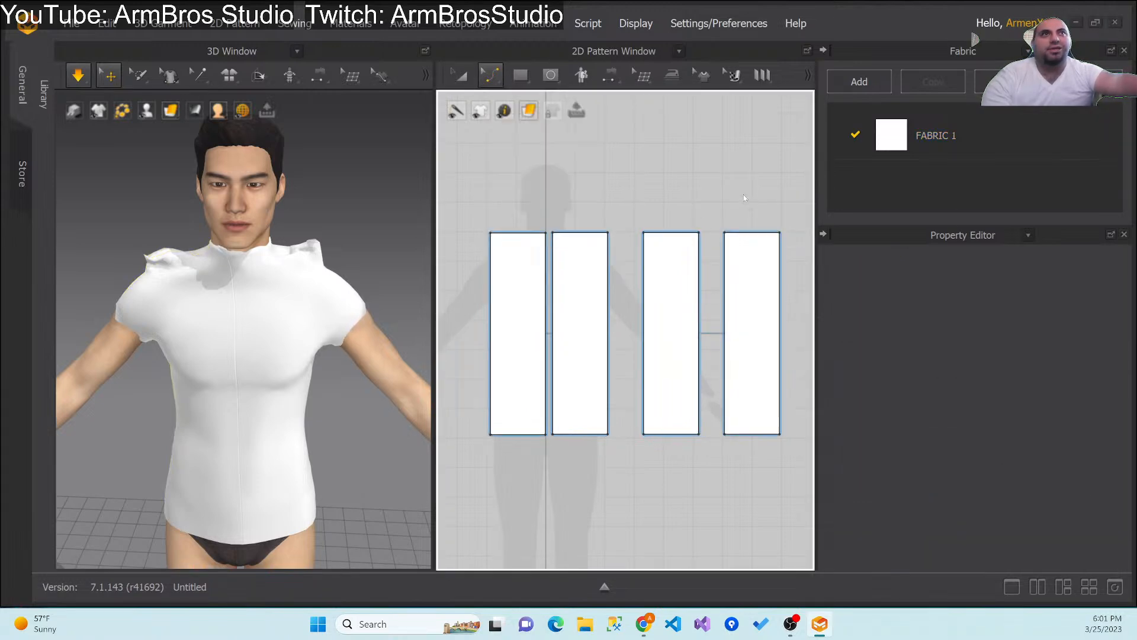
left_click(525, 212)
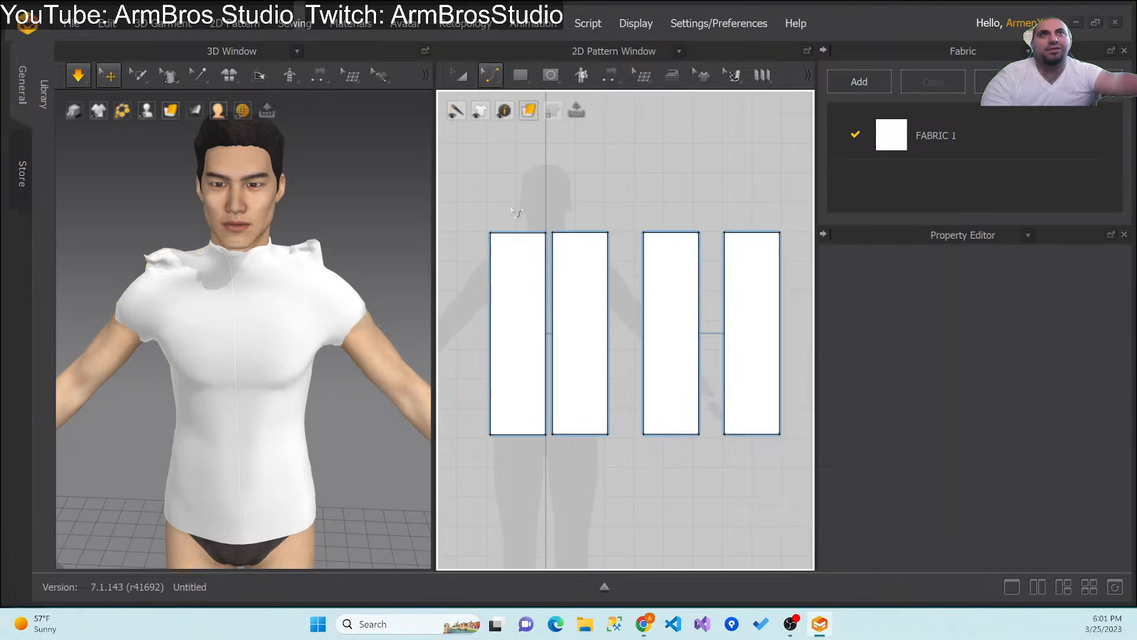
left_click(494, 244)
left_click_drag(494, 242, 490, 245)
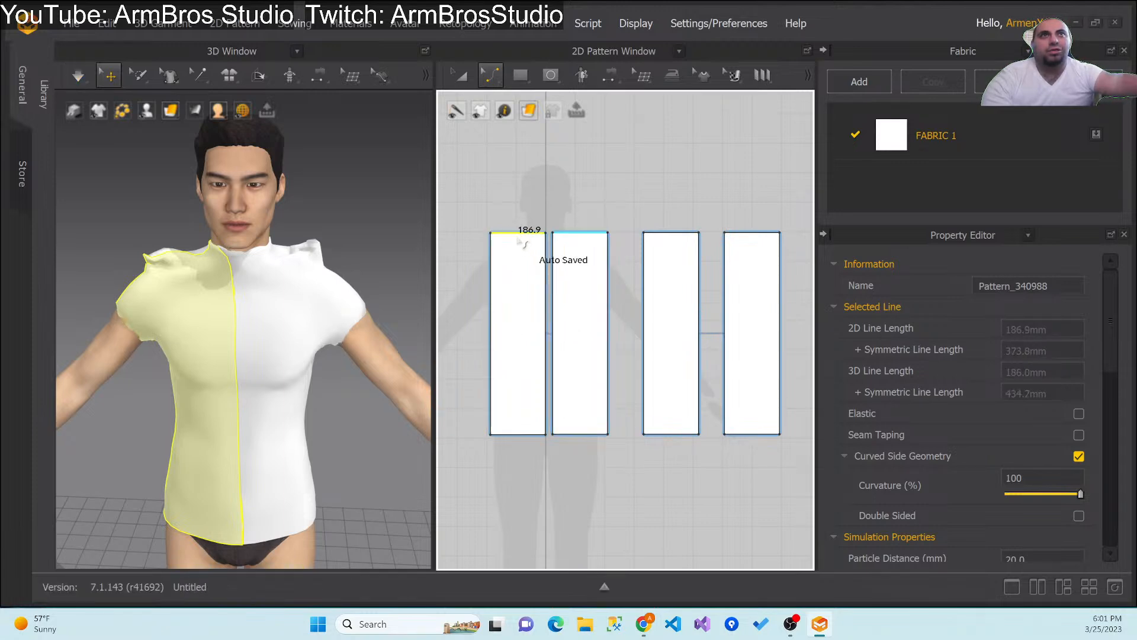
mouse_move(521, 234)
left_mouse_down()
mouse_move(527, 243)
mouse_move(525, 233)
left_mouse_up()
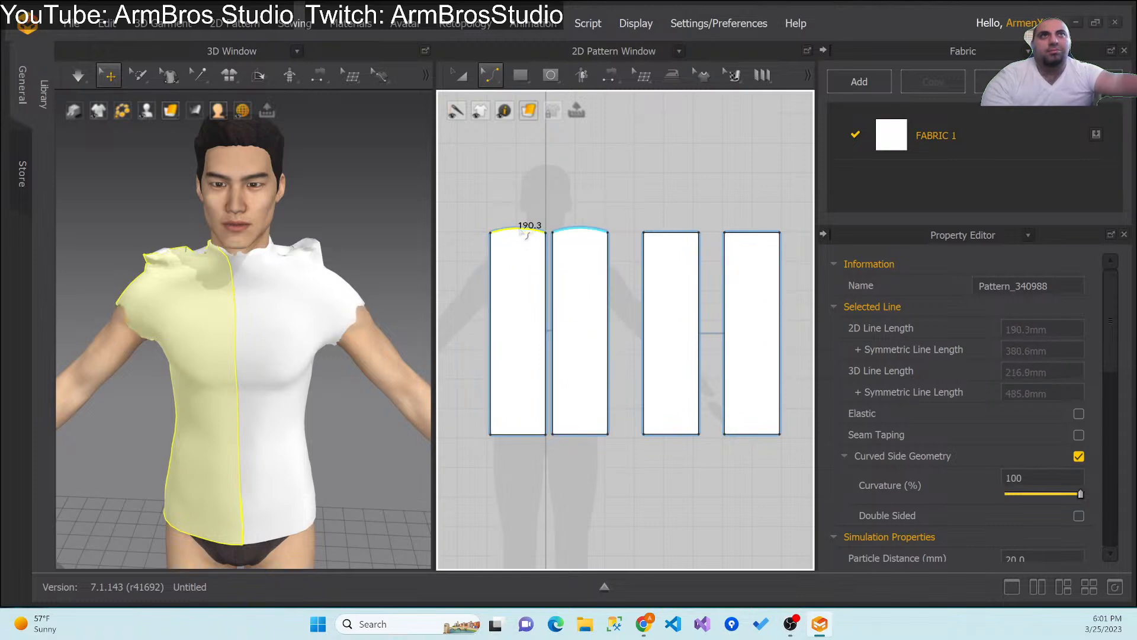
left_click_drag(527, 235, 527, 238)
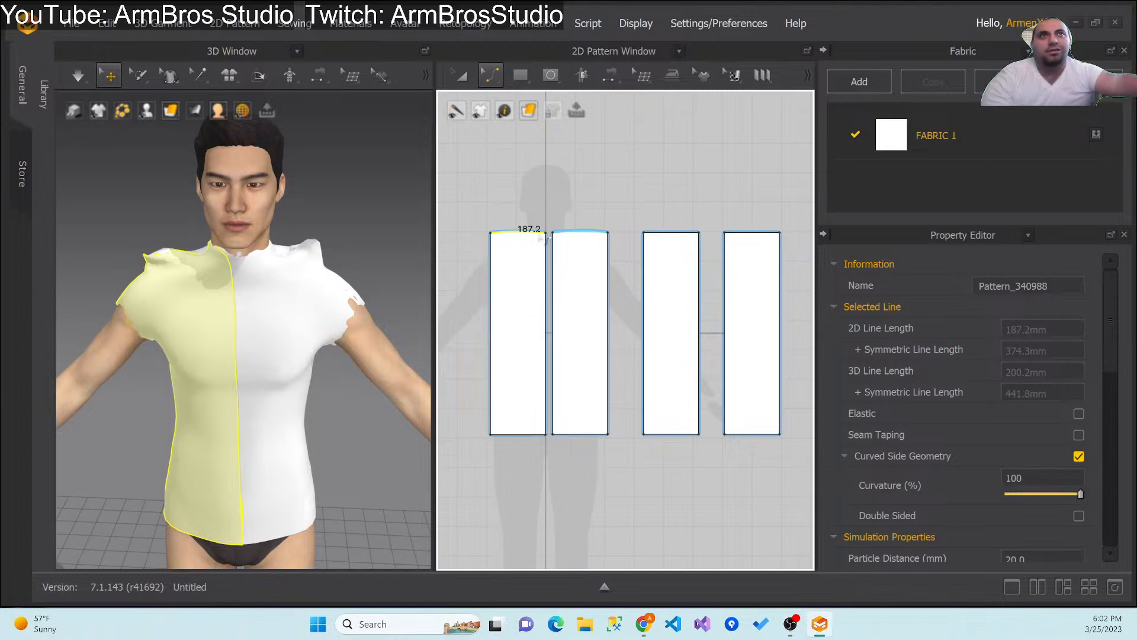
left_click_drag(552, 238, 525, 236)
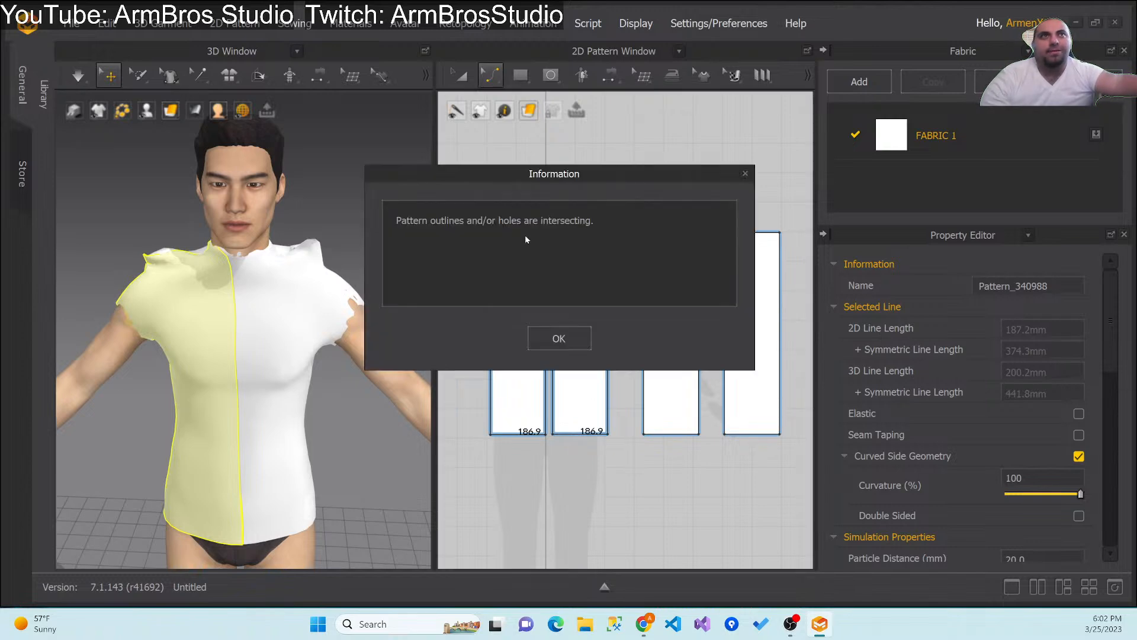
left_click(565, 335)
key("ctrl+z")
left_click(577, 326)
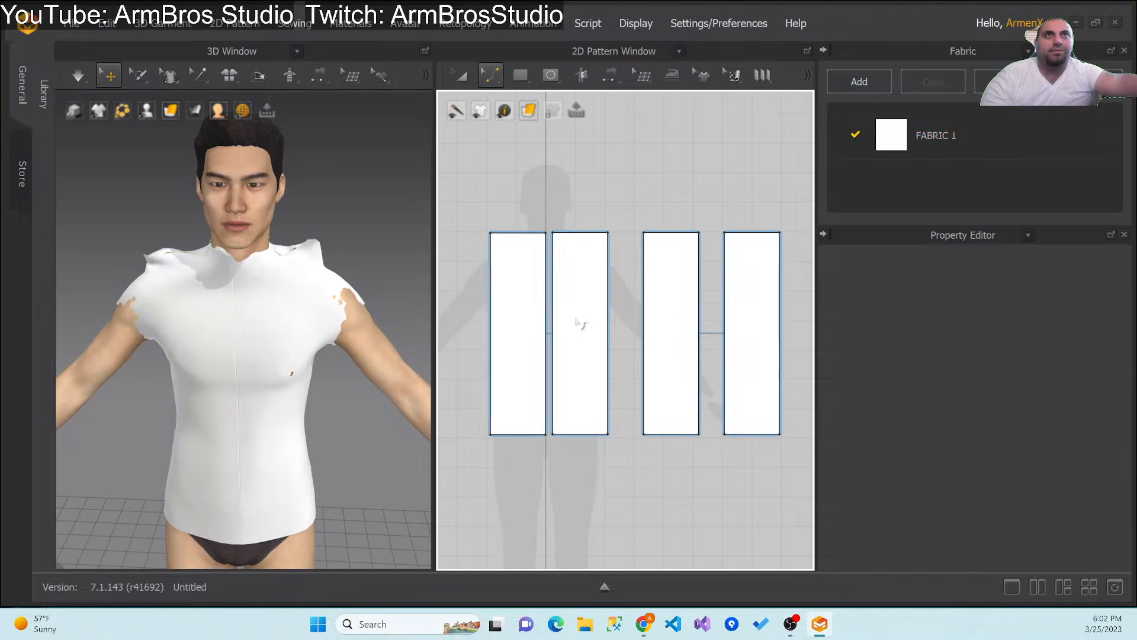
Step: Round the outer top corners of both front panels with the Smooth Curve tool
left_click(490, 75)
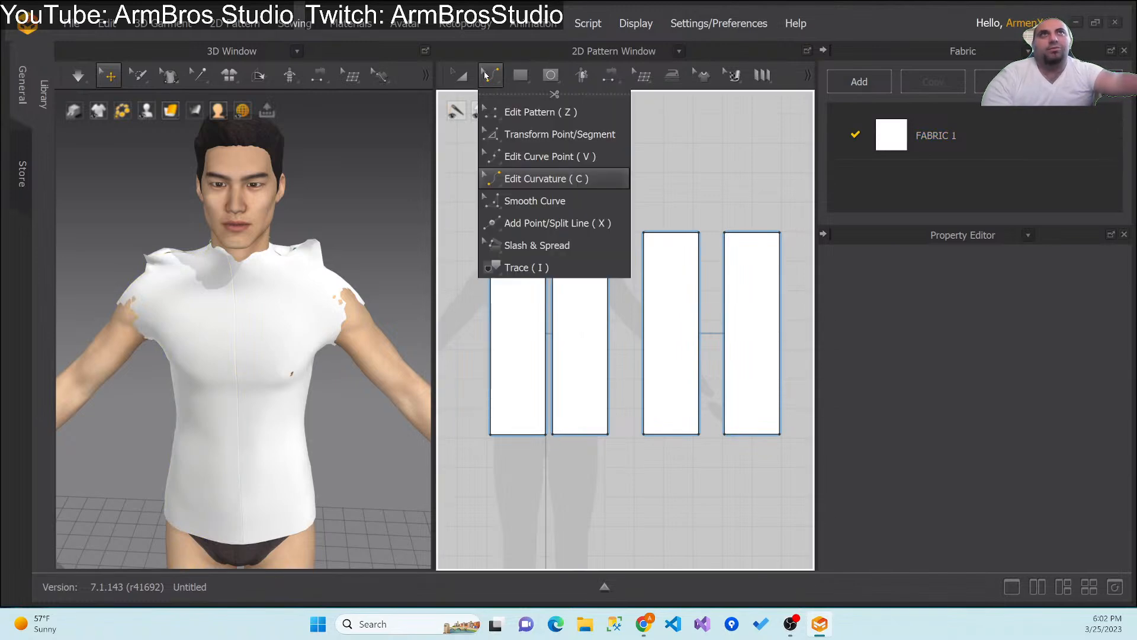
left_click(524, 201)
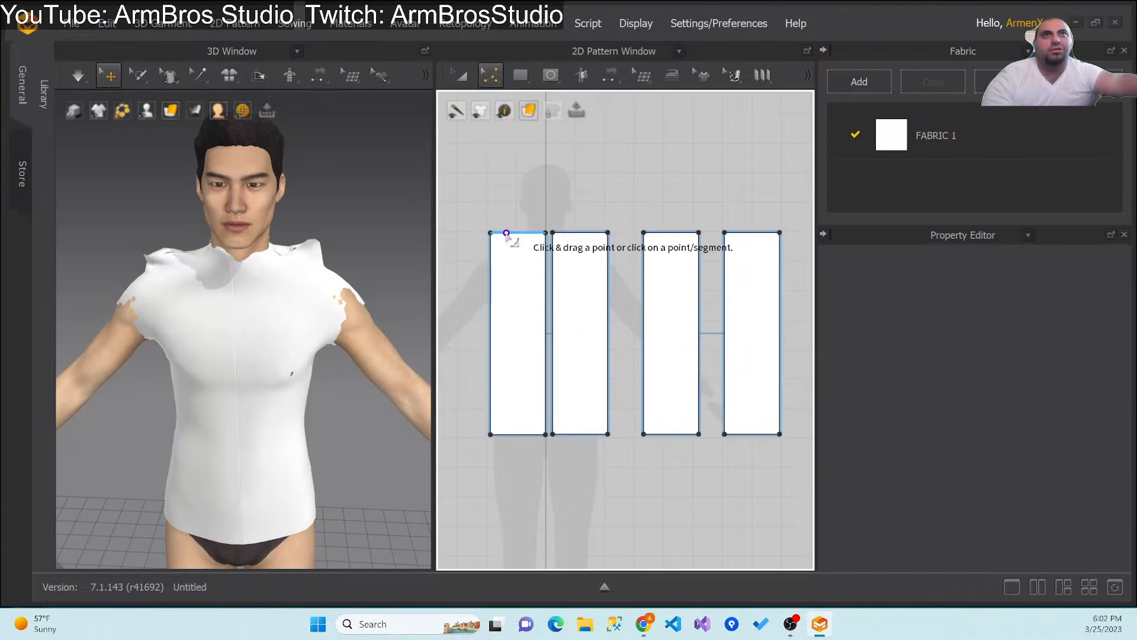
left_click_drag(490, 233, 508, 257)
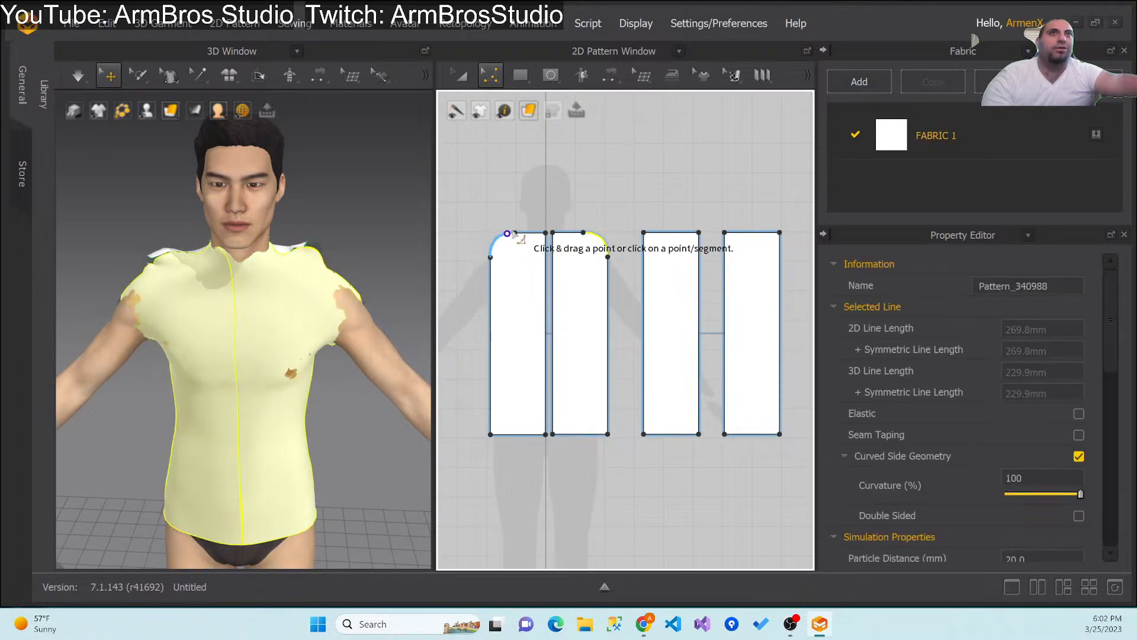
left_click(549, 232)
mouse_move(549, 232)
left_mouse_down()
mouse_move(540, 244)
mouse_move(546, 233)
left_mouse_up()
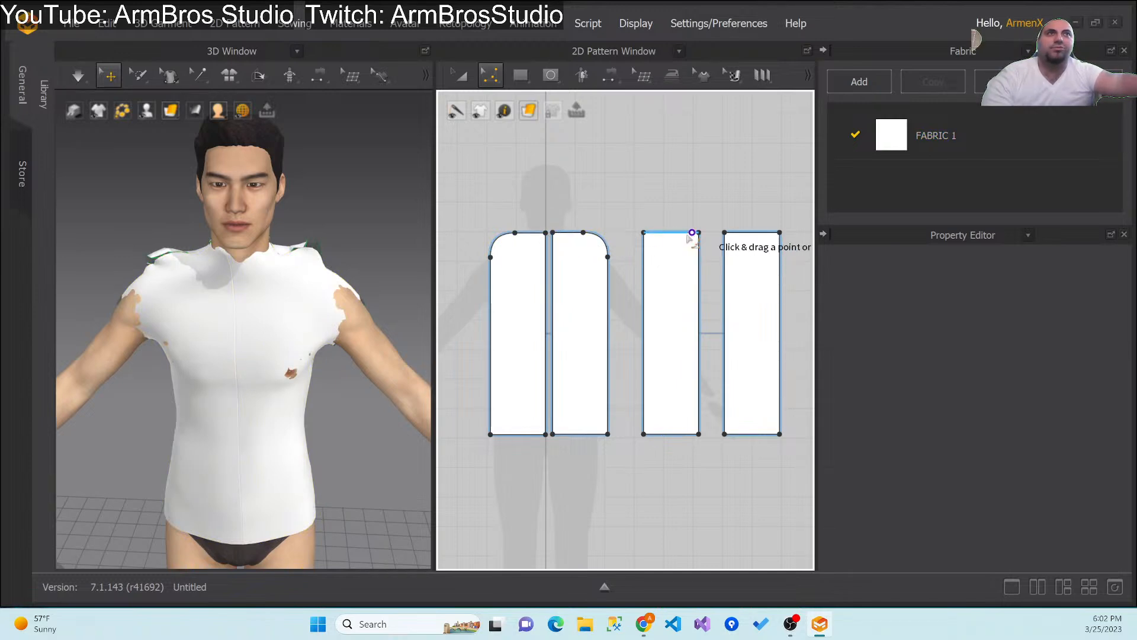
Step: Try a wide Smooth Curve across the tops of the back panels from their outer corners, and undo it
left_click_drag(644, 232, 684, 272)
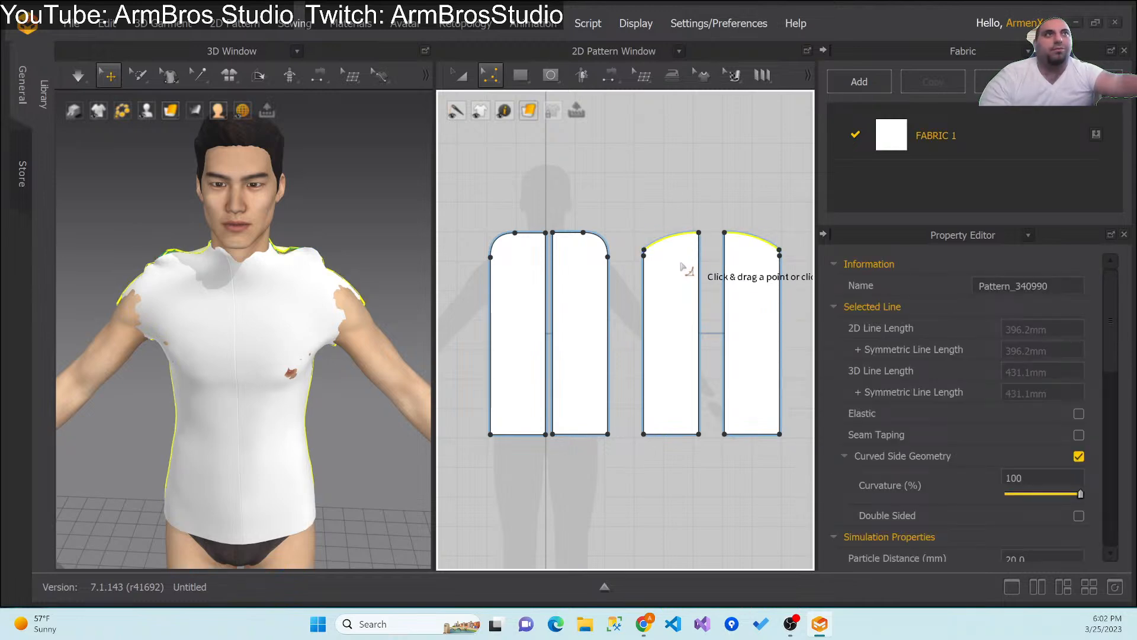
key("ctrl+z")
key("ctrl+z")
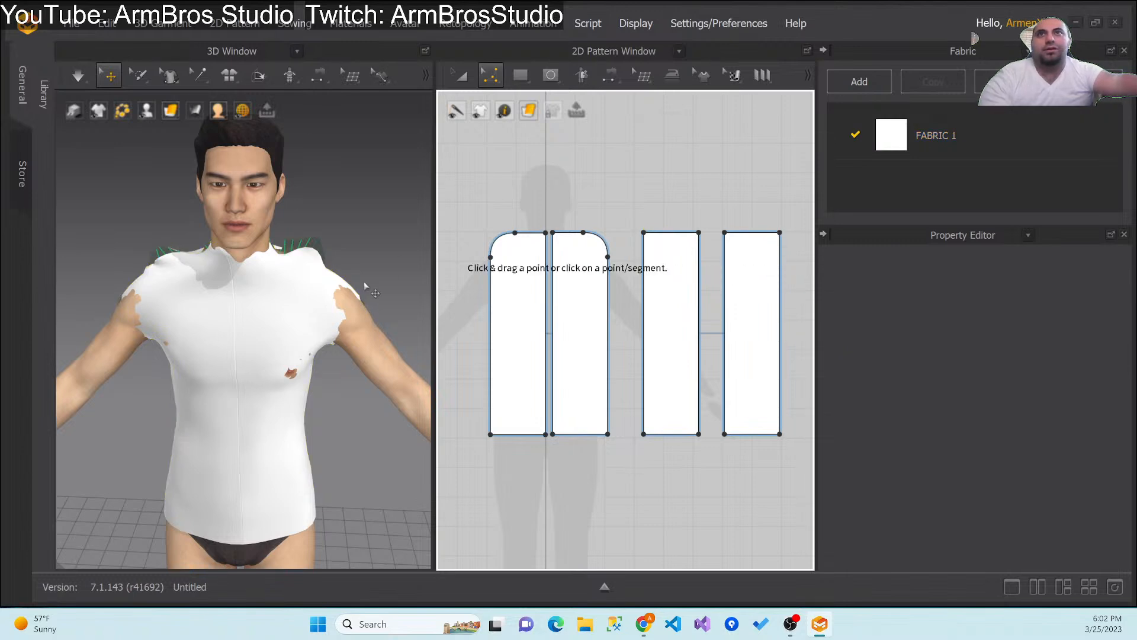
Step: Simulate the garment with the rounded front shoulder corners and inspect its drape
right_click_drag(382, 270, 352, 287)
left_click(77, 75)
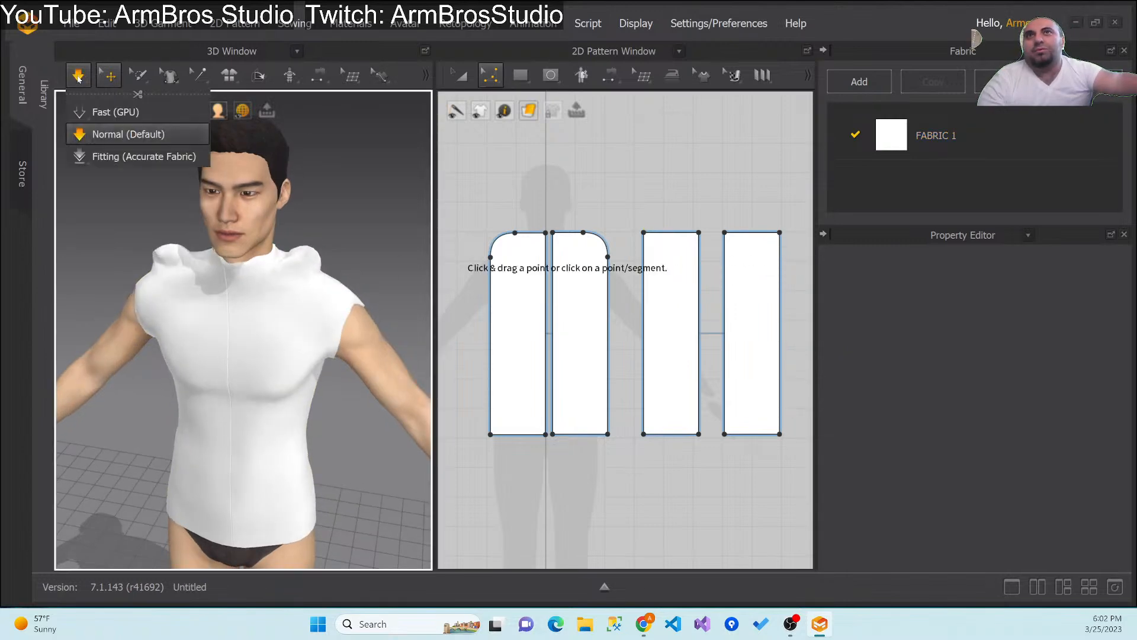
mouse_move(329, 306)
right_mouse_down()
mouse_move(143, 313)
mouse_move(308, 301)
right_mouse_up()
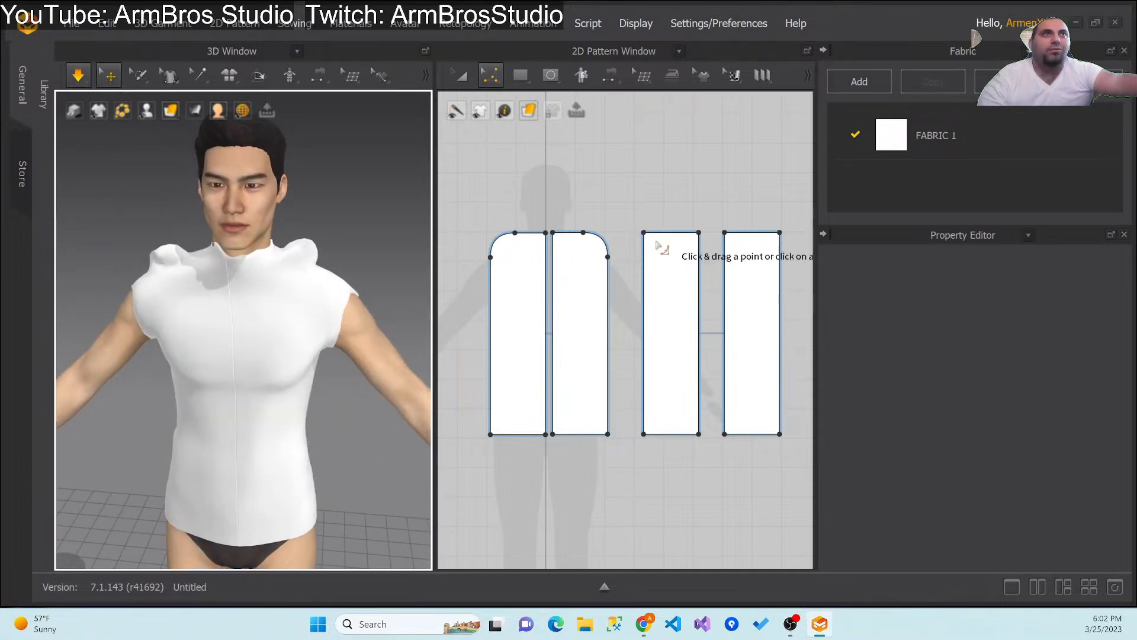
Step: Round the outer top corners of both back panels with Smooth Curve and simulate the garment
left_click_drag(648, 238, 670, 258)
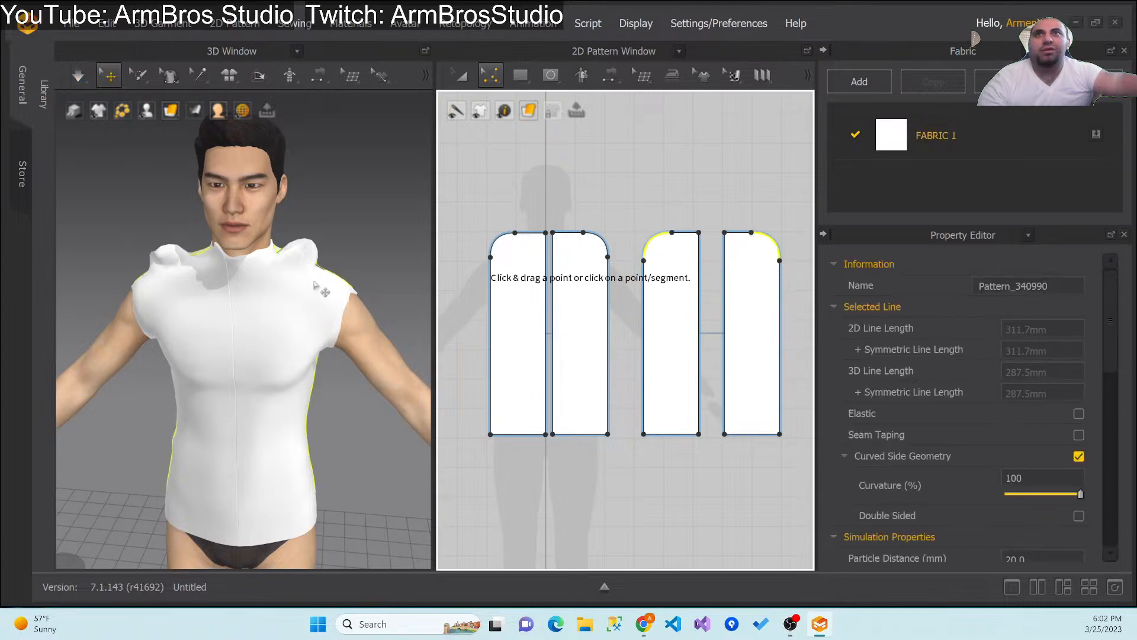
left_click(77, 75)
mouse_move(234, 306)
right_mouse_down()
mouse_move(95, 314)
mouse_move(249, 307)
right_mouse_up()
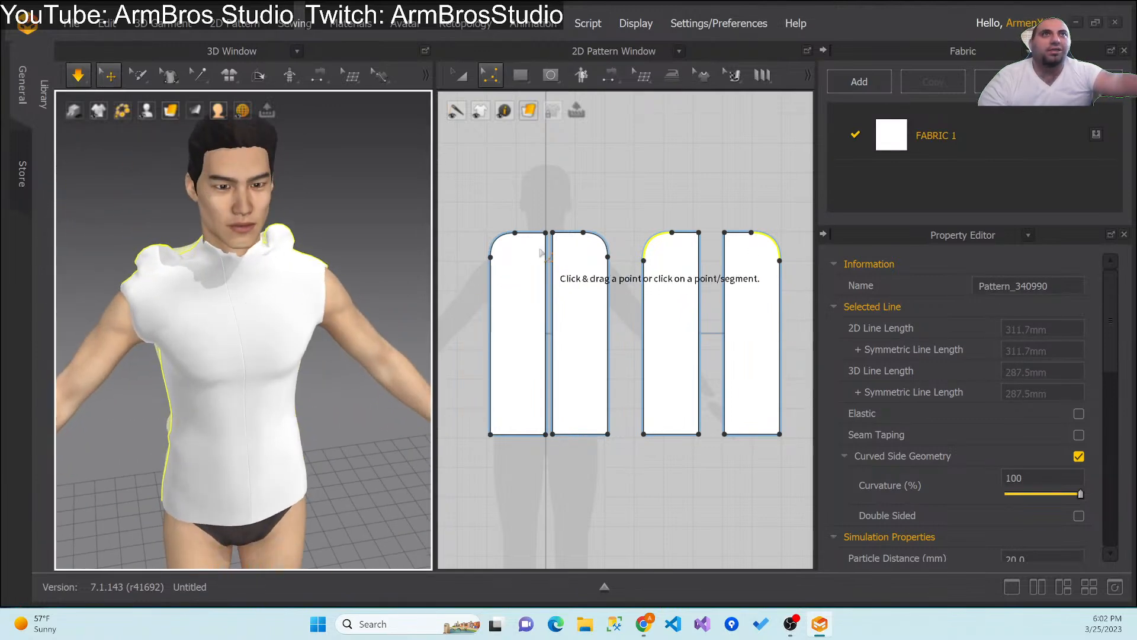
Step: Round the inner neck corners of the front and back panels with Smooth Curve
left_click_drag(545, 234, 533, 245)
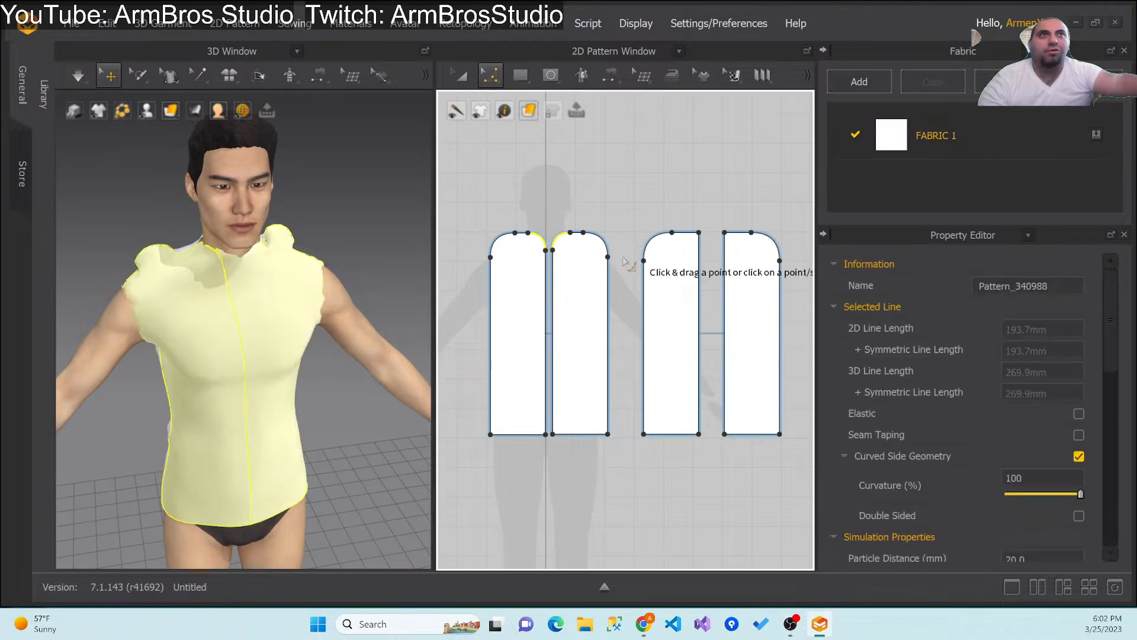
left_click_drag(698, 237, 688, 253)
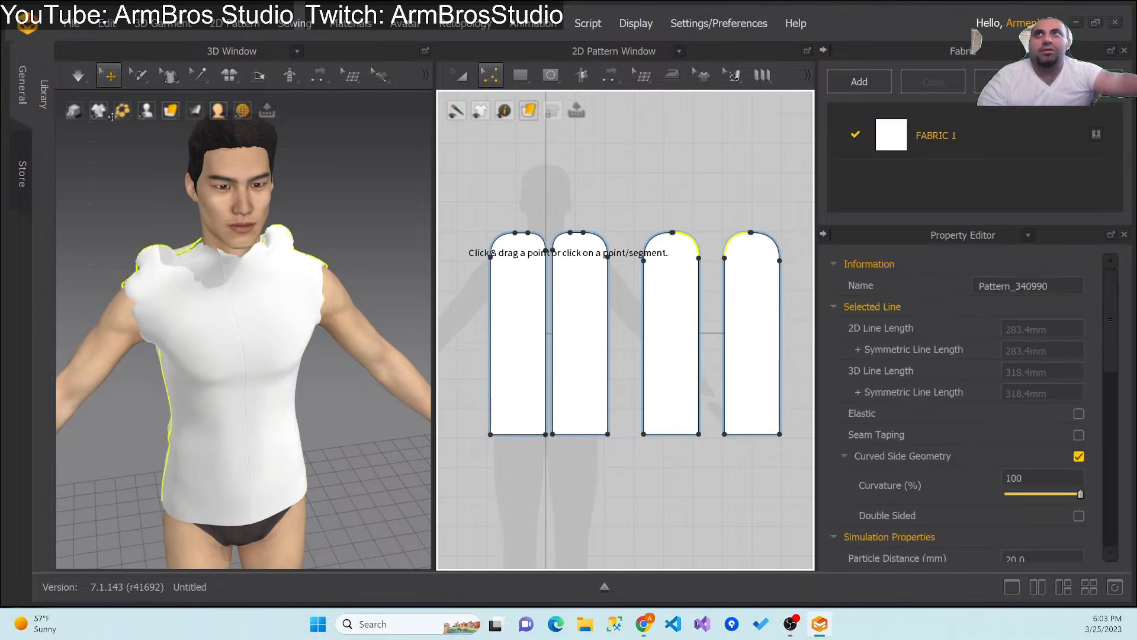
Step: Simulate the garment with the rounded neck corners and inspect its drape on the avatar
left_click(77, 76)
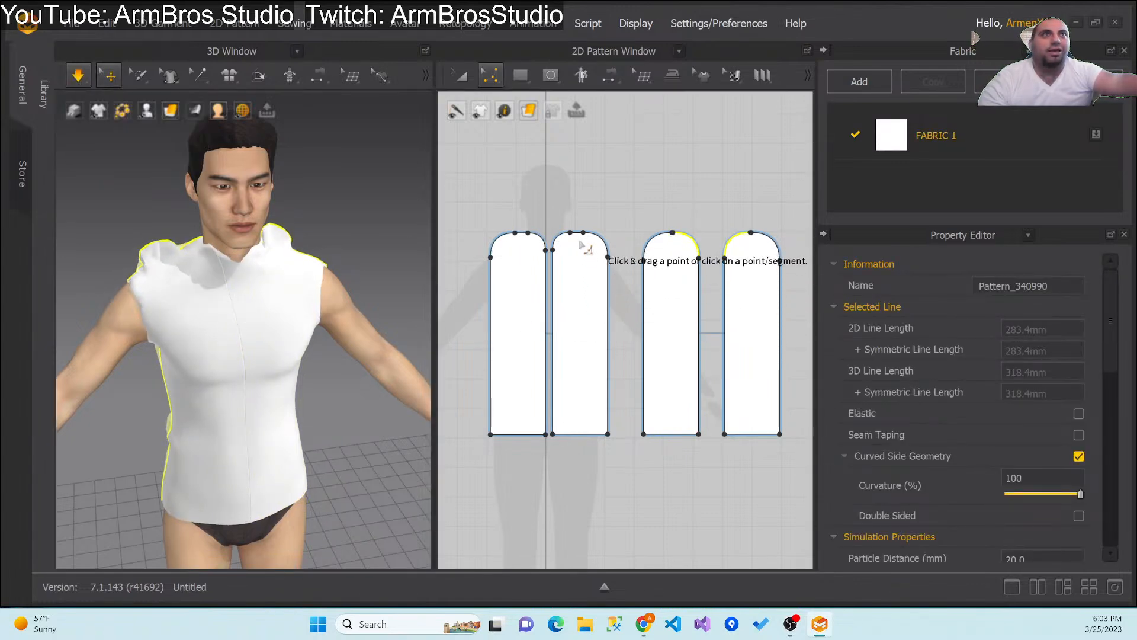
left_click_drag(584, 233, 602, 262)
key("ctrl+z")
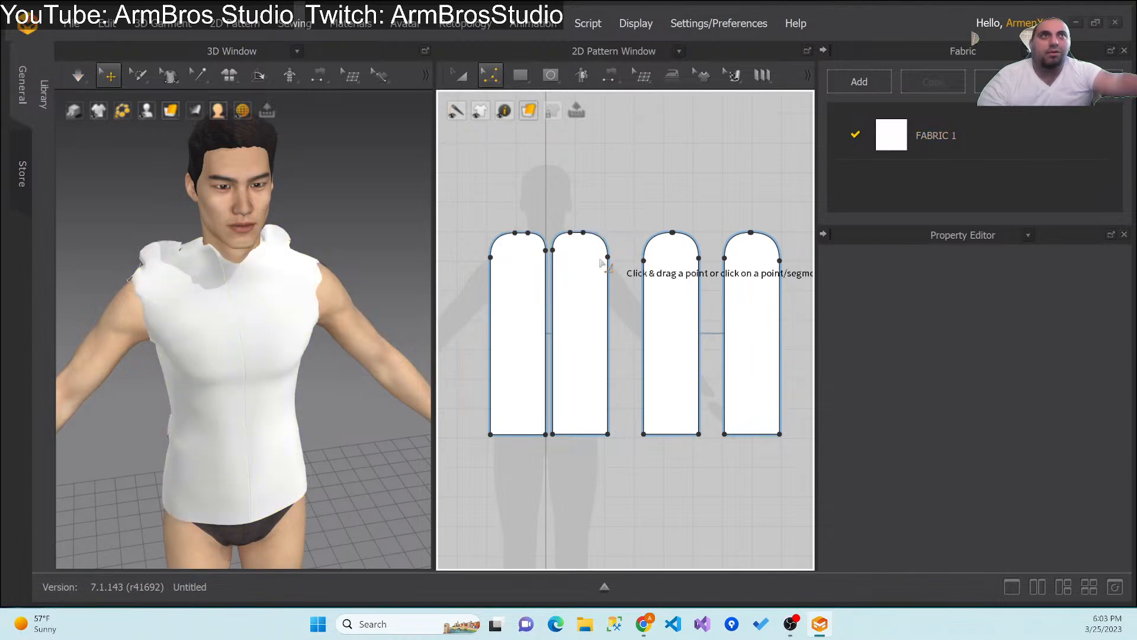
right_click_drag(254, 285, 316, 320)
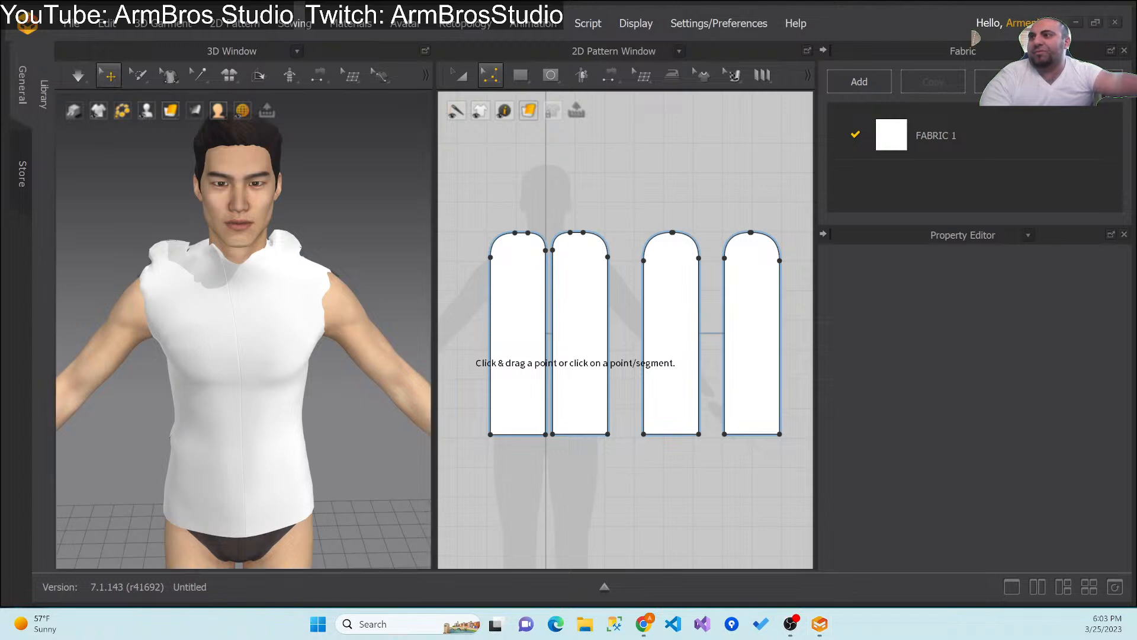
Step: Switch to the Chrome image results for "marvelous designer t shirt reference" and select the ArtStation Sports Tee Shirt (Loose) image
key("alt+Tab")
key("alt+Tab")
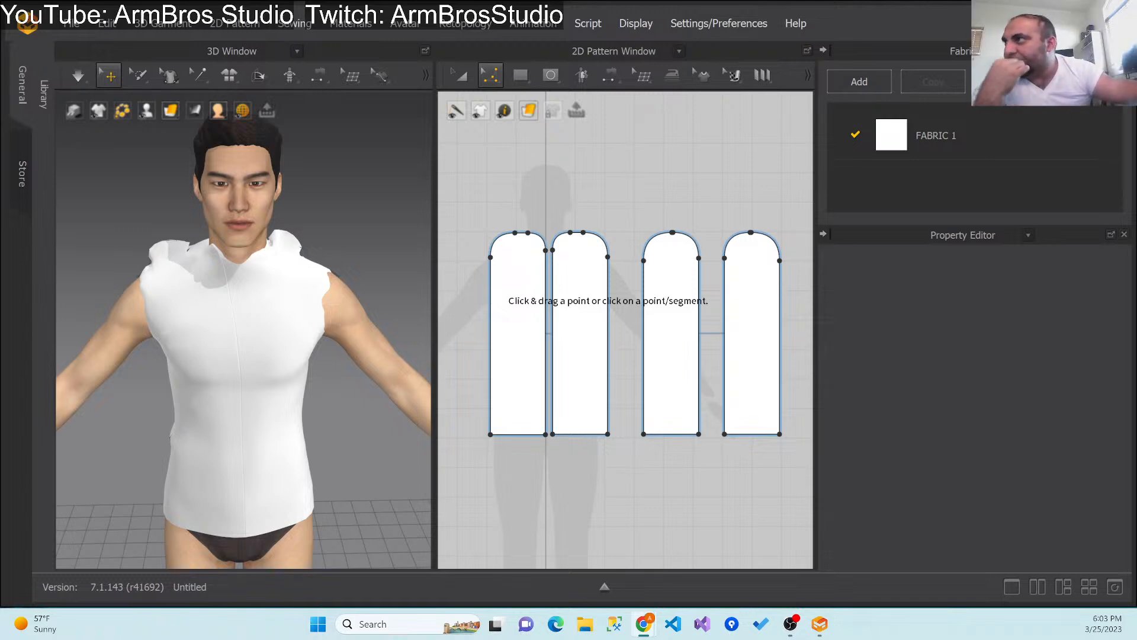
left_click_drag(0, 195, 507, 76)
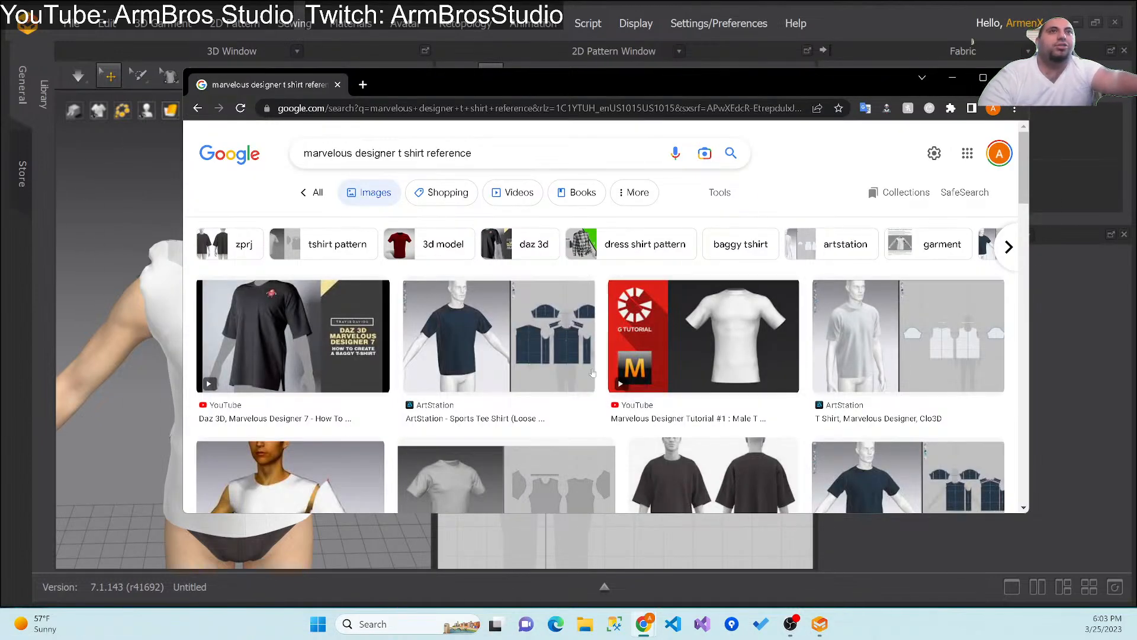
left_click(561, 338)
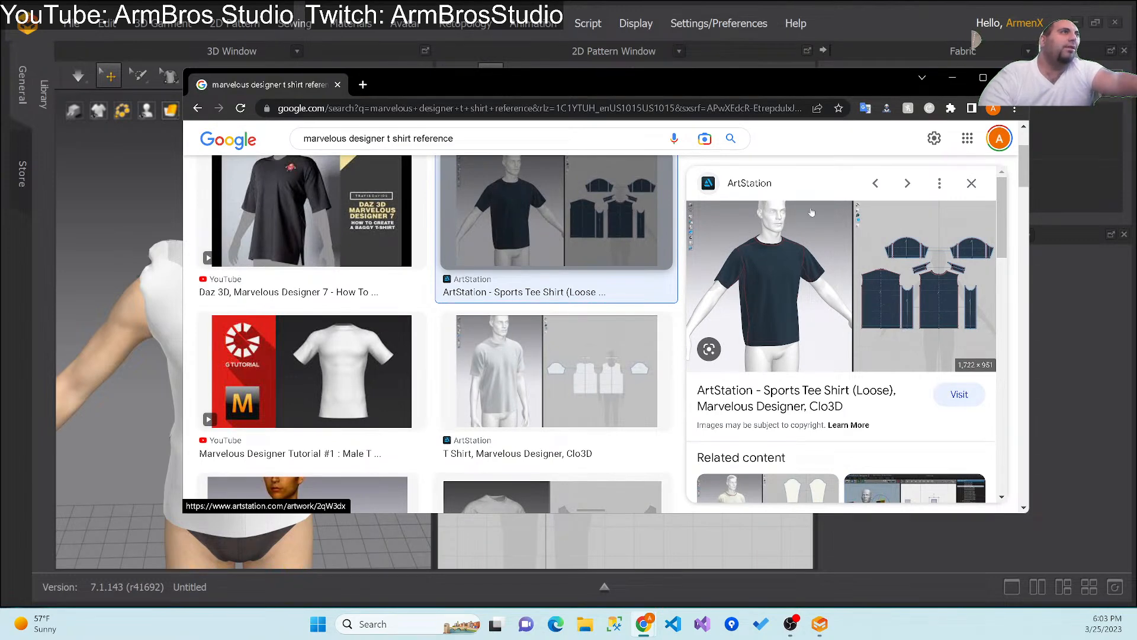
left_click_drag(856, 76, 706, 74)
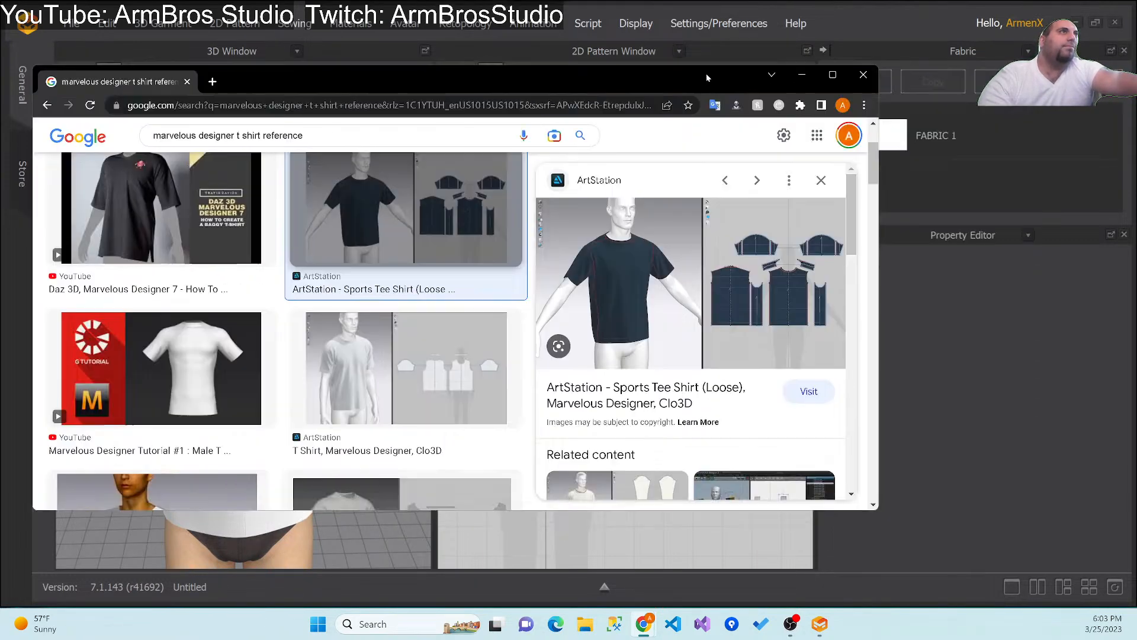
Step: Open the Sports Tee Shirt image in its own tab and close the search results tab
right_click(764, 303)
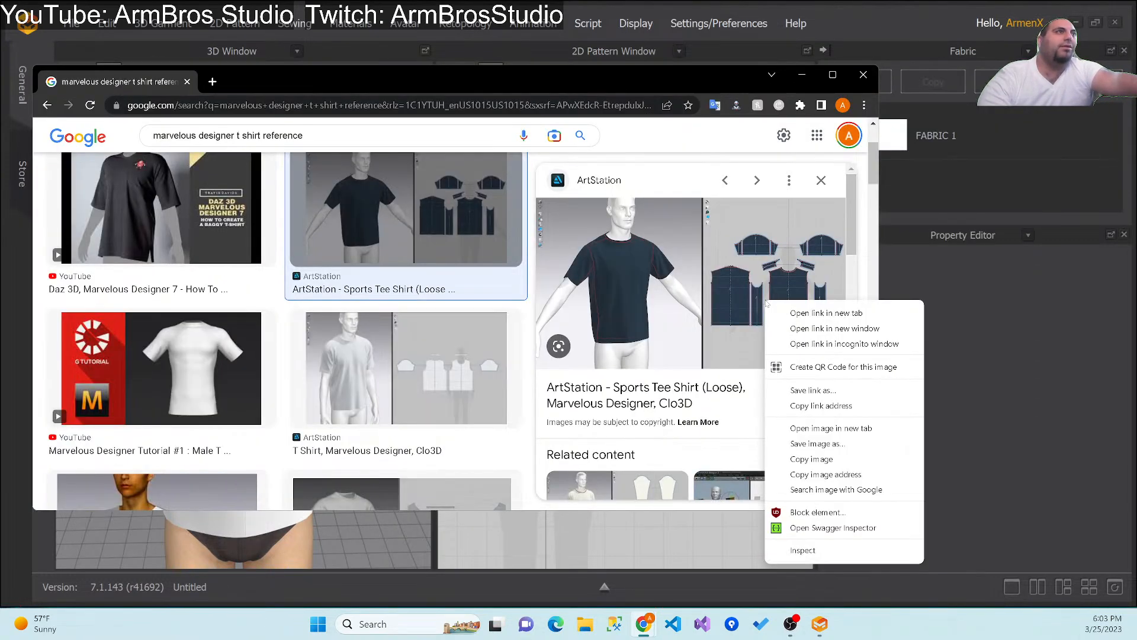
left_click(831, 427)
left_click(284, 84)
left_click(187, 81)
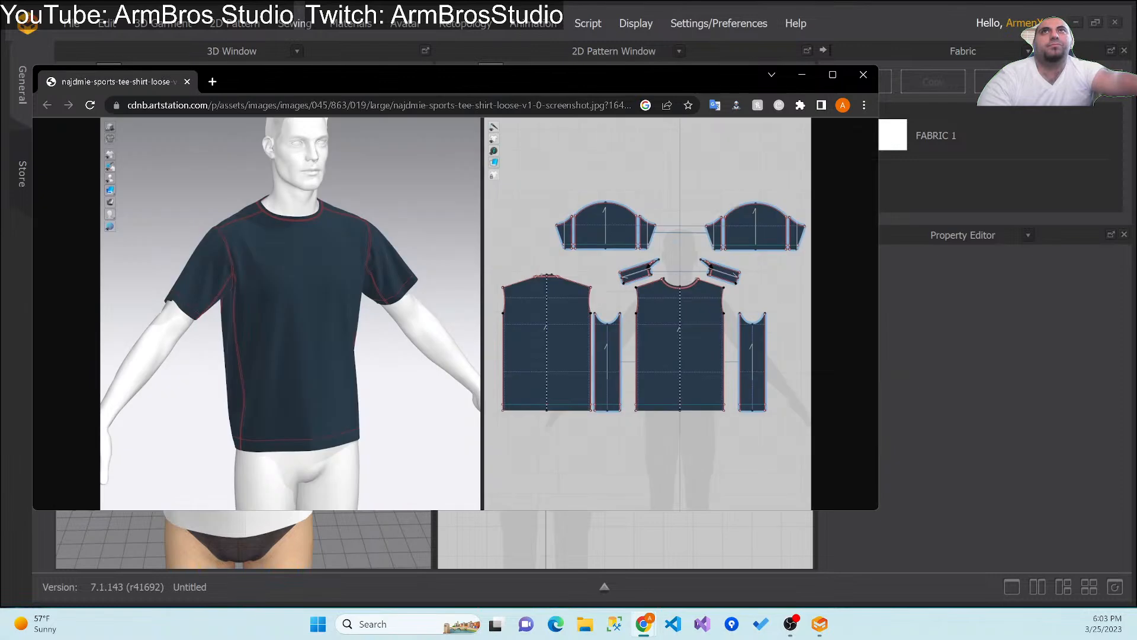
left_click_drag(325, 80, 434, 72)
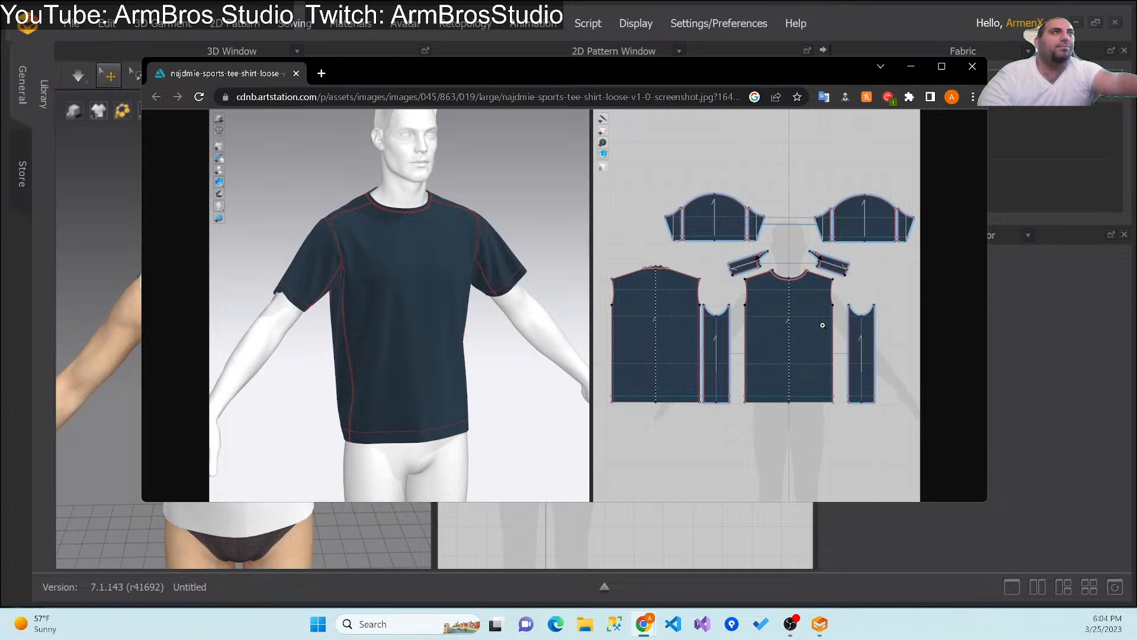
Step: Examine the reference's sleeve, shoulder, side, front and back pattern pieces up close, and move the browser out of the way
left_click(779, 284)
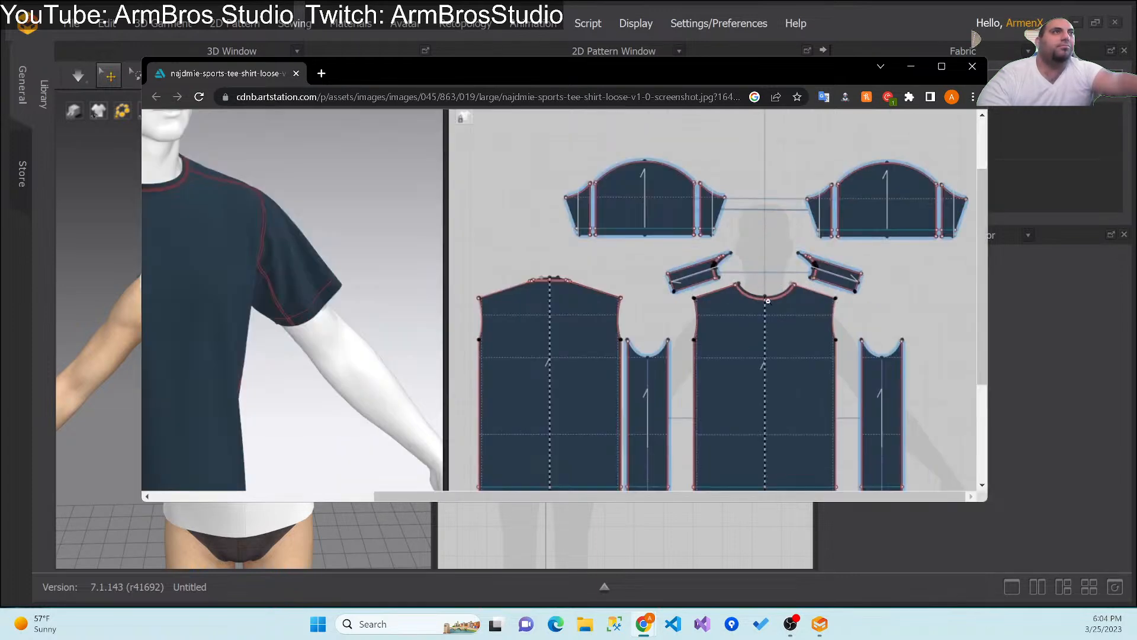
scroll(764, 293, "down", 3)
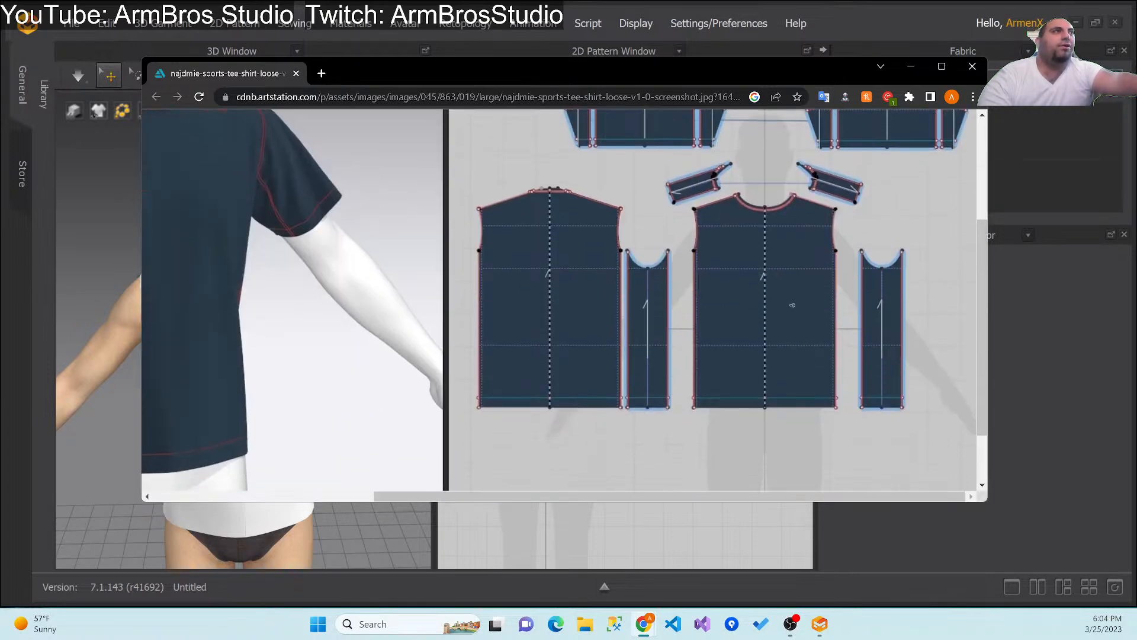
scroll(877, 302, "up", 3)
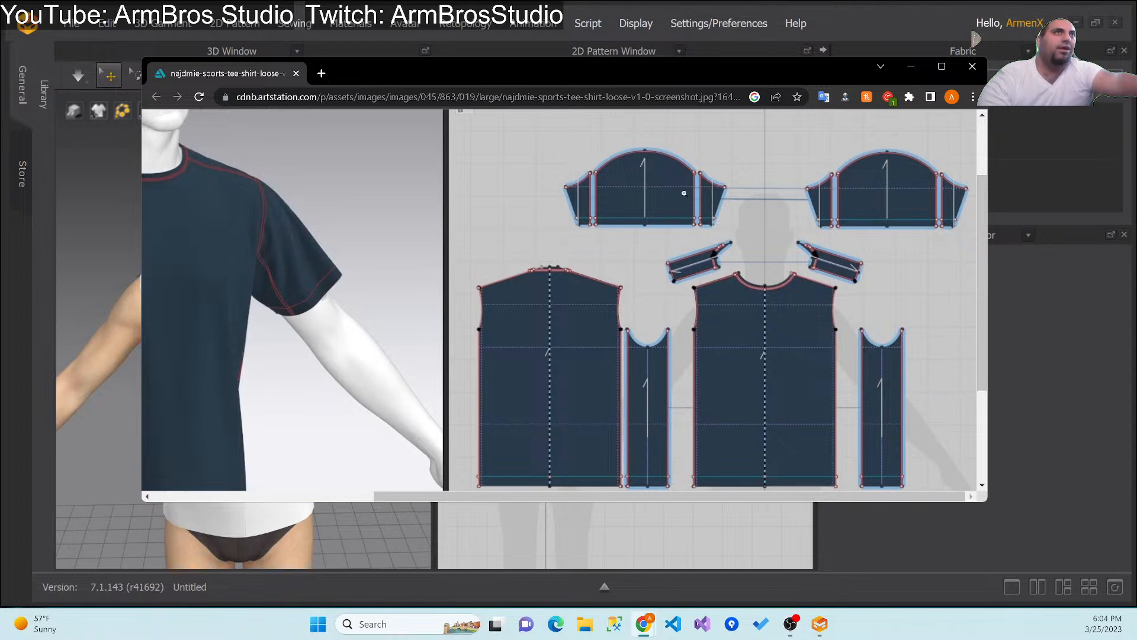
scroll(702, 227, "up", 2)
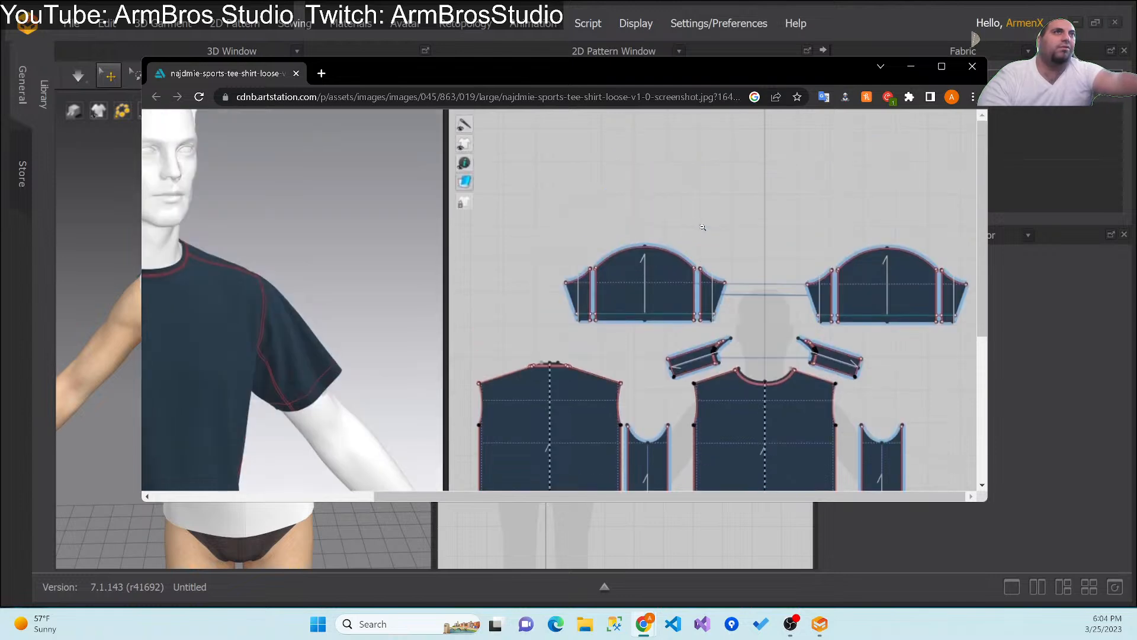
scroll(702, 227, "down", 4)
right_click(692, 225)
left_click(622, 199)
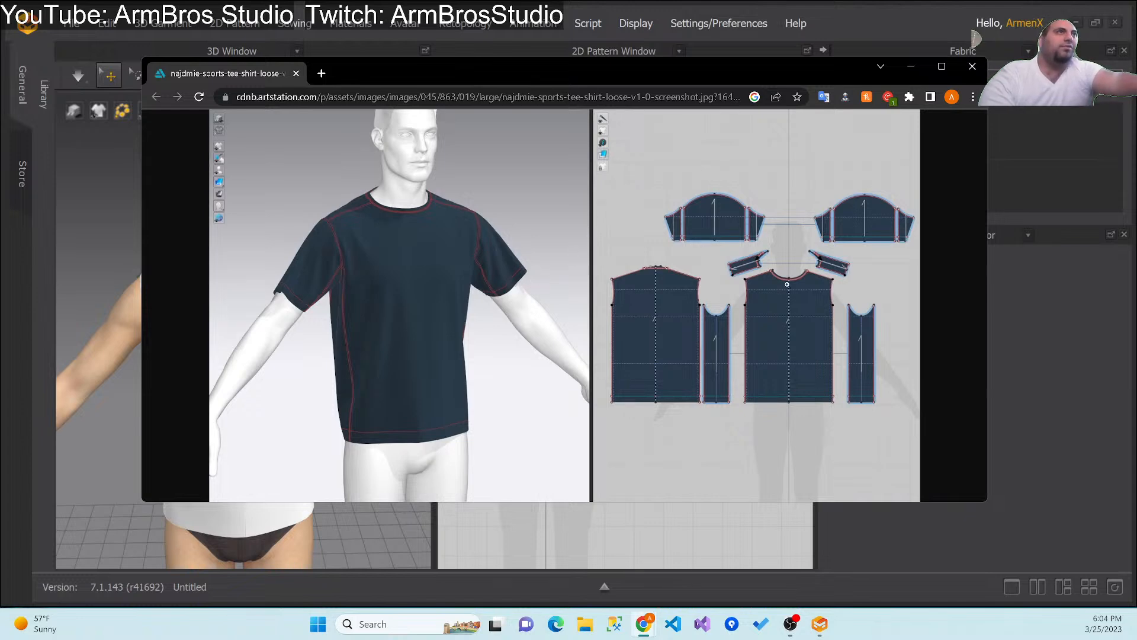
left_click_drag(405, 73, 1136, 119)
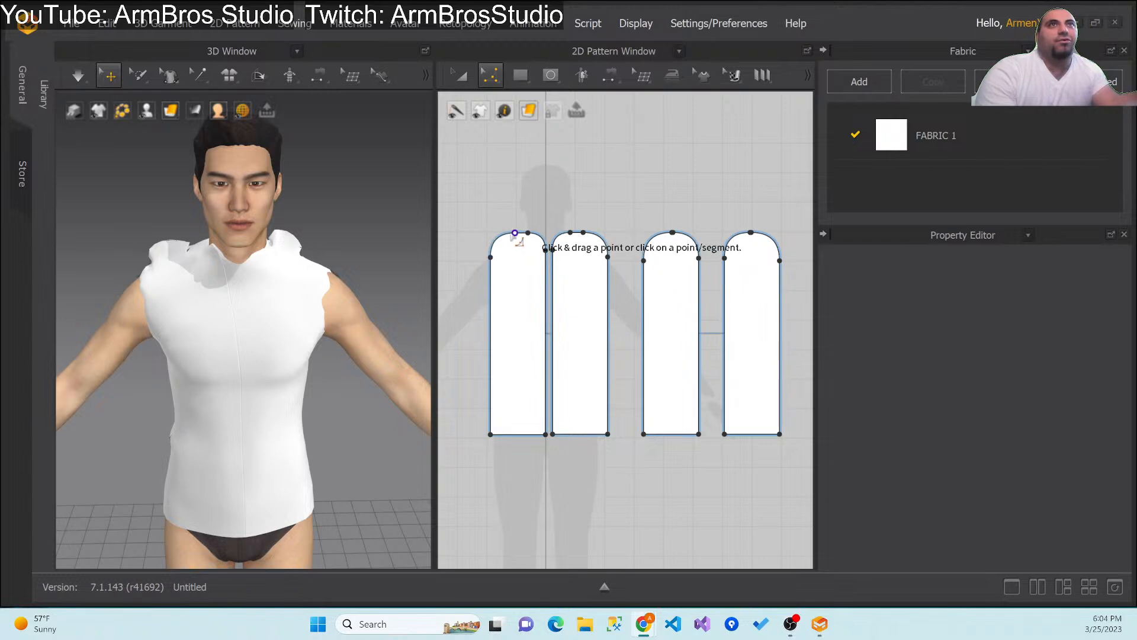
Step: Undo all the corner rounding on the front and back panels, back to plain rectangles
left_click(585, 214)
key("ctrl+z")
key("ctrl+z")
key("ctrl+z")
key("ctrl+z")
key("ctrl+z")
key("ctrl+z")
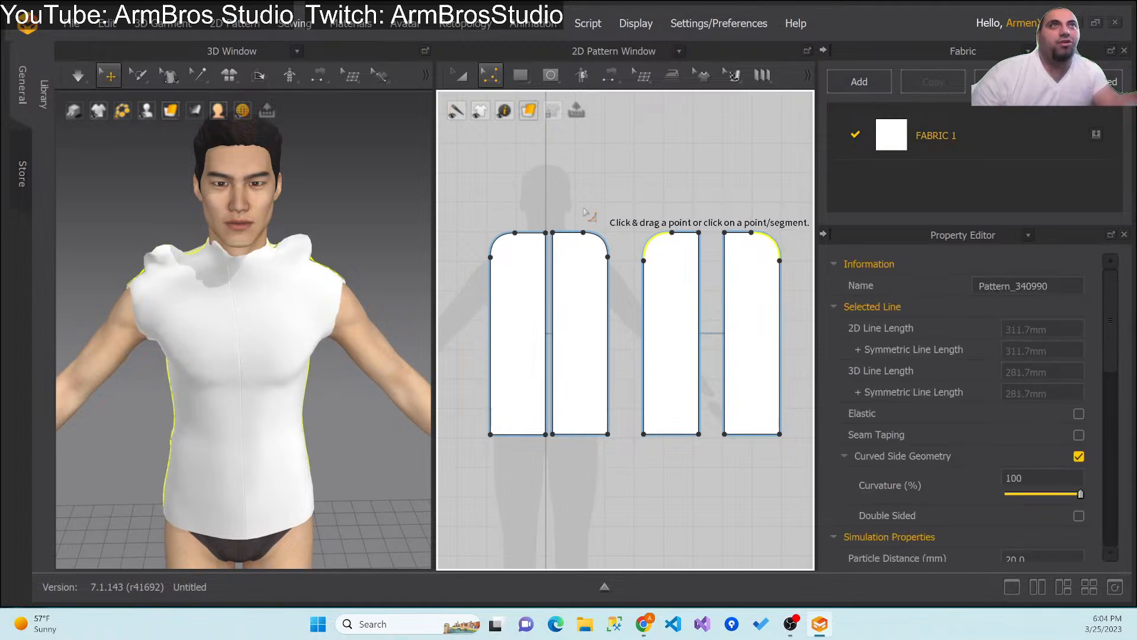
key("ctrl+z")
key("ctrl+z")
key("ctrl+z")
key("ctrl+z")
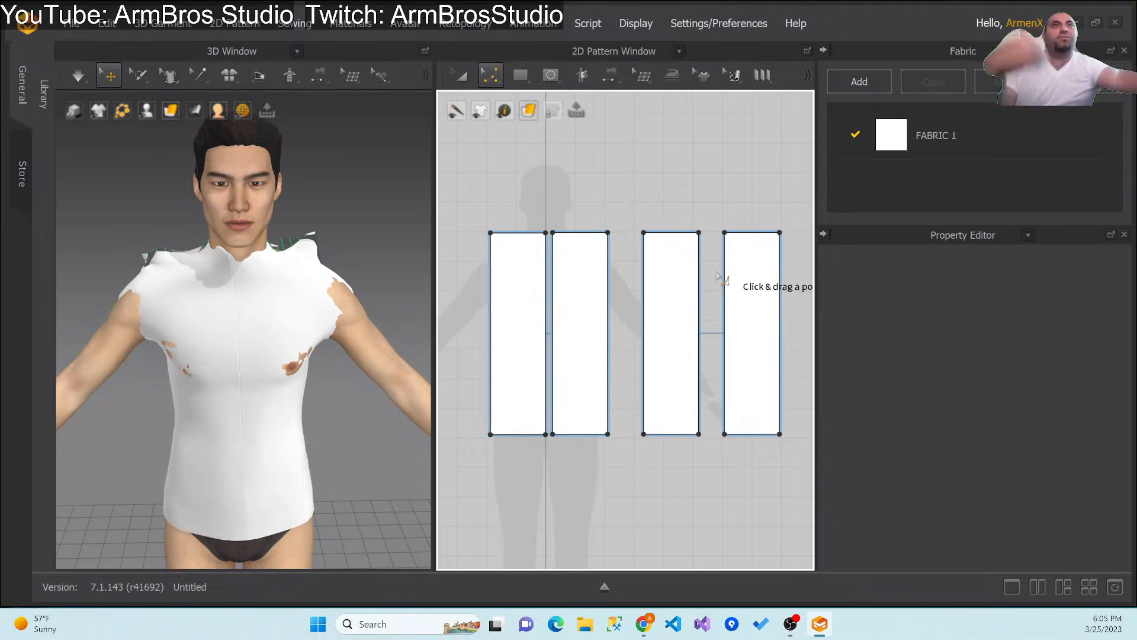
Step: Try to place the browser's reference image beside the 2D pattern panels
left_click_drag(1136, 216, 242, 70)
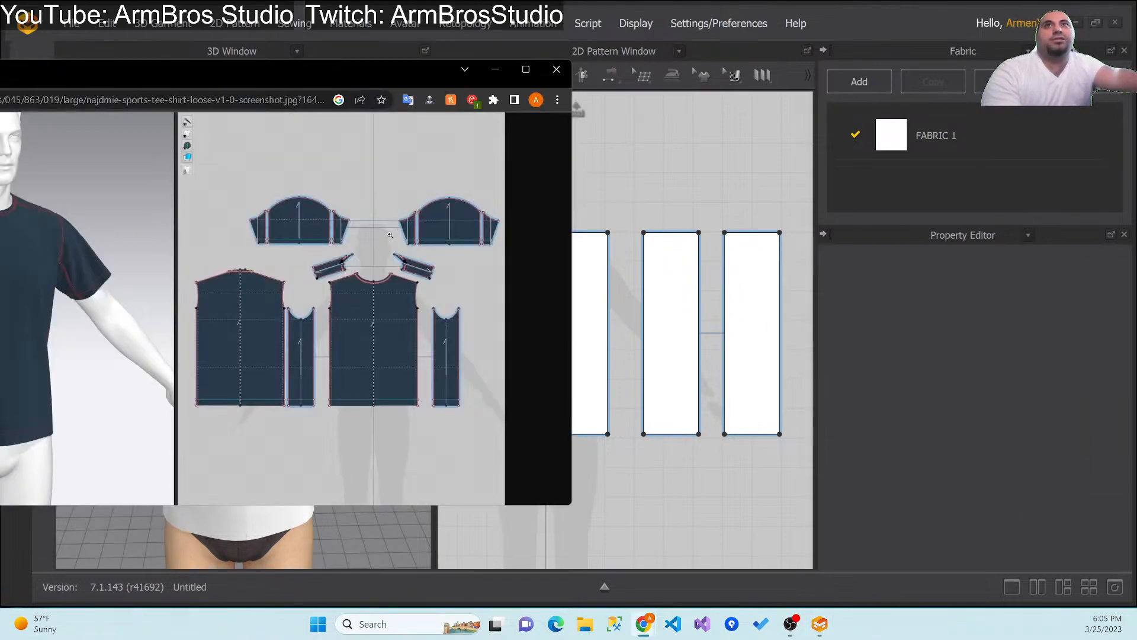
left_click_drag(430, 69, 355, 50)
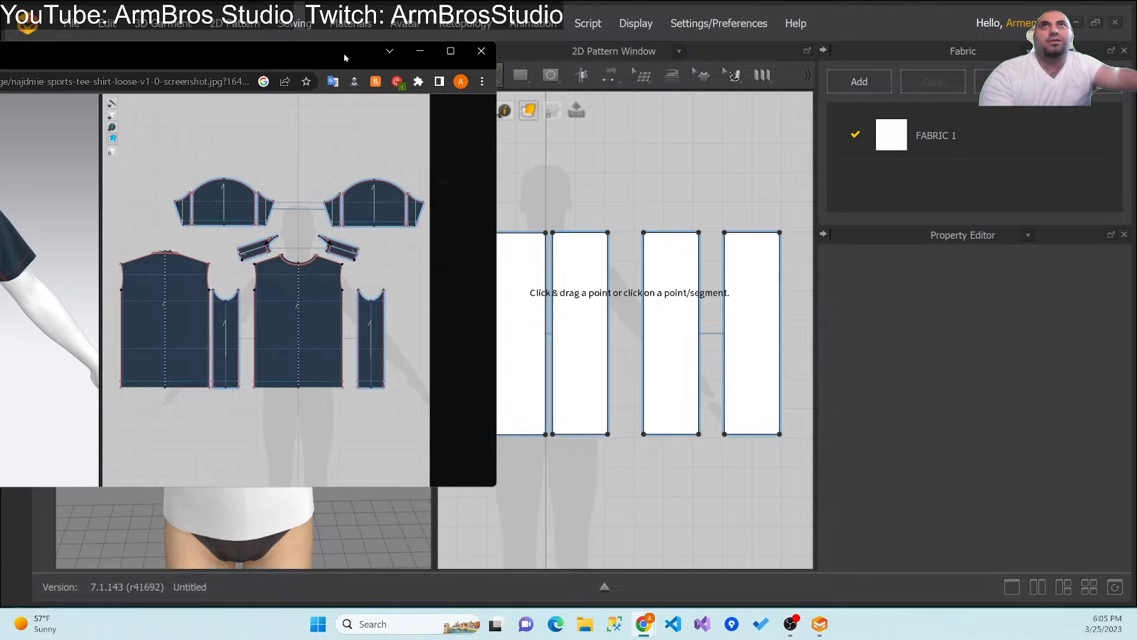
left_click(510, 318)
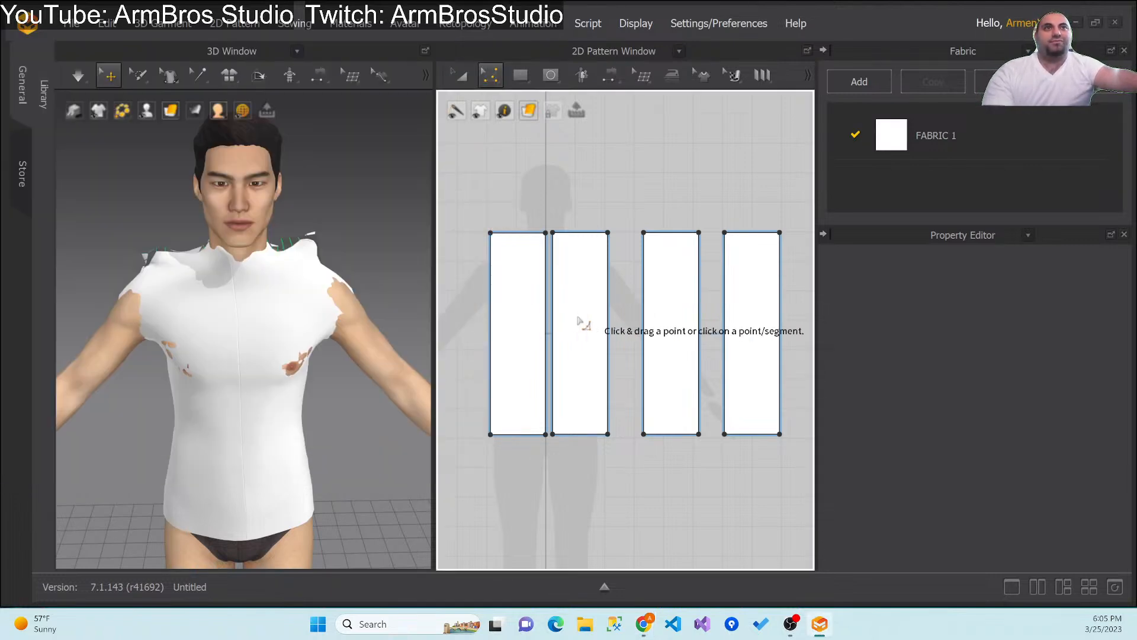
key("alt+Tab")
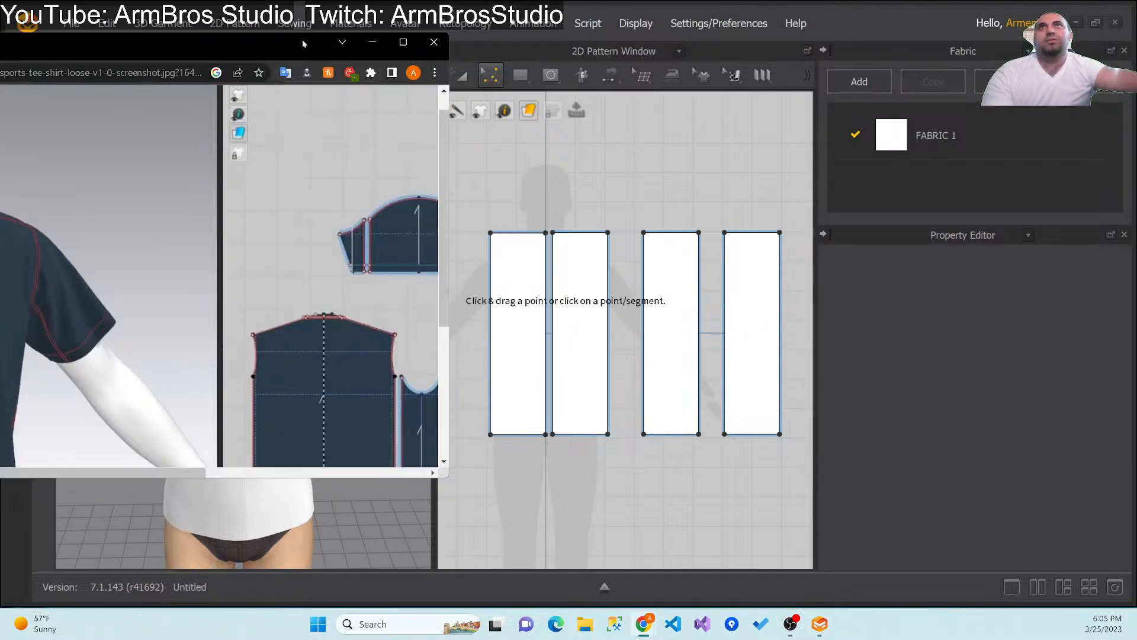
left_click_drag(304, 46, 0, 46)
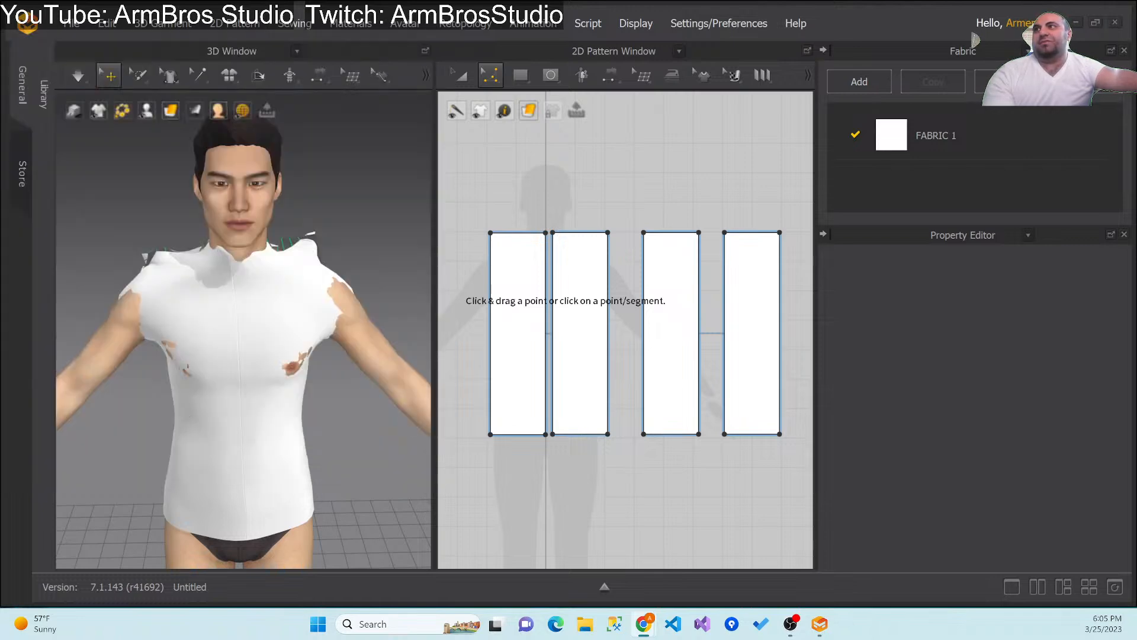
Step: Maximize the browser with the T-shirt reference and take a screen snip of its pattern layout
left_click_drag(0, 161, 724, 80)
left_click(856, 80)
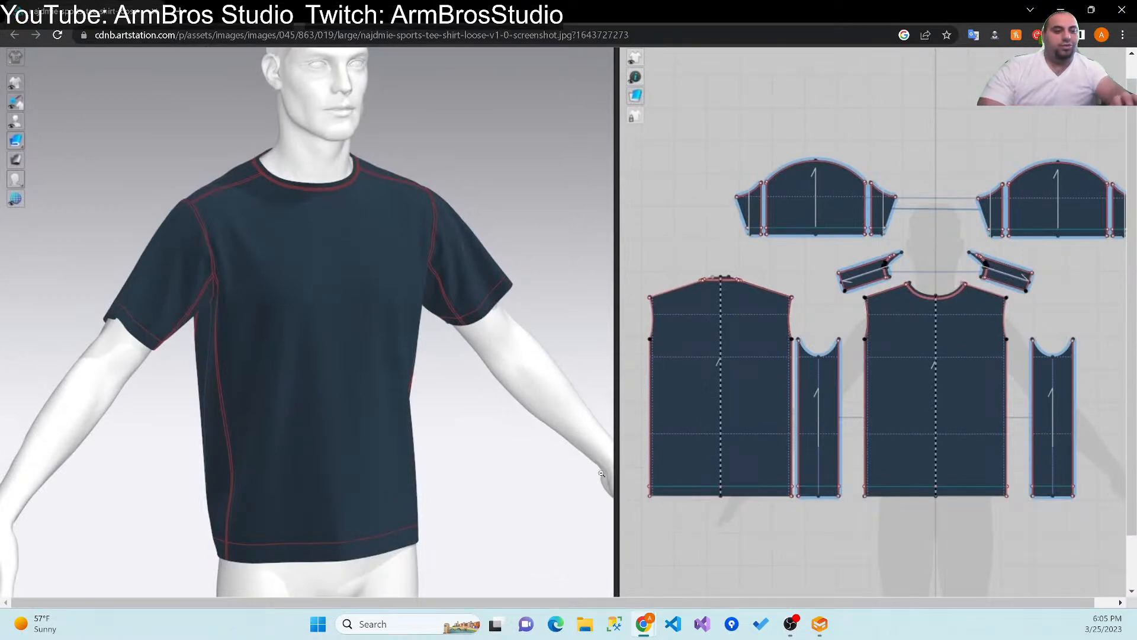
key("super+shift+s")
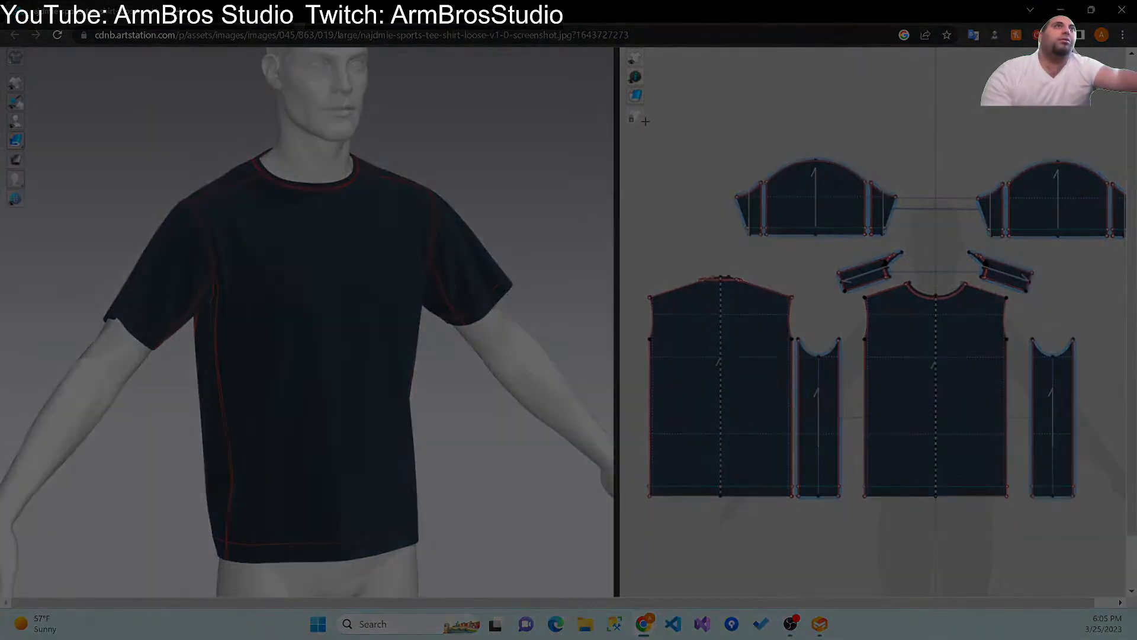
left_click_drag(635, 110, 1129, 539)
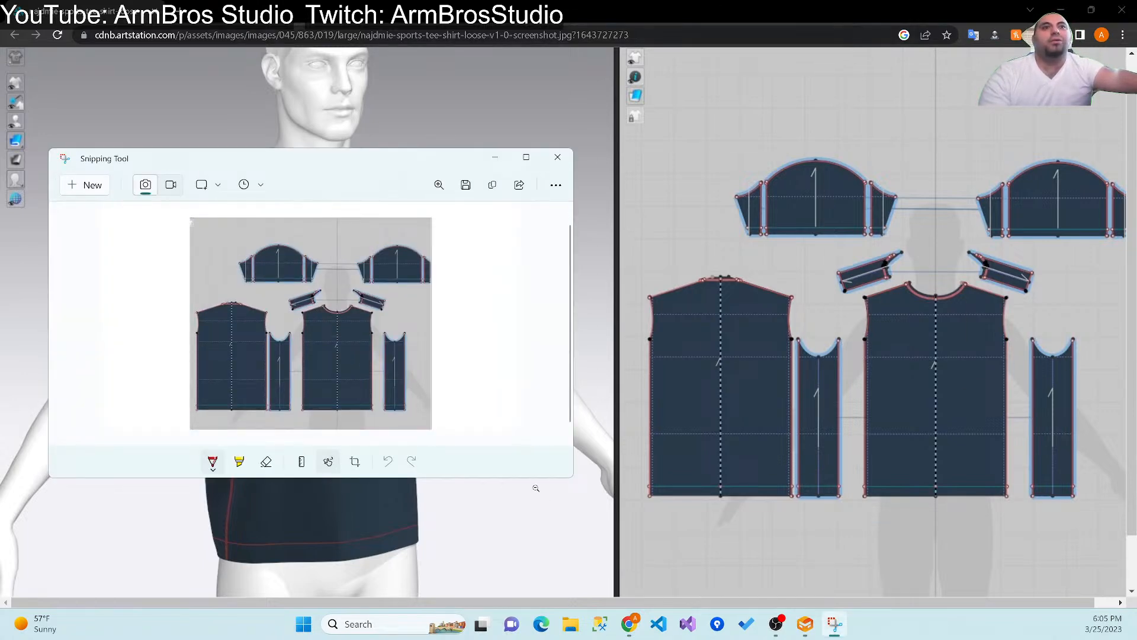
Step: Clear the browser away and resize the Snipping Tool window so the pattern reference sits beside the 2D panels
left_click_drag(535, 480, 535, 584)
left_click(156, 13)
left_click(156, 12)
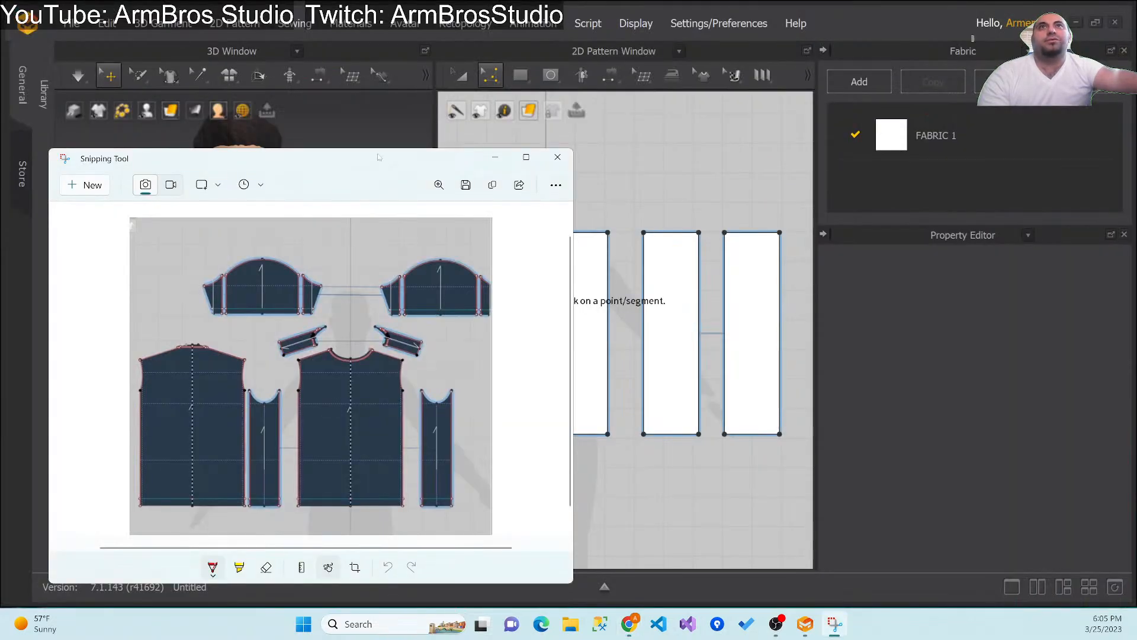
left_click_drag(380, 149, 355, 41)
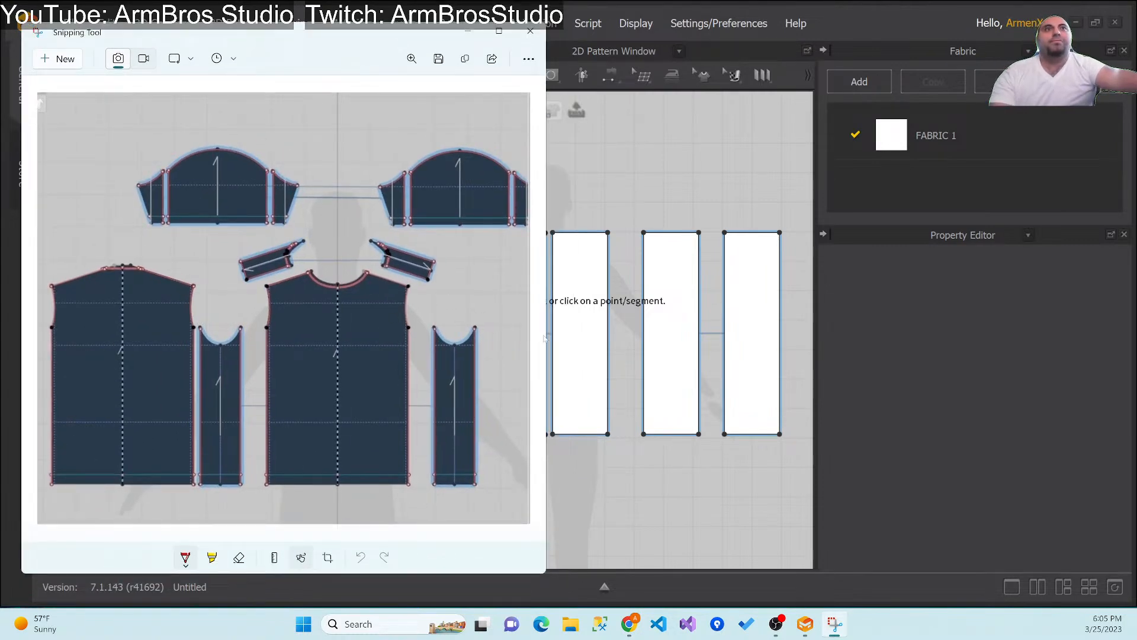
left_click_drag(548, 346, 472, 346)
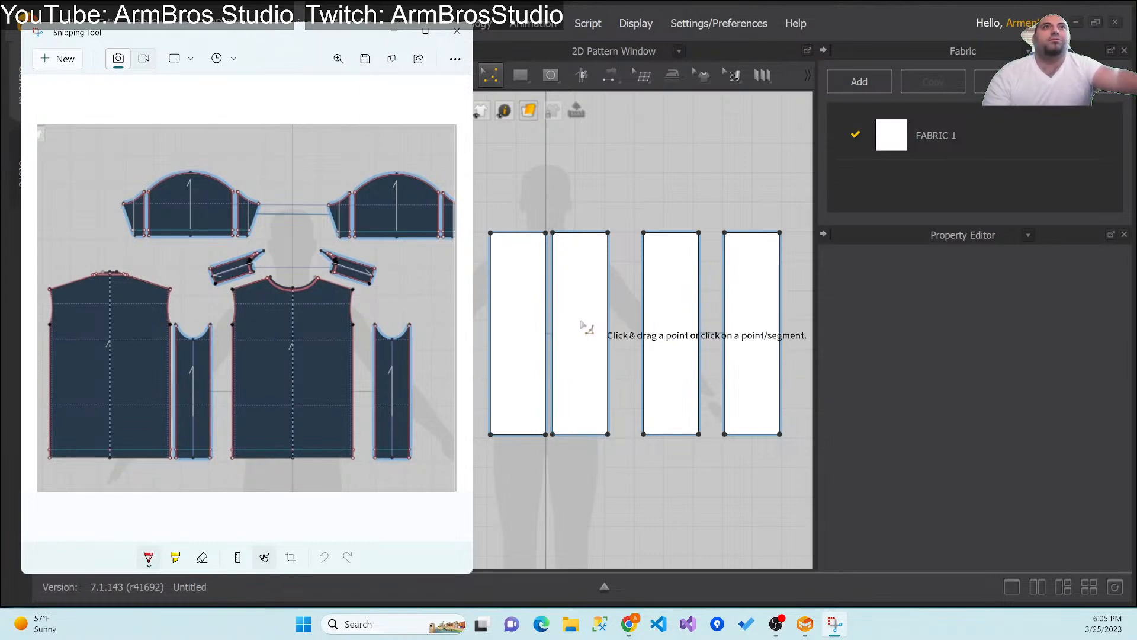
left_click(680, 327)
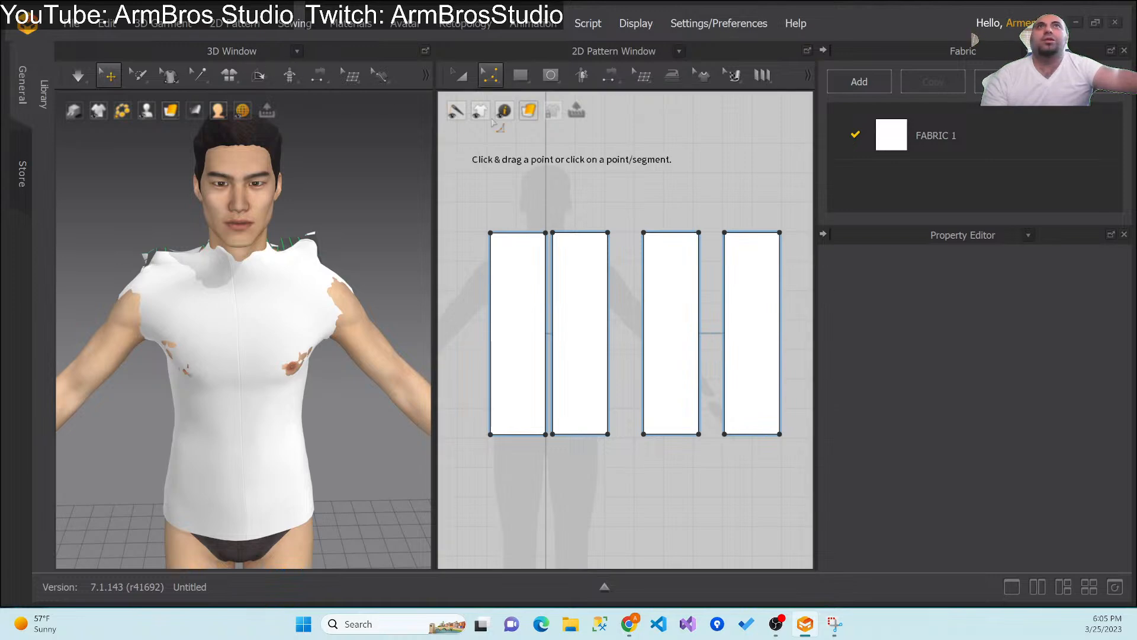
left_click(517, 75)
left_click(680, 376)
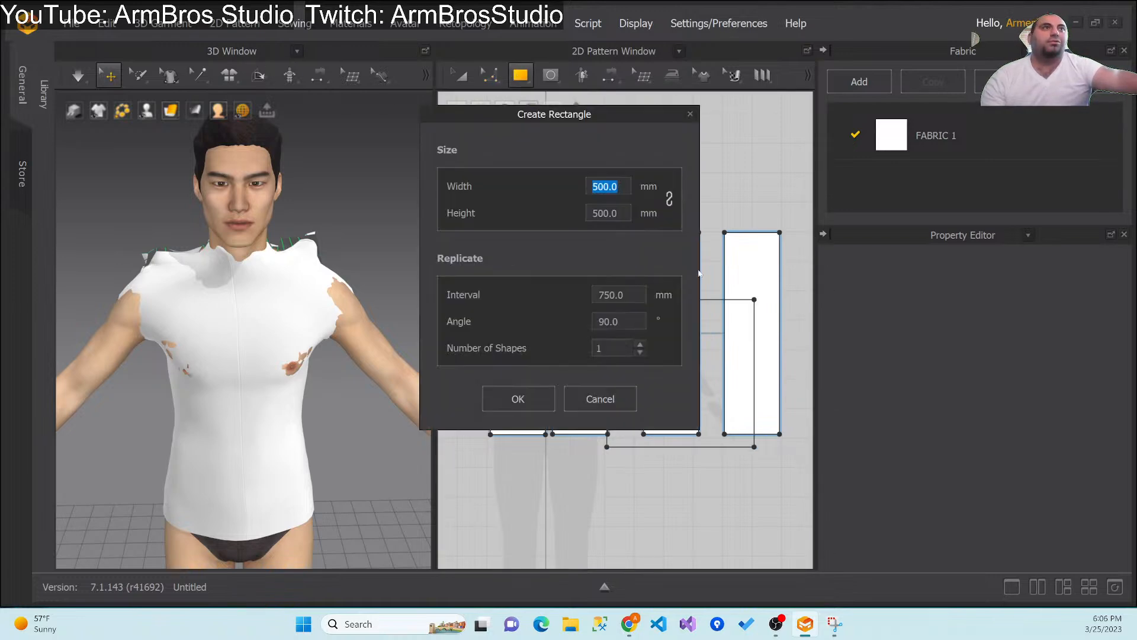
left_click_drag(681, 118, 688, 119)
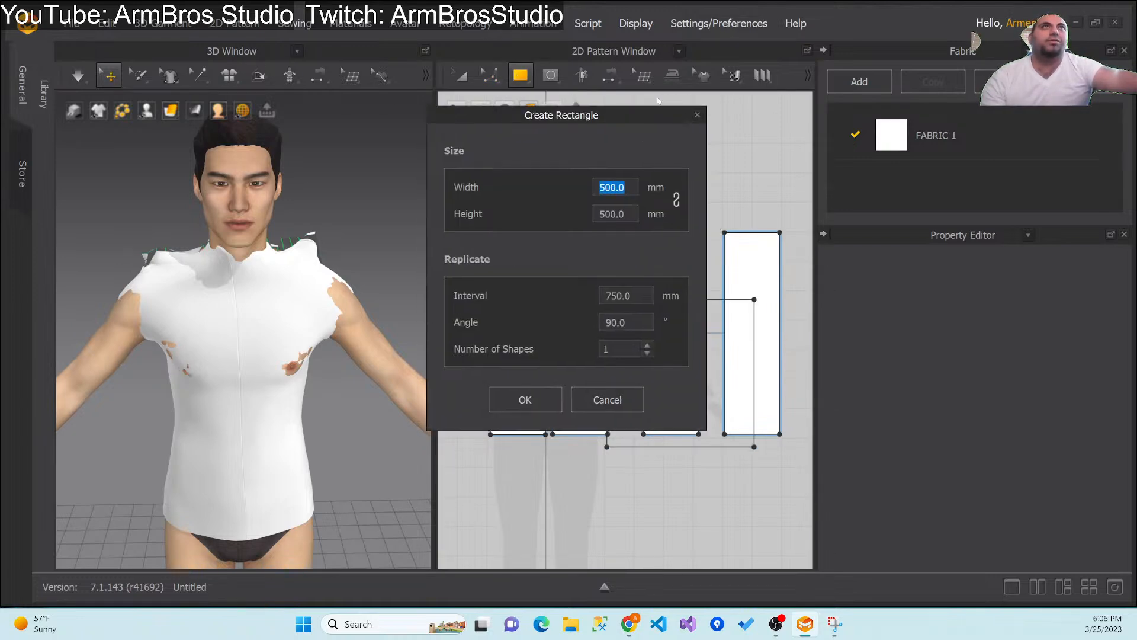
left_click(697, 115)
Step: Delete both back panels from the 2D pattern and bring the Snipping Tool reference back to the front
left_click(463, 74)
left_click(649, 312)
key("Delete")
left_click(741, 317)
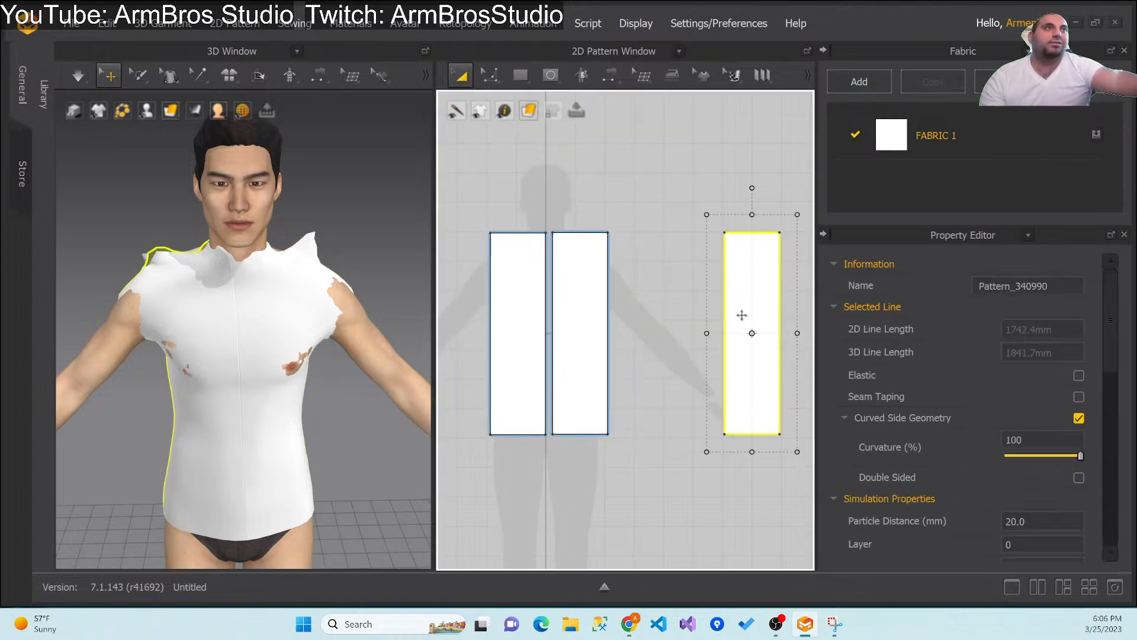
key("Delete")
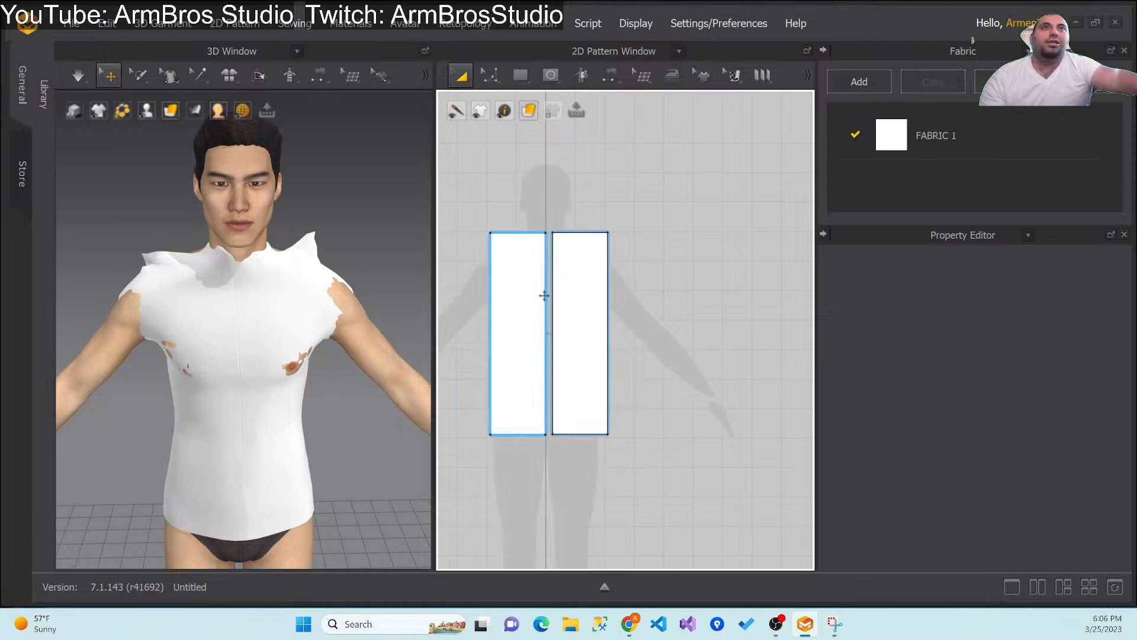
left_click(834, 623)
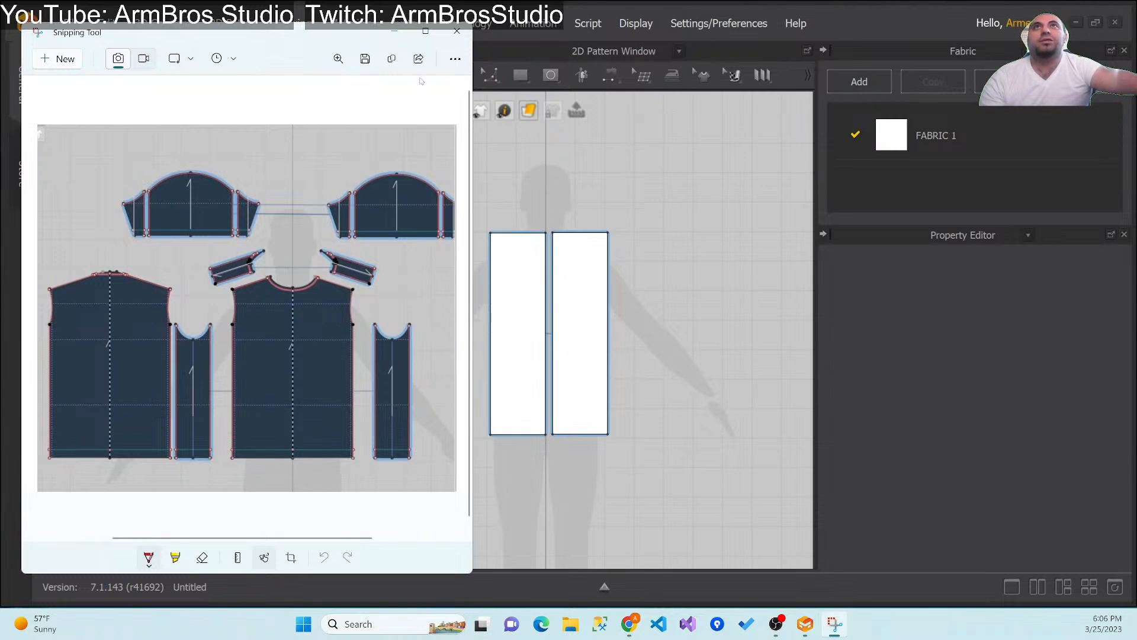
Step: Save the pattern snip as a PNG named reference in the Pictures folder and move the Snipping Tool window off the workspace
left_click(365, 58)
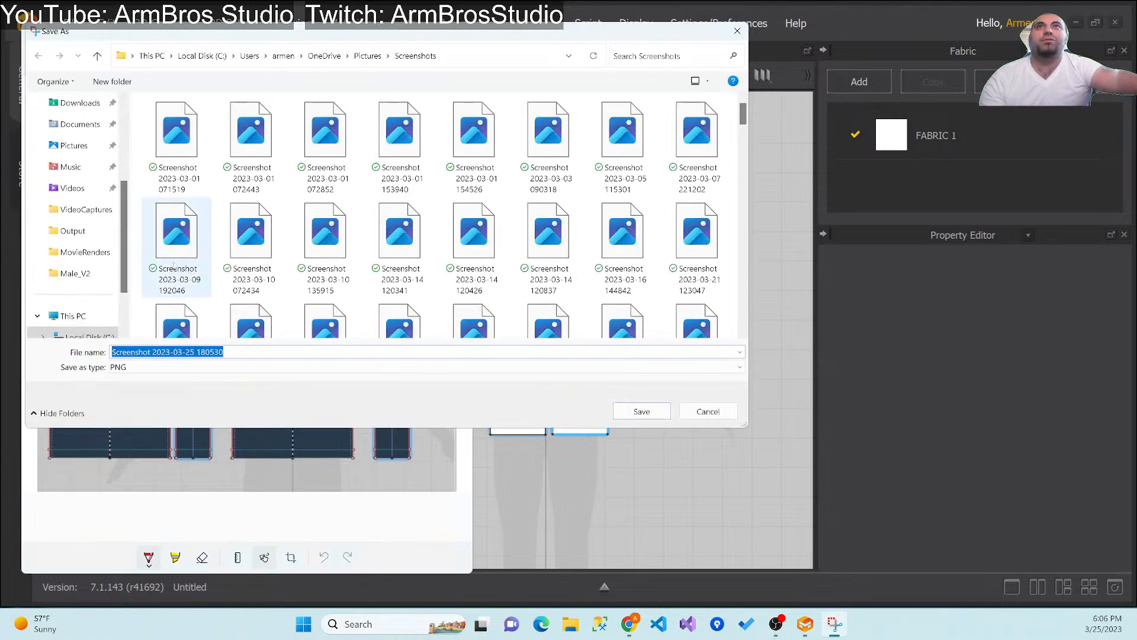
left_click(72, 145)
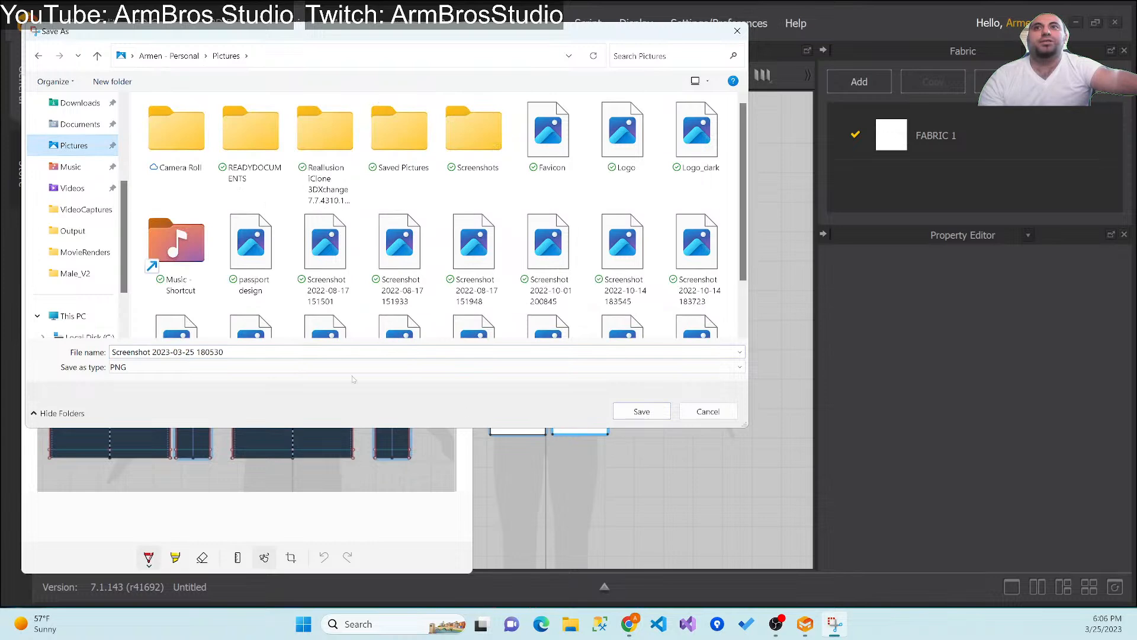
left_click(373, 353)
type("reference")
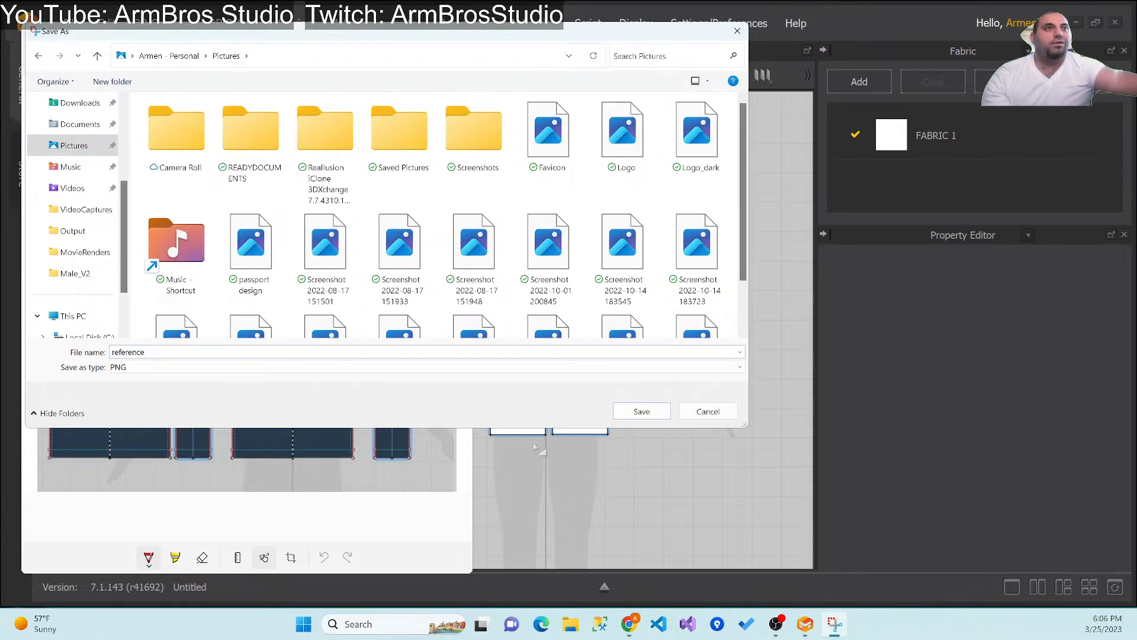
key("Return")
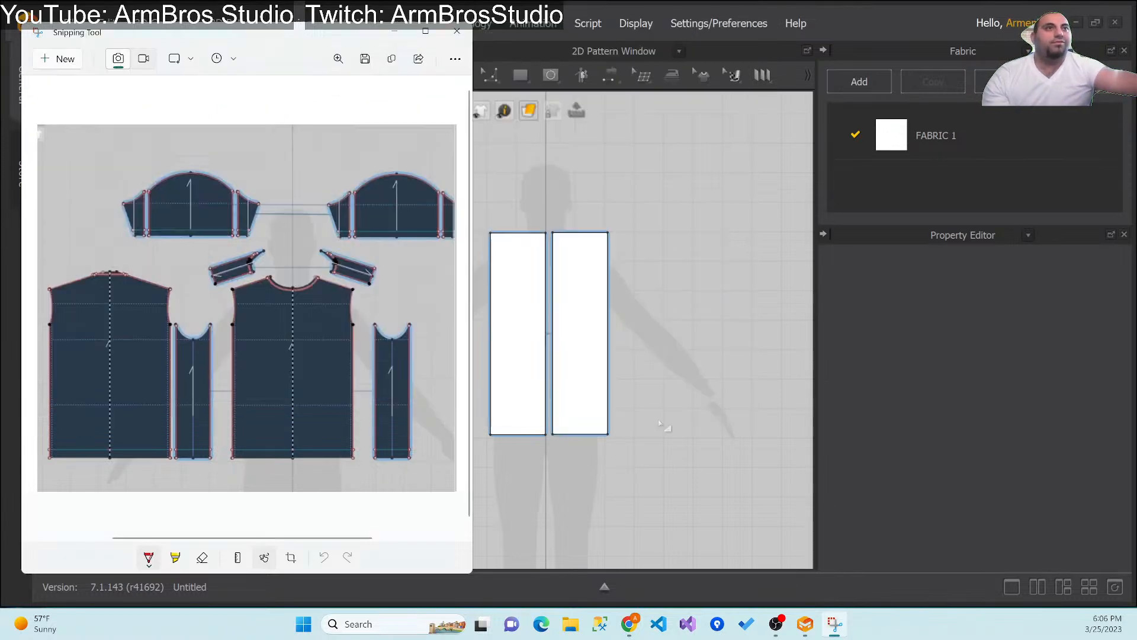
left_click_drag(315, 39, 0, 38)
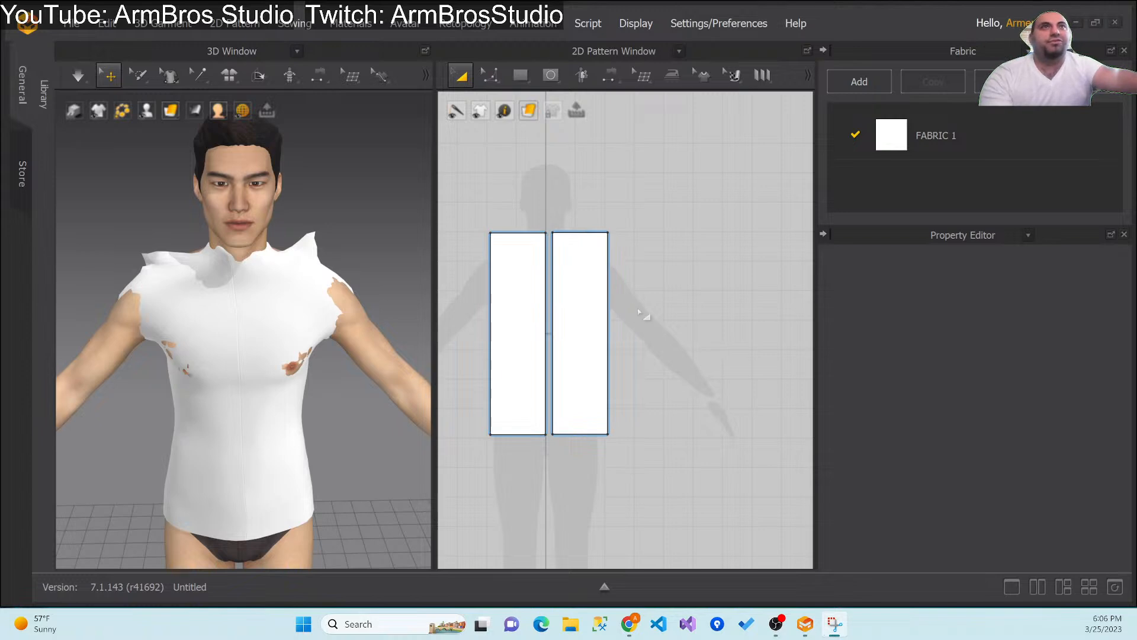
left_click(76, 75)
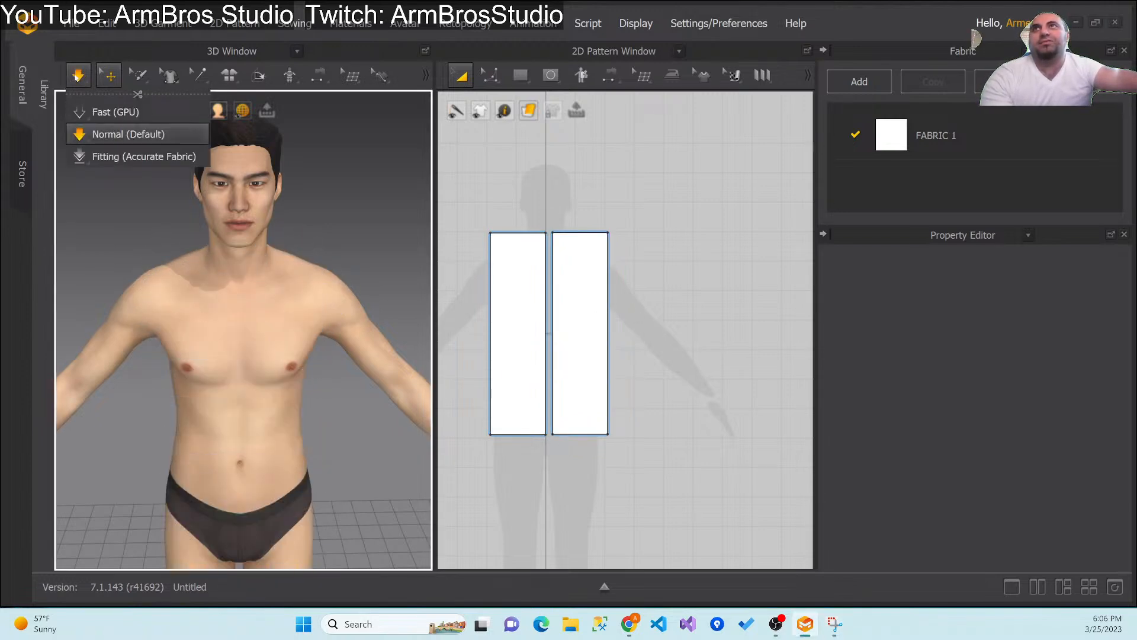
left_click(76, 75)
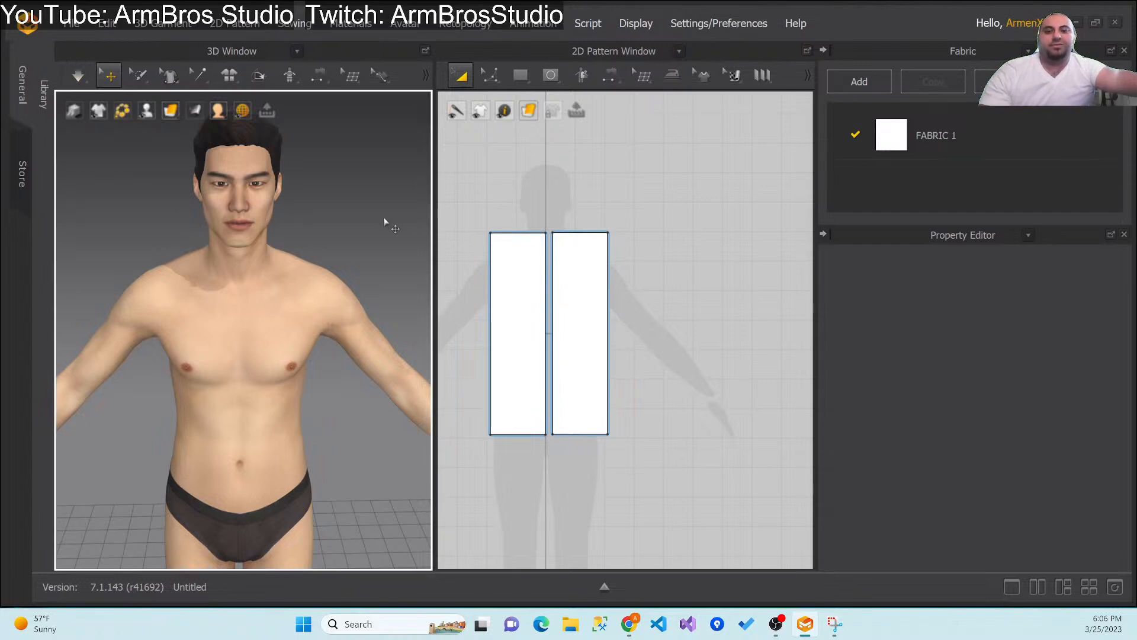
key("ctrl+z")
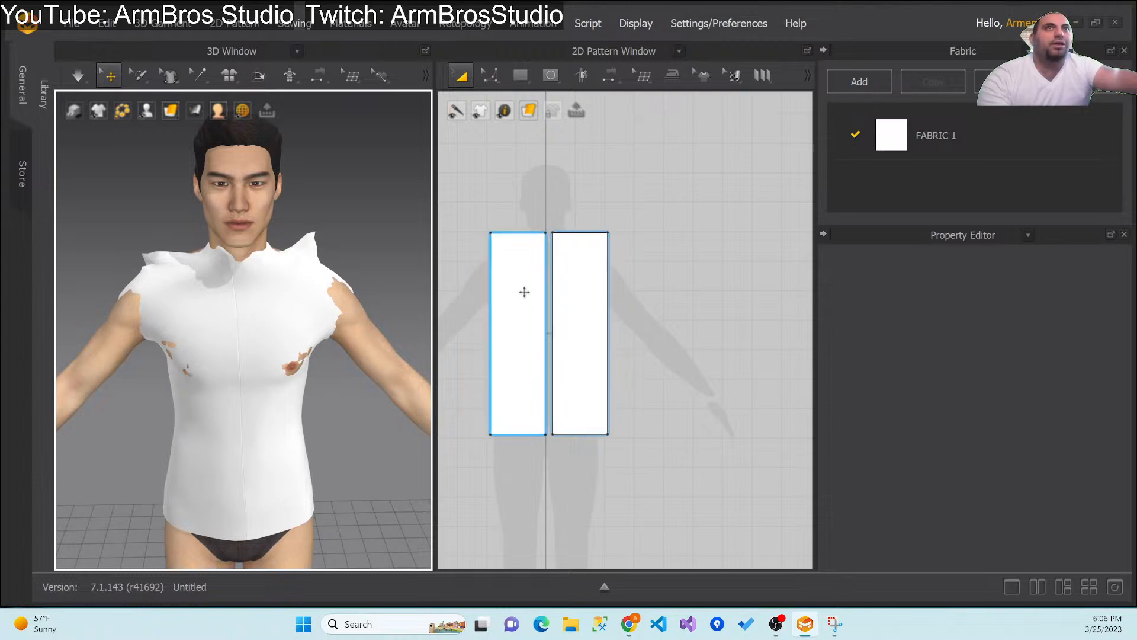
Step: Try to open a neckline by moving the front panels' inner upper corner and adding a curve point, and undo both edits
left_click(491, 75)
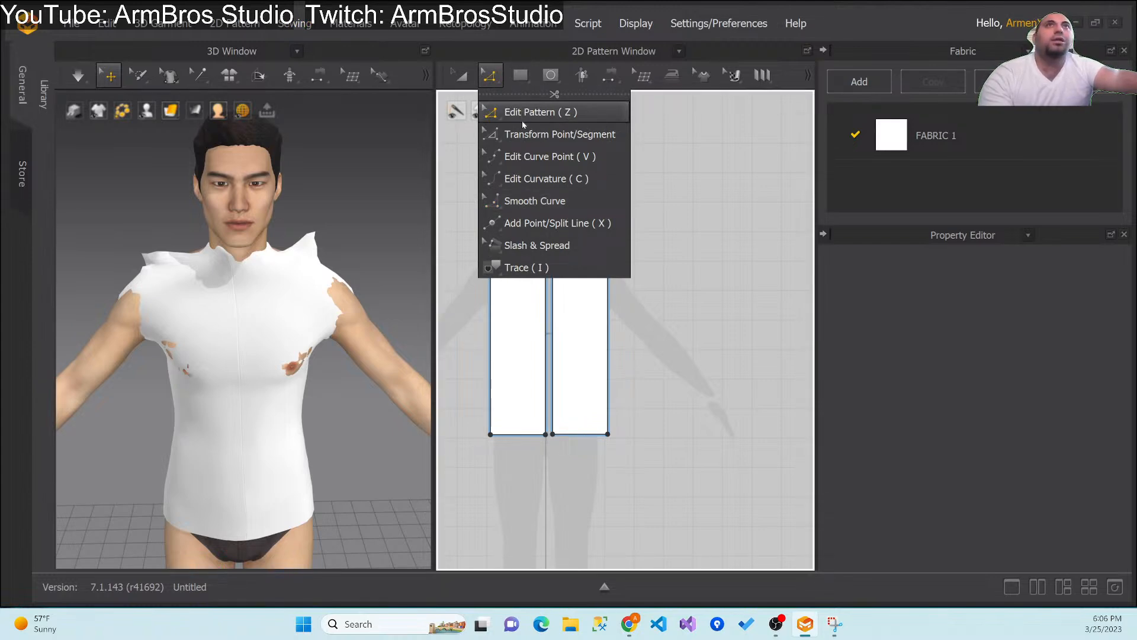
left_click(533, 156)
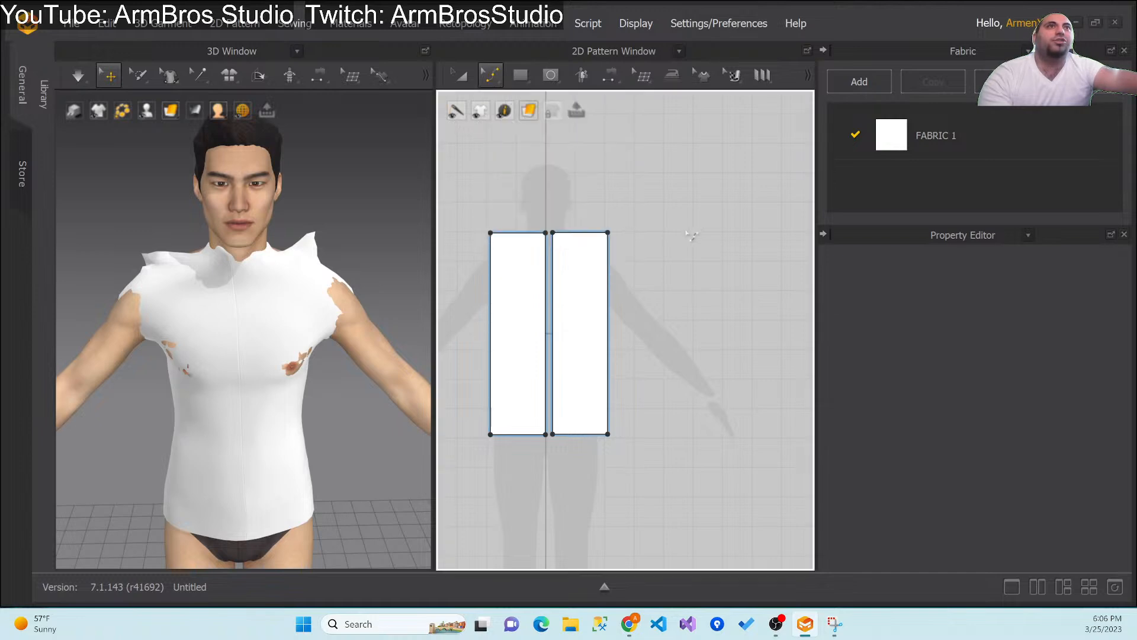
left_click_drag(546, 233, 530, 236)
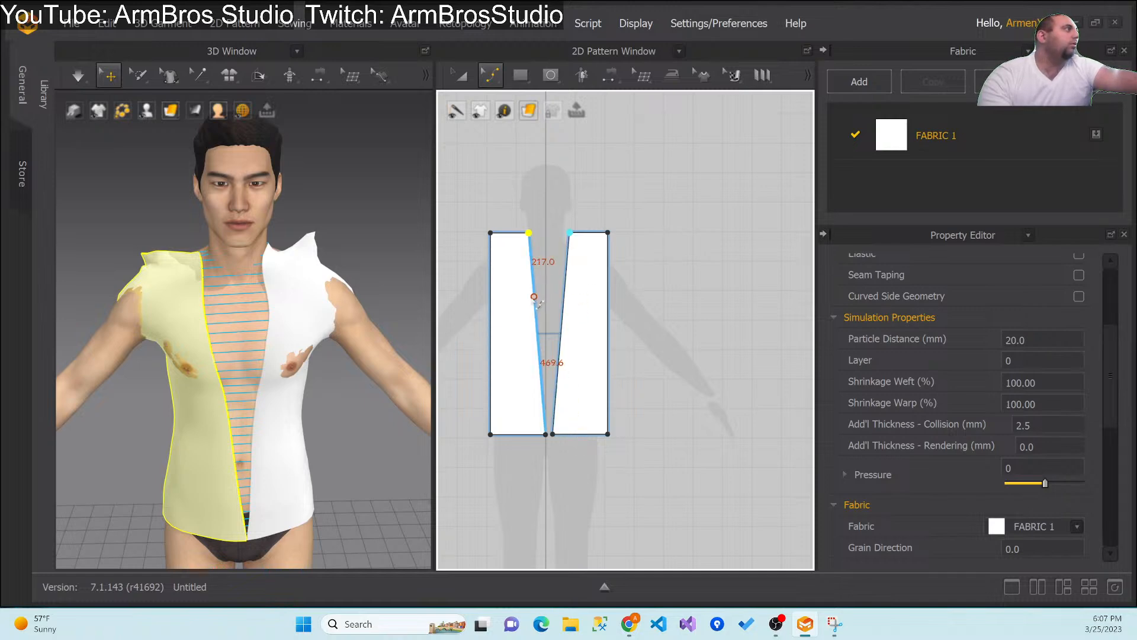
left_click(533, 259)
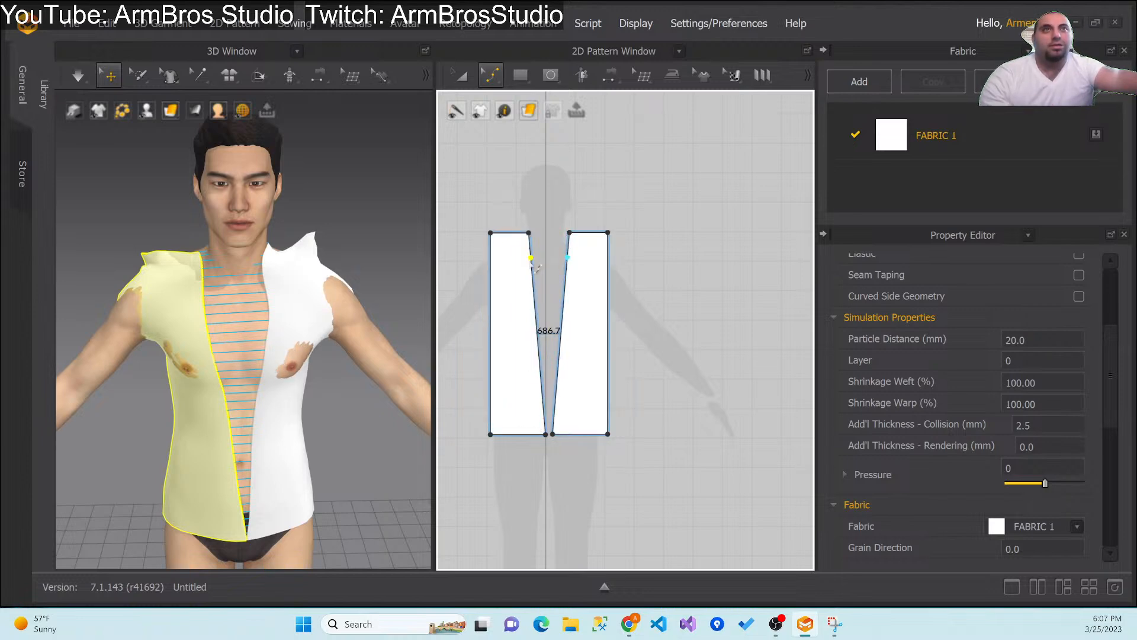
key("ctrl+z")
key("ctrl+z")
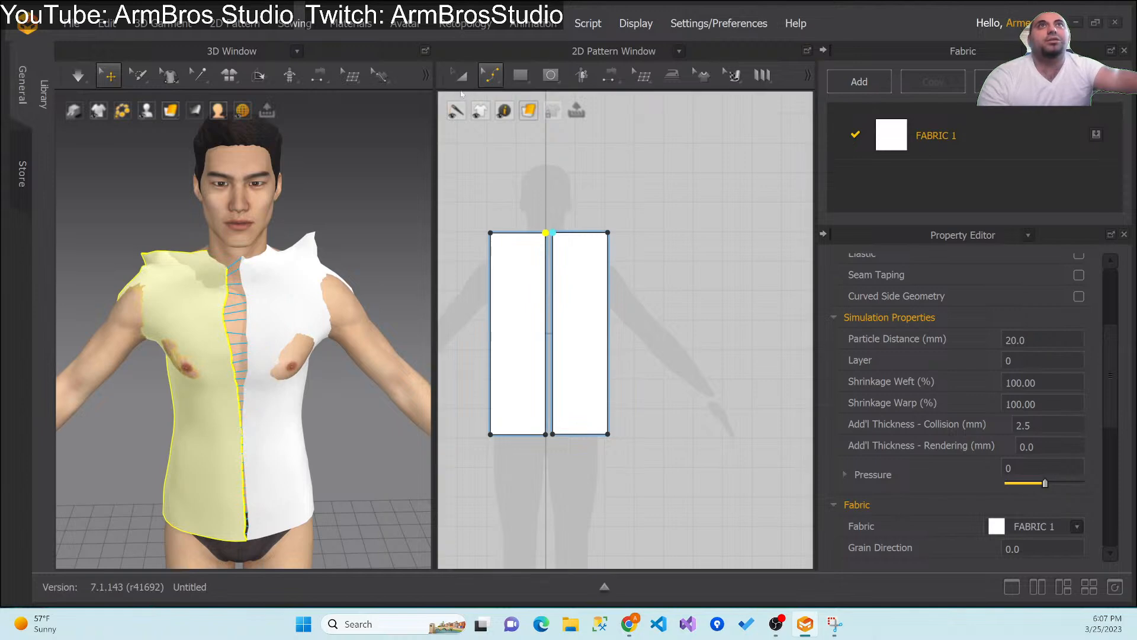
Step: Try to round the front panel's inner upper corner with Smooth Curve
left_click(501, 79)
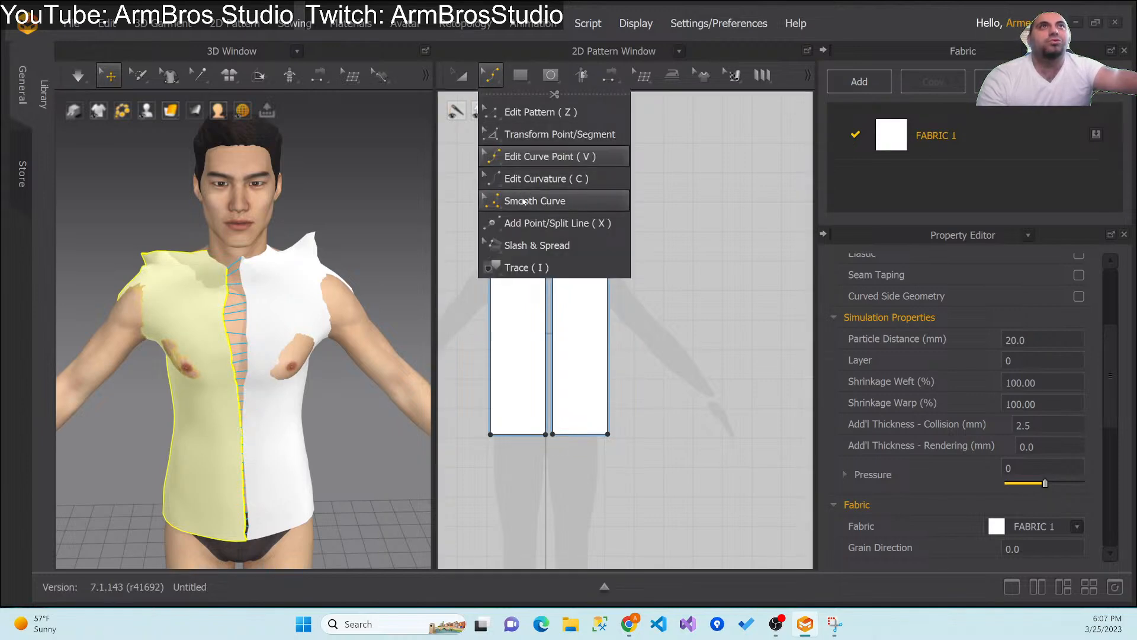
left_click(524, 201)
left_click_drag(546, 233, 524, 255)
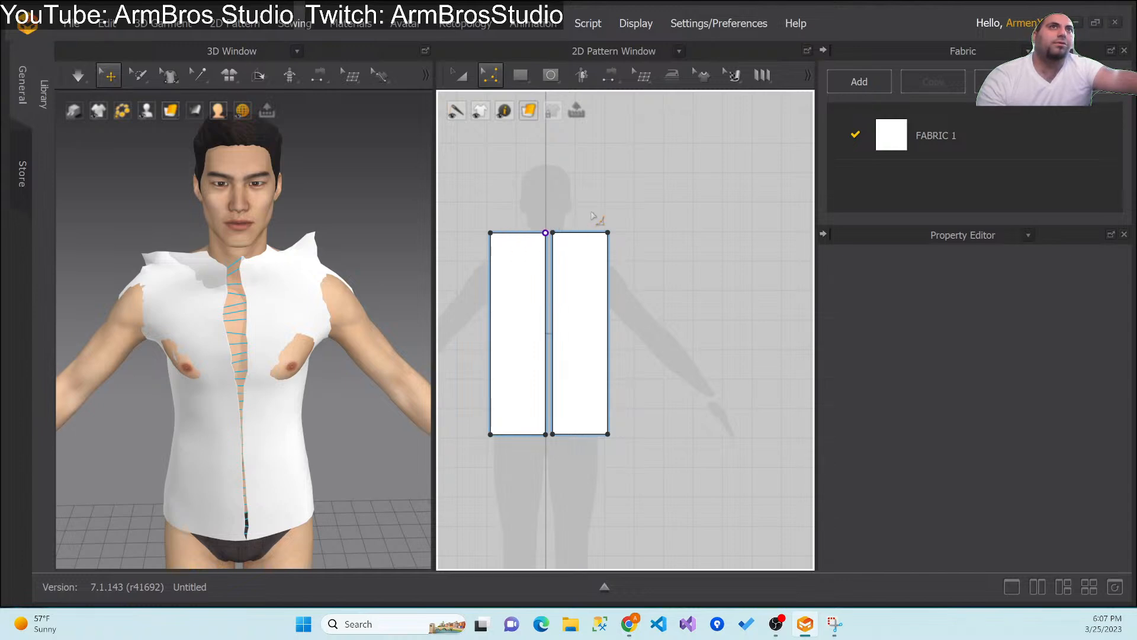
Step: Try to bend the front panel's upper edge with Edit Curvature and undo the change
left_click(497, 75)
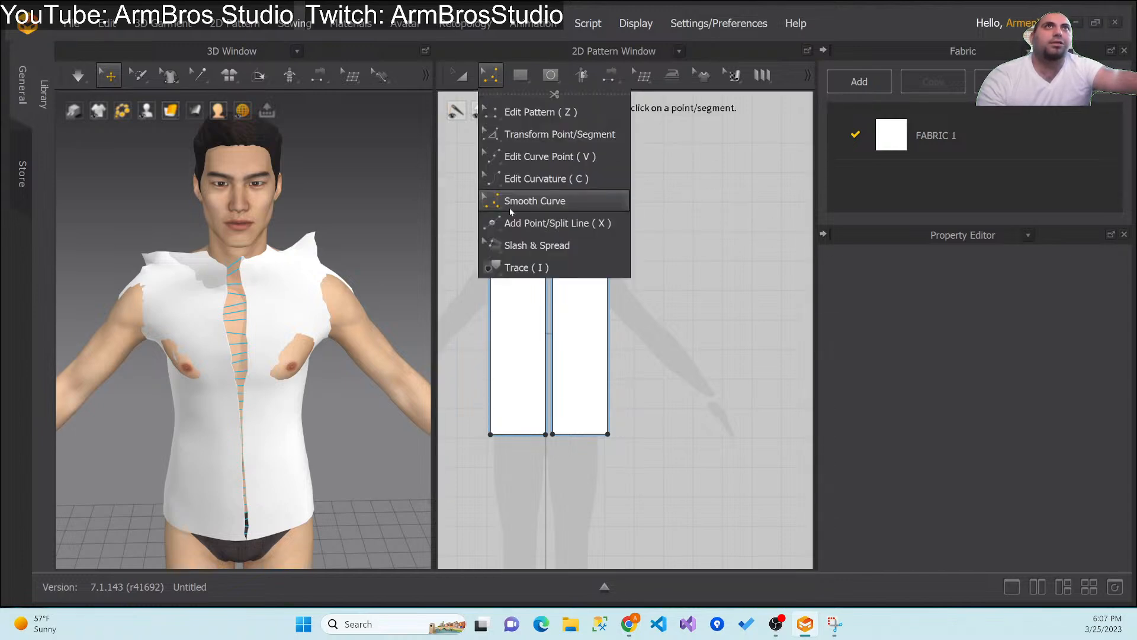
left_click(545, 181)
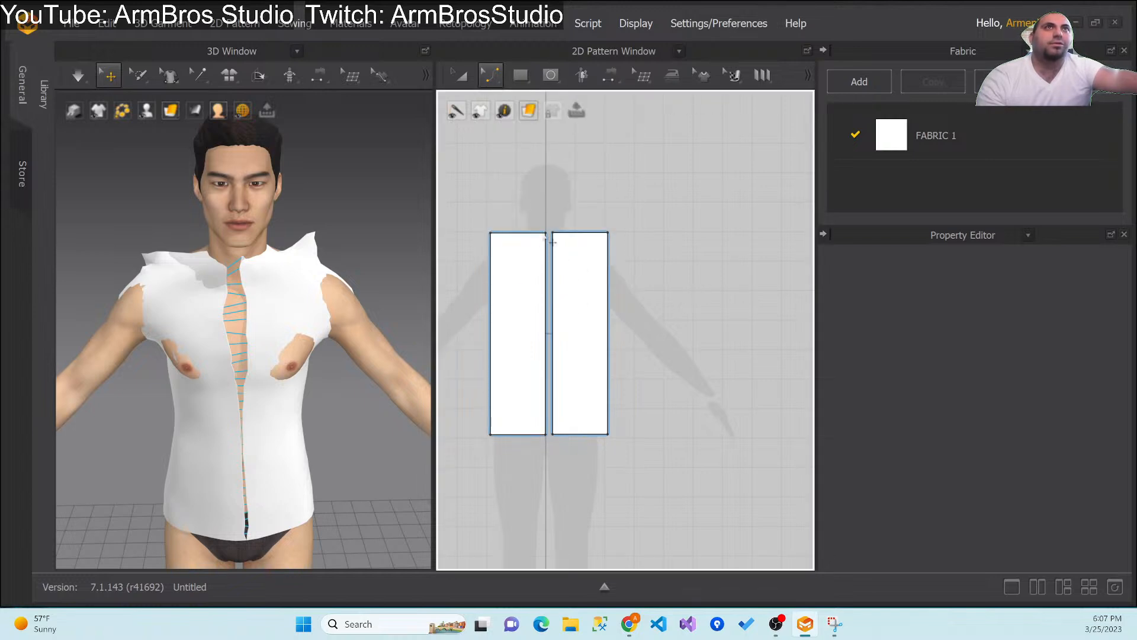
left_click_drag(522, 232, 525, 241)
key("ctrl+z")
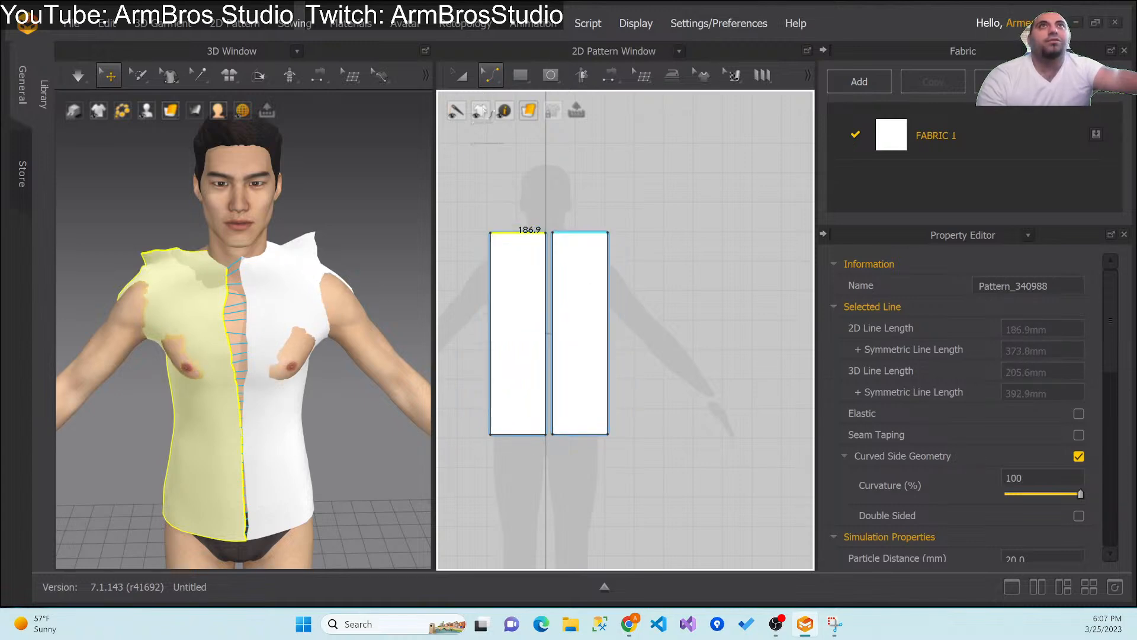
Step: Add curve points on the upper and center-front edges near the panel's inner corner and try to shape a neckline with them
left_click(490, 75)
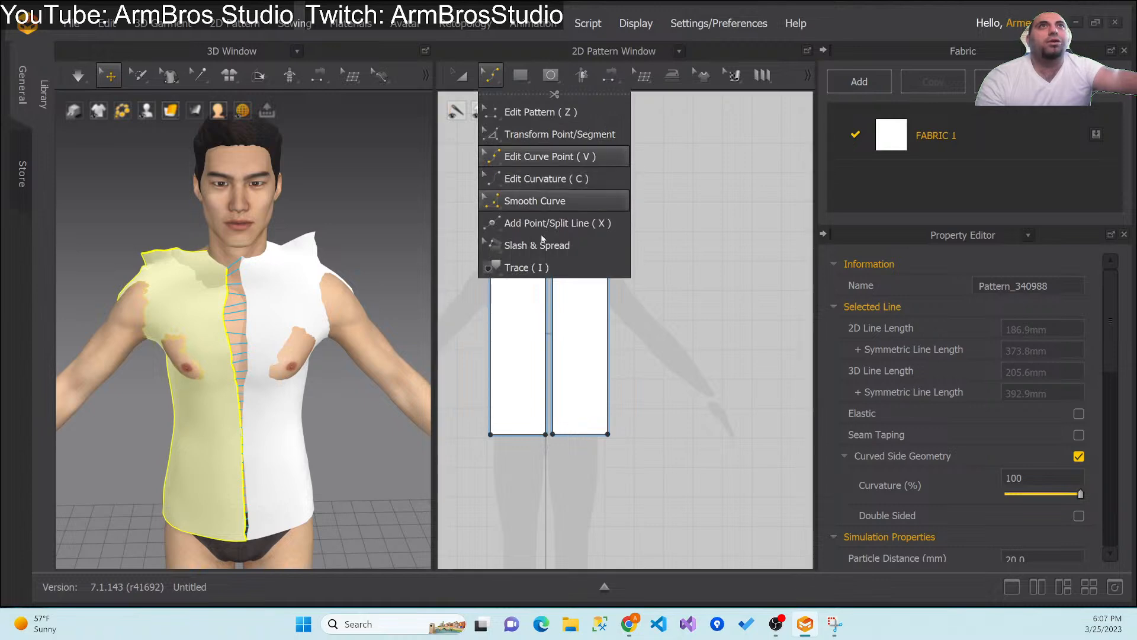
left_click(529, 201)
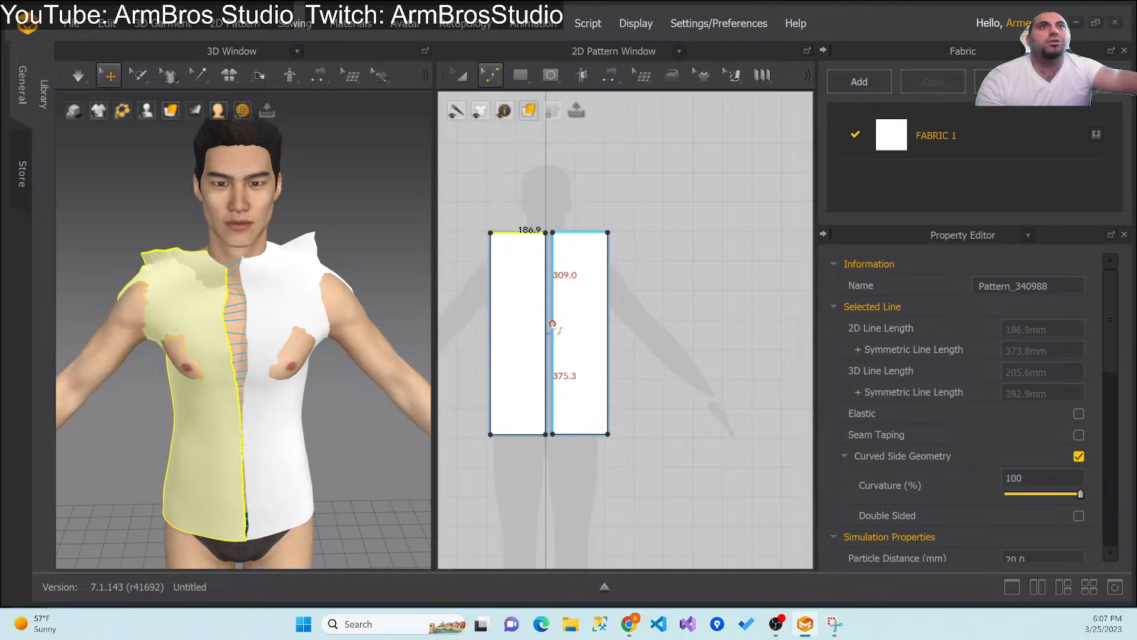
left_click(545, 251)
left_click(527, 233)
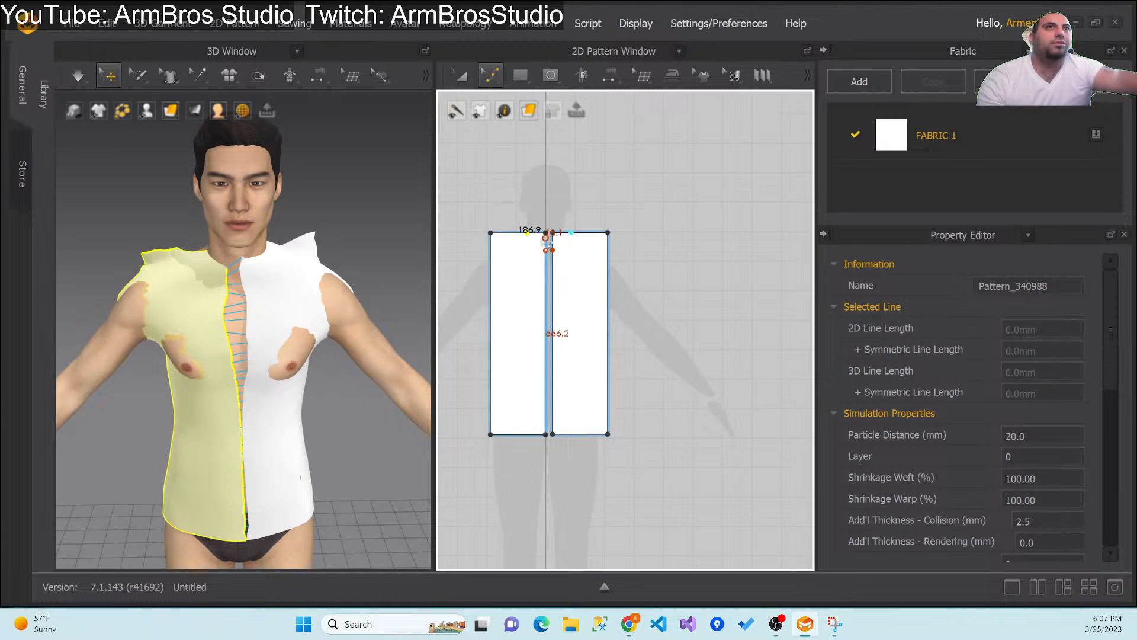
left_click(546, 249)
left_click_drag(538, 245, 535, 241)
left_click_drag(535, 243, 546, 234)
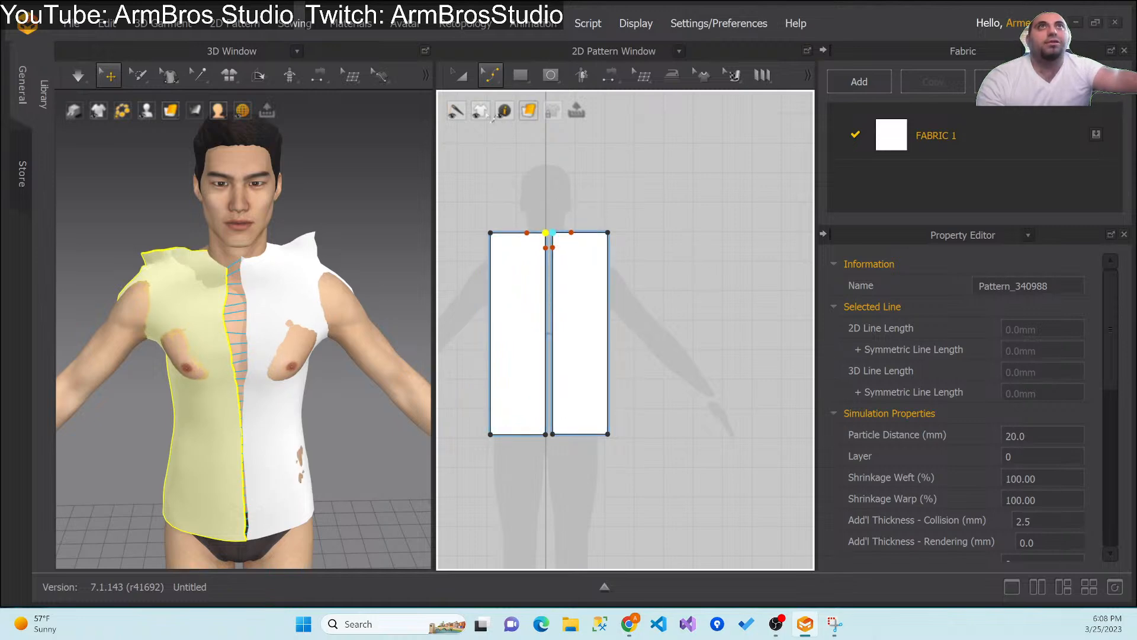
Step: Try to bend the front panel's center edge near the neckline with Edit Curvature
left_click(497, 80)
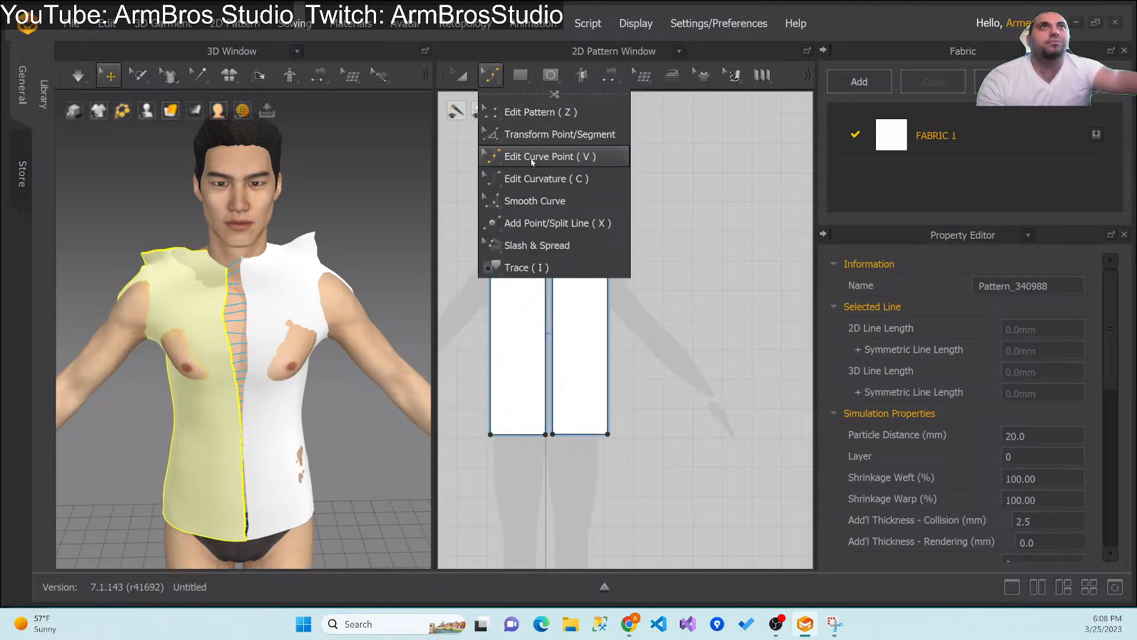
left_click(533, 178)
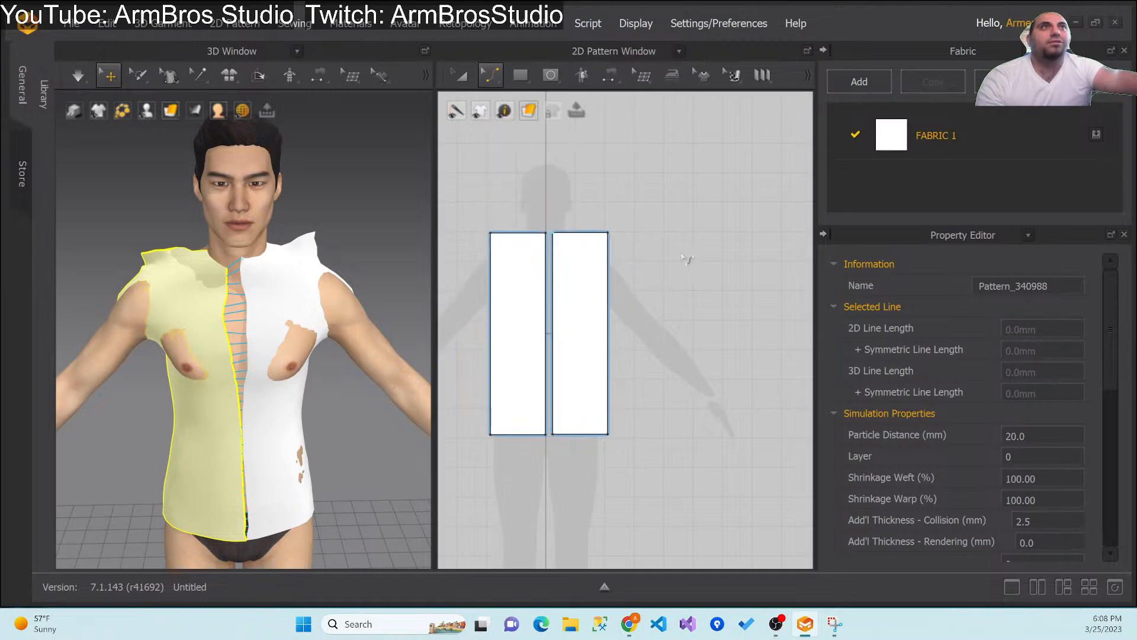
left_click(547, 240)
left_click_drag(546, 236, 546, 235)
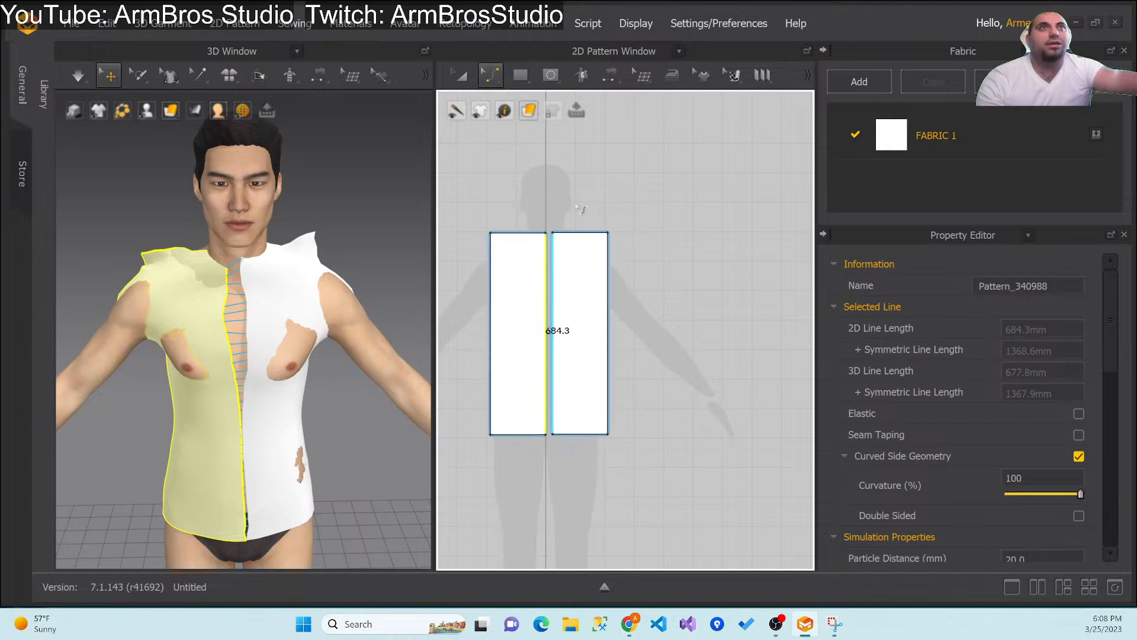
Step: Try to pull the upper edge's curve point down toward the shoulder with Edit Curve Point and undo the change
left_click(490, 75)
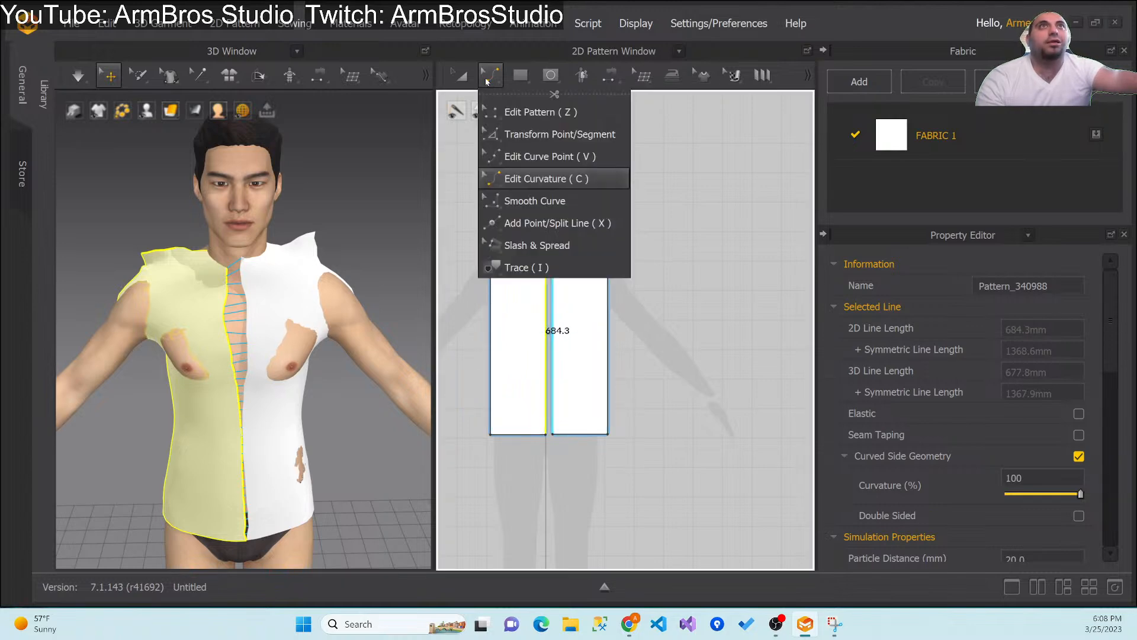
left_click(541, 156)
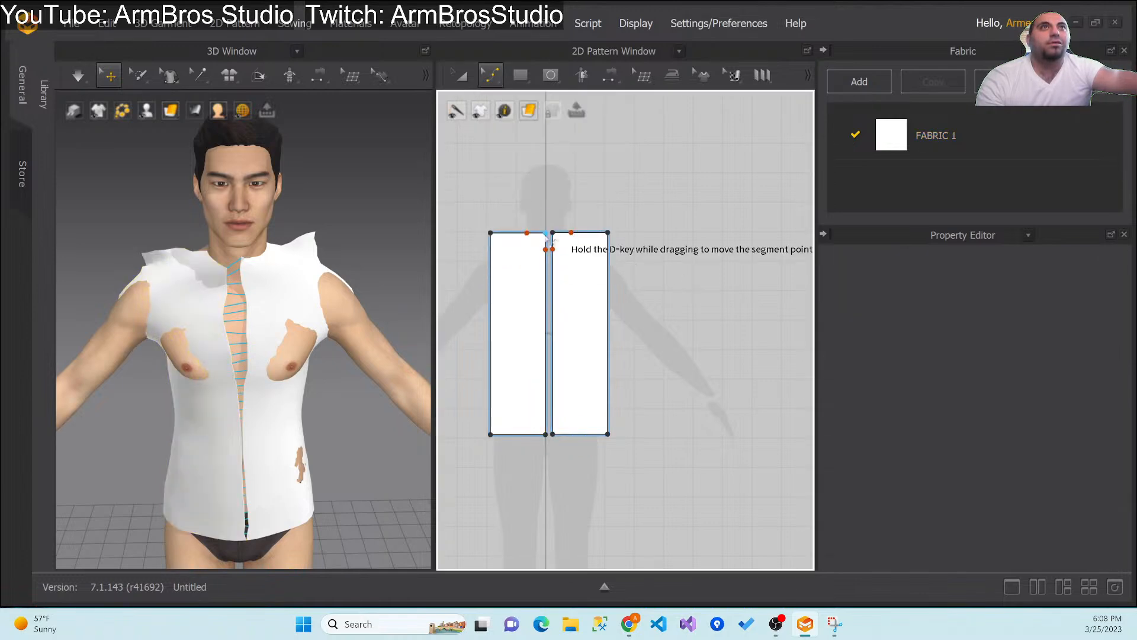
mouse_move(529, 234)
left_mouse_down()
mouse_move(541, 234)
mouse_move(551, 257)
mouse_move(571, 243)
mouse_move(514, 239)
left_mouse_up()
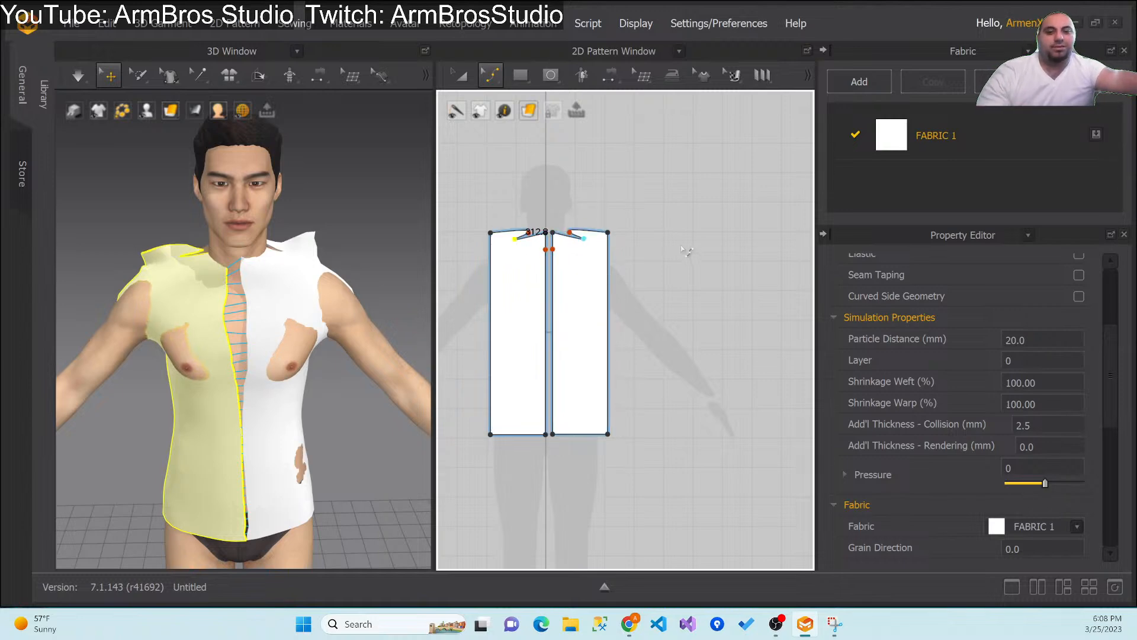
key("ctrl+z")
Step: Delete both front panels from the 2D pattern
key("a")
left_click(584, 338)
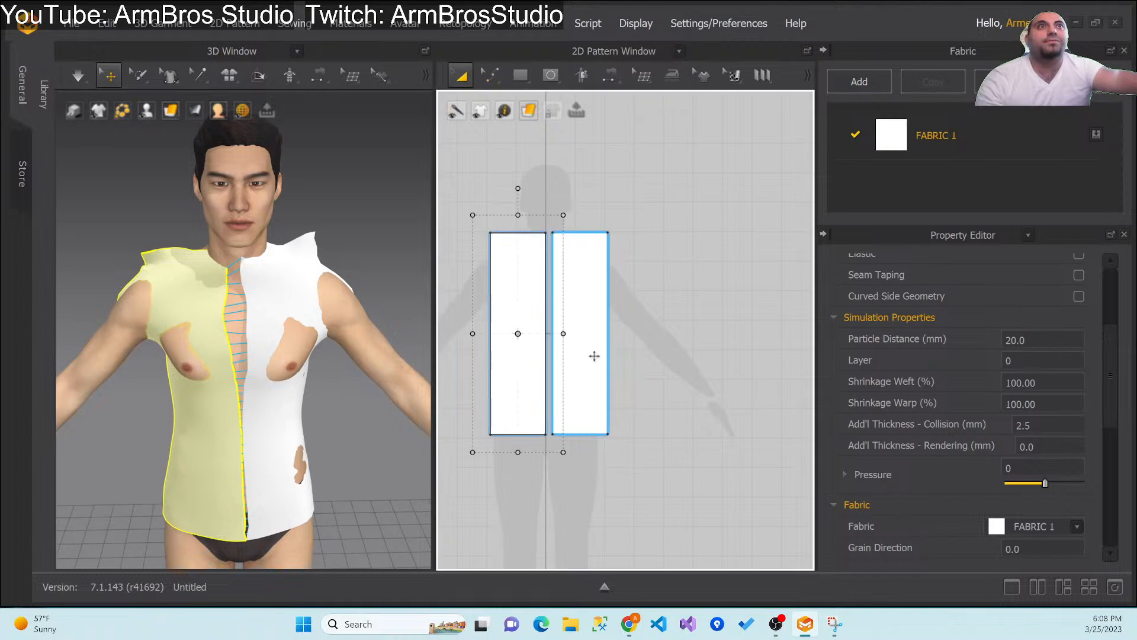
key("Delete")
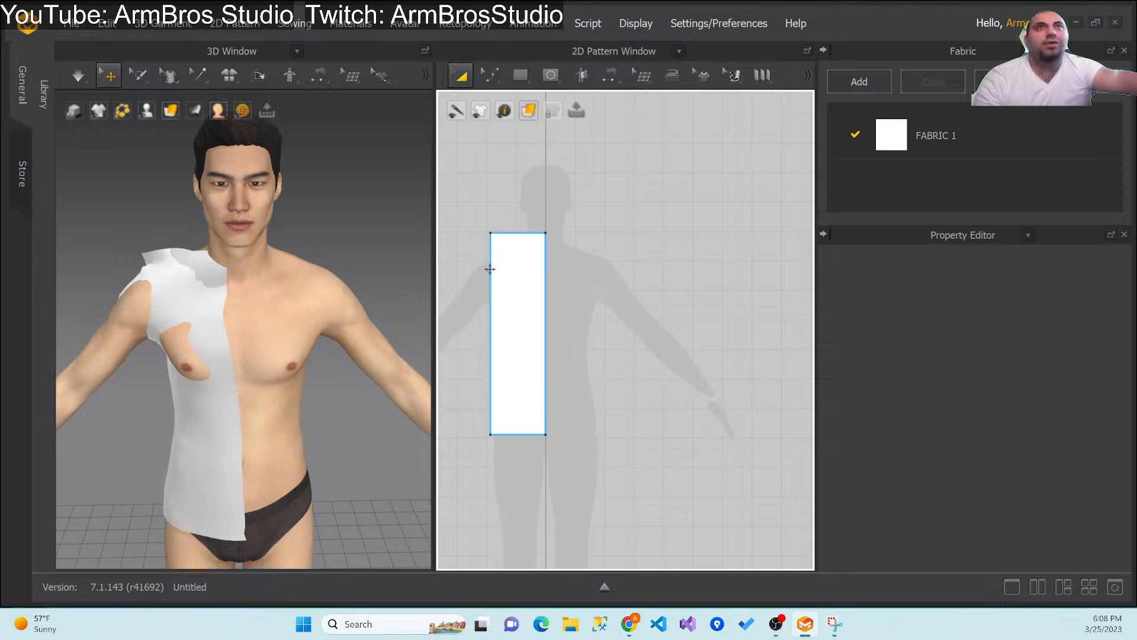
left_click(504, 256)
key("Delete")
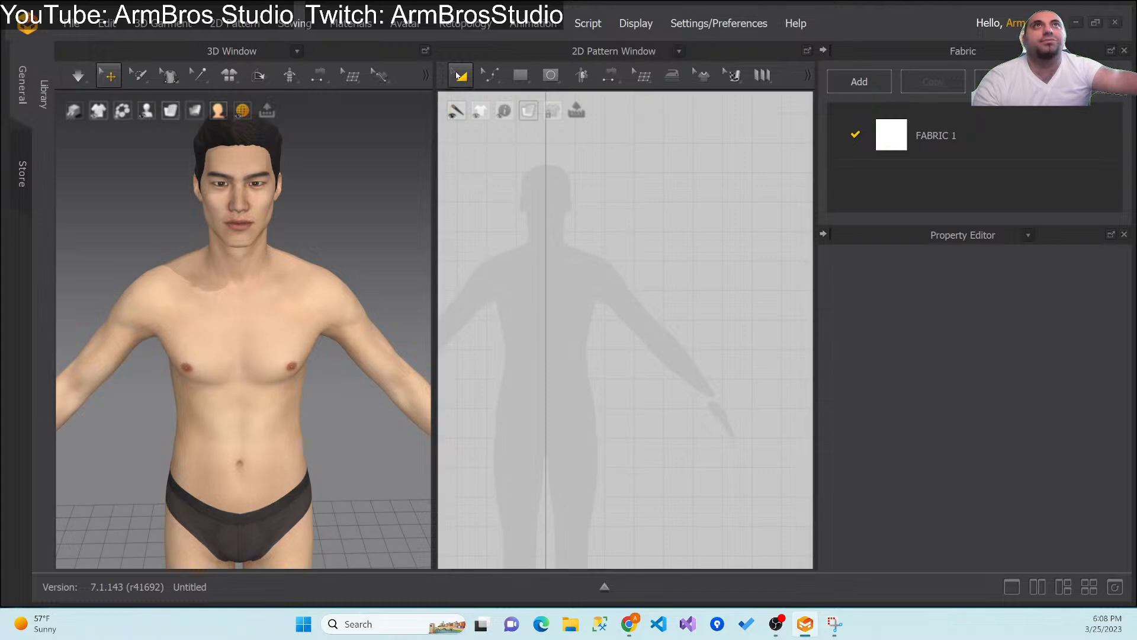
left_click(491, 74)
left_click(520, 112)
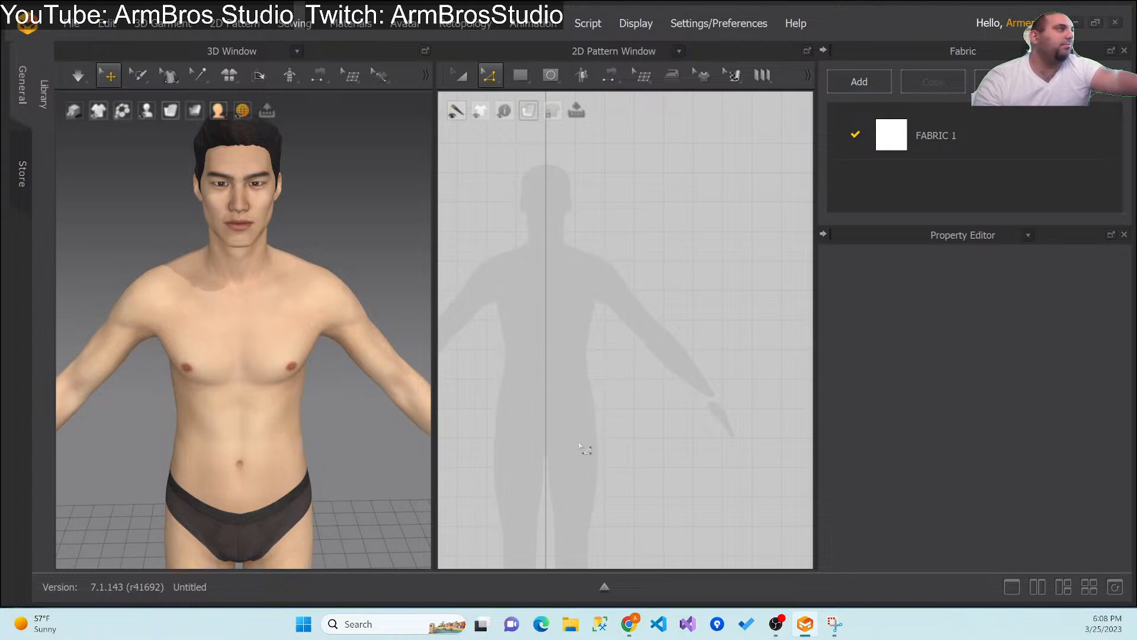
left_click(496, 440)
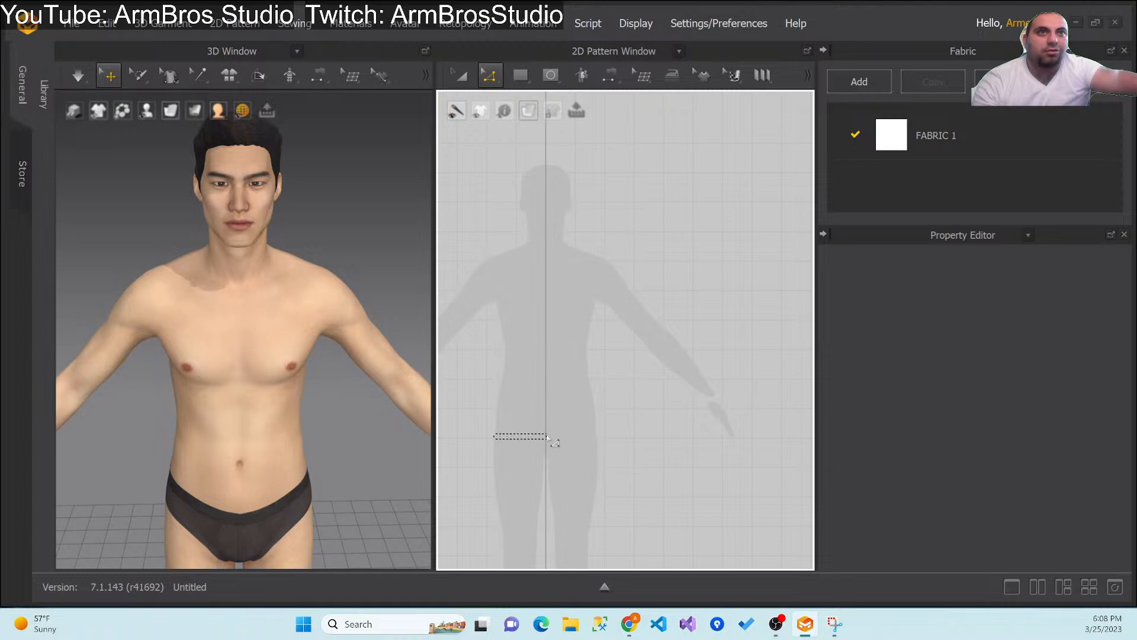
left_click(490, 76)
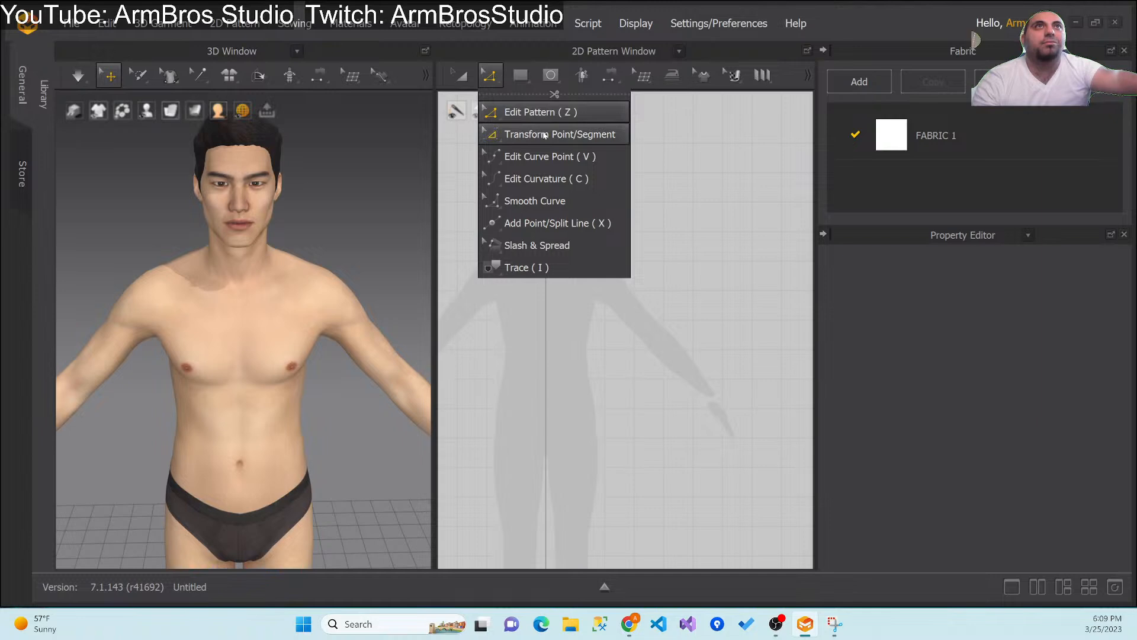
left_click(464, 76)
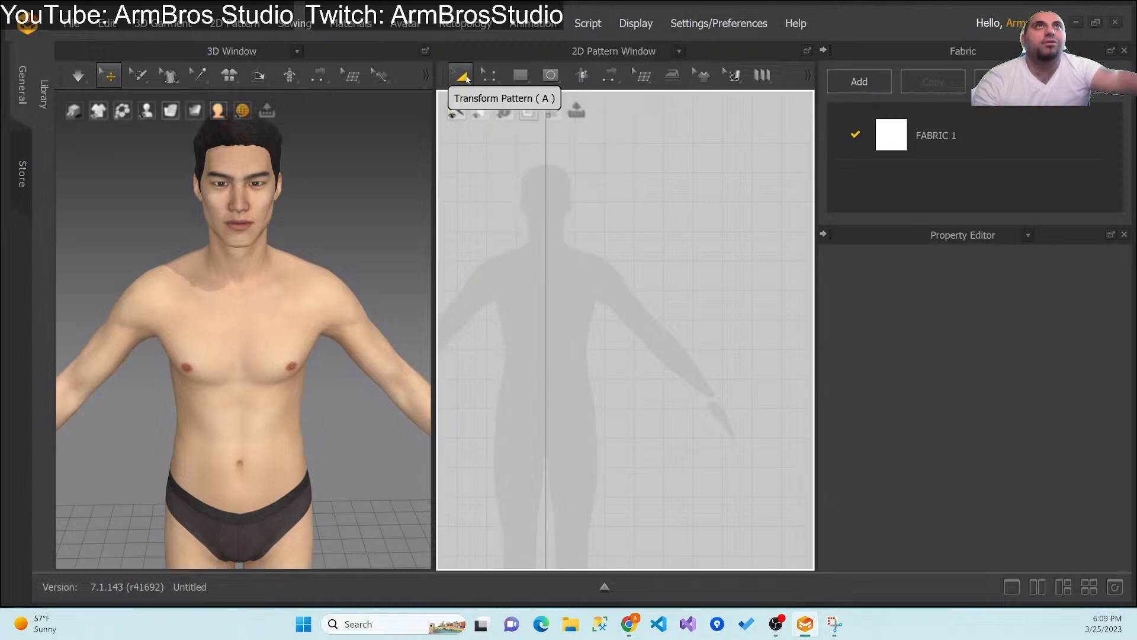
left_click(490, 75)
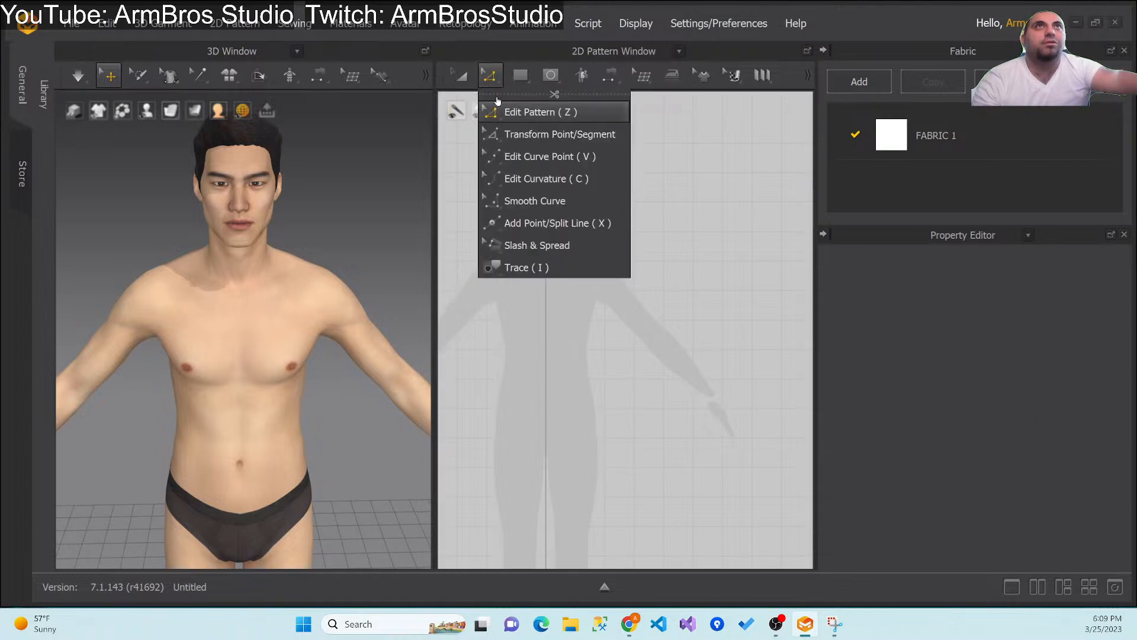
left_click(523, 134)
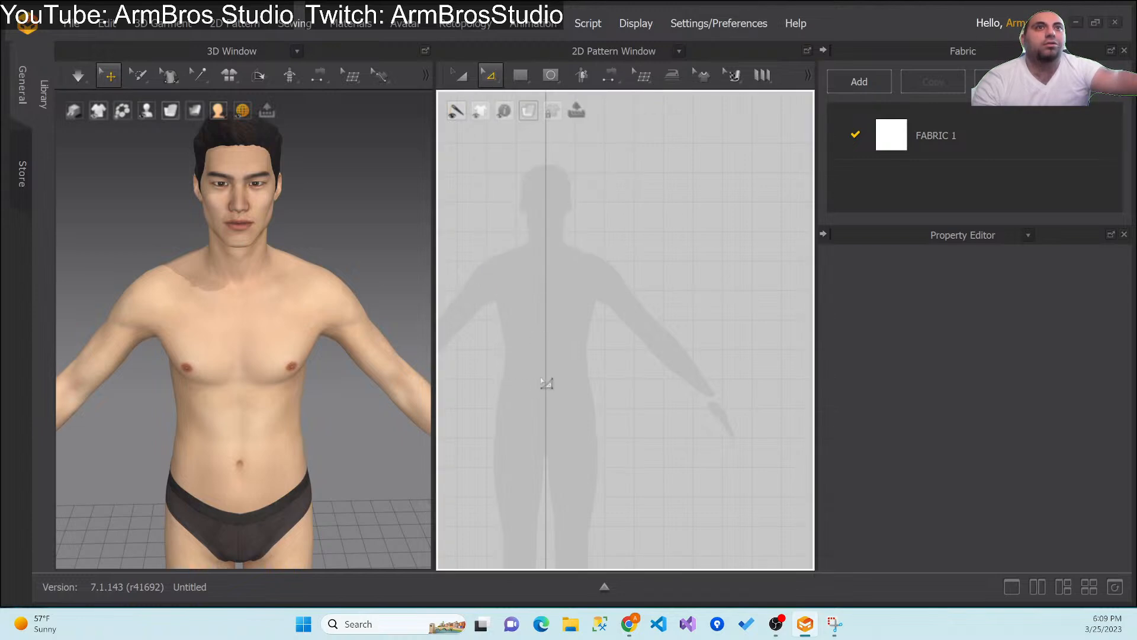
left_click_drag(540, 374, 540, 269)
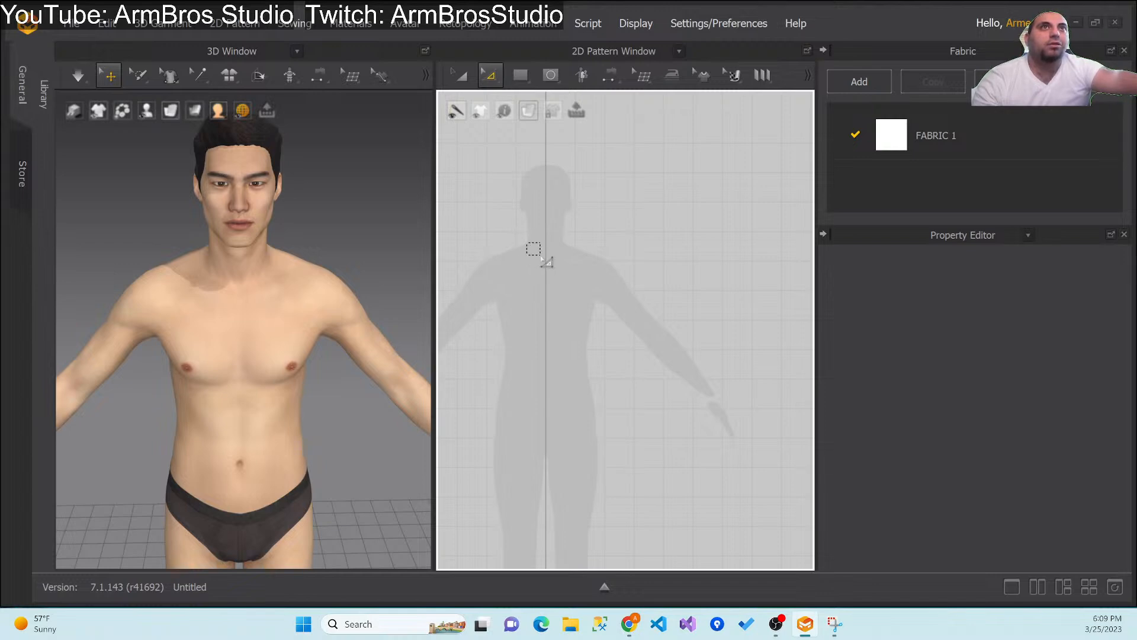
left_click(540, 262)
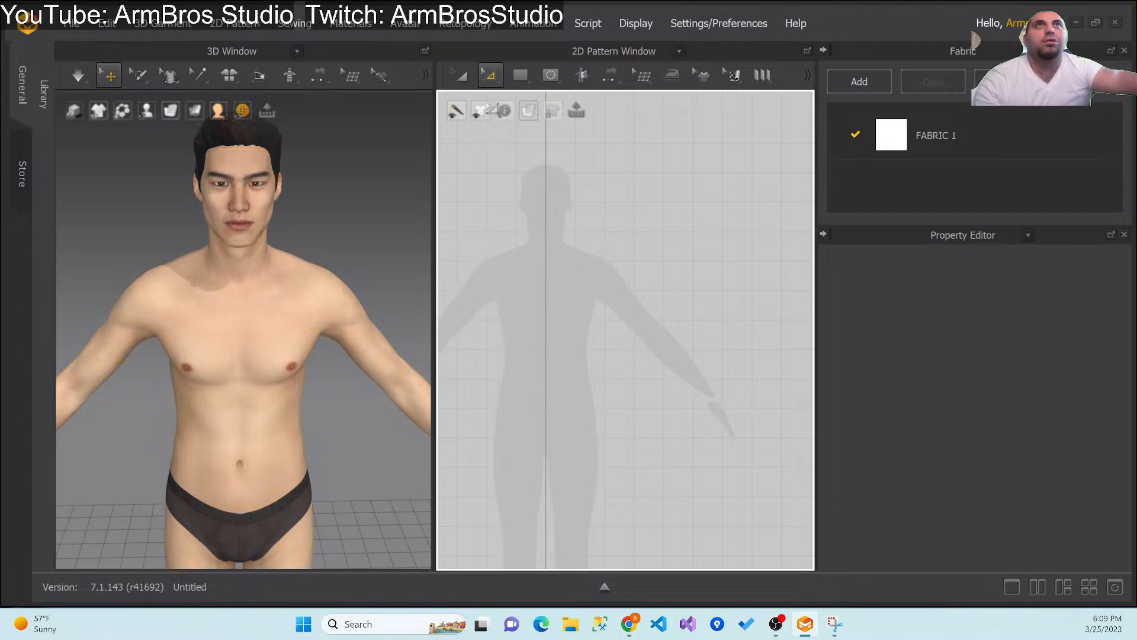
left_click(491, 75)
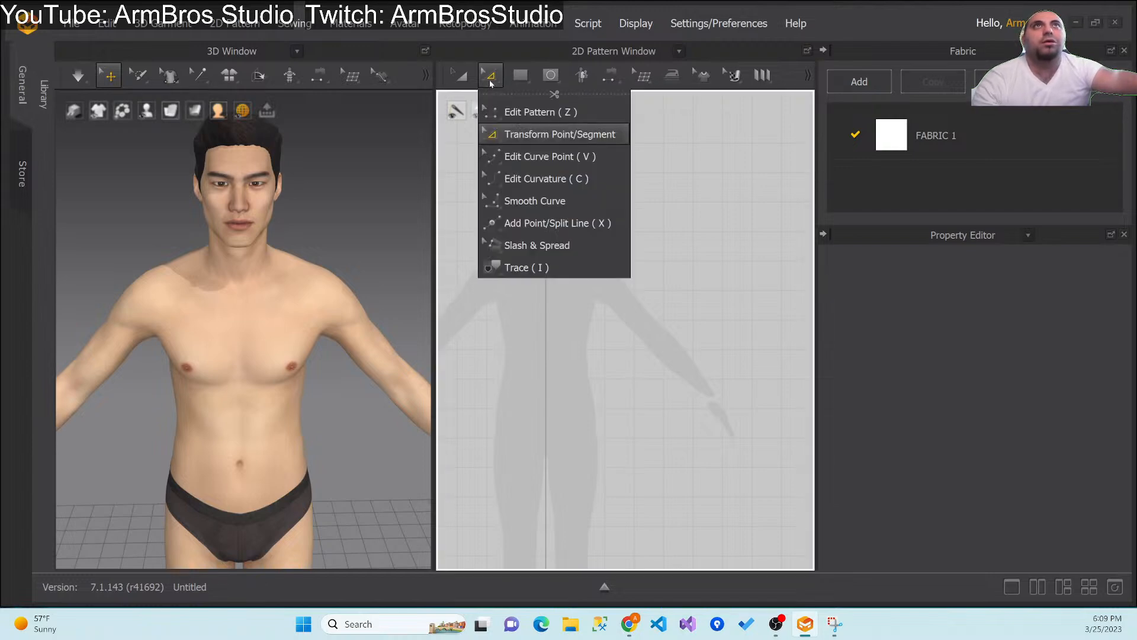
left_click(527, 222)
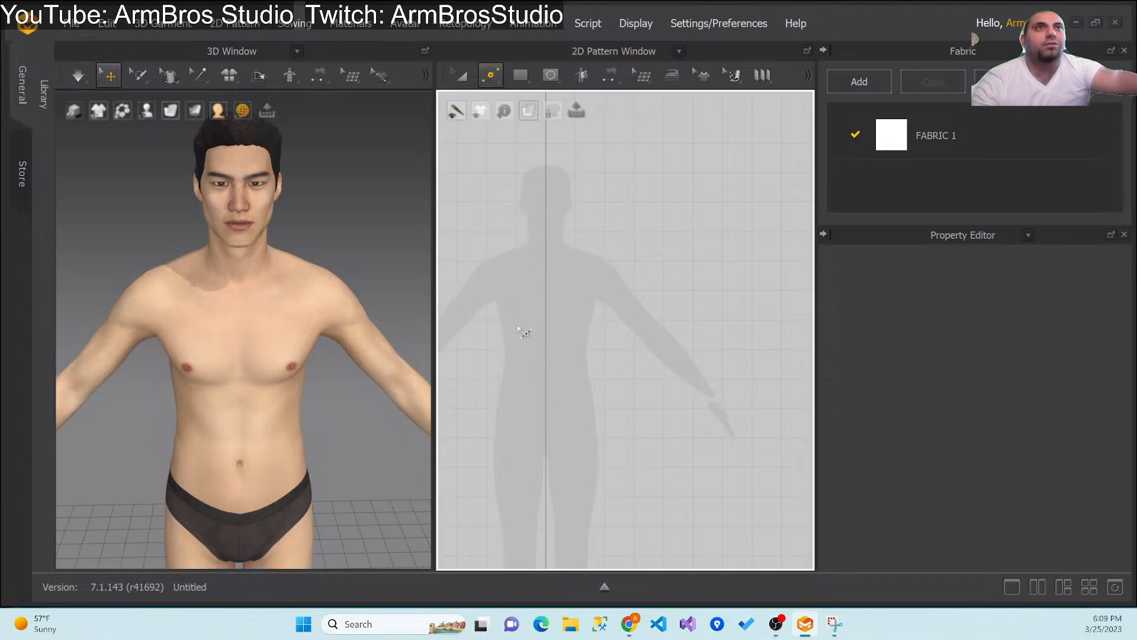
left_click(485, 82)
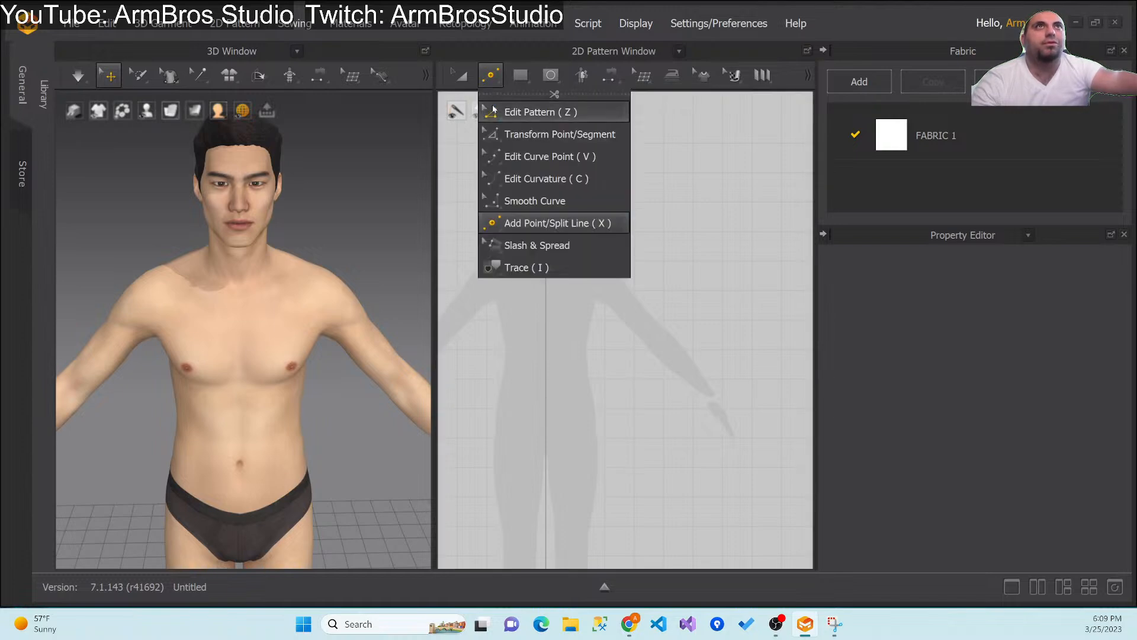
Step: Try to outline a half-front panel over the avatar silhouette with Edit Pattern, from the neck around the shoulder, side and hem
left_click(508, 248)
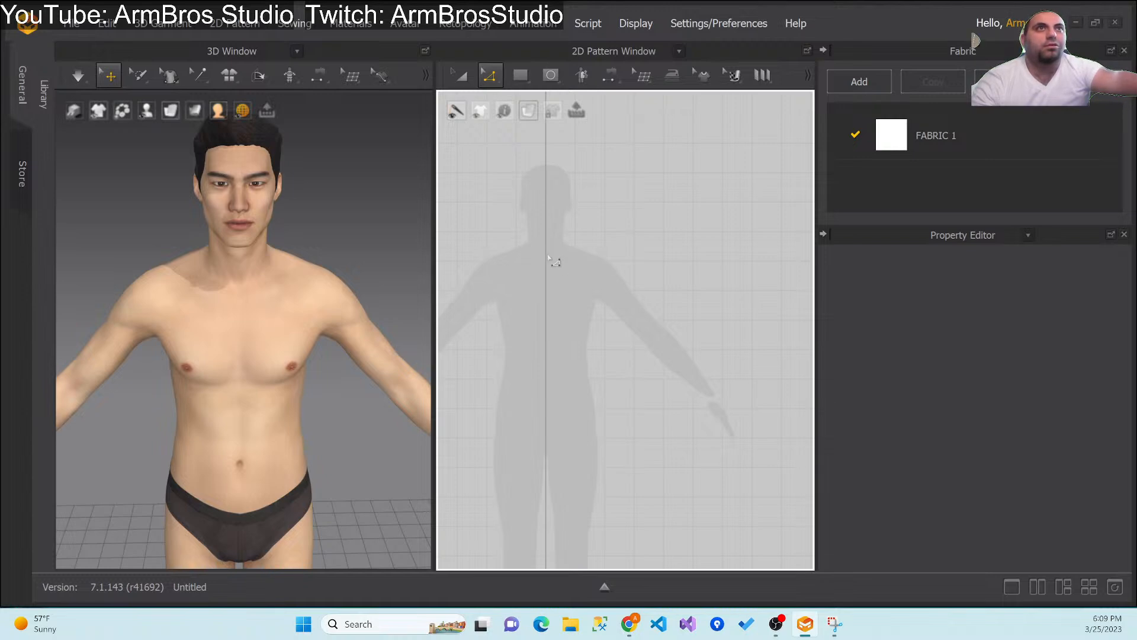
left_click_drag(547, 256, 524, 249)
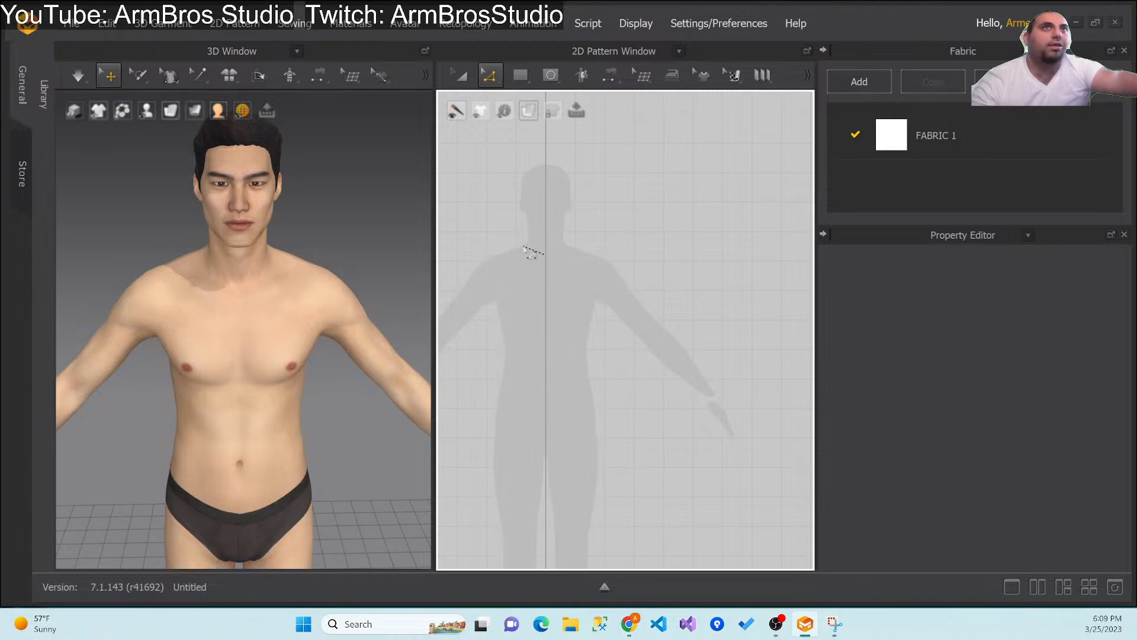
left_click_drag(525, 247, 527, 246)
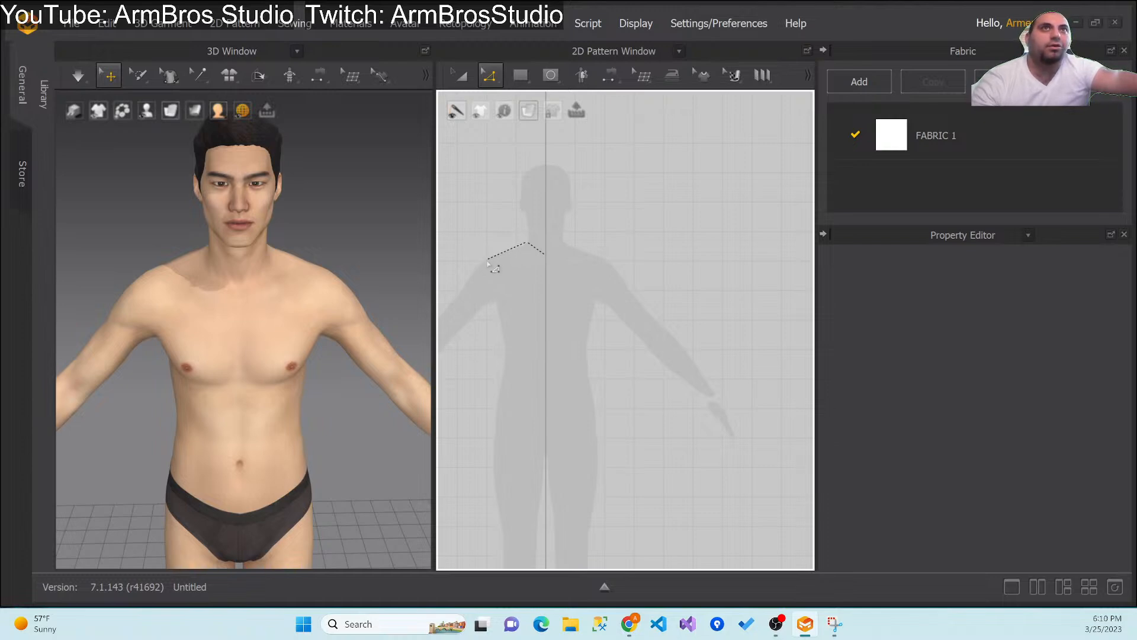
left_click(487, 259)
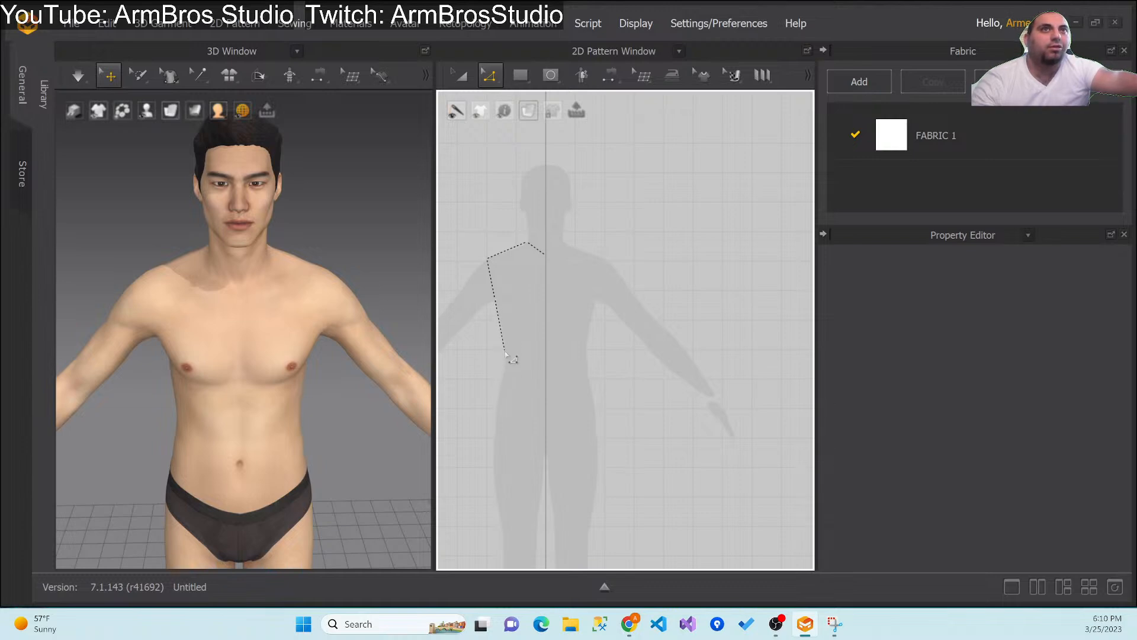
left_click(497, 409)
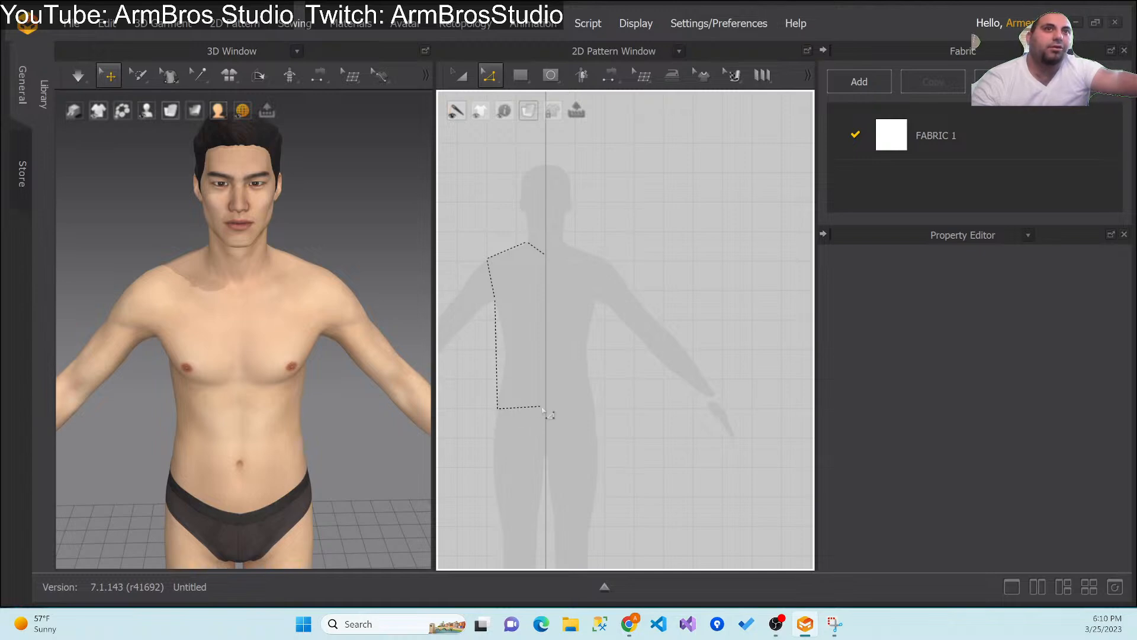
left_click(546, 408)
left_click(545, 258)
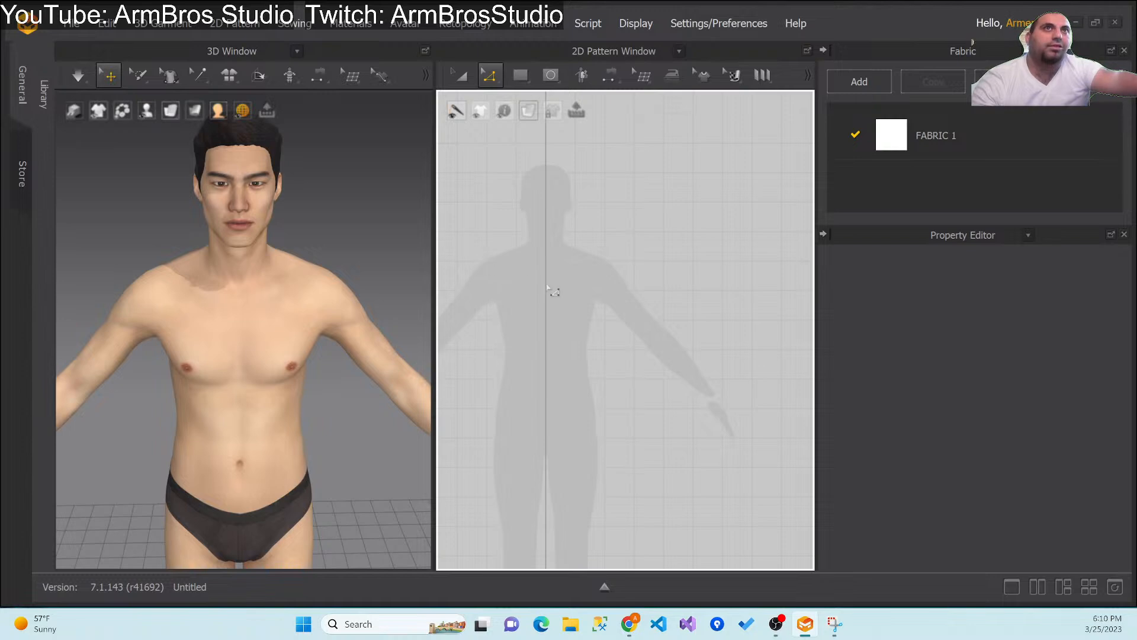
left_click(481, 79)
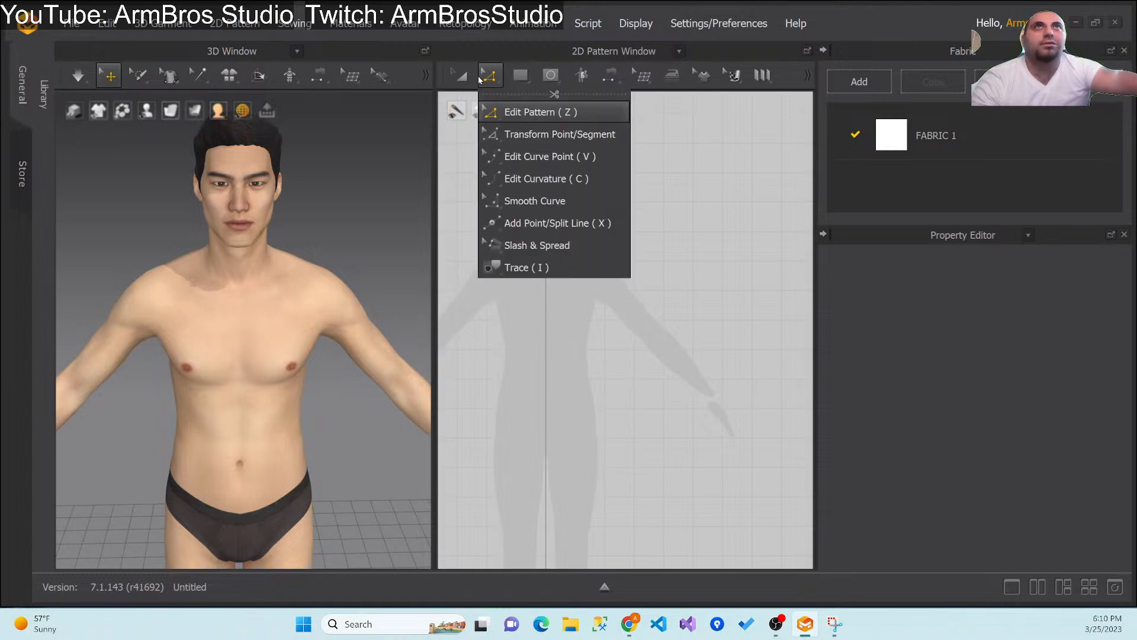
Step: Draw a half-front polygon left of the center line, with center front about 503 mm, hem 167, side 362, armhole 145, shoulder 151 and neck 90
left_click(522, 78)
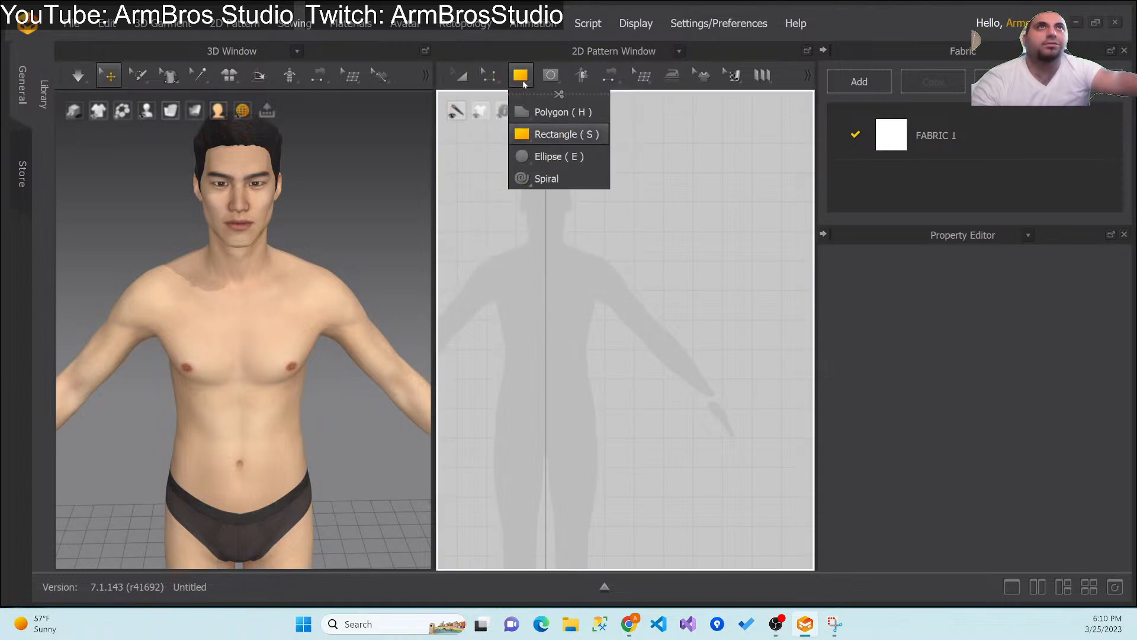
left_click(554, 111)
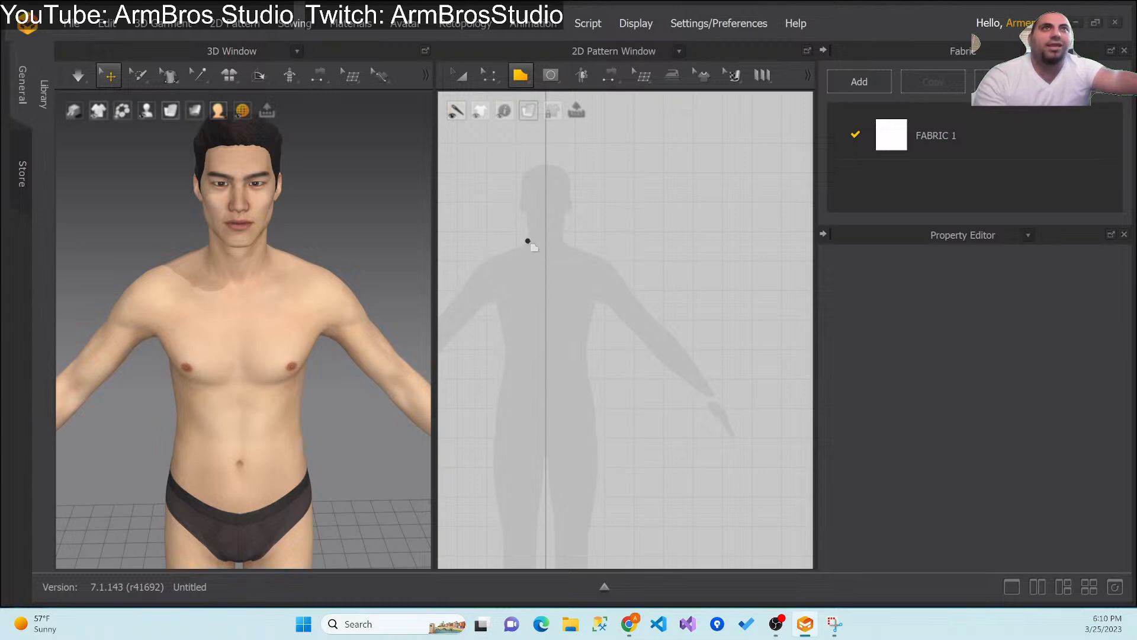
left_click(528, 241)
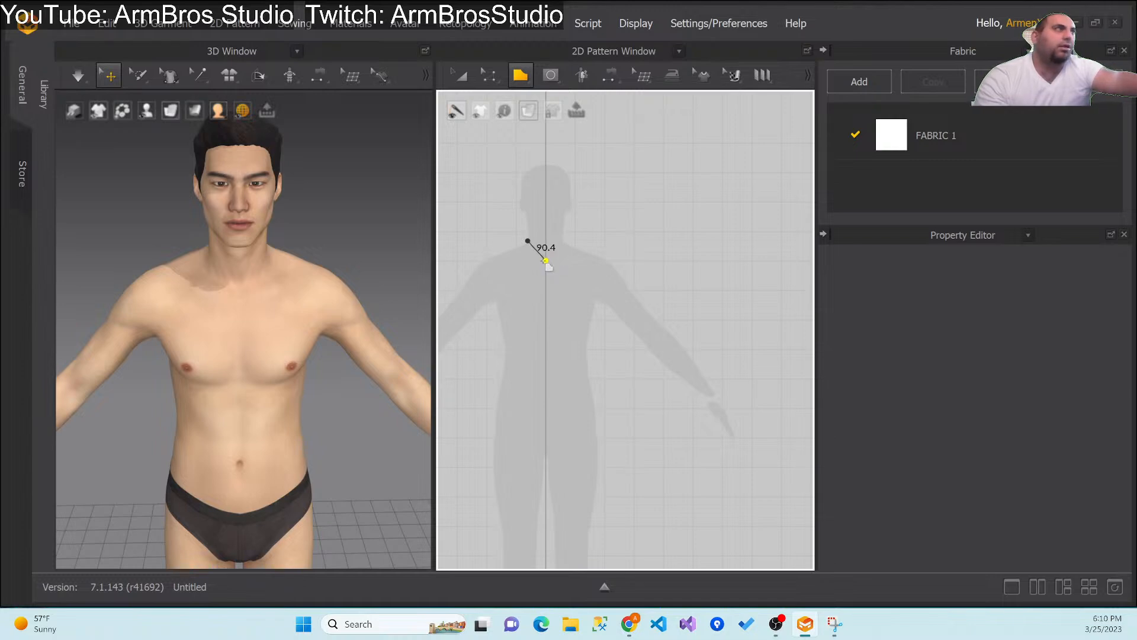
left_click(545, 260)
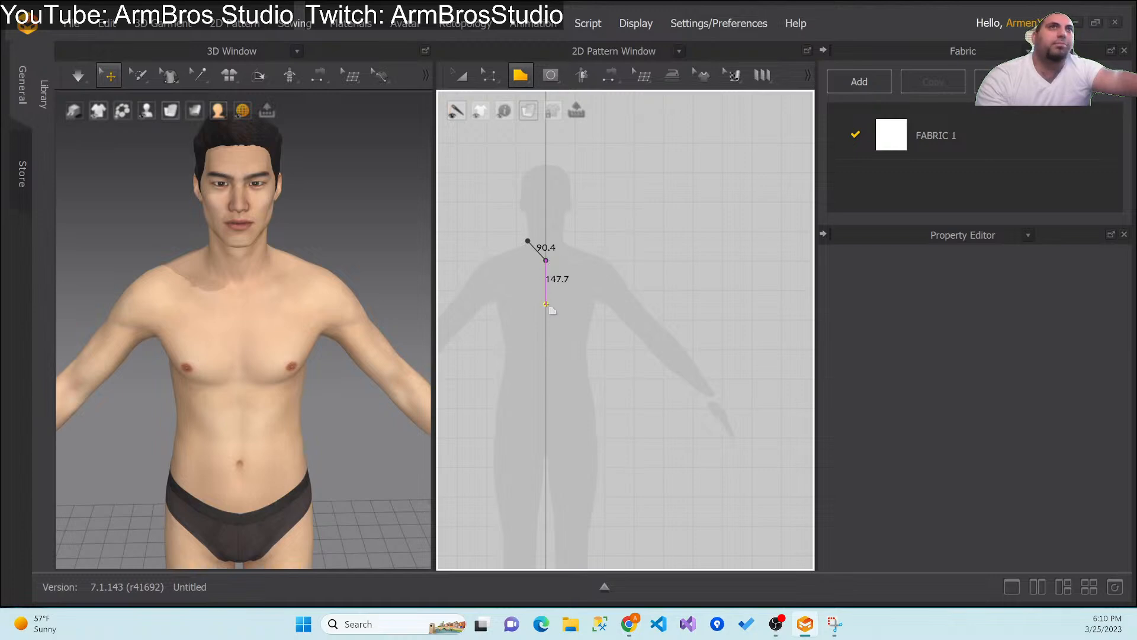
left_click(546, 409)
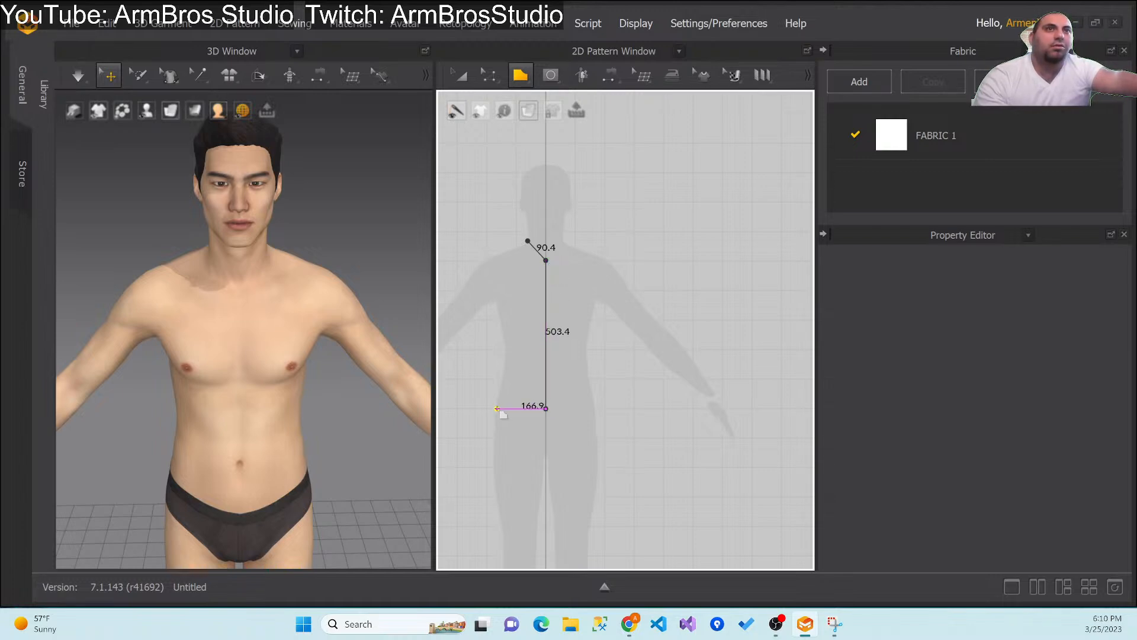
left_click(496, 409)
left_click(504, 323)
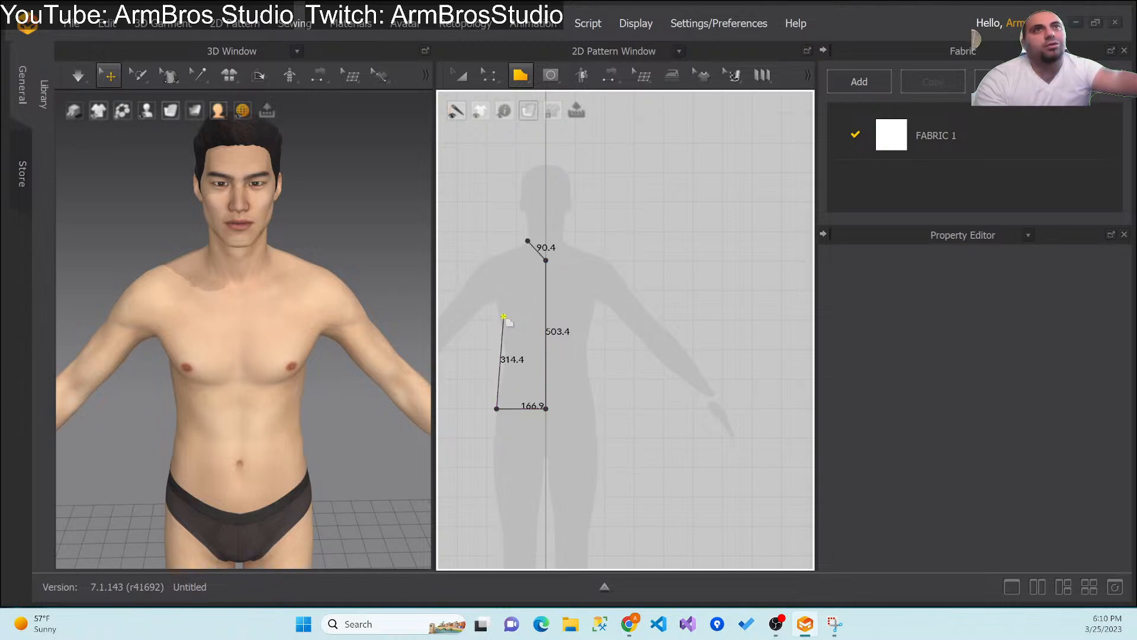
left_click(497, 302)
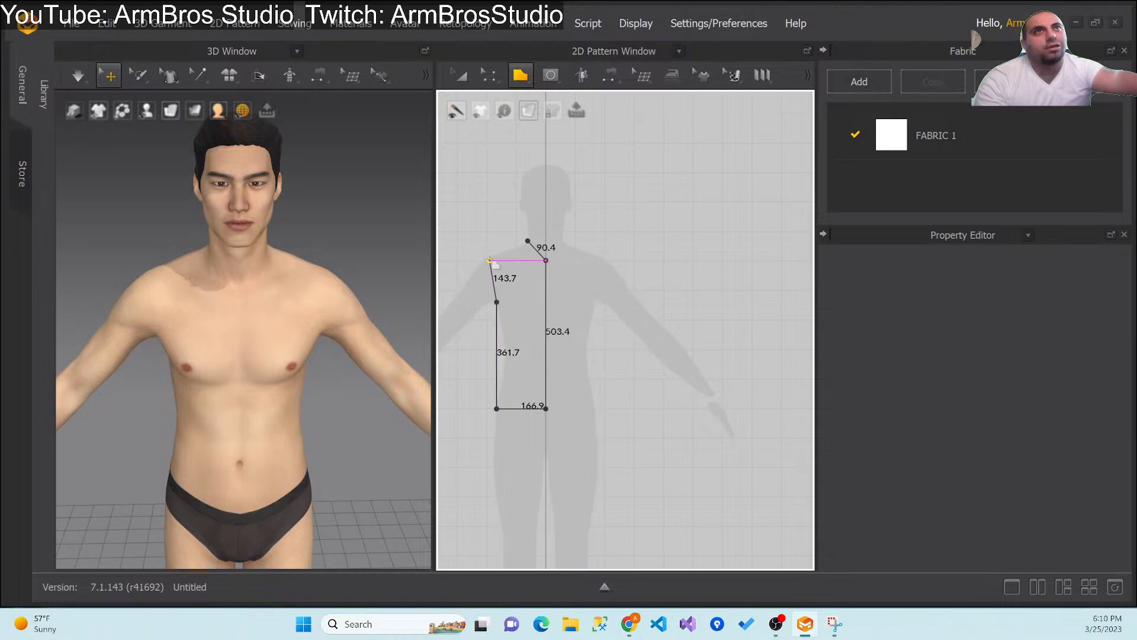
left_click(488, 260)
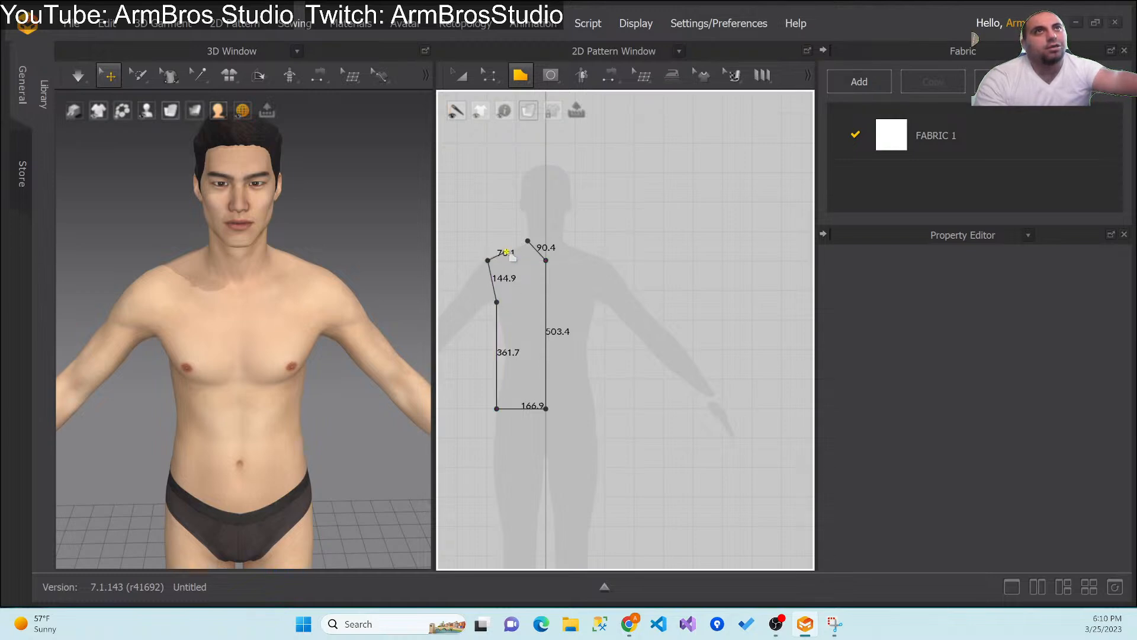
left_click(528, 242)
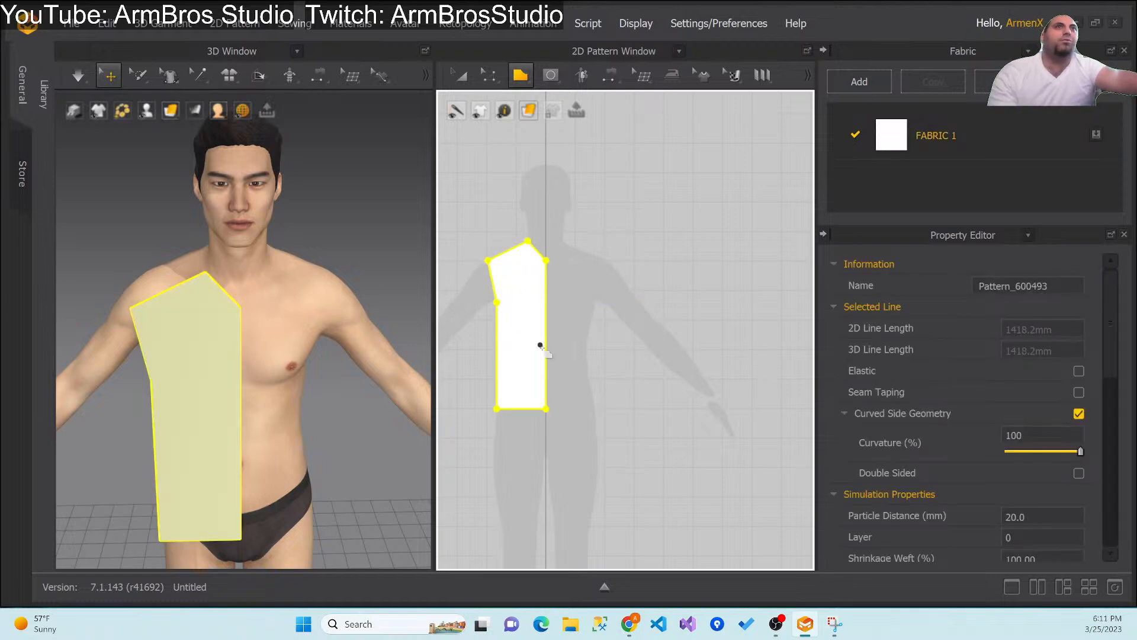
left_click(516, 324)
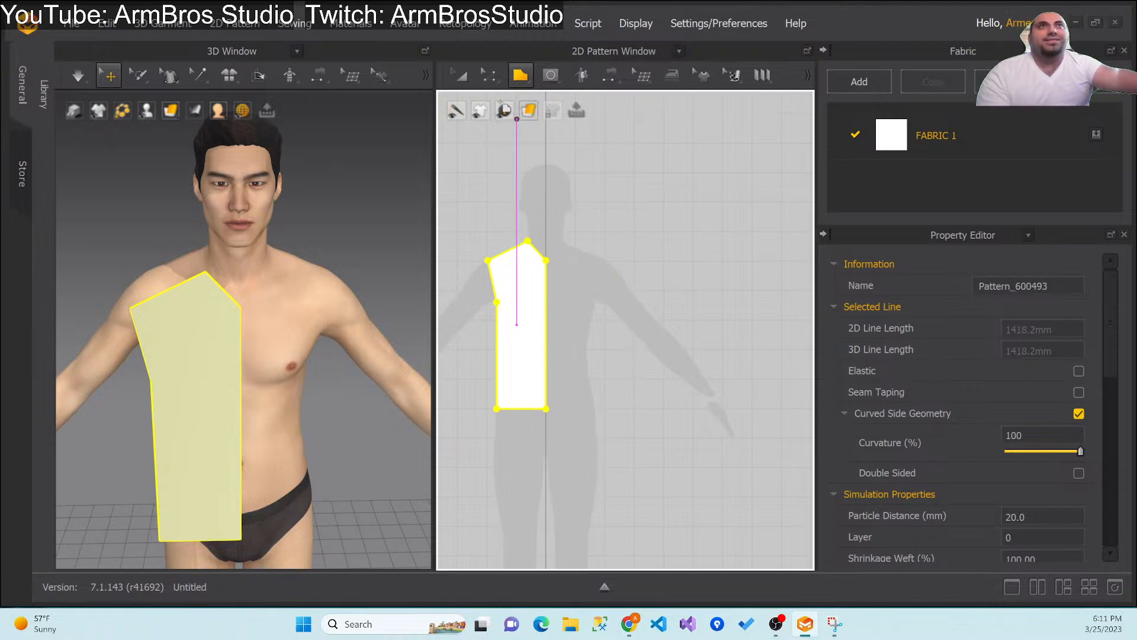
Step: Bend the neck edge inward to about 109 mm long and the armhole edge inward to about 151 mm with Edit Curvature
left_click(490, 75)
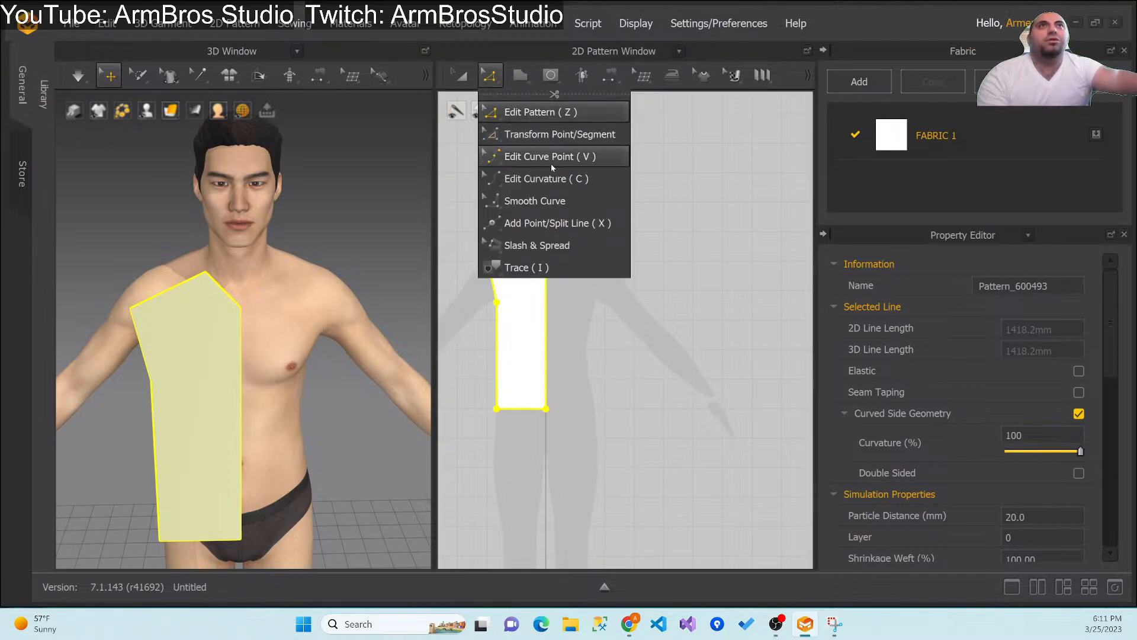
left_click(521, 178)
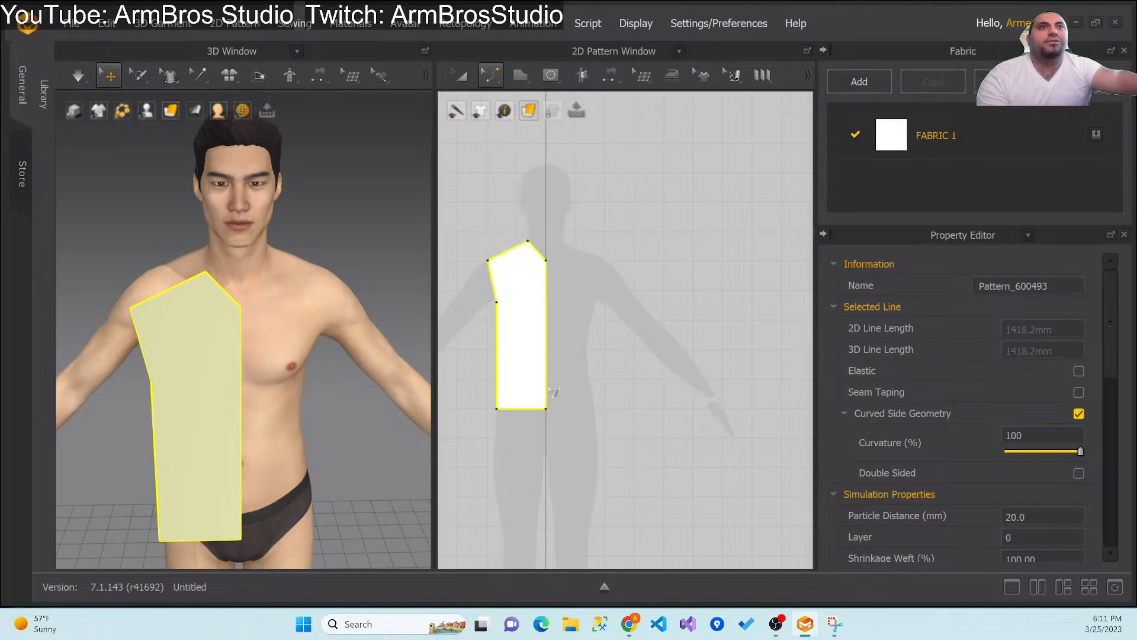
left_click(539, 251)
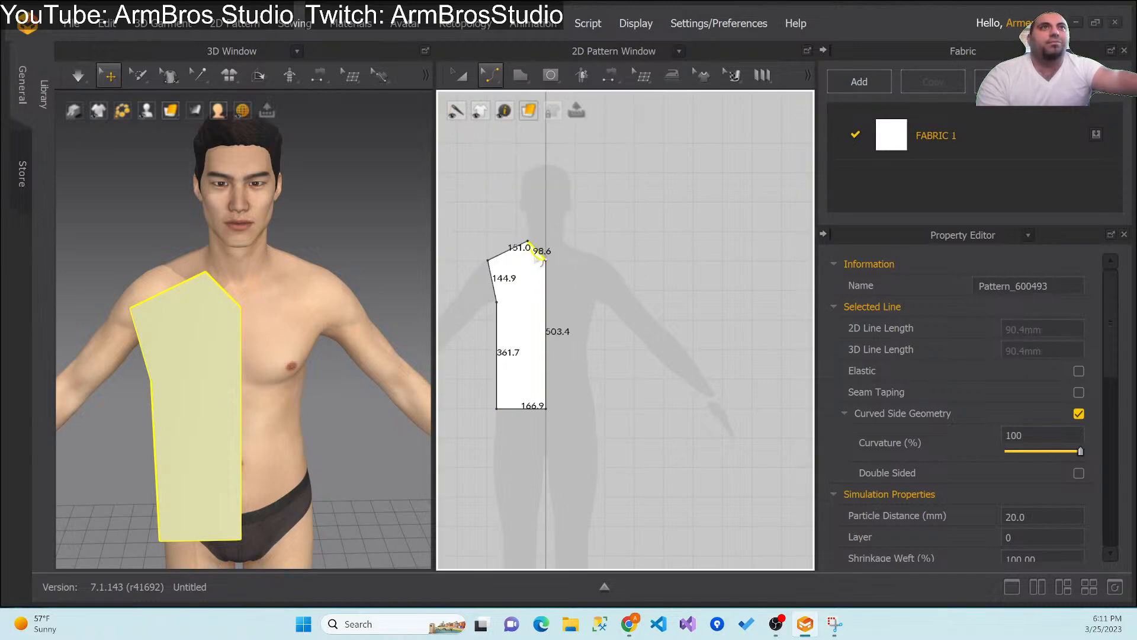
left_click_drag(535, 253, 538, 261)
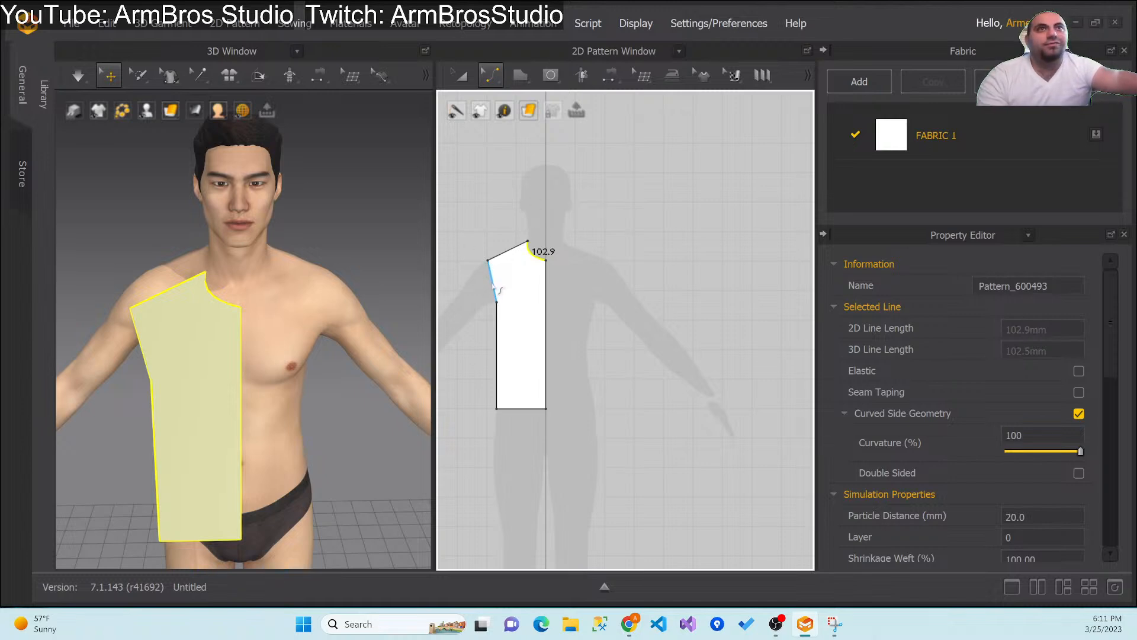
left_click_drag(499, 288, 502, 281)
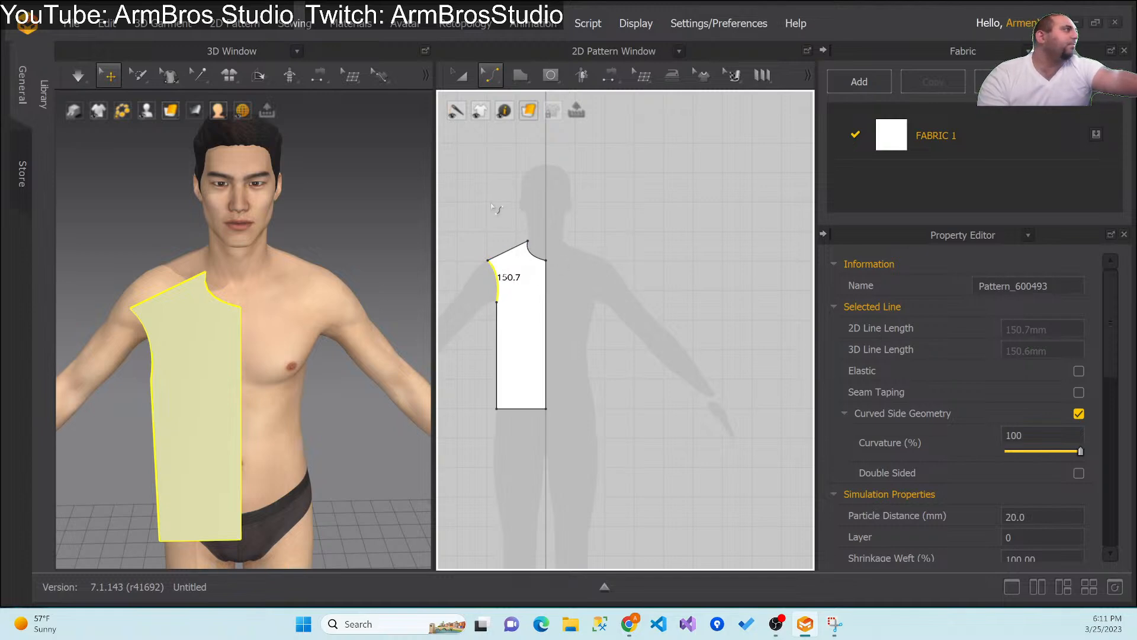
left_click(538, 258)
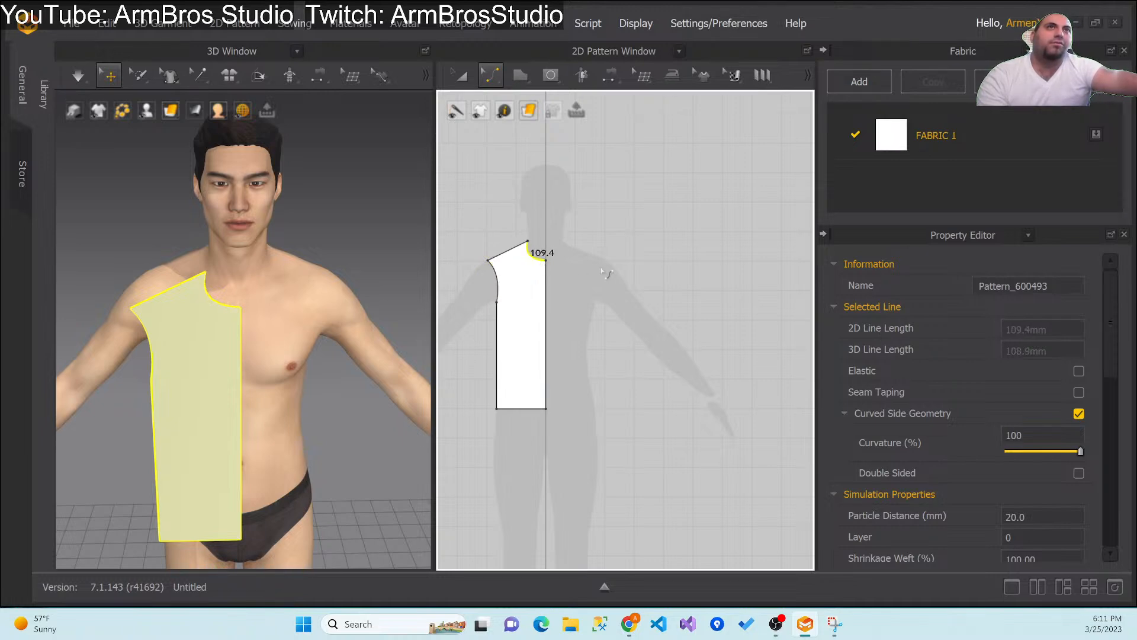
right_click_drag(377, 400, 409, 386)
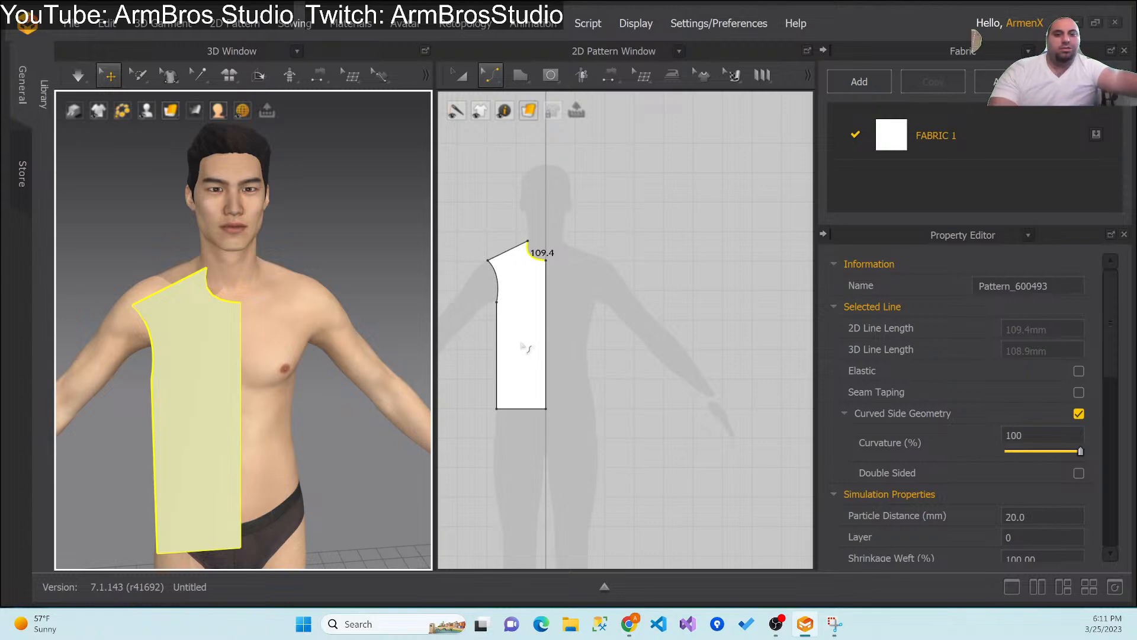
key("v")
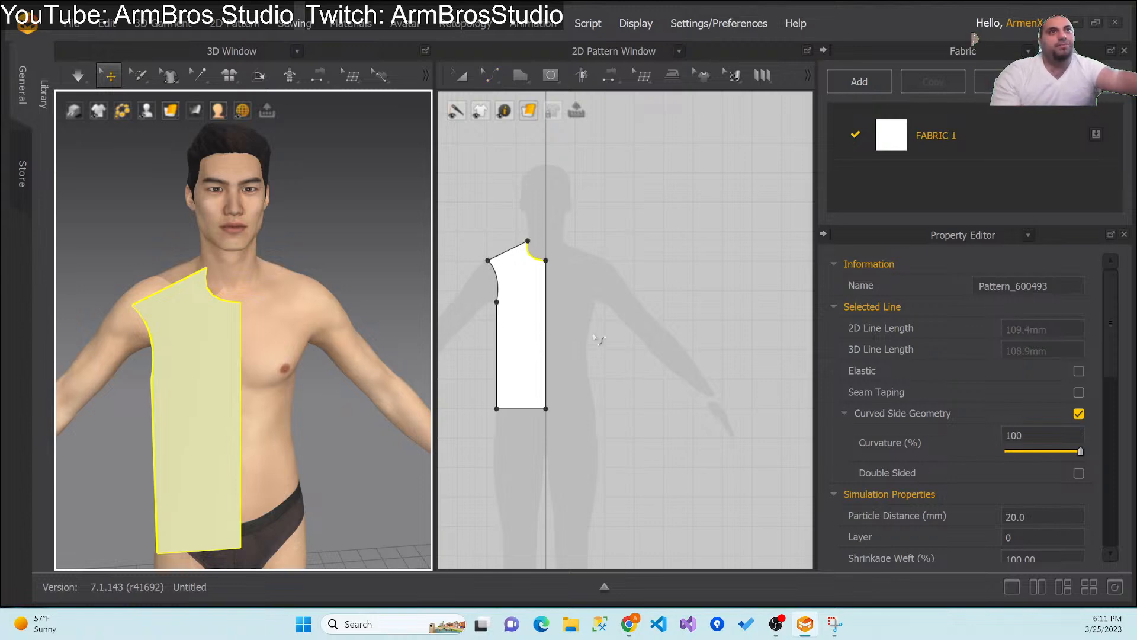
key("ctrl+v")
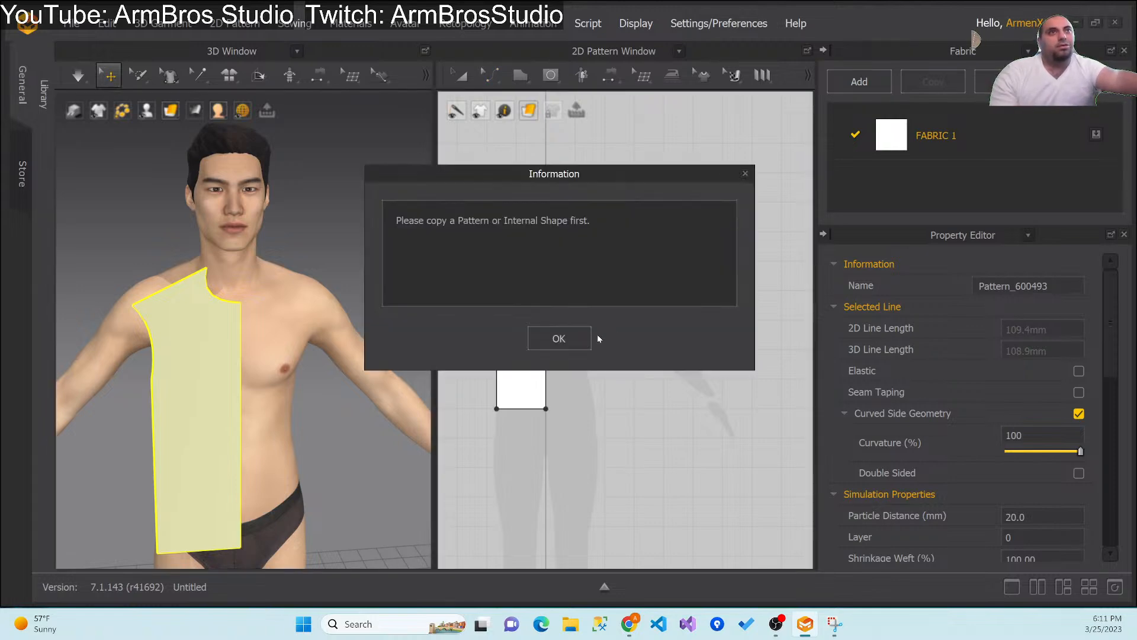
left_click(583, 338)
Step: Copy the half-front panel and mirror-paste it as a symmetric half on the other side of the center line
left_click(462, 75)
left_click(542, 289)
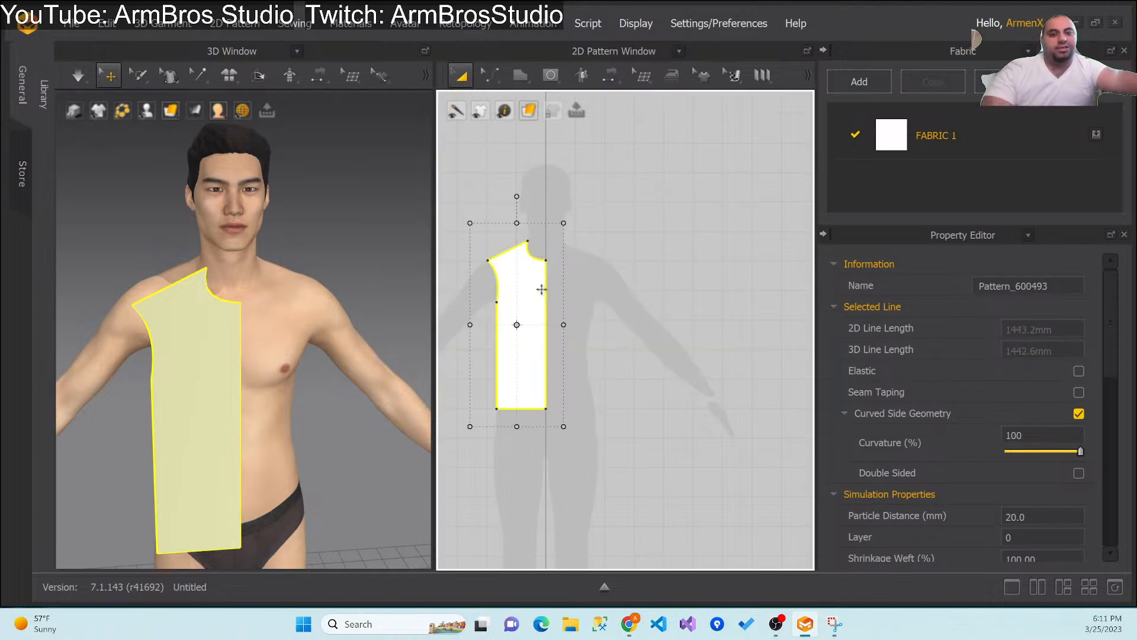
key("ctrl+c")
key("ctrl+r")
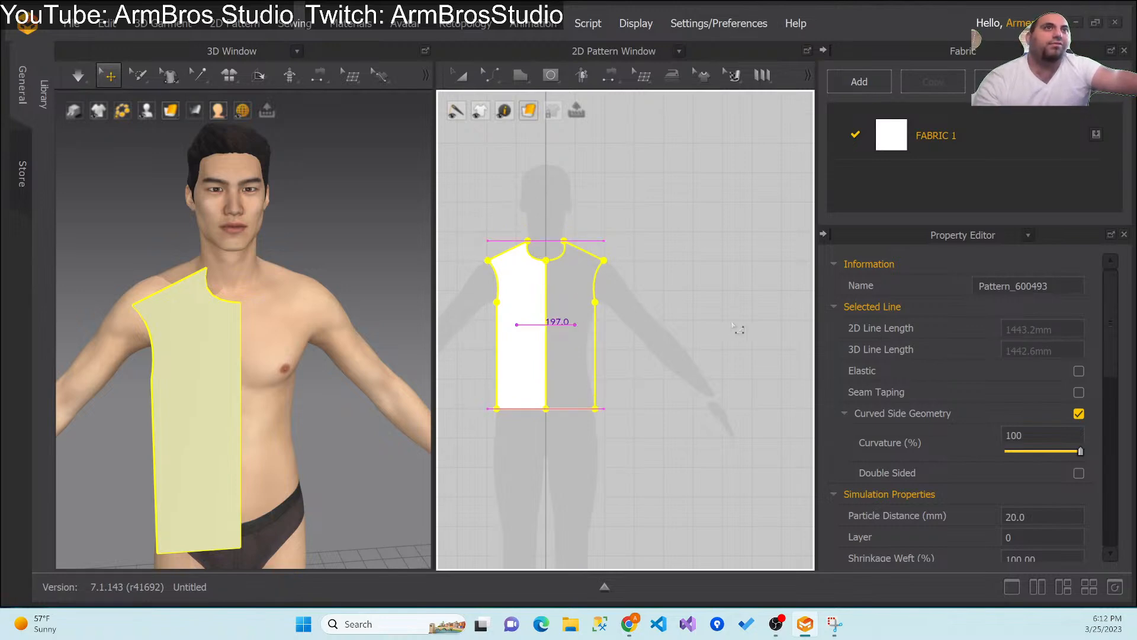
left_click(601, 307)
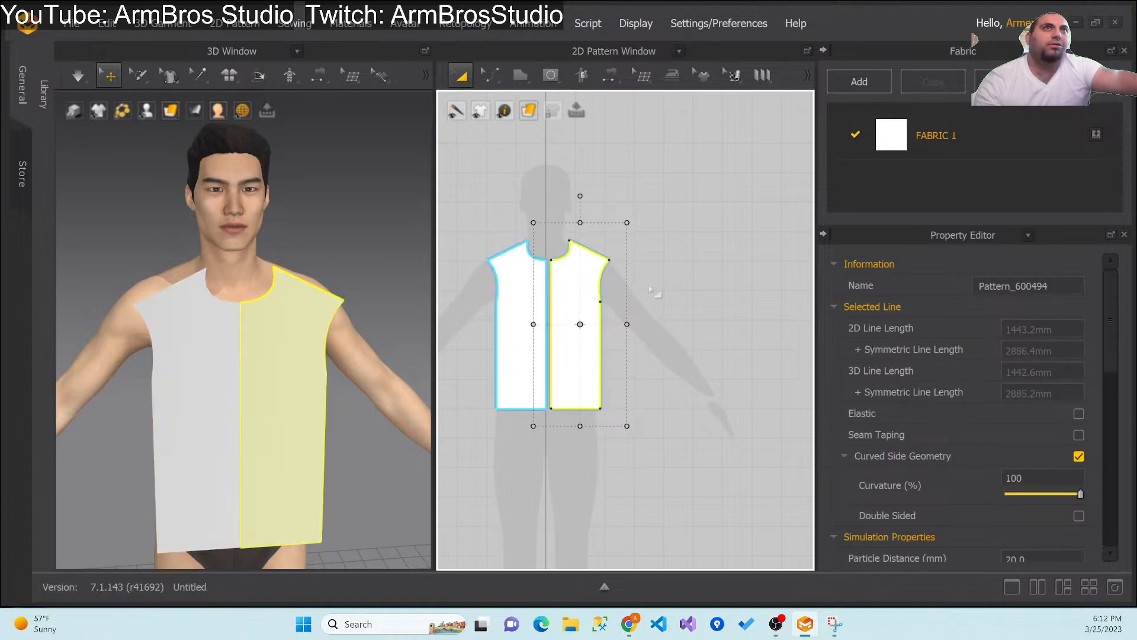
left_click(704, 321)
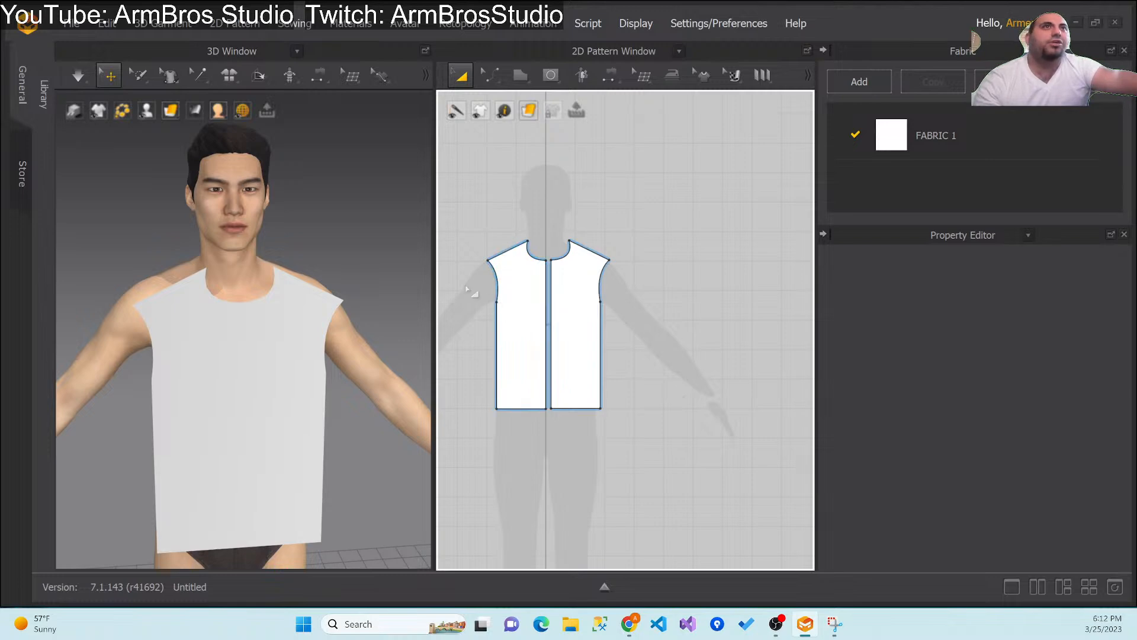
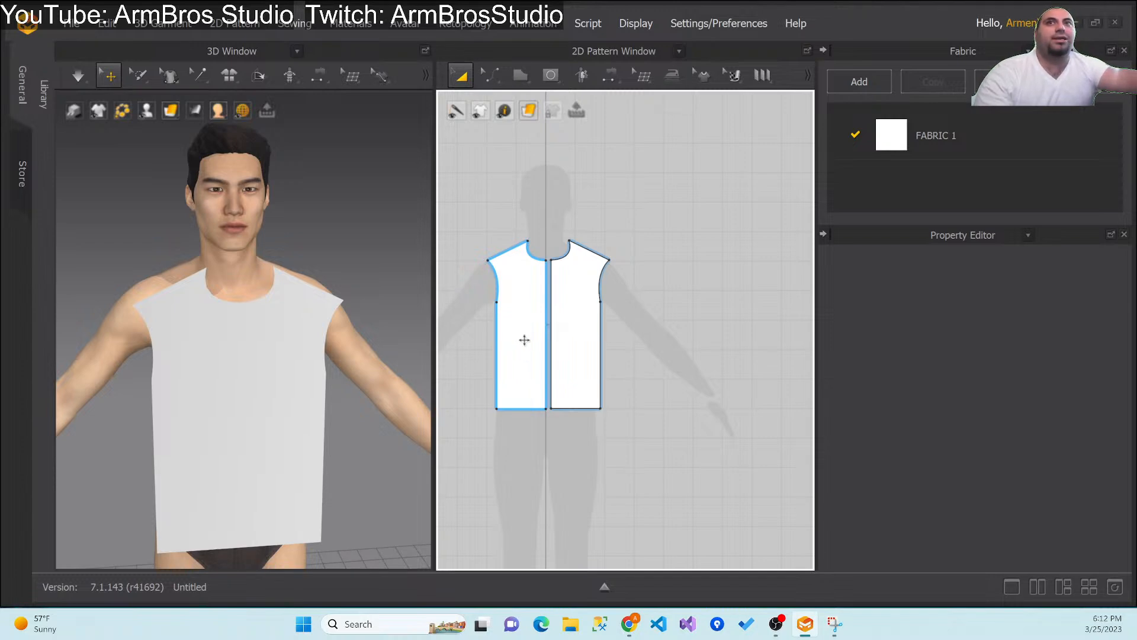
Step: Move the mirrored front half slightly outward on the avatar, leaving a narrow gap along the center front
left_click(272, 375)
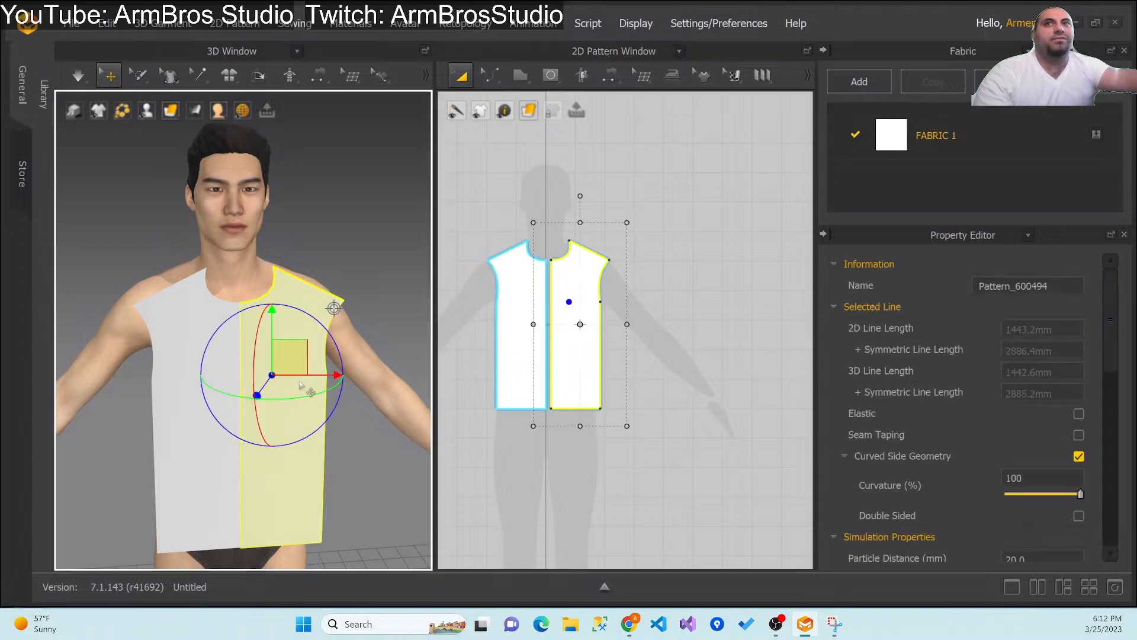
left_click(382, 261)
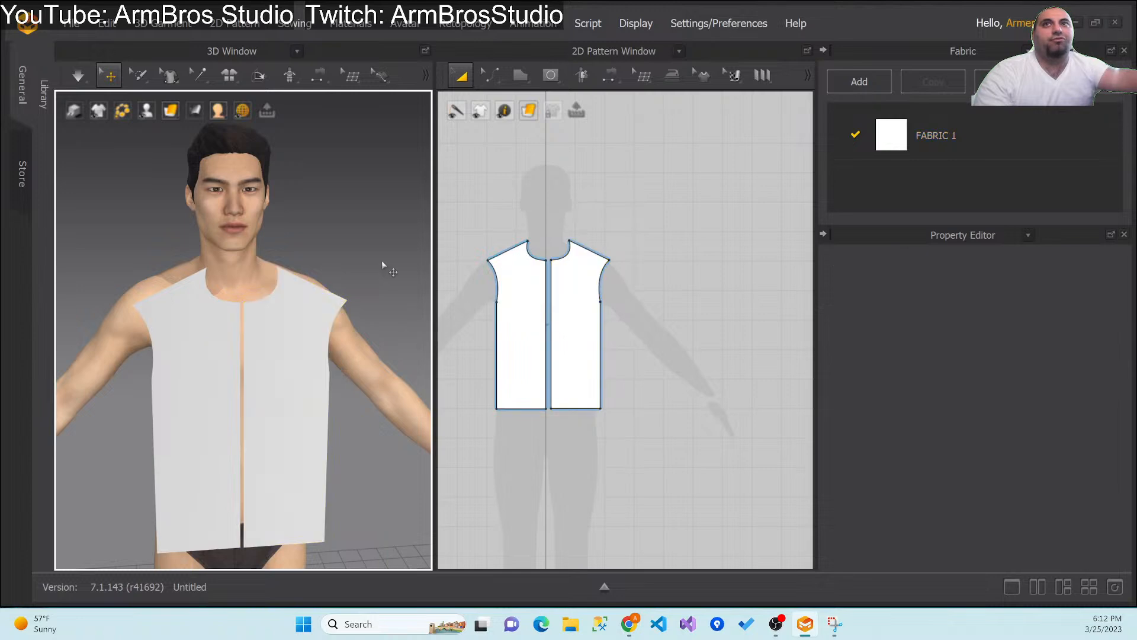
right_click_drag(359, 508, 337, 491)
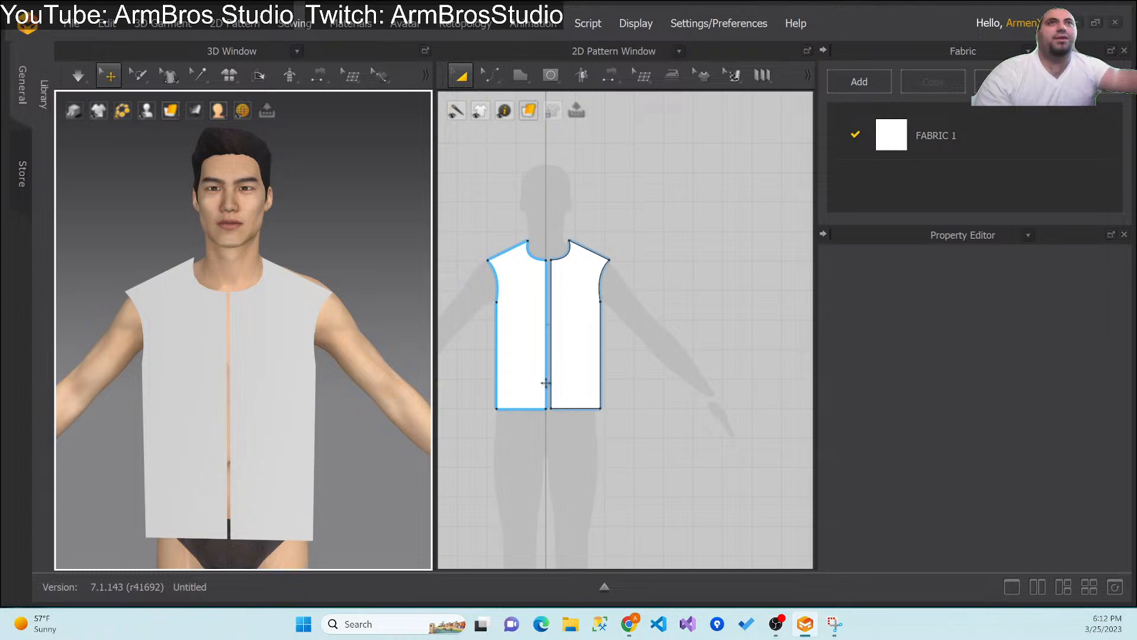
Step: Select both front halves, copy them, and place the pasted pair behind the avatar for the back panels
left_click(558, 358)
left_click(528, 355)
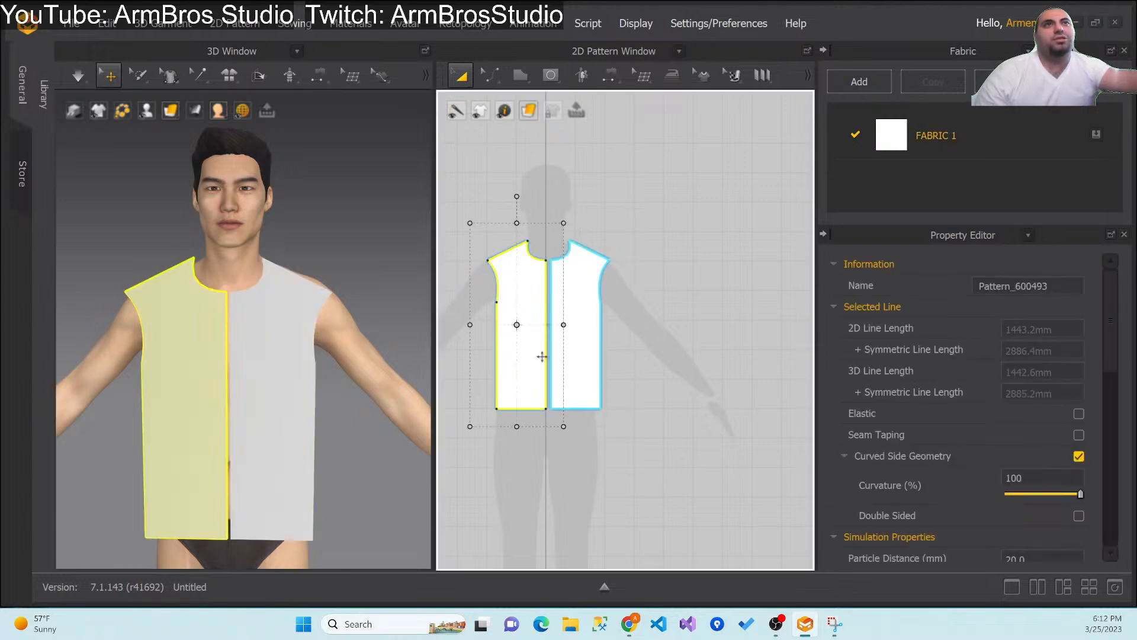
left_click(263, 391, "shift")
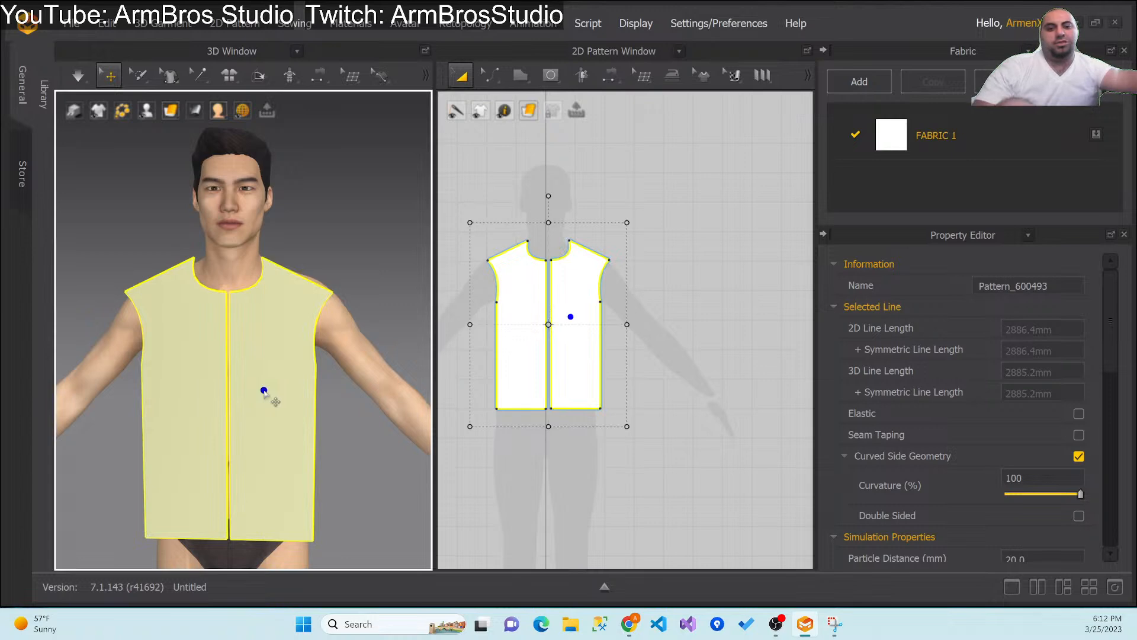
key("ctrl+c")
key("ctrl+v")
right_click_drag(313, 388, 218, 398)
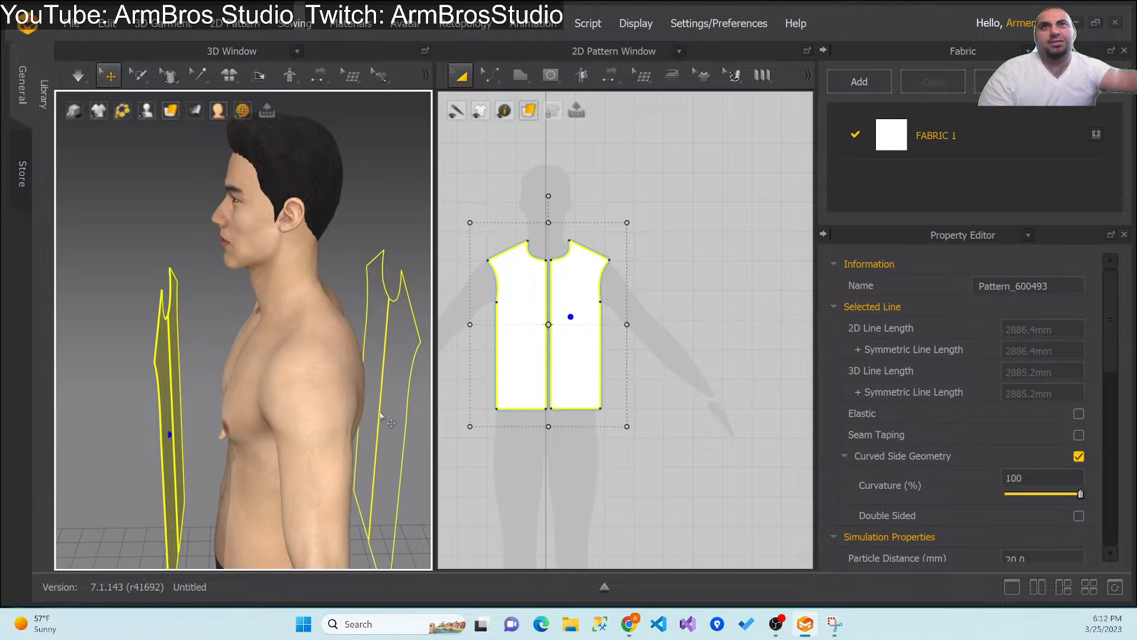
left_click(383, 436)
right_click_drag(382, 441, 311, 468)
Step: Try Flip Normal on the copied back panels and move them beside the front pieces in 2D, and undo both changes
right_click(342, 398)
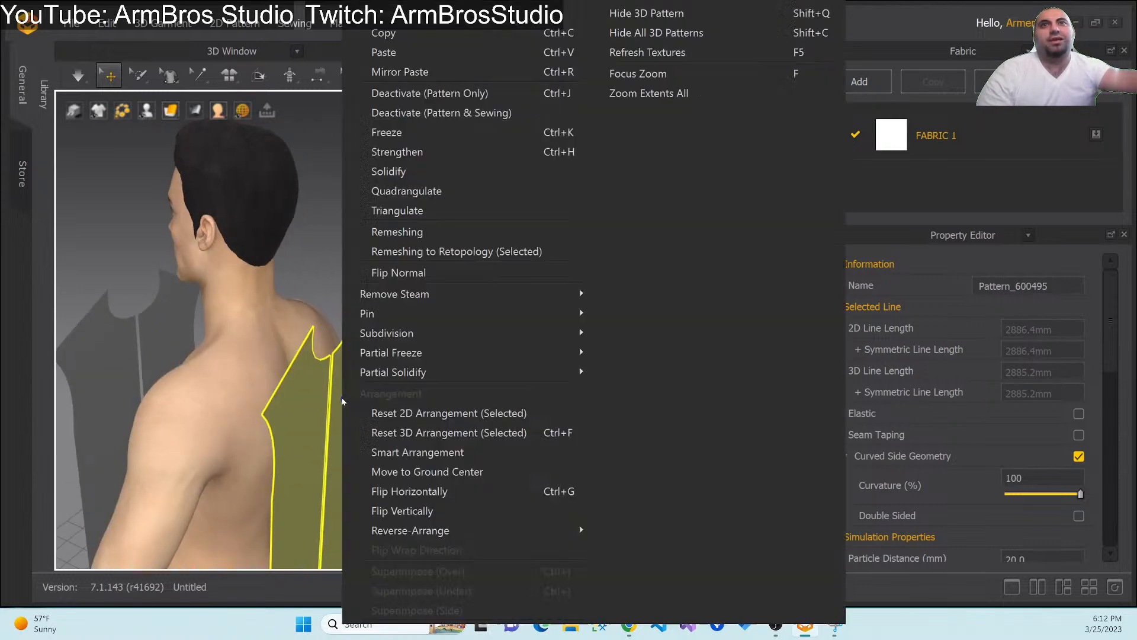
left_click(377, 277)
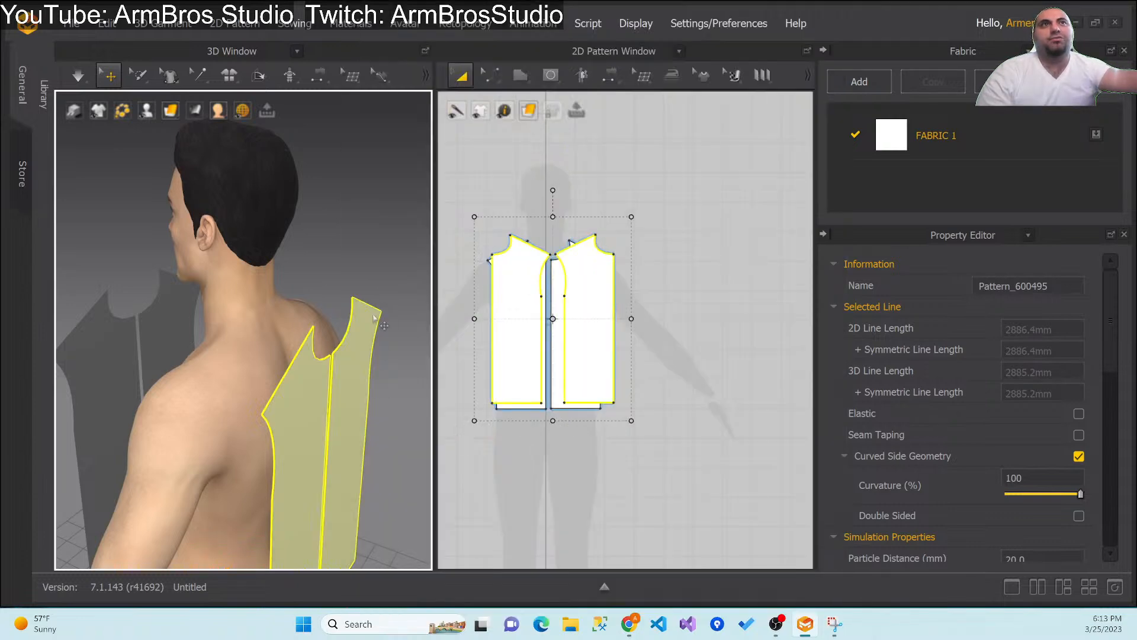
left_click_drag(524, 292, 677, 301)
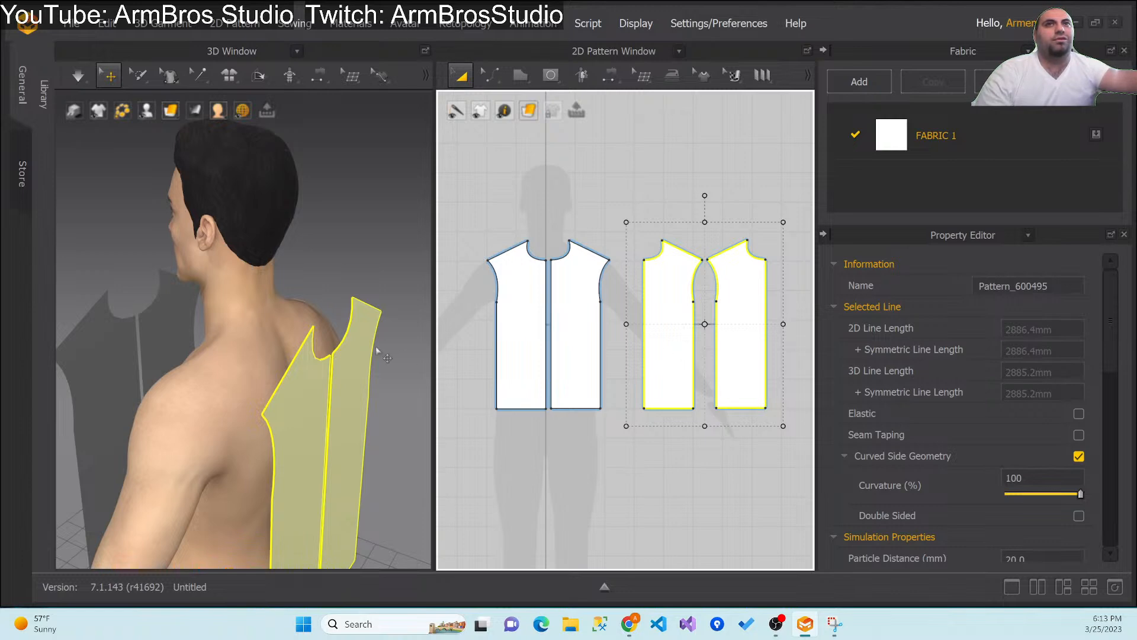
key("ctrl+z")
key("ctrl+z")
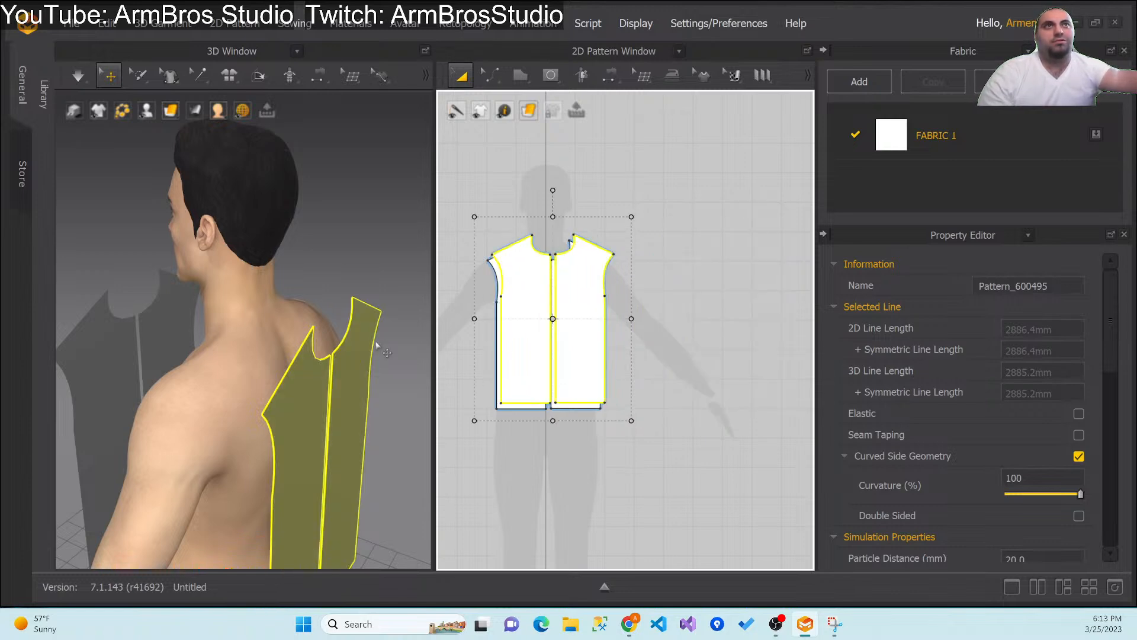
Step: Rotate the two back panels with the 3D gizmo so their outer face points away from the avatar's back
right_click(309, 360)
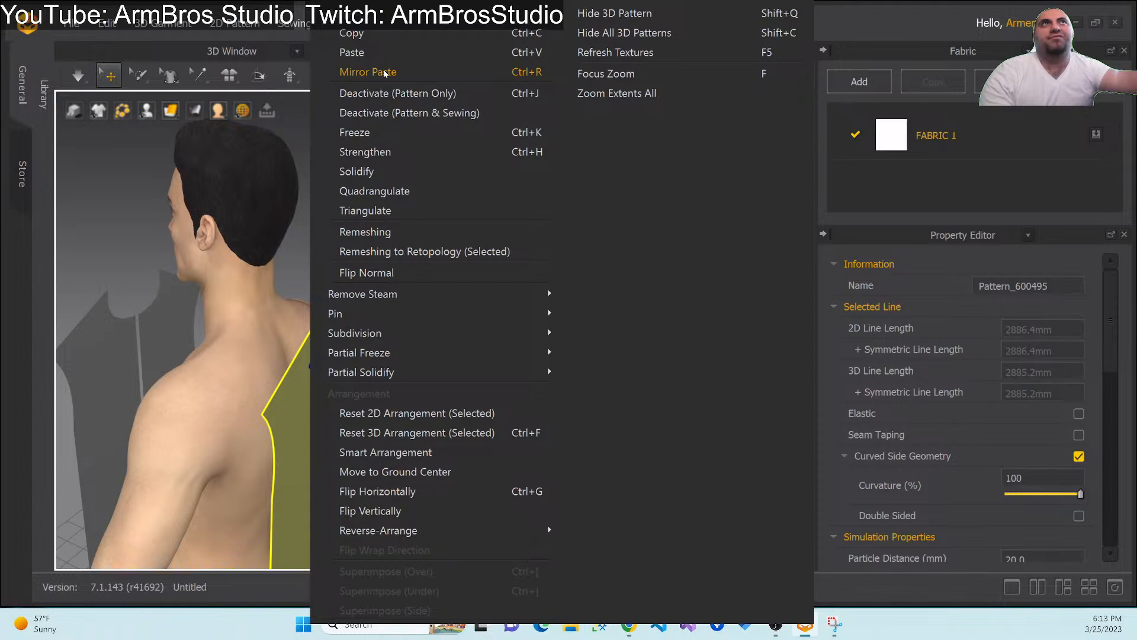
left_click(296, 407)
left_click_drag(315, 426, 111, 427)
right_click_drag(186, 477, 225, 411)
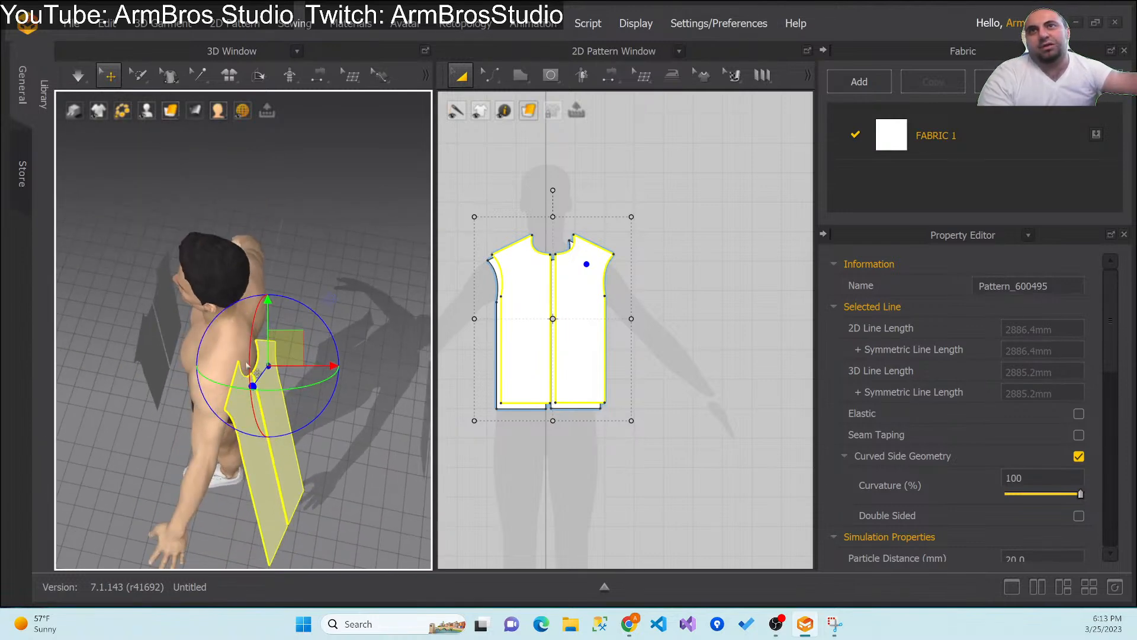
left_click_drag(246, 365, 279, 295)
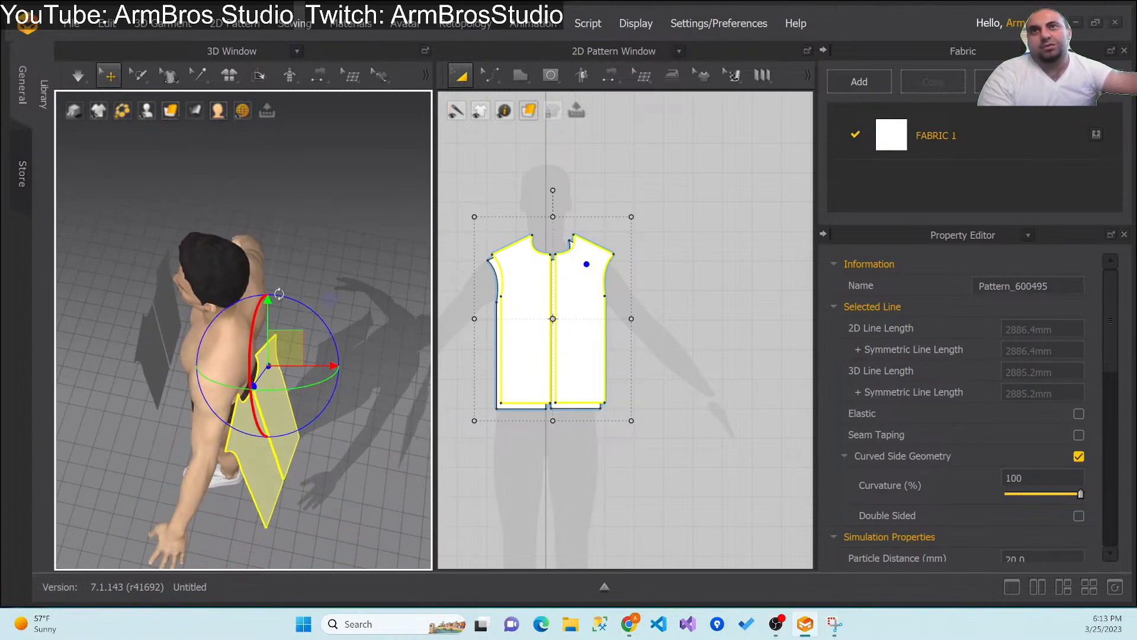
mouse_move(309, 387)
left_mouse_down()
mouse_move(341, 386)
mouse_move(324, 385)
left_mouse_up()
Step: Straighten the tilted back panels upright and shift them slightly closer to the avatar's back
right_click_drag(318, 416, 236, 386)
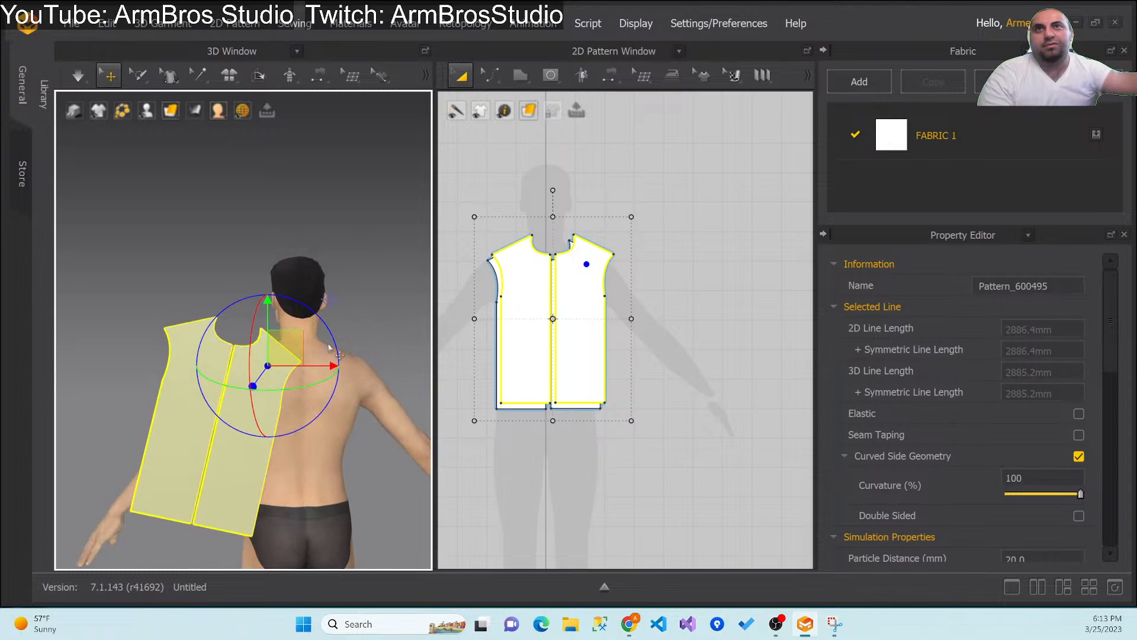
left_click_drag(333, 342, 321, 331)
right_click_drag(298, 367, 111, 508)
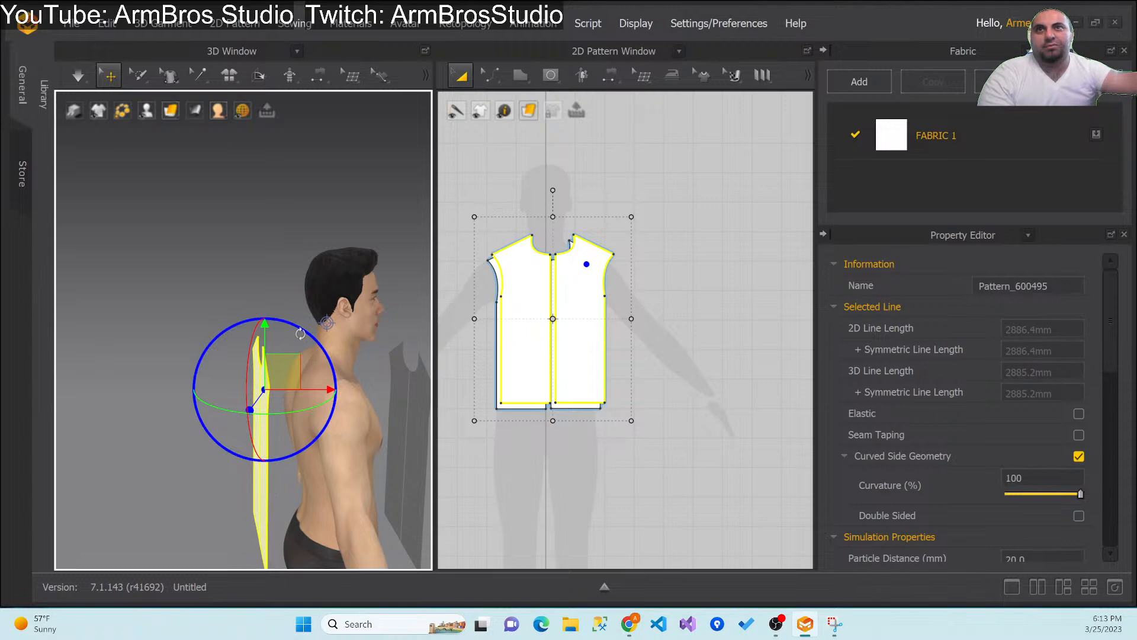
right_click_drag(299, 340, 334, 391)
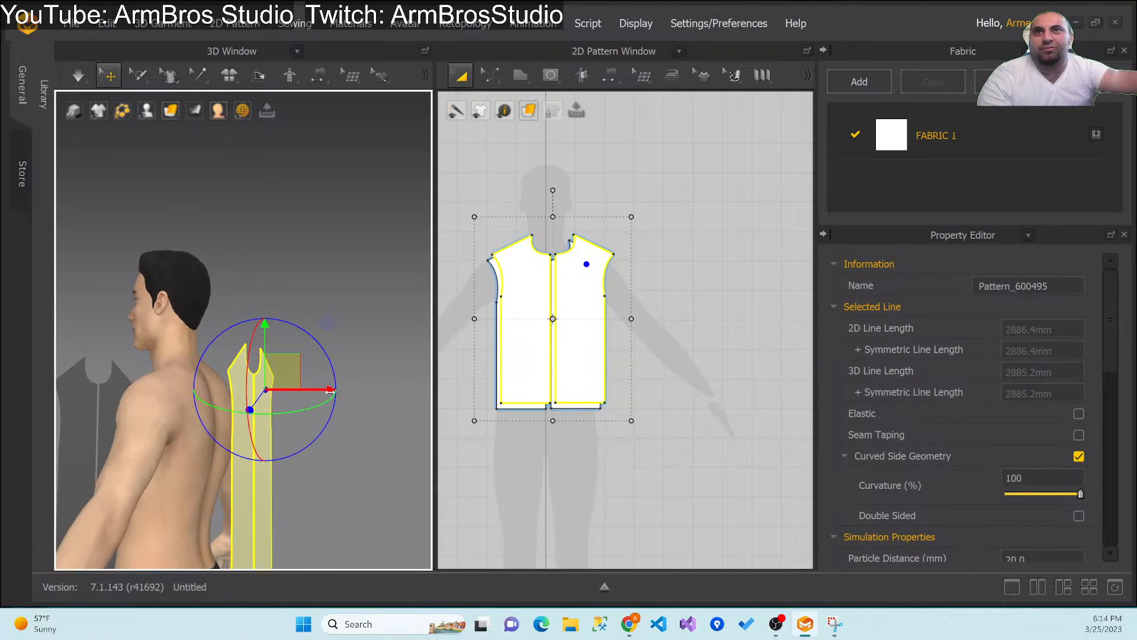
left_click_drag(328, 389, 322, 390)
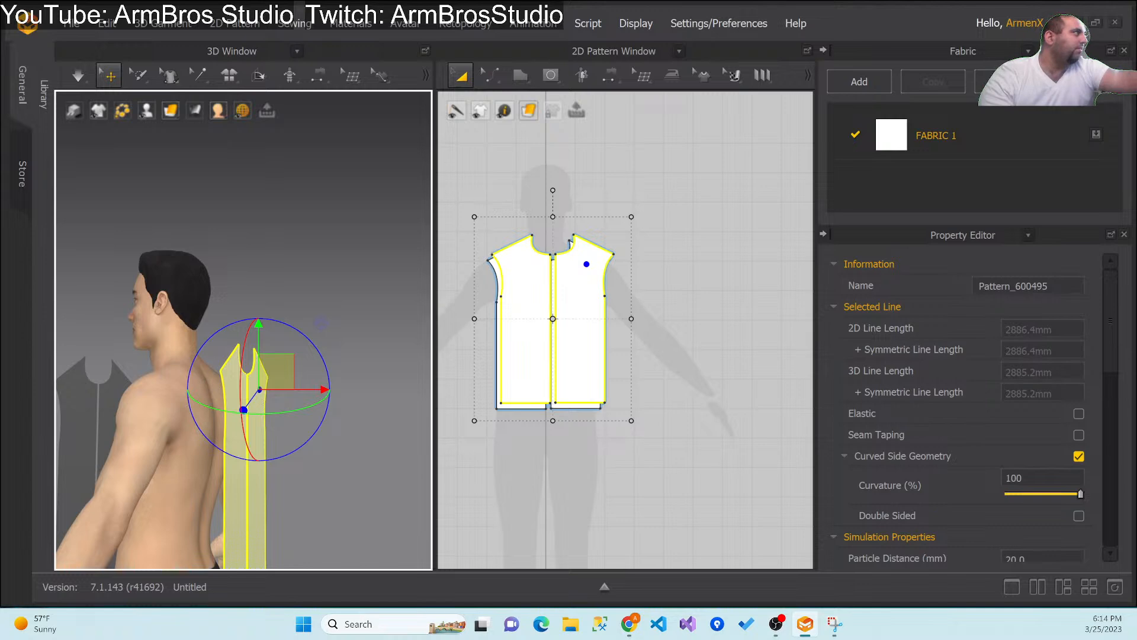
right_click_drag(185, 392, 213, 440)
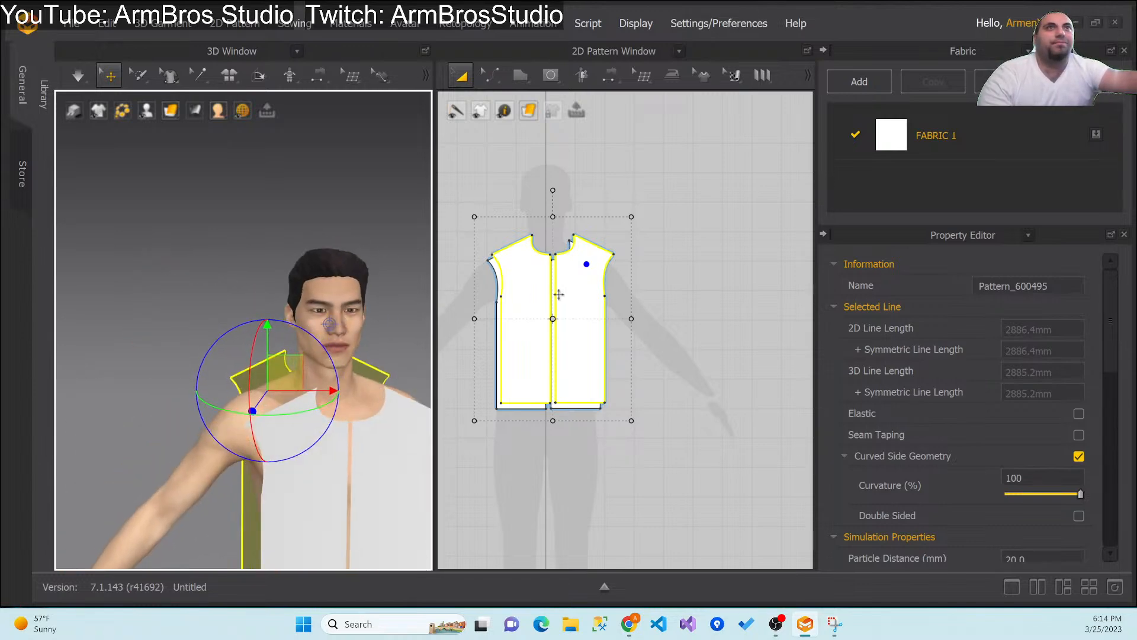
Step: Move the pair of back panels in the 2D pattern clear of the front panels, beside the avatar silhouette
left_click_drag(550, 297, 711, 297)
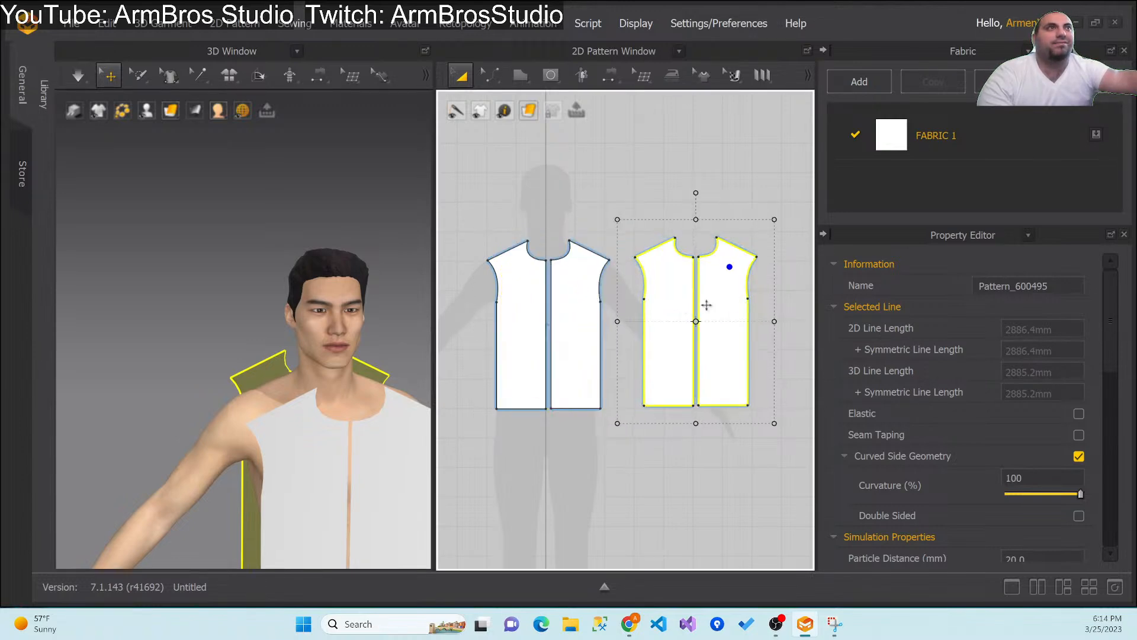
right_click_drag(376, 452, 367, 427)
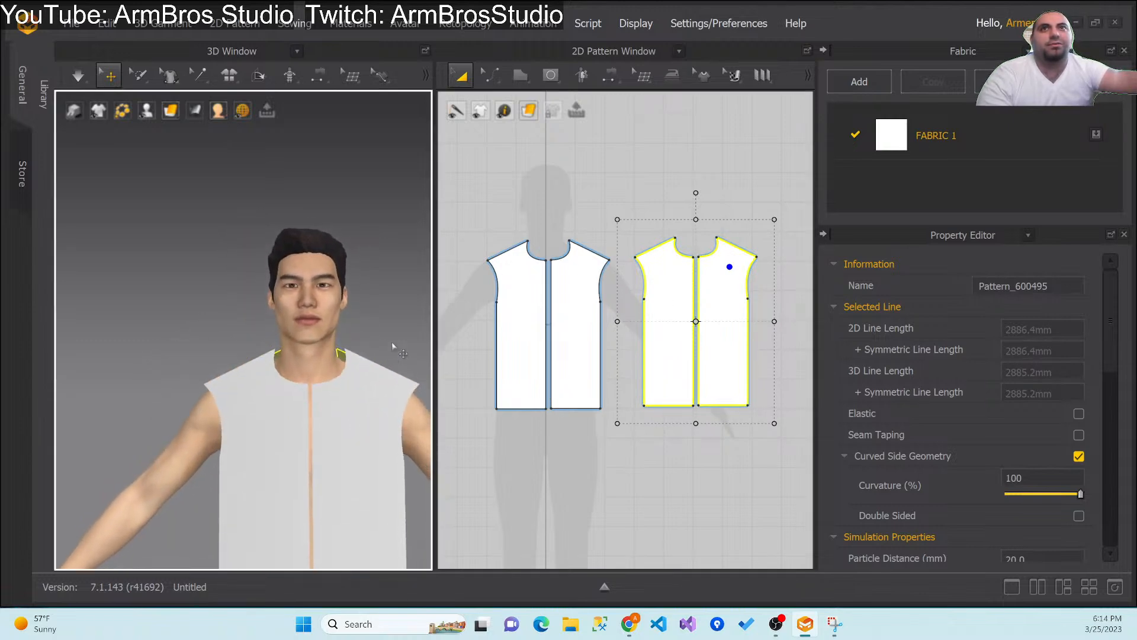
middle_click_drag(352, 340, 294, 303)
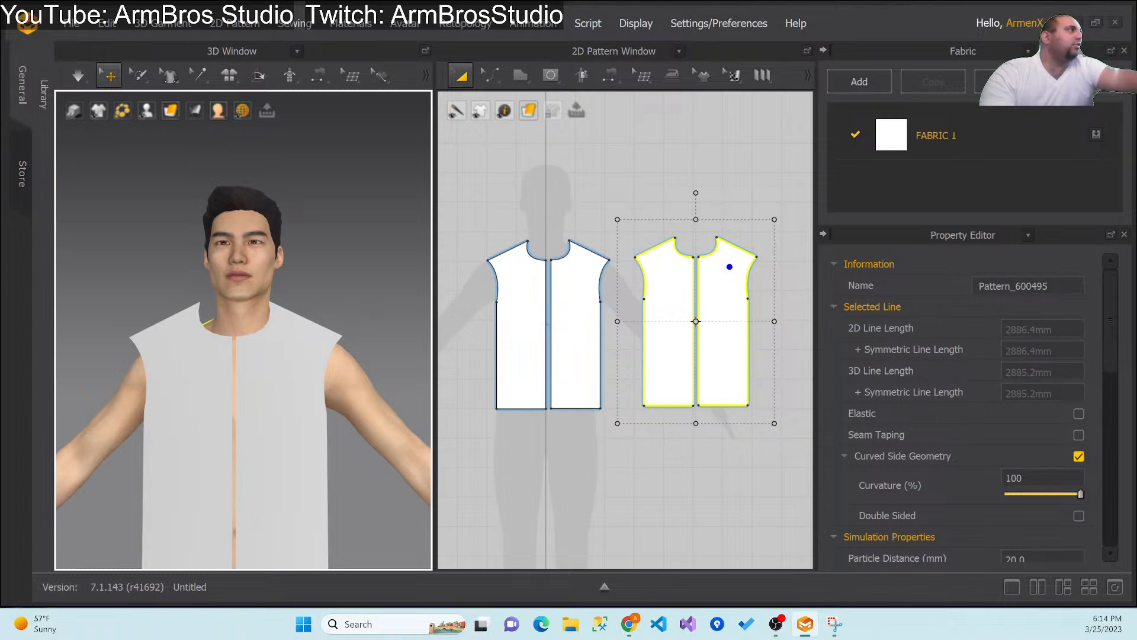
Step: Consult the T-shirt pattern reference image, try reshaping the back neckline with Smooth Curve, and undo the neckline changes
left_click_drag(0, 172, 341, 120)
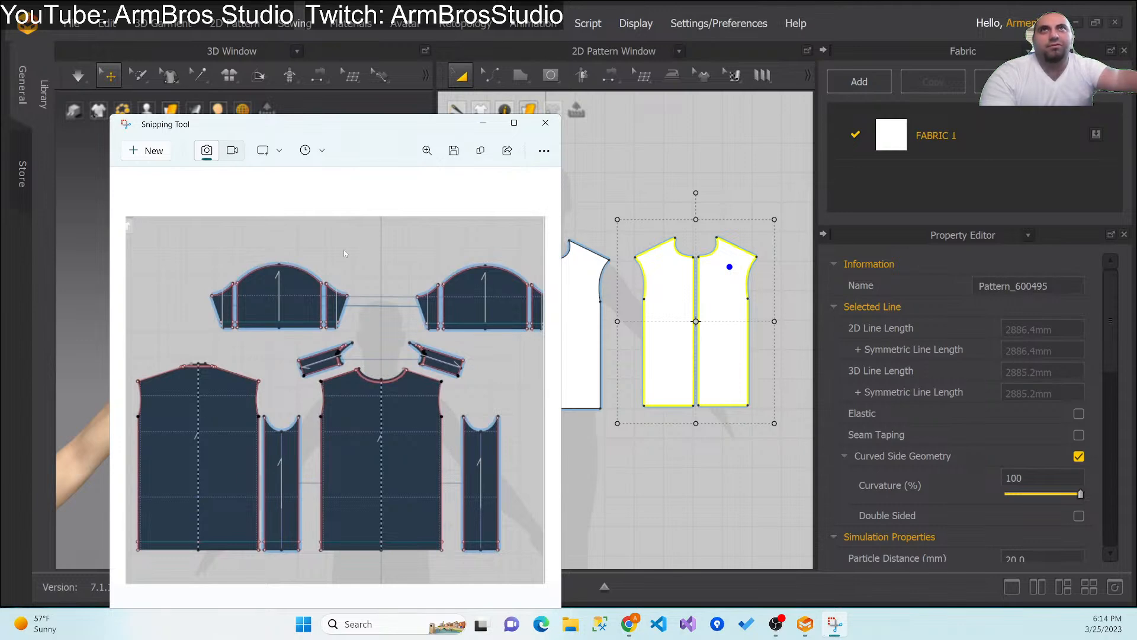
left_click_drag(369, 130, 1136, 131)
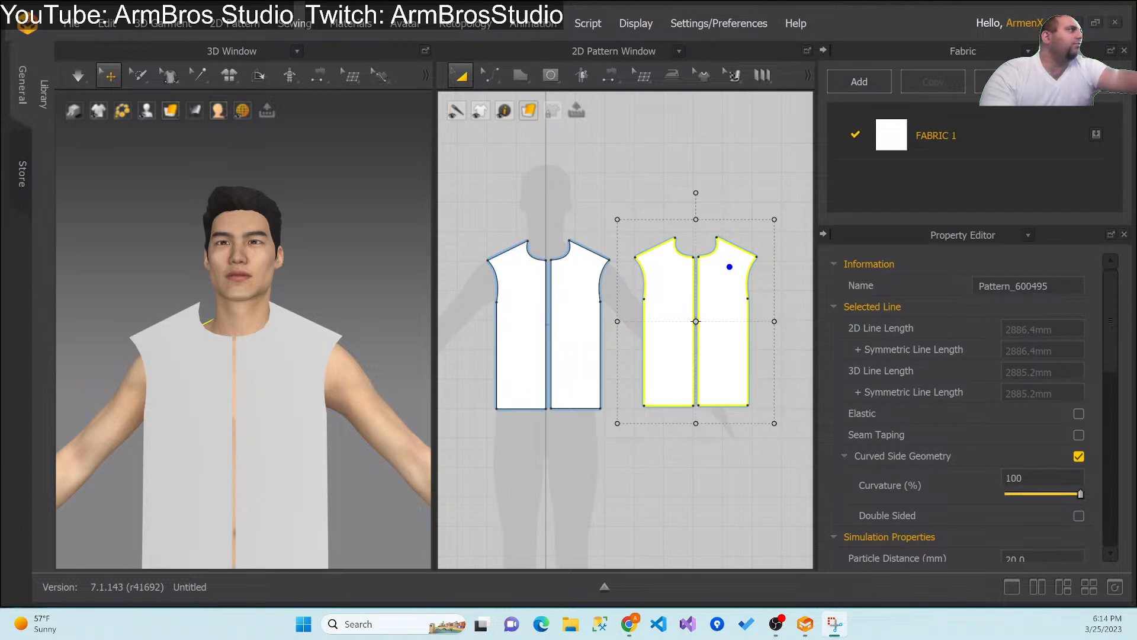
left_click(678, 256)
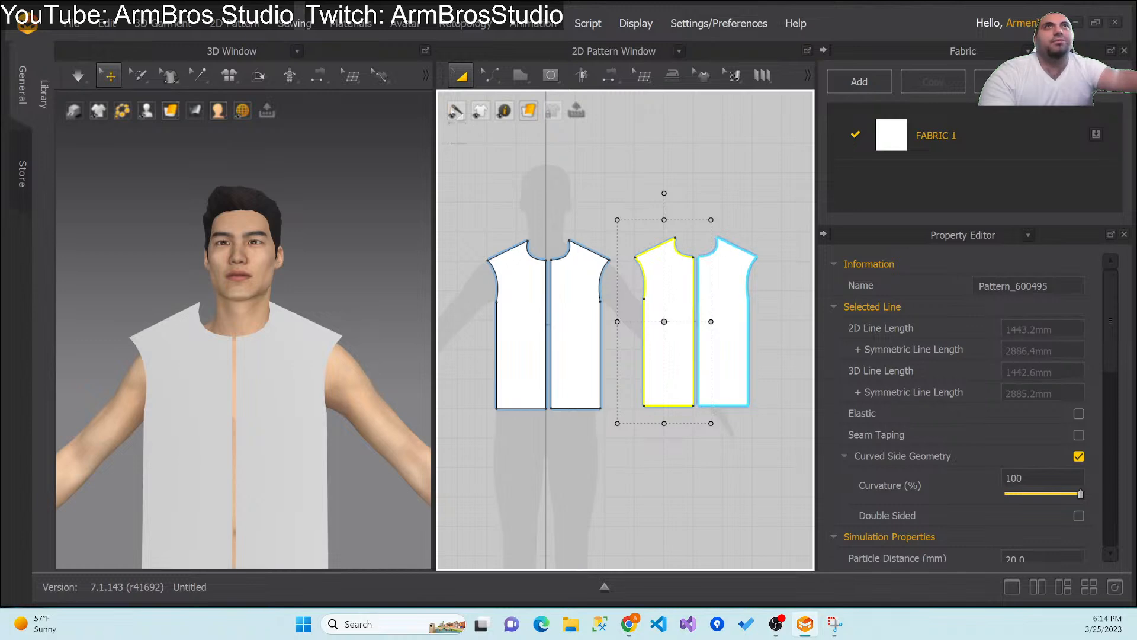
left_click(498, 70)
left_click(545, 178)
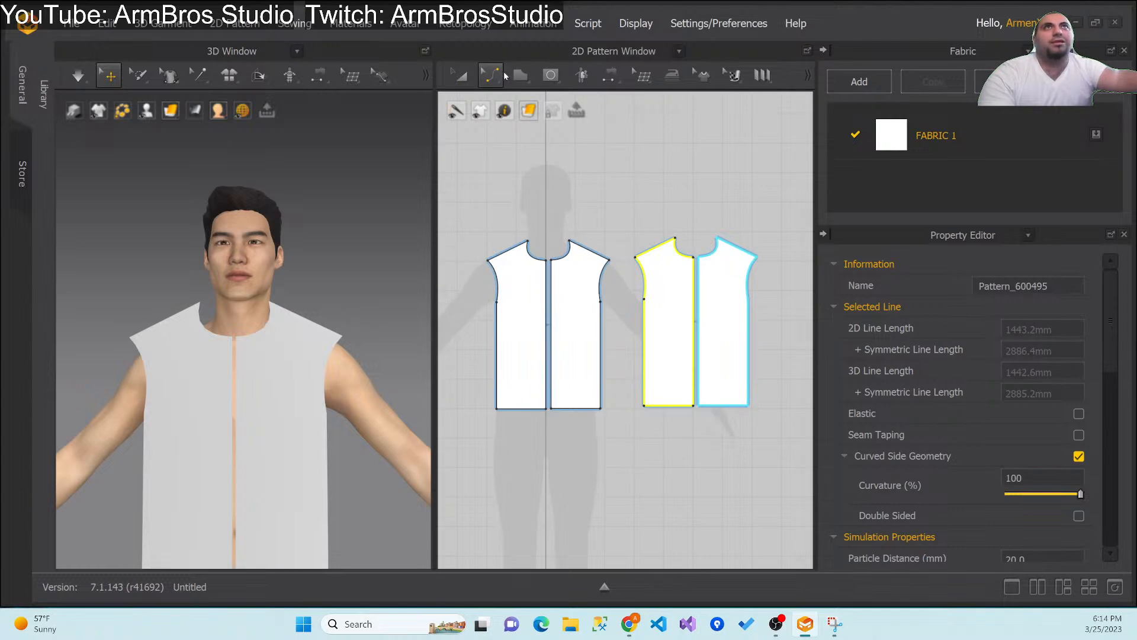
left_click(506, 73)
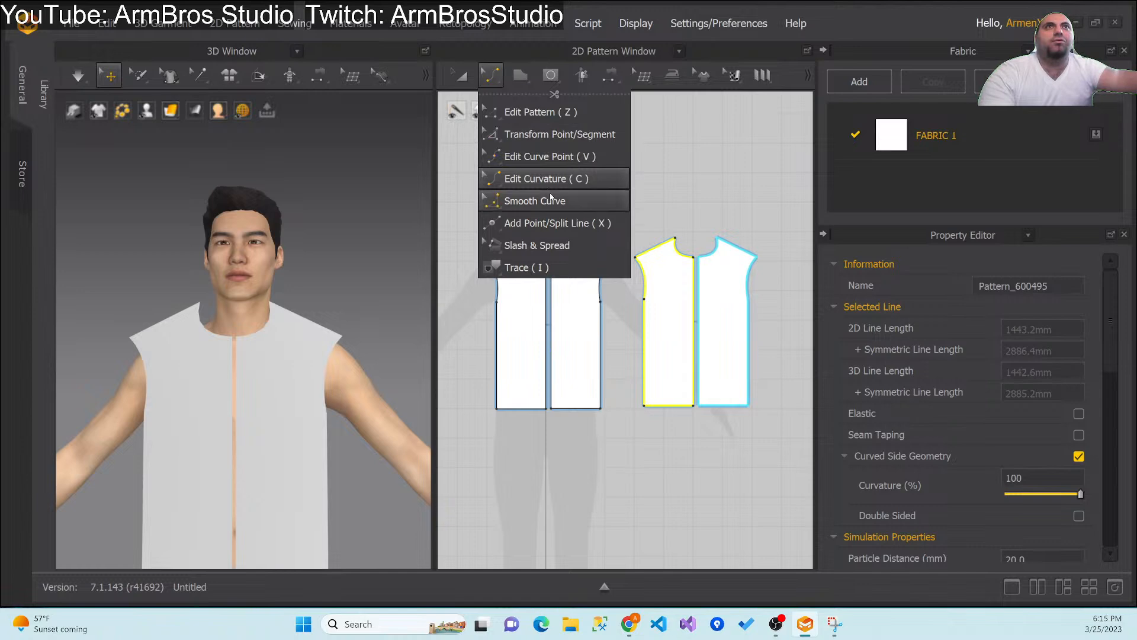
left_click(557, 223)
left_click_drag(681, 255, 691, 246)
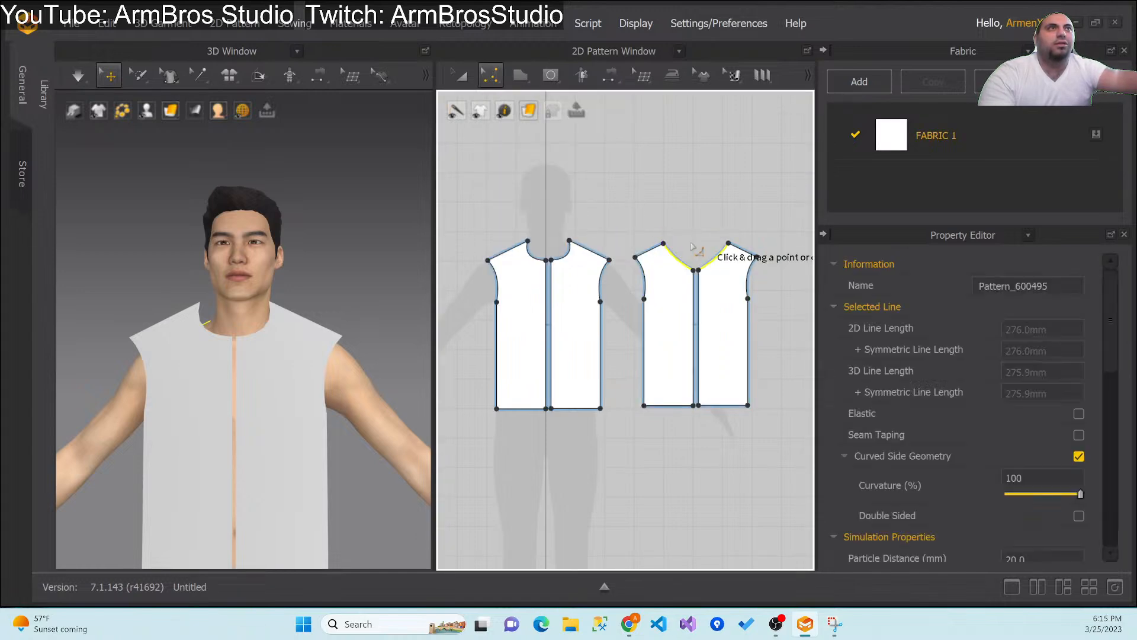
left_click(693, 247)
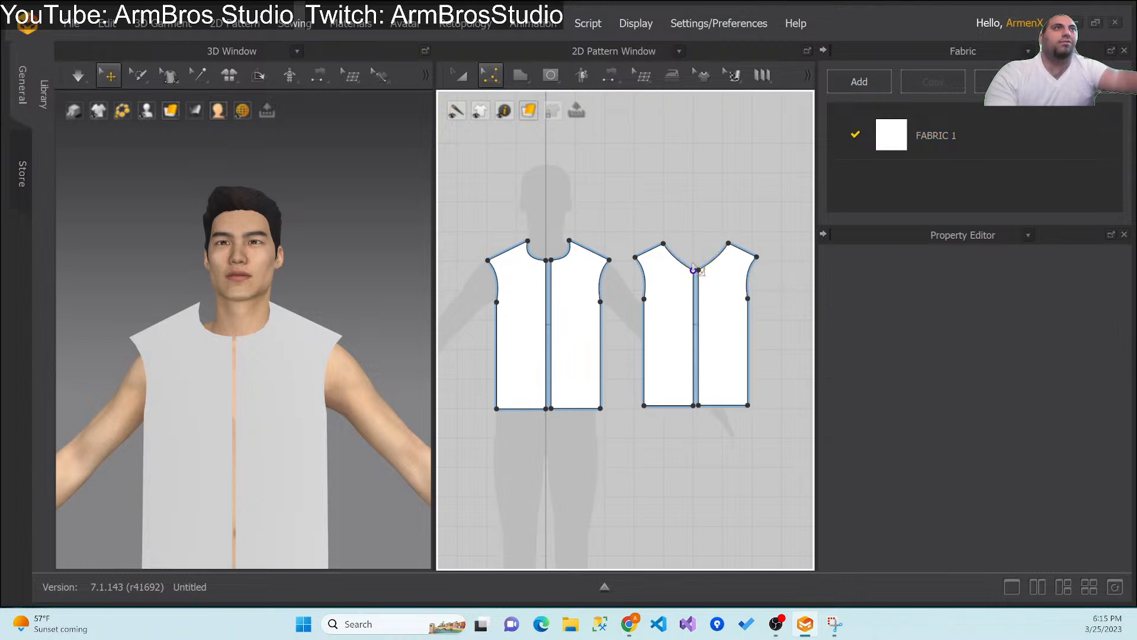
left_click_drag(696, 244, 699, 242)
key("ctrl+z")
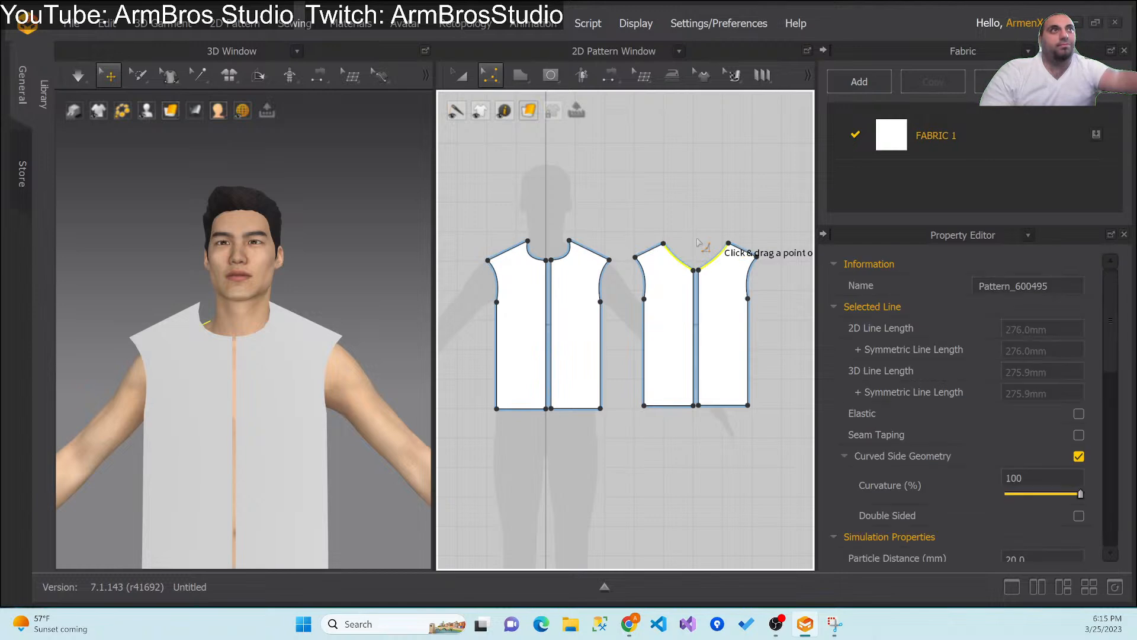
key("ctrl+z")
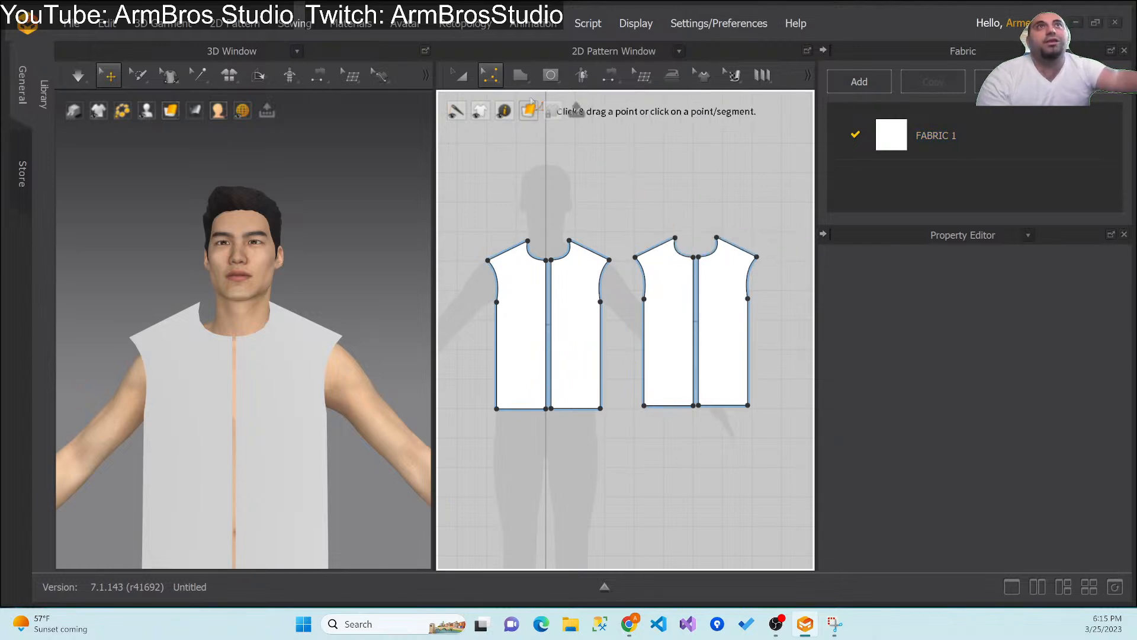
Step: Try bending the back panels' neckline upward with Edit Curvature, and undo the change
left_click(487, 79)
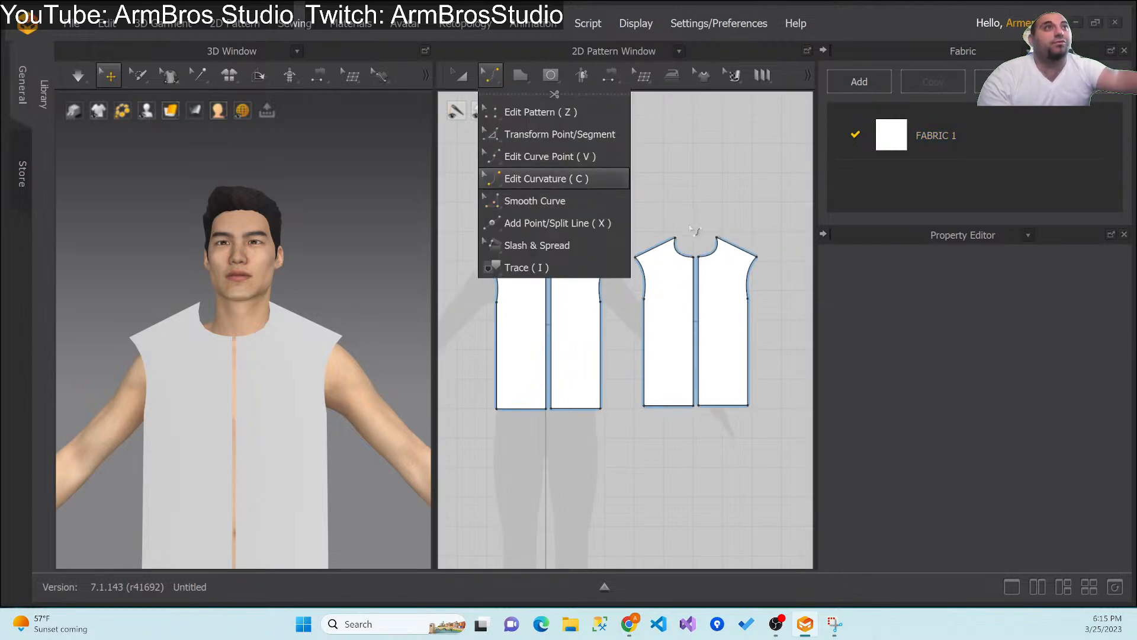
left_click(533, 178)
left_click(684, 255)
left_click_drag(692, 251, 707, 238)
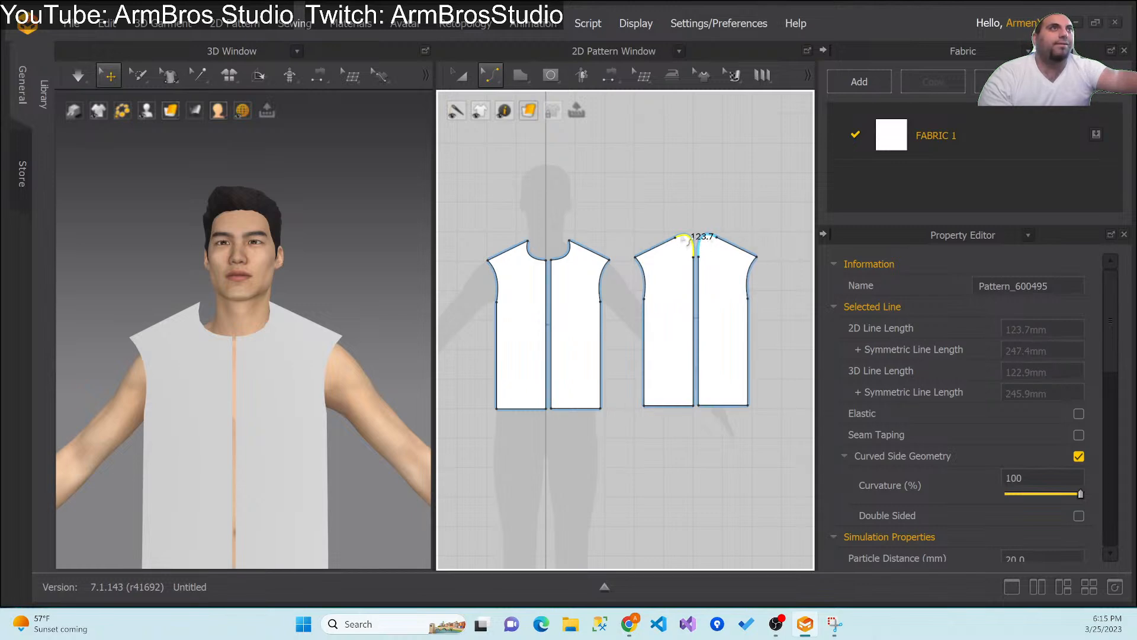
key("ctrl+z")
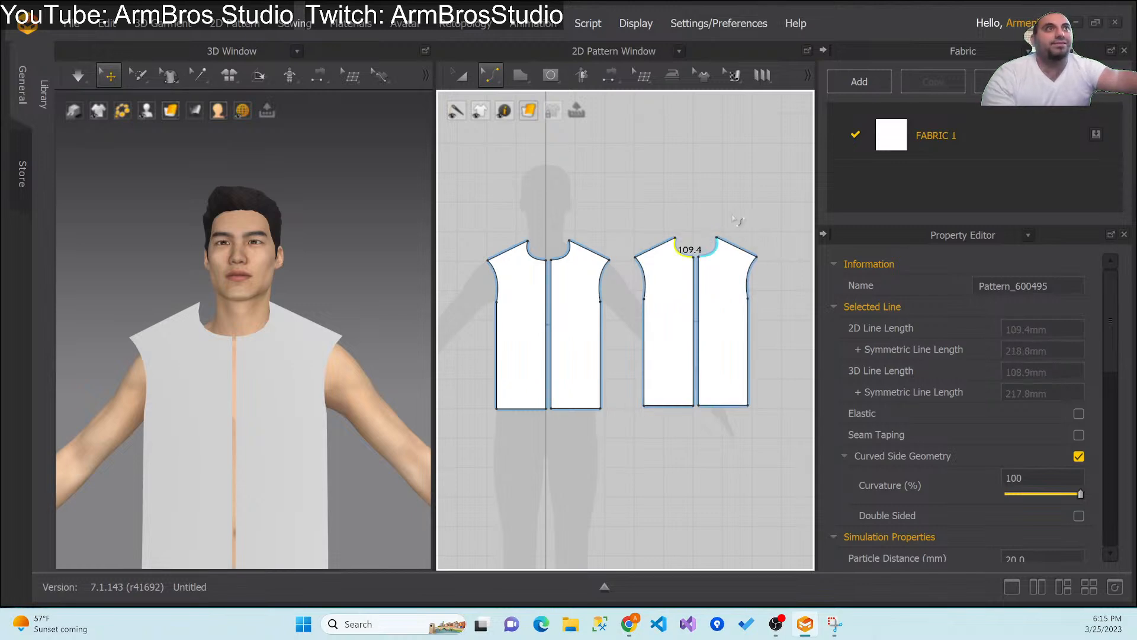
Step: Try raising the back neckline to shoulder height with Edit Curve Point, and undo that move
left_click(486, 79)
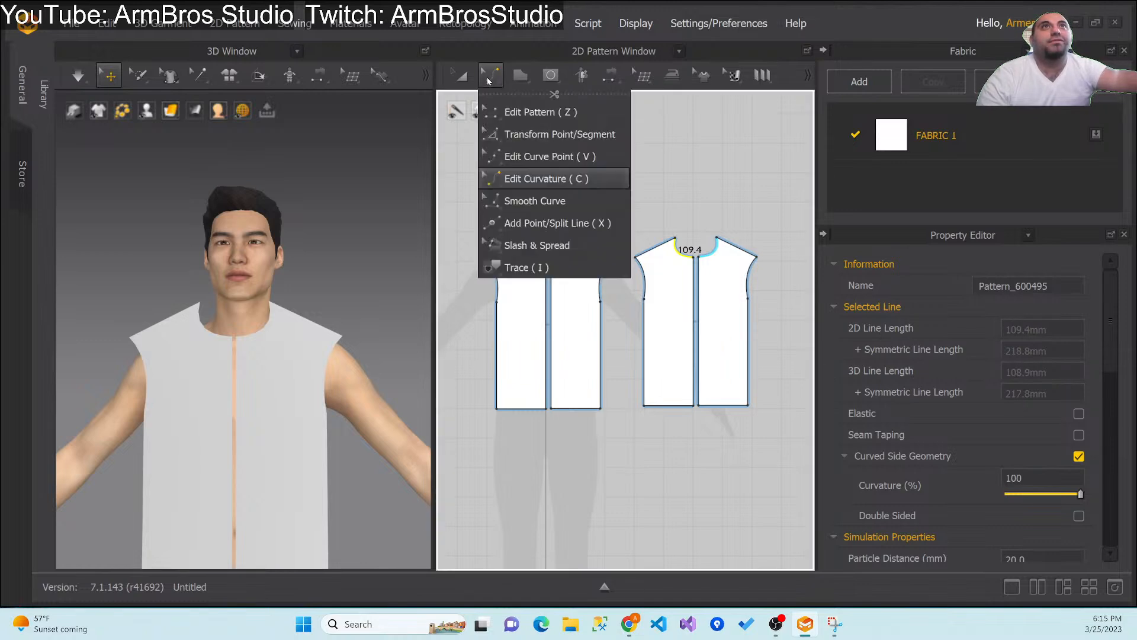
left_click(521, 156)
left_click_drag(679, 252, 693, 234)
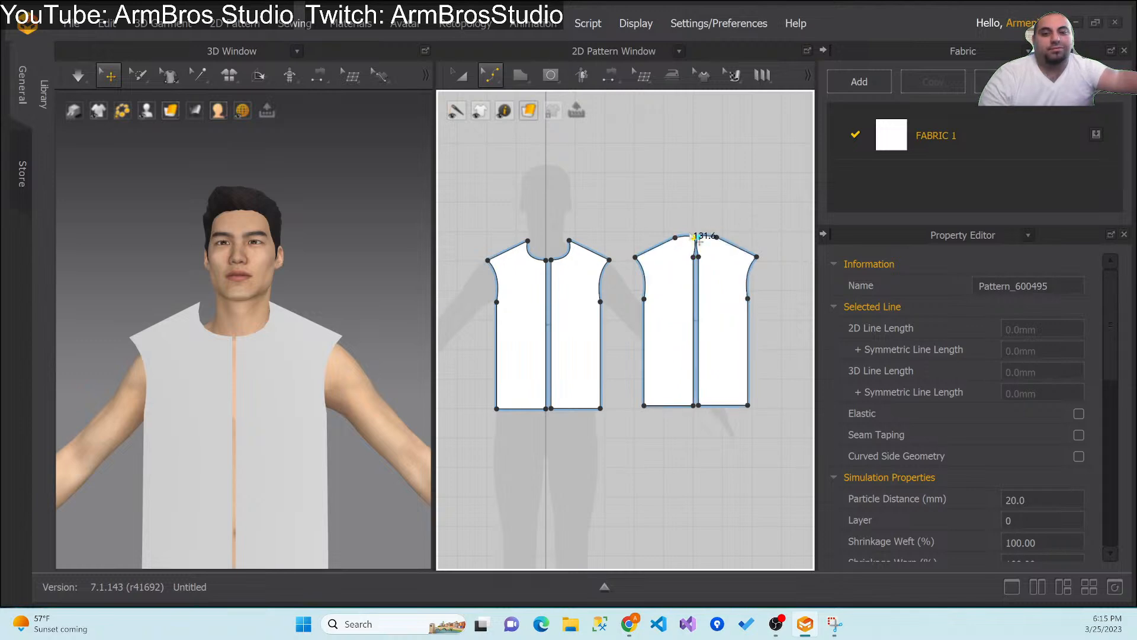
key("ctrl+z")
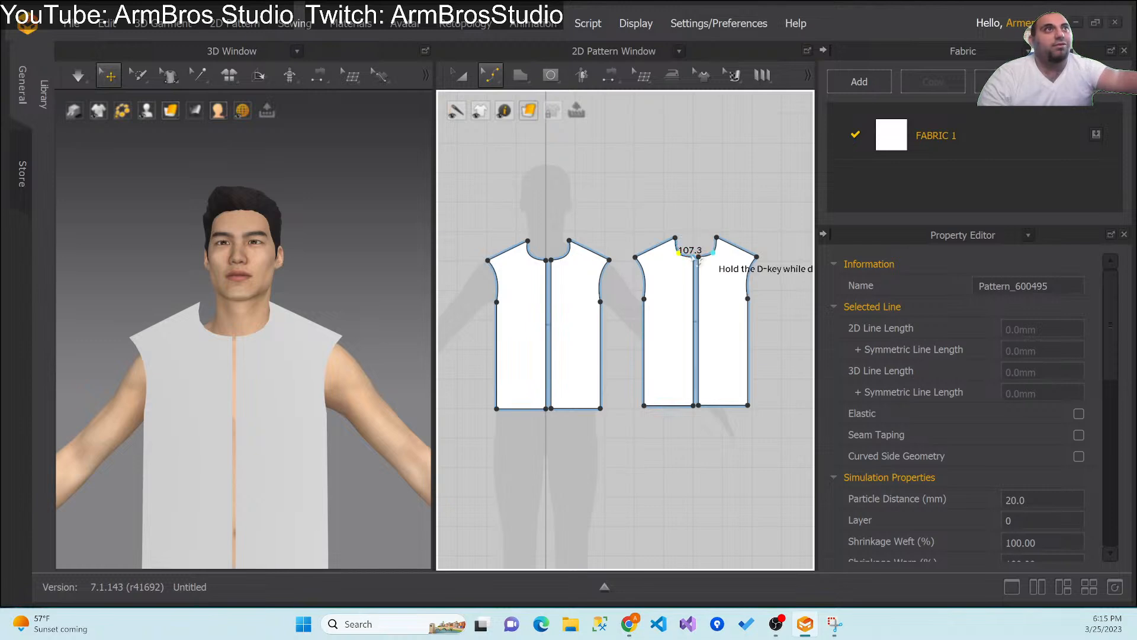
Step: Try adding and moving more curve points along the back neckline, and undo the distorted shape
left_click_drag(687, 243, 686, 233)
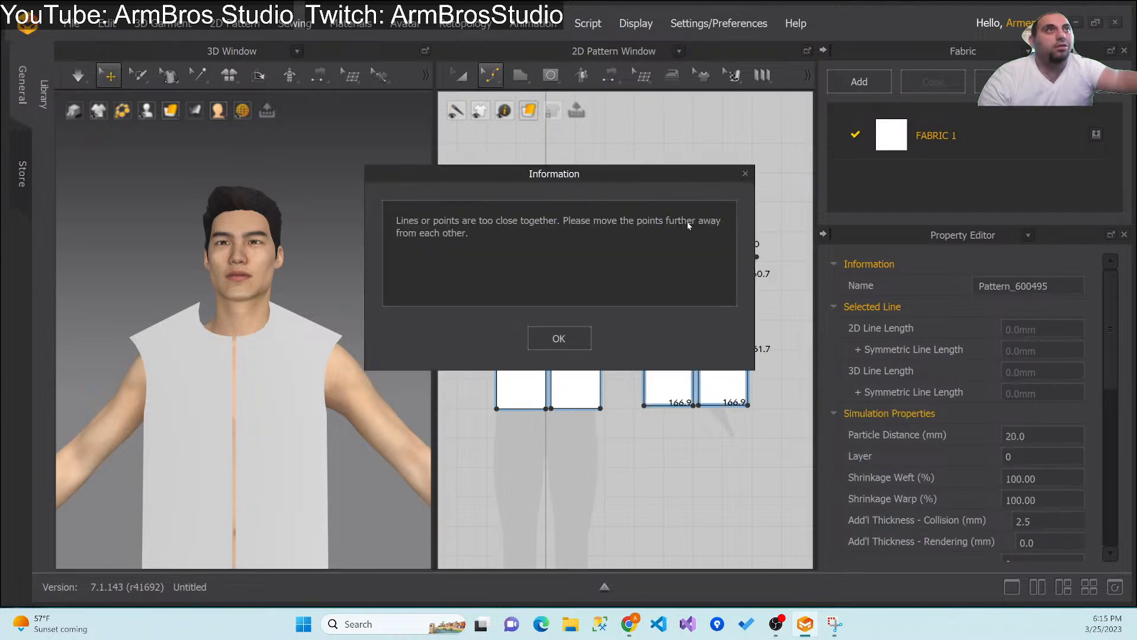
left_click(559, 338)
scroll(705, 247, "down", 2)
scroll(705, 248, "up", 6)
middle_click_drag(745, 306, 564, 271)
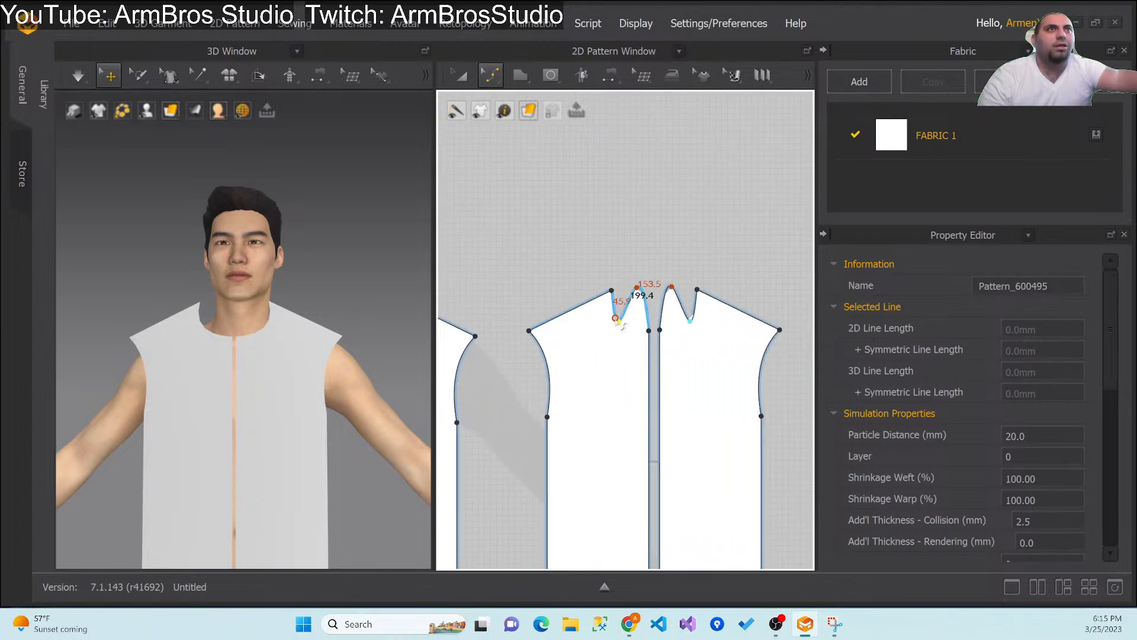
left_click_drag(615, 318, 644, 292)
left_click(577, 338)
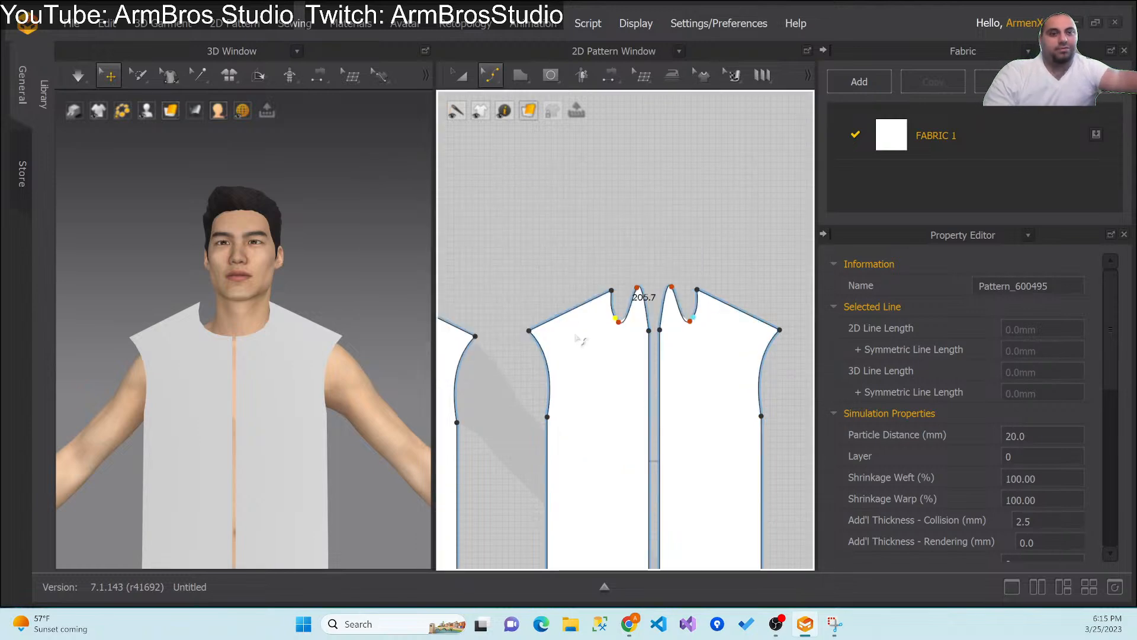
key("ctrl+z")
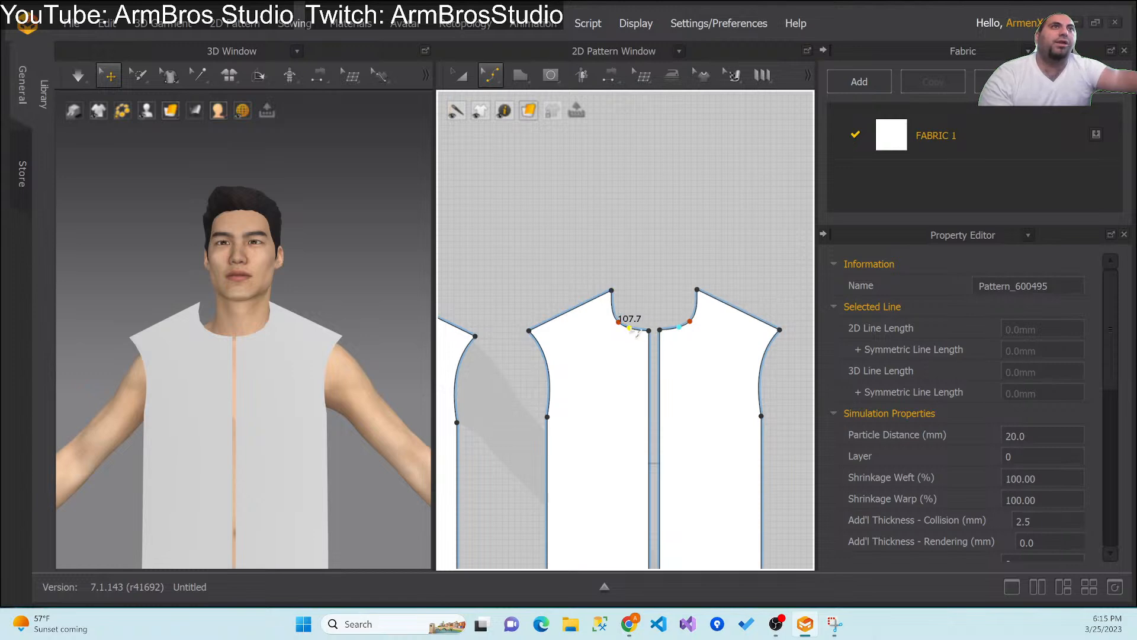
Step: Try shifting the whole back neckline segment with Transform Point/Segment, and undo the move
left_click(491, 75)
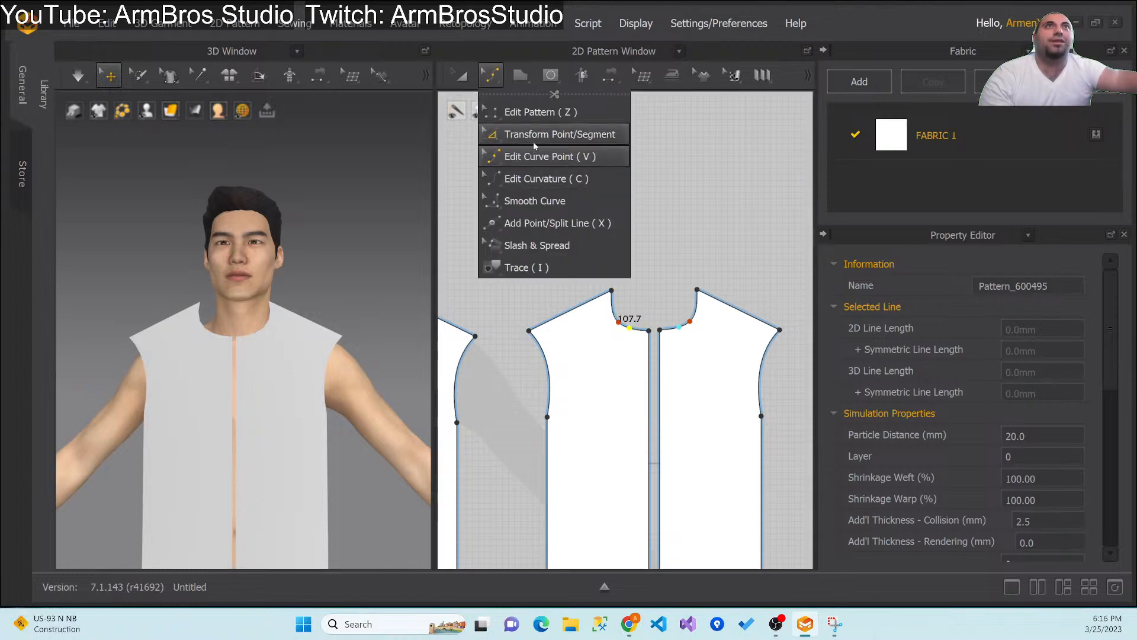
left_click(551, 136)
left_click_drag(621, 324, 644, 315)
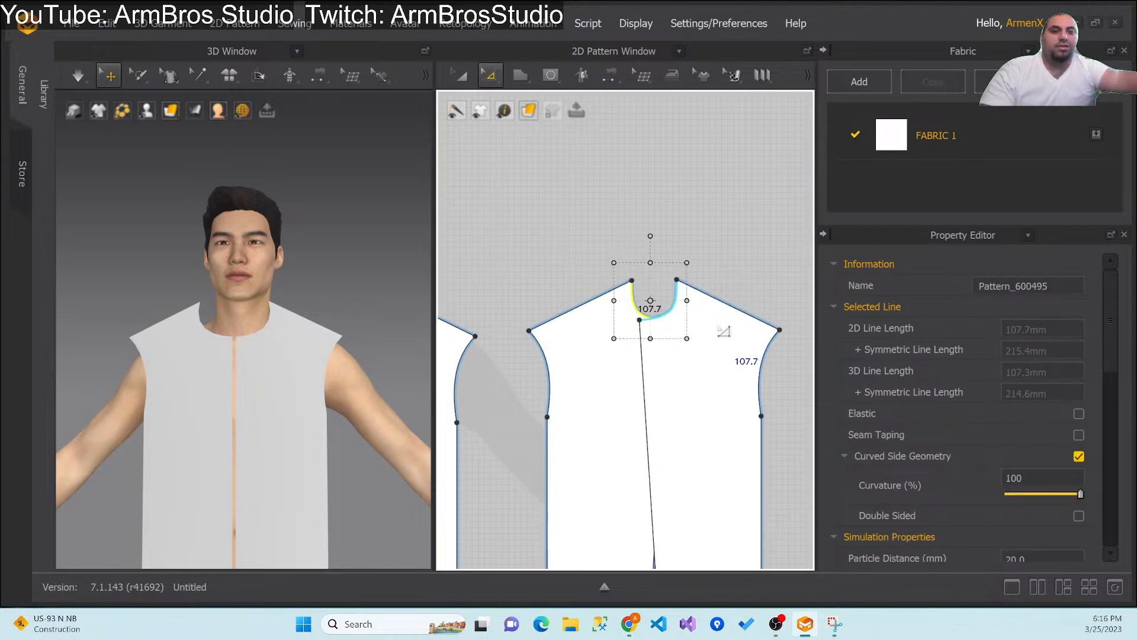
key("ctrl+z")
Step: Flatten the back neckline into a wide, nearly straight slope between shoulder and centre using Smooth Curve
left_click(490, 75)
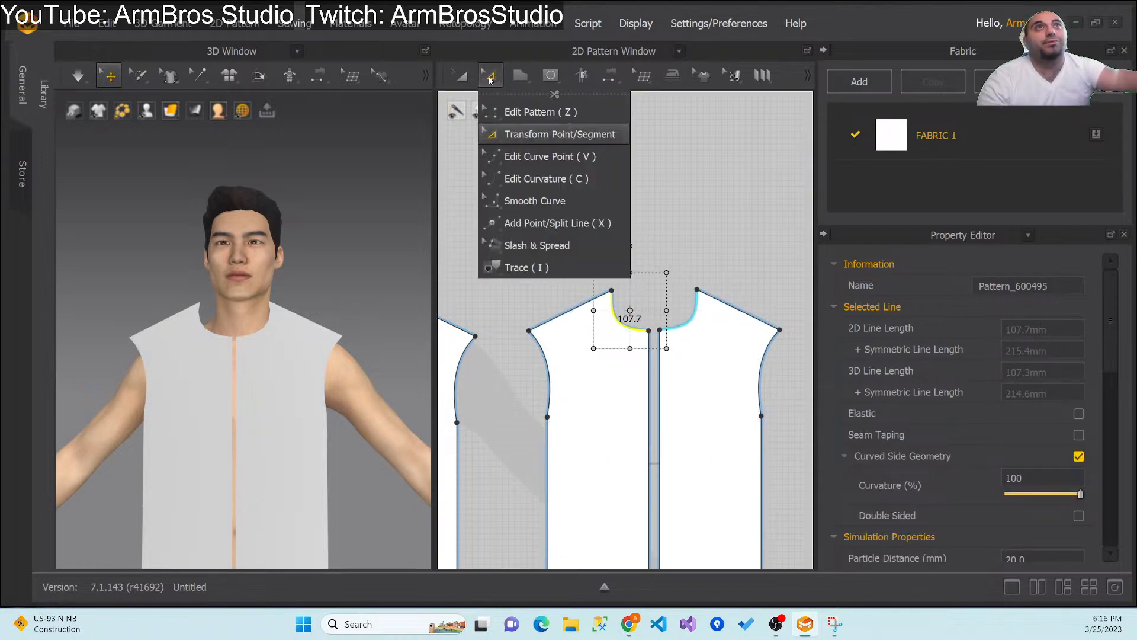
left_click(551, 204)
left_click_drag(622, 325, 644, 309)
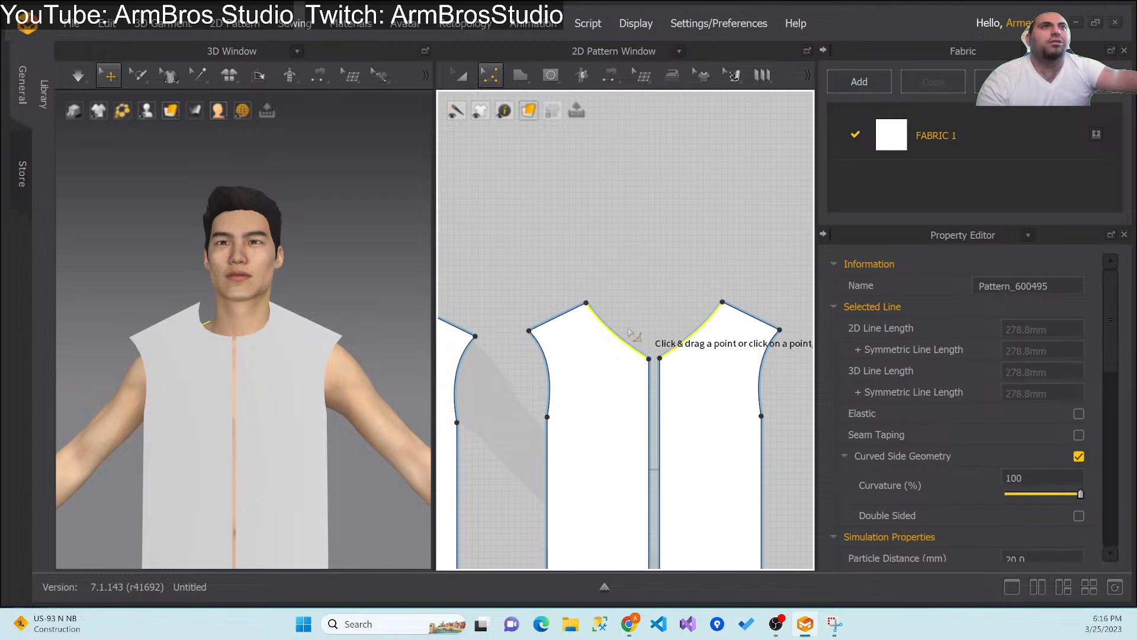
left_click_drag(619, 338, 626, 331)
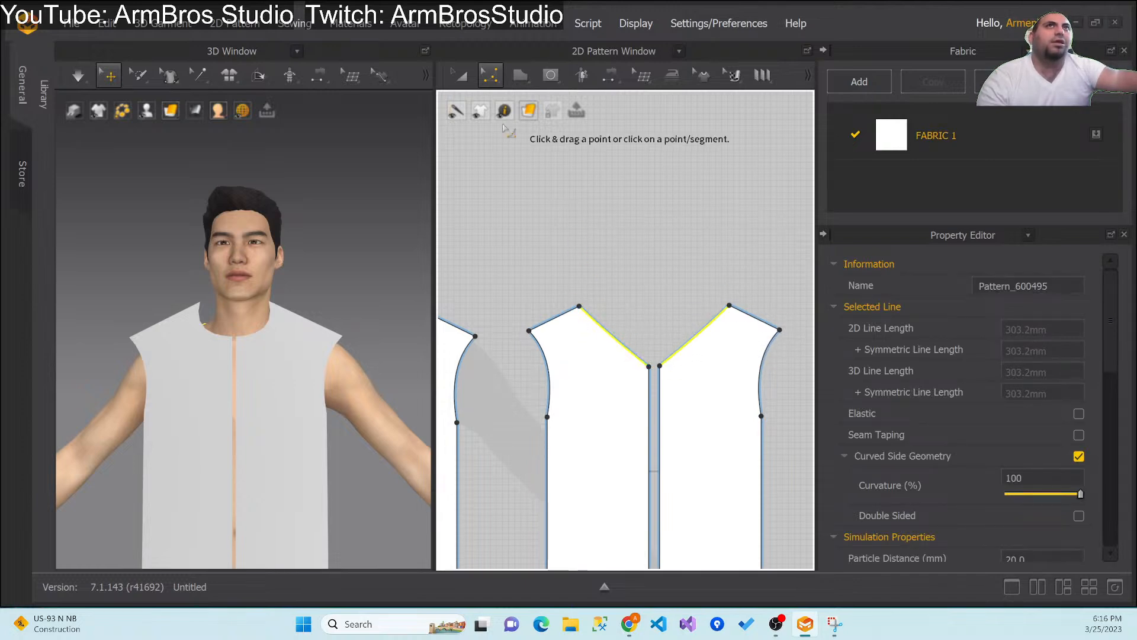
Step: Try moving the sloped back neckline's shoulder and centre points with Edit Pattern, and undo the moves
left_click(489, 76)
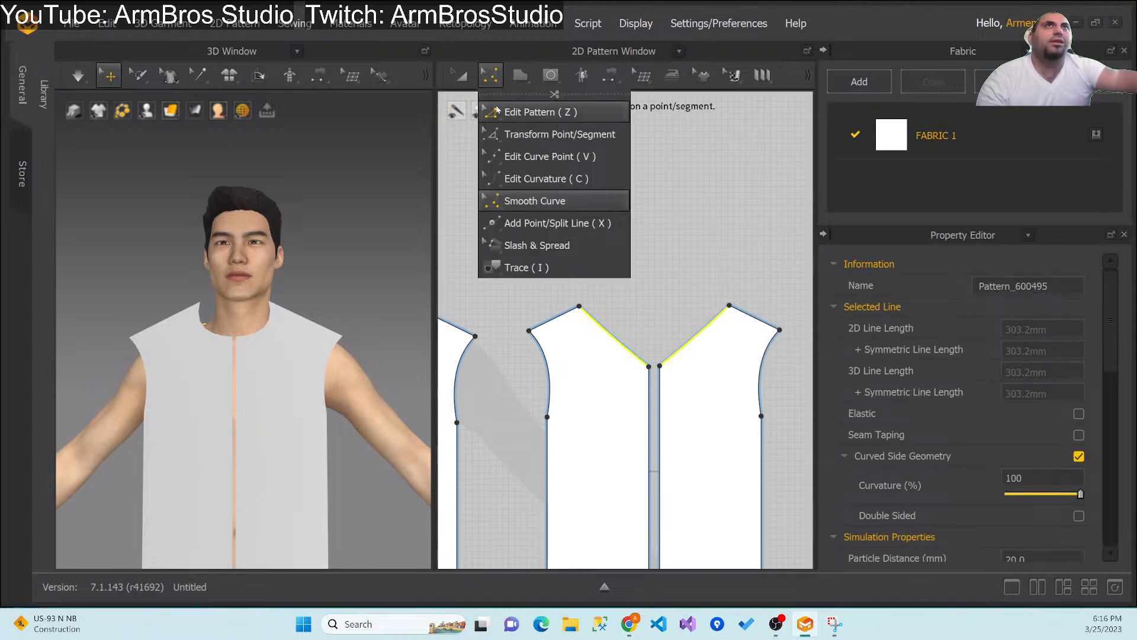
left_click(526, 134)
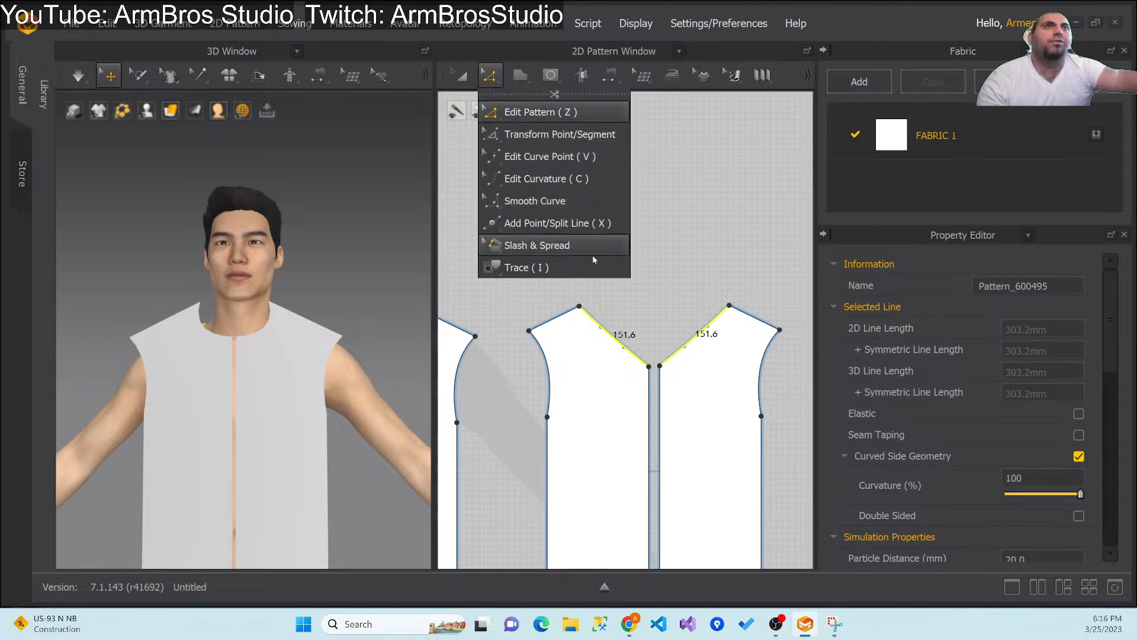
mouse_move(584, 308)
left_mouse_down()
mouse_move(650, 297)
mouse_move(584, 298)
mouse_move(583, 308)
left_mouse_up()
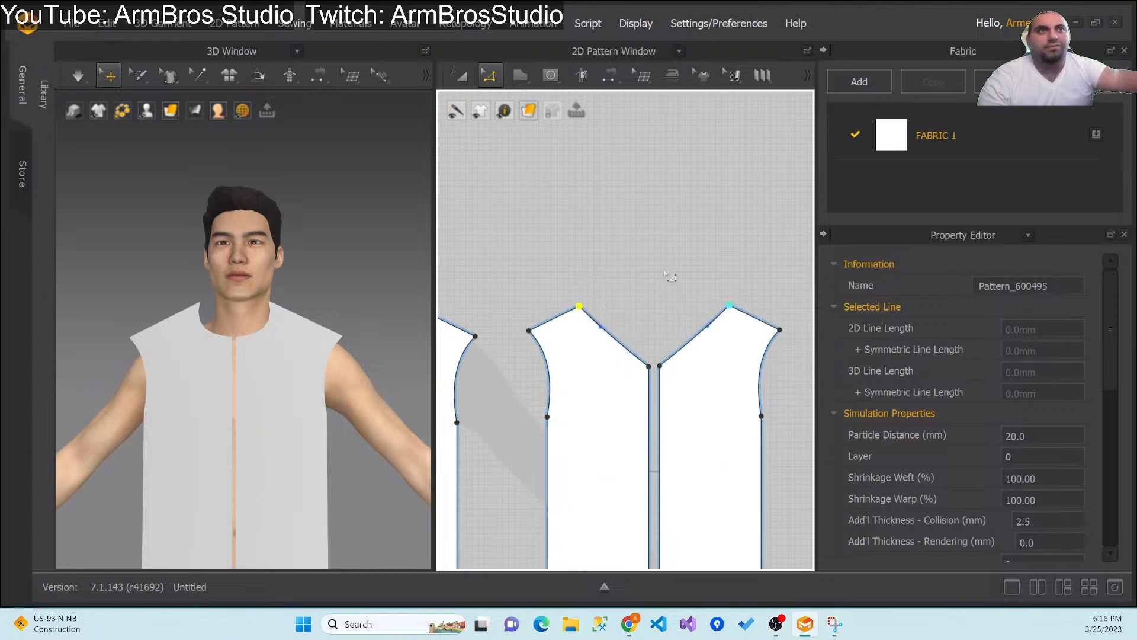
key("ctrl+z")
left_click_drag(649, 367, 651, 313)
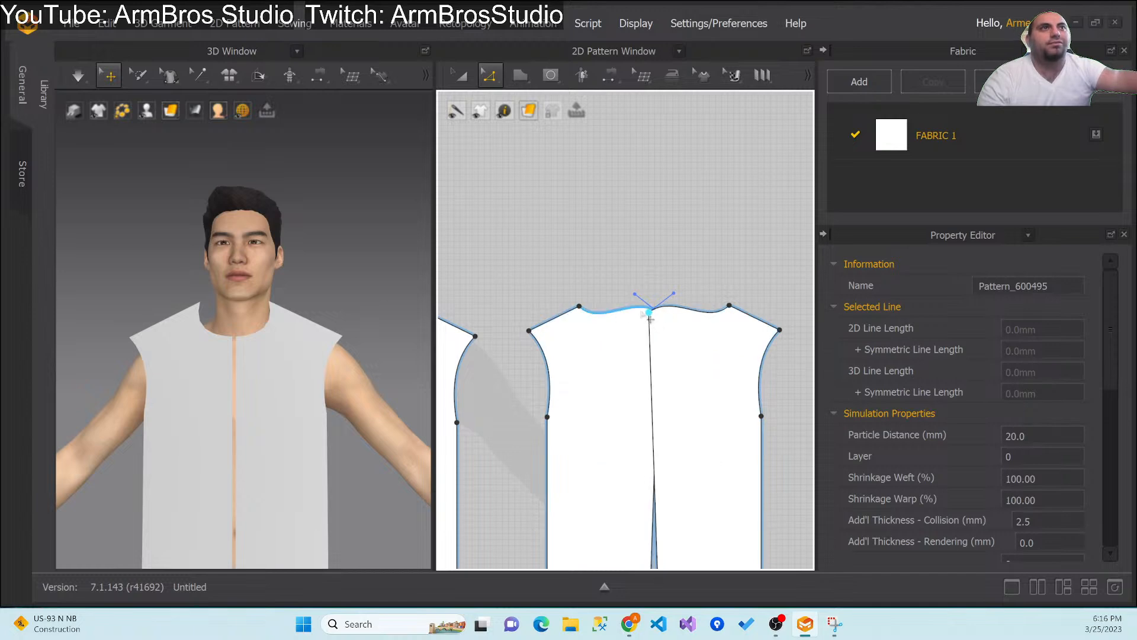
key("ctrl+z")
Step: Raise the back neckline's centre points almost to shoulder height and bend the neckline by moving its curve handles
left_click(490, 75)
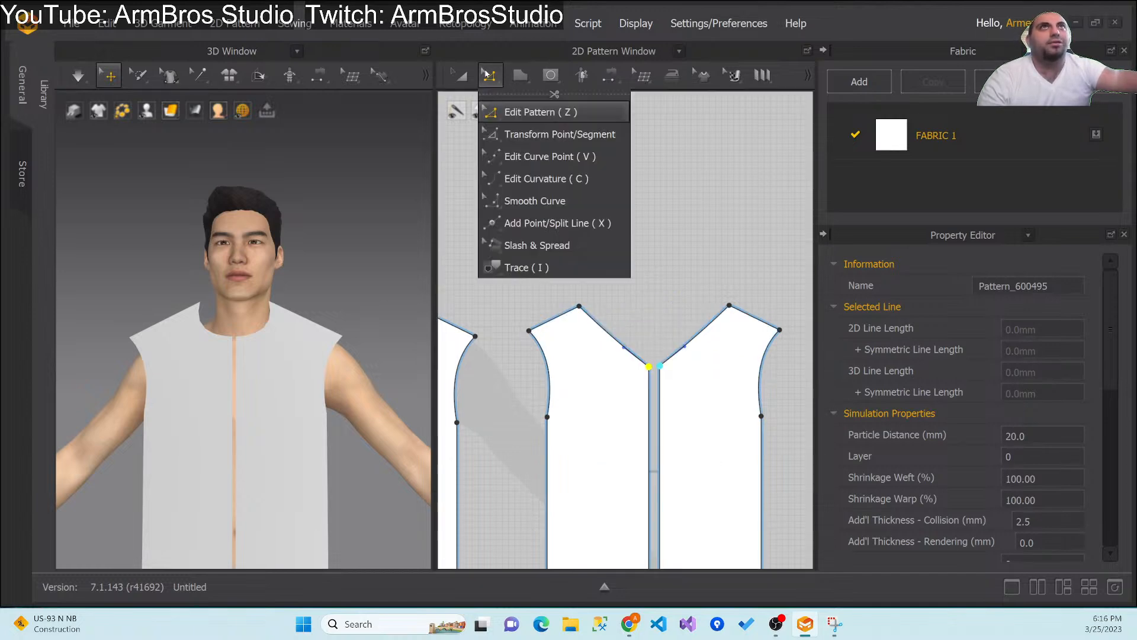
left_click(508, 155)
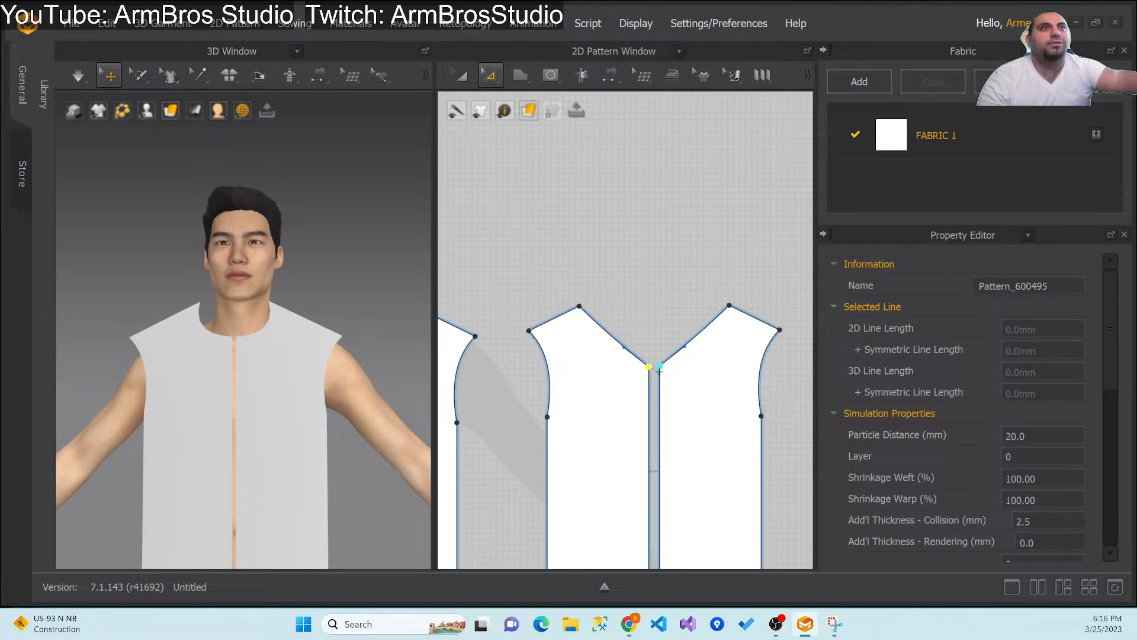
left_click_drag(659, 373, 658, 317)
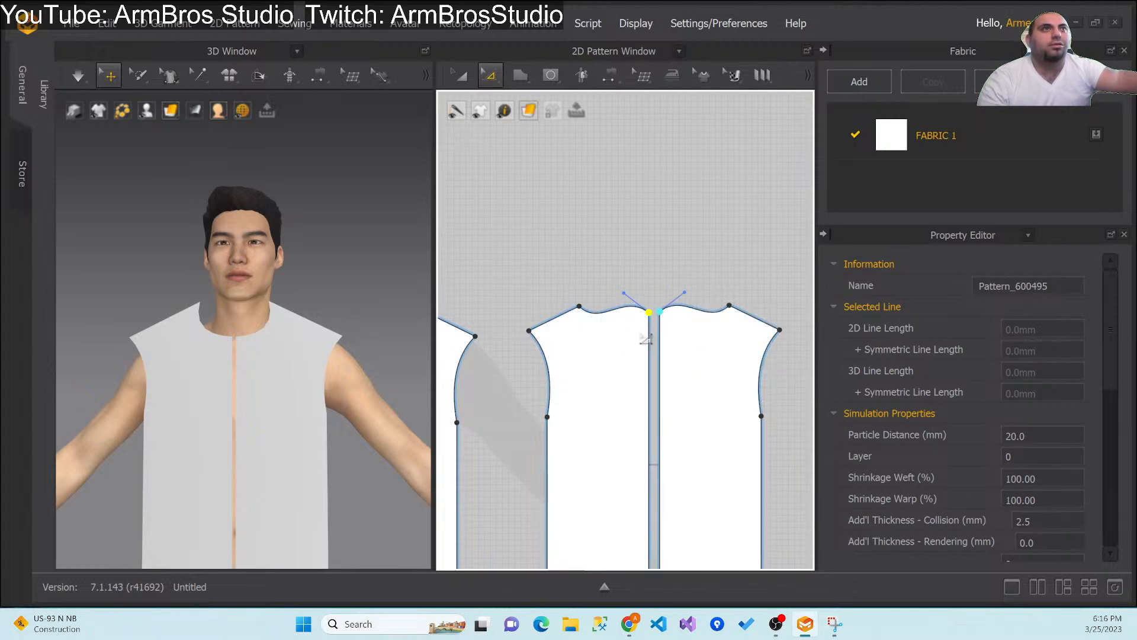
left_click(601, 320)
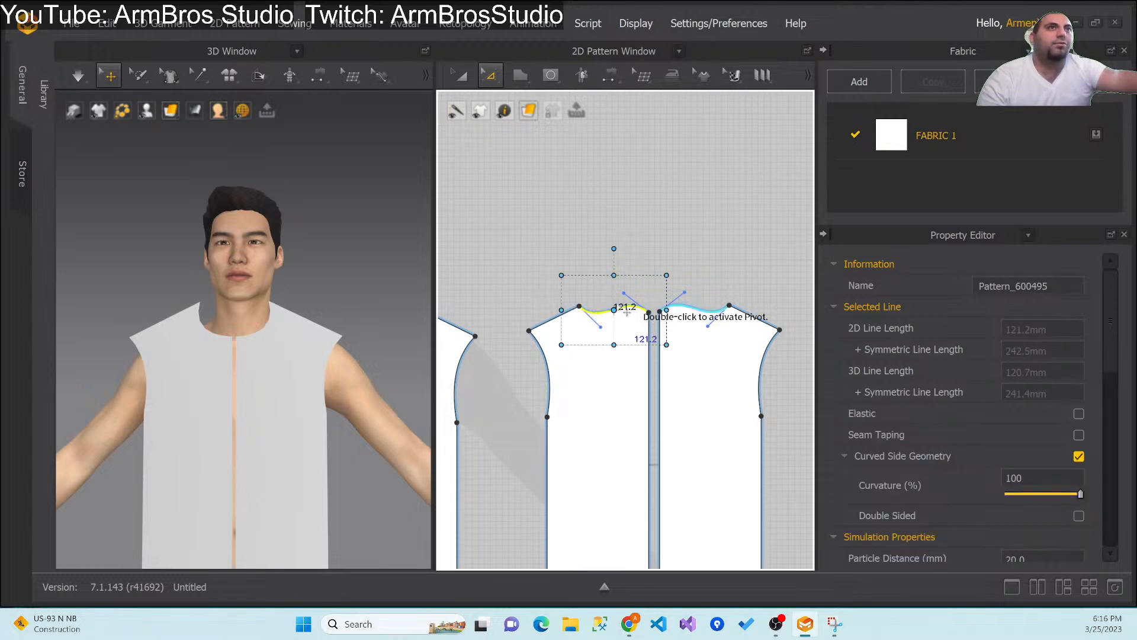
left_click(625, 321)
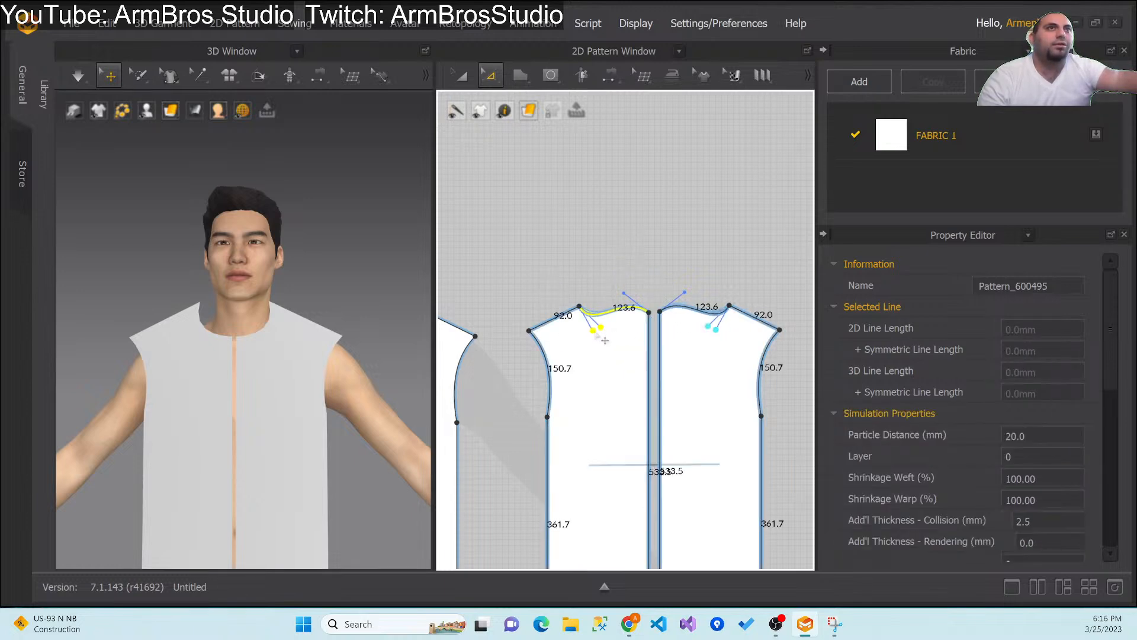
left_click_drag(626, 320, 641, 294)
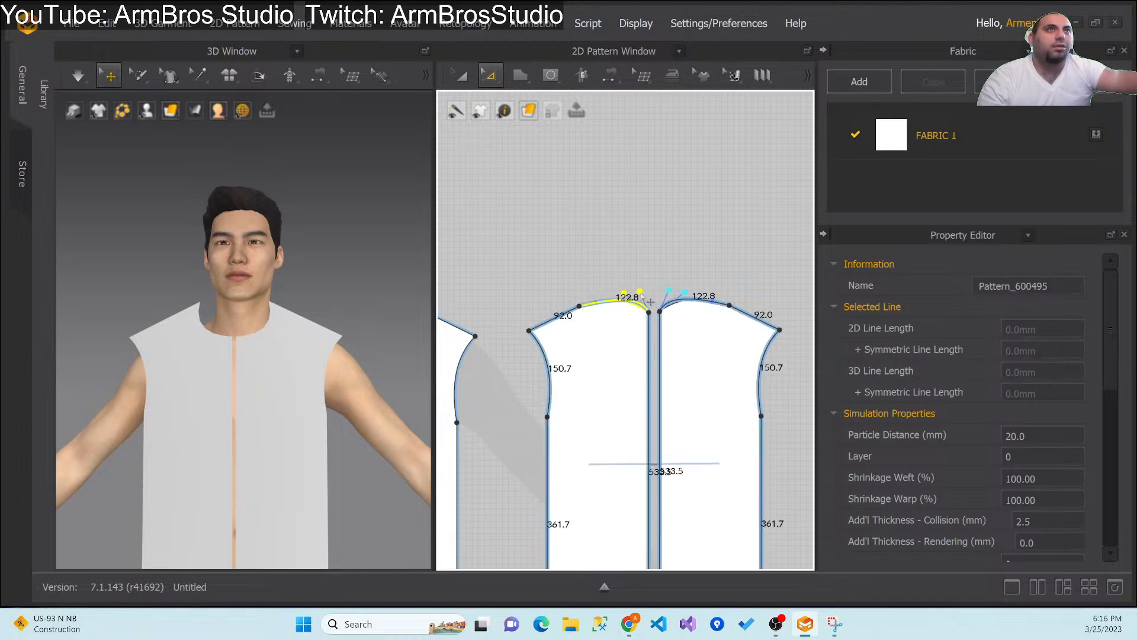
left_click(705, 311)
Step: Revert the back neckline edits until both back panels have their original rounded neckline again
key("ctrl+z")
key("ctrl+z")
left_click(642, 287)
left_click(638, 357)
left_click_drag(638, 354, 699, 359)
key("ctrl+z")
key("ctrl+z")
key("ctrl+z")
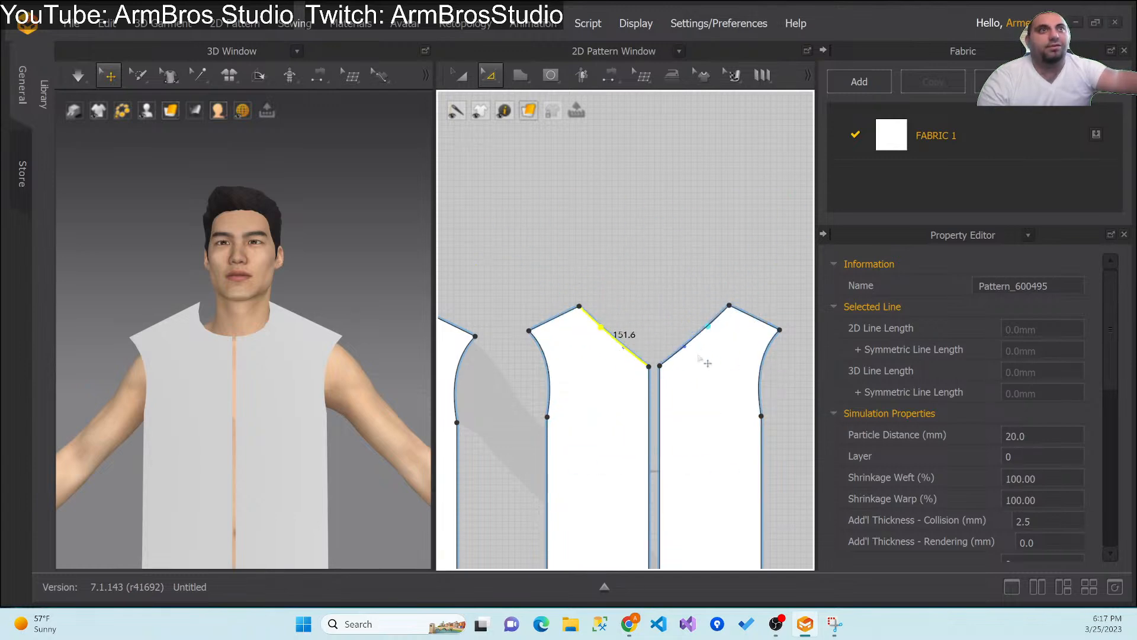
key("ctrl+y")
key("ctrl+y")
key("ctrl+y")
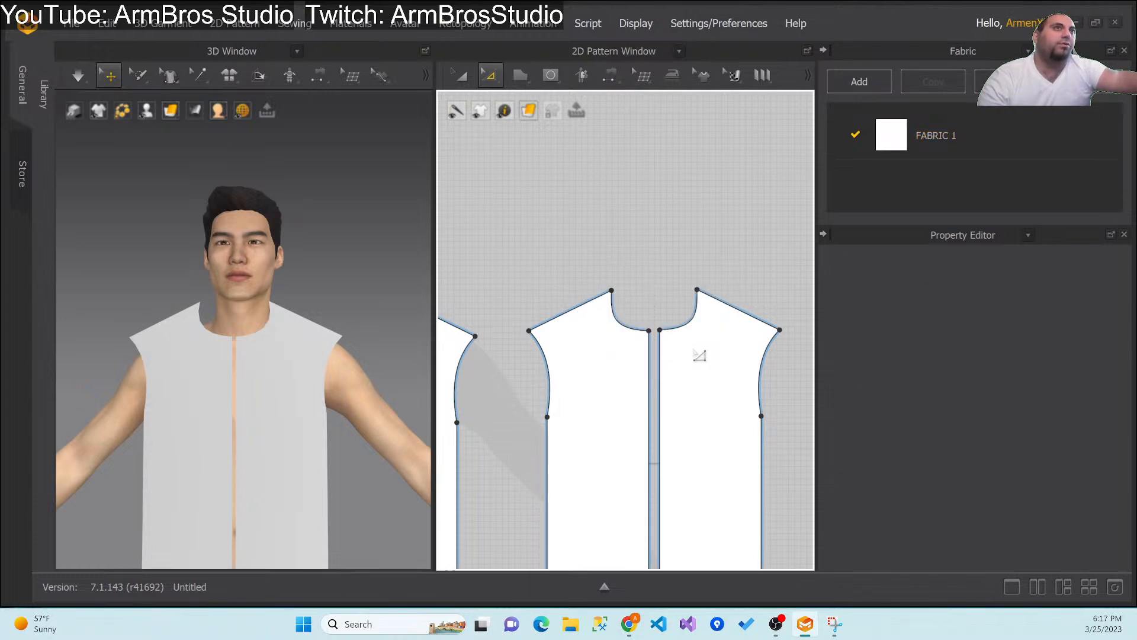
Step: Raise the centre neckline points of the back panels slightly above the inner shoulder points
left_click(498, 80)
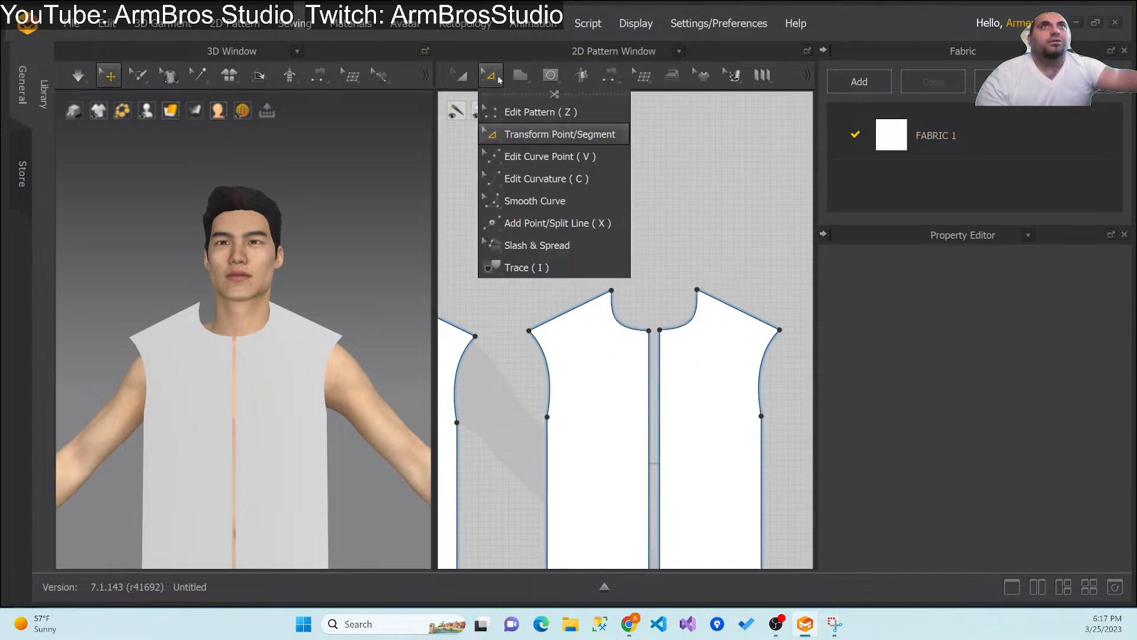
left_click(560, 134)
left_click(655, 334)
left_click_drag(657, 337, 648, 285)
left_click(633, 297)
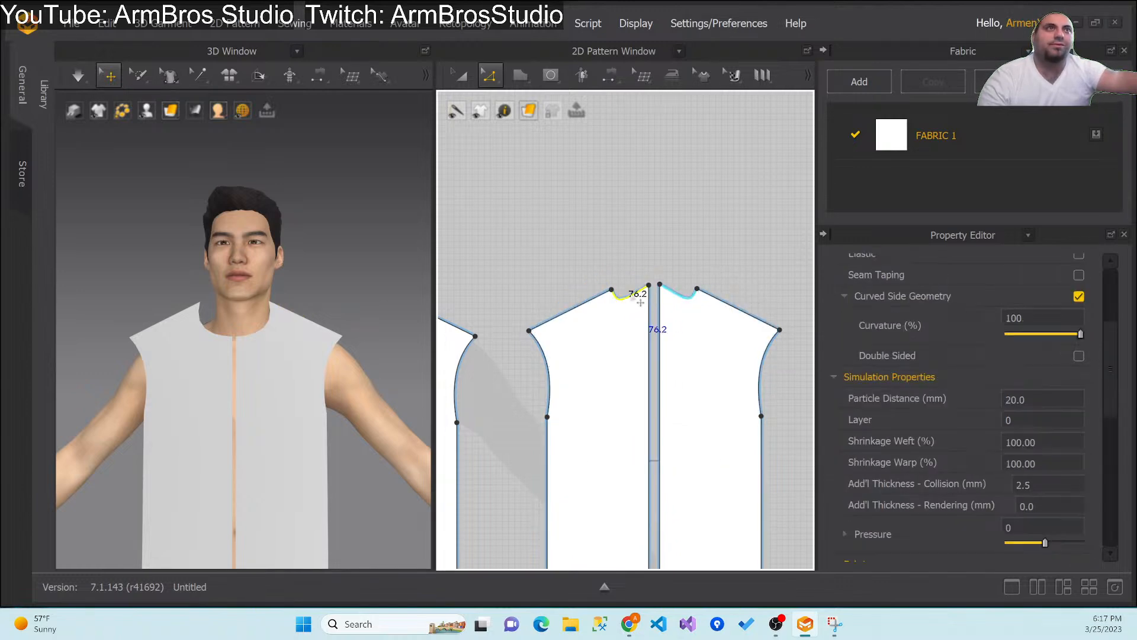
Step: Delete the inner shoulder points of the back panels and move the top centre points slightly apart
left_click(612, 289)
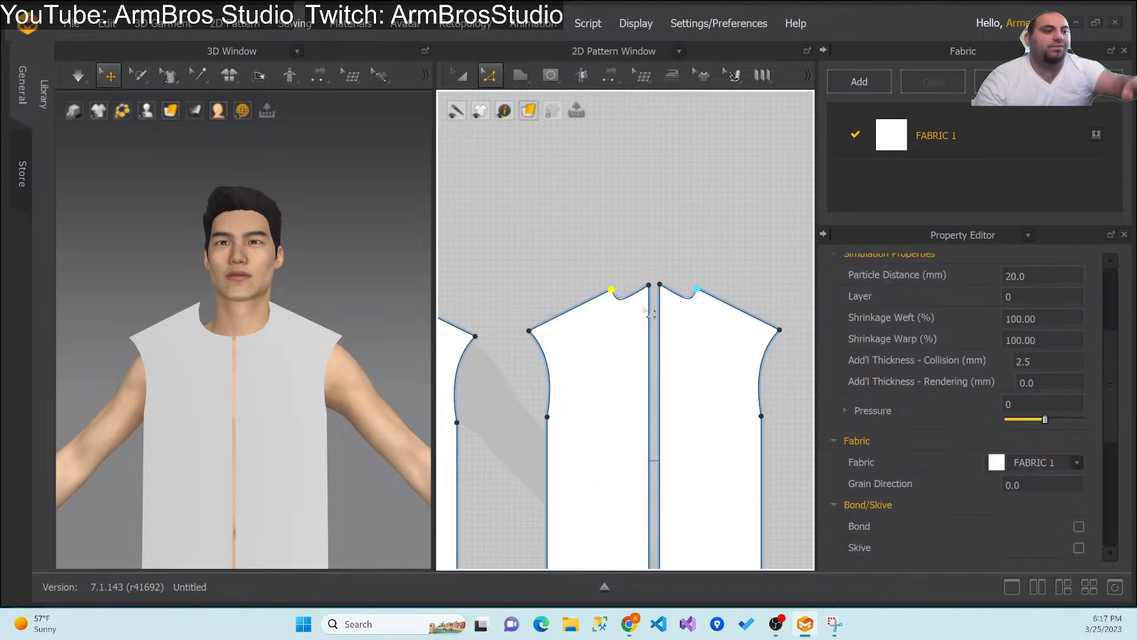
key("Delete")
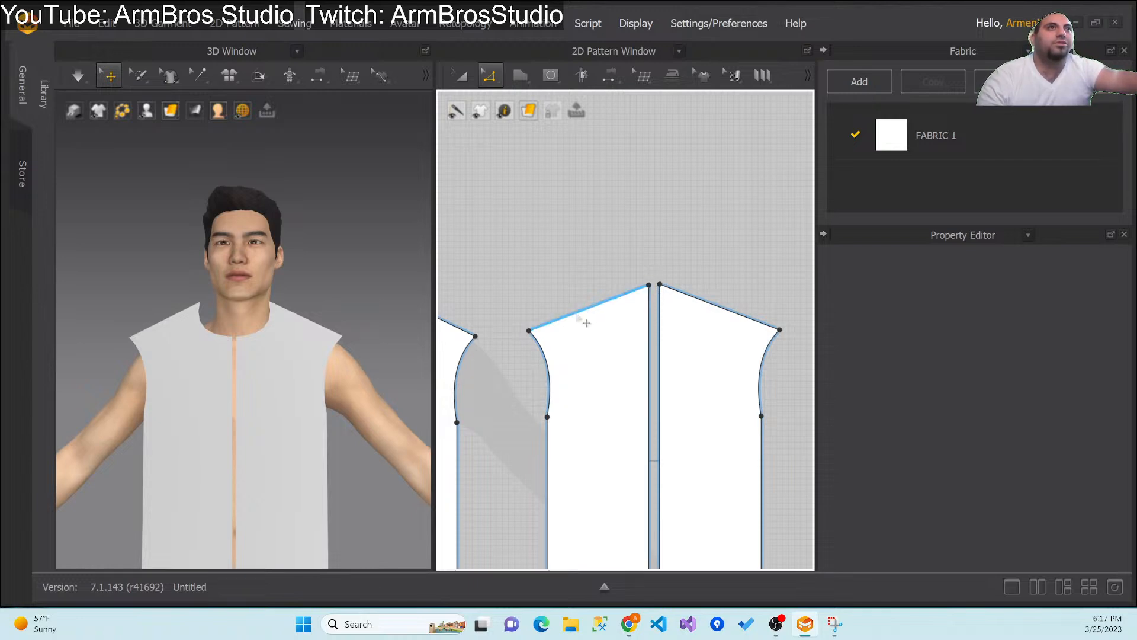
left_click_drag(649, 288, 645, 288)
mouse_move(321, 422)
right_mouse_down()
mouse_move(95, 425)
mouse_move(254, 418)
mouse_move(320, 432)
right_mouse_up()
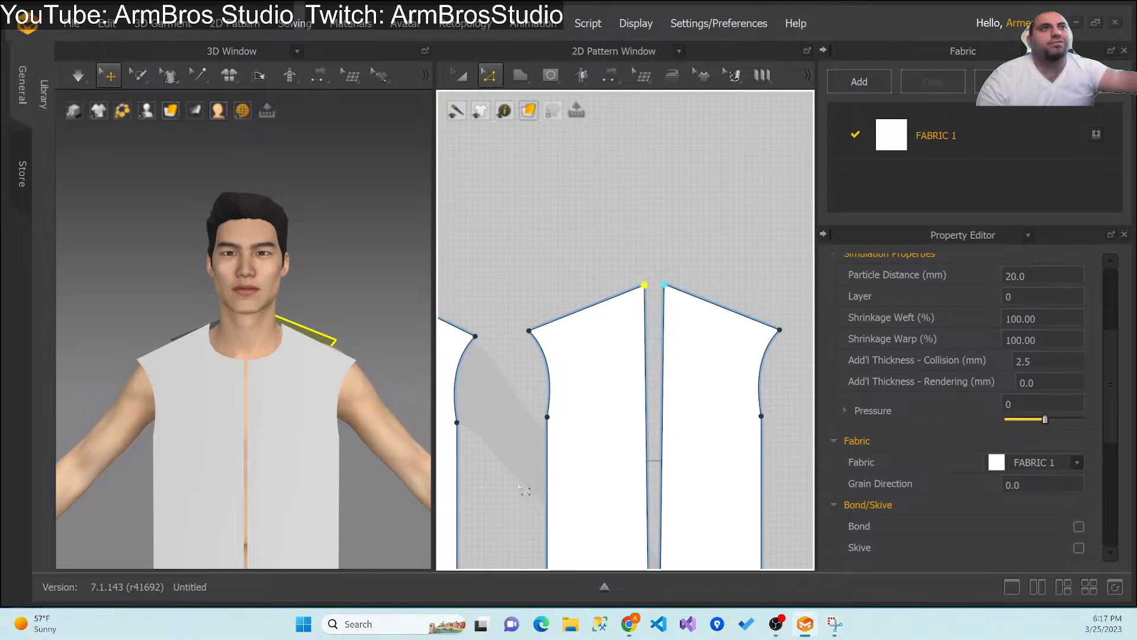
right_click(493, 458)
left_click(494, 448)
scroll(509, 421, "down", 6)
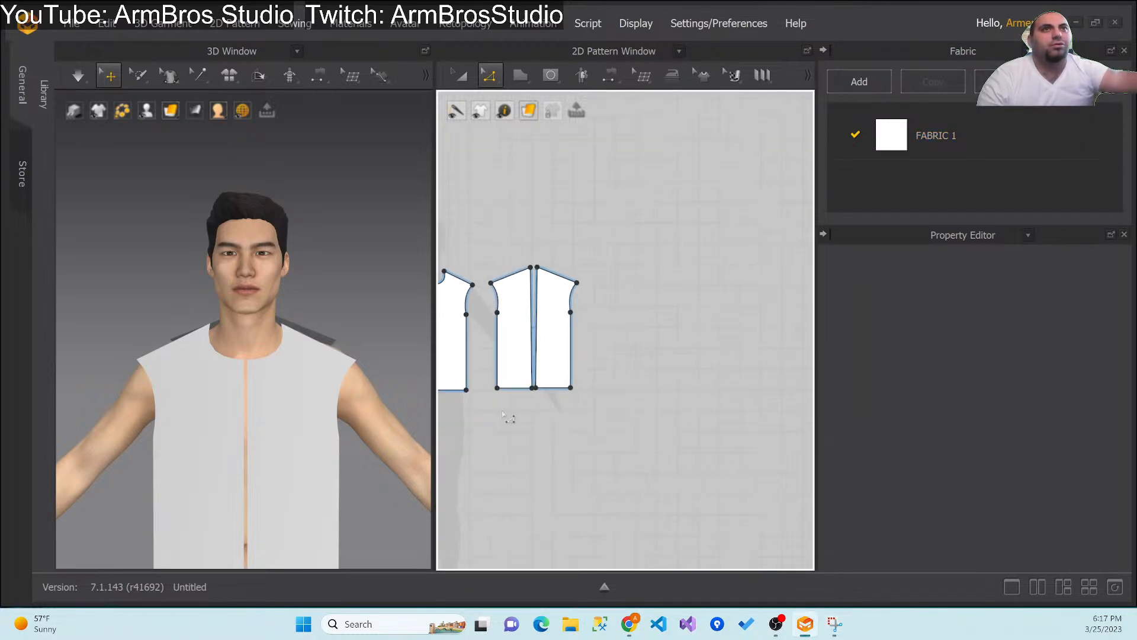
middle_click_drag(510, 421, 633, 461)
scroll(633, 422, "up", 5)
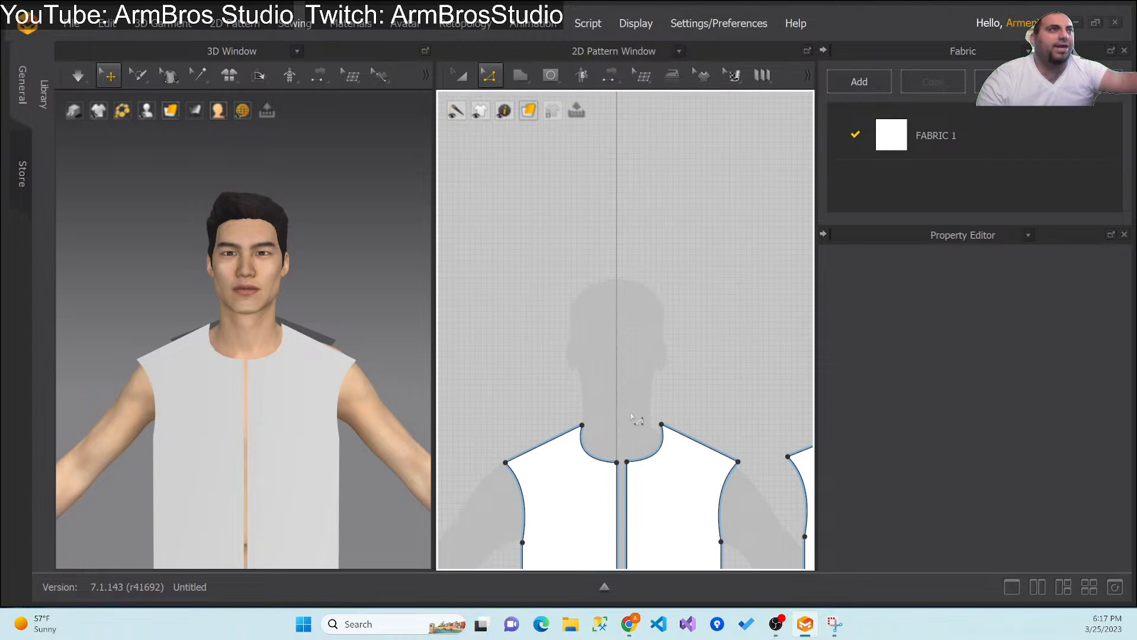
middle_click_drag(692, 388, 554, 267)
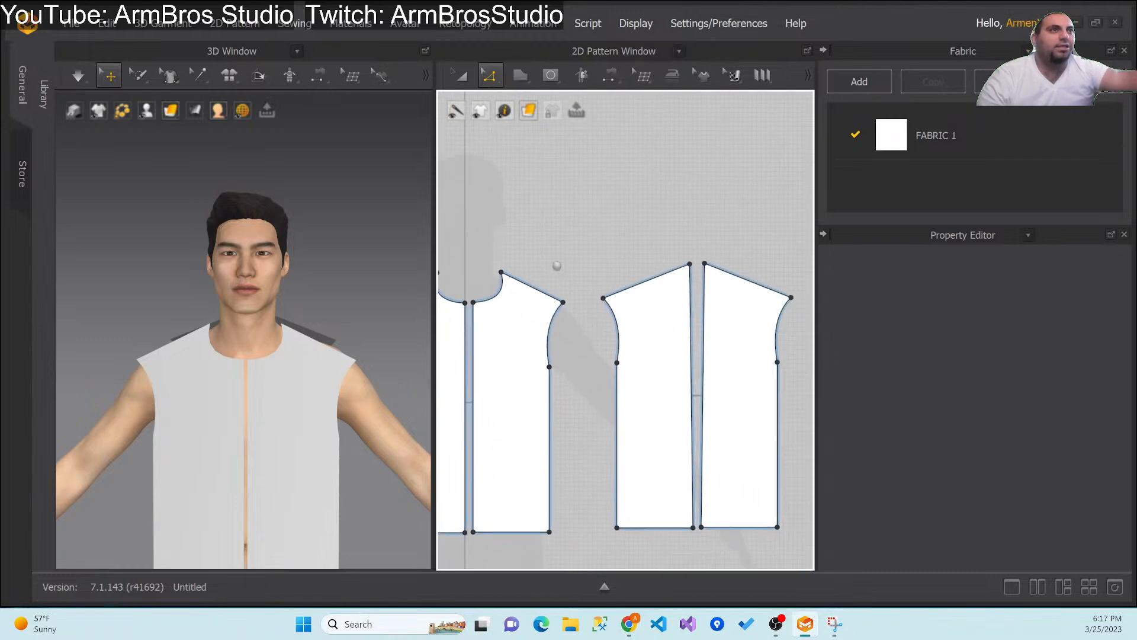
Step: Move the top centre points of the two back panels closer together so their centre edges run almost vertical and parallel
left_click(694, 270)
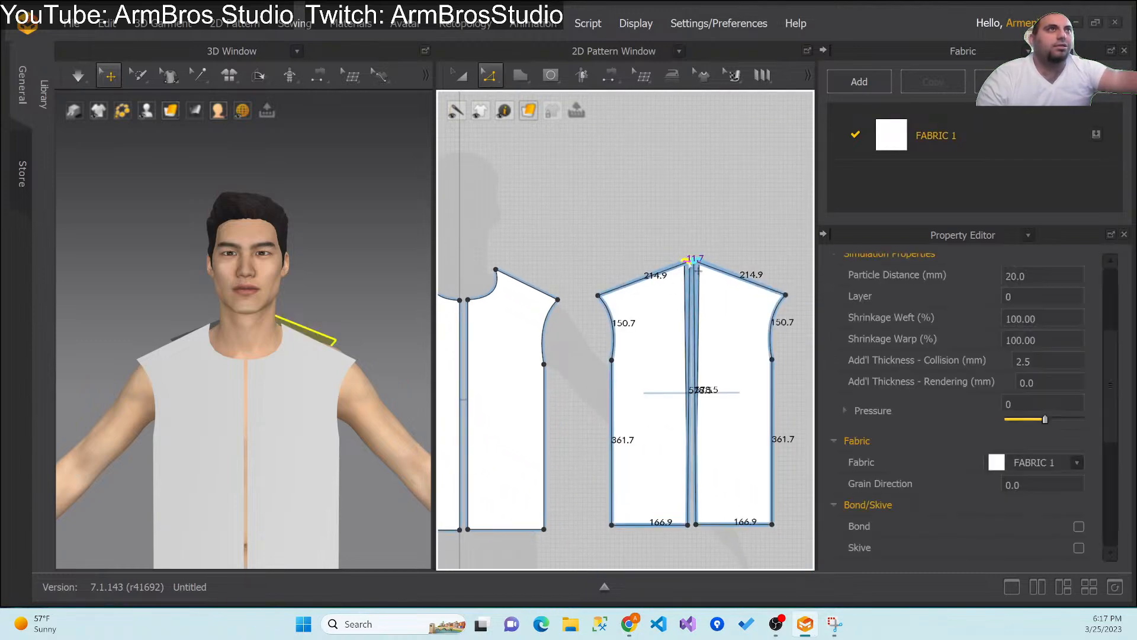
left_click(713, 238)
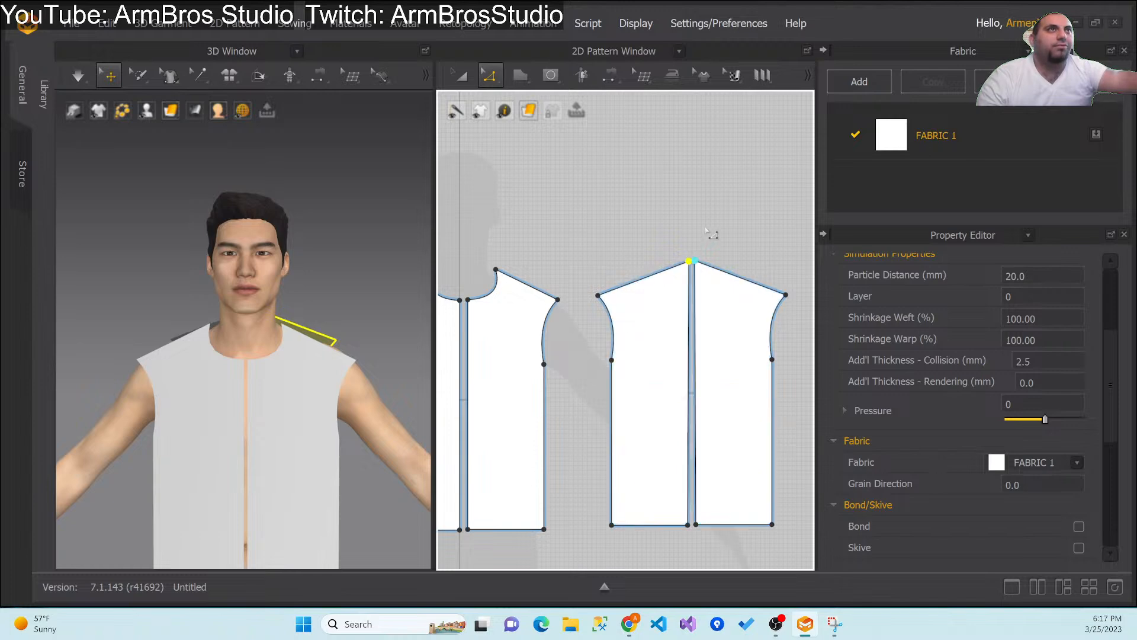
mouse_move(262, 363)
right_mouse_down()
mouse_move(45, 356)
mouse_move(44, 346)
mouse_move(52, 333)
mouse_move(83, 355)
mouse_move(281, 368)
mouse_move(304, 384)
mouse_move(251, 346)
right_mouse_up()
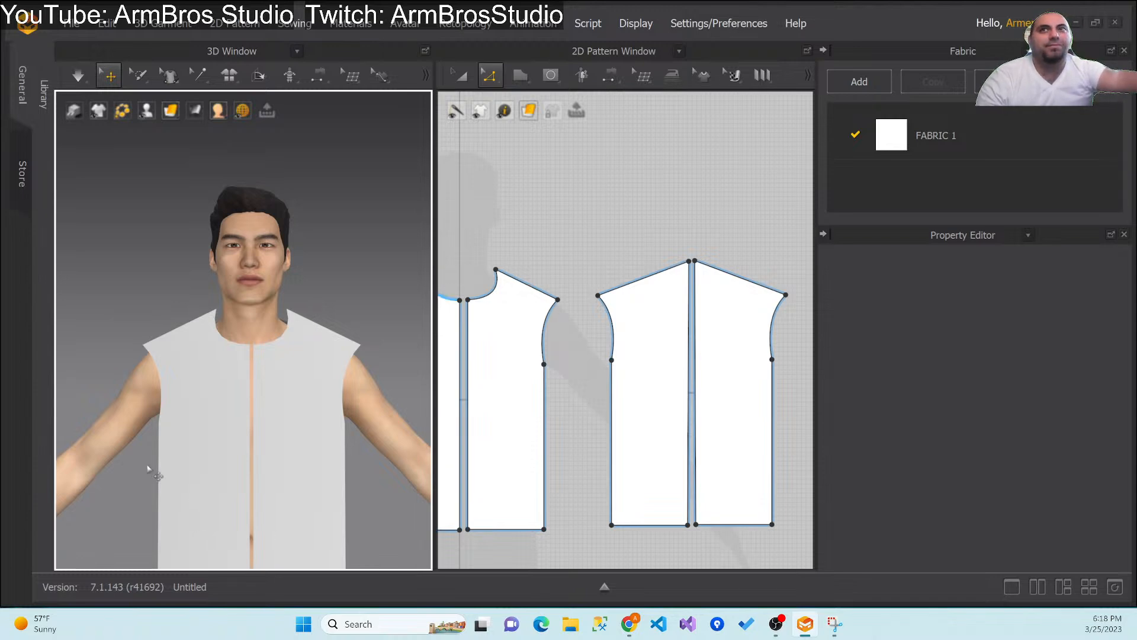
Step: Draw a narrow rectangular side panel beside the outer edge of the avatar's right front panel, reaching from the underarm point to the hem
middle_click_drag(589, 449, 637, 376)
scroll(641, 376, "up", 3)
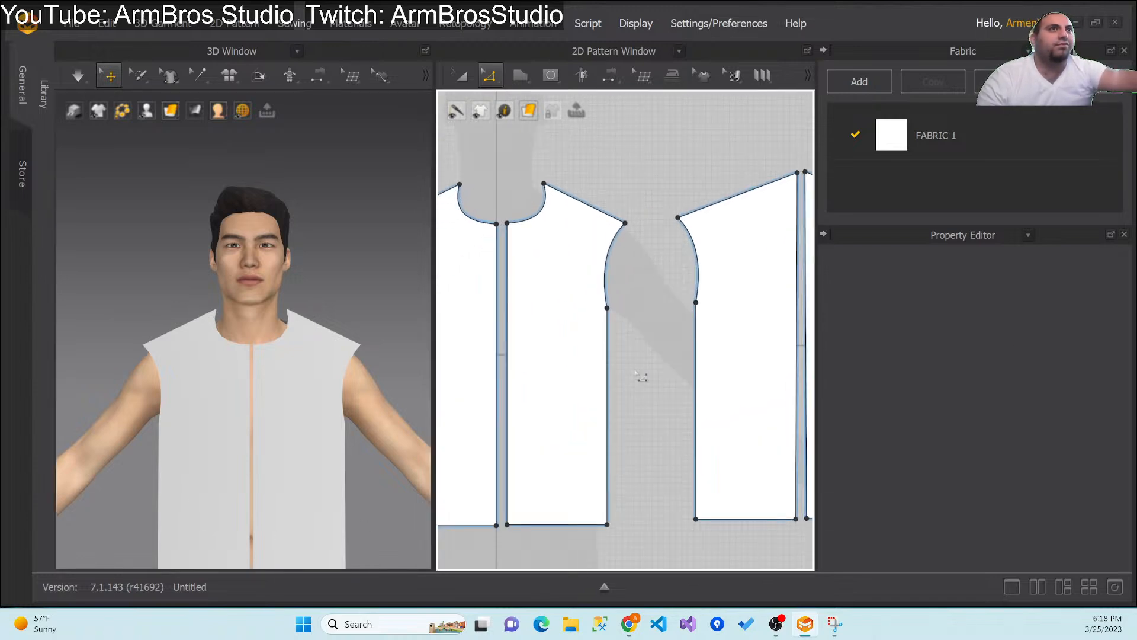
scroll(643, 376, "down", 8)
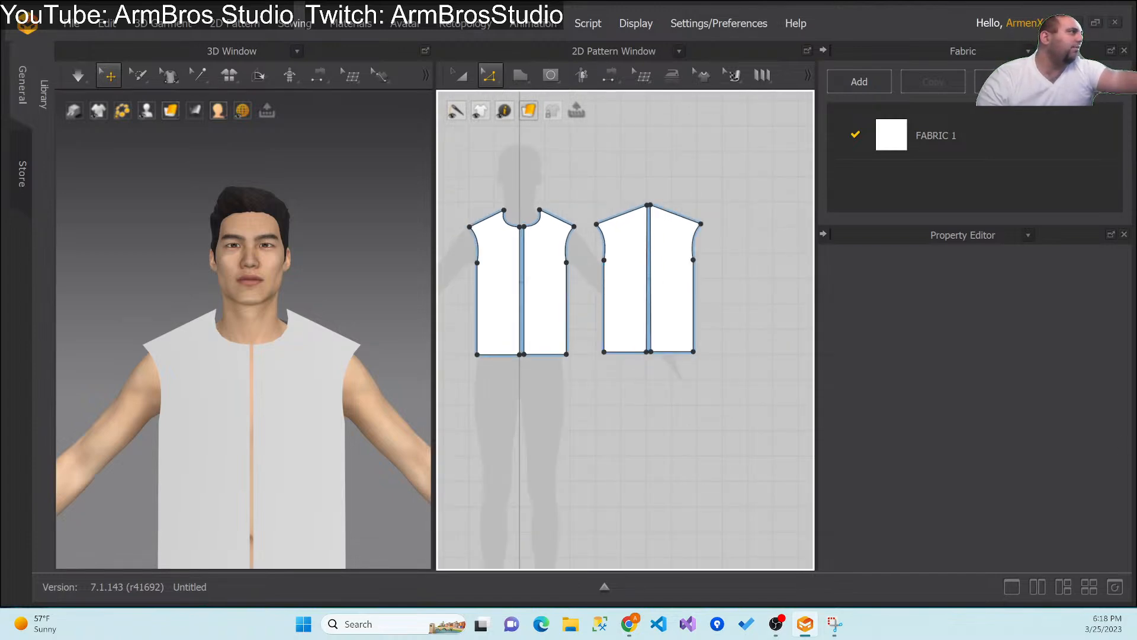
middle_click_drag(535, 410, 660, 406)
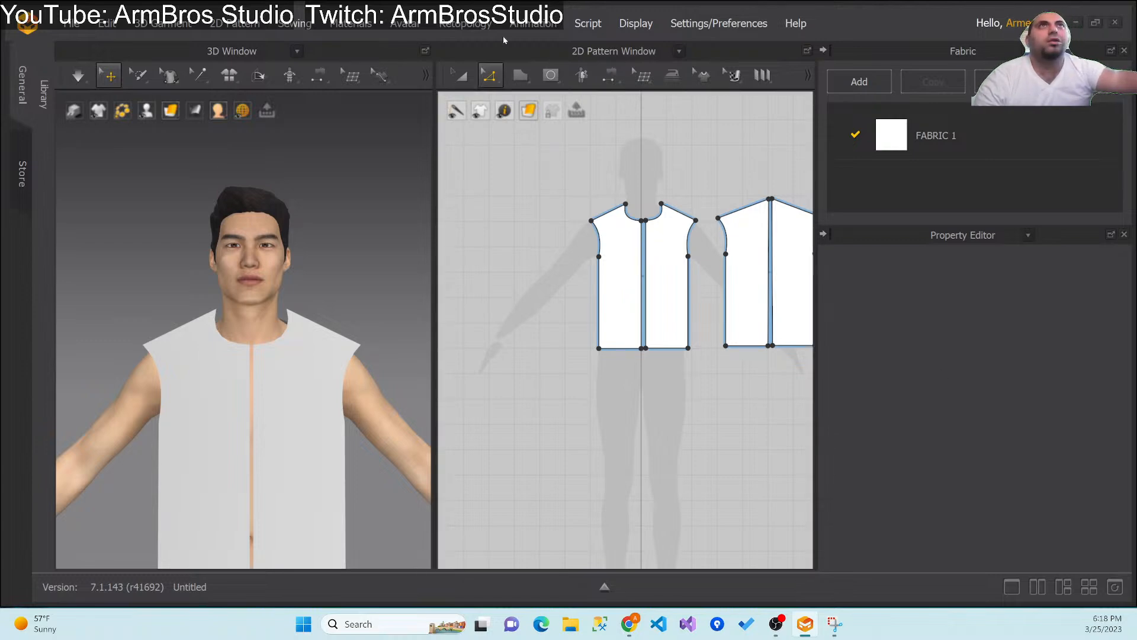
left_click(520, 75)
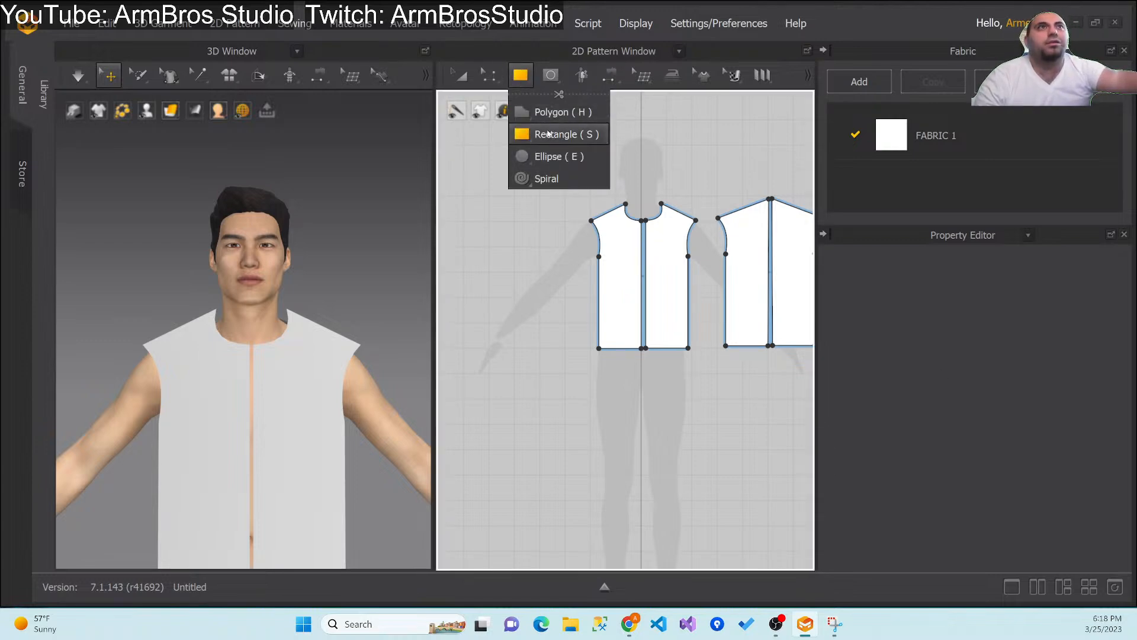
left_click(545, 134)
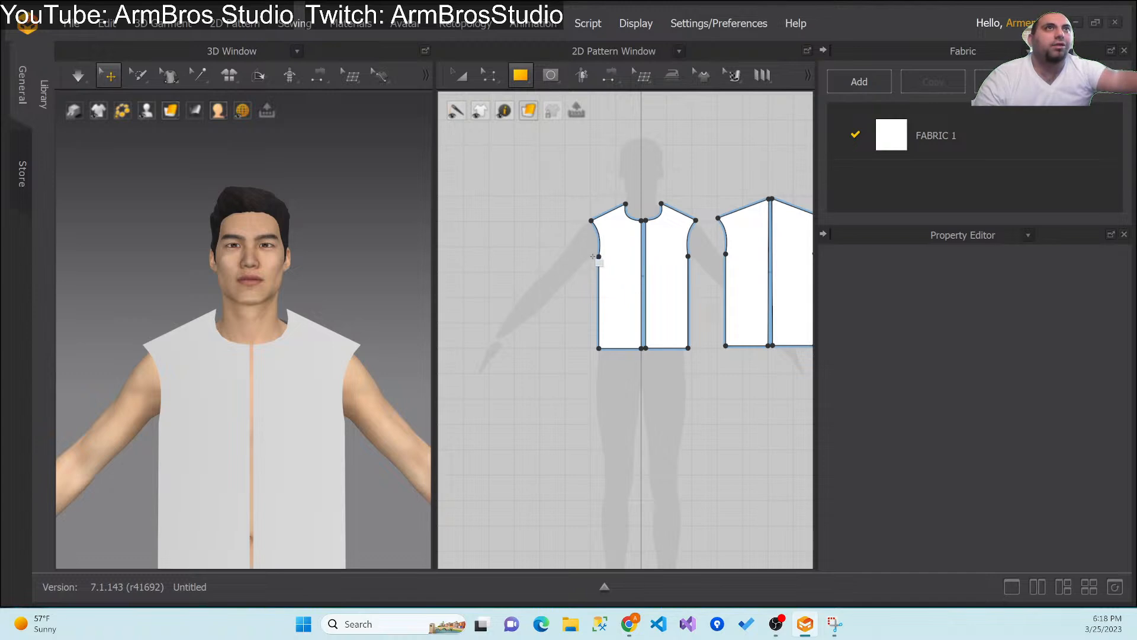
left_click_drag(593, 257, 577, 349)
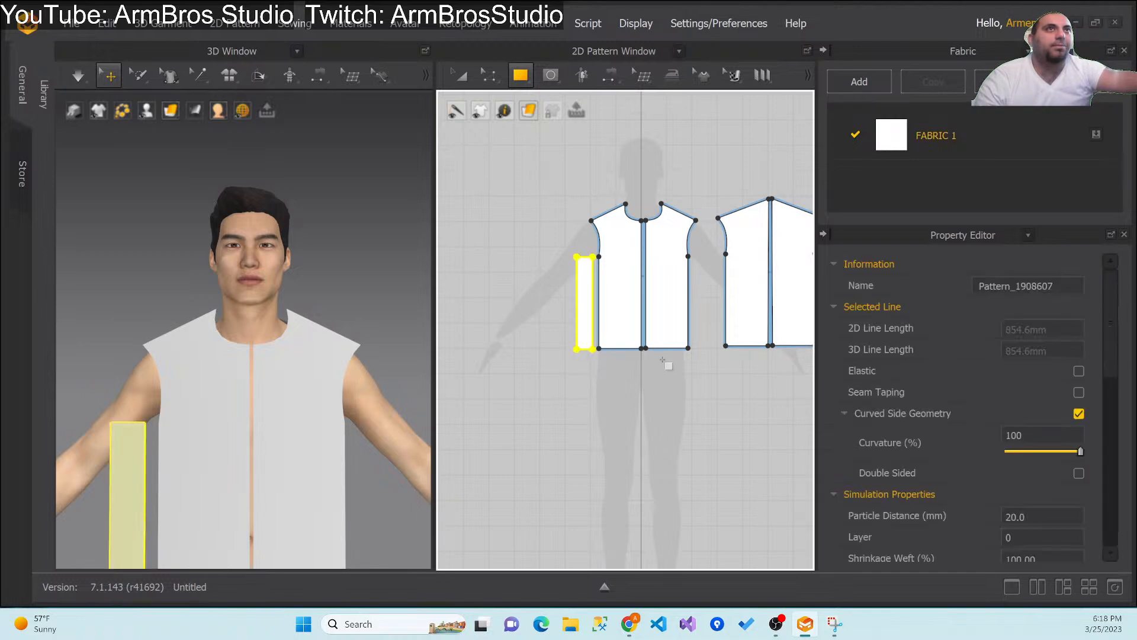
left_click(533, 285)
left_click(600, 399)
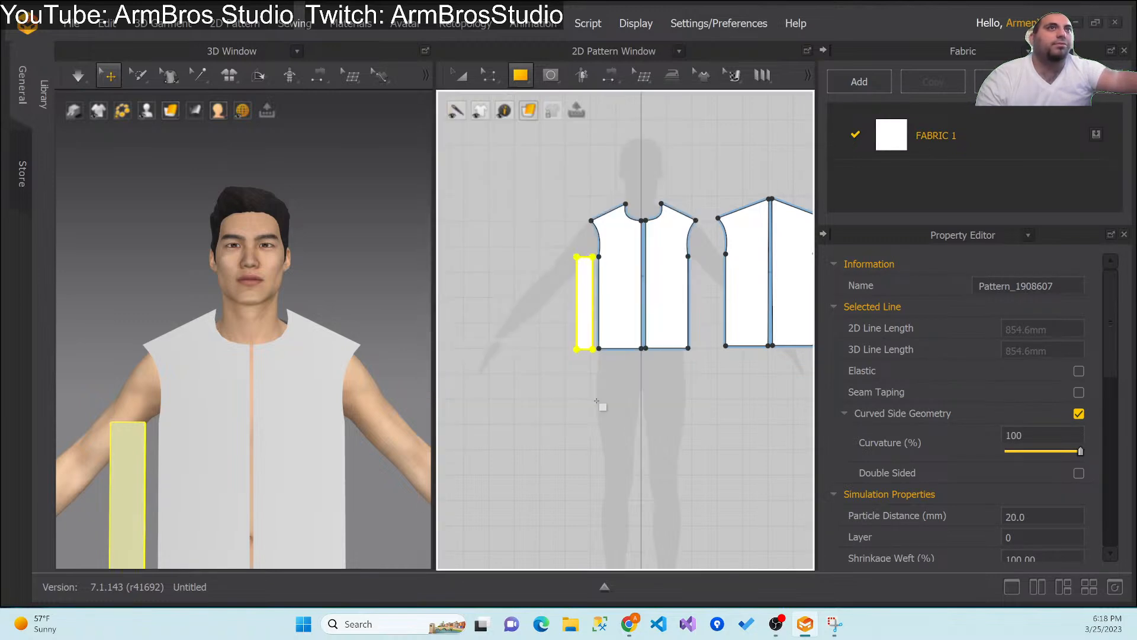
scroll(584, 267, "down", 3)
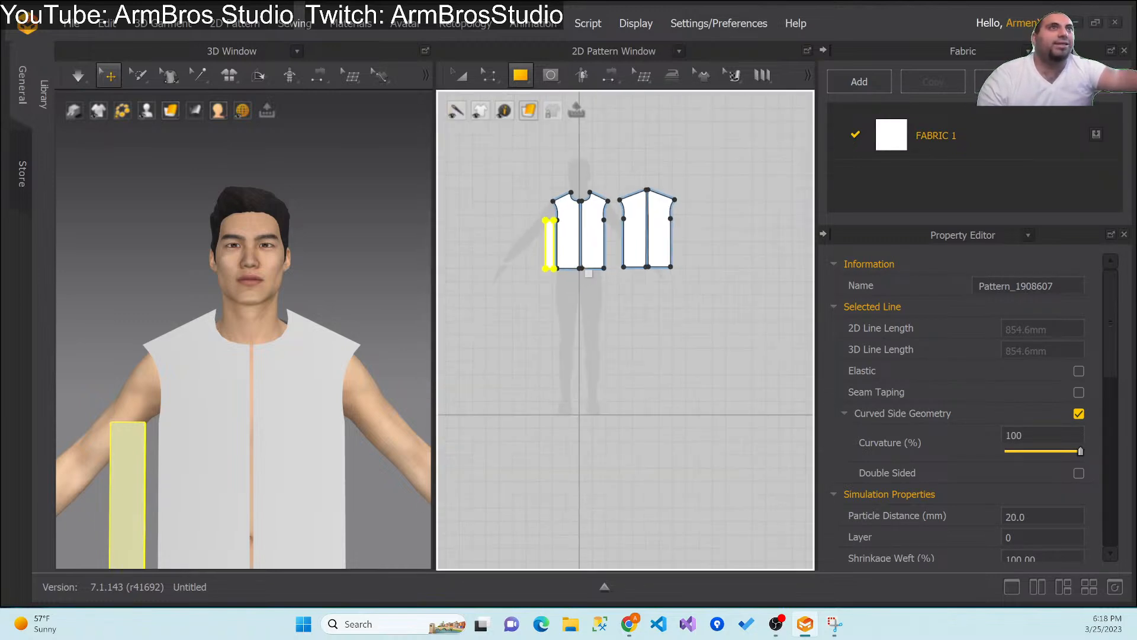
scroll(580, 296, "up", 6)
scroll(579, 307, "up", 5)
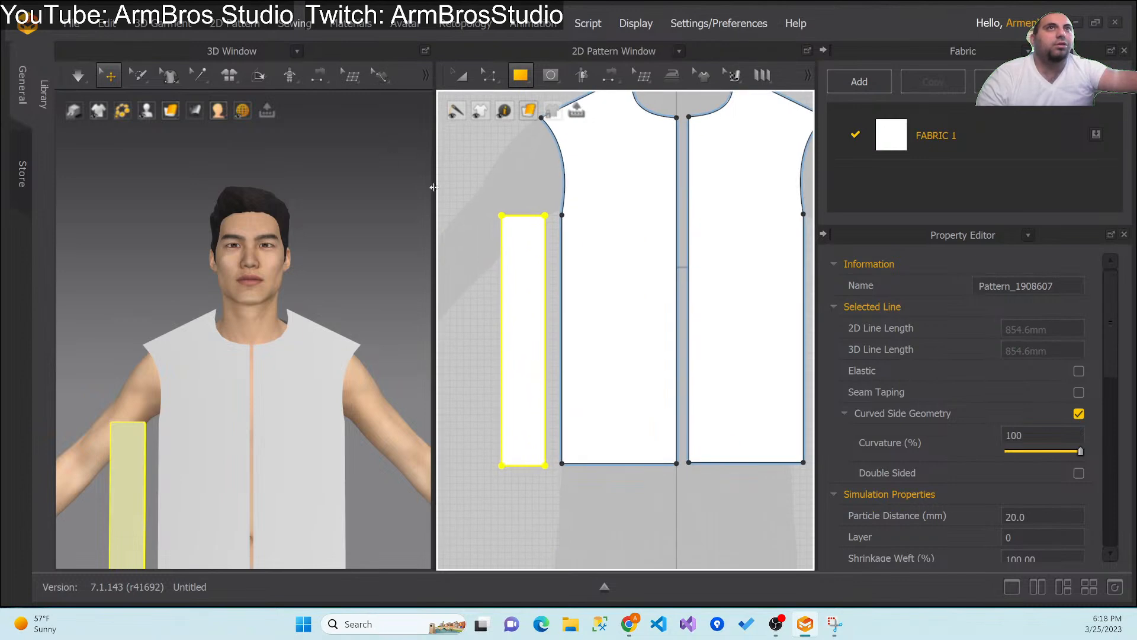
left_click(489, 75)
left_click(534, 201)
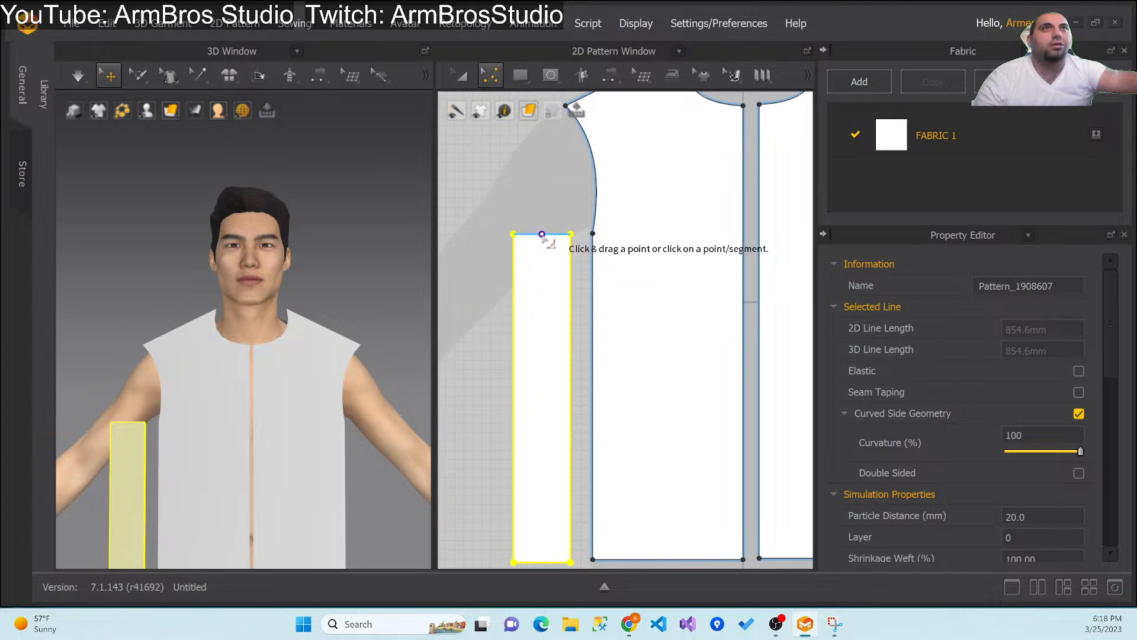
left_click(539, 235)
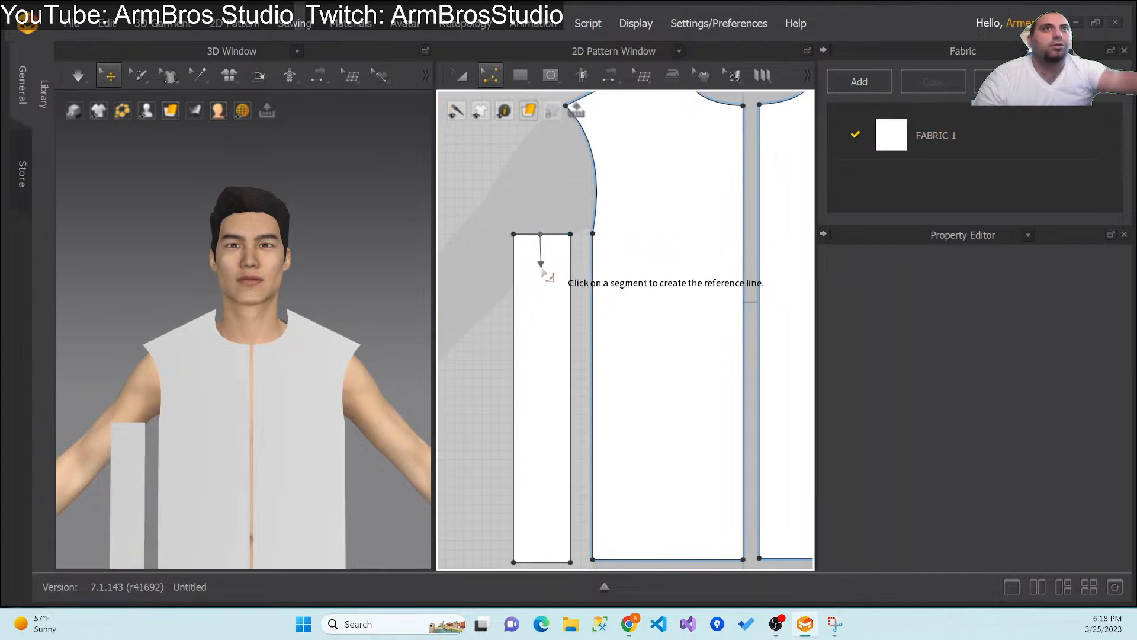
key("Escape")
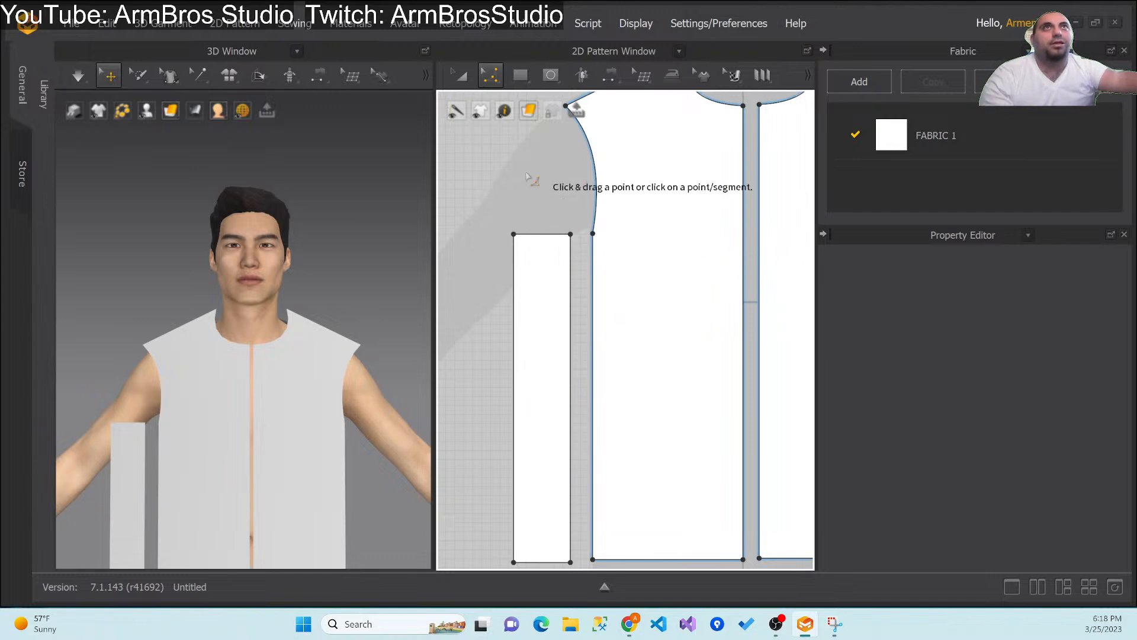
Step: Curve the top edge of the side panel downward by adding a curve point at its middle with Edit Curve Point
left_click(489, 75)
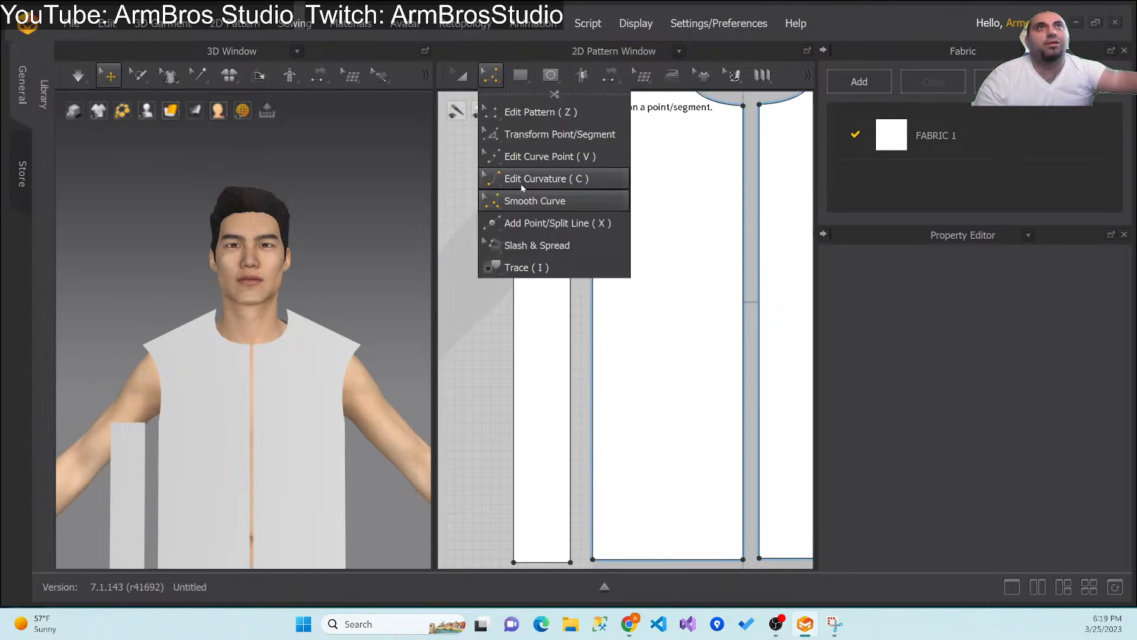
left_click(524, 158)
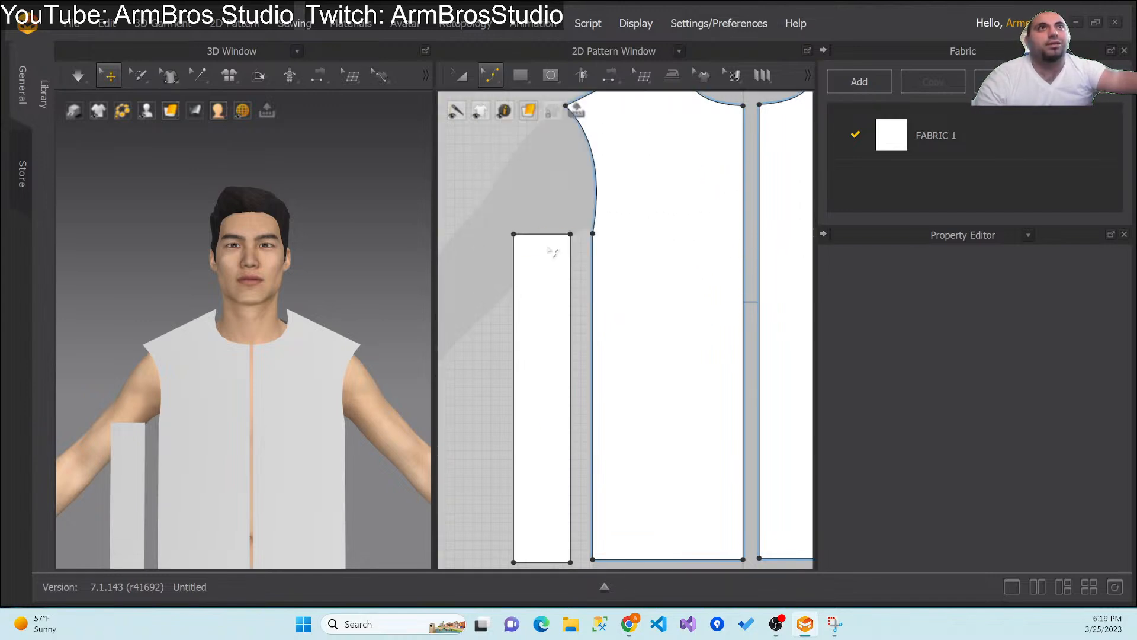
left_click_drag(540, 235, 548, 264)
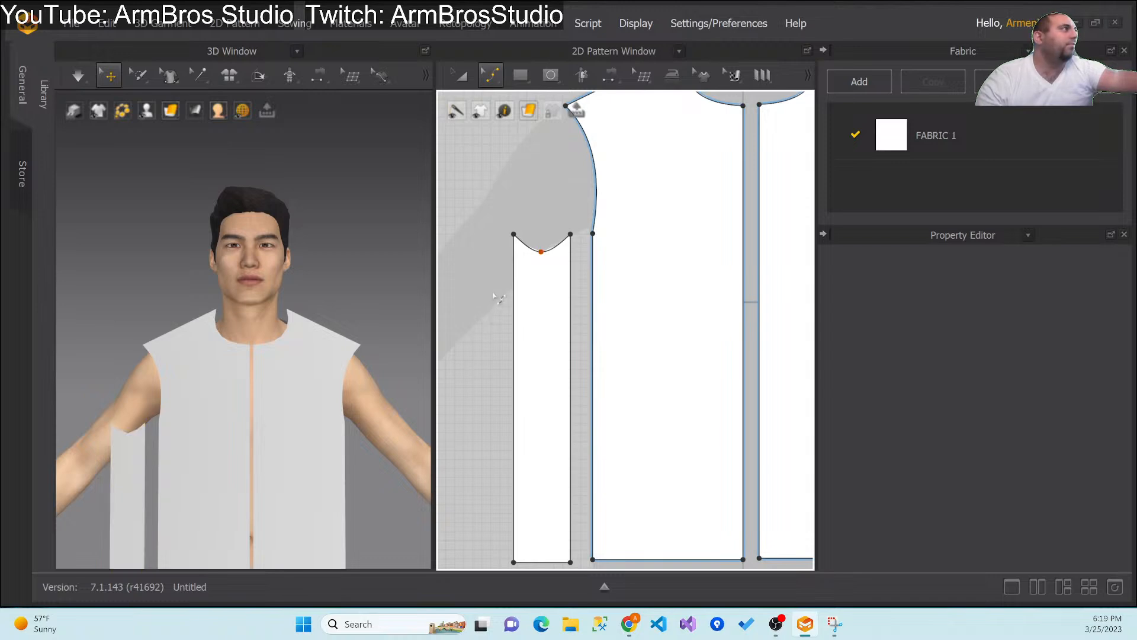
scroll(497, 302, "down", 4)
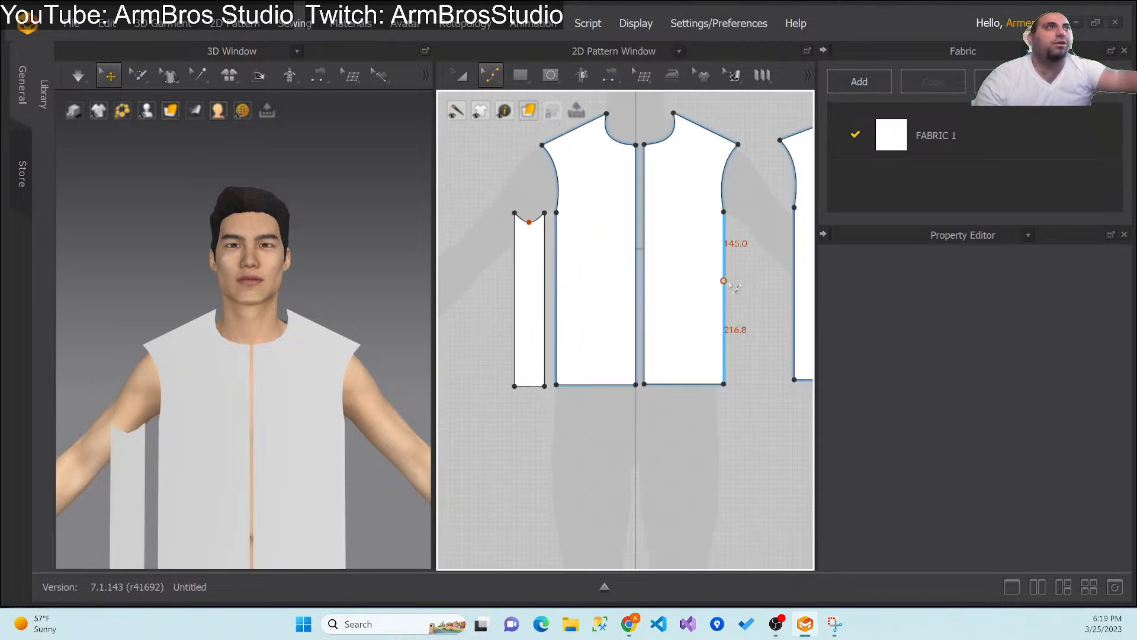
scroll(740, 291, "down", 2)
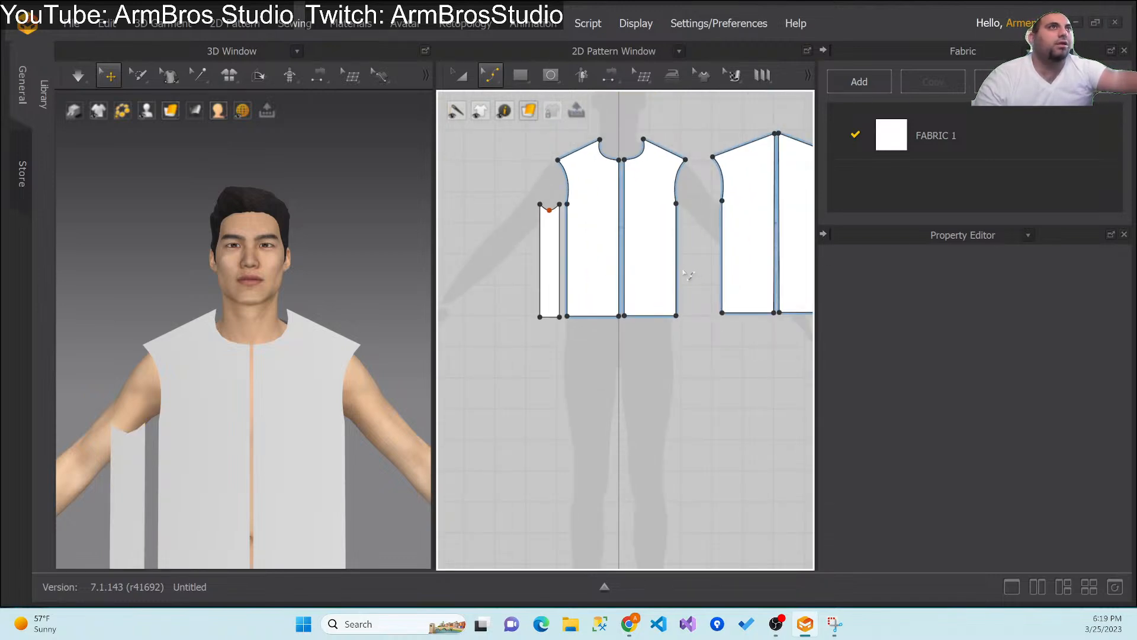
right_click(691, 307)
left_click(631, 384)
middle_click_drag(706, 377, 648, 363)
right_click_drag(196, 450, 320, 411)
middle_click_drag(640, 348, 622, 447)
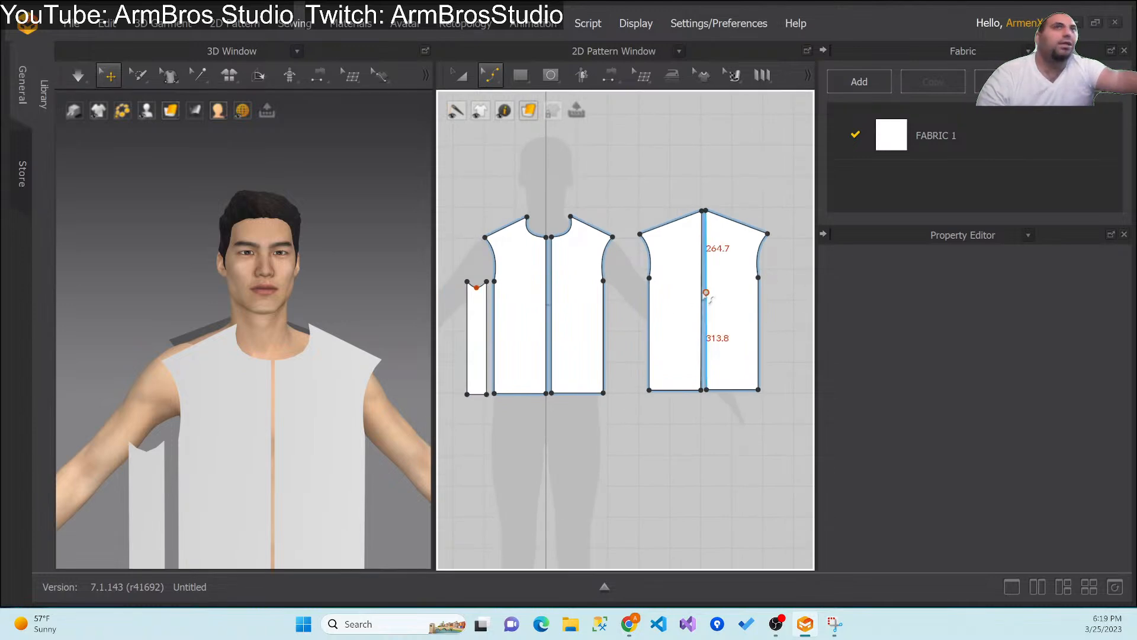
left_click(487, 331)
key("ctrl+z")
left_click(474, 314)
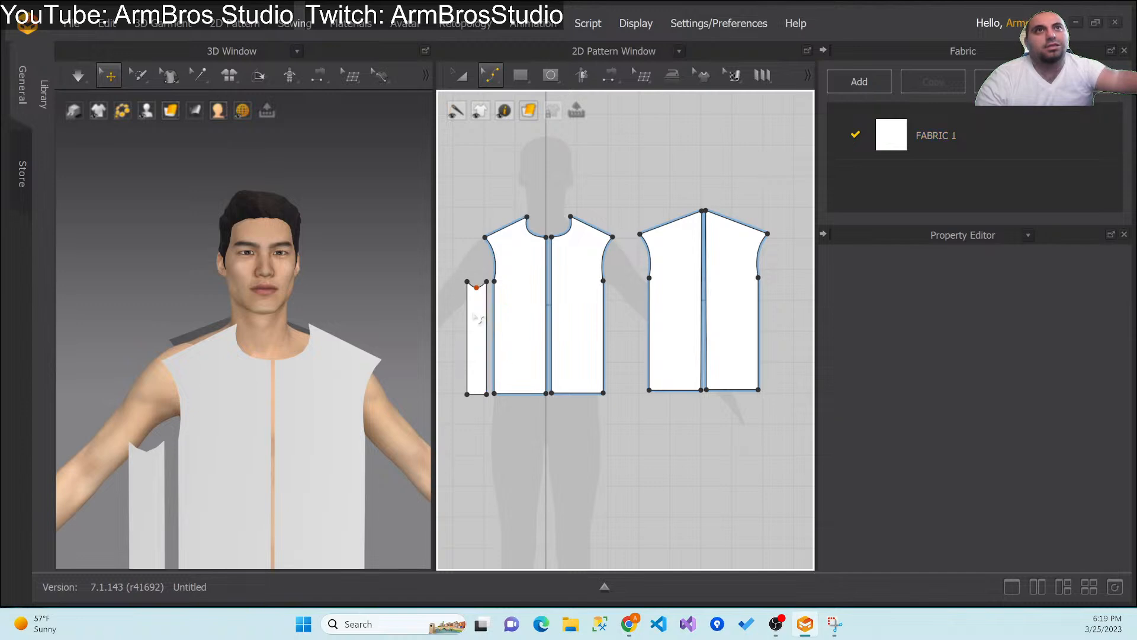
Step: Scale the side panel wider on its outer side, keeping its height and its edge next to the front panel in place
left_click(461, 76)
left_click(483, 337)
left_click(481, 337)
left_click_drag(449, 337, 442, 338)
Step: Copy the side panel and place the duplicate in the gap between the front panels and the back panels
right_click_drag(259, 486, 443, 438)
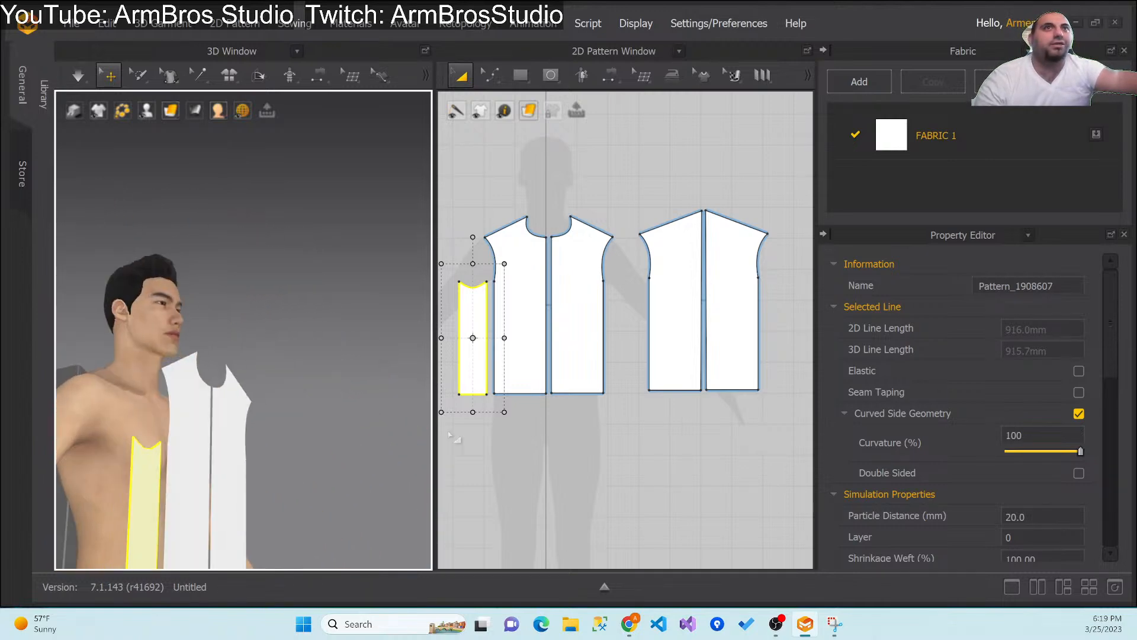
right_click_drag(271, 485, 373, 418)
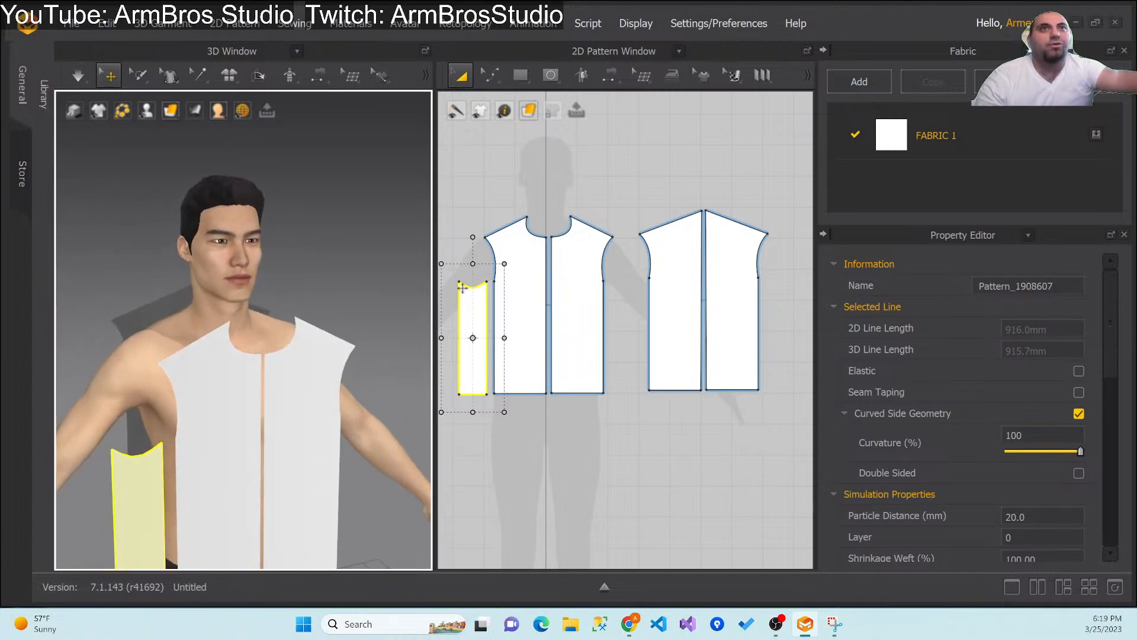
key("ctrl+c")
key("ctrl+v")
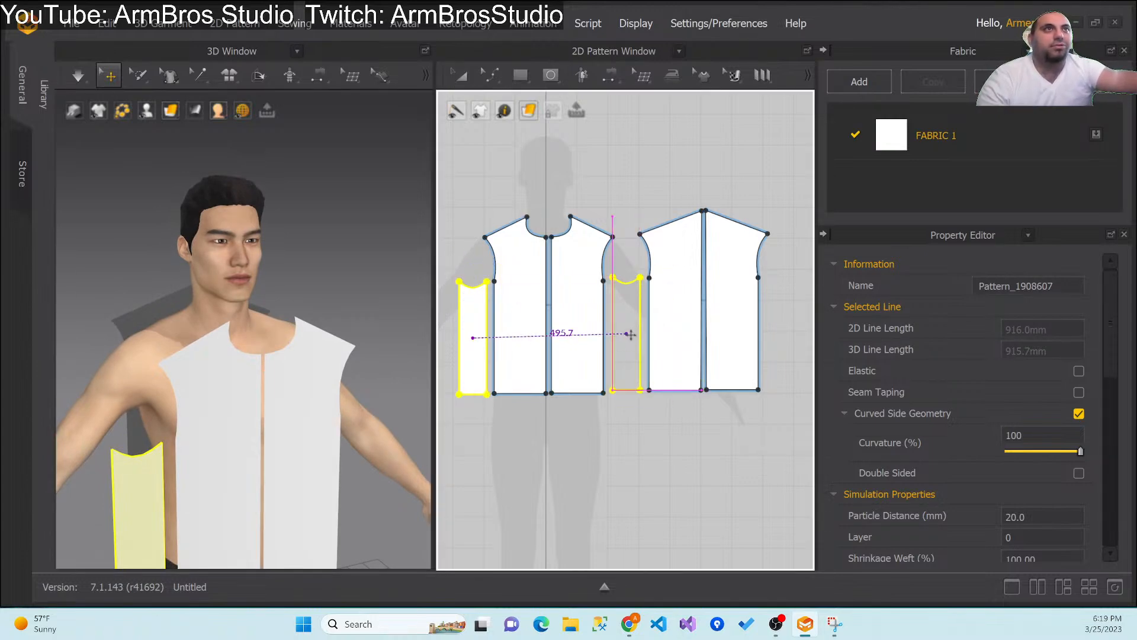
left_click(630, 334)
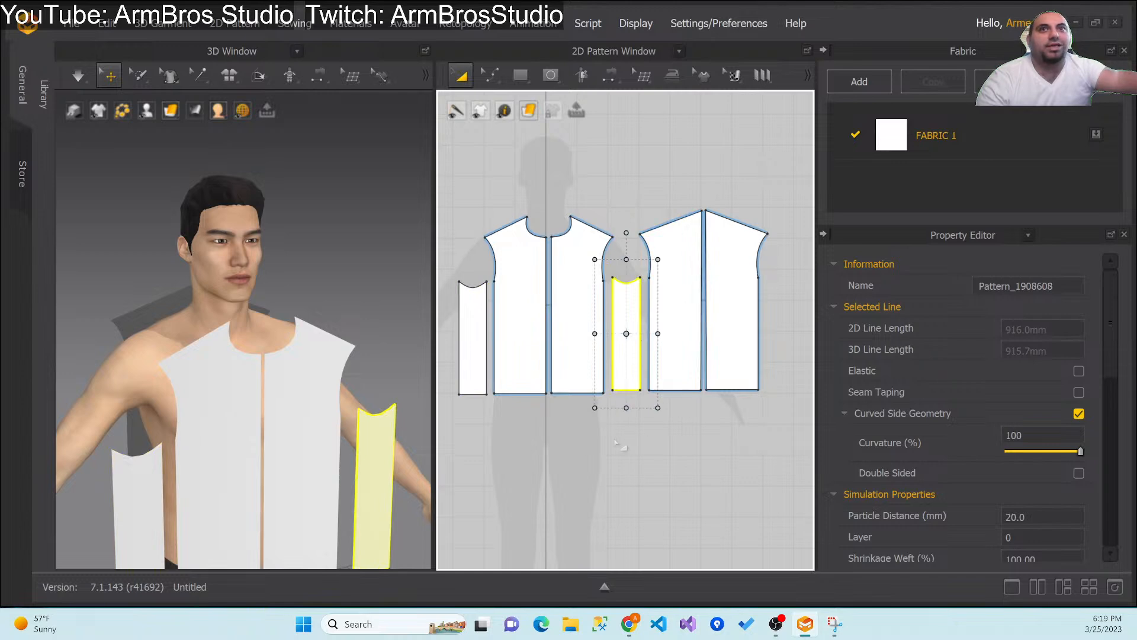
Step: Rotate the original side panel in 3D to face the avatar's right side and move it back beside the torso, under the arm
right_click_drag(313, 519, 181, 519)
left_click(172, 516)
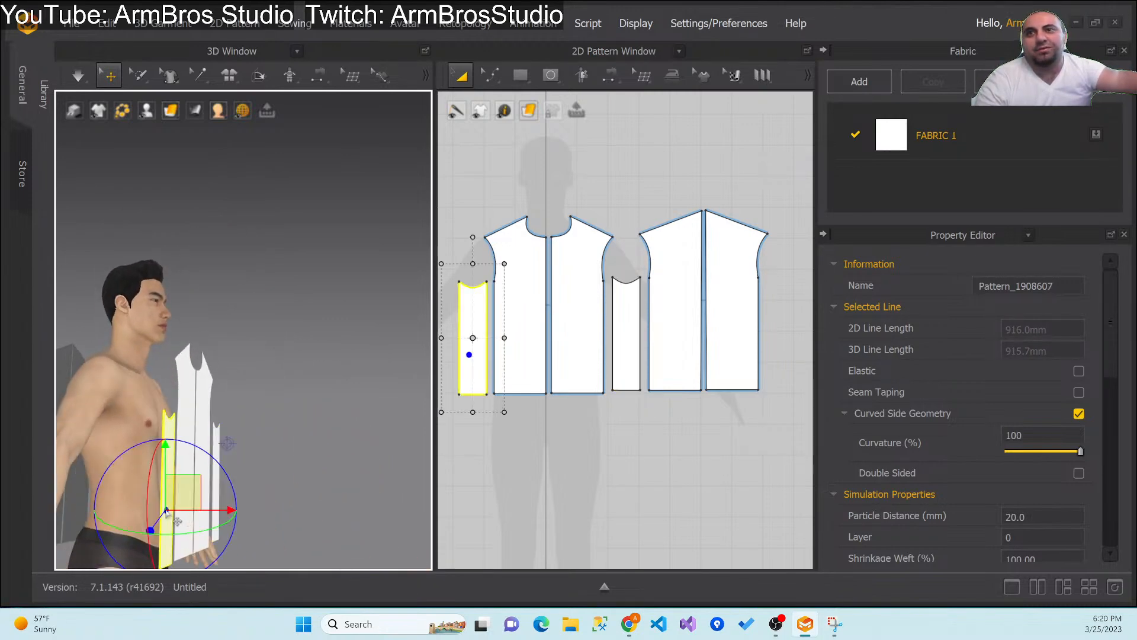
left_click_drag(153, 528, 109, 536)
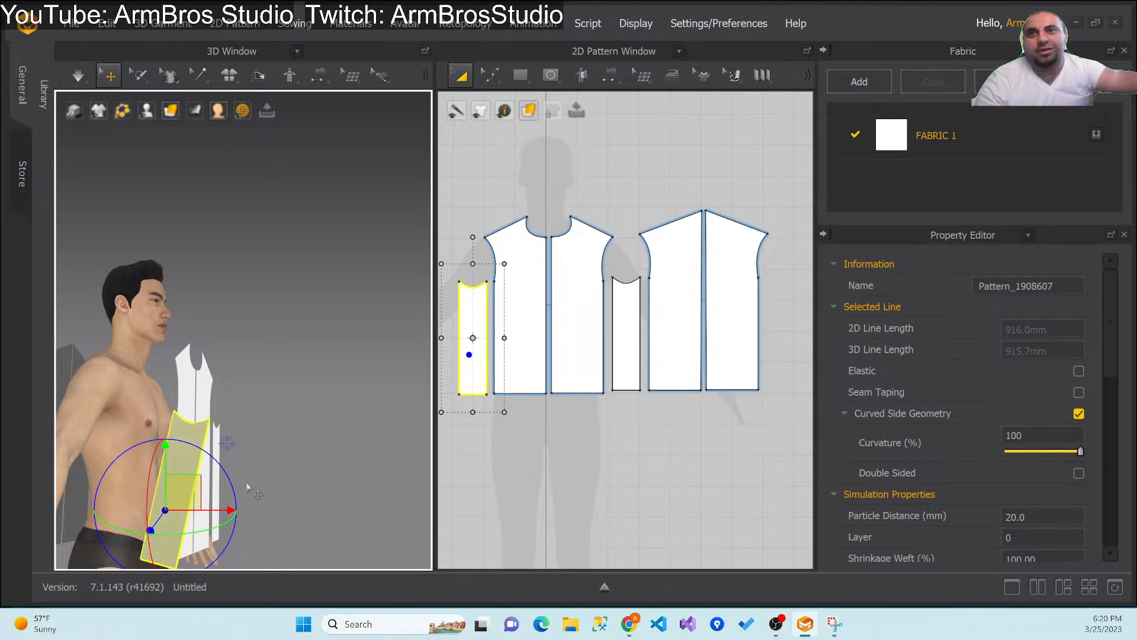
left_click_drag(235, 480, 136, 501)
middle_click_drag(240, 507, 326, 384)
right_click_drag(235, 510, 261, 528)
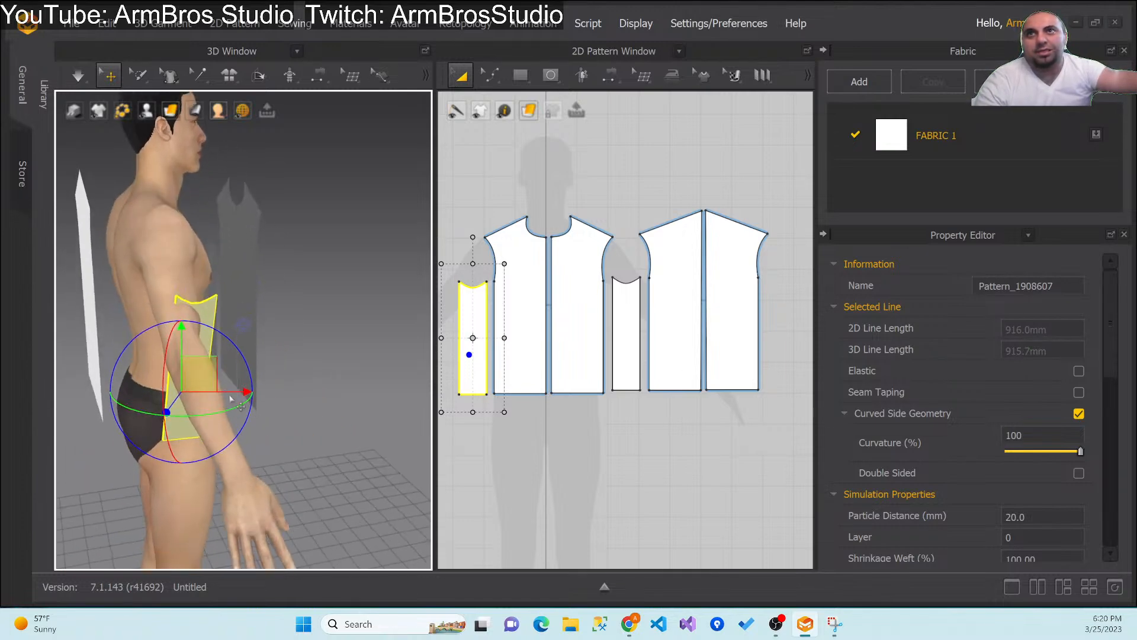
Step: Fine-tune the side panel's rotation in 3D until it hangs upright and parallel to the avatar's right side
left_click_drag(217, 327, 215, 325)
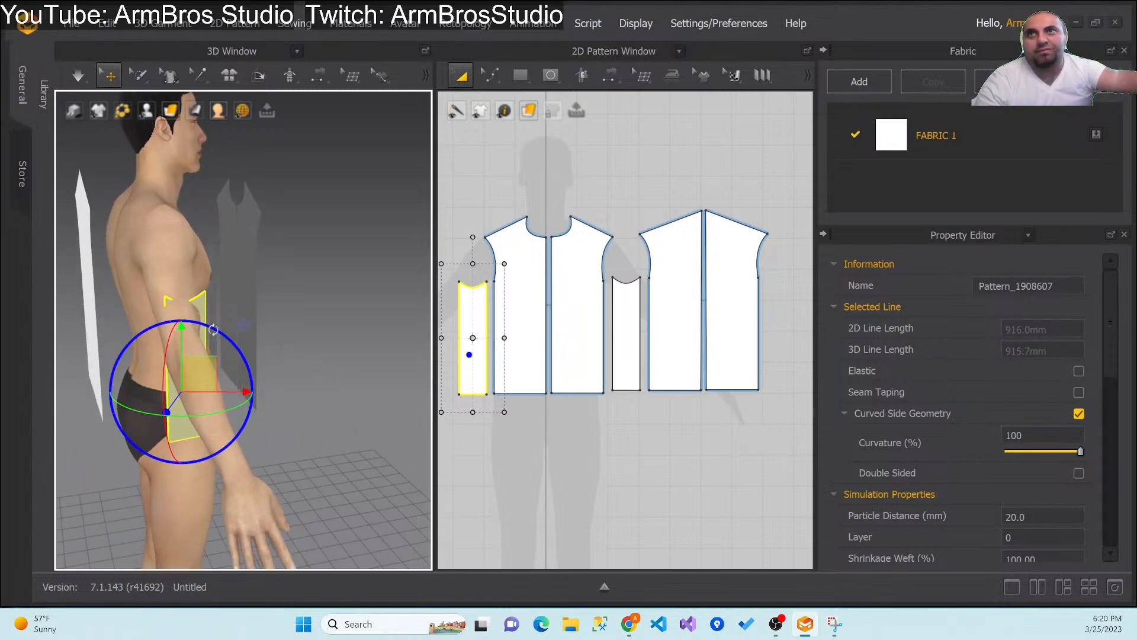
right_click_drag(283, 500, 216, 465)
left_click_drag(195, 420, 186, 422)
right_click_drag(221, 513, 284, 541)
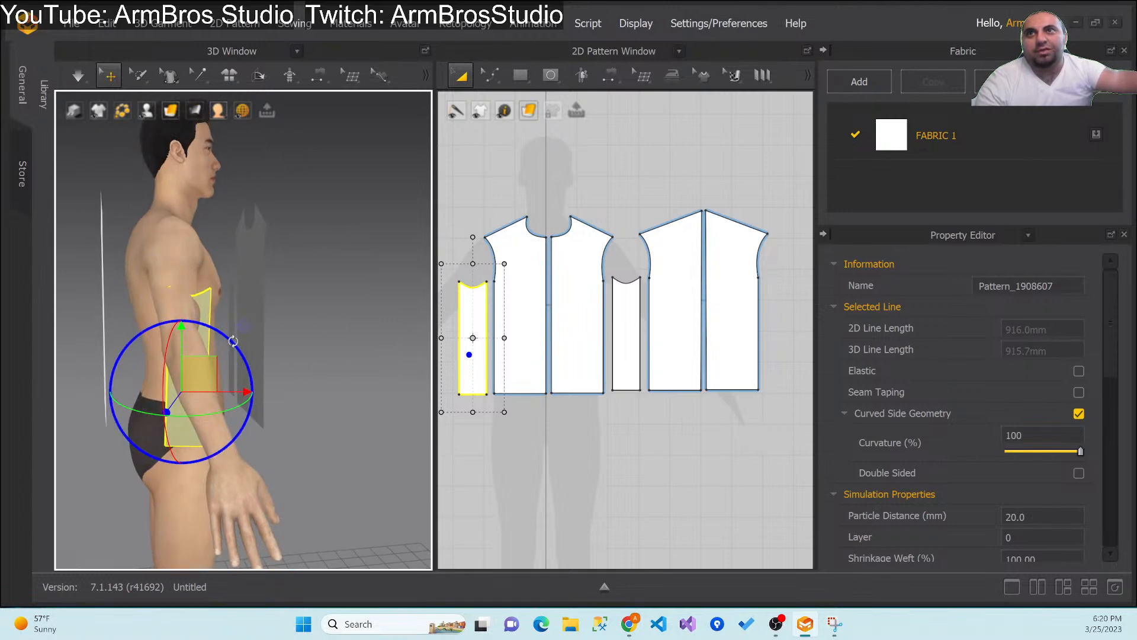
right_click_drag(267, 476, 176, 461)
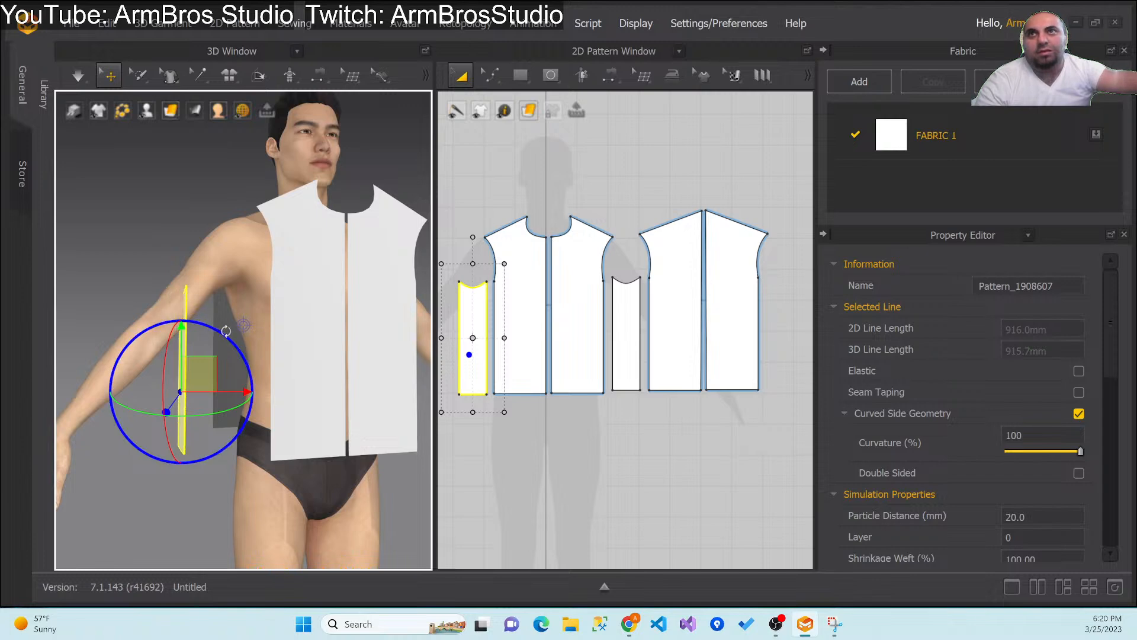
right_click_drag(156, 429, 208, 423)
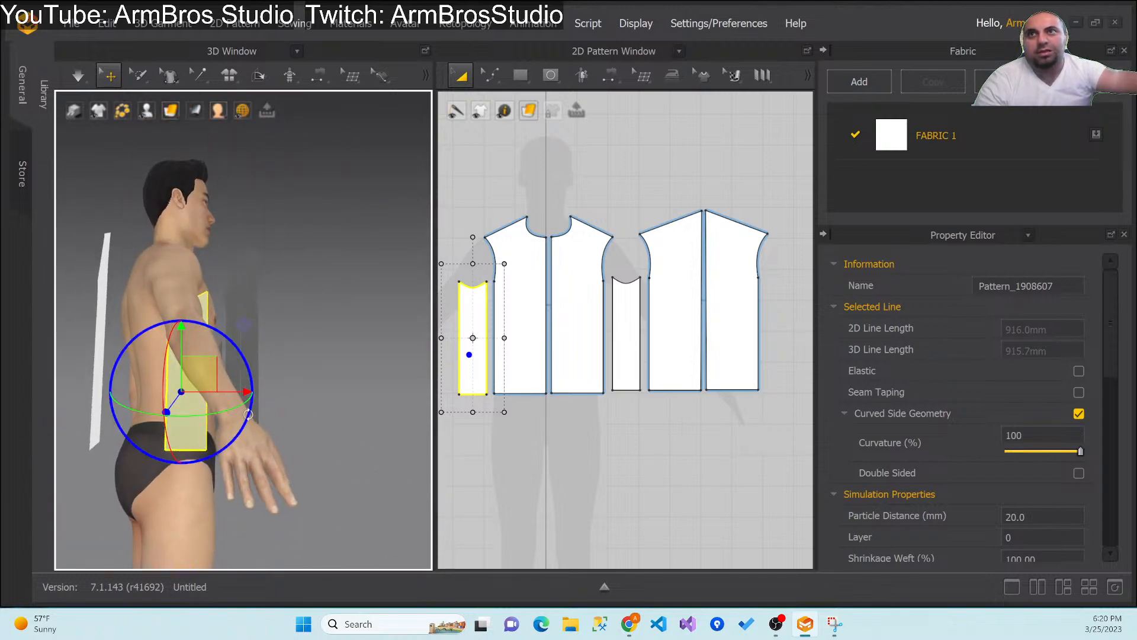
right_click_drag(207, 460, 174, 427)
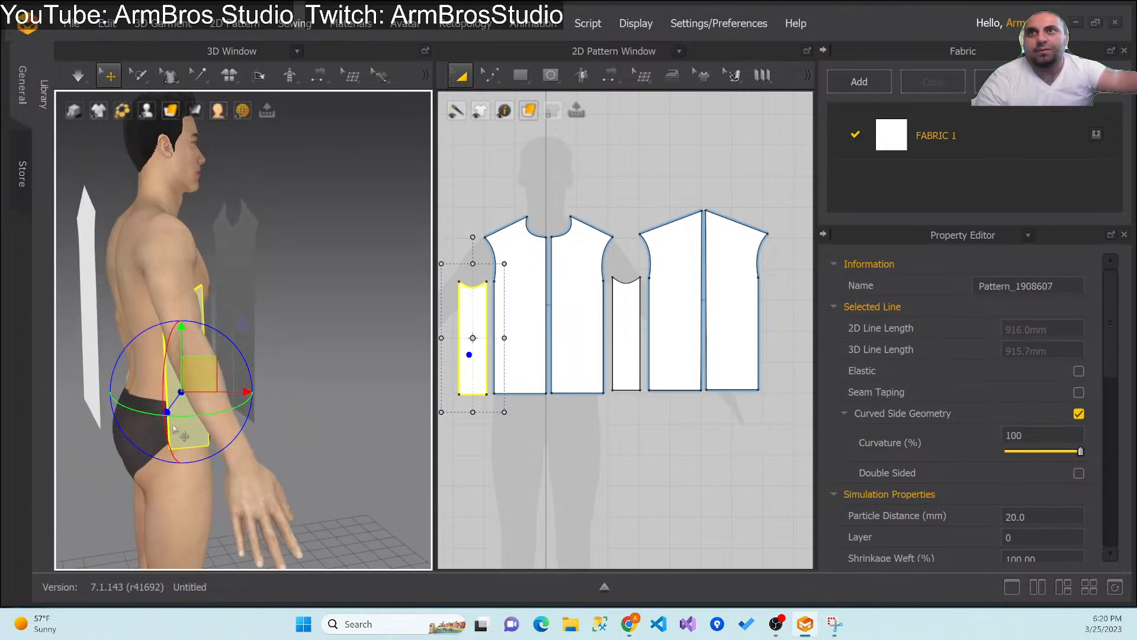
right_click_drag(278, 470, 173, 488)
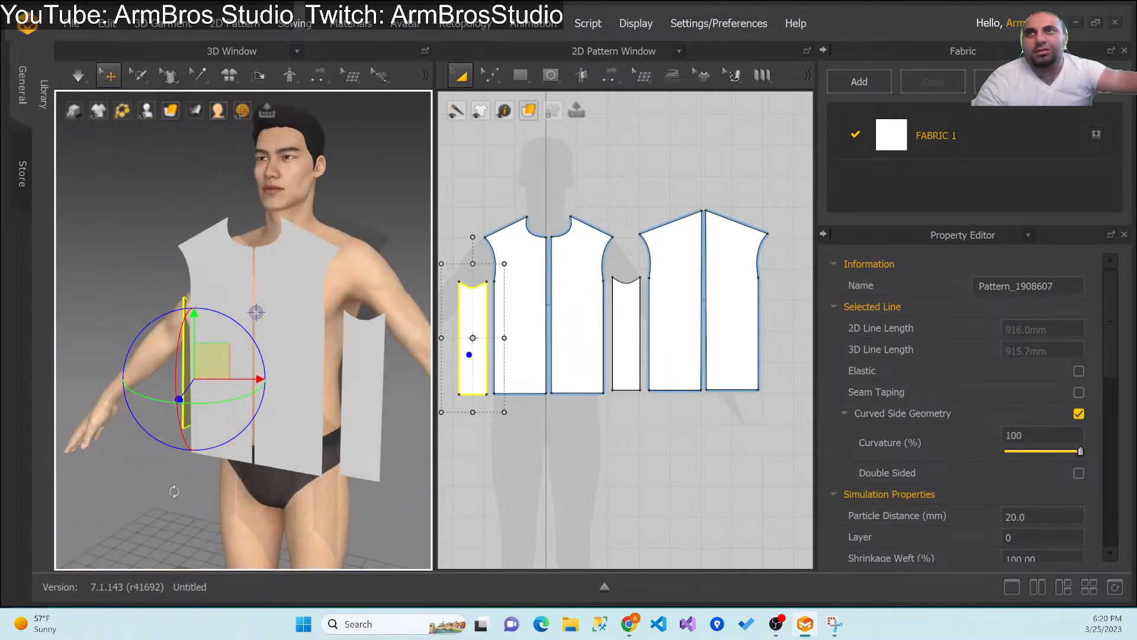
Step: Move the duplicate side panel in 3D beside the avatar's left torso, under the arm and between the front and back panels
left_click(348, 434)
left_click_drag(368, 456, 435, 460)
right_click_drag(189, 548, 284, 531)
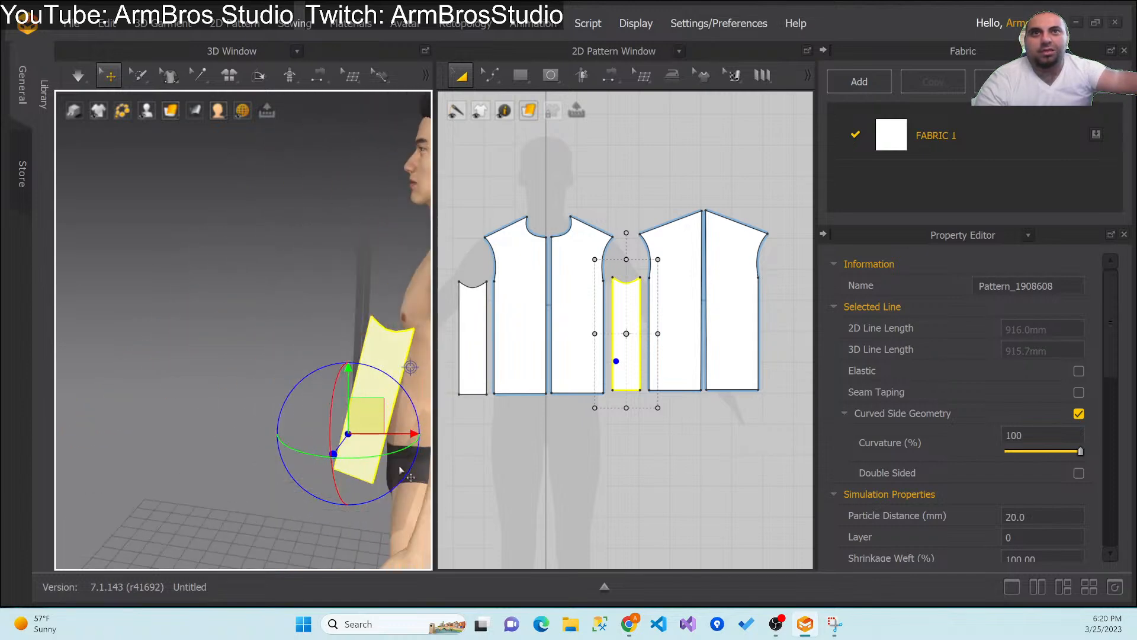
left_click_drag(402, 433, 471, 445)
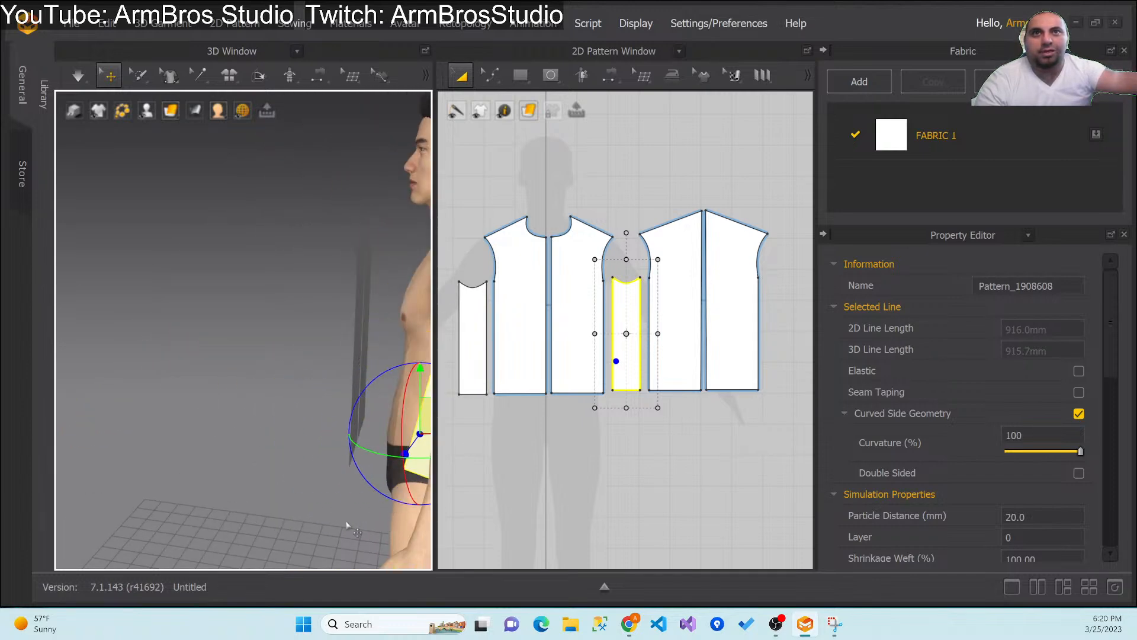
middle_click_drag(340, 526, 205, 431)
right_click_drag(300, 487, 219, 272)
left_click_drag(220, 272, 206, 279)
right_click_drag(287, 472, 178, 431)
left_click_drag(230, 293, 237, 305)
right_click_drag(171, 412, 226, 392)
middle_click_drag(120, 405, 204, 396)
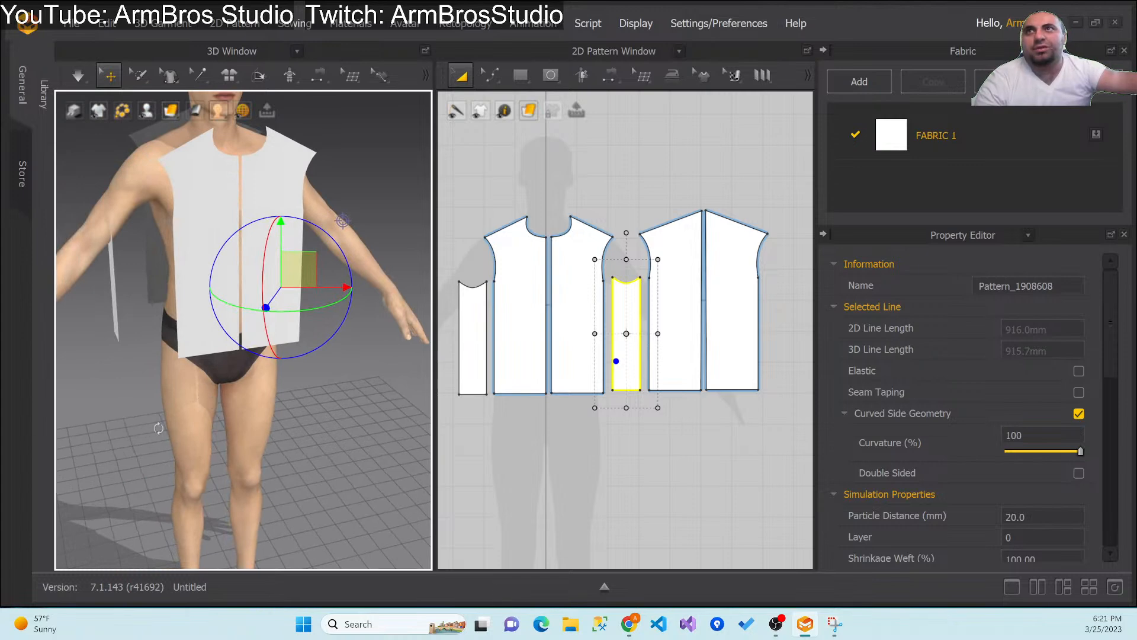
Step: Move the original side panel in 3D closer to the avatar's right side, under the arm
right_click(159, 430)
left_click(115, 296)
left_click(115, 296)
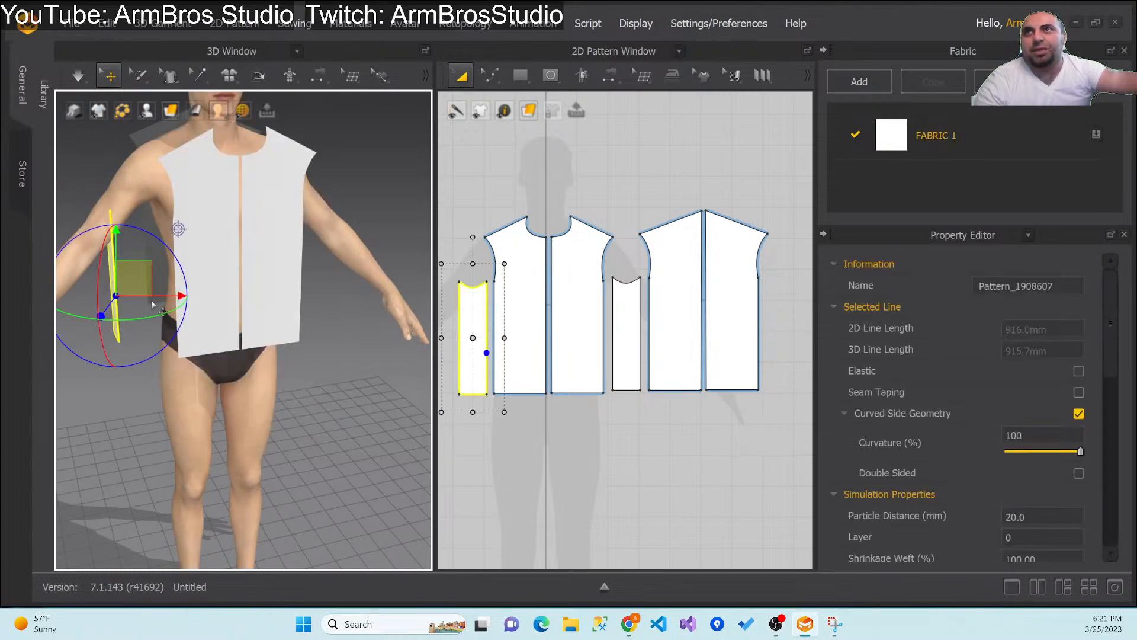
middle_click_drag(166, 386, 177, 530)
scroll(215, 498, "up", 5)
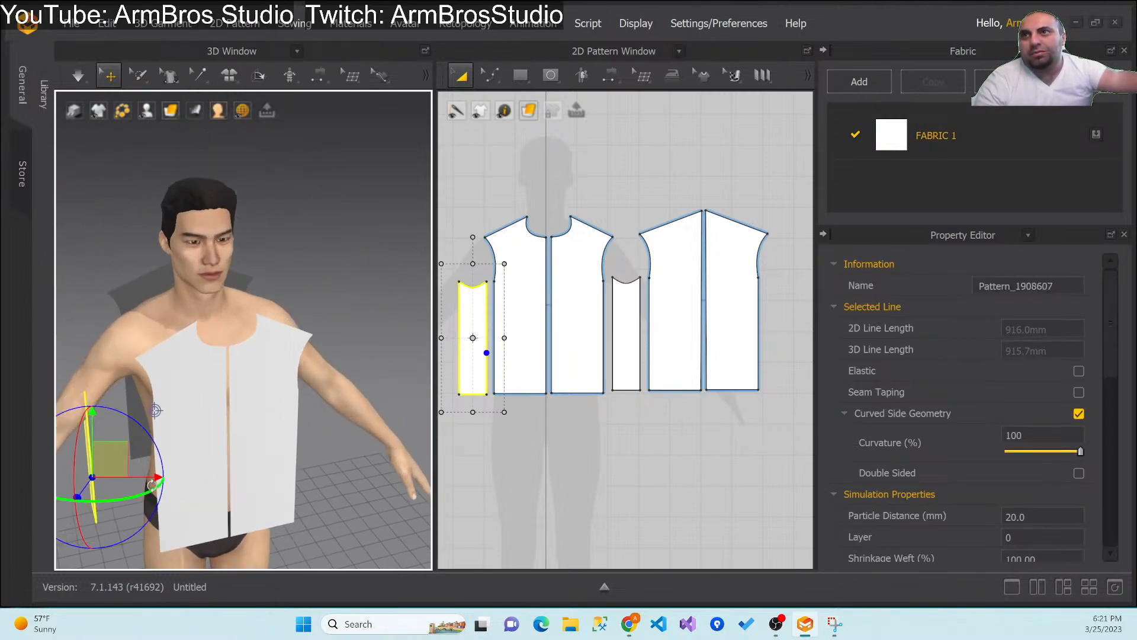
right_click_drag(214, 497, 133, 499)
middle_click_drag(131, 500, 324, 389)
left_click_drag(276, 424, 295, 424)
right_click_drag(168, 449, 298, 416)
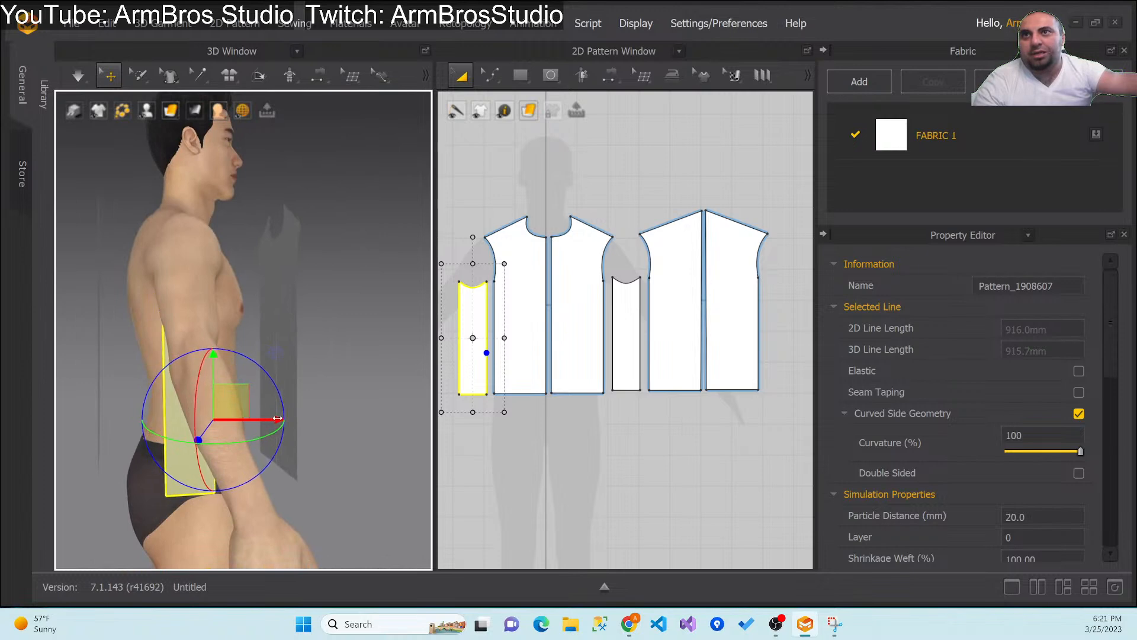
right_click_drag(364, 466, 274, 476)
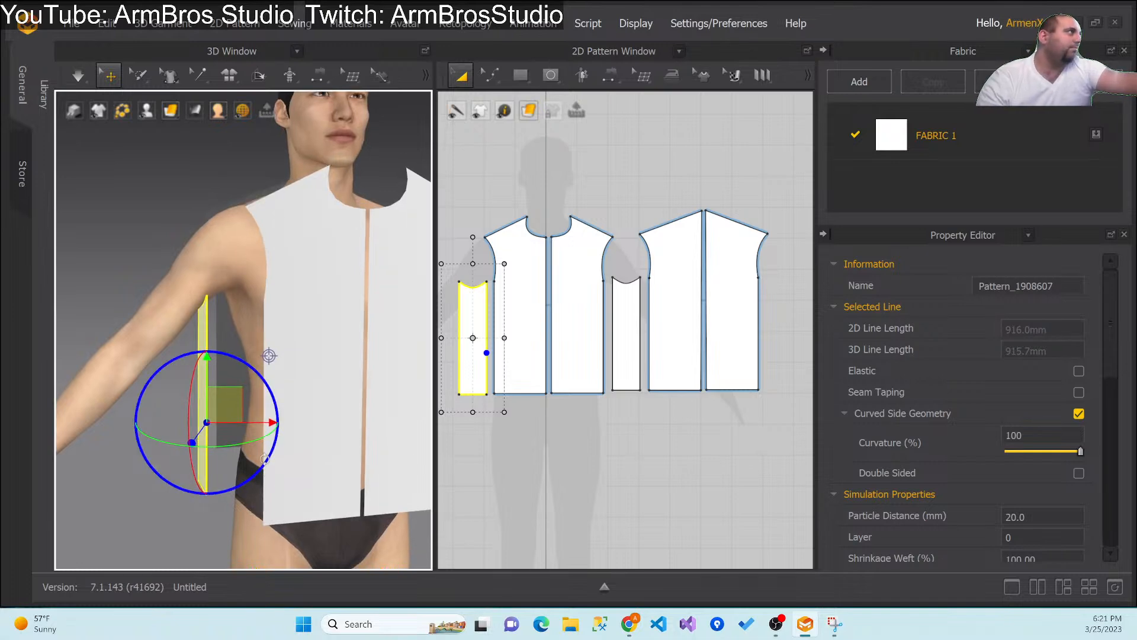
right_click_drag(153, 320, 225, 354)
left_click(716, 441)
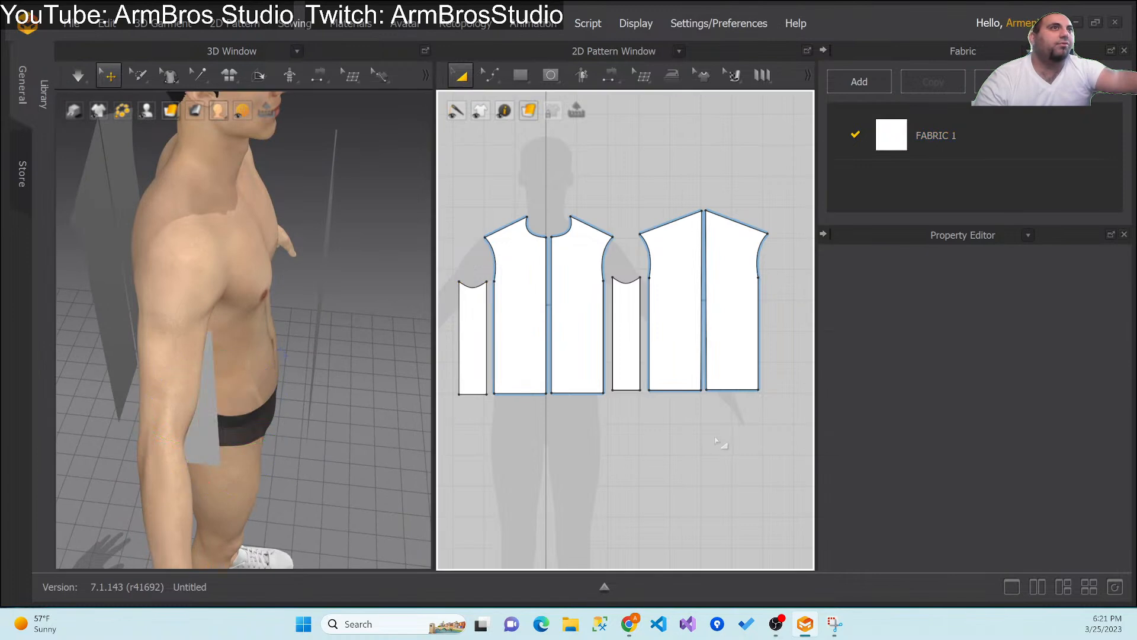
Step: Bring up the Snipping Tool reference image of the shirt's pattern layout, examine its pieces, and move it out of the way
left_click_drag(530, 1, 425, 108)
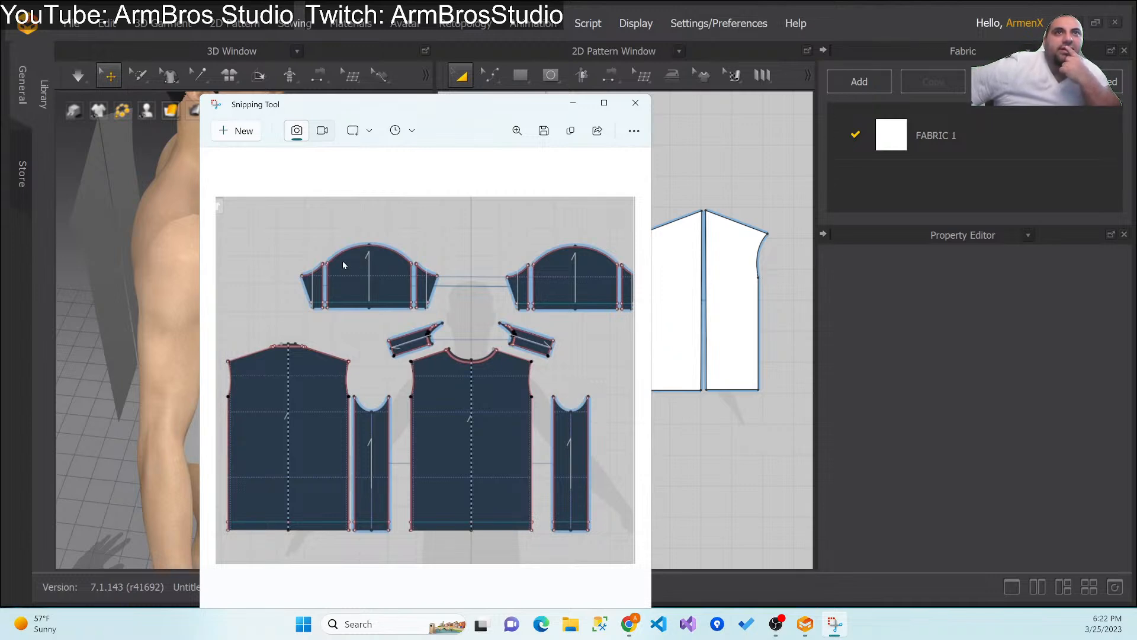
left_click_drag(489, 109, 1136, 155)
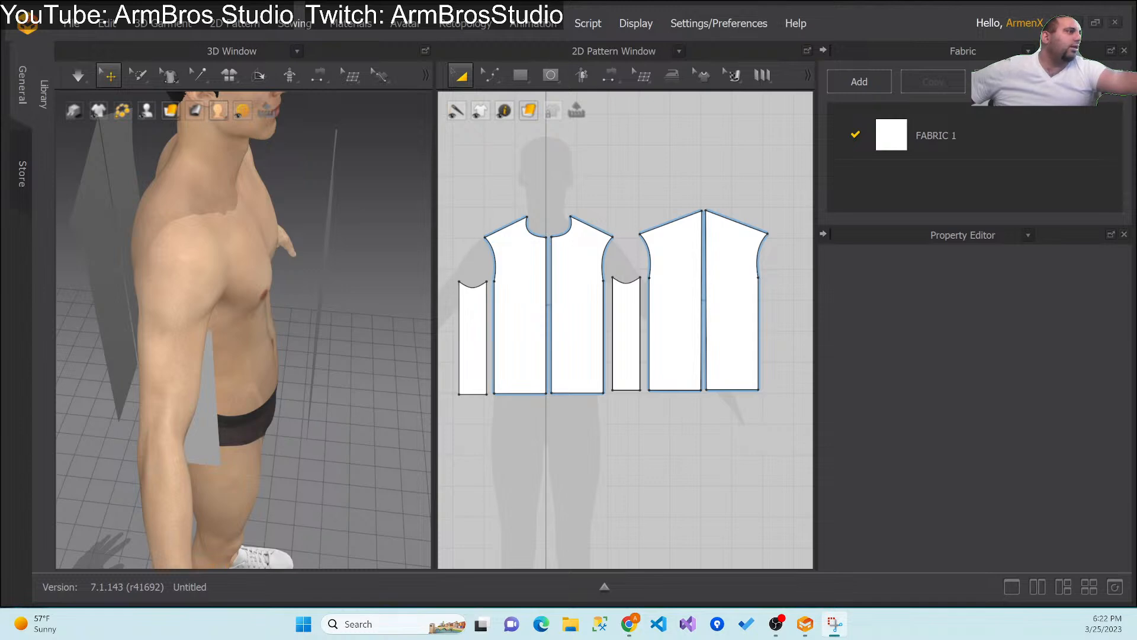
Step: Use Segment Sewing to join the original side panel's inner edge to the adjacent front panel's side edge
right_click_drag(388, 405, 274, 350)
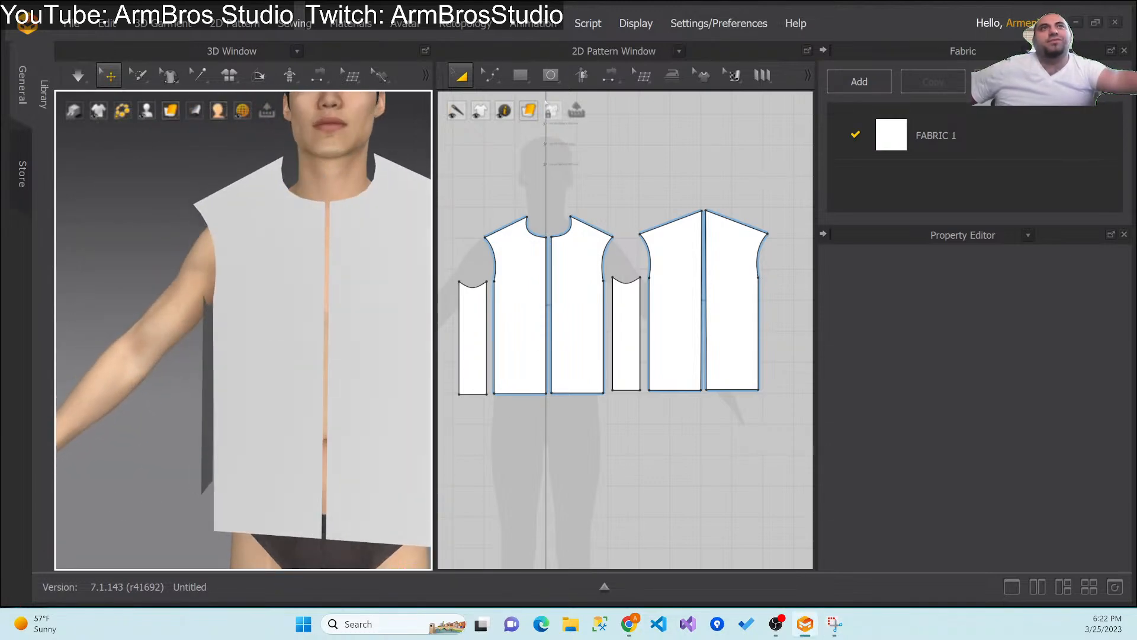
mouse_move(604, 77)
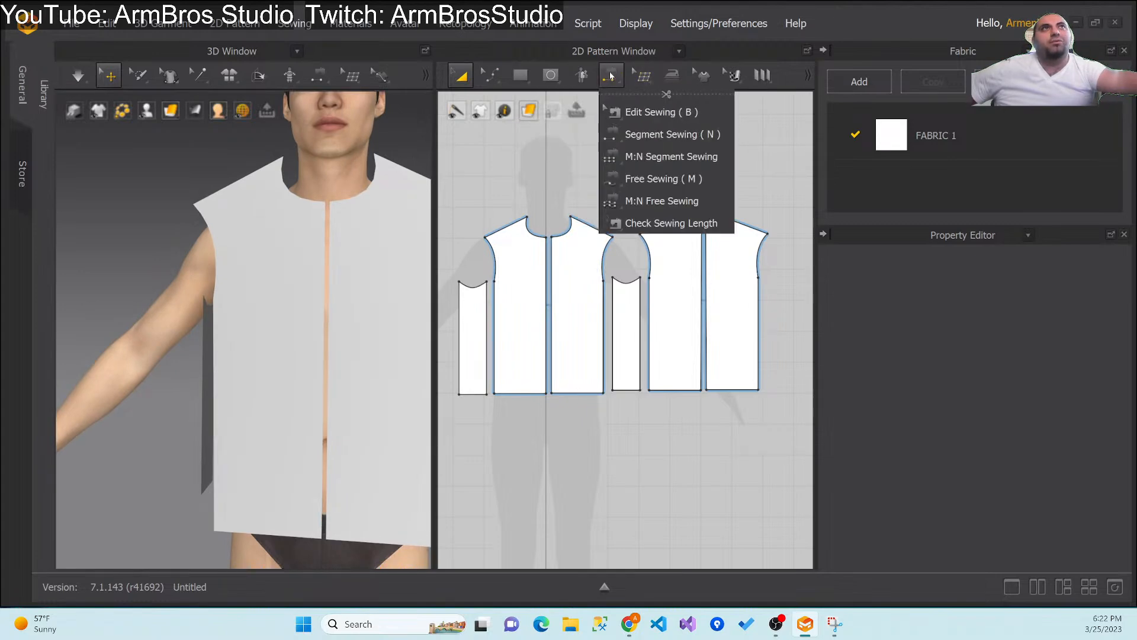
left_click(635, 135)
left_click(501, 348)
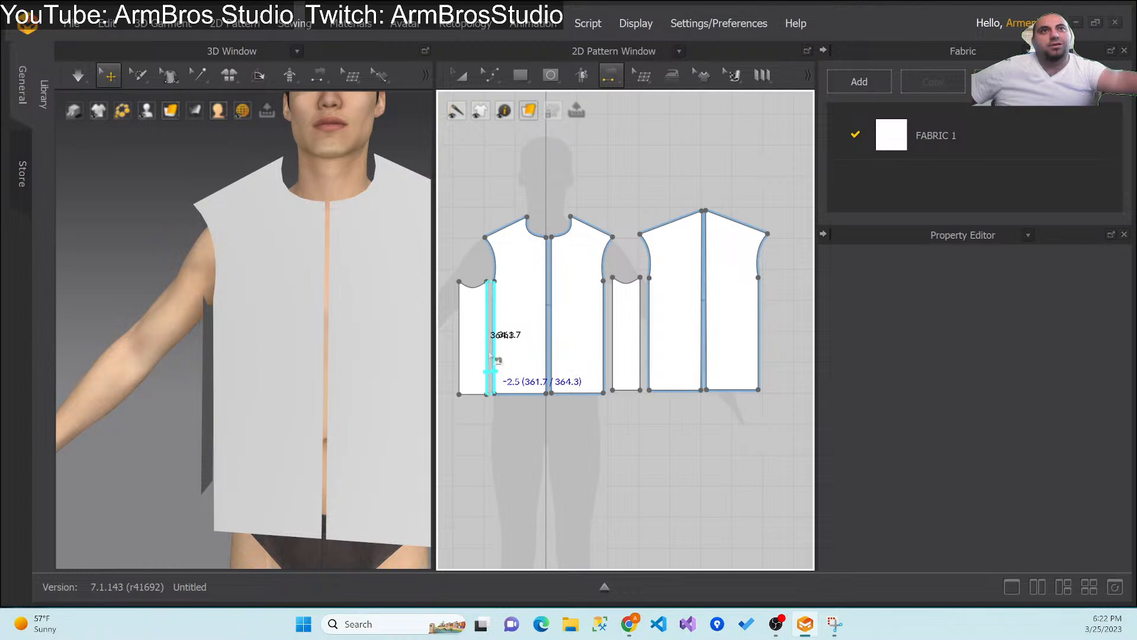
left_click(504, 336)
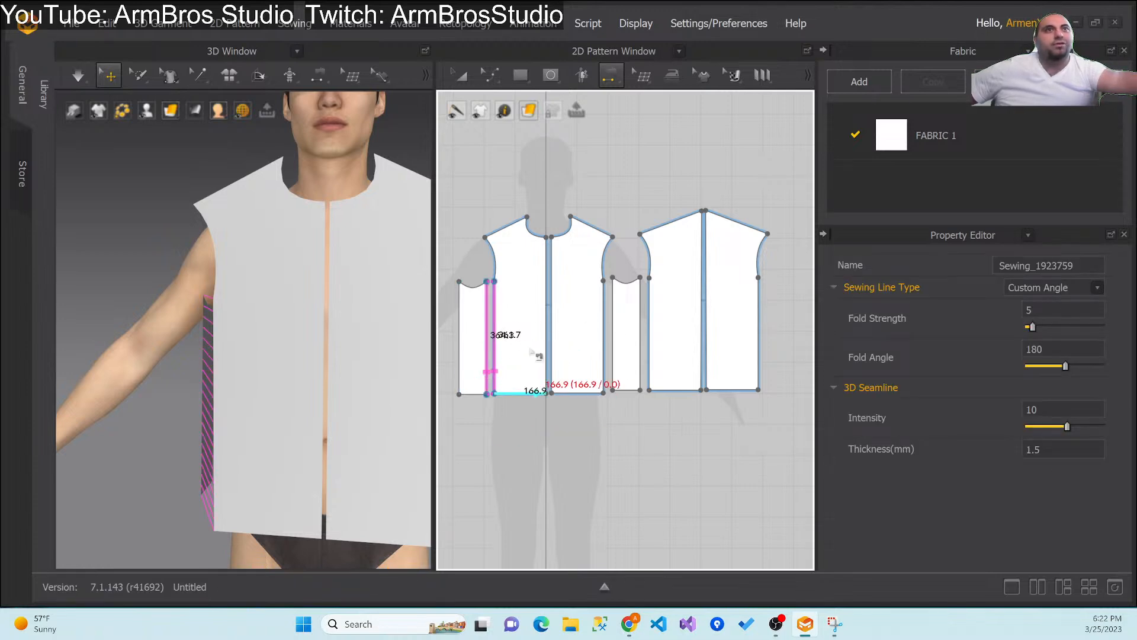
Step: Sew the two front panels together along their center edges in the 2D pattern
left_click(564, 353)
left_click(569, 352)
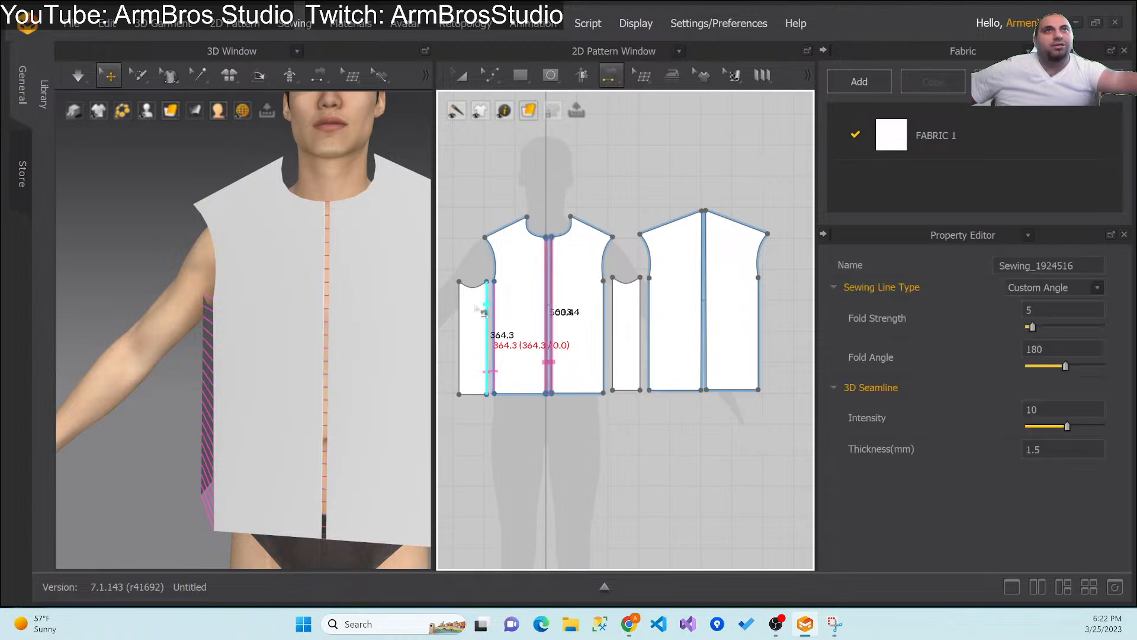
right_click(624, 440)
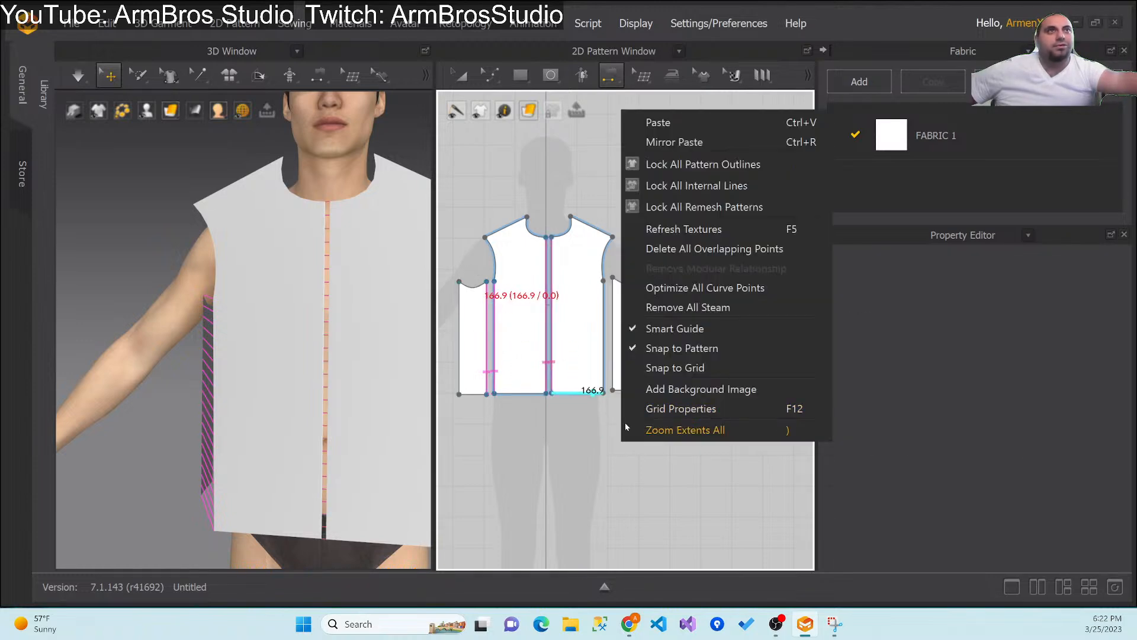
left_click(599, 462)
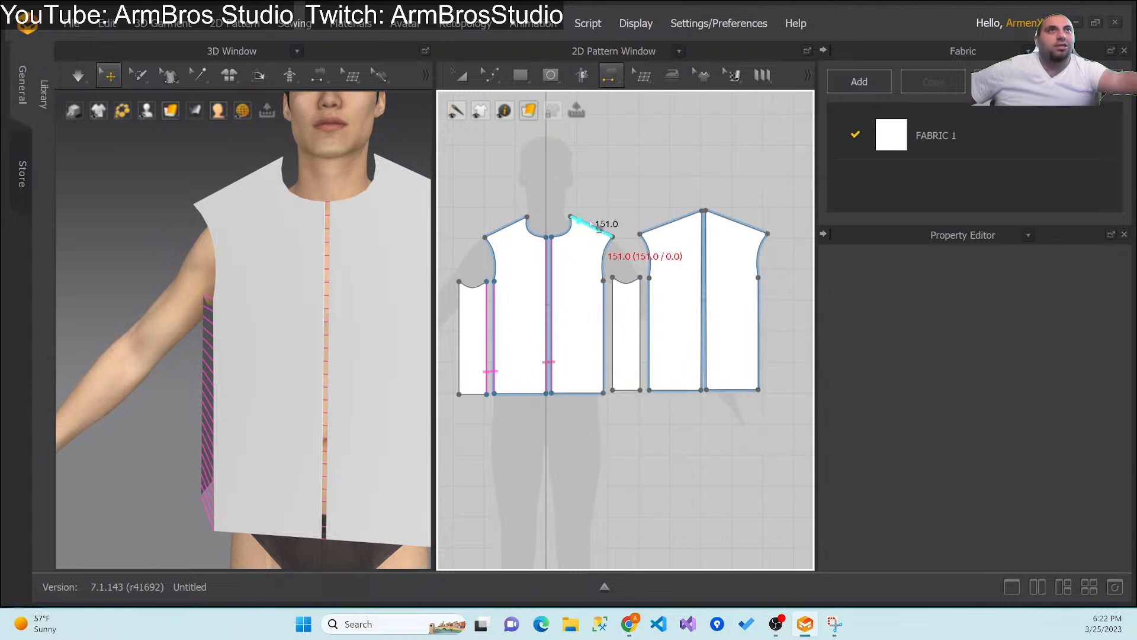
Step: Try sewing the front shoulder edges to the back shoulder edges, undoing the first two pairings before sewing another pairing
left_click(599, 227)
left_click(732, 221)
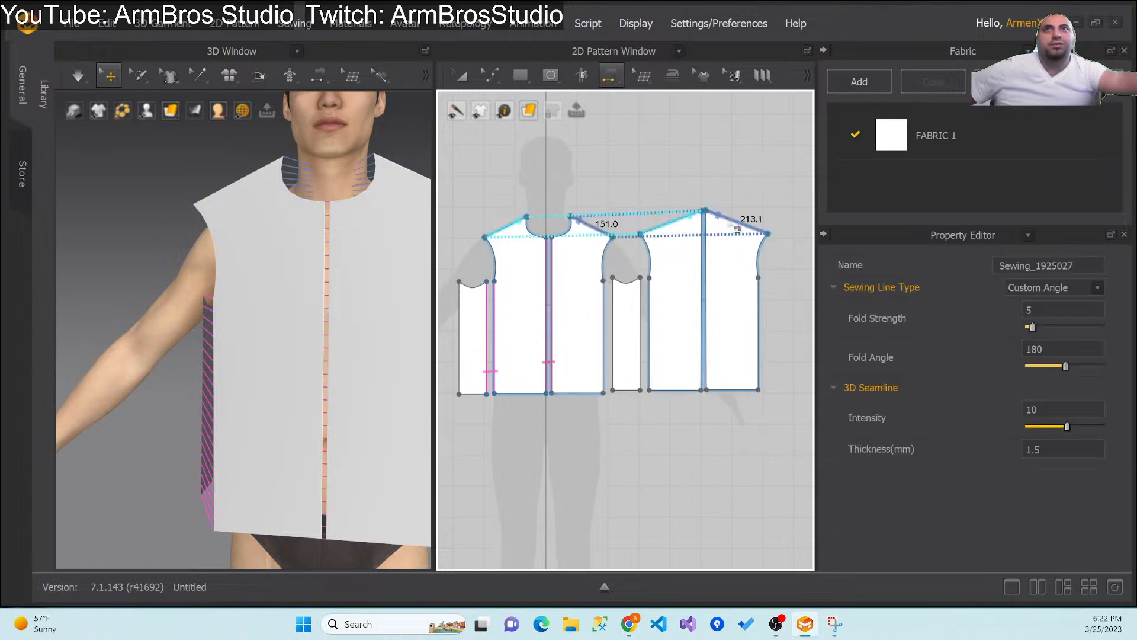
right_click_drag(234, 252, 247, 320)
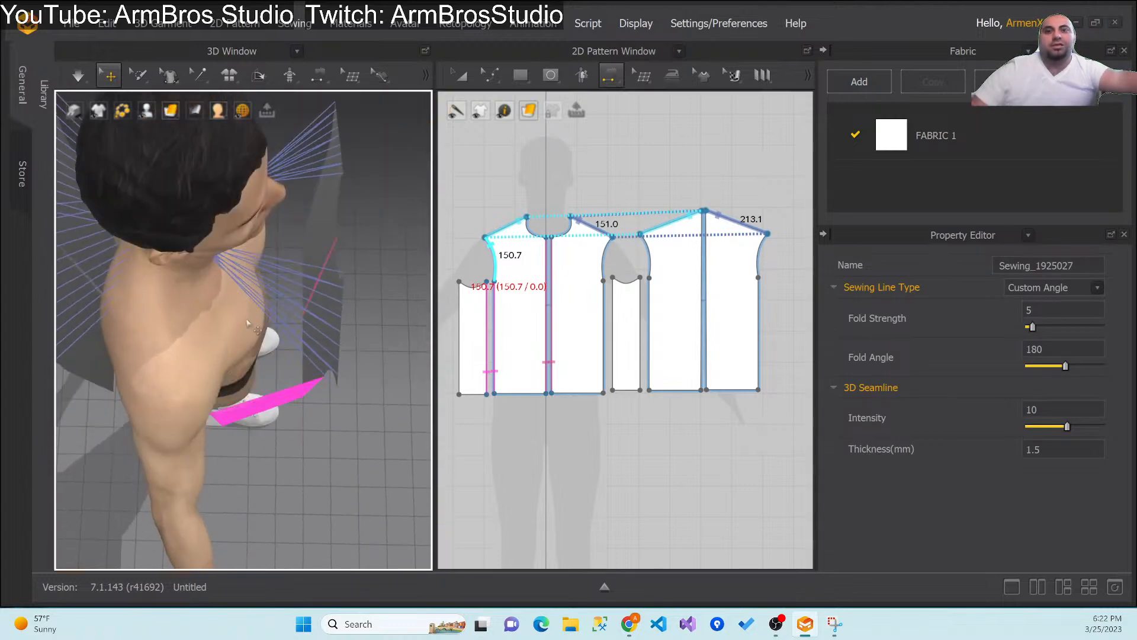
key("ctrl+z")
left_click(516, 228)
left_click(682, 229)
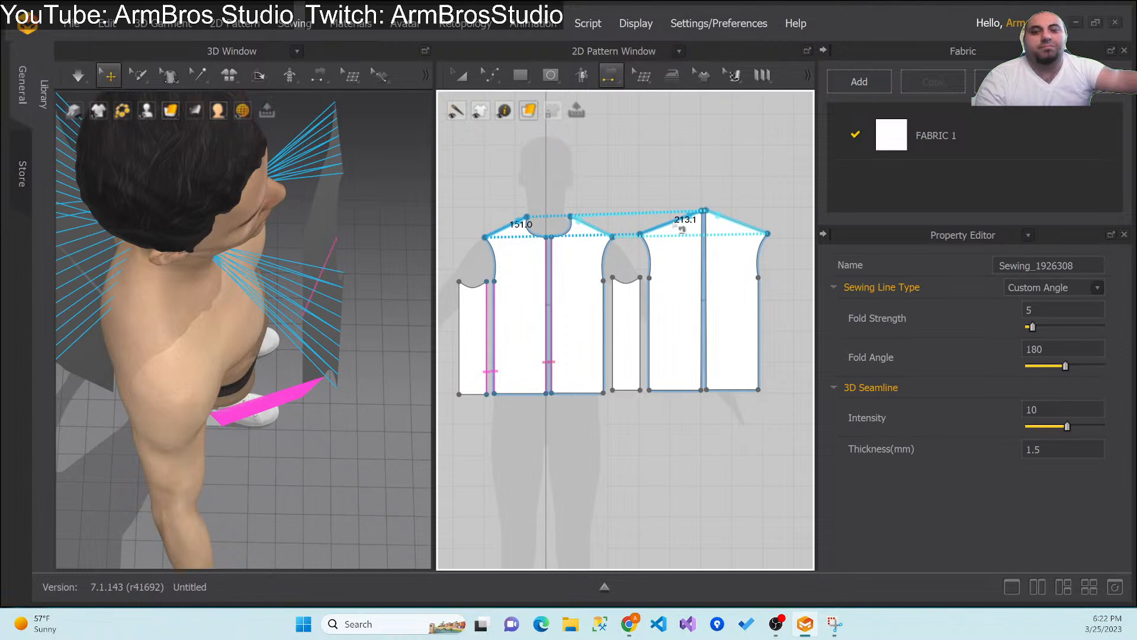
key("ctrl+z")
left_click(516, 228)
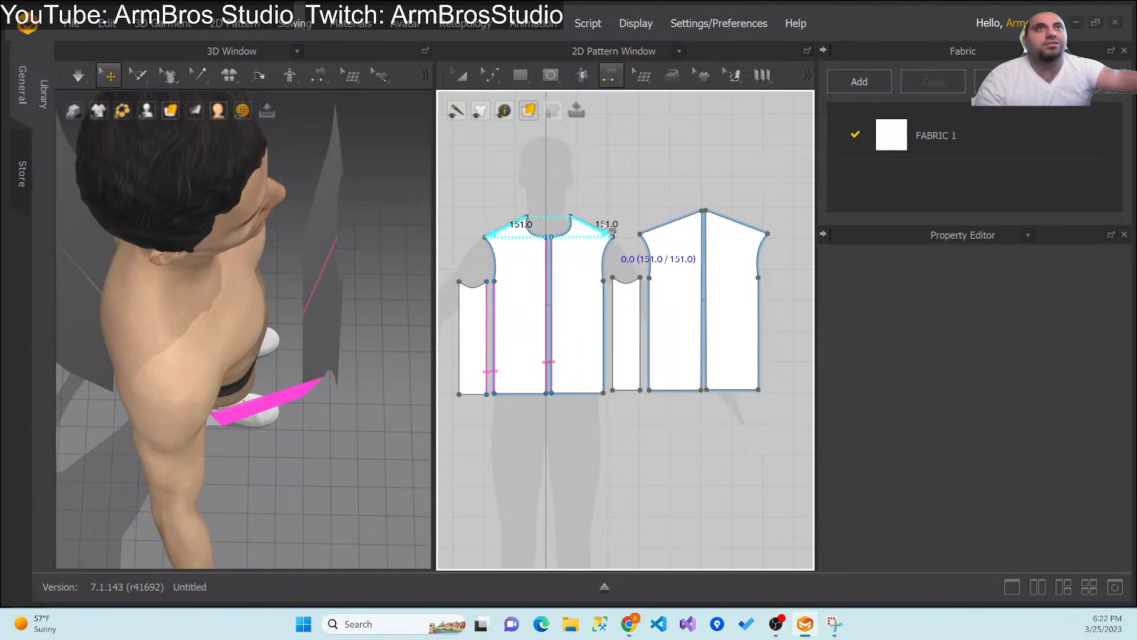
left_click(737, 223)
Step: Try sewing the original side panel's outer edge and the duplicate's outer edge to the nearest back panel's side edge in 2D
left_click(460, 308)
right_click_drag(317, 415, 342, 331)
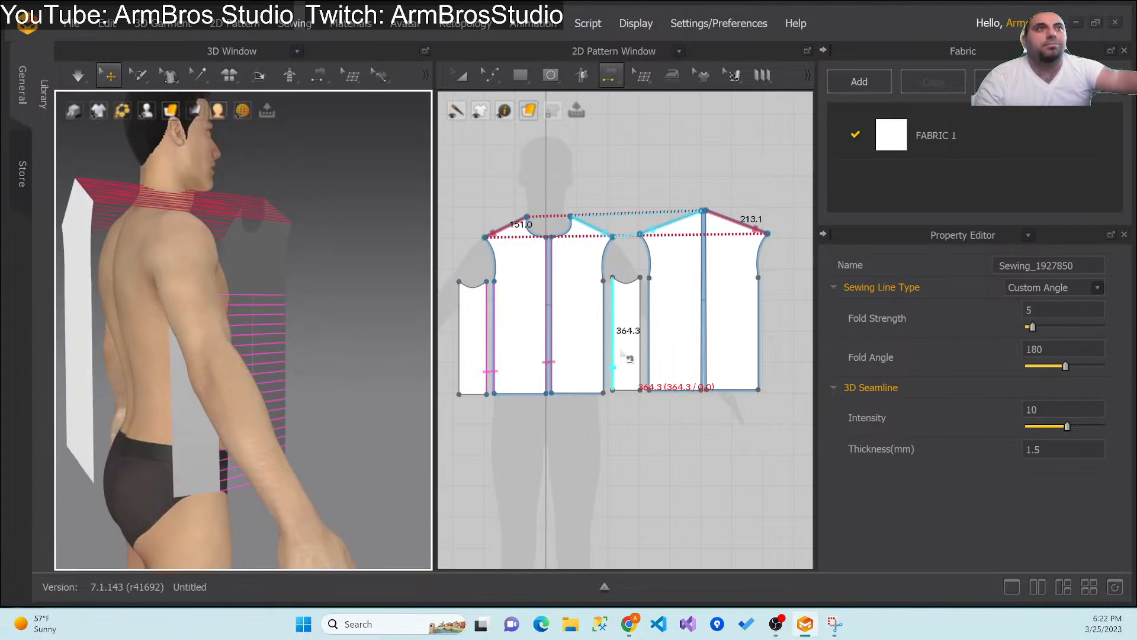
right_click(523, 415)
left_click(460, 351)
left_click(461, 352)
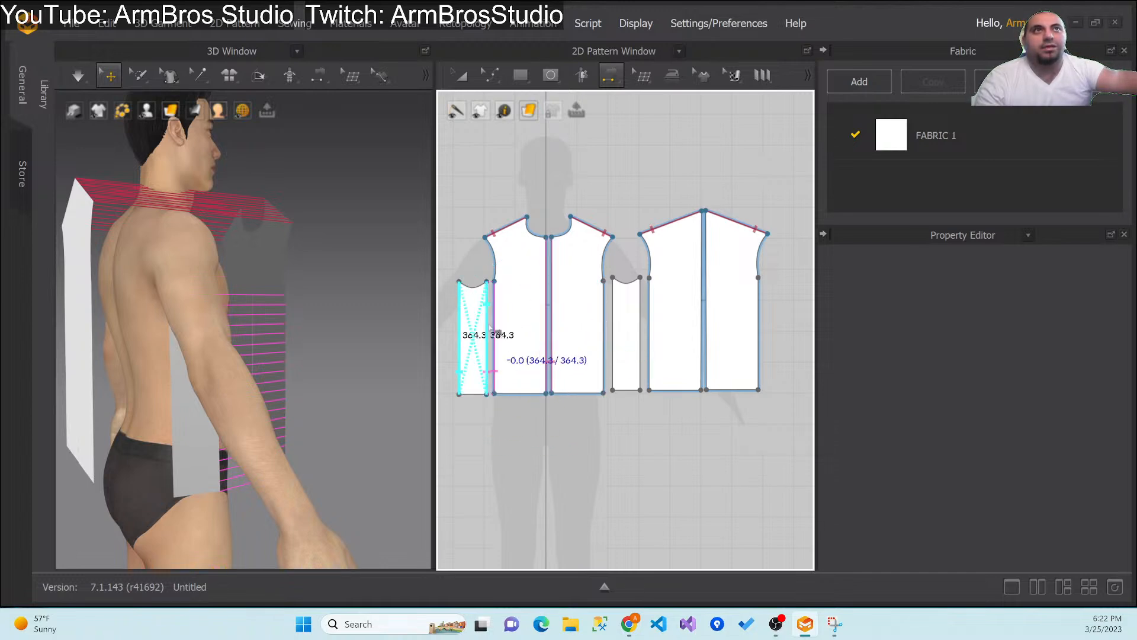
left_click(662, 377)
right_click_drag(355, 480, 59, 439)
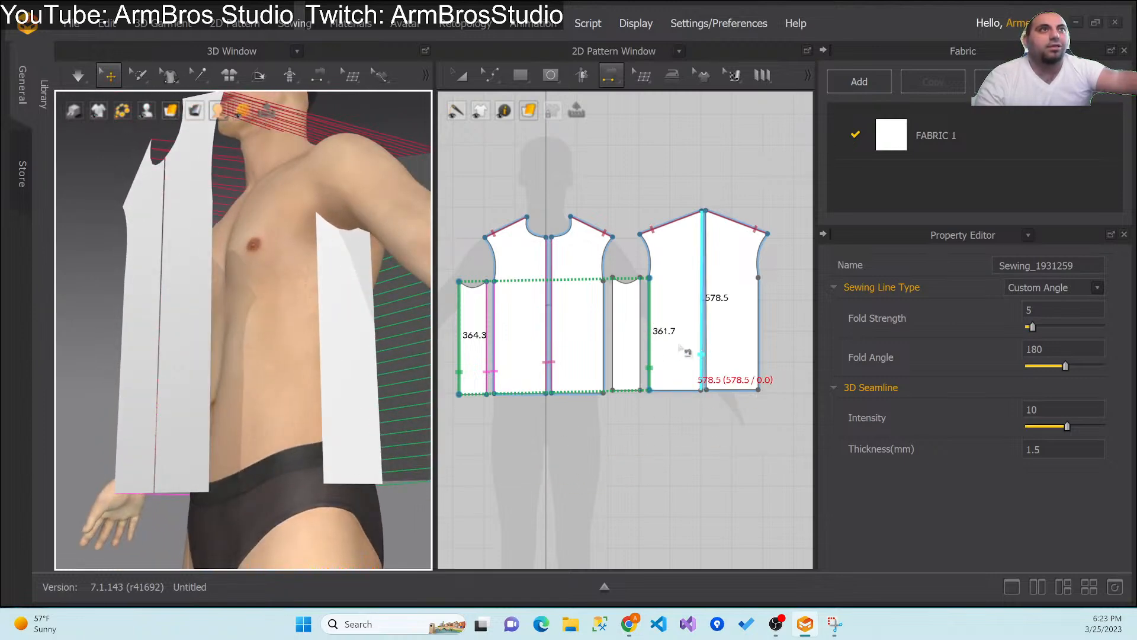
left_click(660, 346)
left_click(651, 351)
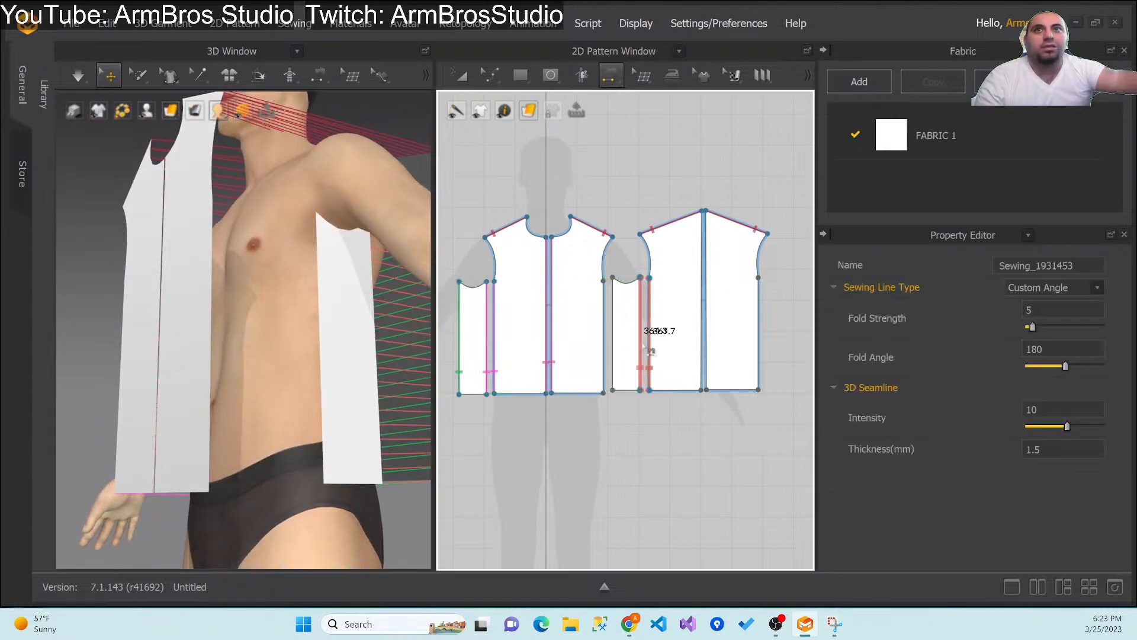
Step: Undo the back side seams, the shoulder seams and the front center seam, keeping the first side panel seam
right_click_drag(361, 505, 373, 453)
key("ctrl+z")
key("ctrl+z")
left_click(478, 503)
key("ctrl+z")
key("ctrl+z")
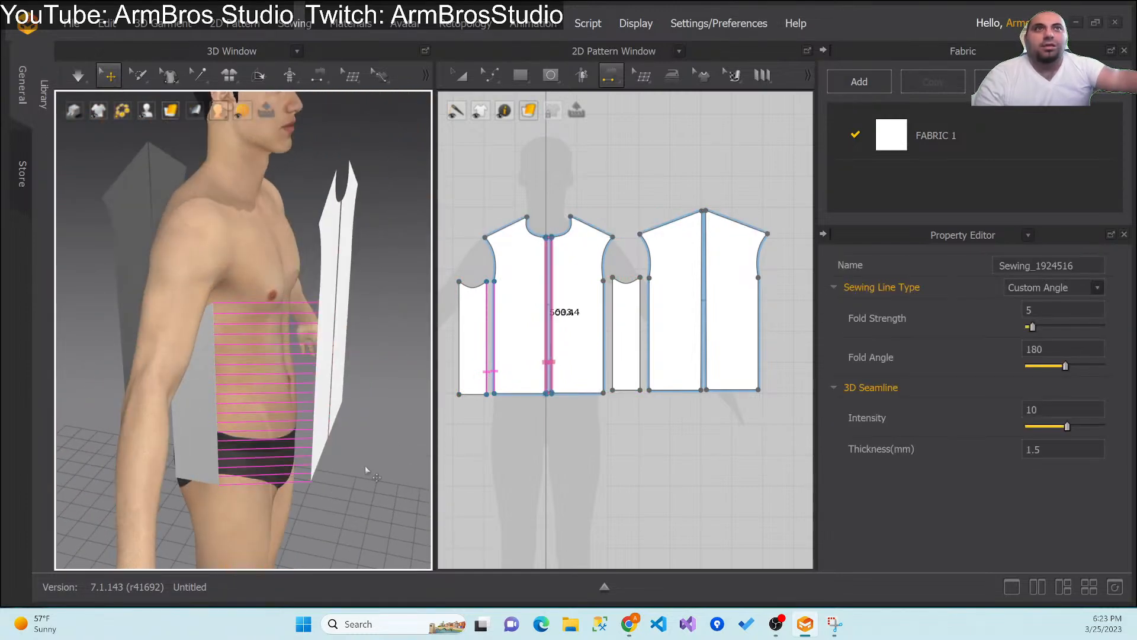
right_click_drag(349, 447, 194, 485)
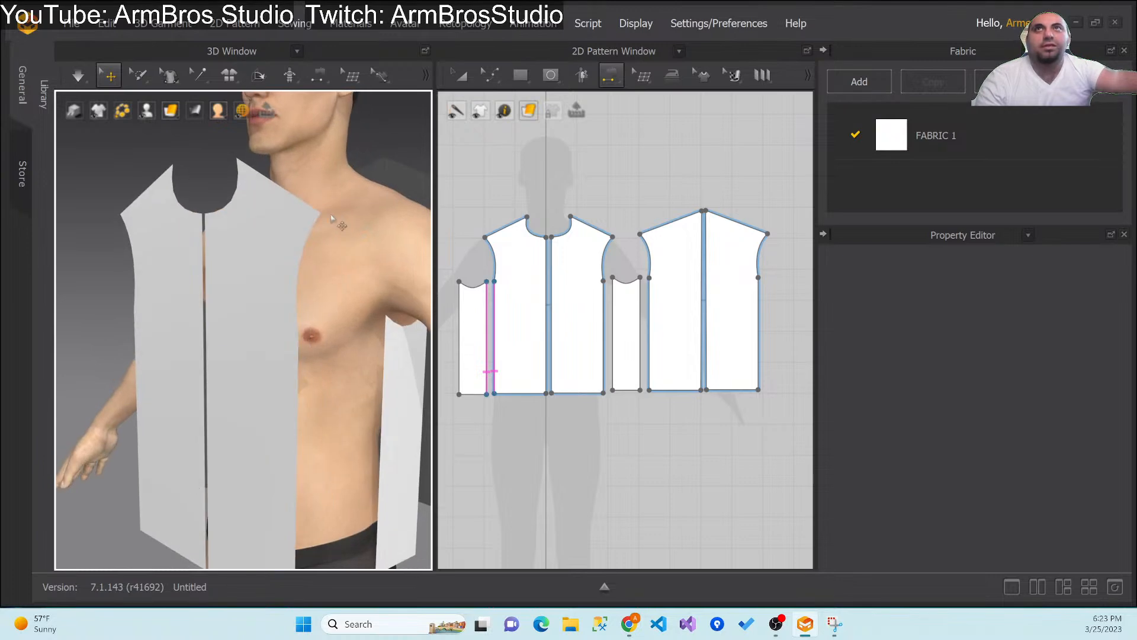
Step: Use Segment Sewing in 3D to join the left front panel to the duplicate side panel, and the two front panels along their center edges
left_click(319, 75)
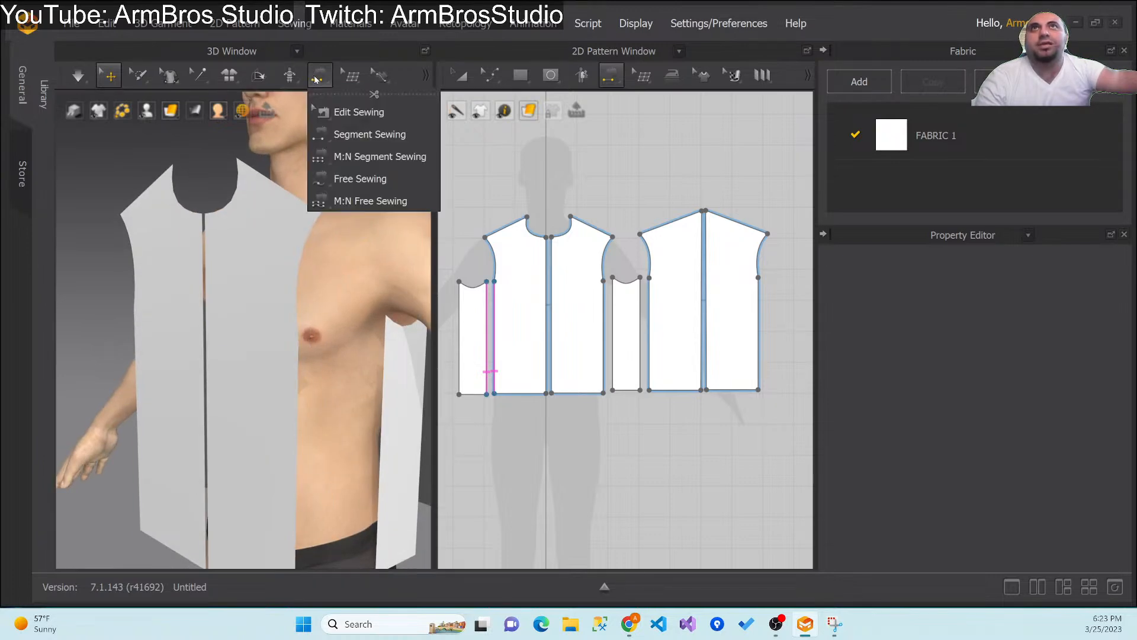
left_click(355, 135)
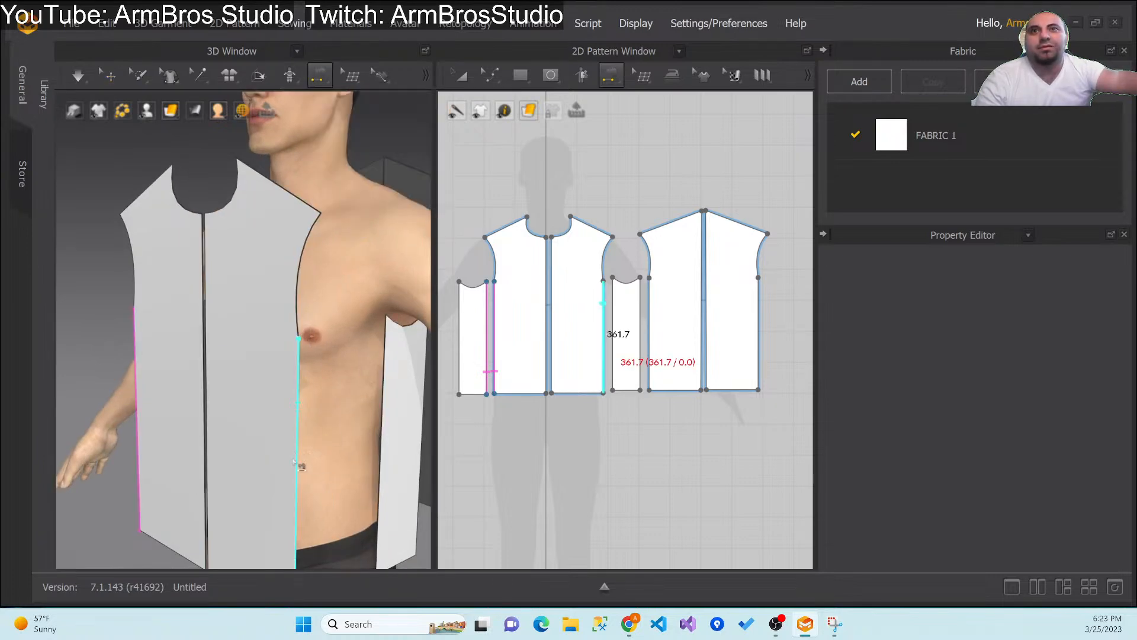
left_click(296, 461)
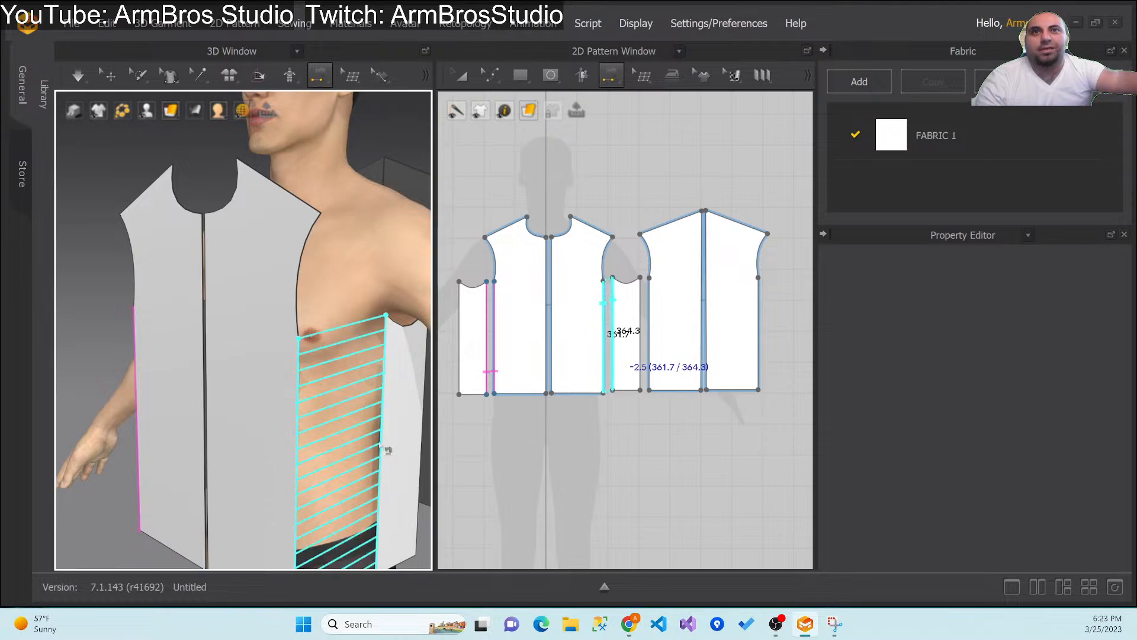
left_click(380, 446)
right_click_drag(269, 450, 304, 431)
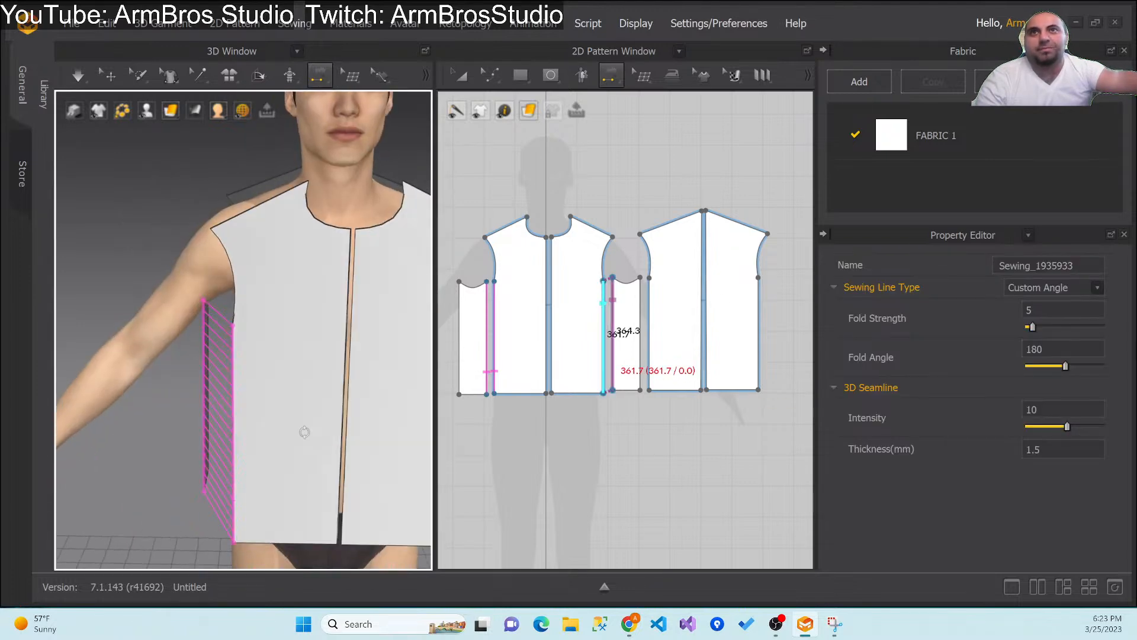
left_click(354, 425)
Step: Sew the original side panel's rear edge to the side edge of the back panel on the avatar's right
right_click_drag(265, 365, 353, 338)
left_click(176, 459)
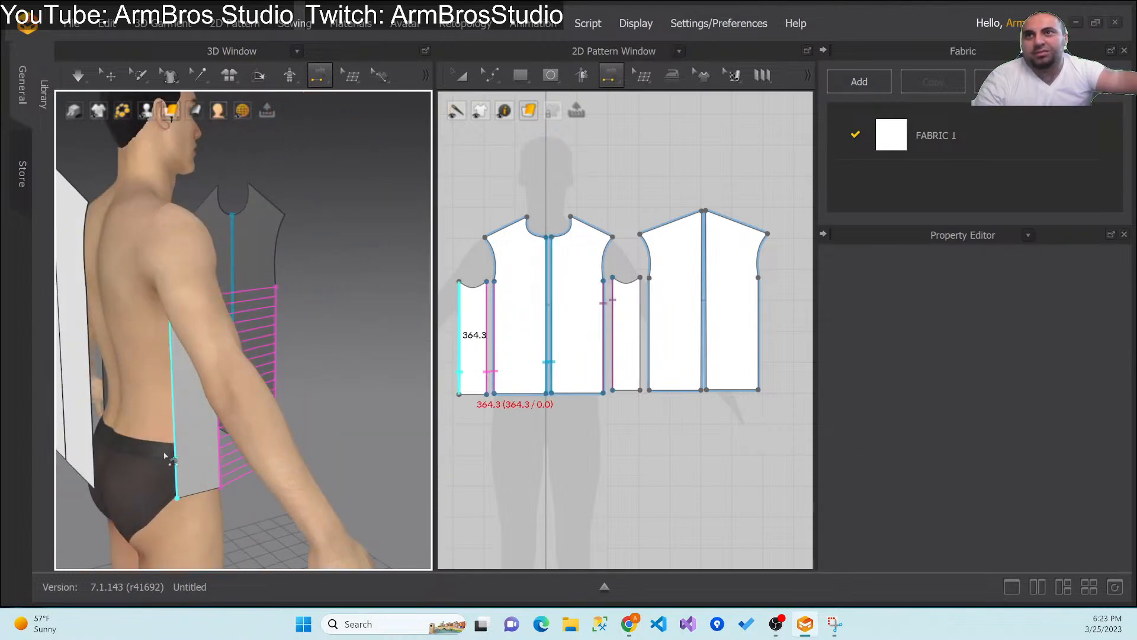
left_click(98, 477)
Step: Sew the two back panels together along their center edges in 3D
right_click_drag(77, 493, 202, 495)
scroll(202, 495, "down", 2)
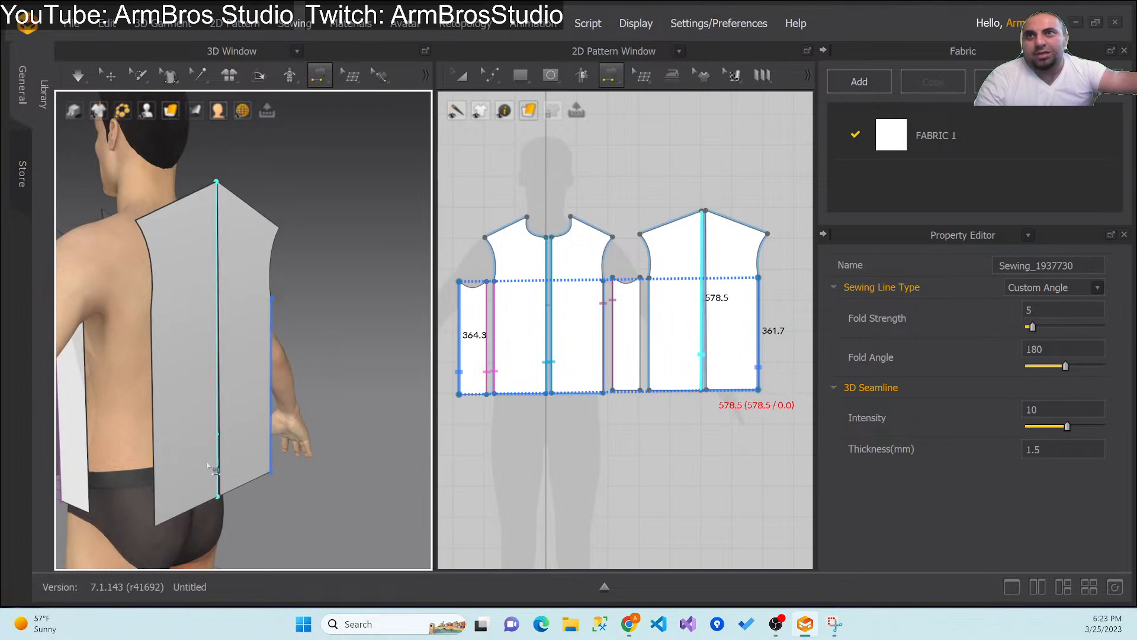
left_click(212, 465)
left_click(222, 466)
Step: Sew the duplicate side panel's rear edge to the side edge of the back panel on the avatar's left
right_click_drag(194, 535, 216, 527)
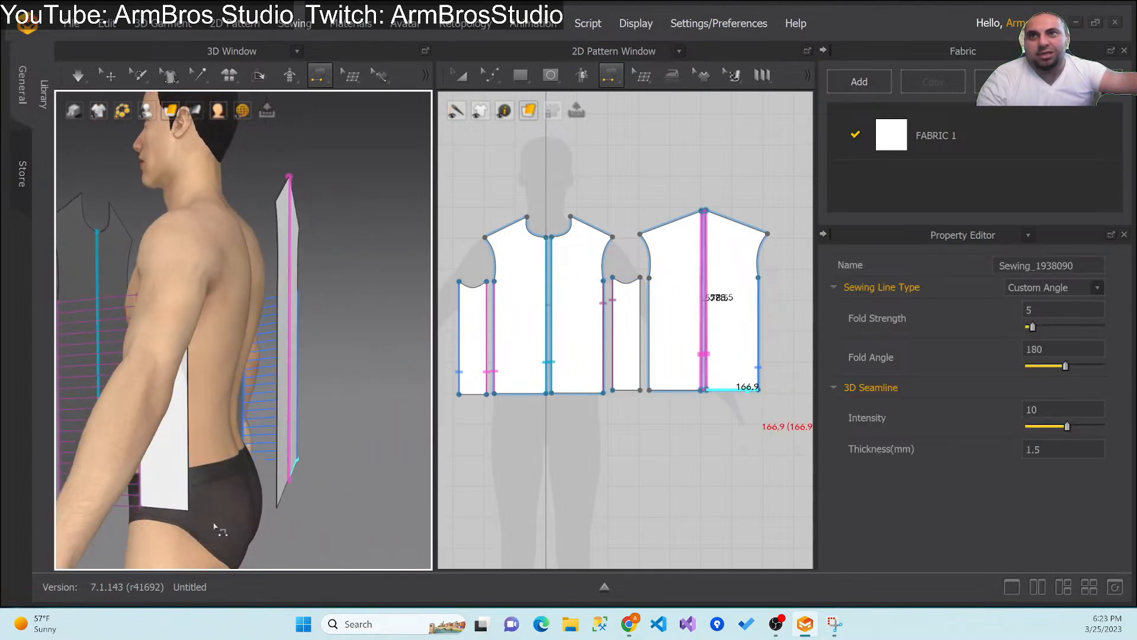
left_click(191, 492)
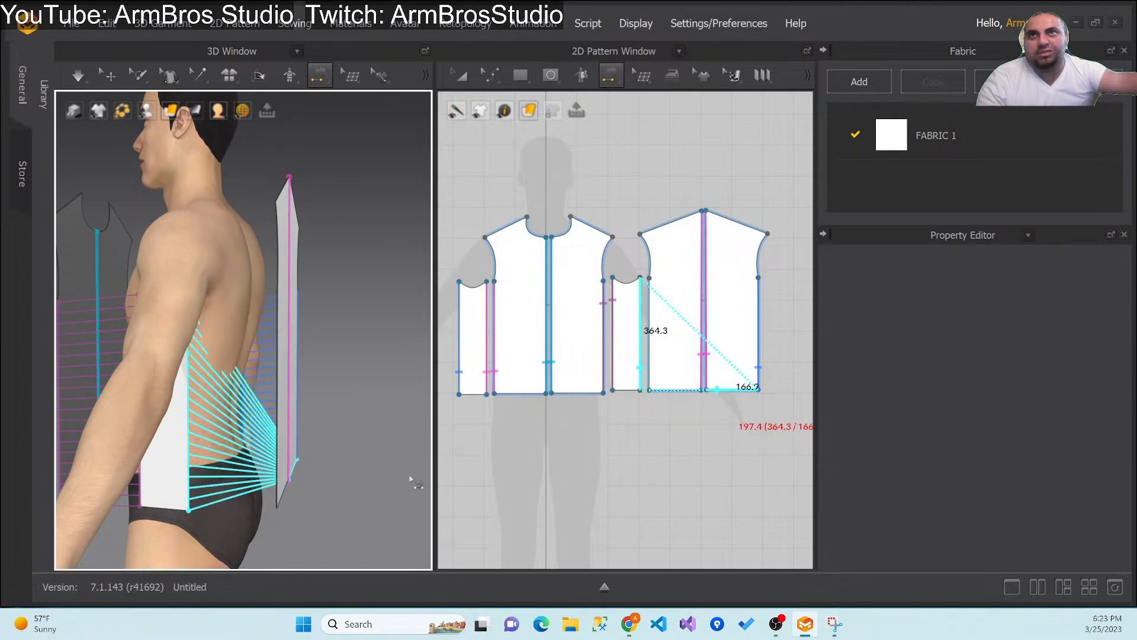
left_click(279, 434)
right_click_drag(351, 423, 547, 450)
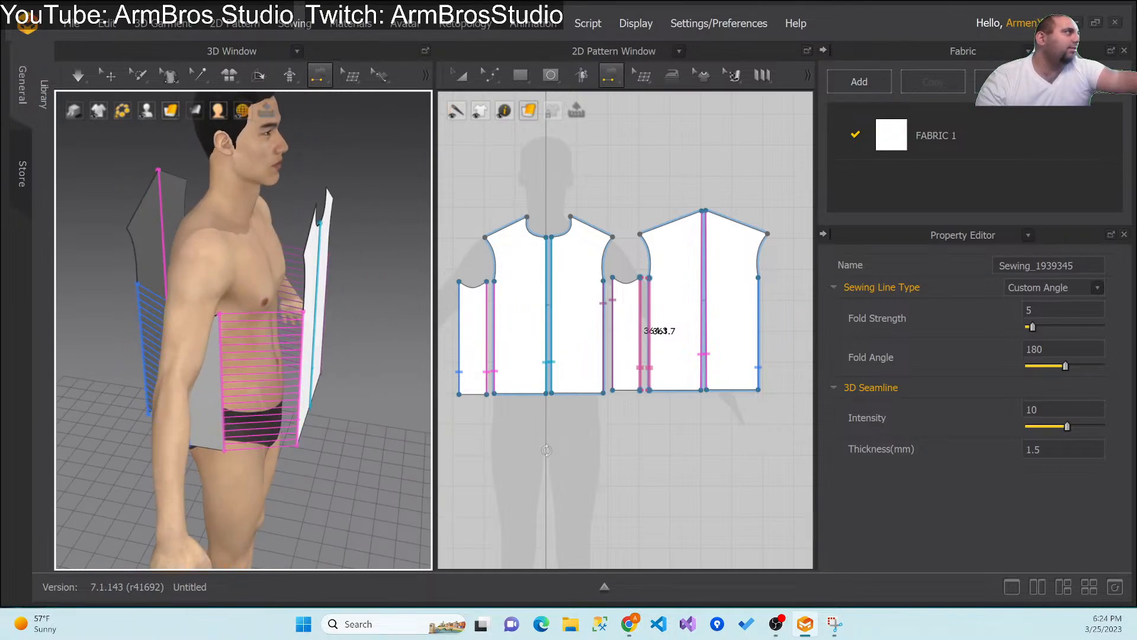
right_click_drag(547, 450, 459, 431)
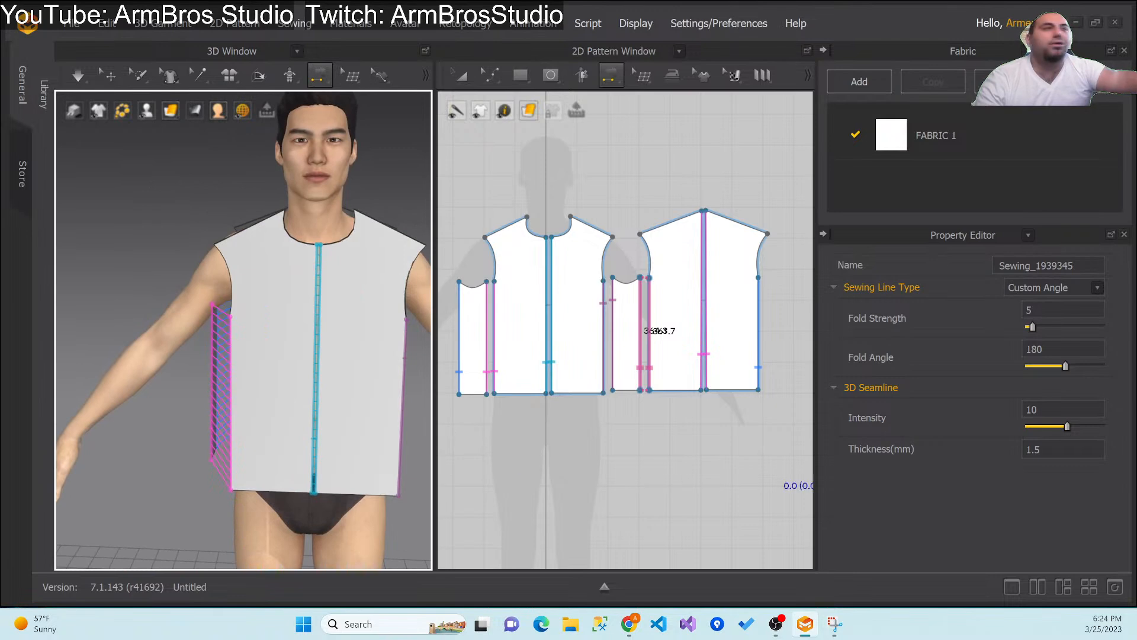
Step: Compare the sewn panels on the avatar with the T-shirt pattern reference image in Snipping Tool
left_click_drag(1136, 169, 696, 133)
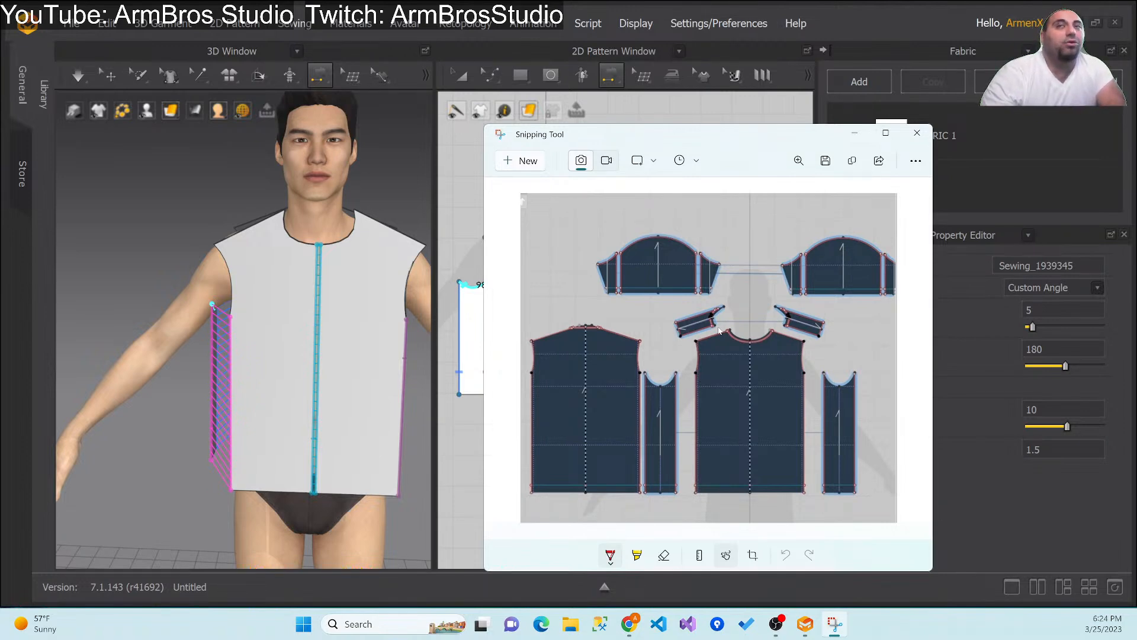
right_click_drag(157, 273, 127, 274)
left_click(835, 624)
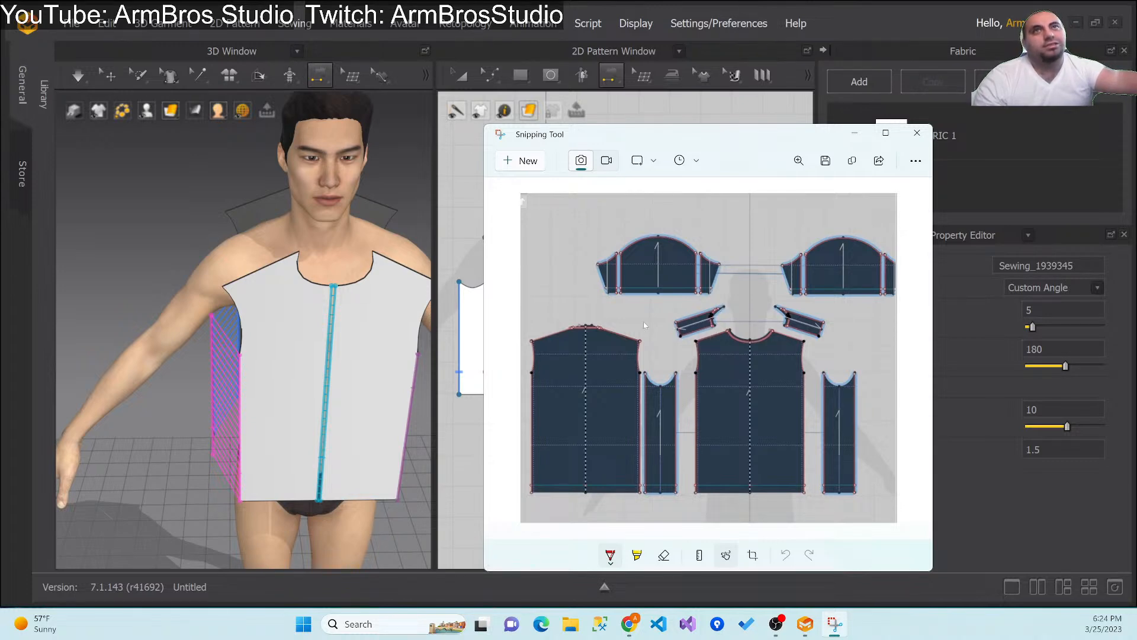
right_click_drag(237, 398, 280, 417)
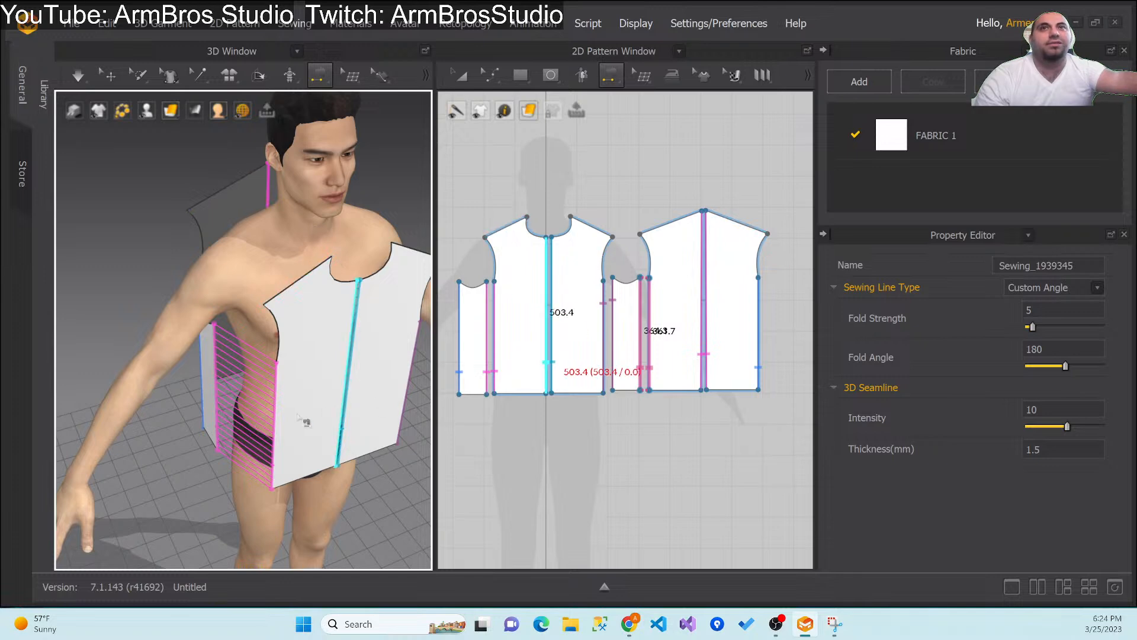
right_click_drag(325, 455, 285, 437)
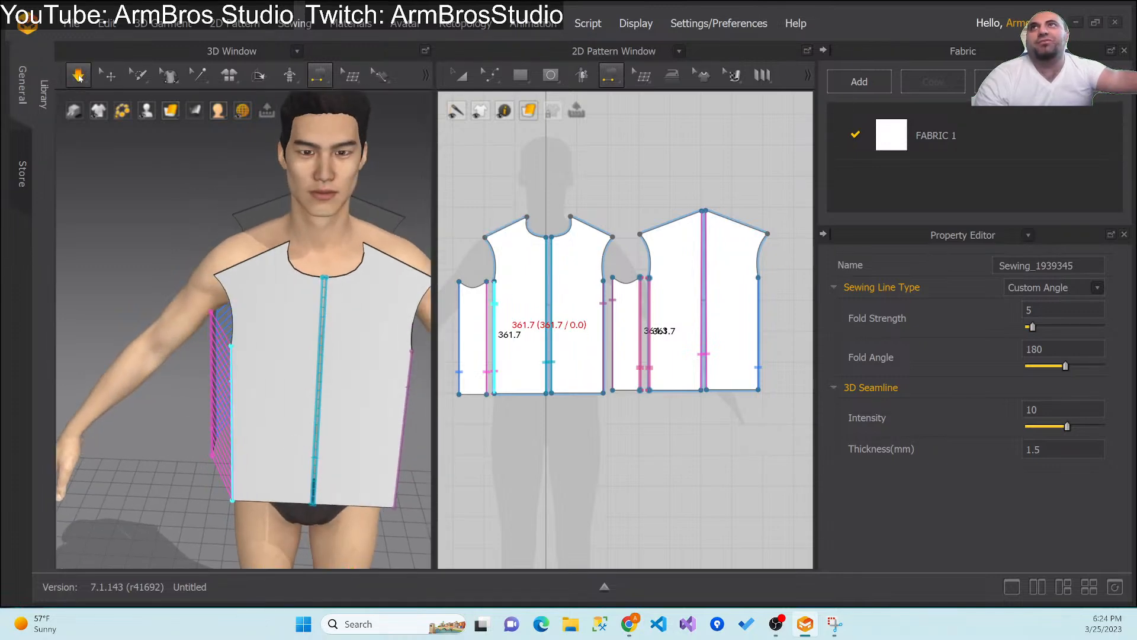
Step: Simulate the sewn panels and try to pull both front panels up over the avatar's chest
left_click(80, 78)
mouse_move(228, 452)
right_mouse_down()
mouse_move(328, 453)
mouse_move(355, 433)
mouse_move(373, 456)
mouse_move(248, 462)
right_mouse_up()
right_click_drag(337, 451, 219, 340)
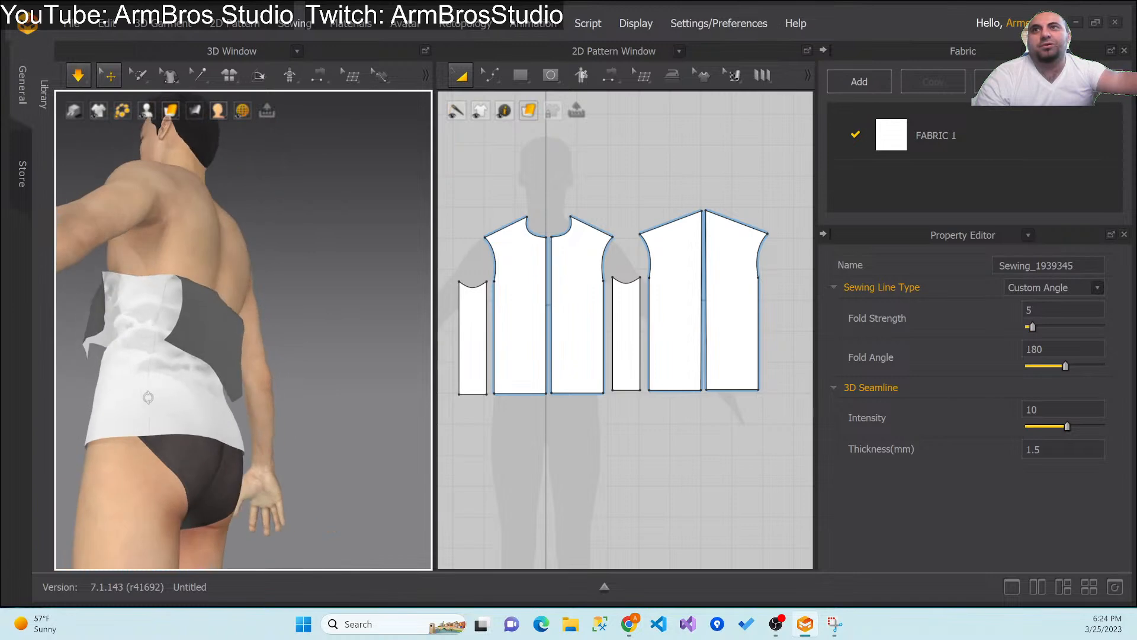
left_click(219, 340)
right_click_drag(230, 392, 304, 416)
left_click(271, 327)
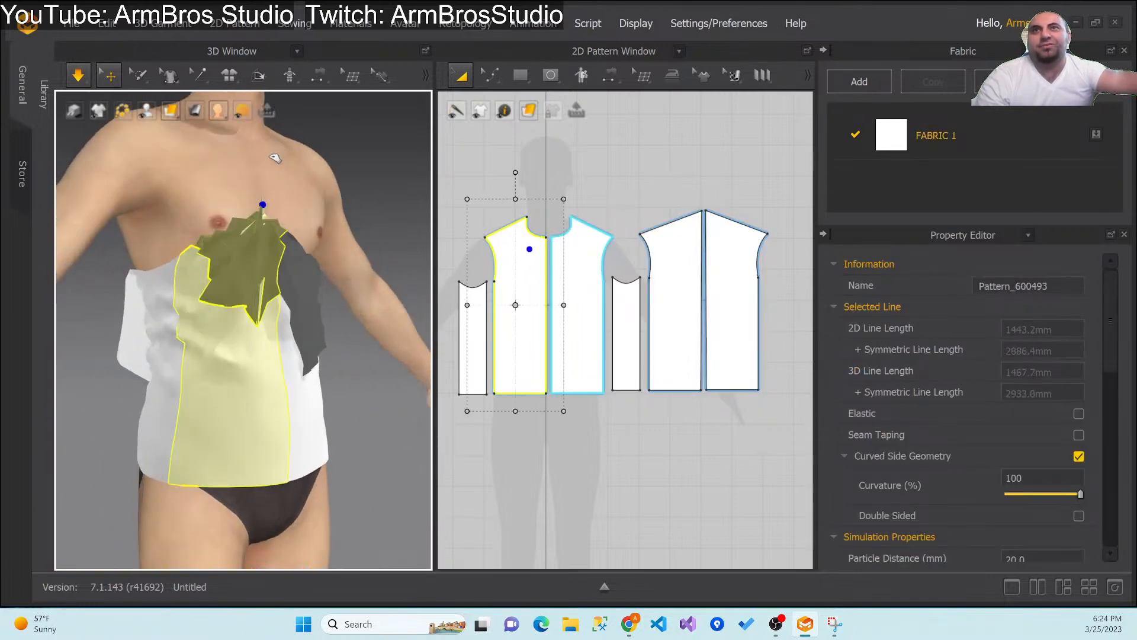
left_click_drag(221, 4, 221, 8)
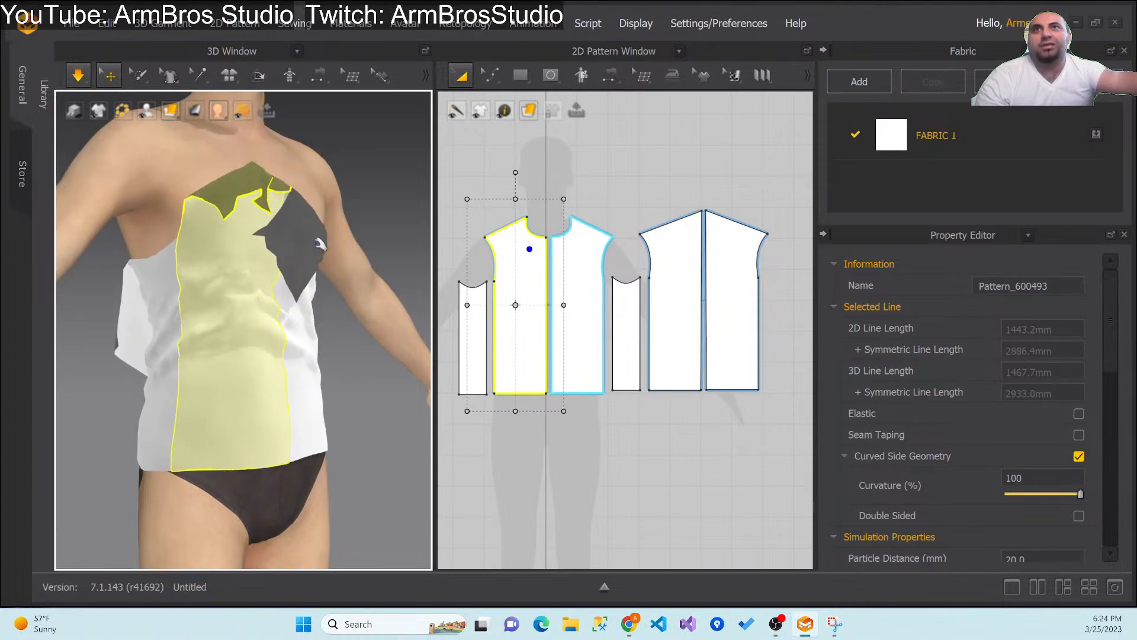
left_click_drag(310, 246, 314, 71)
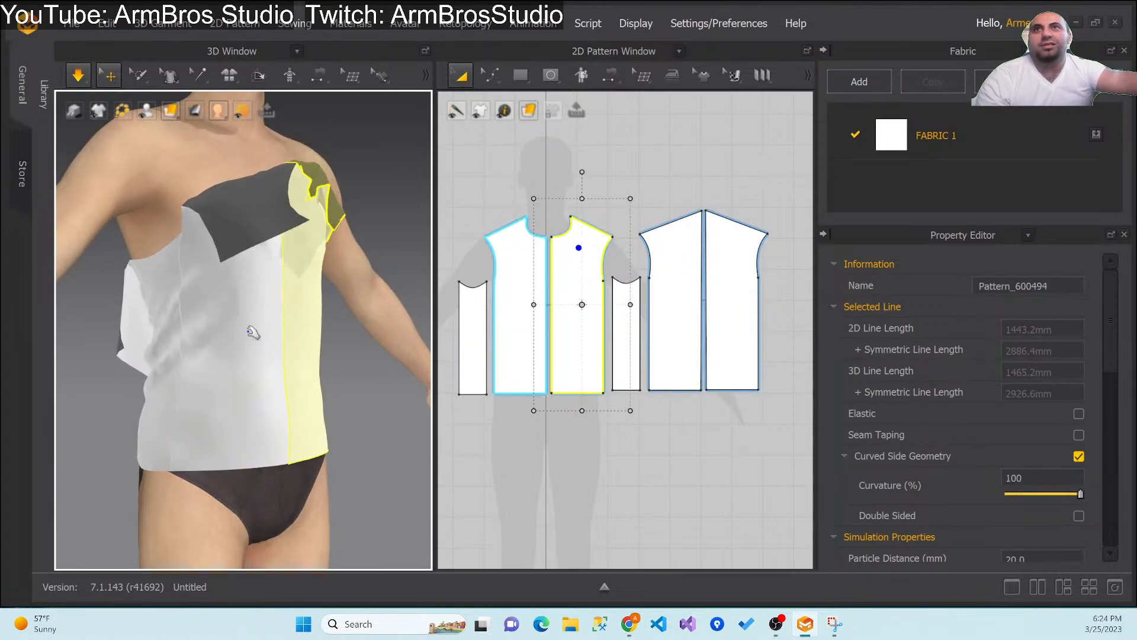
Step: Try to pull the two back panels up toward the avatar's shoulders during simulation
right_click_drag(190, 368, 302, 373)
left_click(312, 325)
left_click_drag(312, 326, 355, 77)
right_click_drag(366, 285, 288, 355)
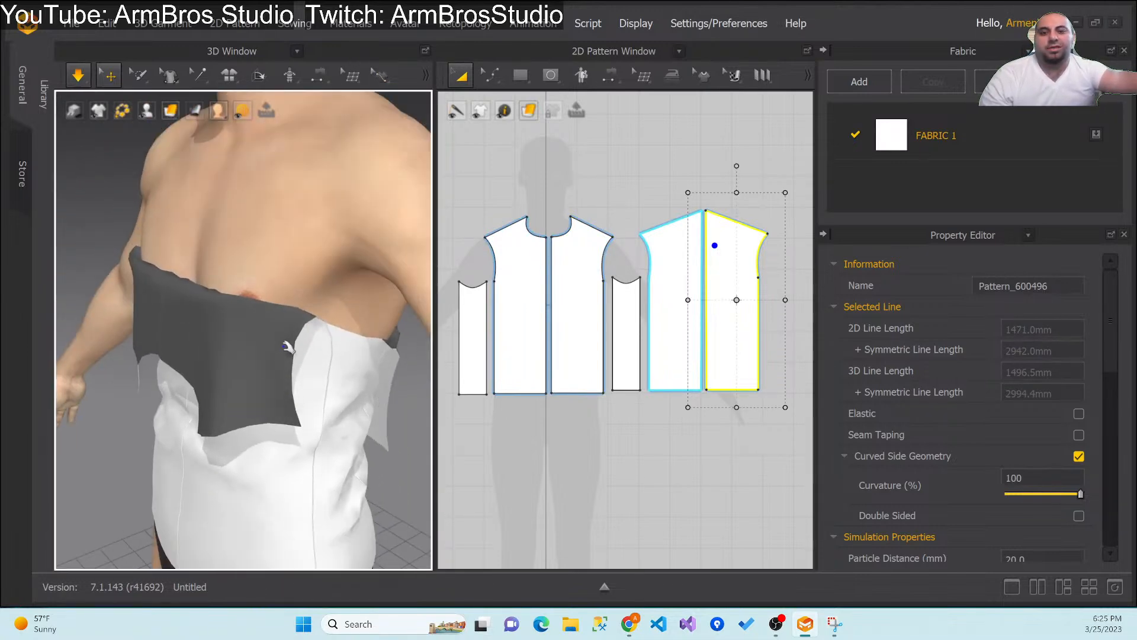
left_click(292, 364)
left_click(107, 174)
Step: Undo the simulation and the panel pulls to restore the flat arrangement around the avatar
key("ctrl+z")
key("ctrl+z")
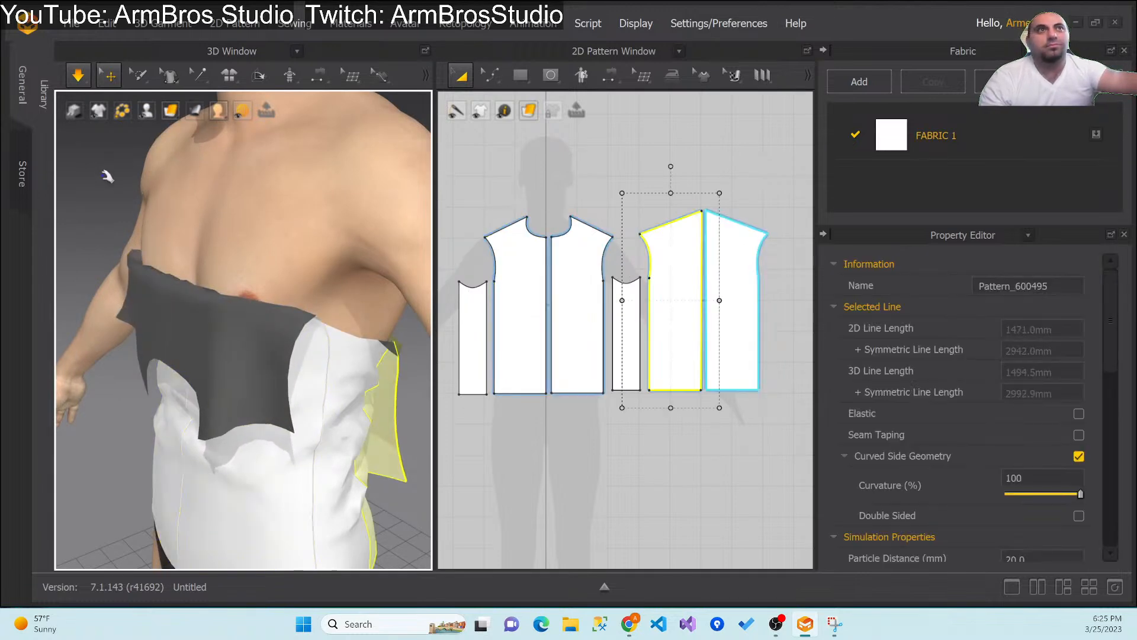
key("ctrl+z")
key("ctrl+z")
Step: Examine the shoulder pieces in the Snipping Tool reference image, then move the image out of the way
right_click_drag(199, 405, 254, 460)
left_click(832, 625)
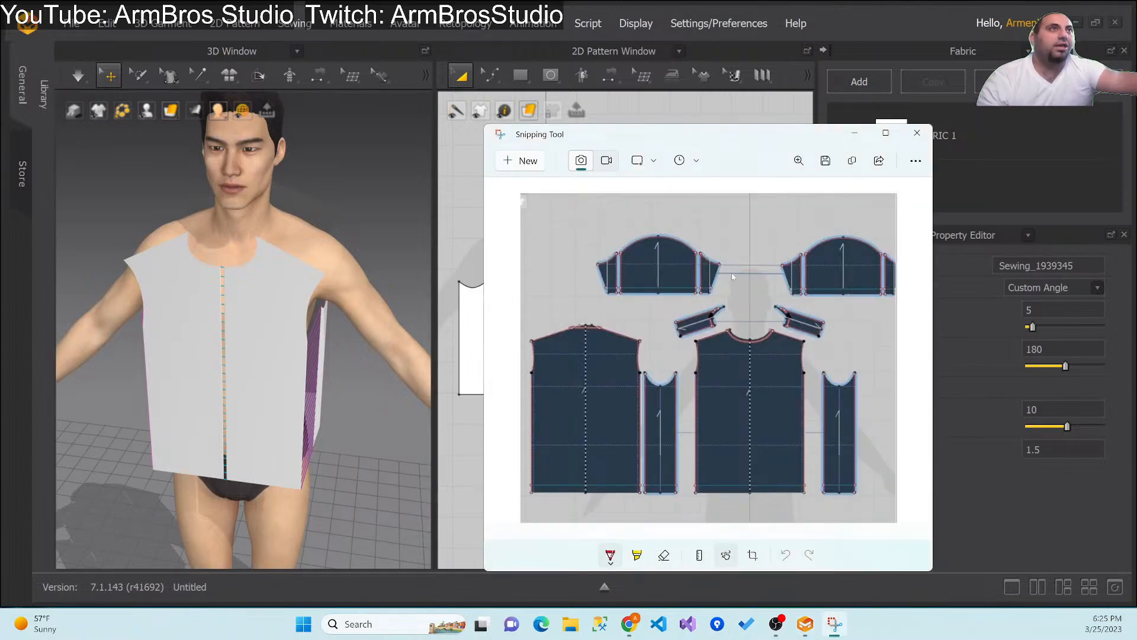
left_click_drag(717, 145, 1136, 190)
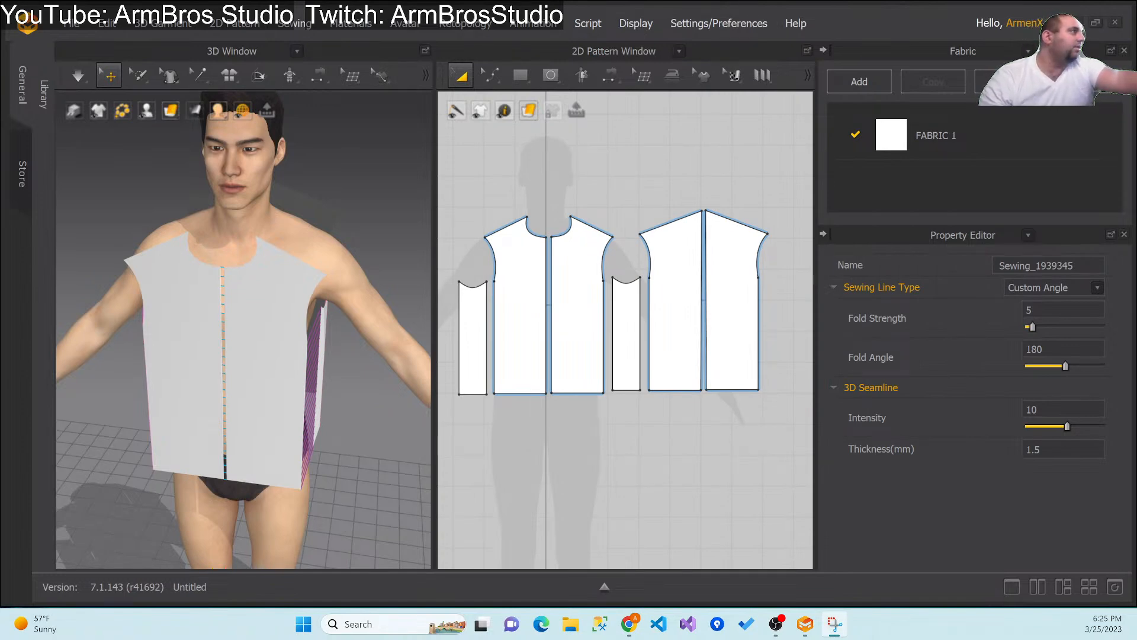
Step: Draw a small horizontal rectangle pattern above the left front panel's shoulder in the 2D pattern layout
mouse_move(477, 113)
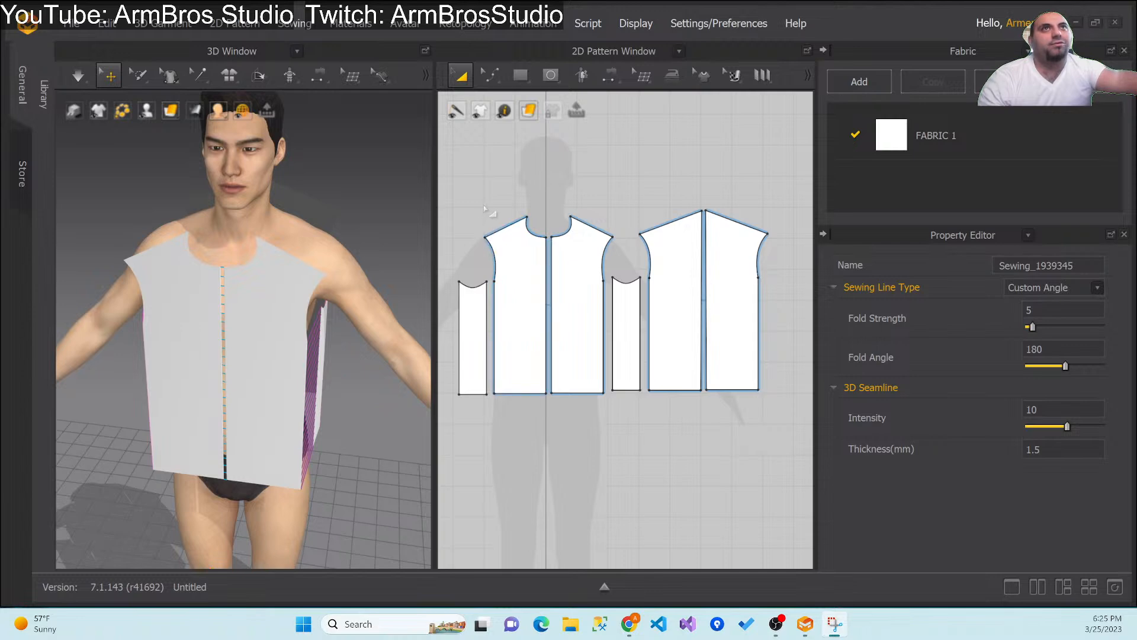
left_click_drag(484, 207, 527, 191)
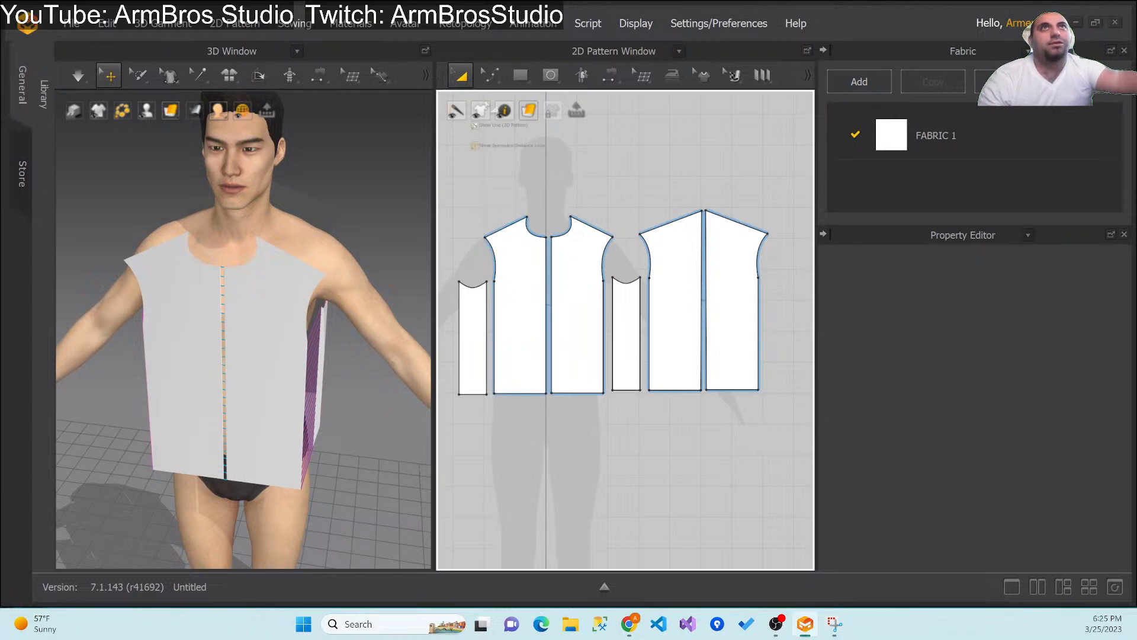
left_click(479, 72)
left_click(520, 76)
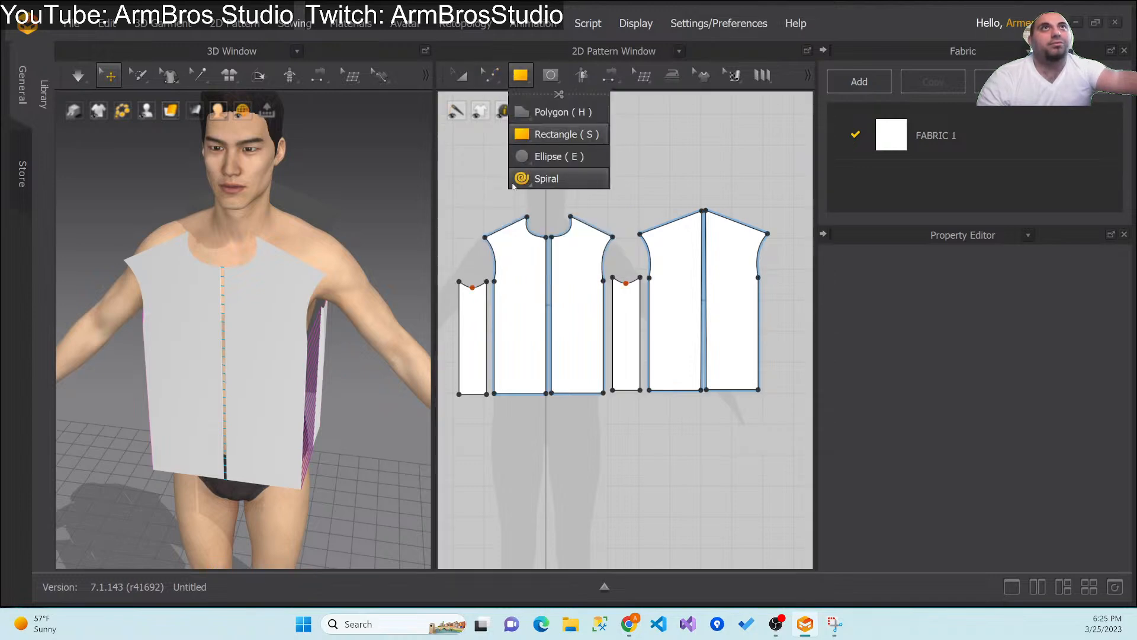
left_click_drag(484, 207, 526, 187)
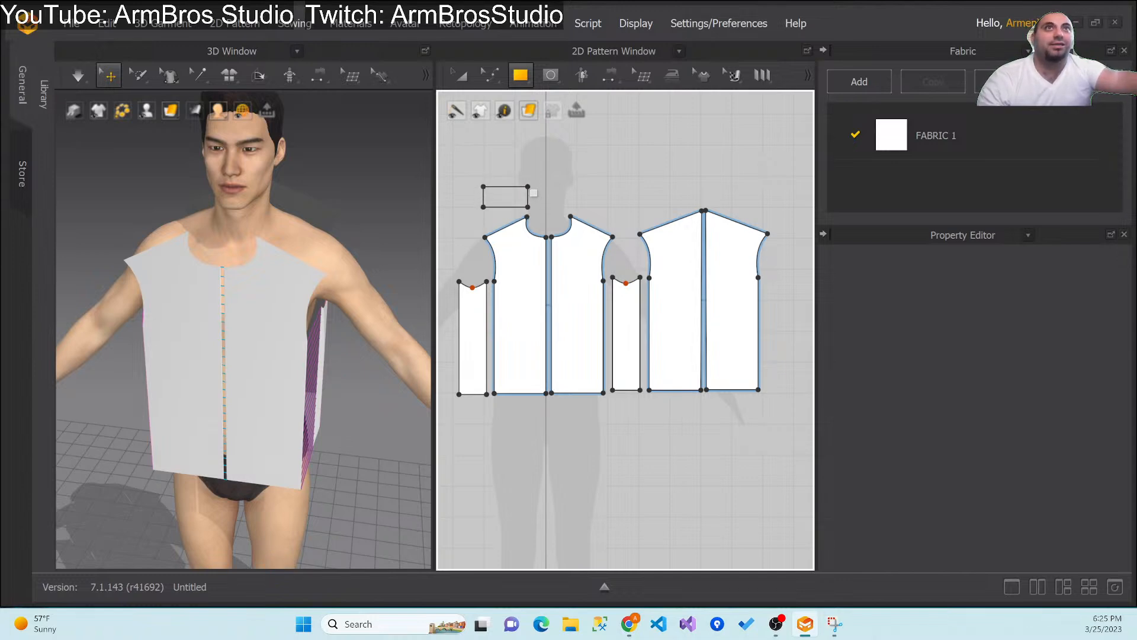
left_click_drag(528, 188, 527, 187)
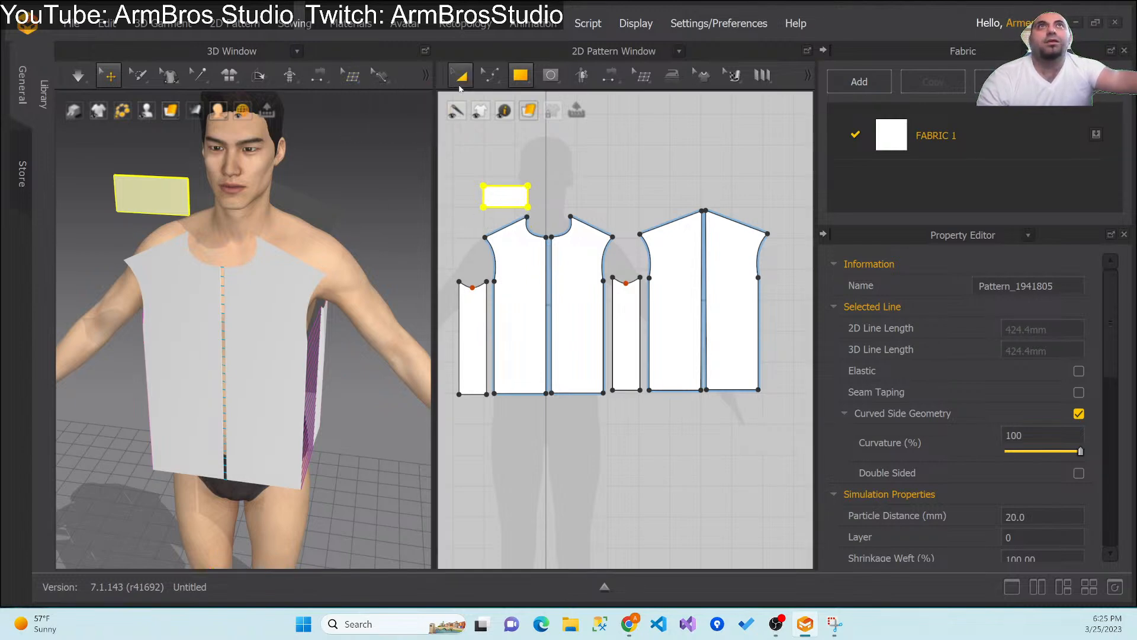
Step: Use Edit Pattern to extend the rectangle's upper inner corner horizontally to the vertical center line
left_click(487, 84)
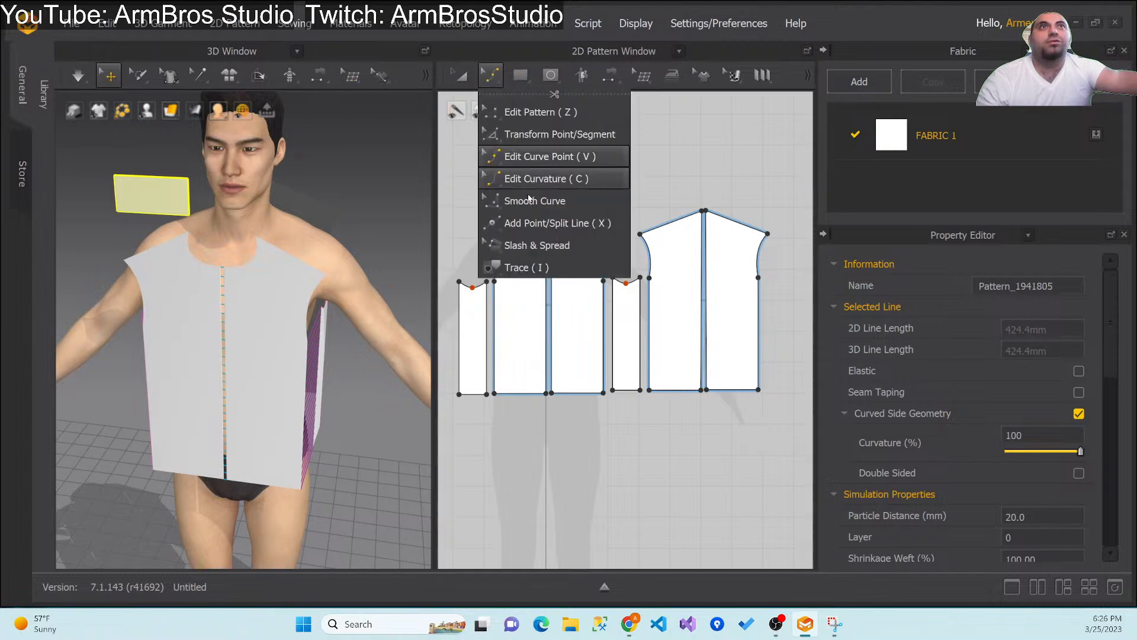
left_click(674, 223)
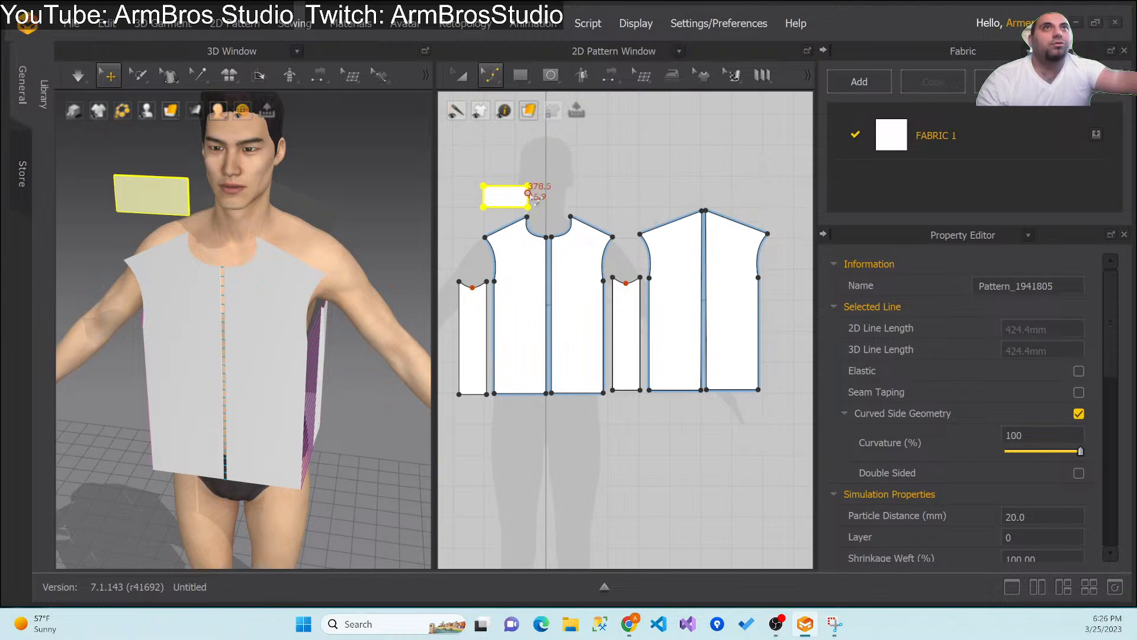
left_click(503, 74)
left_click(505, 109)
left_click(677, 172)
left_click_drag(527, 186, 546, 186)
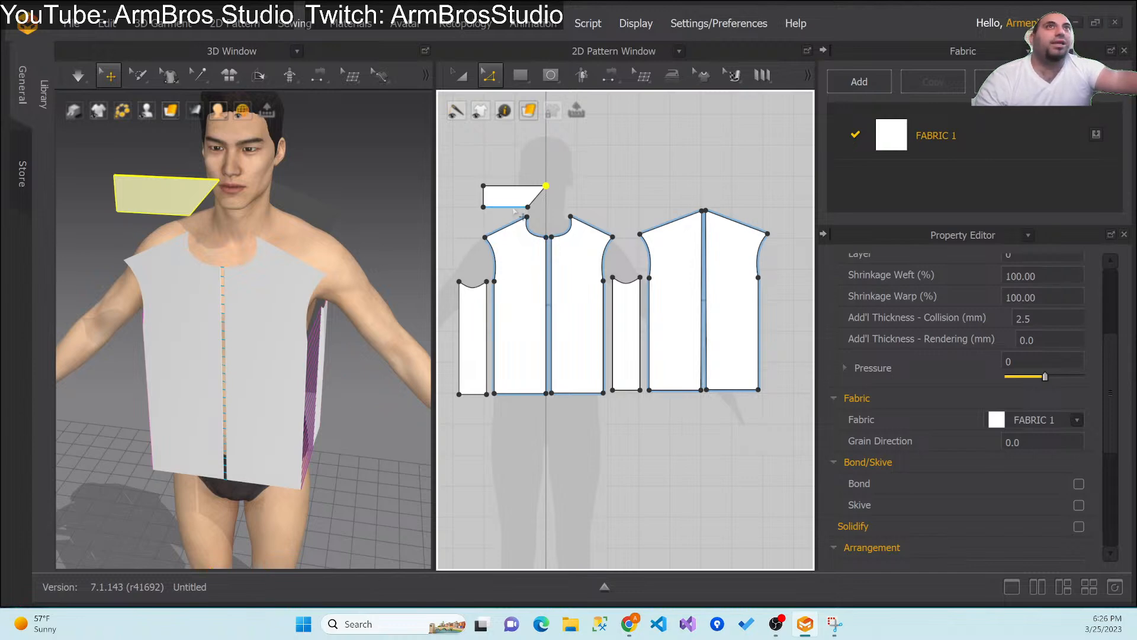
Step: Bend the shoulder piece's slanted edge inward into a neckline curve with Edit Curve Point
left_click(489, 75)
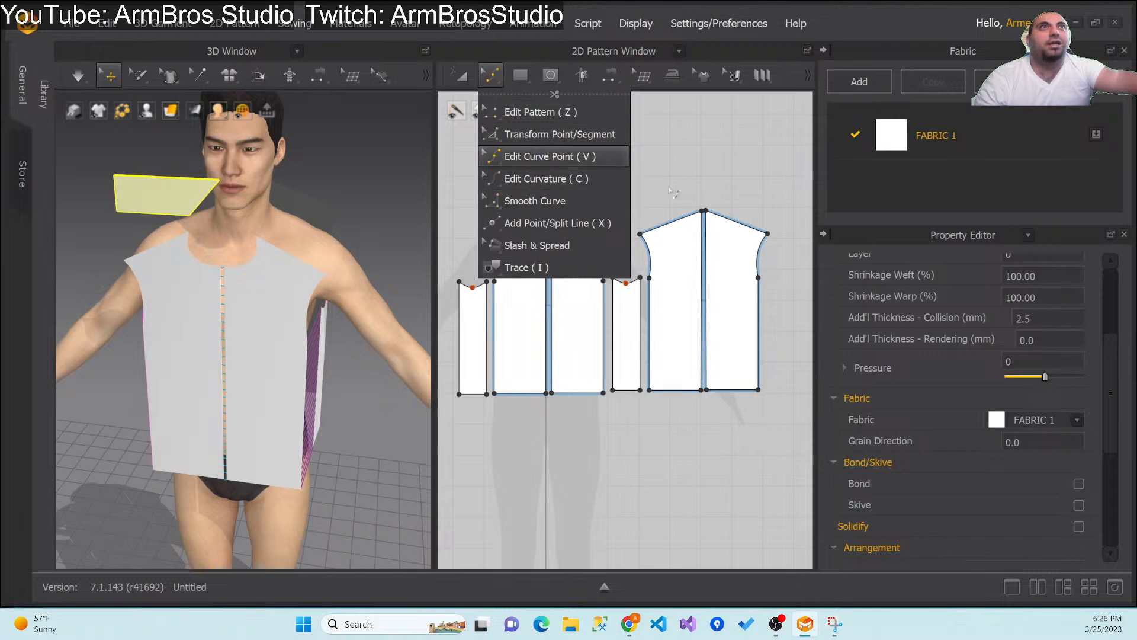
left_click(534, 157)
left_click_drag(536, 199, 537, 197)
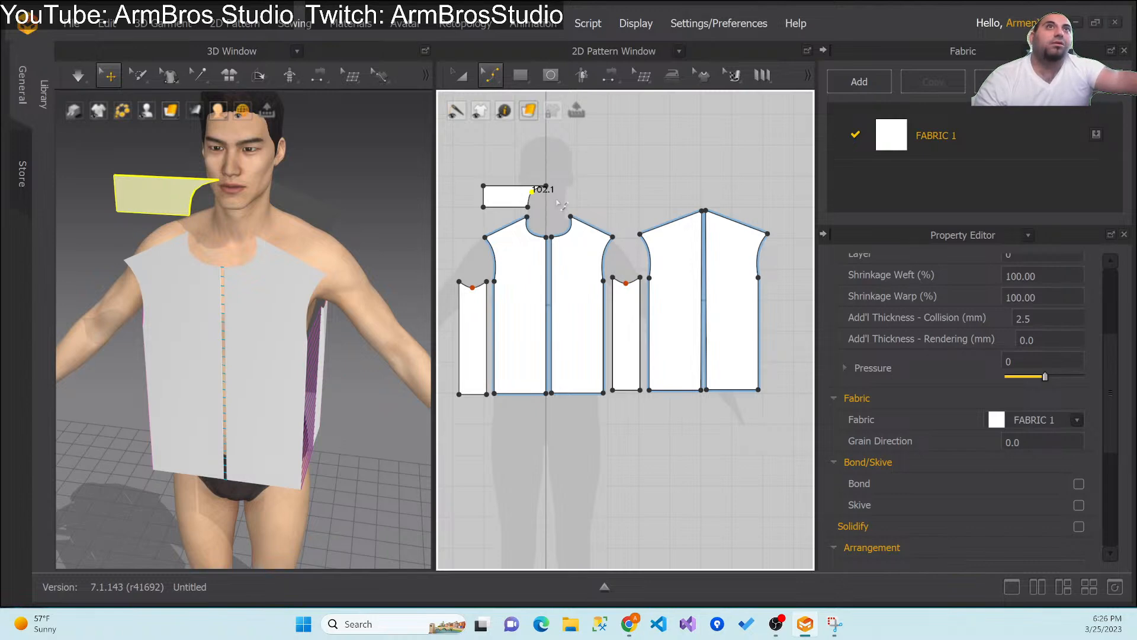
Step: Make a mirrored symmetric copy of the shoulder piece and place it across the center line
left_click(460, 75)
left_click(499, 199)
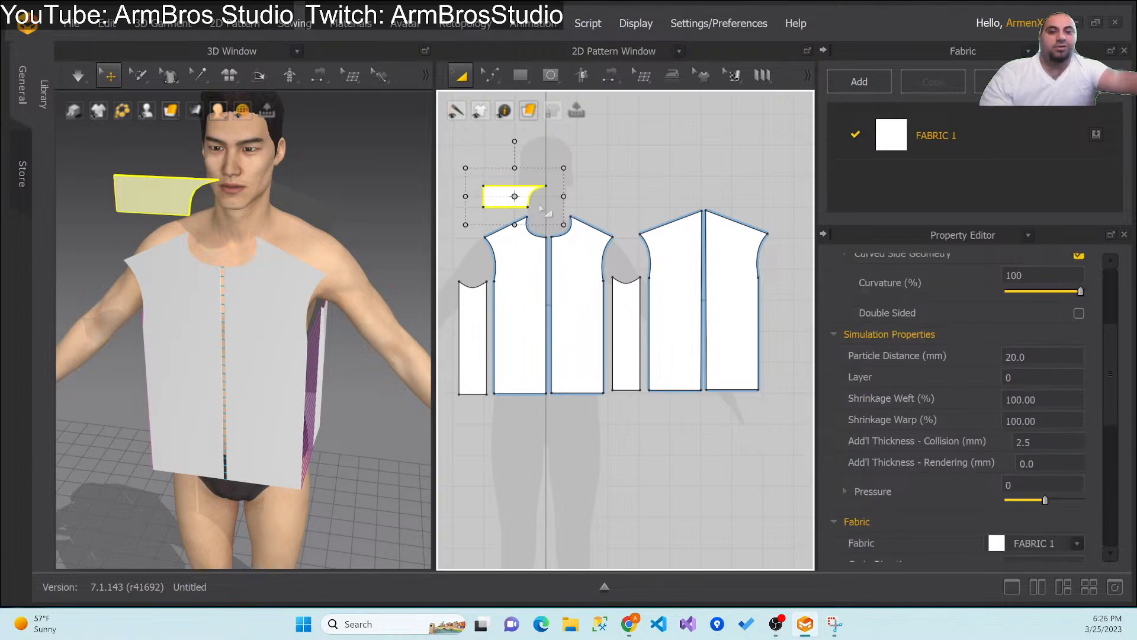
key("ctrl+d")
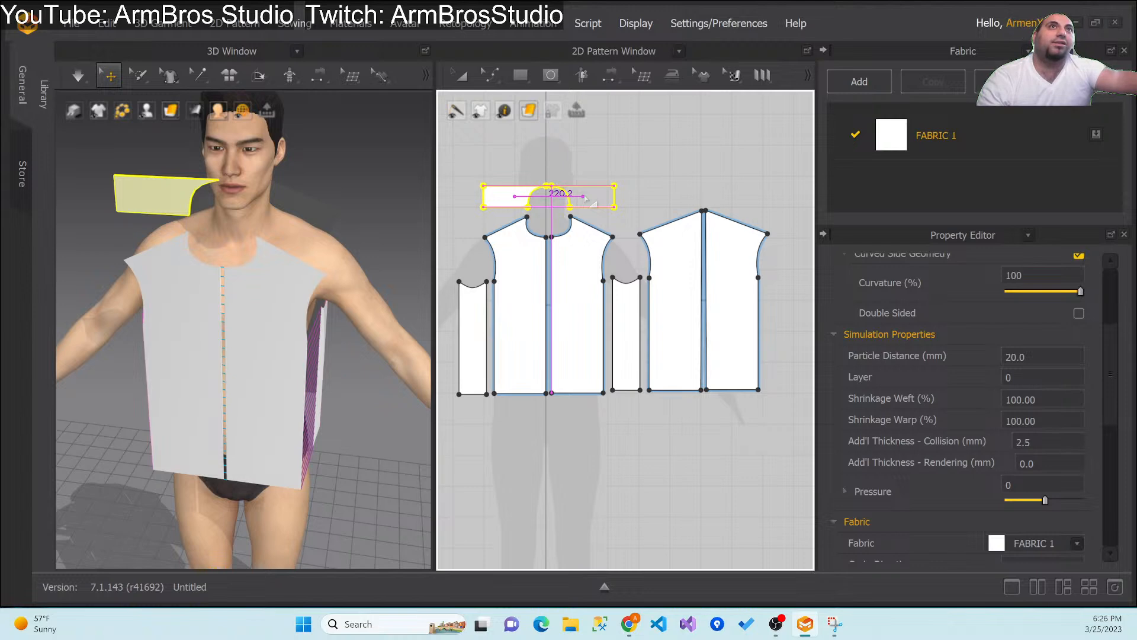
left_click(587, 199)
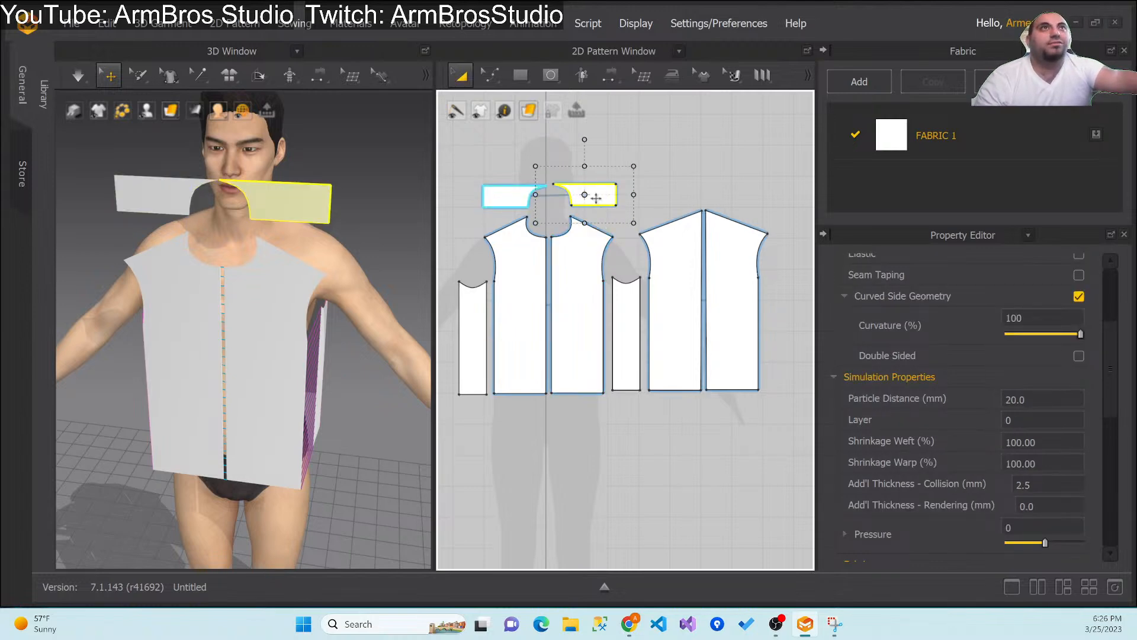
Step: Move the avatar's right shoulder piece back beside the neck and turn it toward the shoulder in the 3D view
right_click_drag(121, 277, 298, 292)
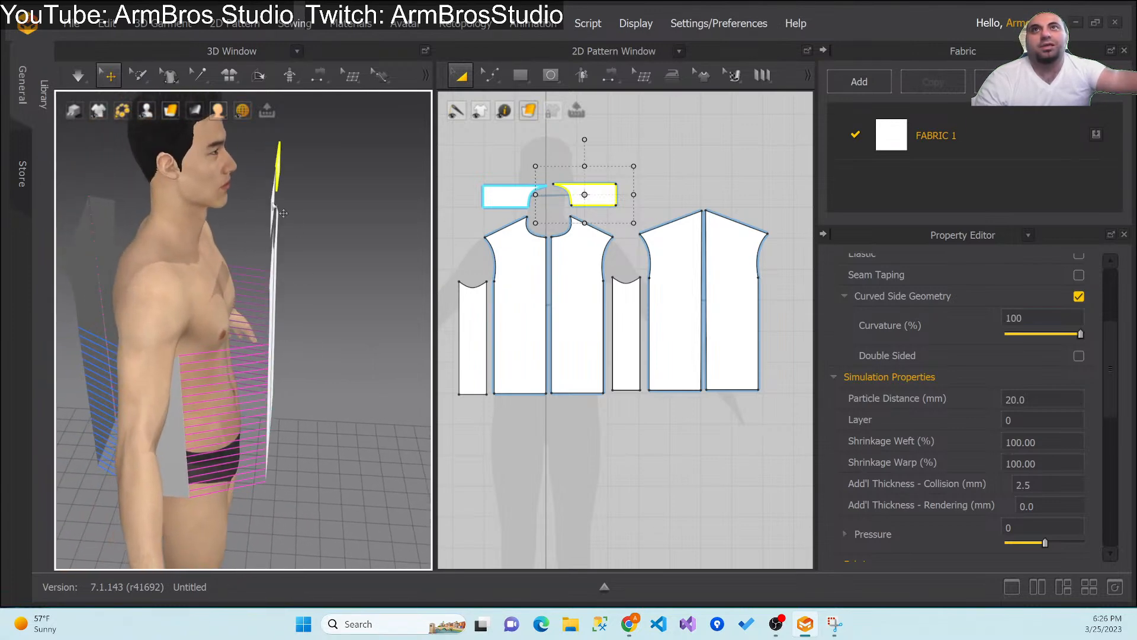
left_click(273, 205)
left_click_drag(334, 202, 155, 177)
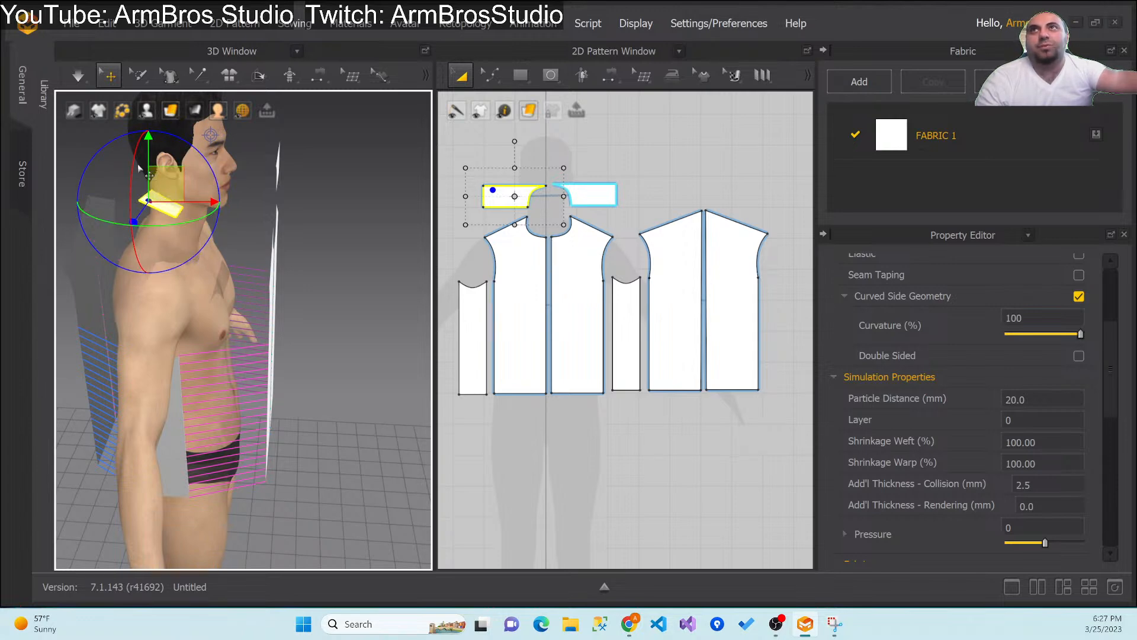
left_click_drag(132, 171, 140, 155)
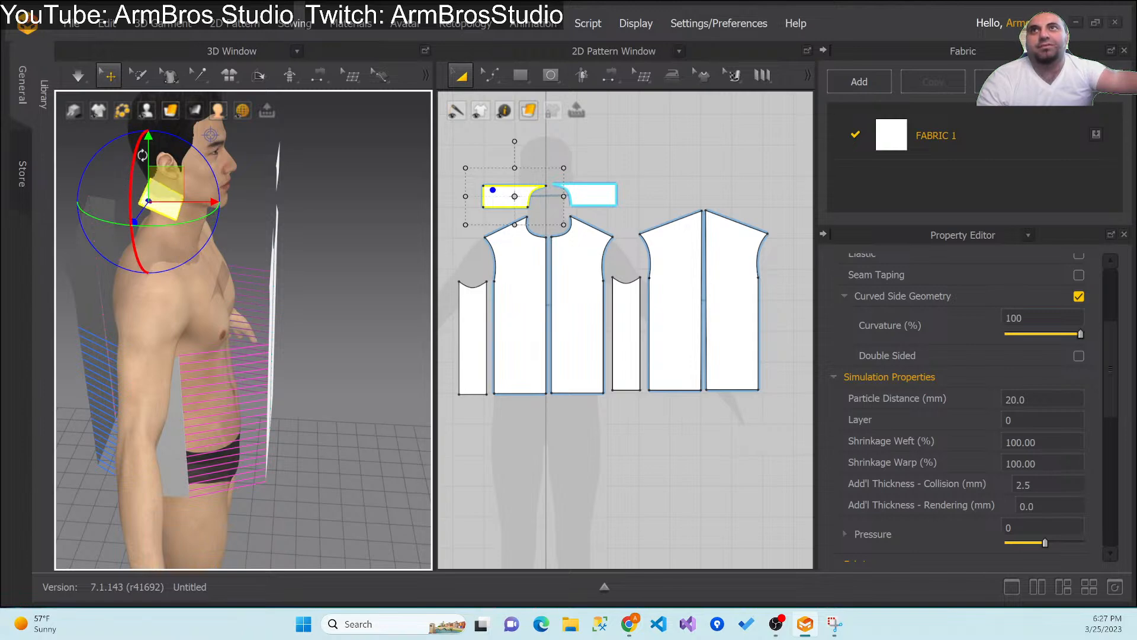
left_click_drag(210, 186, 178, 222)
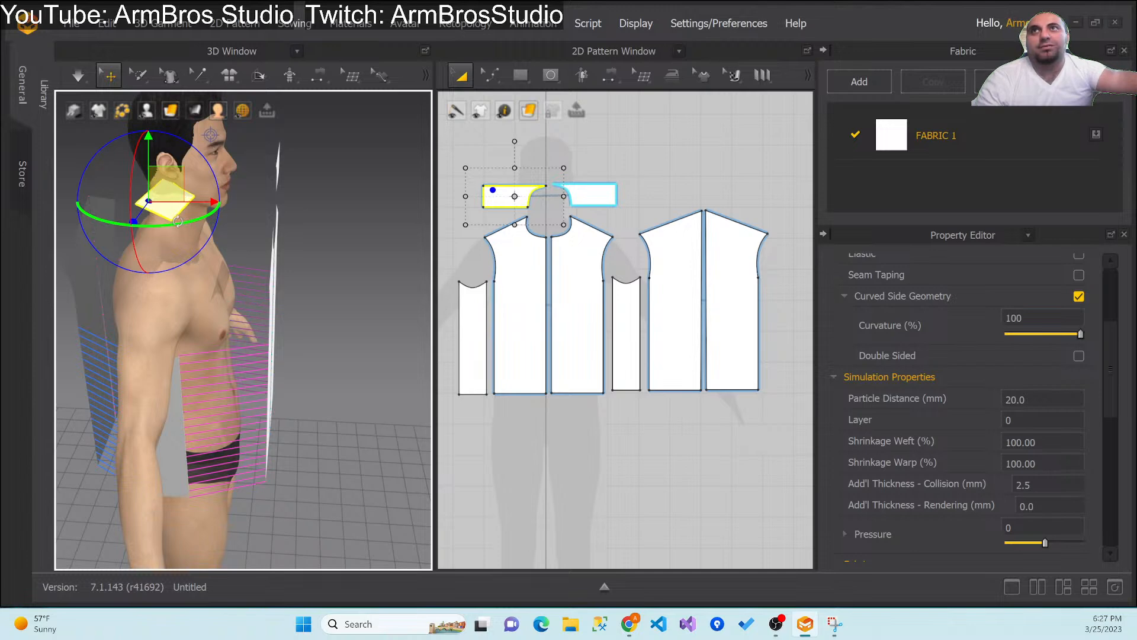
mouse_move(140, 165)
left_mouse_down()
mouse_move(135, 276)
mouse_move(137, 187)
left_mouse_up()
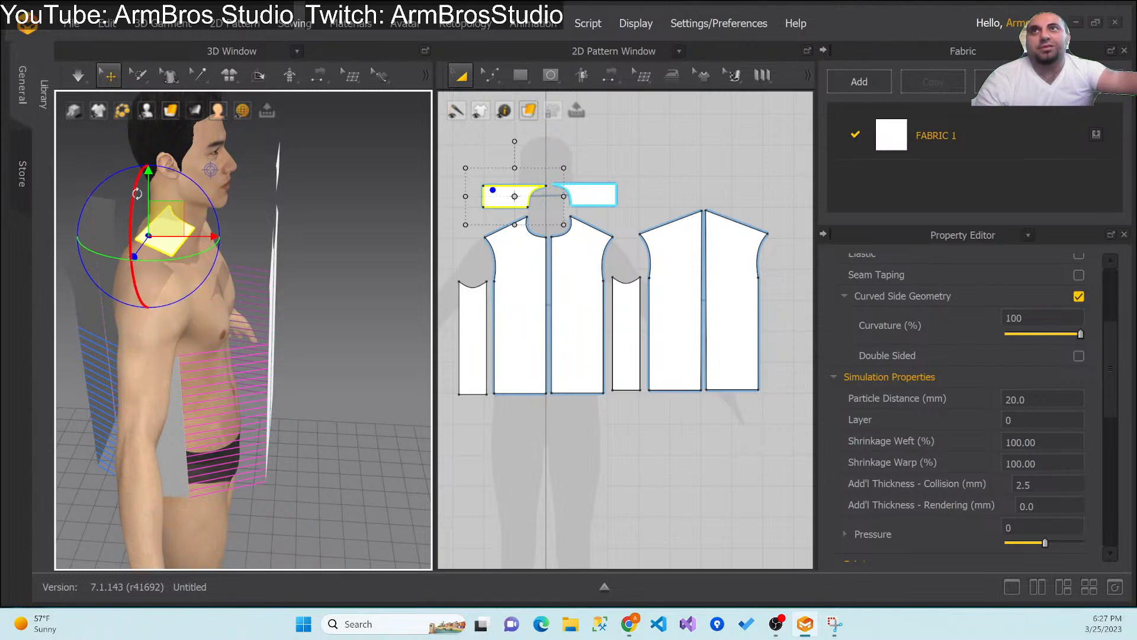
left_click_drag(172, 238, 140, 243)
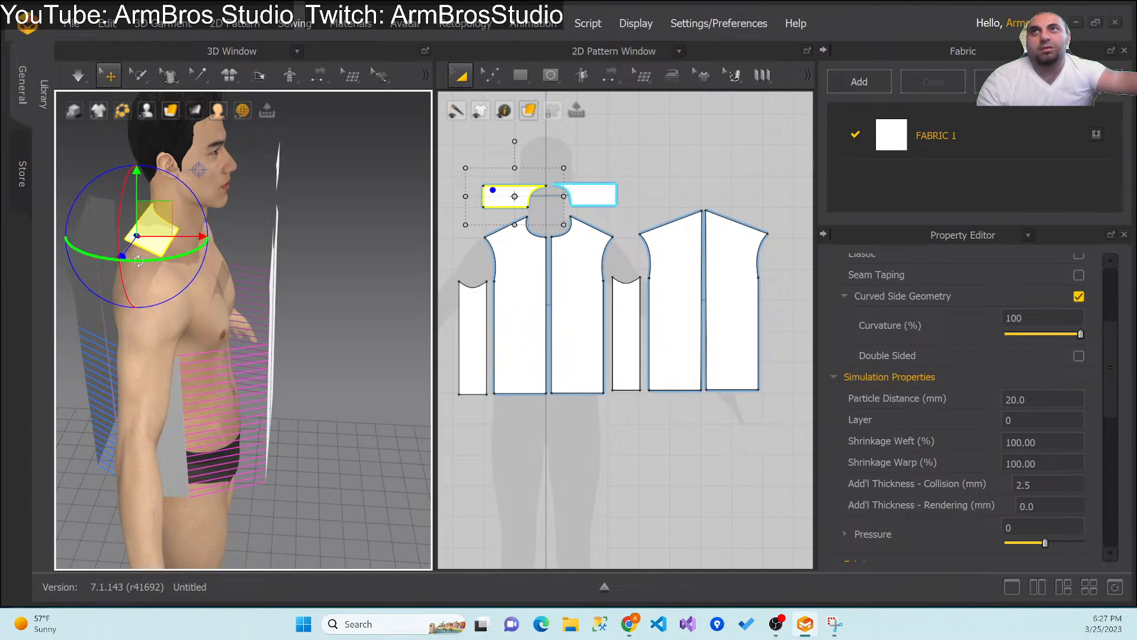
Step: Rotate the right shoulder piece so it follows the top of the avatar's right shoulder
right_click_drag(242, 297, 151, 323)
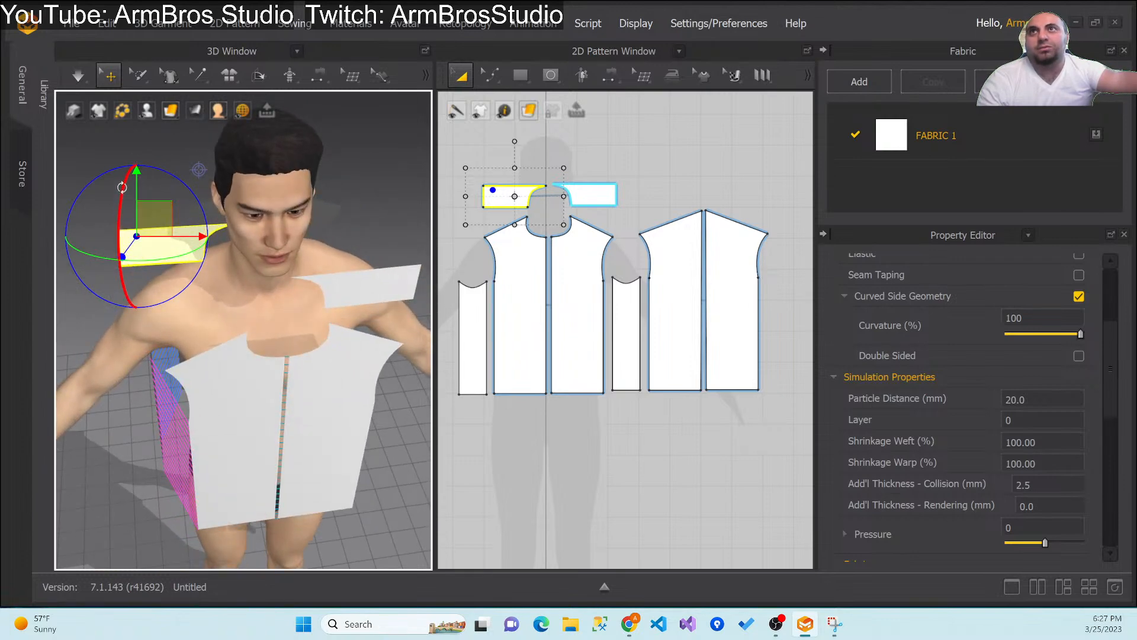
left_click_drag(122, 257, 73, 228)
left_click_drag(83, 190, 74, 206)
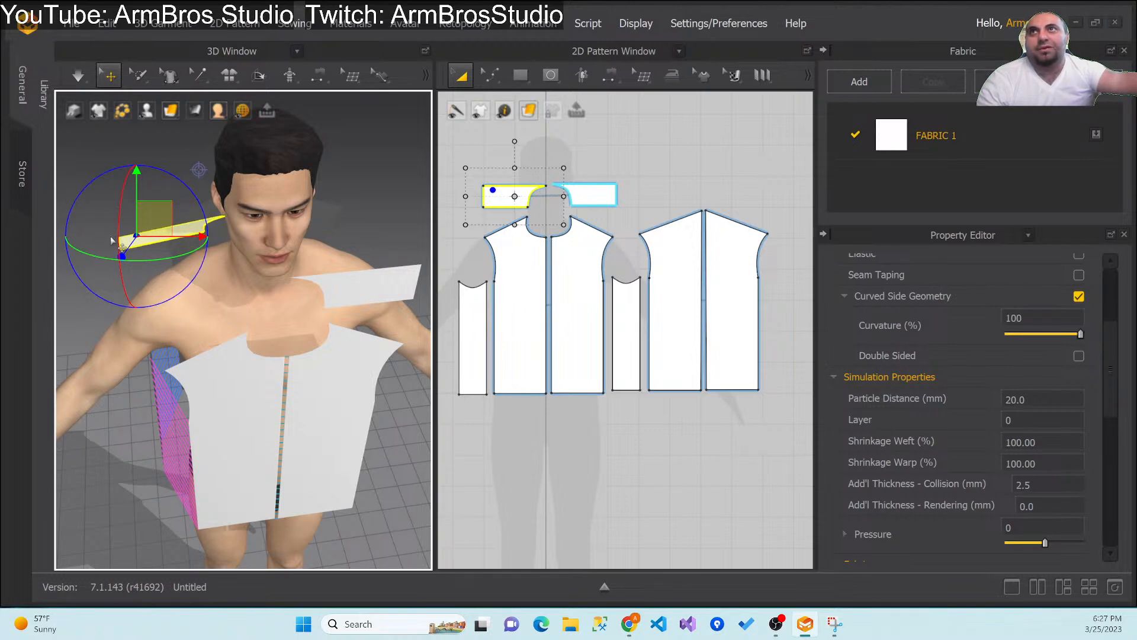
left_click_drag(115, 242, 125, 274)
right_click_drag(105, 309, 207, 255)
left_click_drag(192, 254, 192, 257)
left_click_drag(202, 212, 195, 238)
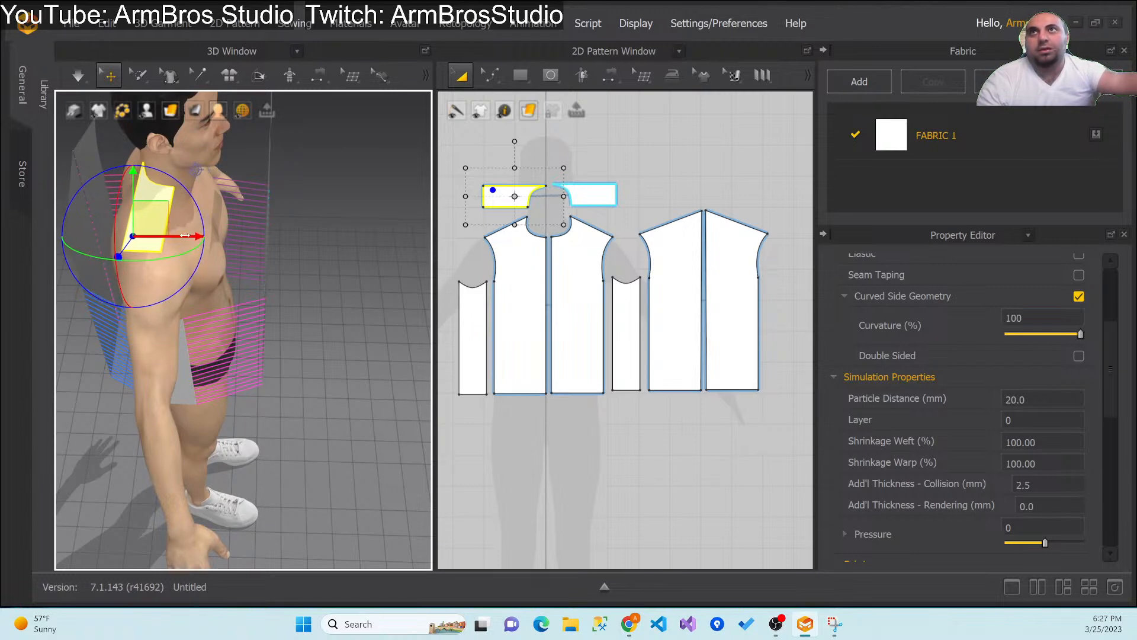
Step: Move the mirrored left shoulder piece back to the side of the avatar's neck
right_click_drag(337, 294, 310, 304)
left_click(311, 305)
left_click_drag(311, 304, 216, 616)
right_click_drag(373, 529, 258, 490)
middle_click_drag(342, 449, 157, 398)
left_click_drag(206, 284, 364, 284)
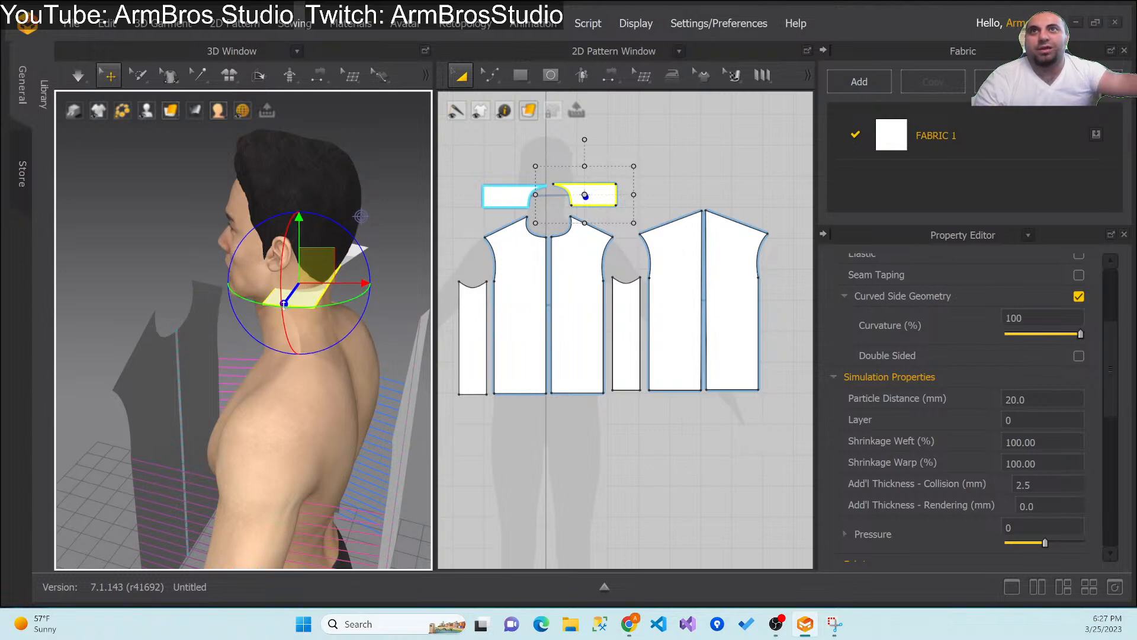
Step: Shift the left shoulder piece along its horizontal axis so it sits above the avatar's left shoulder
right_click_drag(357, 349, 254, 394)
left_click_drag(351, 284, 290, 282)
right_click_drag(200, 372, 391, 402)
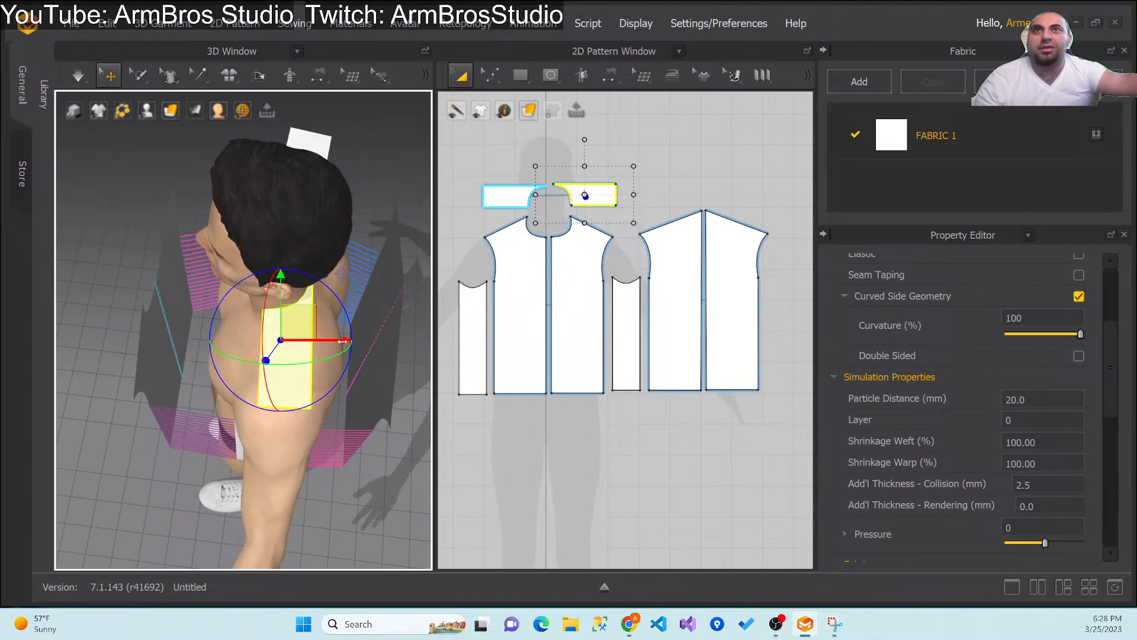
right_click_drag(156, 364, 279, 292)
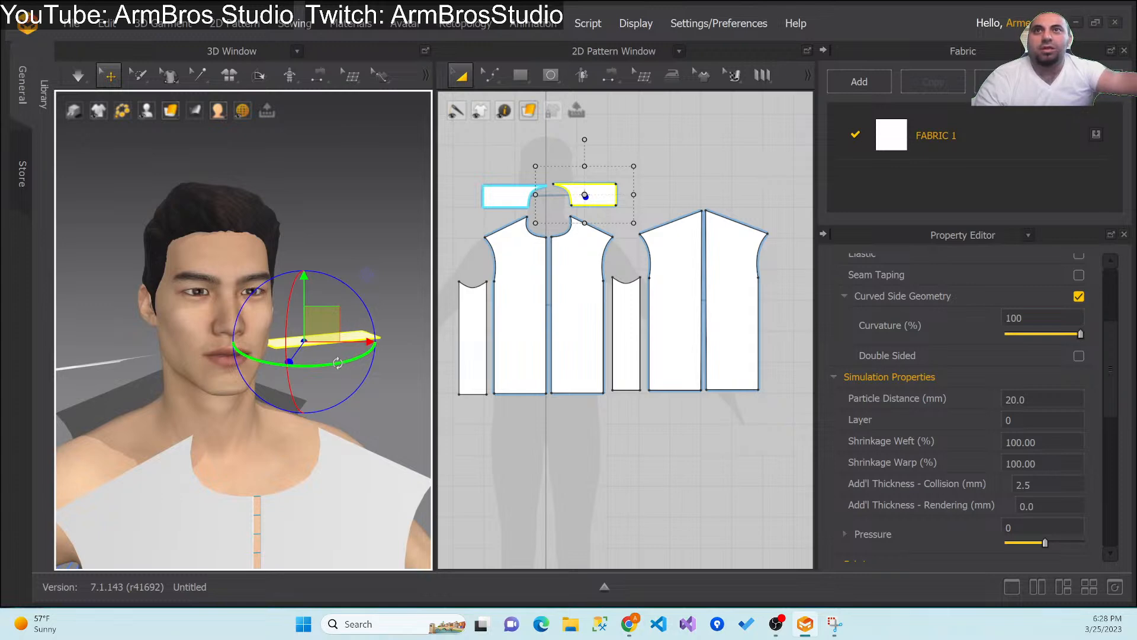
right_click_drag(401, 418, 358, 455)
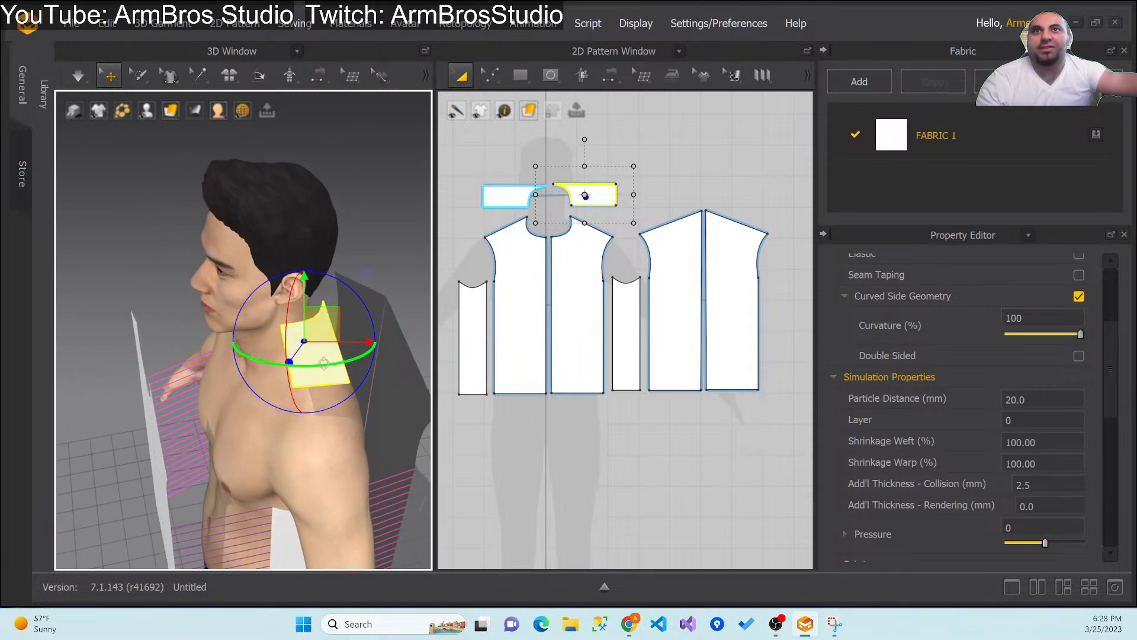
right_click_drag(301, 399, 243, 424)
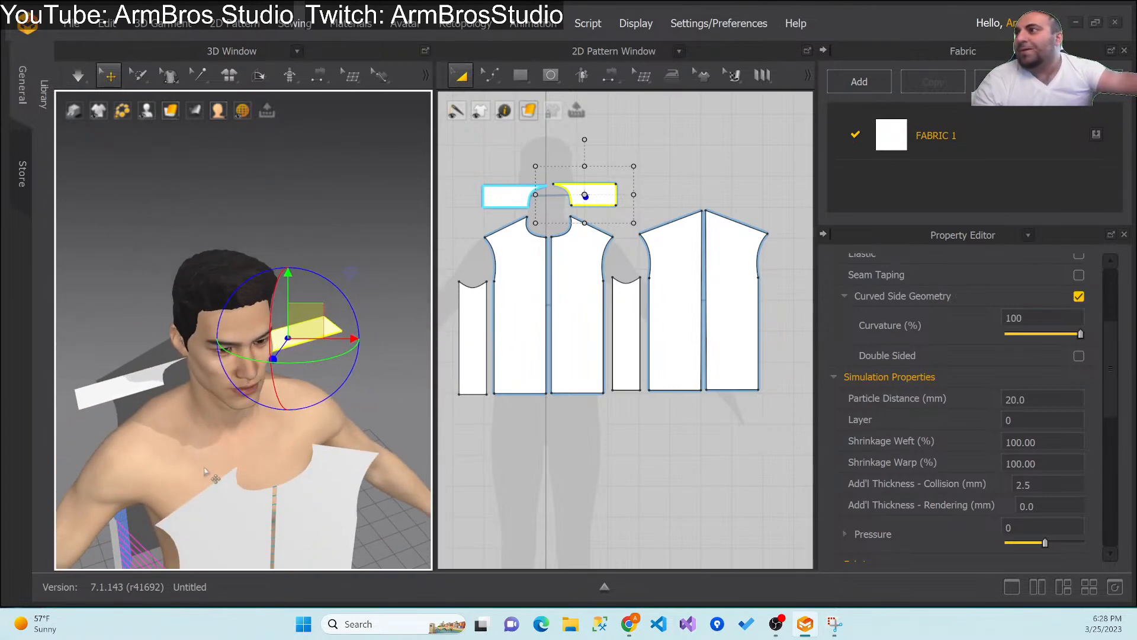
Step: Readjust the rotation and placement of the right shoulder piece above the avatar's right shoulder
right_click_drag(226, 463, 281, 441)
left_click(274, 456)
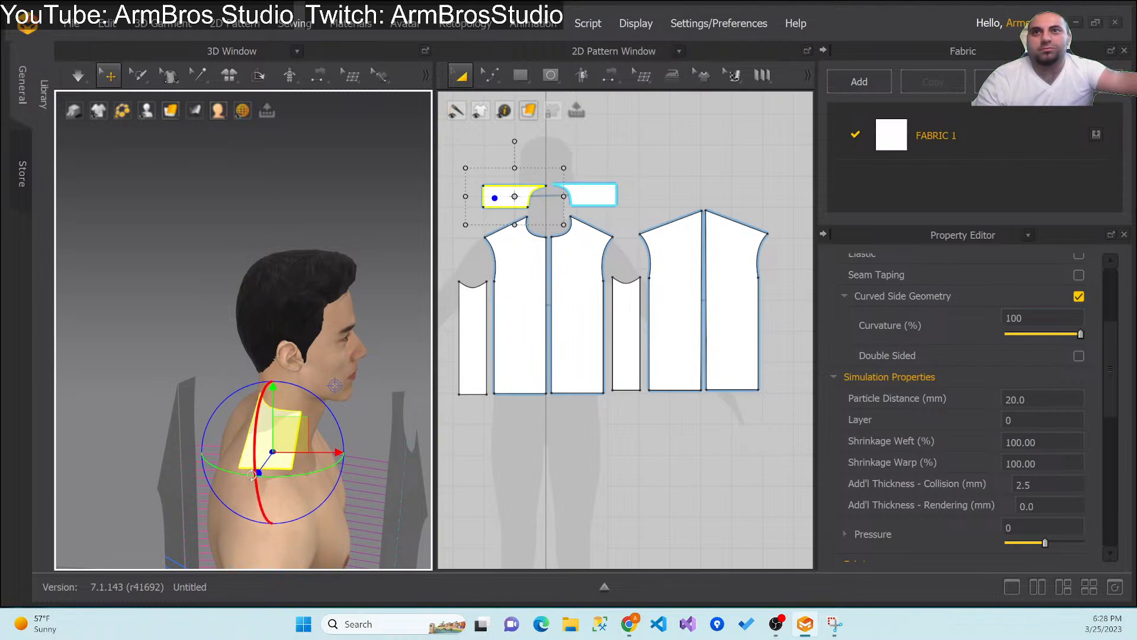
left_click_drag(238, 406, 239, 412)
right_click_drag(354, 429, 274, 437)
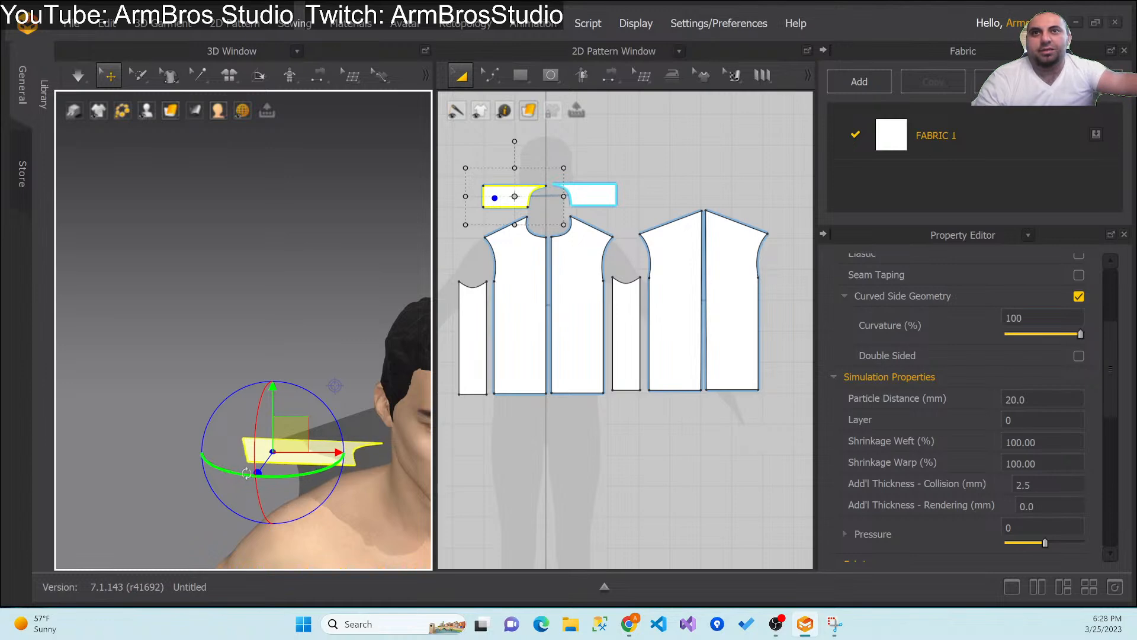
left_click_drag(210, 414, 189, 429)
right_click_drag(179, 443, 292, 484)
left_click_drag(207, 464, 188, 455)
right_click_drag(181, 456, 199, 477)
right_click_drag(172, 523, 189, 491)
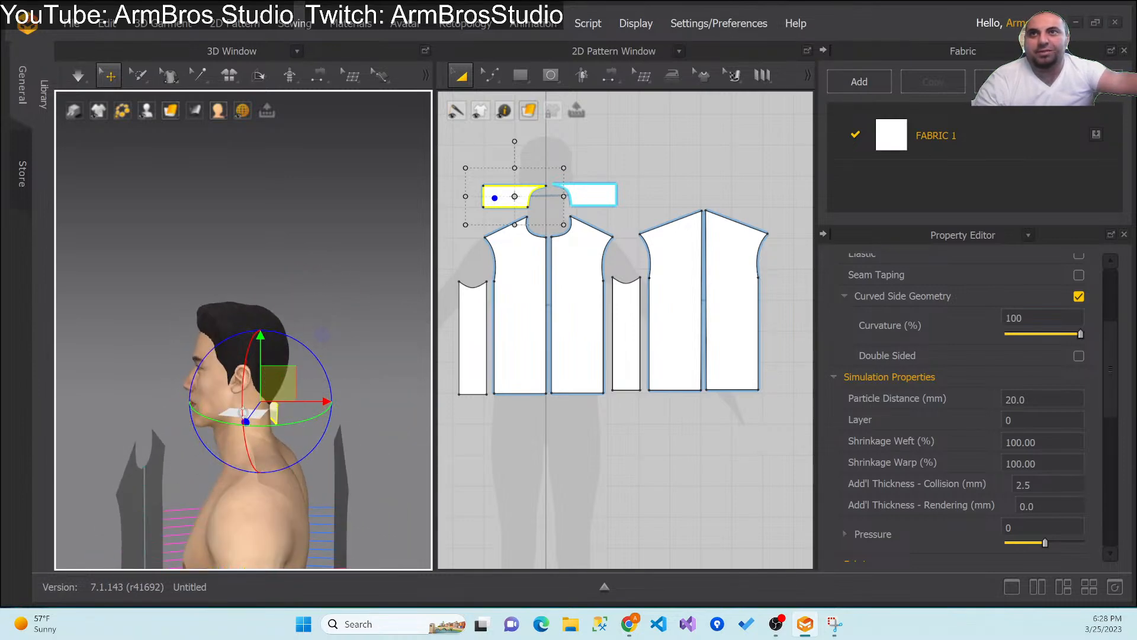
Step: Lower the left shoulder piece toward the avatar's shoulder, rotate it, and bring it in beside the neck
left_click(229, 416)
left_click(231, 414)
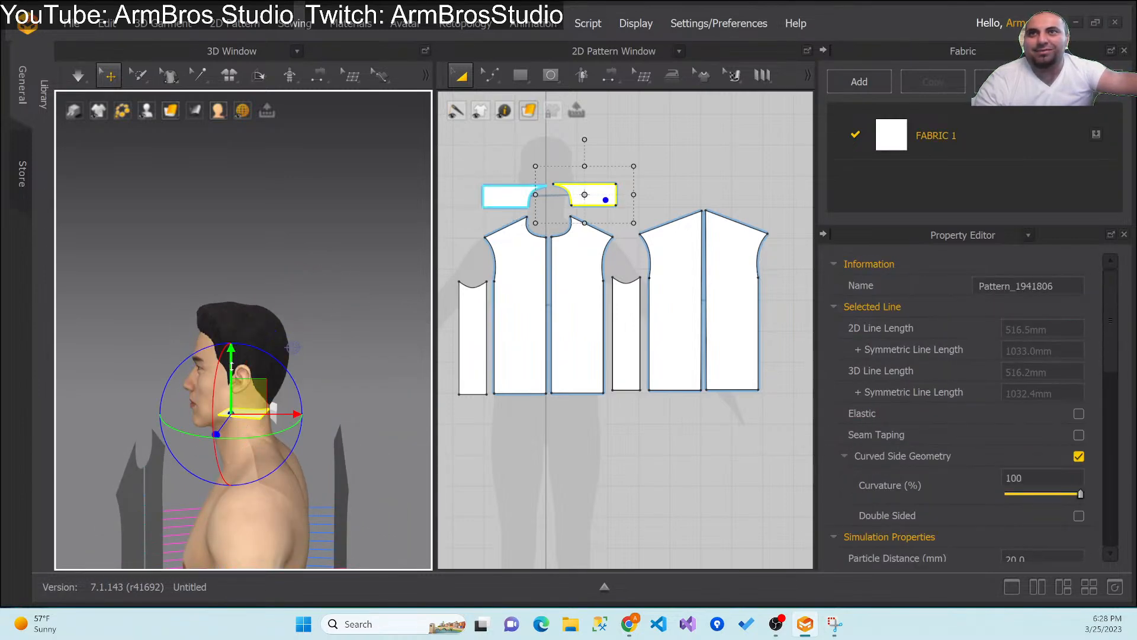
mouse_move(231, 364)
left_mouse_down()
mouse_move(234, 441)
mouse_move(240, 384)
left_mouse_up()
right_click_drag(244, 437, 192, 445)
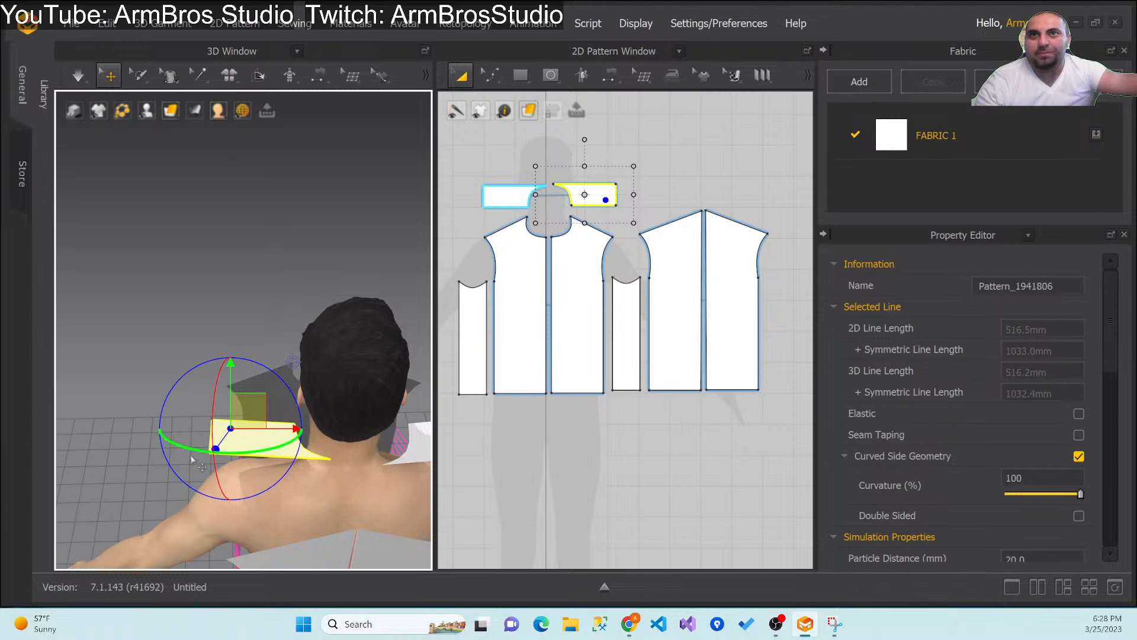
left_click_drag(192, 485, 200, 491)
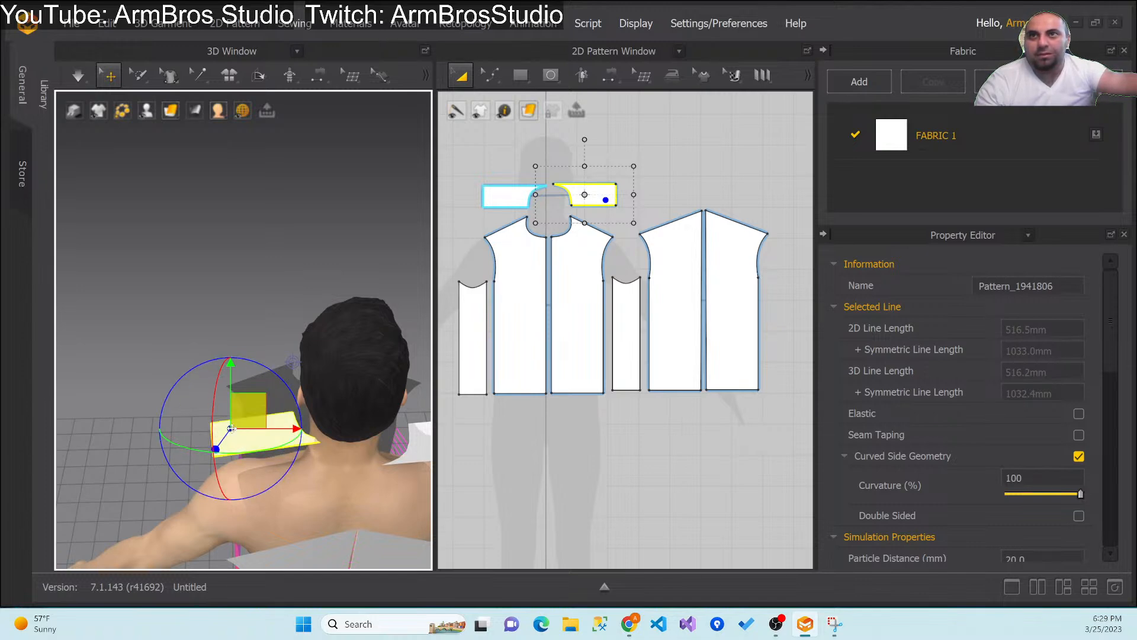
left_click_drag(243, 428, 249, 459)
Step: Slide the right shoulder piece in against the neck and line it up with the left piece
right_click_drag(367, 522, 361, 494)
middle_click_drag(360, 494, 211, 396)
right_click_drag(260, 361, 290, 467)
left_click(295, 405)
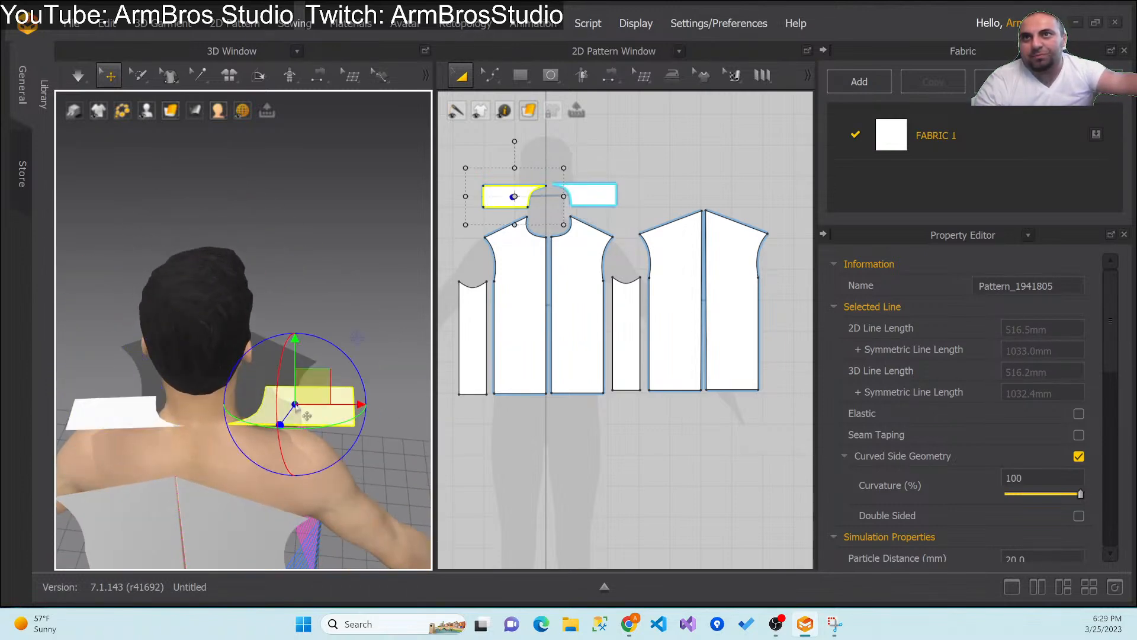
left_click_drag(299, 417, 267, 414)
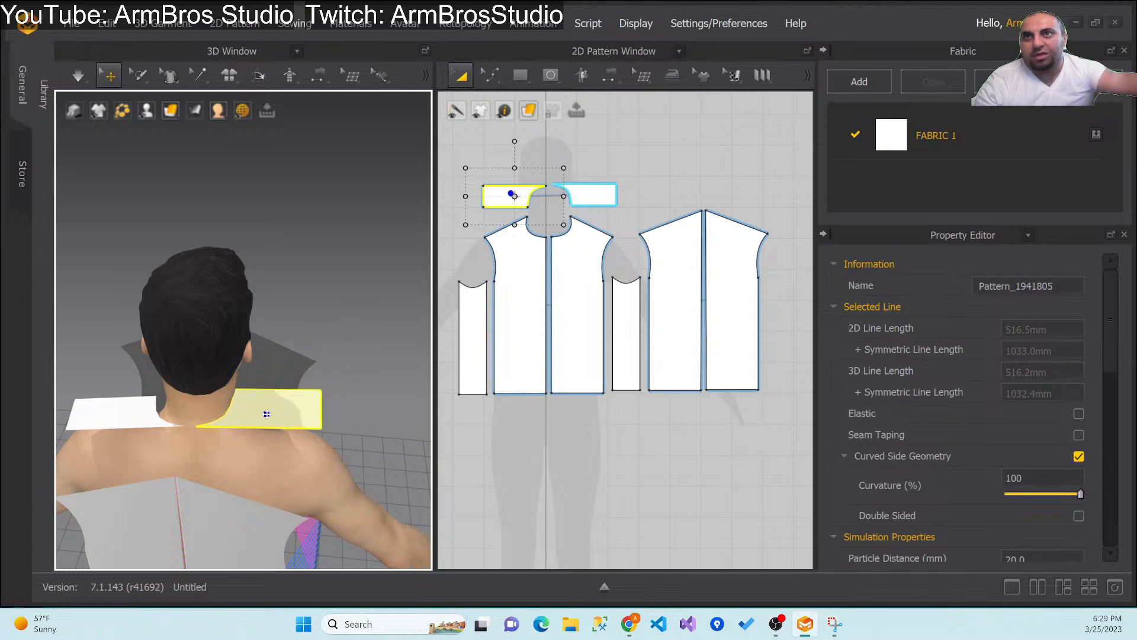
right_click_drag(370, 473, 322, 418)
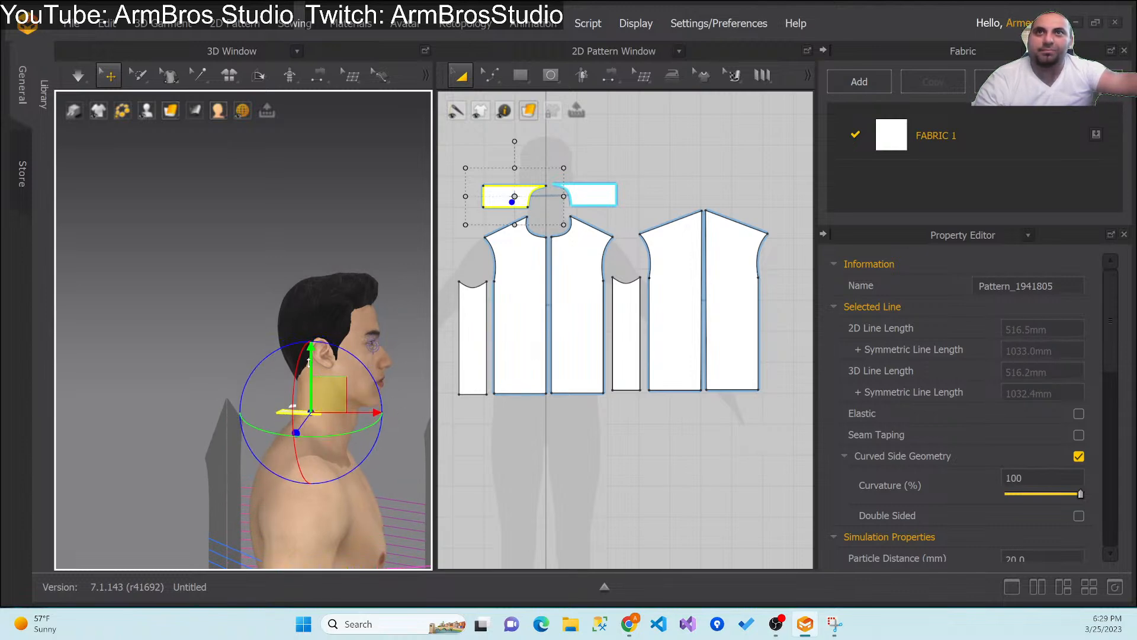
right_click_drag(205, 411, 317, 459)
left_click_drag(317, 423, 314, 411)
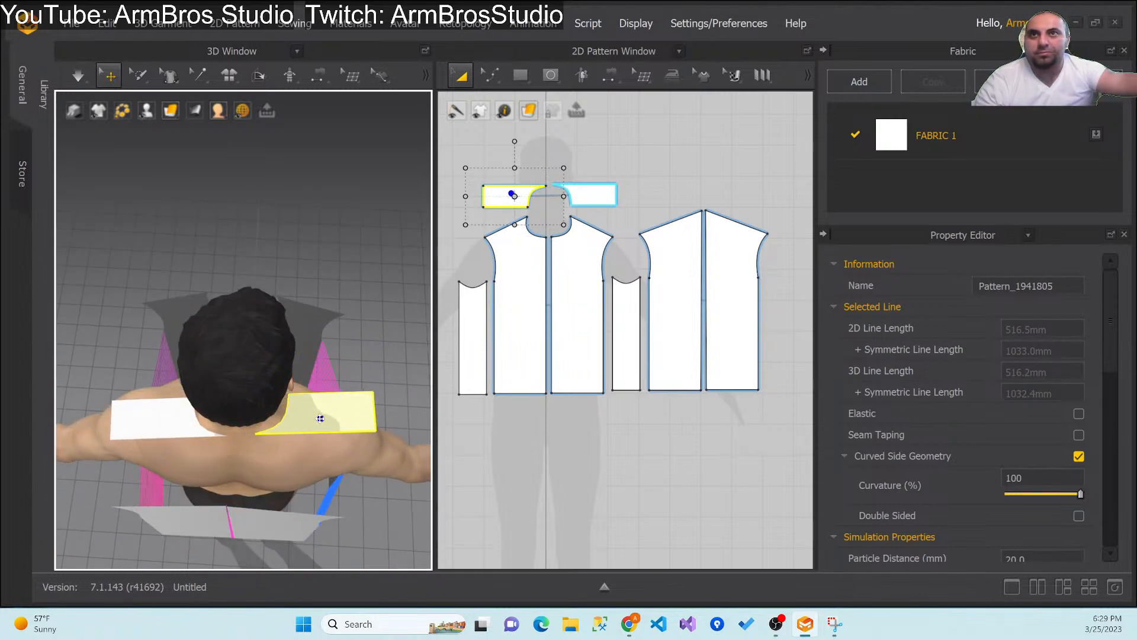
Step: Nudge both shoulder pieces from the back so their inner points meet behind the avatar's neck
right_click_drag(297, 452, 233, 438)
left_click(182, 439)
left_click_drag(182, 438, 183, 439)
left_click_drag(299, 428, 288, 425)
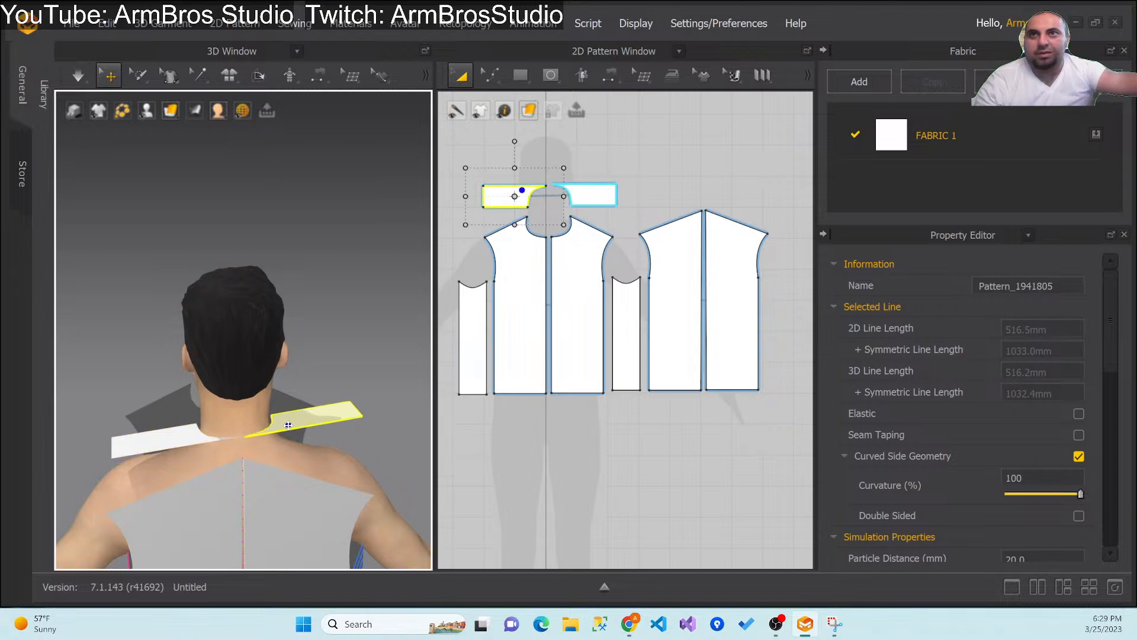
Step: Reposition the right shoulder piece over the avatar's right shoulder and raise it slightly clear of the body
right_click_drag(261, 434, 403, 436)
left_click(259, 415)
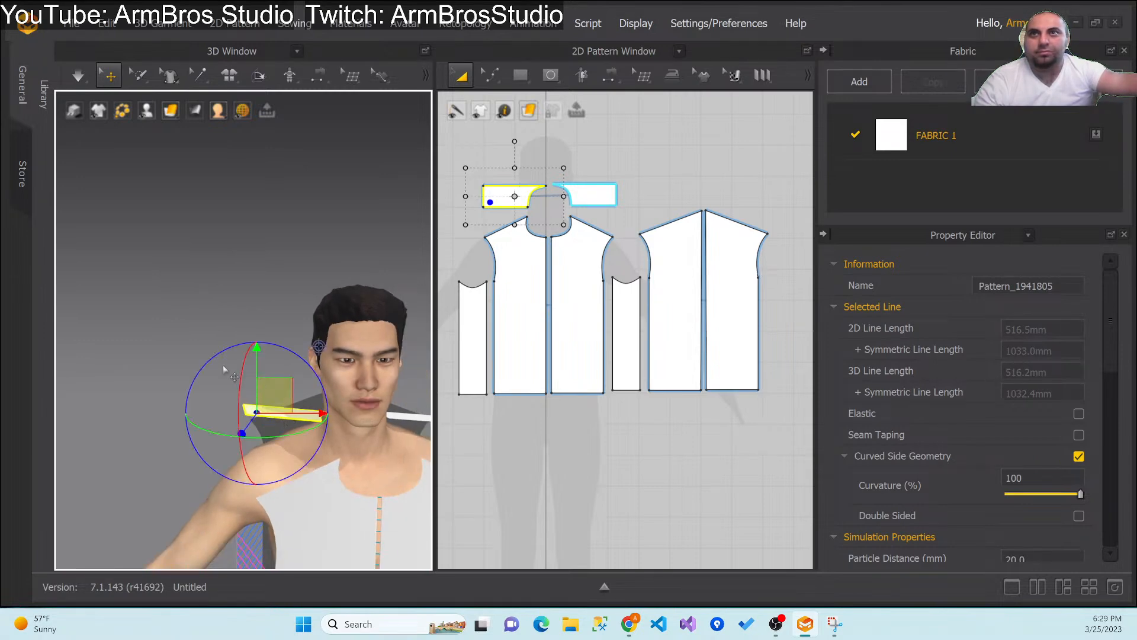
left_click(211, 323)
right_click_drag(298, 391, 195, 337)
left_click(187, 348)
left_click_drag(188, 348, 189, 361)
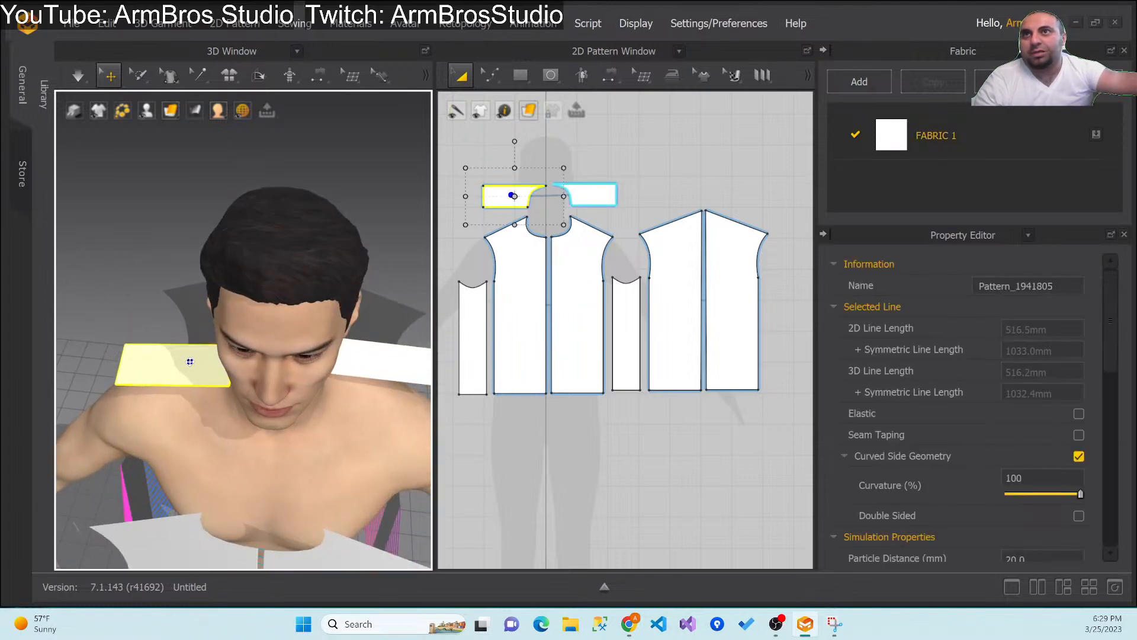
right_click_drag(190, 362, 176, 389)
left_click_drag(195, 374, 168, 397)
left_click(199, 377)
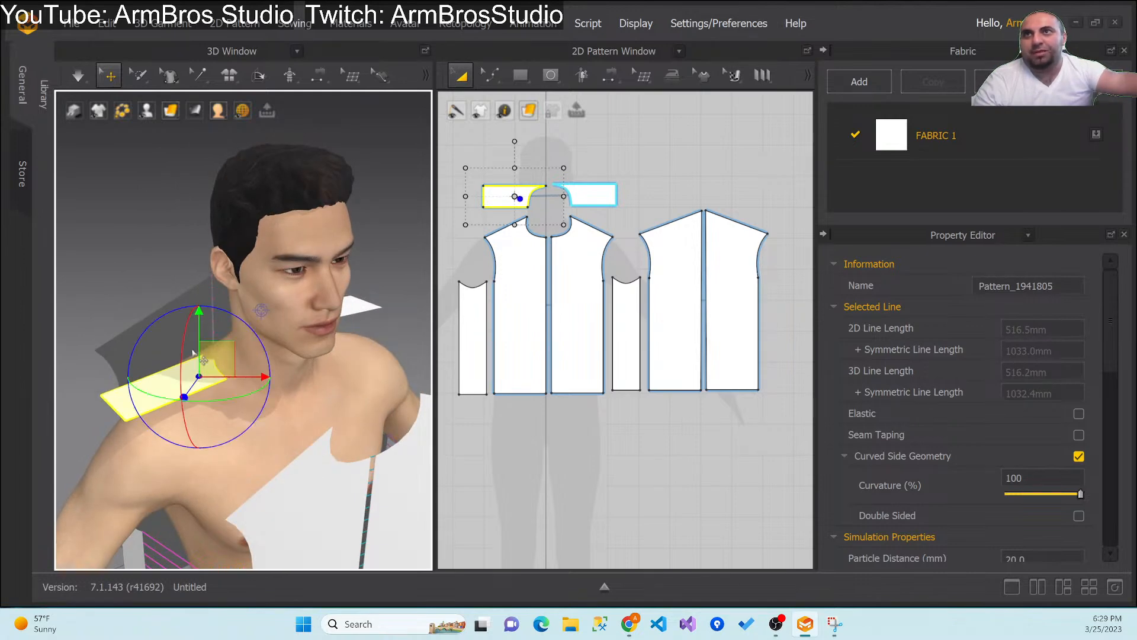
left_click_drag(198, 338, 201, 326)
Step: Fine-tune the left shoulder piece's depth and height over the avatar's left shoulder
right_click_drag(254, 384, 355, 468)
left_click(354, 468)
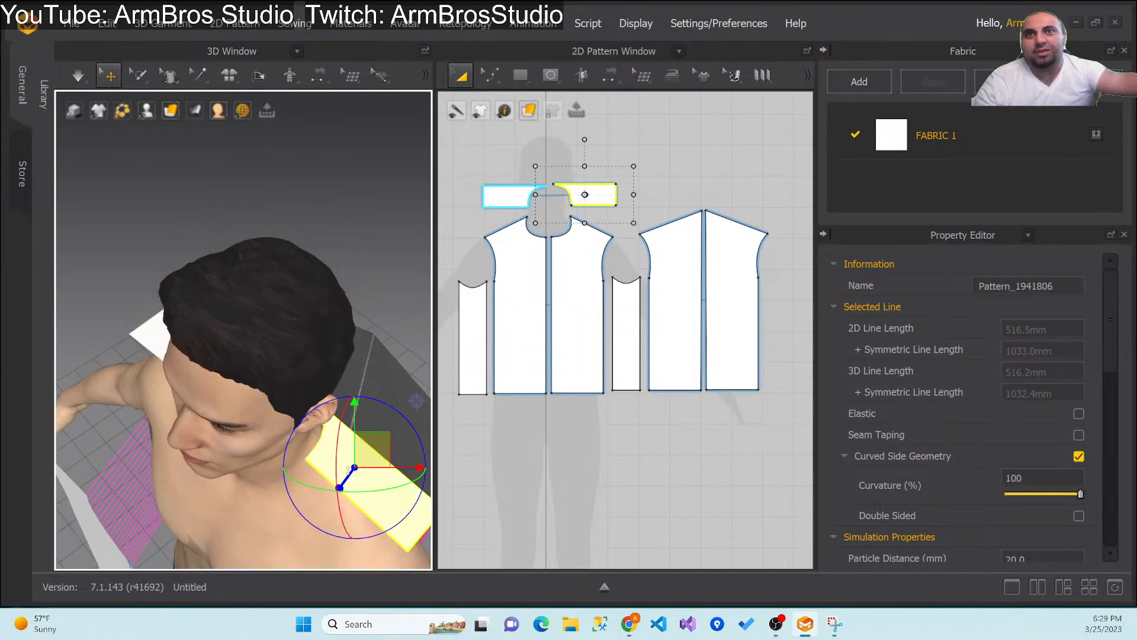
left_click_drag(339, 488, 339, 491)
right_click_drag(221, 517, 320, 452)
left_click_drag(366, 401, 363, 425)
mouse_move(219, 486)
right_mouse_down()
mouse_move(253, 483)
mouse_move(187, 509)
mouse_move(225, 486)
right_mouse_up()
Step: Tilt the right shoulder piece forward to match the shoulder slope, turn it slightly, and lower it
mouse_move(164, 417)
right_mouse_down()
mouse_move(160, 501)
mouse_move(160, 396)
right_mouse_up()
left_click(151, 418)
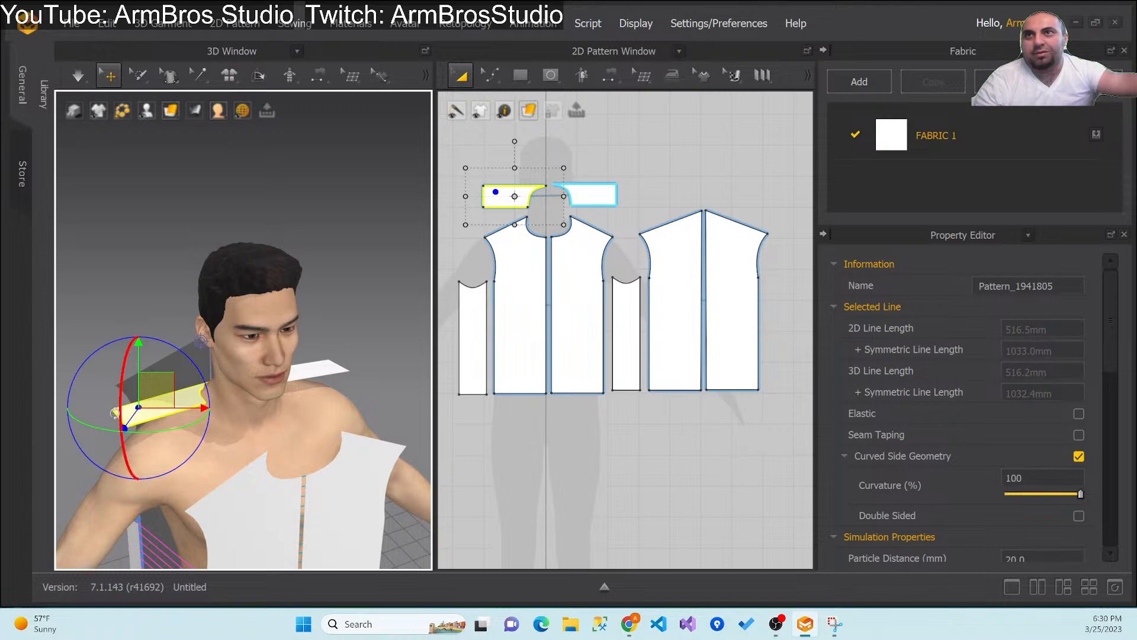
left_click_drag(116, 399, 123, 391)
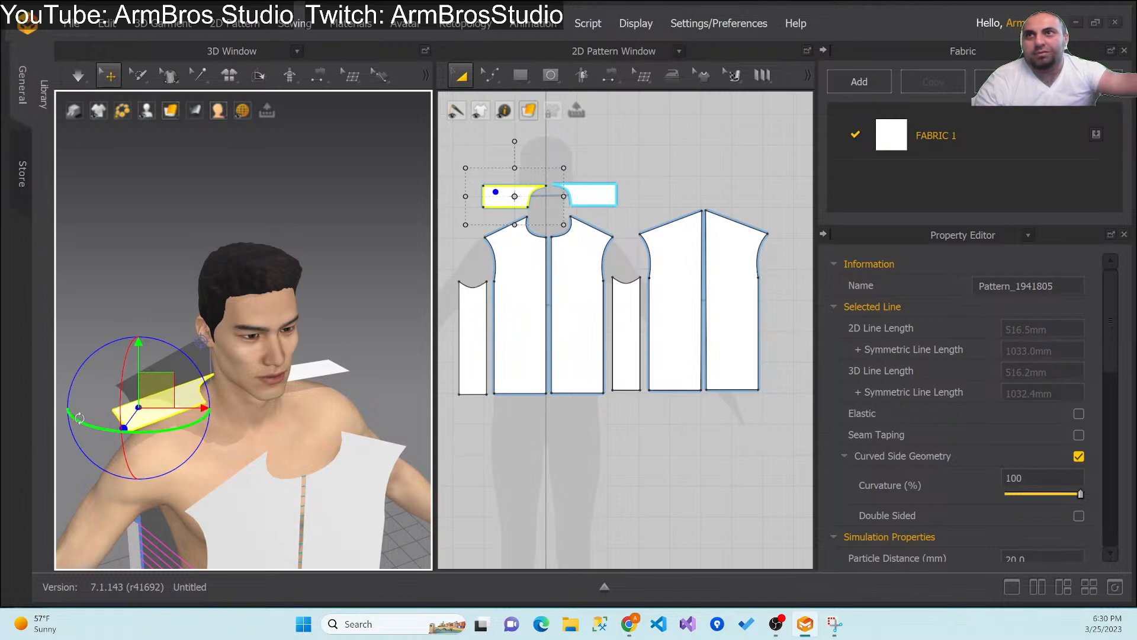
left_click_drag(64, 407, 59, 414)
left_click_drag(140, 357, 140, 370)
right_click_drag(255, 443, 203, 408)
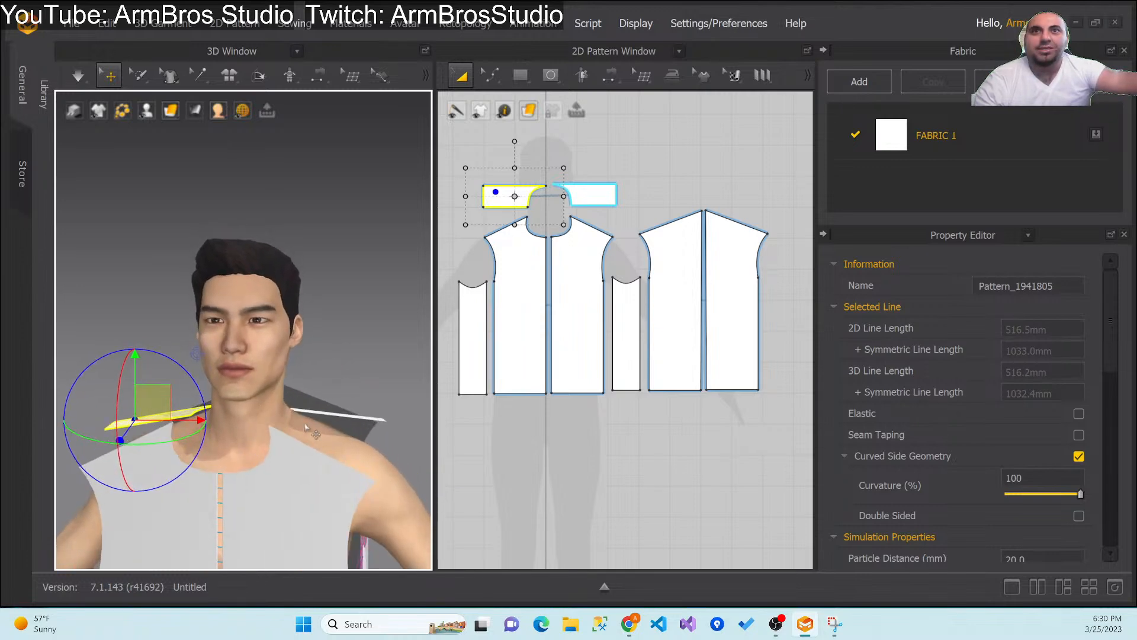
Step: Tilt the left shoulder piece to match the opposite side and clear the selection
left_click(329, 418)
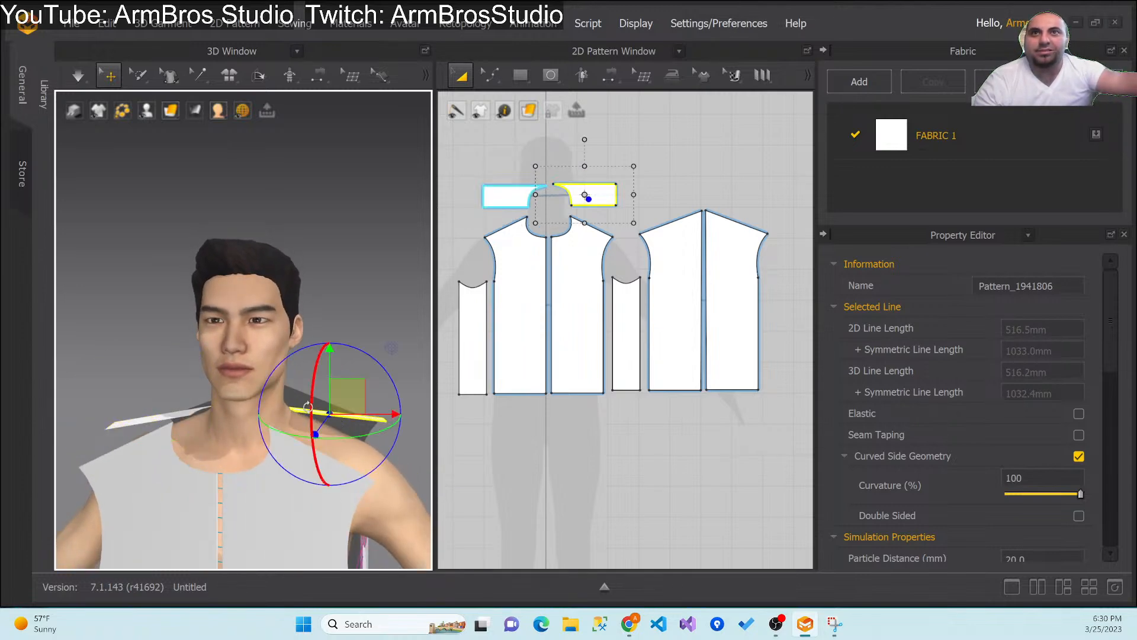
left_click_drag(311, 383, 317, 372)
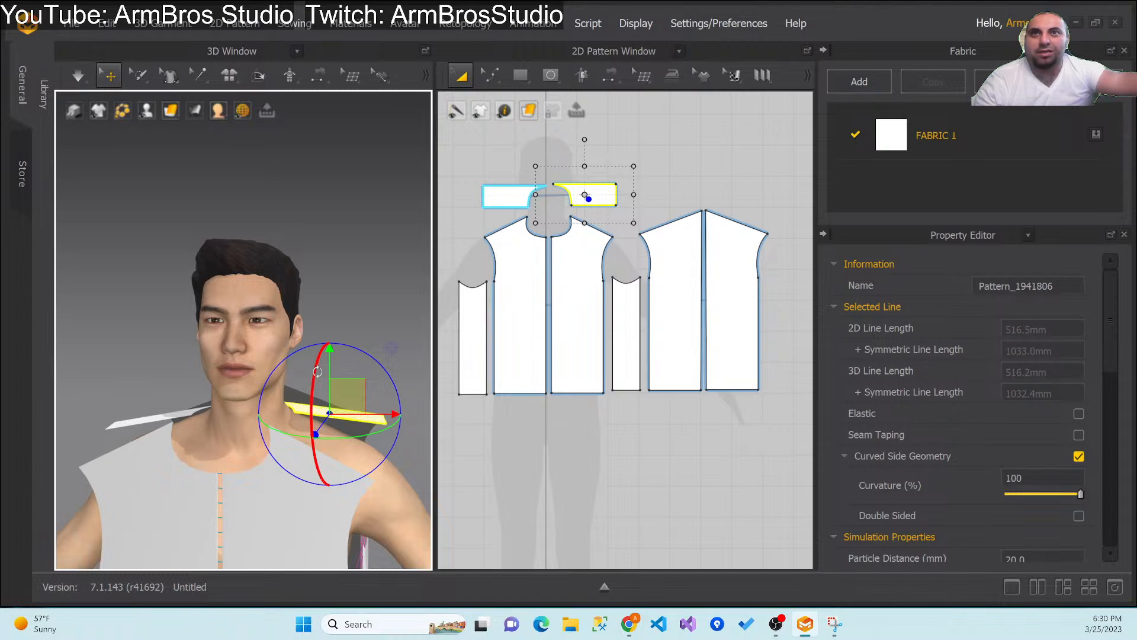
right_click_drag(302, 382, 192, 195)
left_click(170, 369)
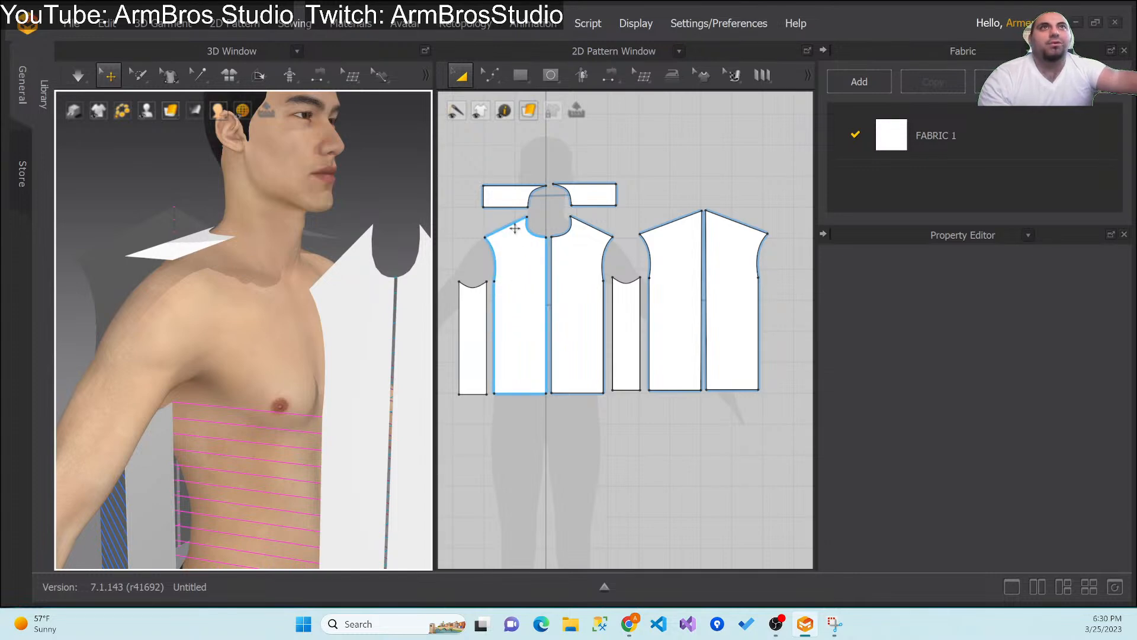
Step: Sew the front panels' shoulder edges to the lower edges of the shoulder pieces using Segment Sewing
left_click(491, 80)
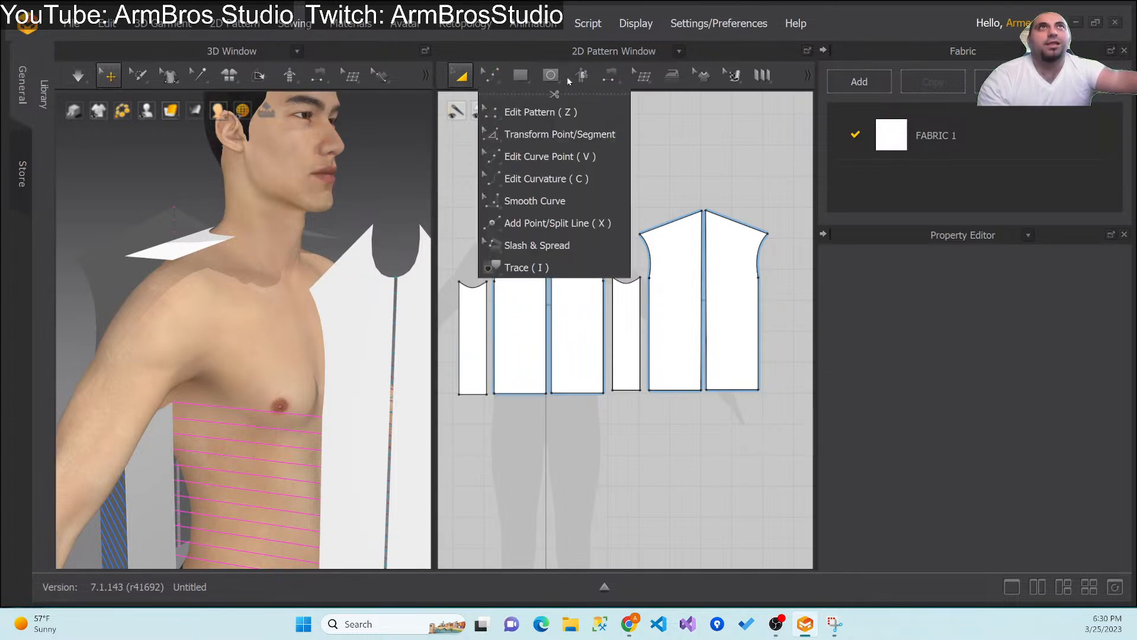
mouse_move(610, 77)
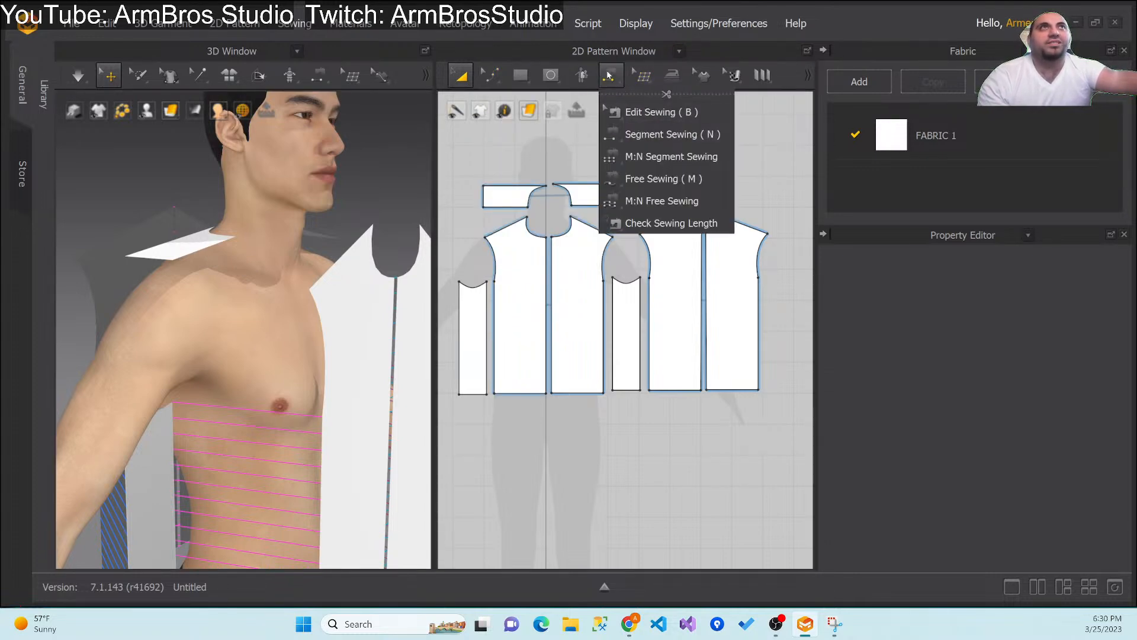
left_click(629, 134)
left_click(505, 207)
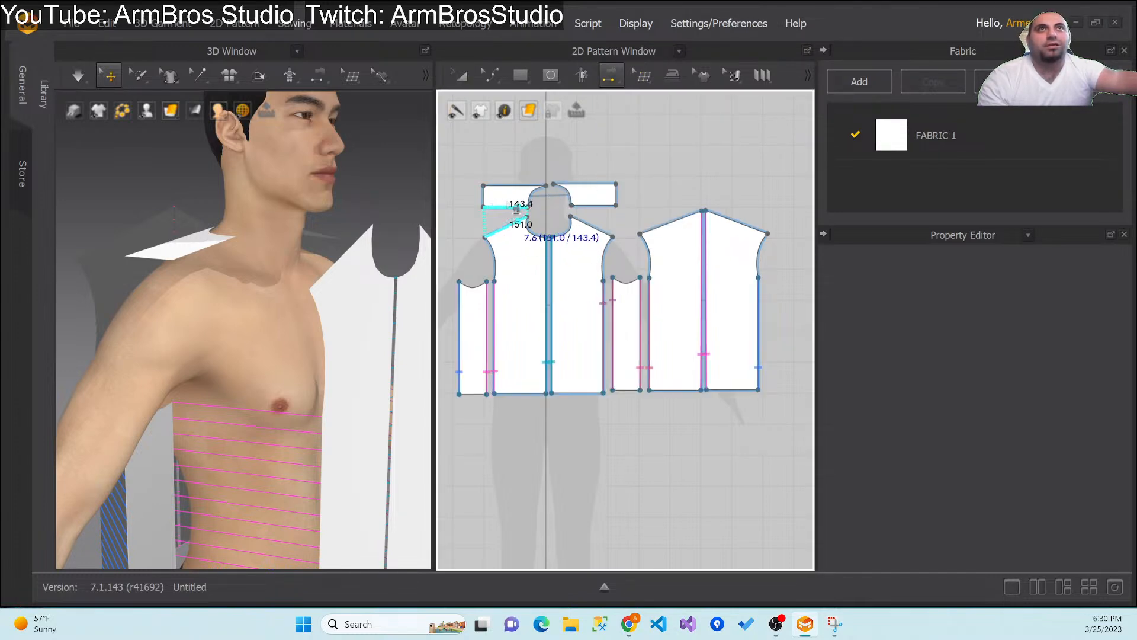
left_click(515, 209)
Step: Sew the back panels' shoulder edges to the rear edges of the shoulder pieces with Segment Sewing in the 3D view
right_click_drag(346, 243, 320, 304)
right_click_drag(264, 276, 264, 216)
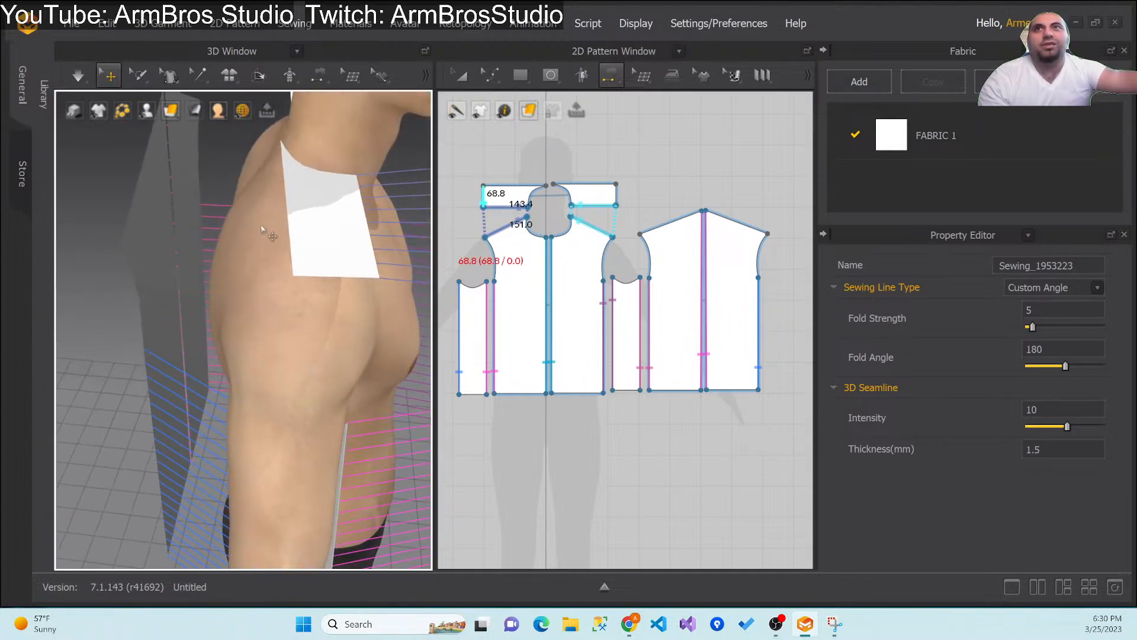
left_click(330, 74)
left_click(352, 134)
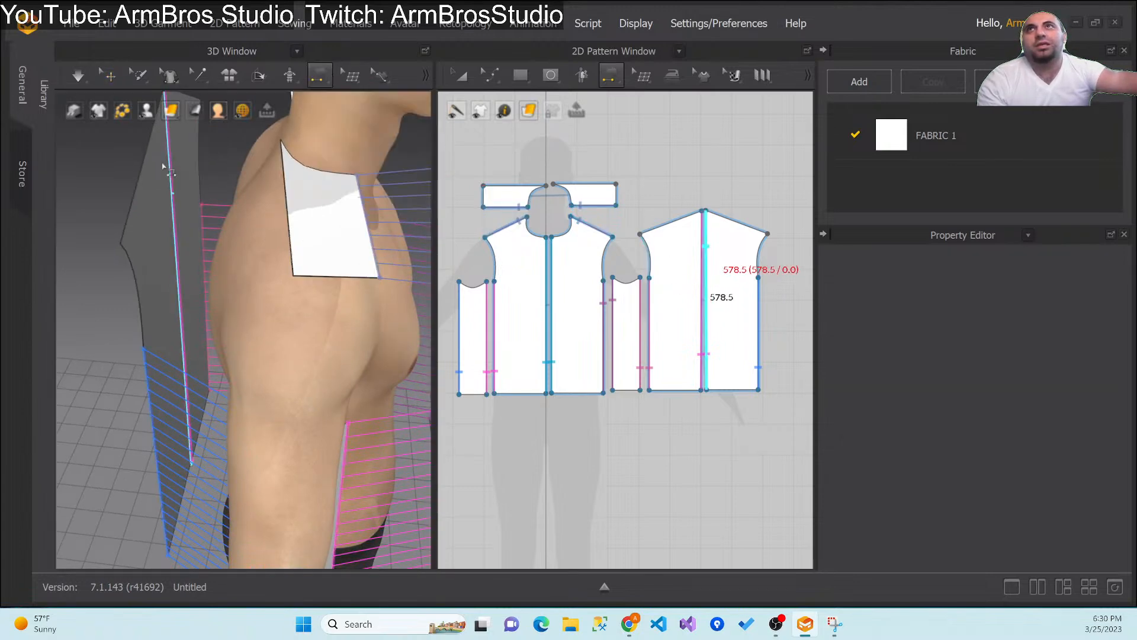
left_click(142, 184)
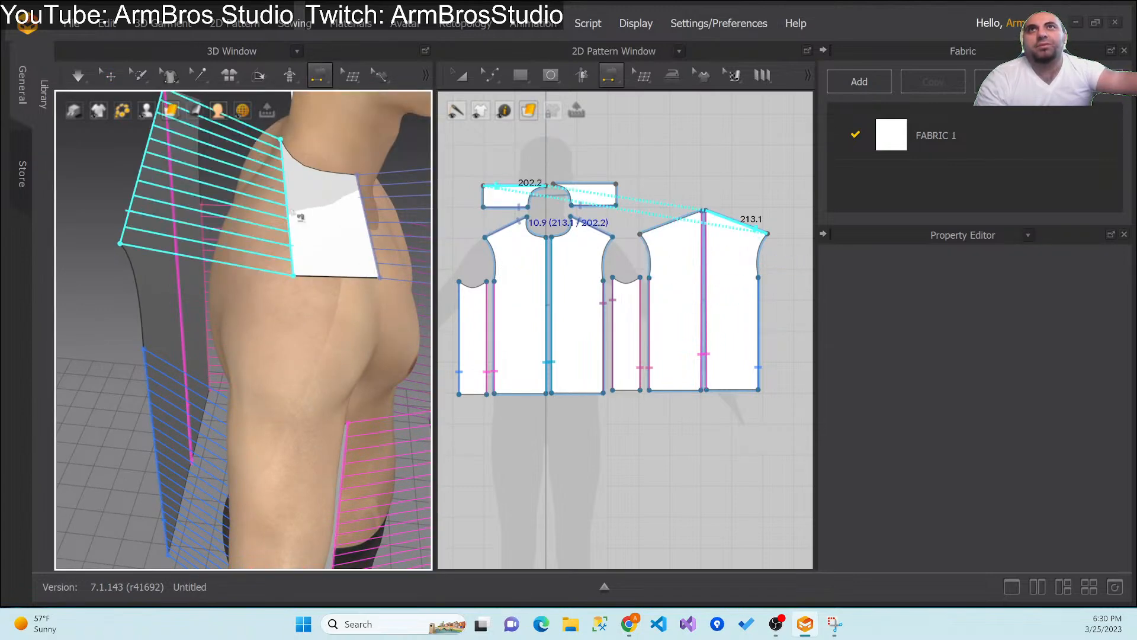
left_click(292, 216)
Step: Run the Normal simulation to drape the sewn garment onto the avatar
right_click_drag(335, 250, 251, 249)
scroll(250, 249, "down", 5)
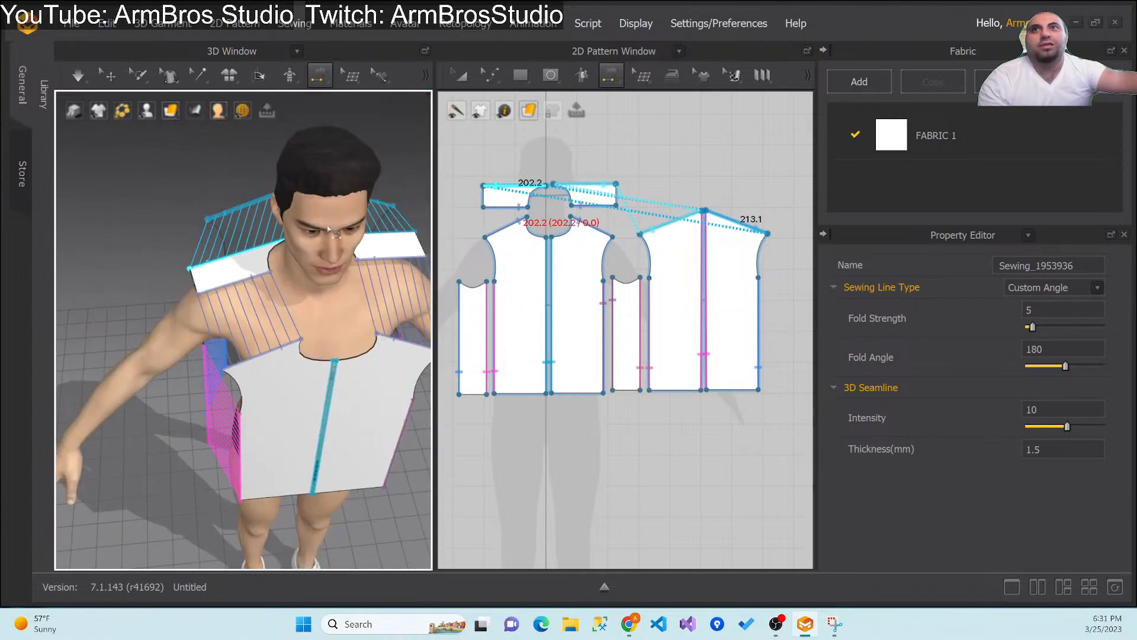
left_click(85, 79)
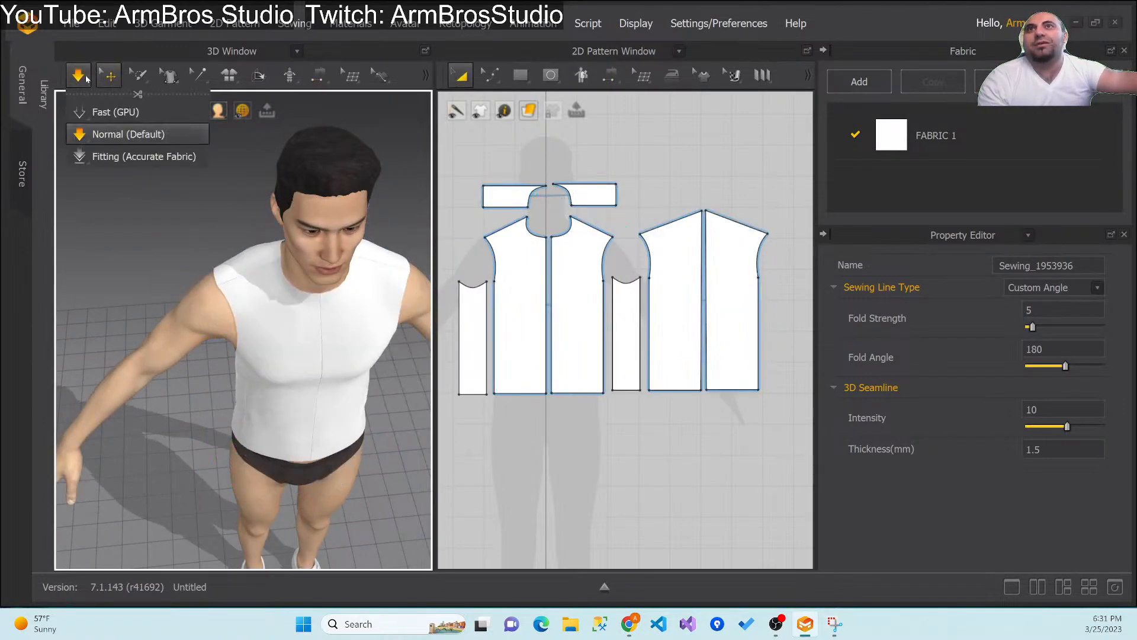
Step: Examine the draped garment from the back, front and sides, checking the shoulder seams, armholes and hem
right_click_drag(218, 422, 385, 388)
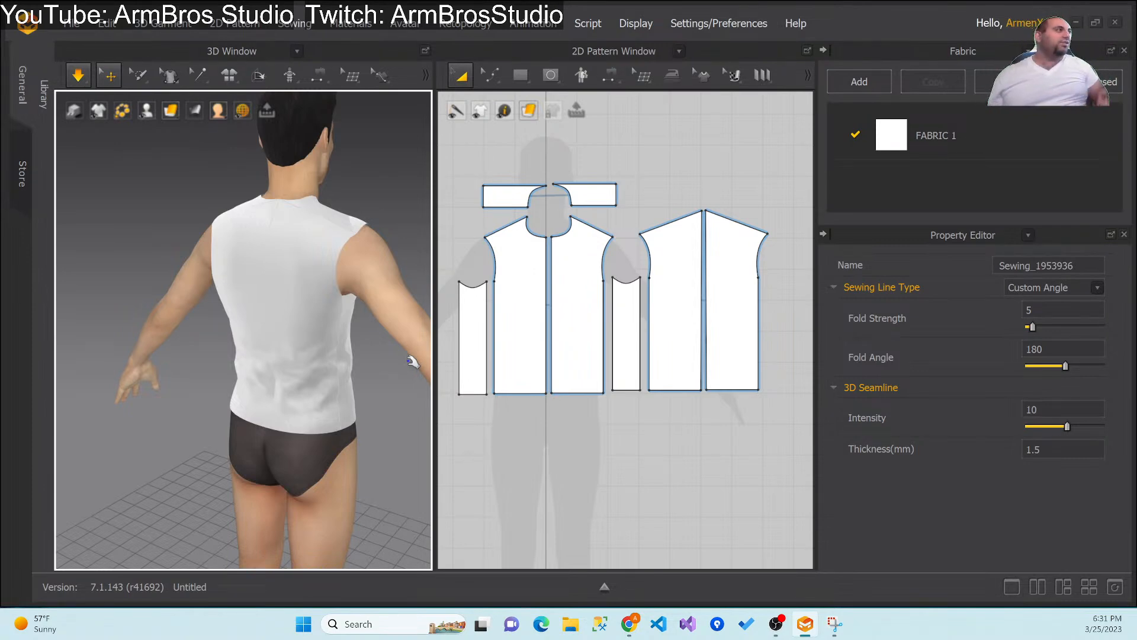
right_click_drag(385, 327, 220, 346)
scroll(252, 359, "down", 2)
scroll(278, 347, "up", 5)
right_click_drag(326, 334, 239, 379)
right_click_drag(132, 365, 116, 379)
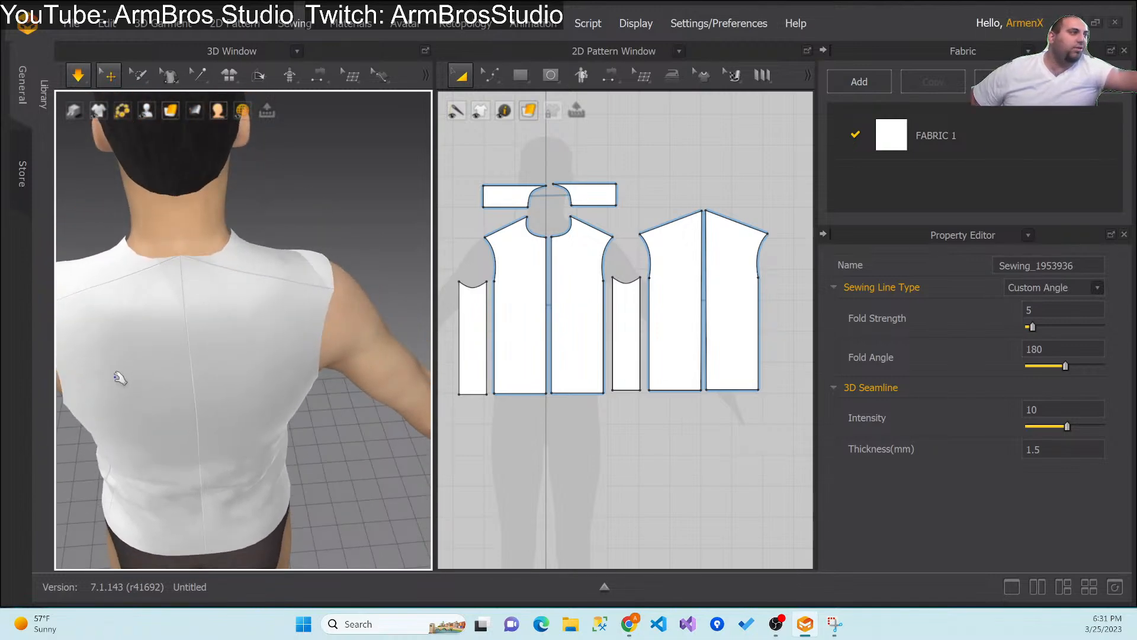
right_click_drag(193, 430, 375, 398)
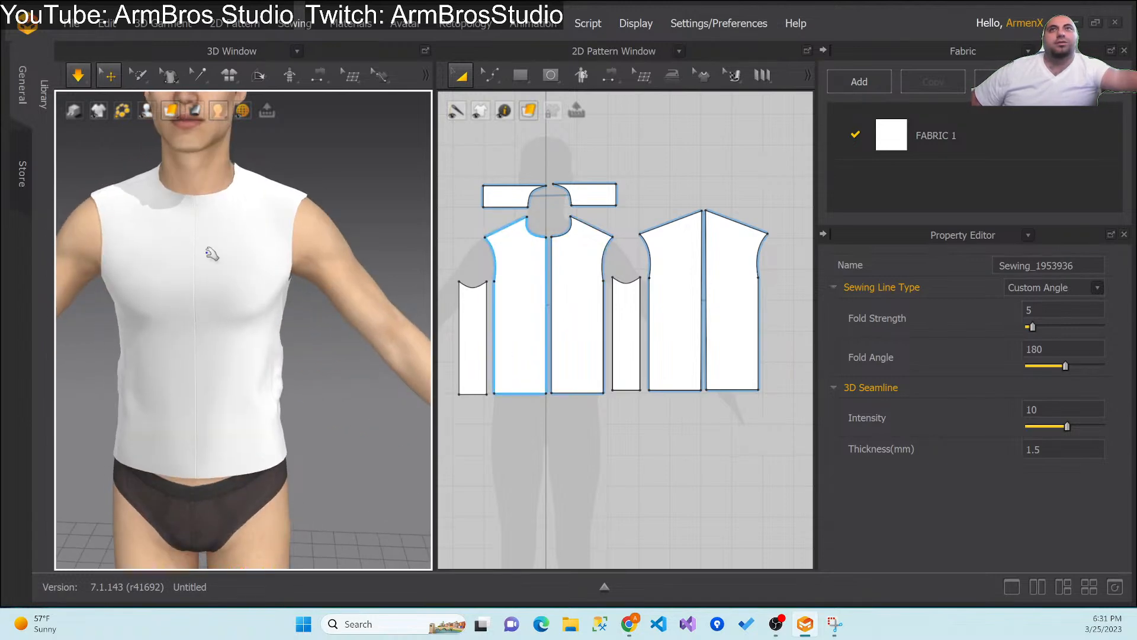
mouse_move(198, 266)
right_mouse_down()
mouse_move(308, 254)
mouse_move(220, 280)
mouse_move(180, 271)
right_mouse_up()
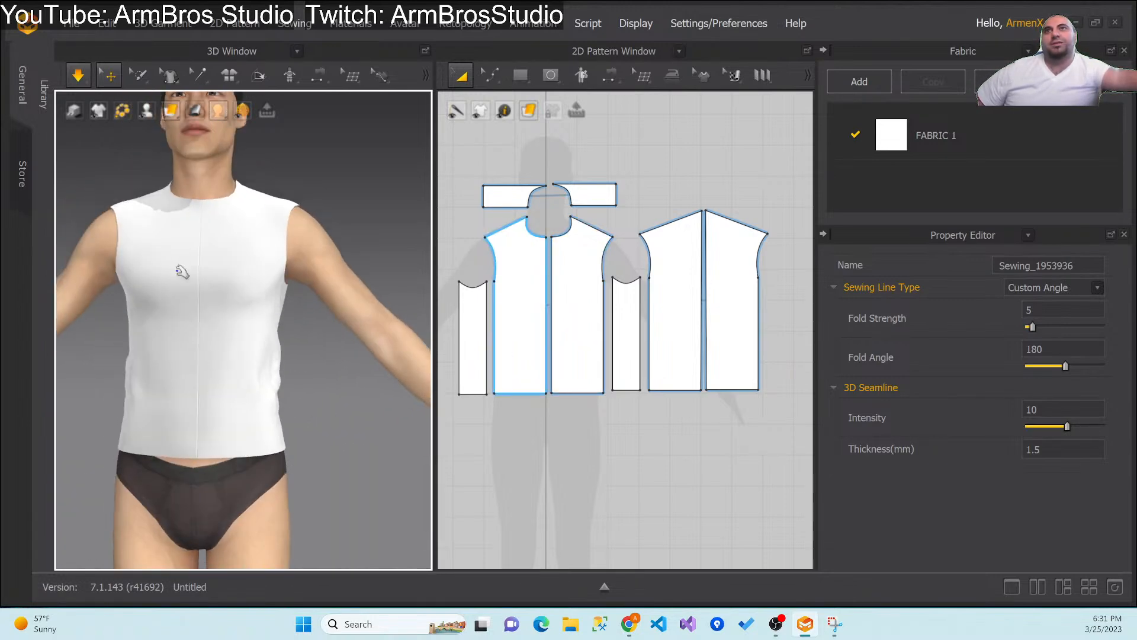
scroll(182, 270, "down", 1)
middle_click_drag(175, 249, 203, 250)
right_click_drag(234, 258, 196, 275)
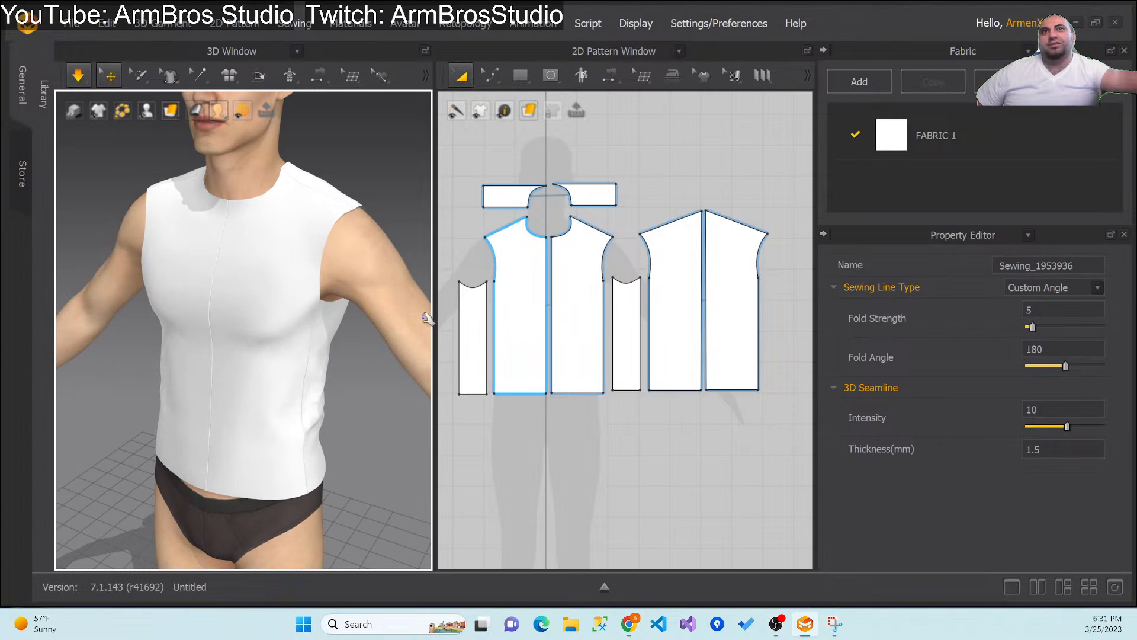
right_click_drag(240, 336, 276, 324)
scroll(282, 292, "down", 3)
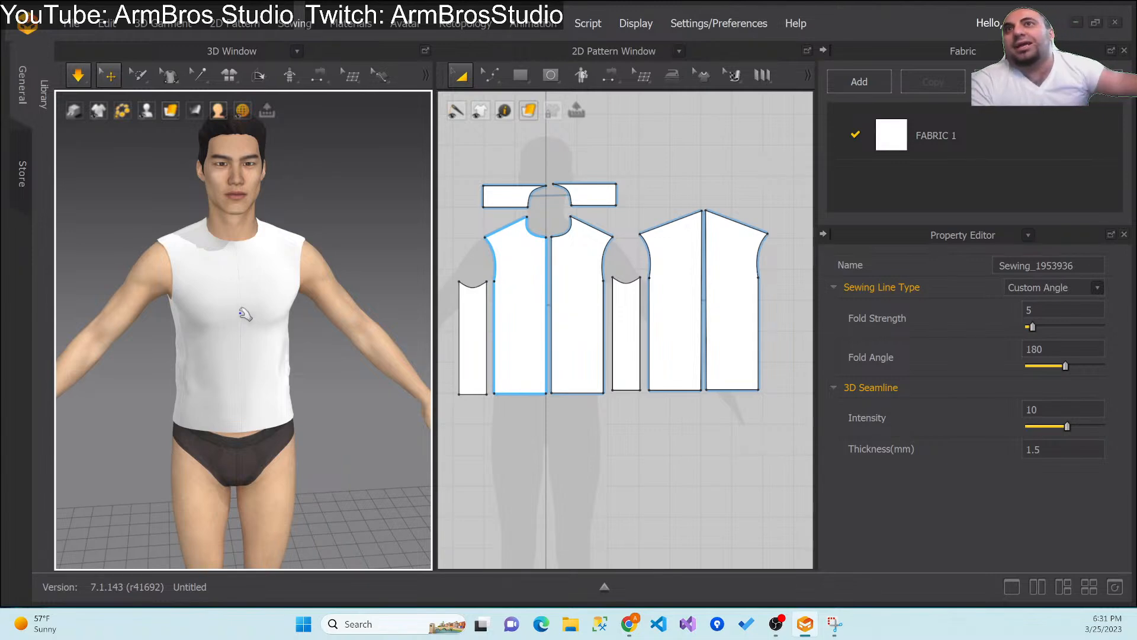
right_click_drag(303, 308, 106, 295)
scroll(234, 249, "up", 3)
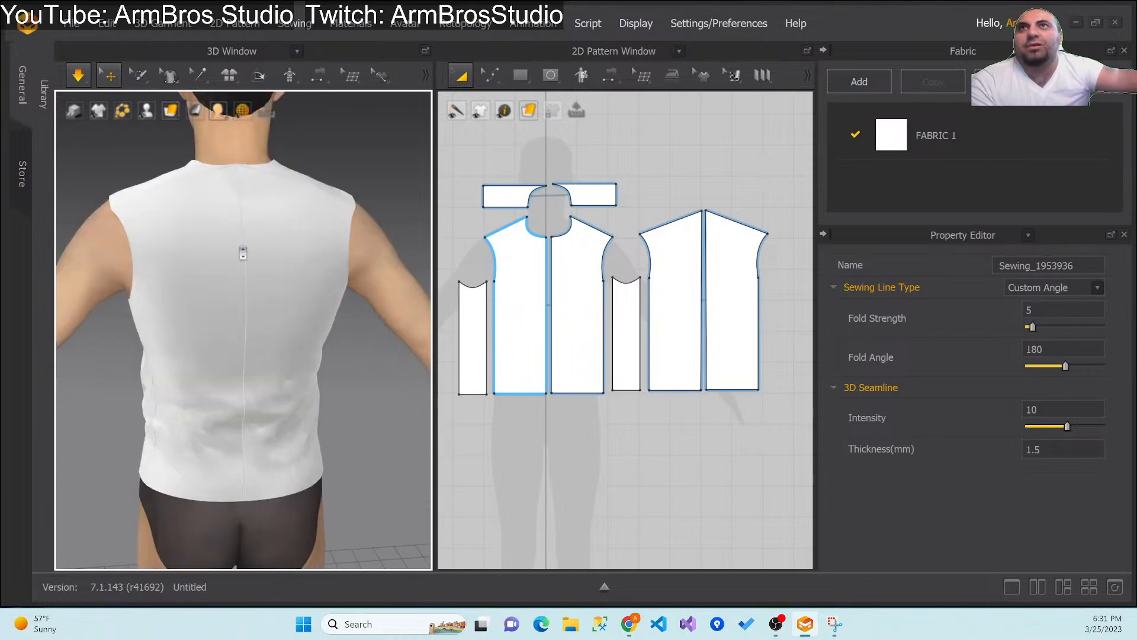
right_click_drag(243, 190, 243, 221)
Step: Tug both back panels and the adjoining side panel outward while simulating to settle the fabric across the back
left_click(233, 249)
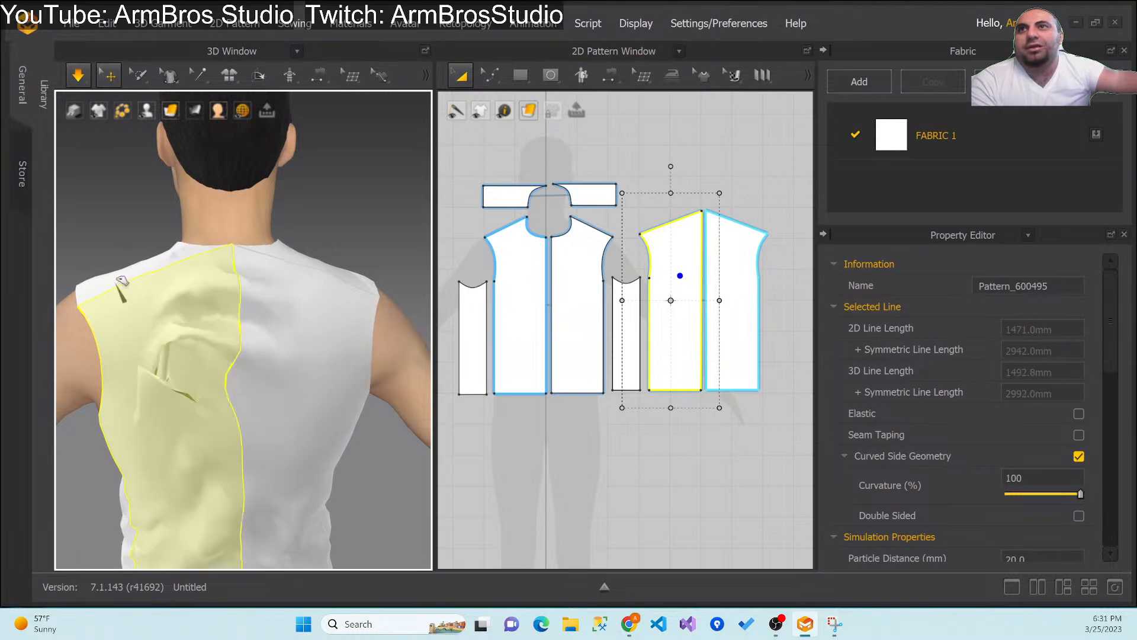
left_click(315, 348)
left_click_drag(305, 450, 368, 352)
mouse_move(340, 287)
left_mouse_down()
mouse_move(417, 253)
mouse_move(414, 263)
left_mouse_up()
right_click_drag(386, 366, 382, 433)
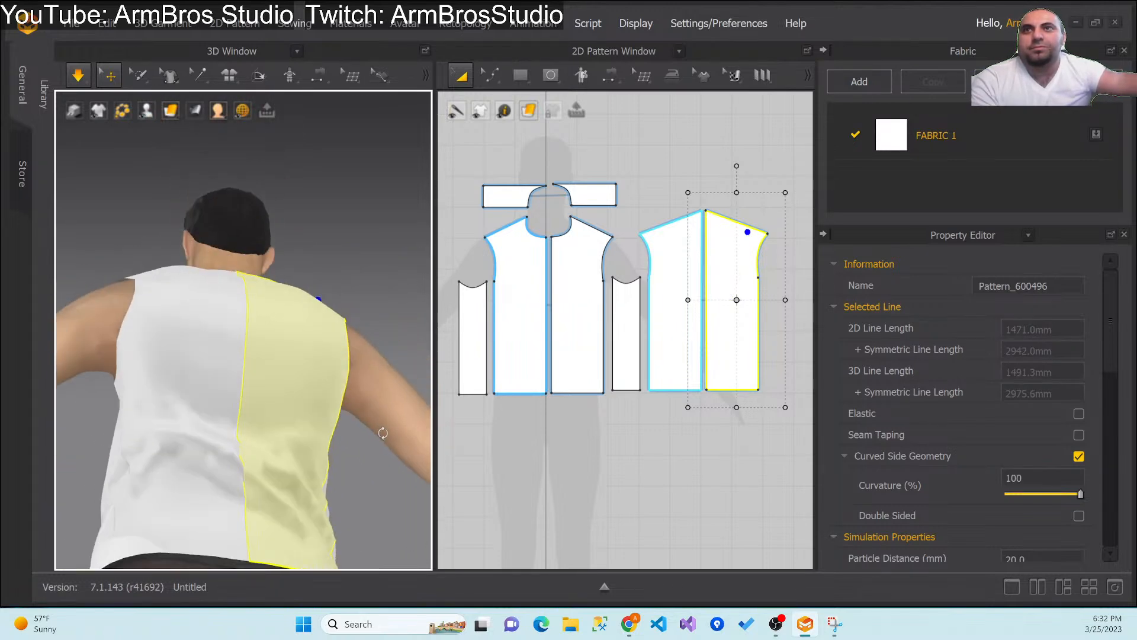
left_click(194, 521)
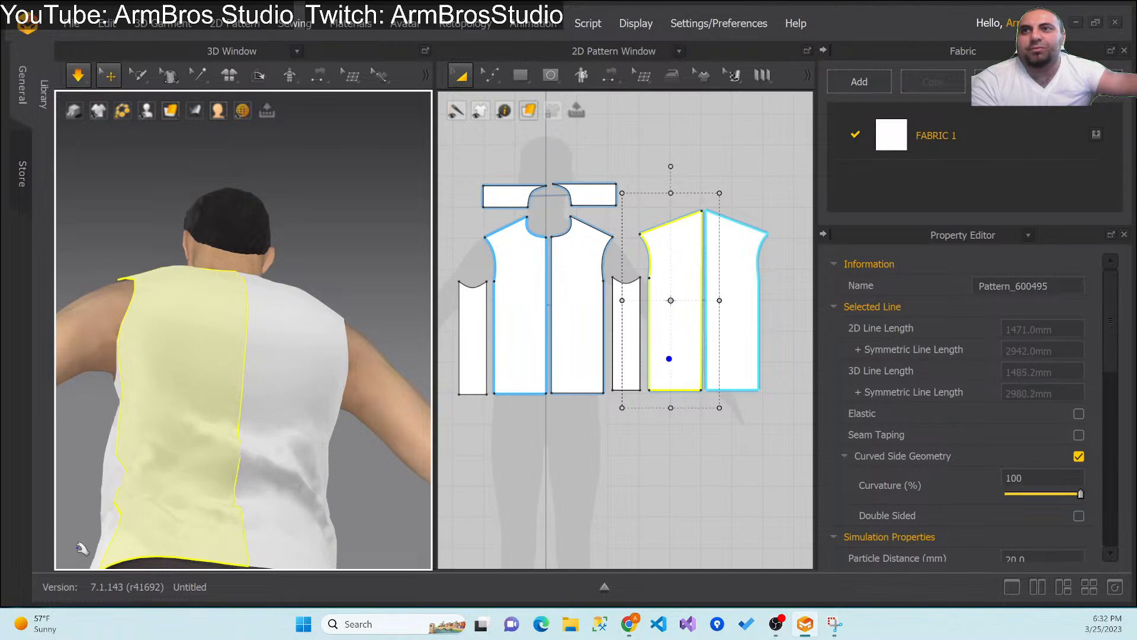
left_click(110, 469)
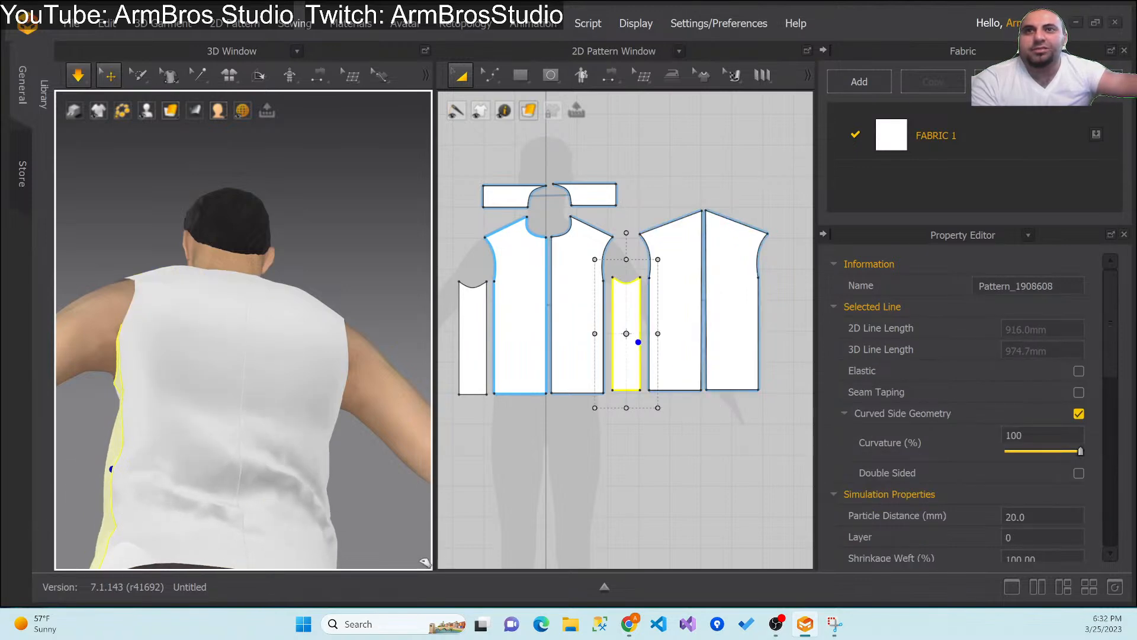
left_click(276, 500)
left_click(251, 478)
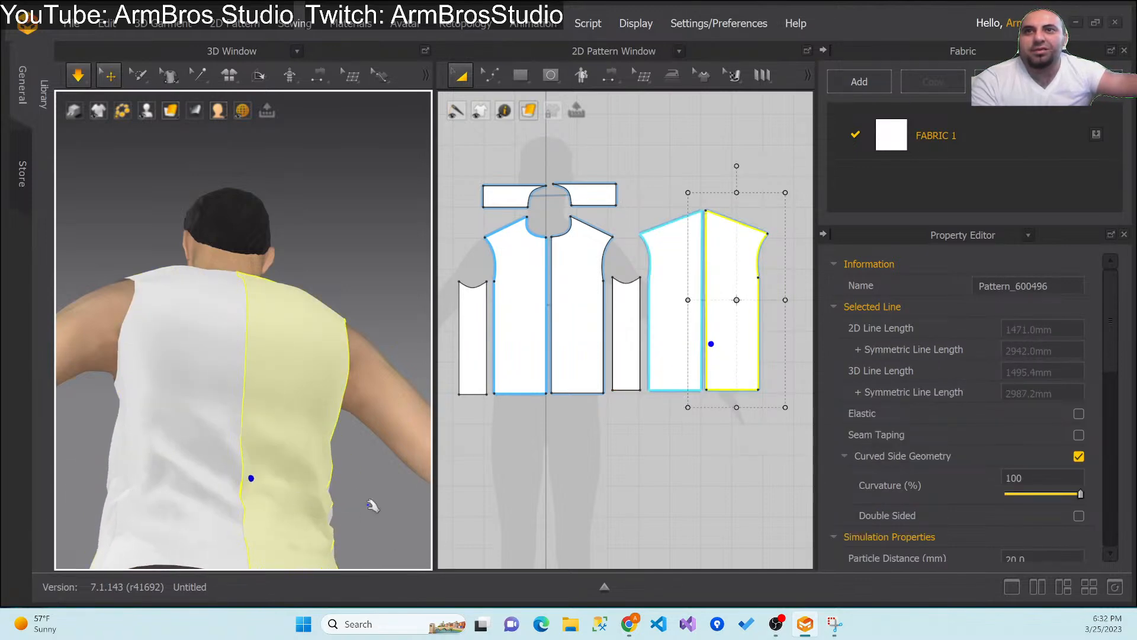
Step: Tug the lower part of the right back panel and its neighbouring side panel to settle the folds above the hem
scroll(262, 462, "up", 3)
scroll(271, 425, "down", 4)
scroll(271, 426, "down", 2)
right_click_drag(160, 462, 336, 513)
scroll(325, 454, "down", 4)
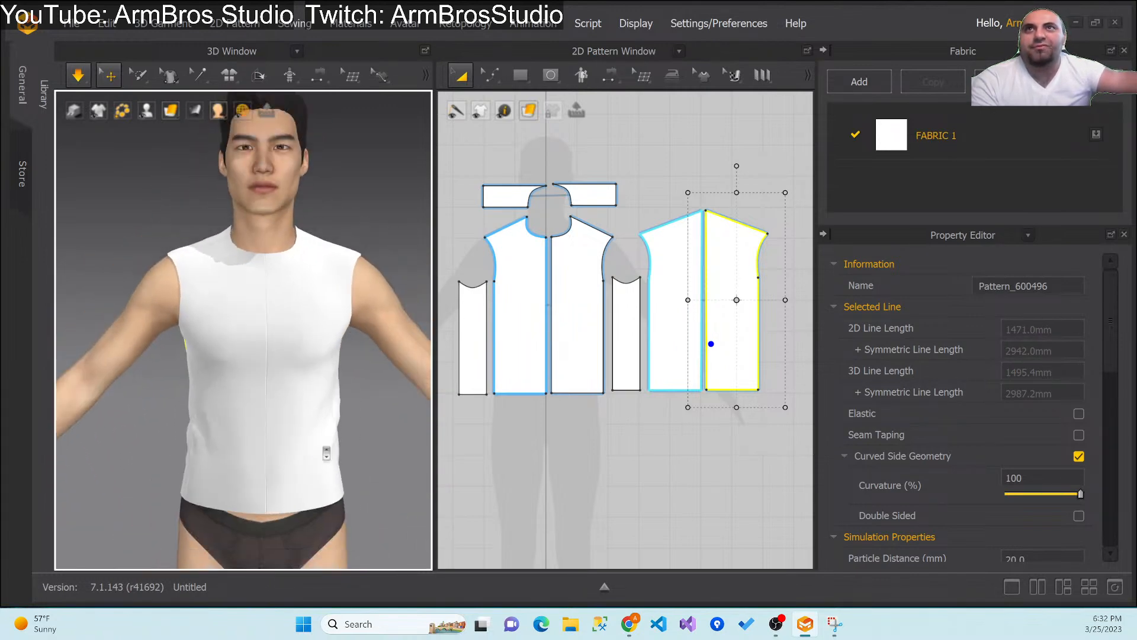
scroll(314, 329, "up", 4)
right_click_drag(292, 391, 293, 427)
left_click(407, 331)
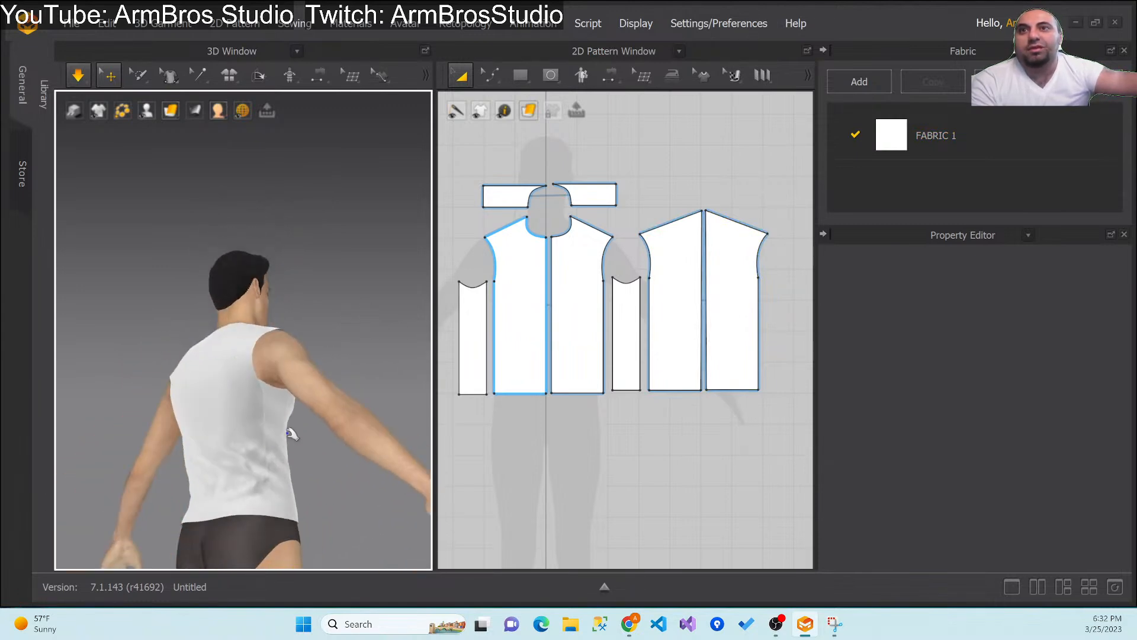
left_click(233, 485)
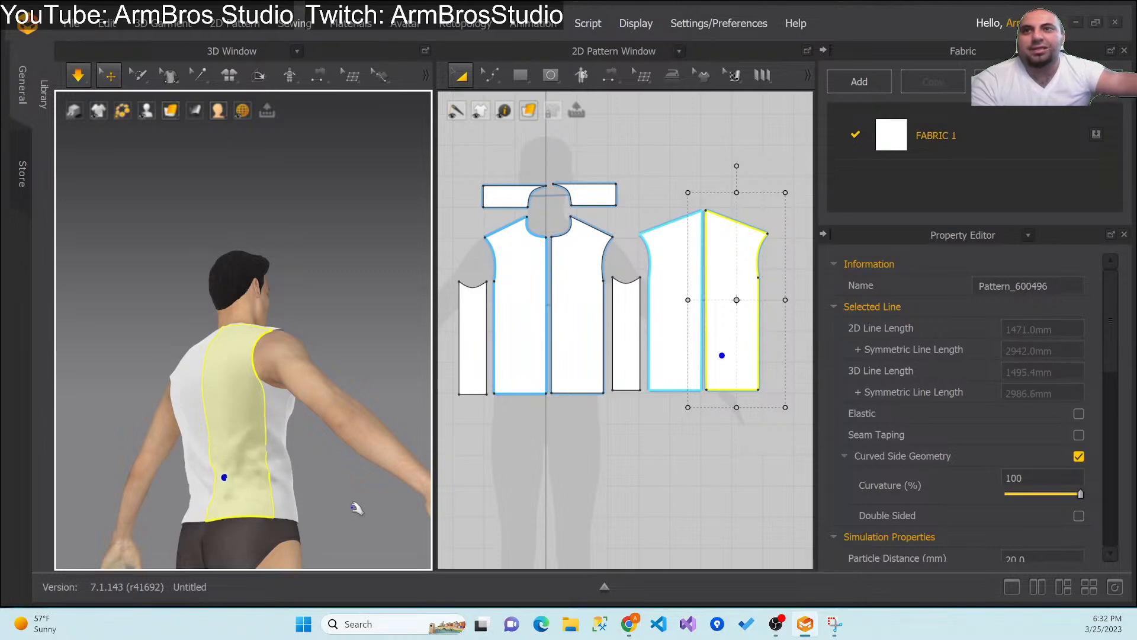
left_click(285, 503)
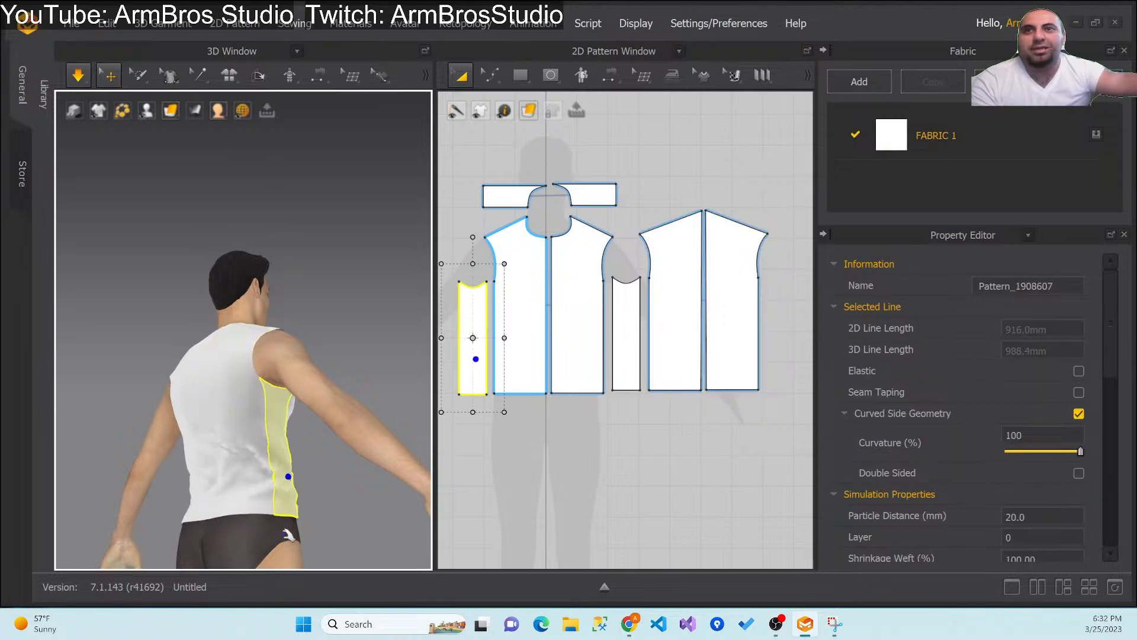
left_click(255, 482)
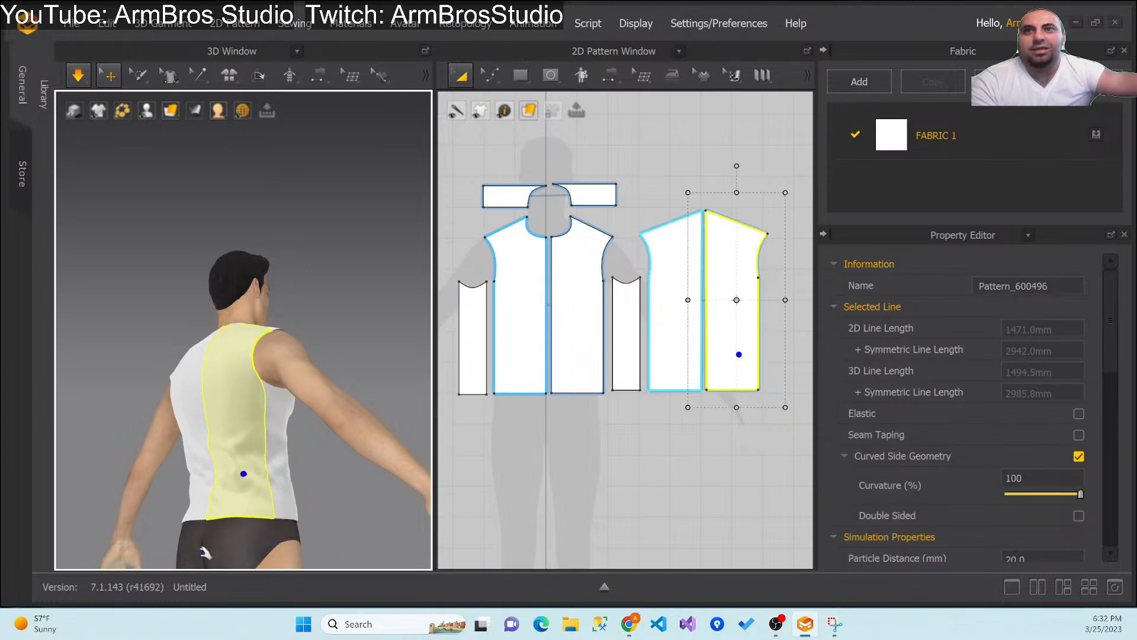
right_click_drag(112, 502, 45, 518)
left_click(130, 476)
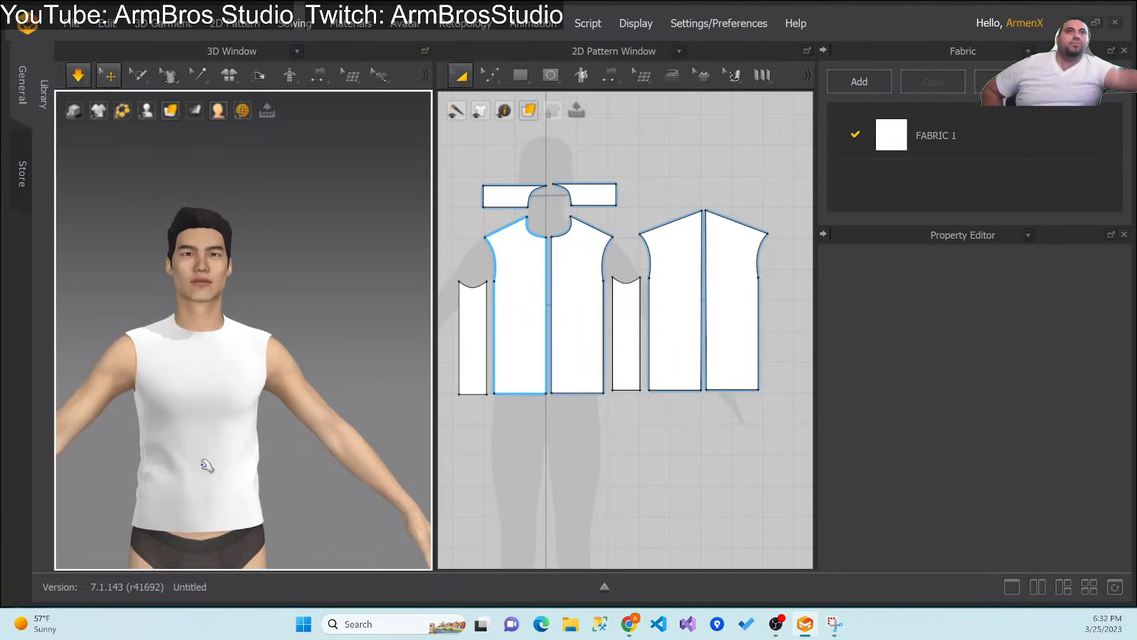
middle_click_drag(208, 465, 213, 335)
scroll(282, 355, "up", 3)
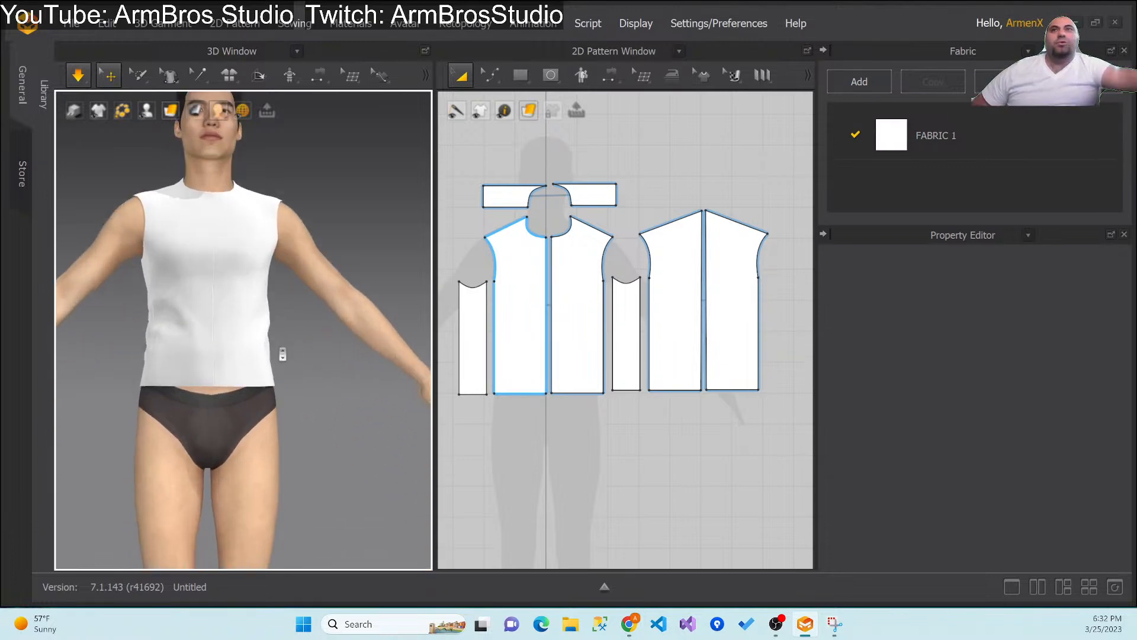
scroll(272, 336, "down", 3)
mouse_move(264, 375)
right_mouse_down()
mouse_move(318, 406)
mouse_move(412, 411)
mouse_move(445, 391)
mouse_move(434, 333)
mouse_move(485, 375)
mouse_move(383, 405)
mouse_move(246, 380)
right_mouse_up()
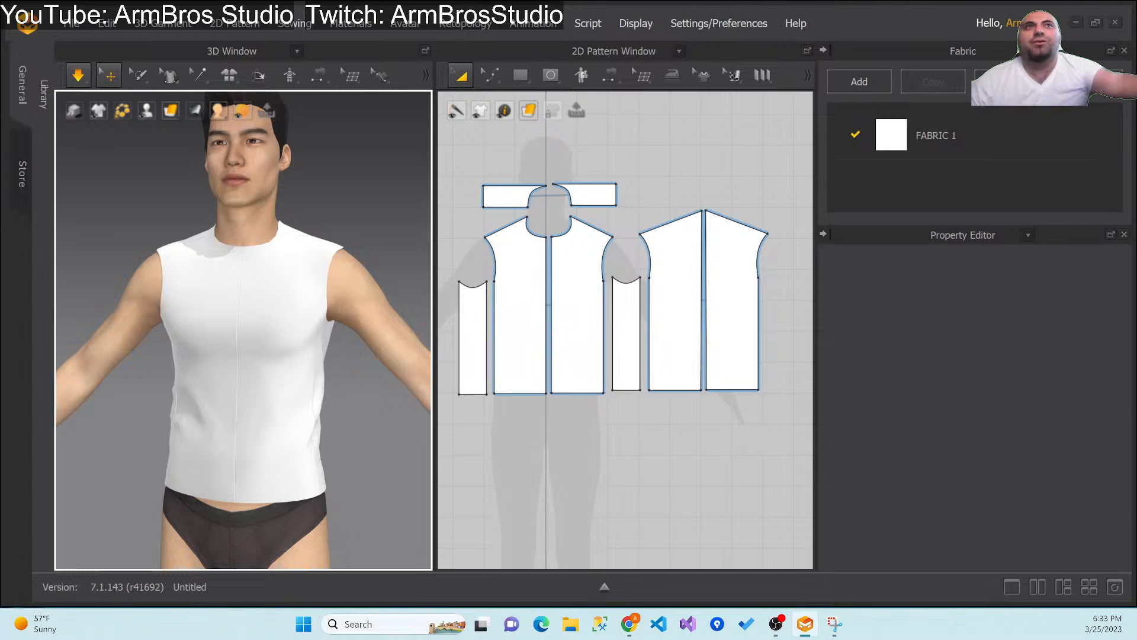
Step: Switch to the Snipping Tool to review the reference pattern layout with its sleeve pieces, and move it out of the way
left_click(835, 624)
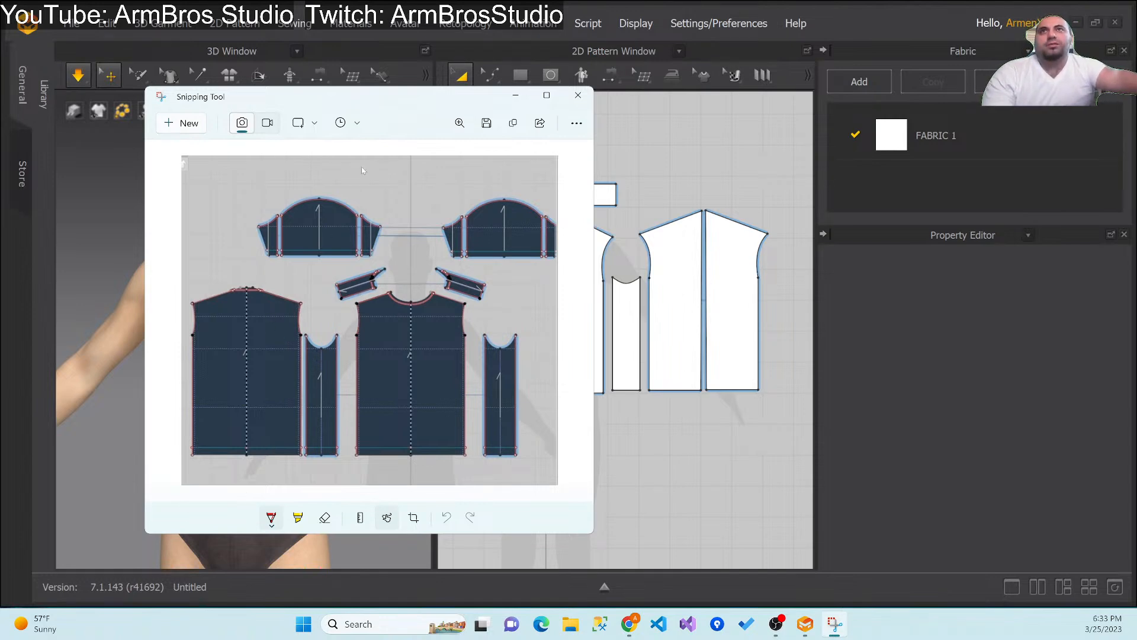
left_click_drag(398, 101, 283, 116)
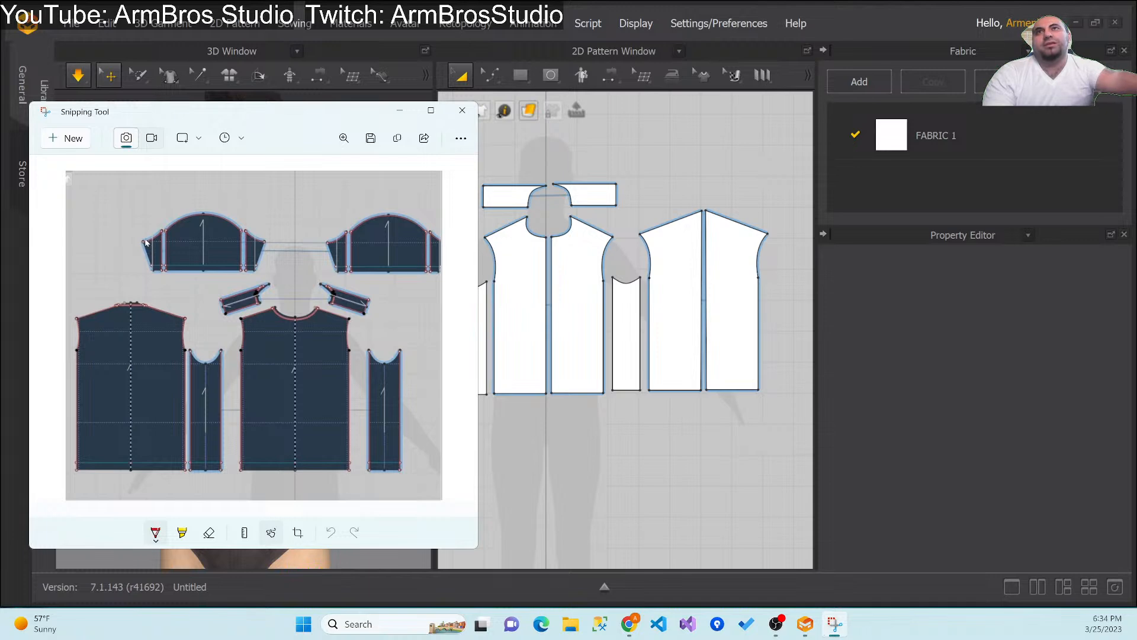
left_click_drag(275, 108, 1136, 136)
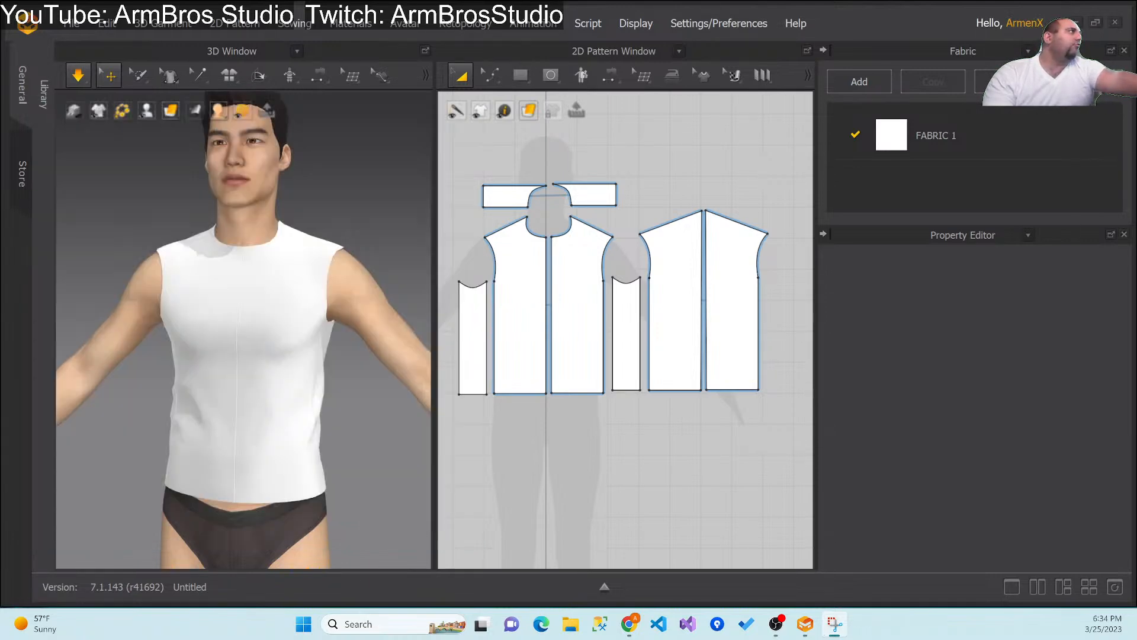
Step: Pull the garment outward at the avatar's right side while simulating to resettle the fabric, and clear the selection
right_click_drag(208, 383, 247, 430)
left_click_drag(168, 349, 113, 342)
left_click(340, 329)
right_click_drag(341, 328, 240, 454)
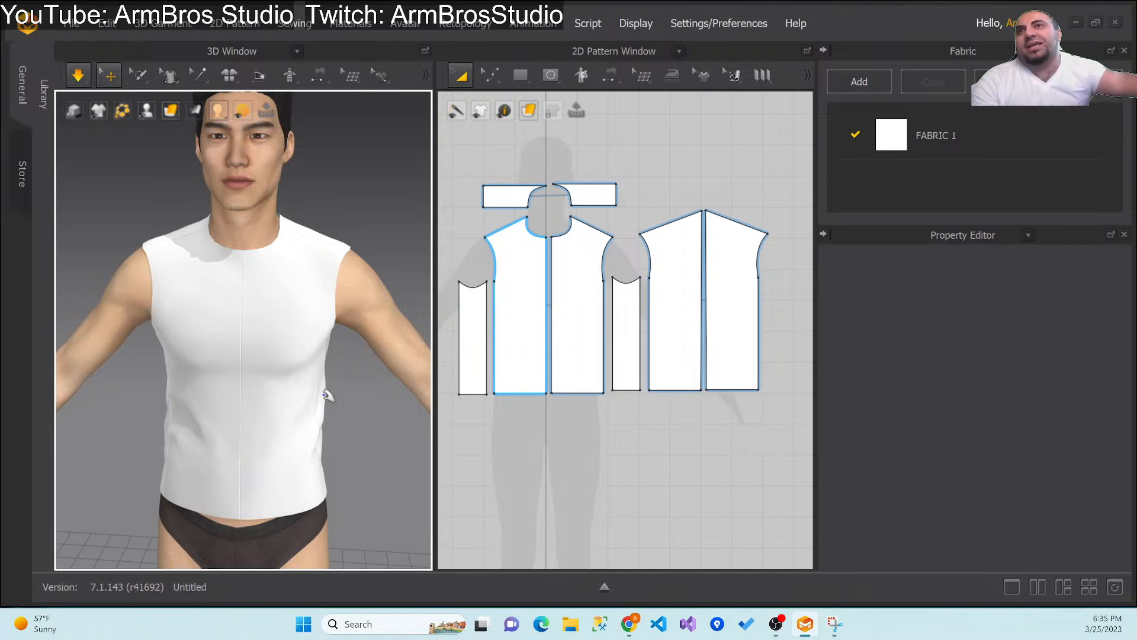
Step: Examine the front neckline and shoulder seams up close, and the overall fit of the shirt body
scroll(271, 266, "up", 4)
scroll(271, 266, "up", 1)
middle_click_drag(266, 224, 294, 254)
scroll(251, 355, "up", 3)
scroll(255, 374, "up", 3)
scroll(248, 376, "up", 1)
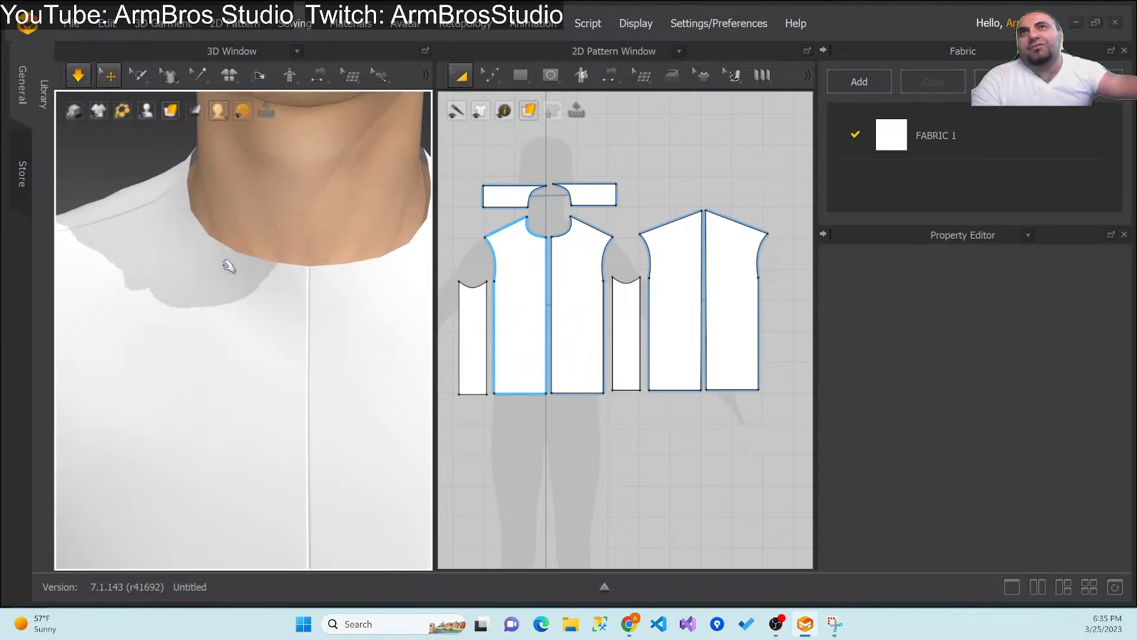
scroll(381, 308, "down", 3)
scroll(361, 302, "down", 5)
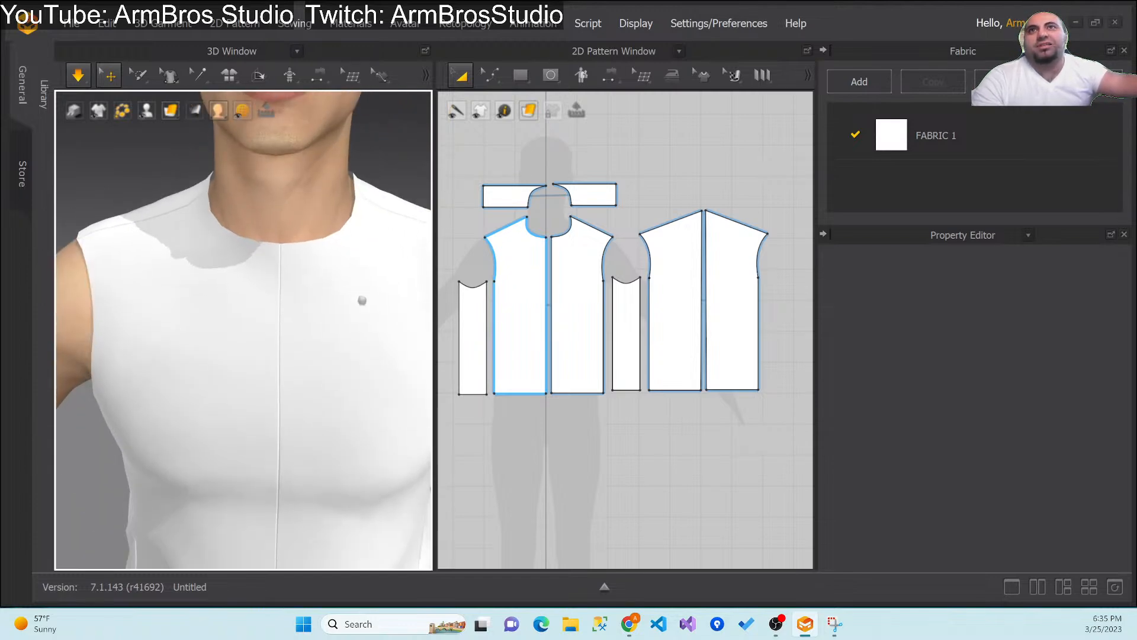
scroll(310, 361, "down", 3)
middle_click_drag(301, 403, 304, 301)
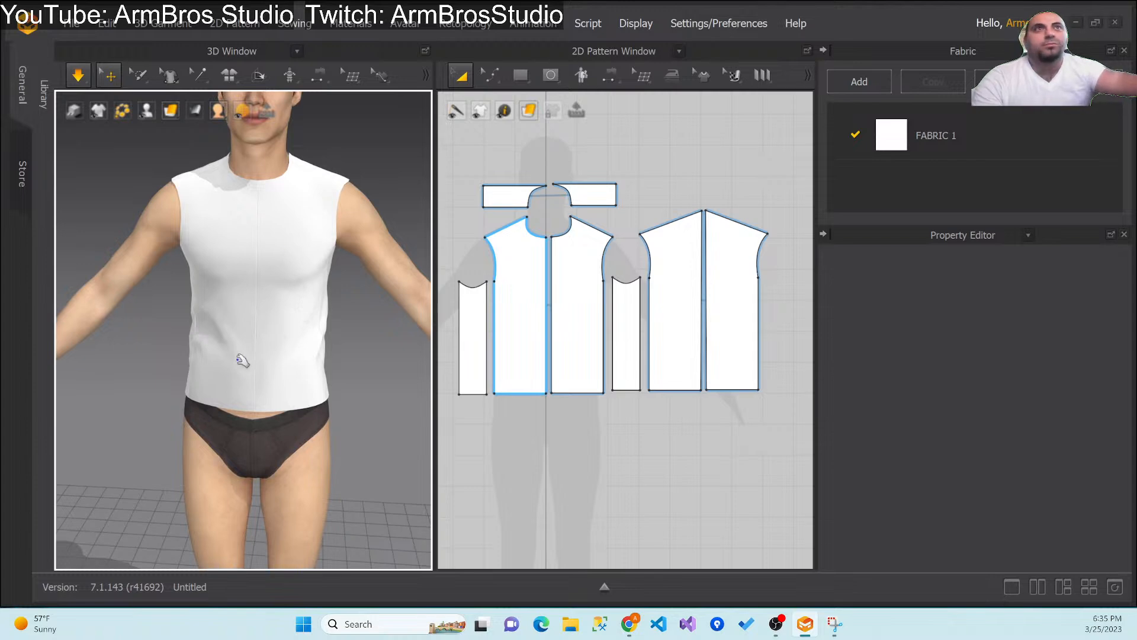
Step: Examine the front neckline and centre seam, highlighting each of the two front panels to match them with their pattern pieces
scroll(311, 230, "up", 3)
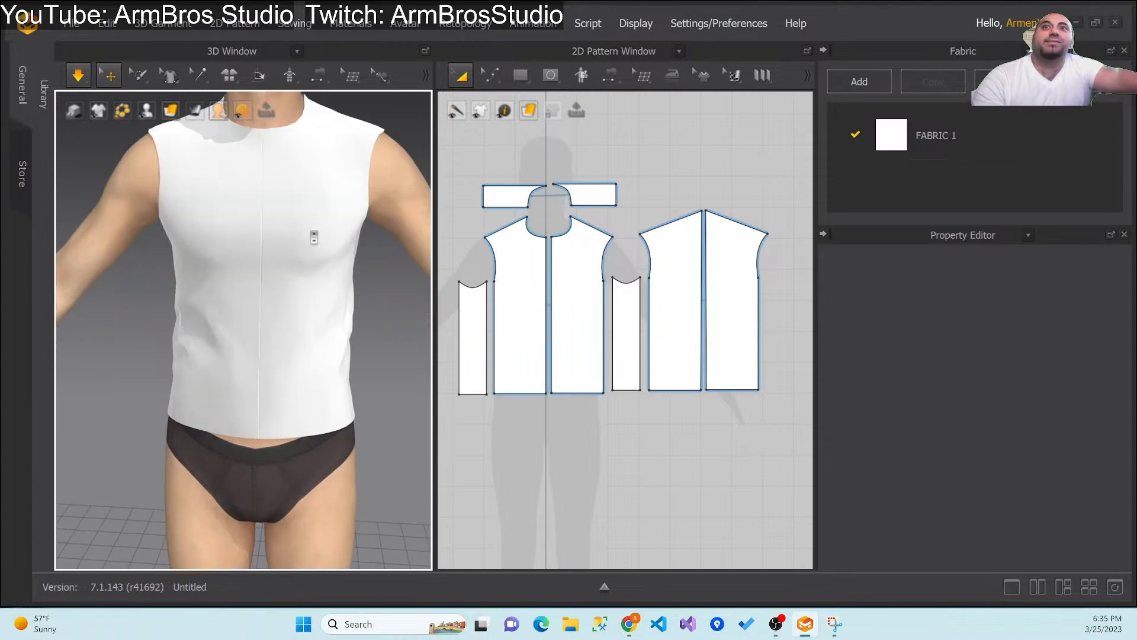
middle_click_drag(312, 235, 308, 356)
middle_click_drag(314, 294, 307, 322)
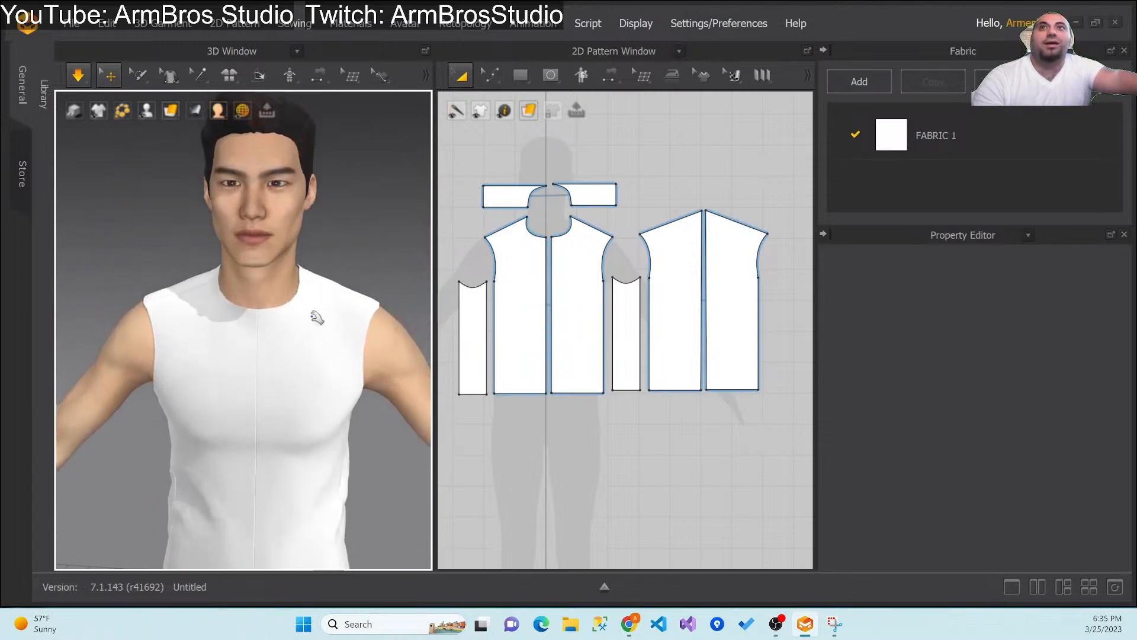
left_click(274, 334)
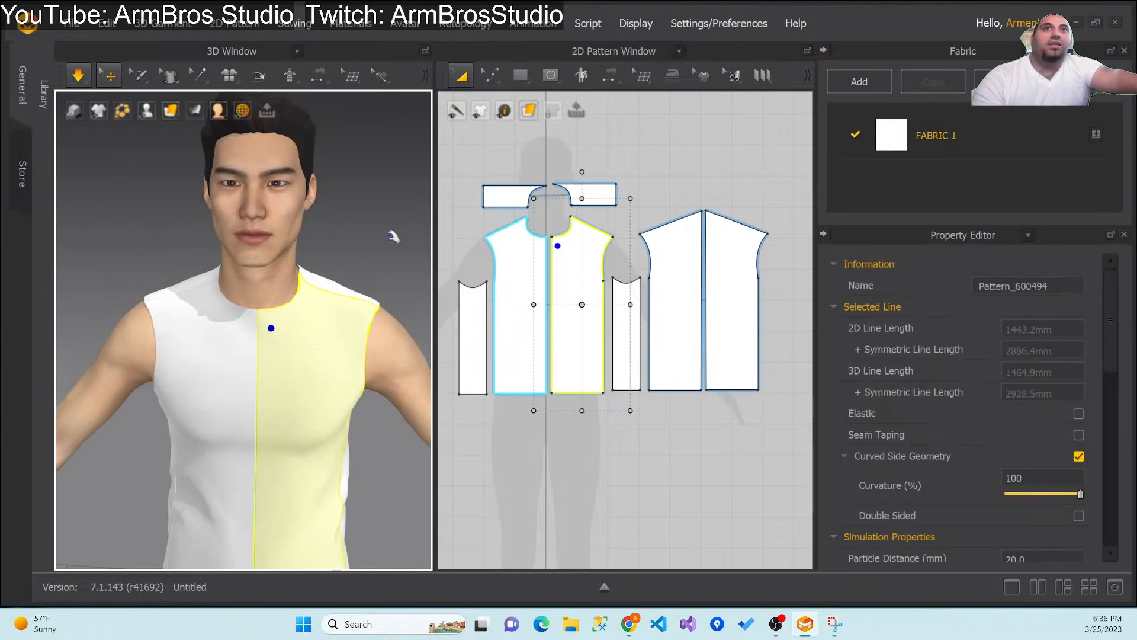
left_click(546, 234)
left_click_drag(545, 232, 547, 237)
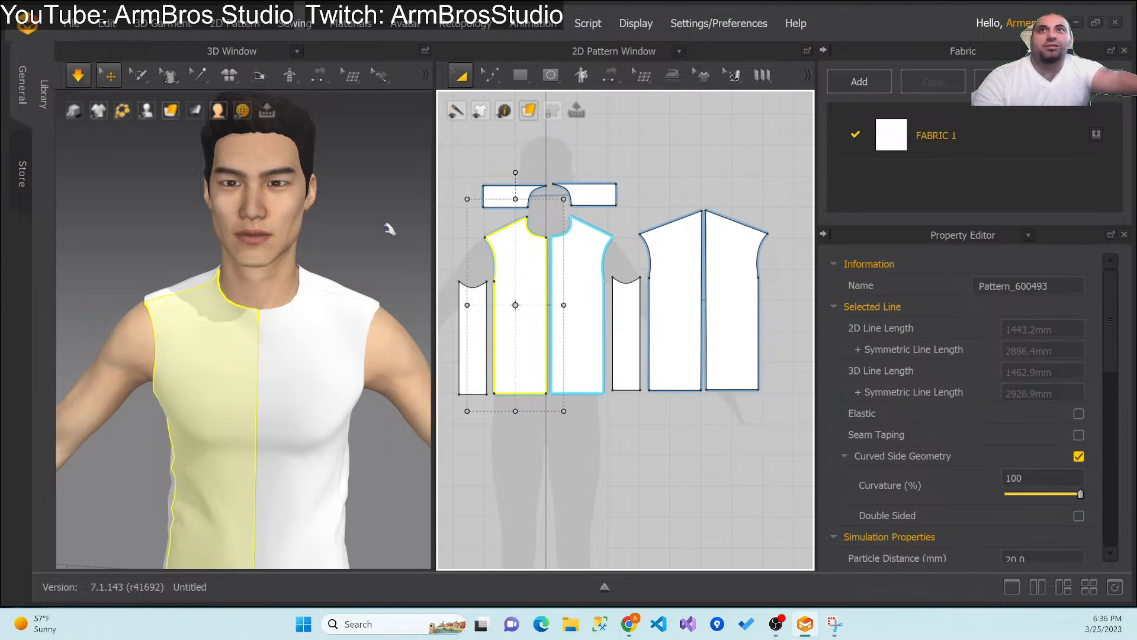
Step: Activate the sewing tool to show the seams between the pattern pieces, and view the whole shirt from the avatar's right side
key("b")
right_click_drag(272, 481, 328, 411)
scroll(320, 481, "down", 3)
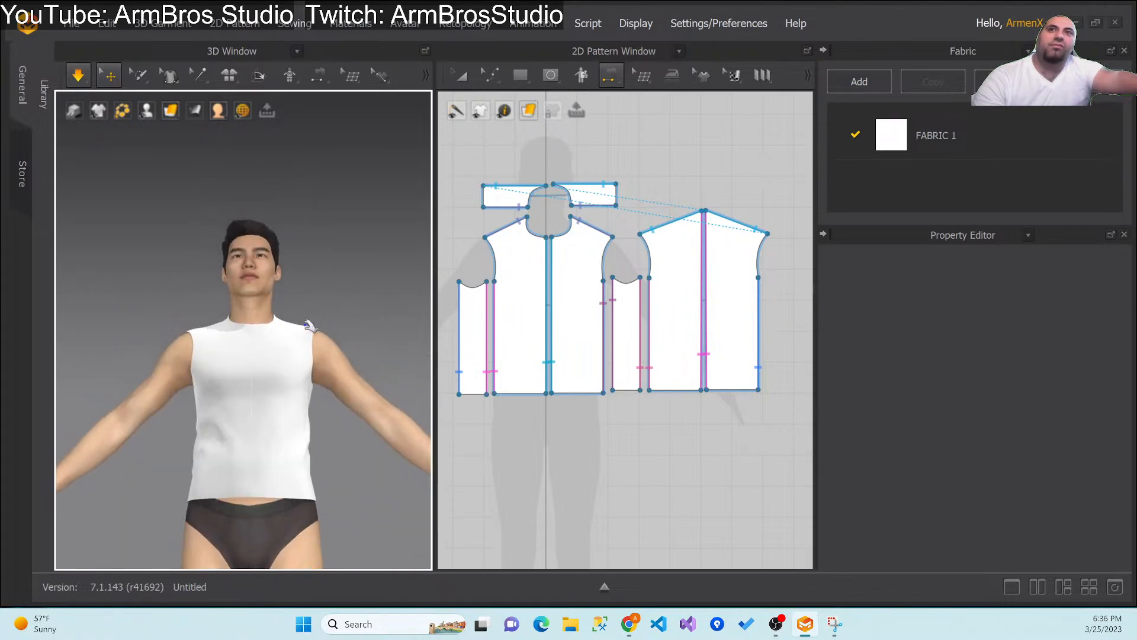
right_click_drag(242, 422, 304, 455)
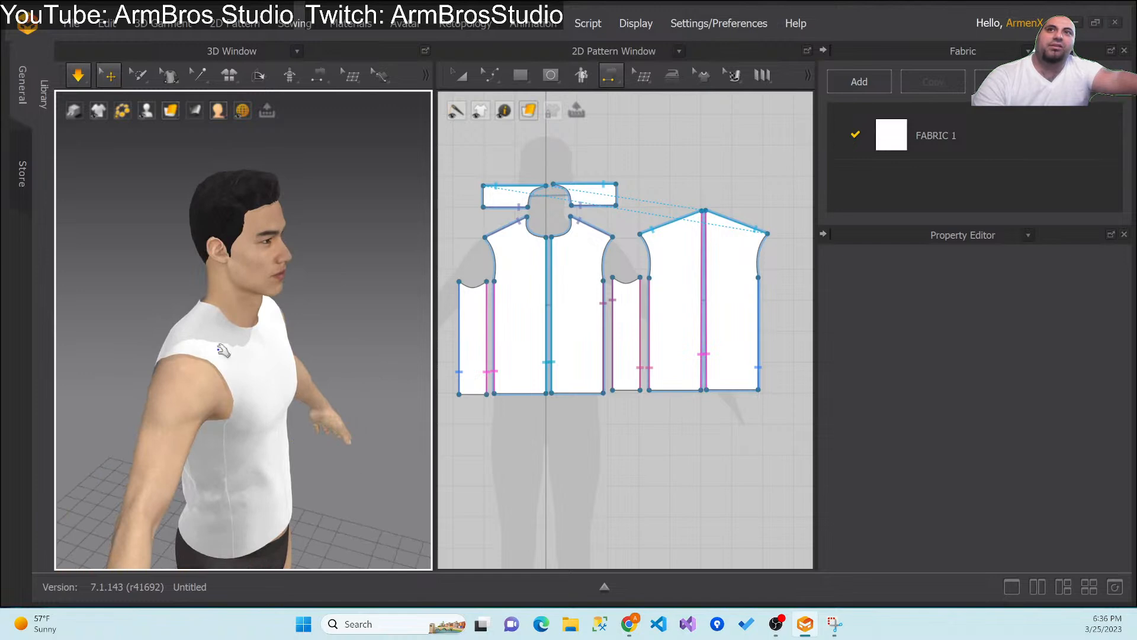
Step: Identify the side panel under the avatar's right arm, clear the selection, and check the shirt's fit from both sides and the front
left_click(226, 351)
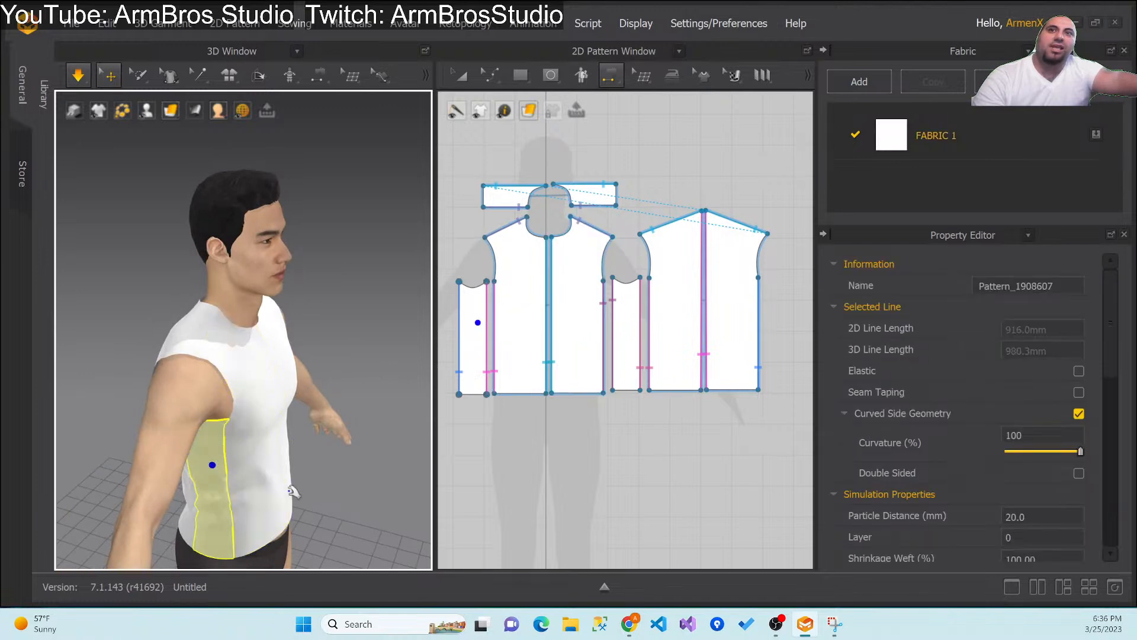
left_click(290, 487)
right_click_drag(321, 496, 228, 481)
left_click(229, 481)
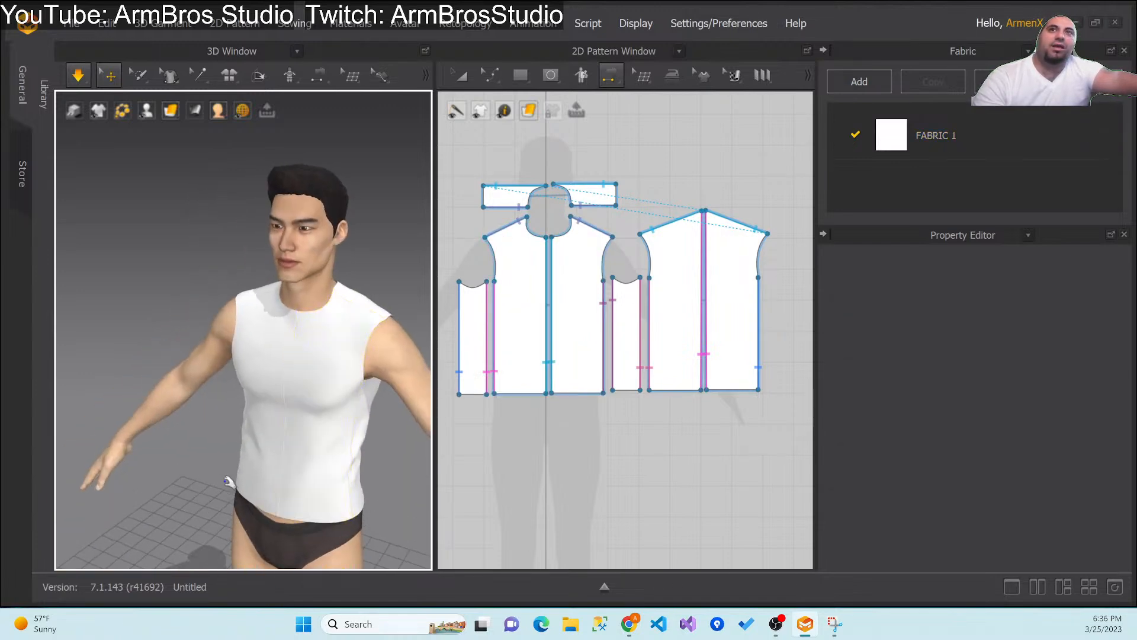
right_click_drag(261, 380, 300, 376)
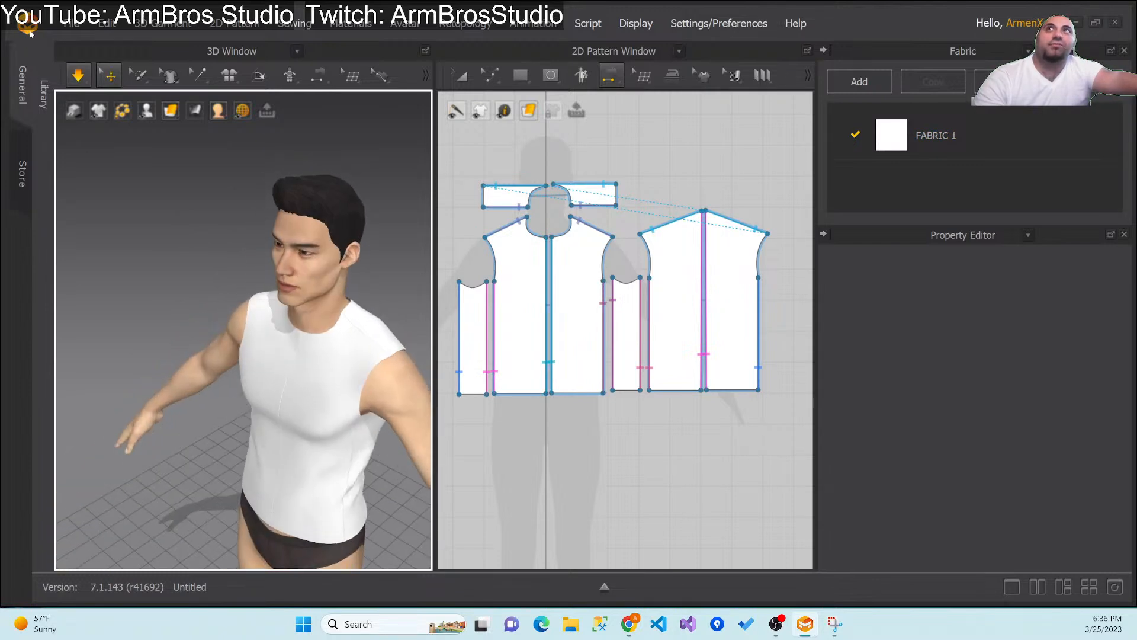
right_click_drag(164, 441, 289, 391)
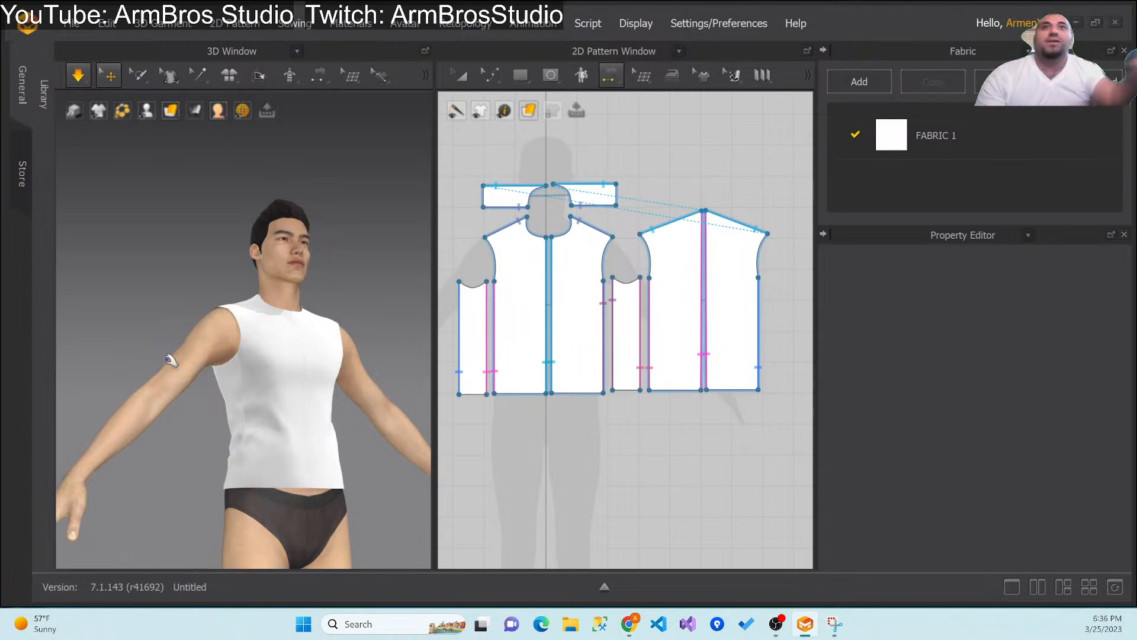
key("2")
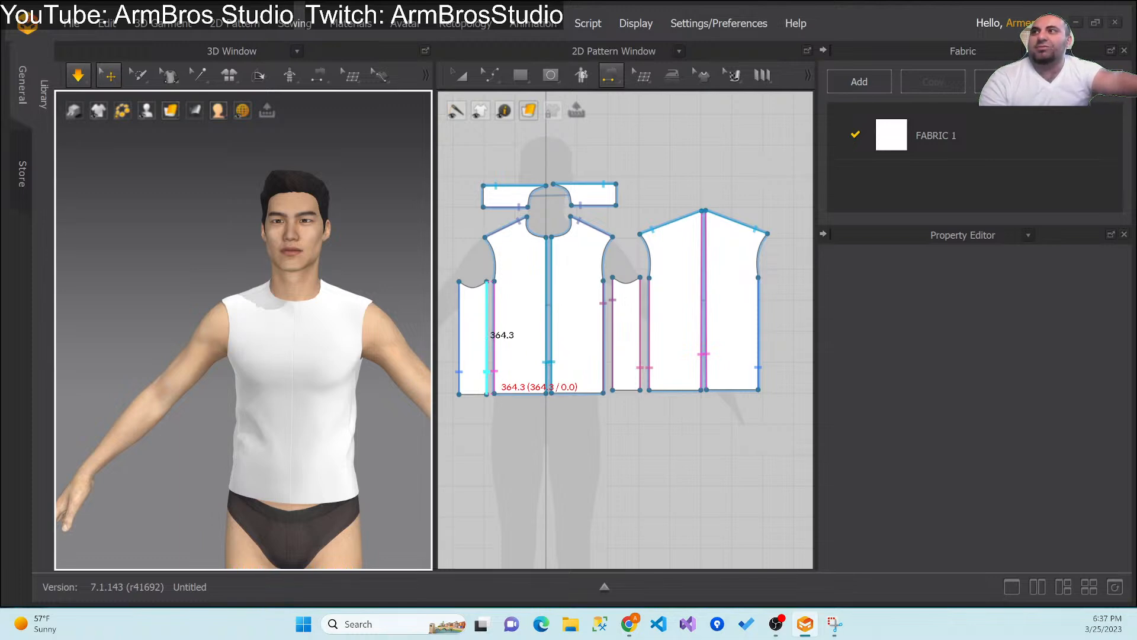
mouse_move(785, 624)
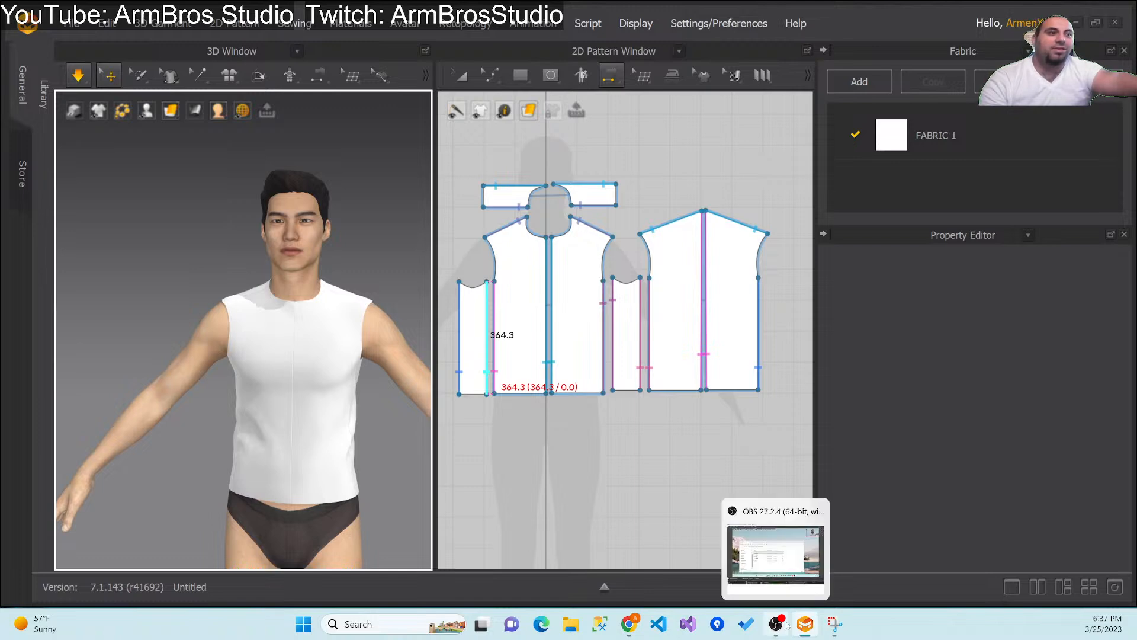
left_click(783, 572)
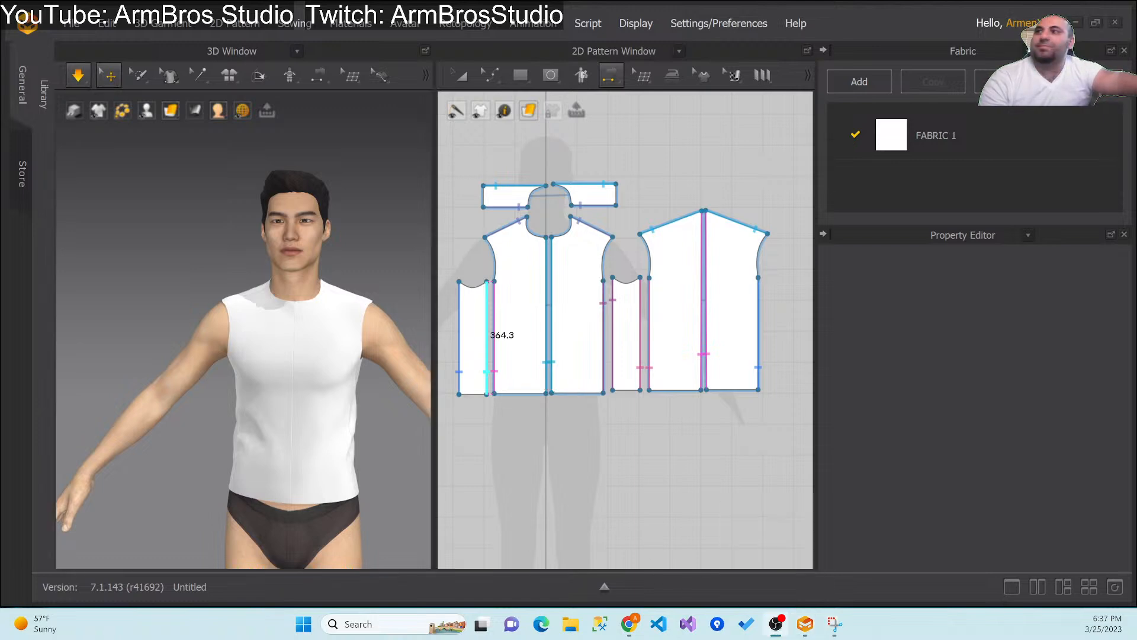